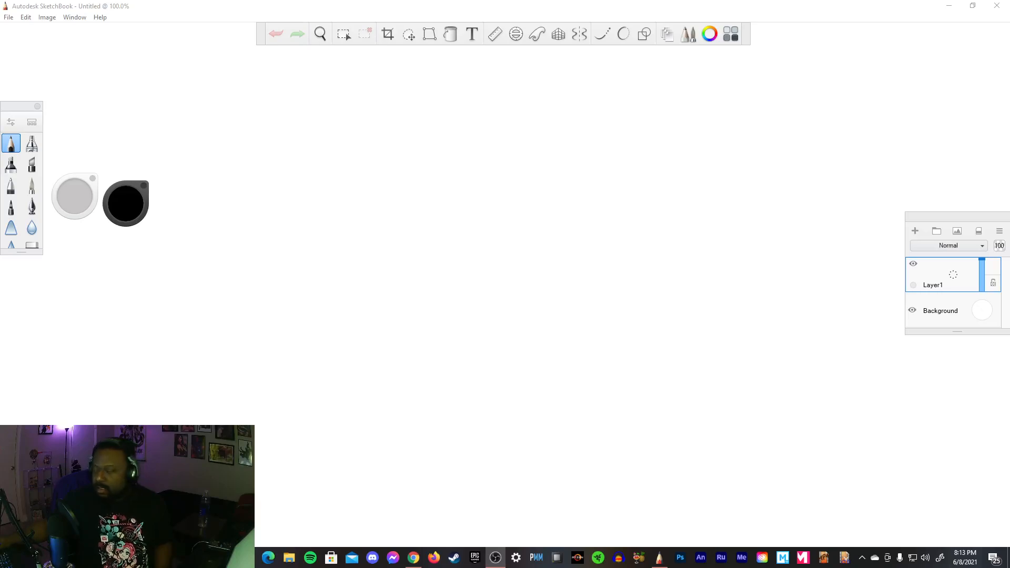
- Switch to the YouTube playlist in Chrome, play "roknin Music - Flight Club", and minimize the browser
{"action": "key", "text": "XF86AudioRaiseVolume"}
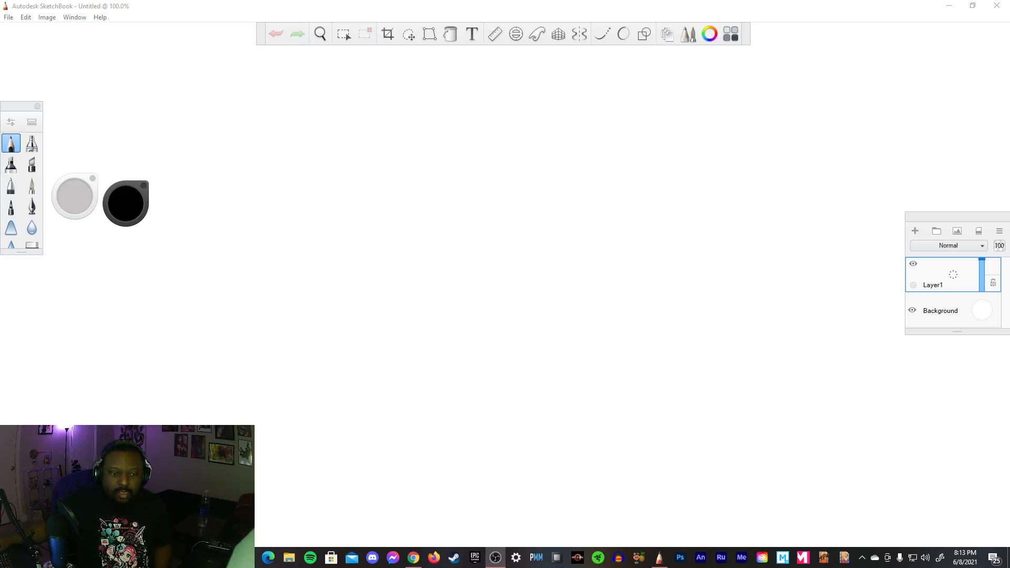
{"action": "key", "text": "alt+Tab"}
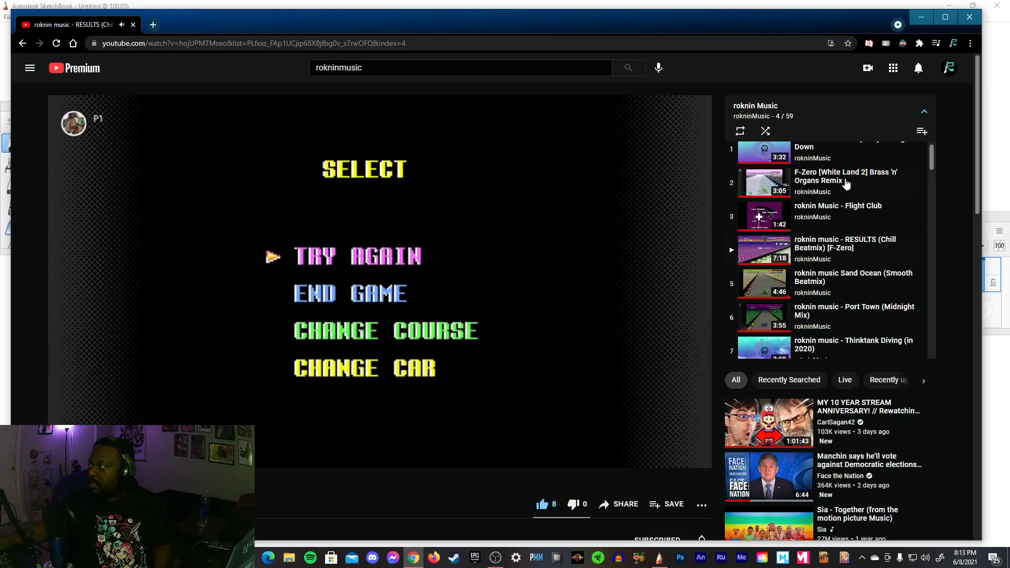
{"action": "left_click_drag", "start_coordinate": [929, 162], "coordinate": [928, 152]}
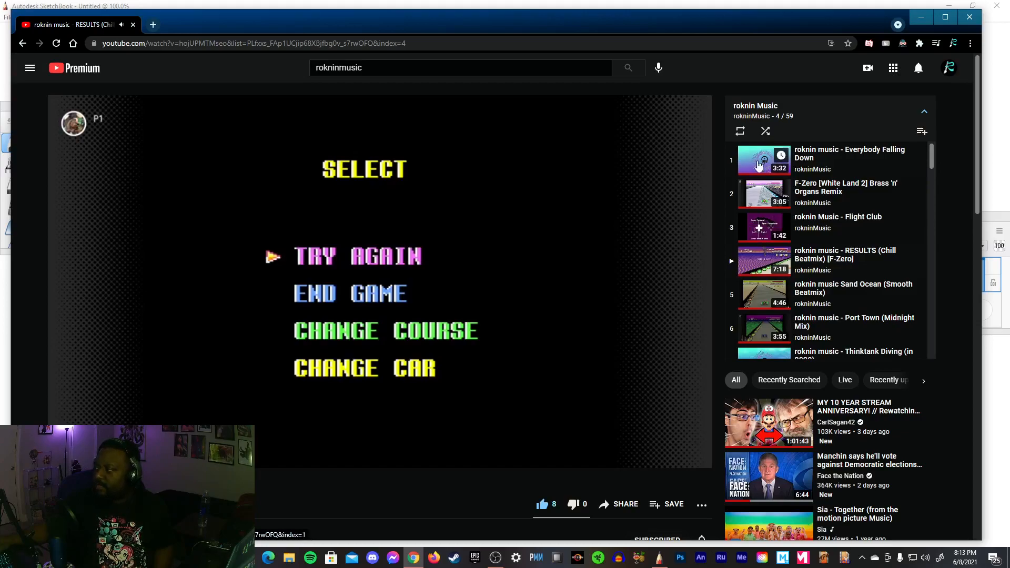
{"action": "left_click", "coordinate": [757, 236]}
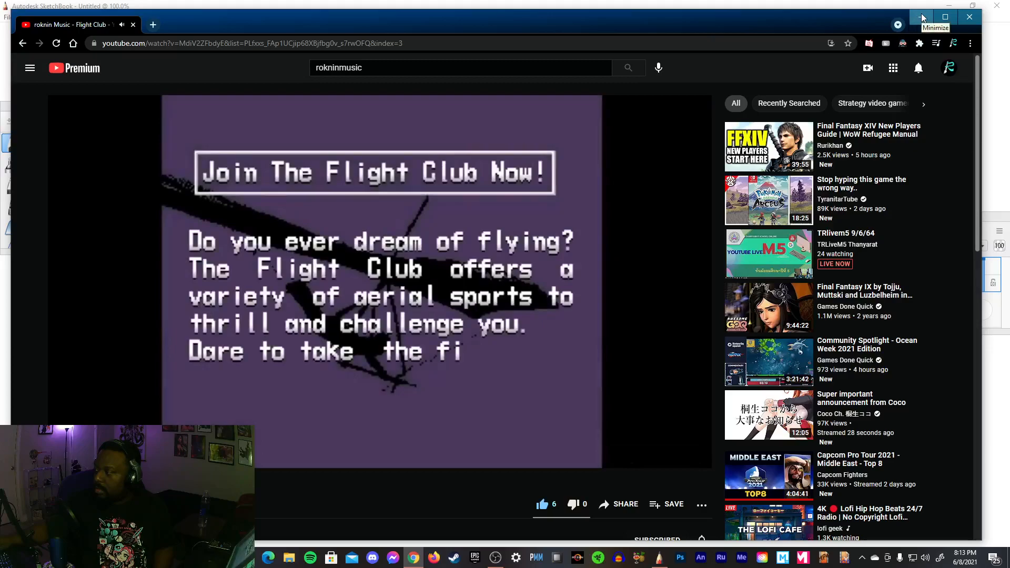
{"action": "left_click", "coordinate": [922, 17]}
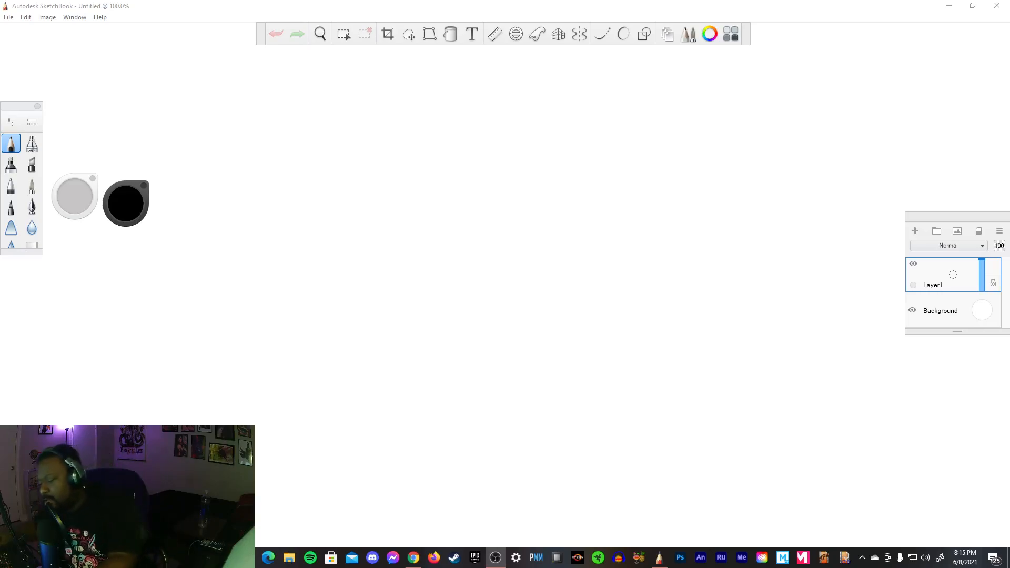
- Return to the roknin Music playlist in Chrome, play "roknin music Sand Ocean (Smooth Beatmix)", and minimize the browser
{"action": "key", "text": "alt+Tab"}
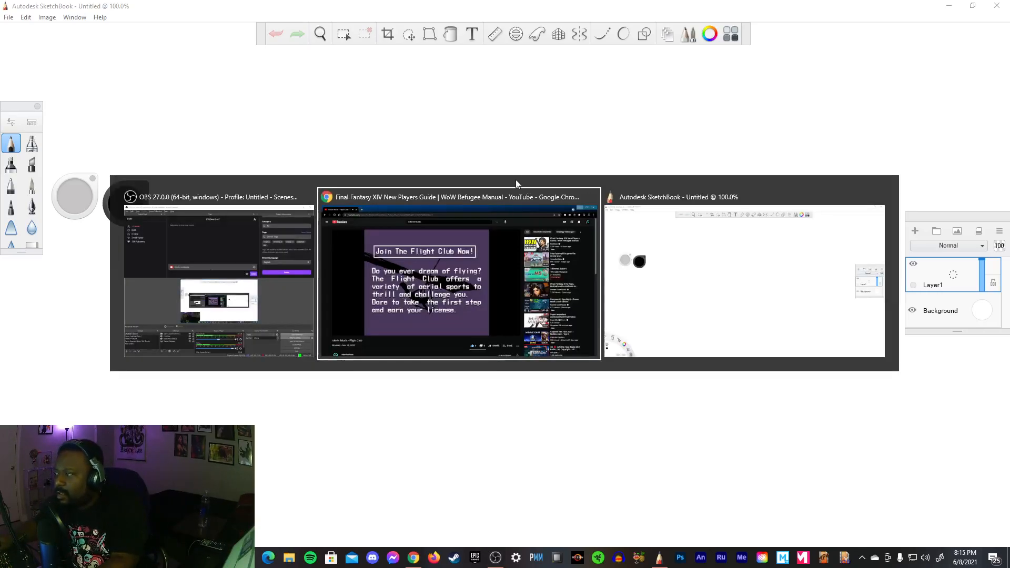
{"action": "left_click", "coordinate": [483, 303]}
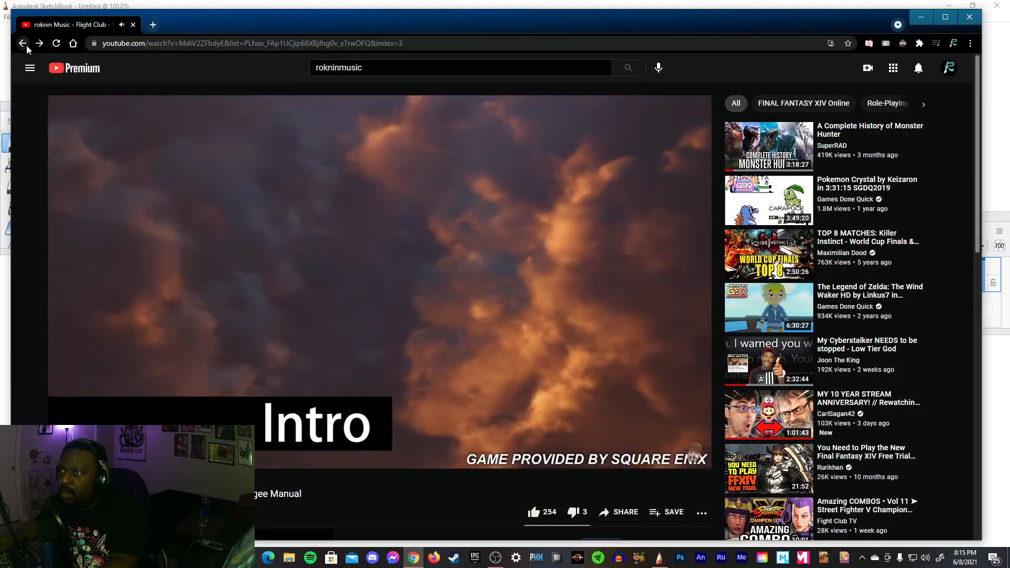
{"action": "left_click", "coordinate": [26, 45]}
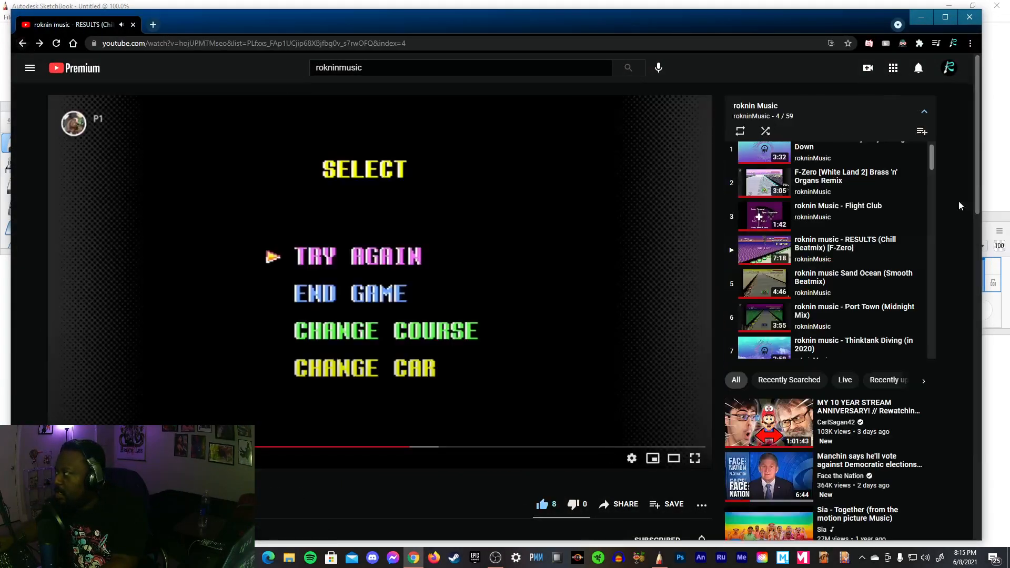
{"action": "scroll", "coordinate": [789, 231], "scroll_direction": "up", "scroll_amount": 1}
{"action": "left_click", "coordinate": [754, 234]}
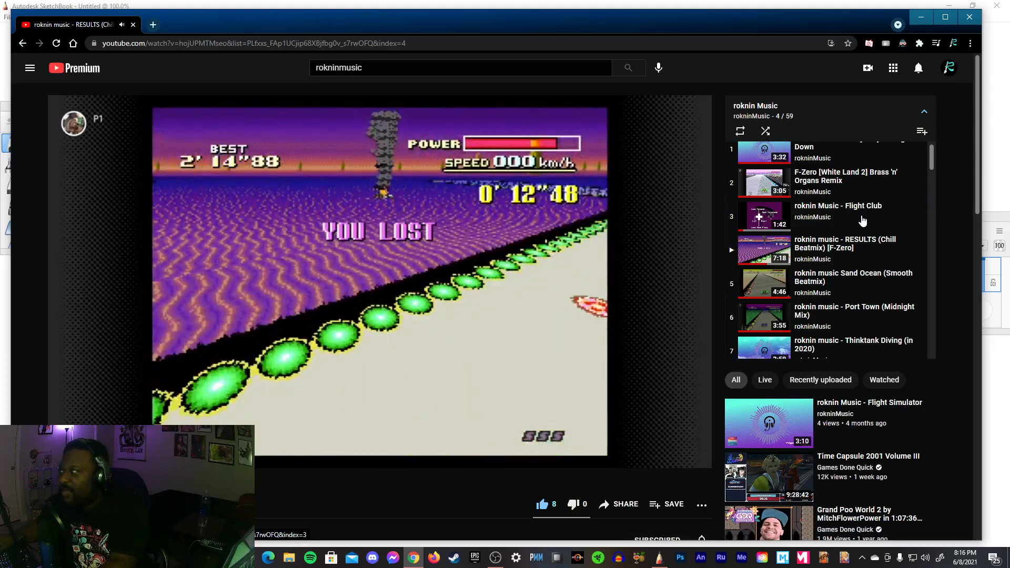
{"action": "scroll", "coordinate": [852, 247], "scroll_direction": "down", "scroll_amount": 2}
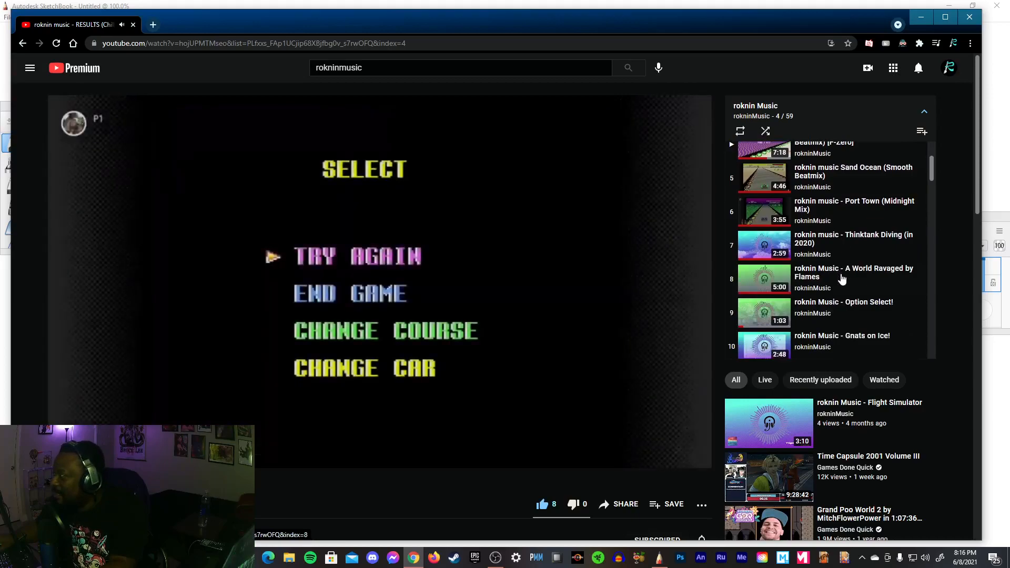
{"action": "scroll", "coordinate": [841, 279], "scroll_direction": "up", "scroll_amount": 1}
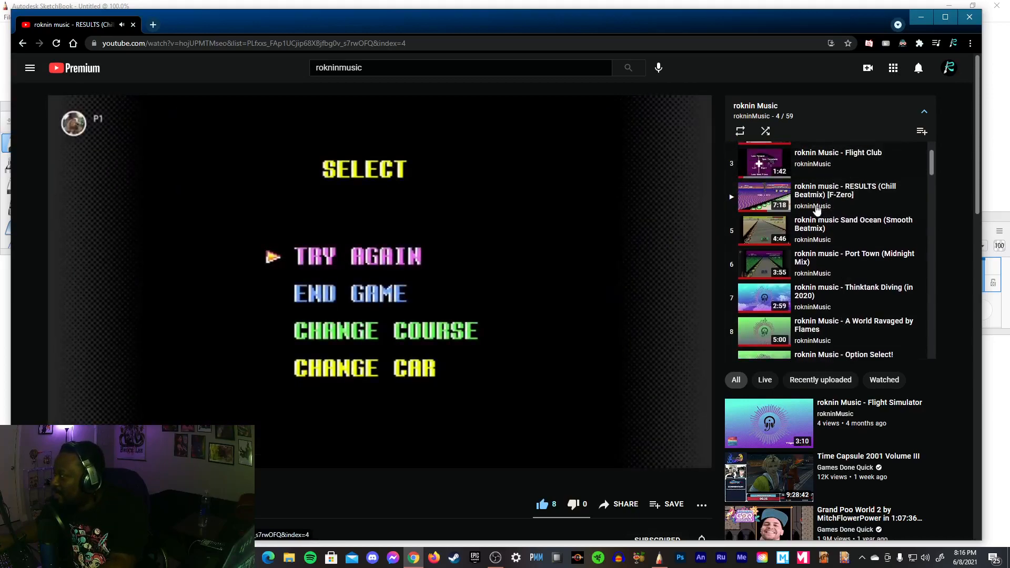
{"action": "left_click", "coordinate": [808, 231]}
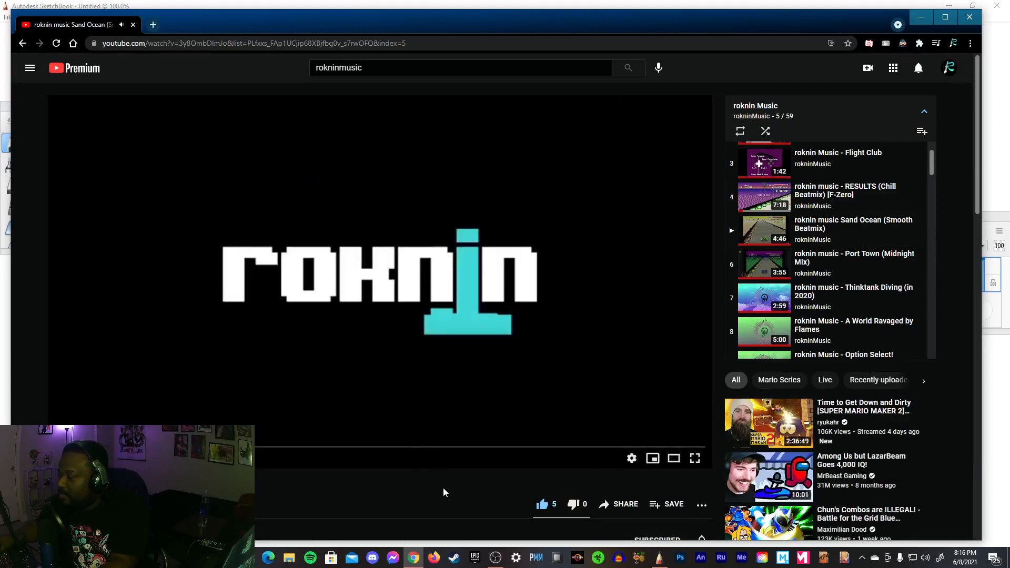
{"action": "left_click", "coordinate": [920, 17]}
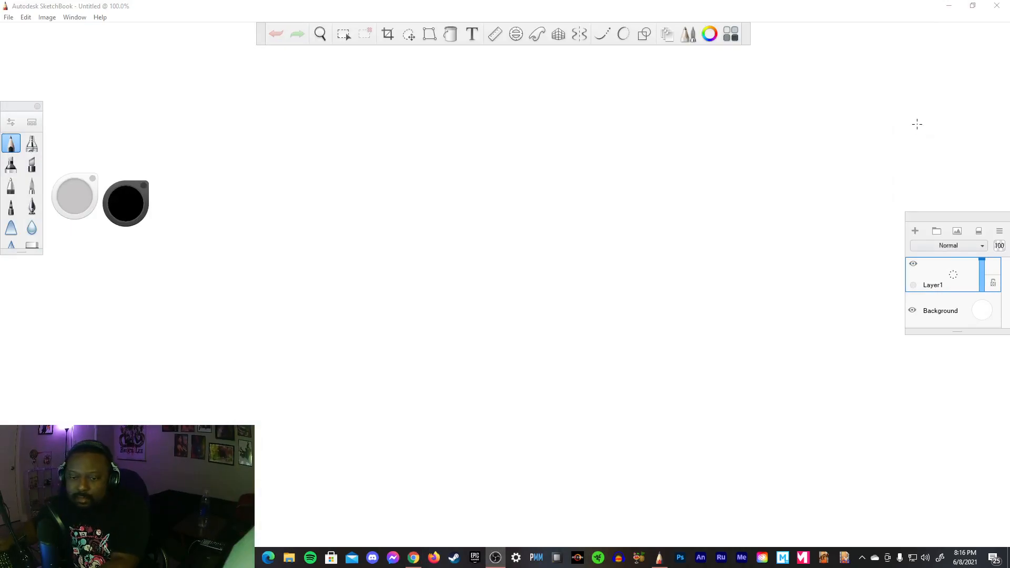
- Lower the system volume to 84, check the playing track in Chrome, and return to SketchBook
{"action": "key", "text": "XF86AudioLowerVolume"}
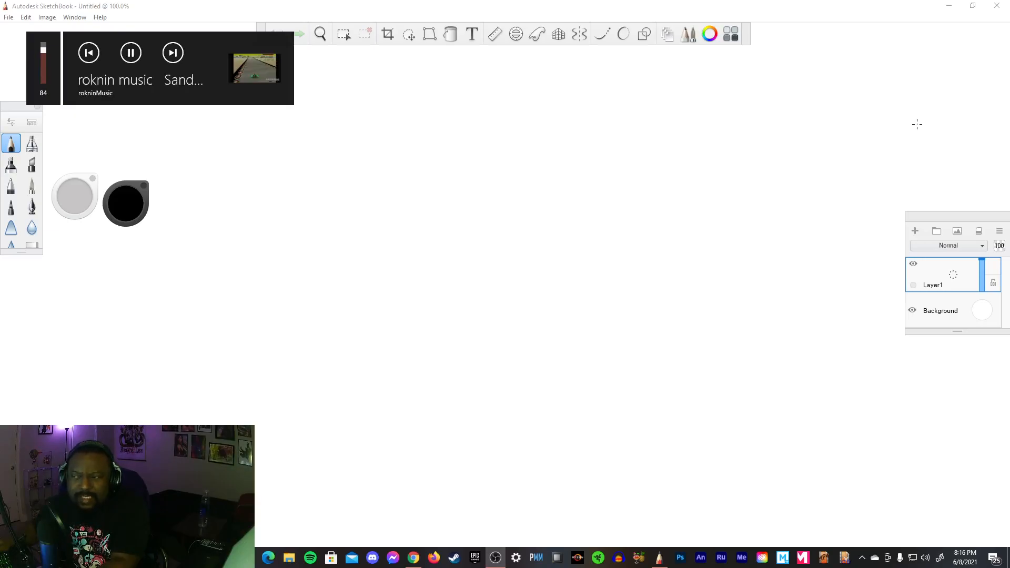
{"action": "key", "text": "alt+Tab"}
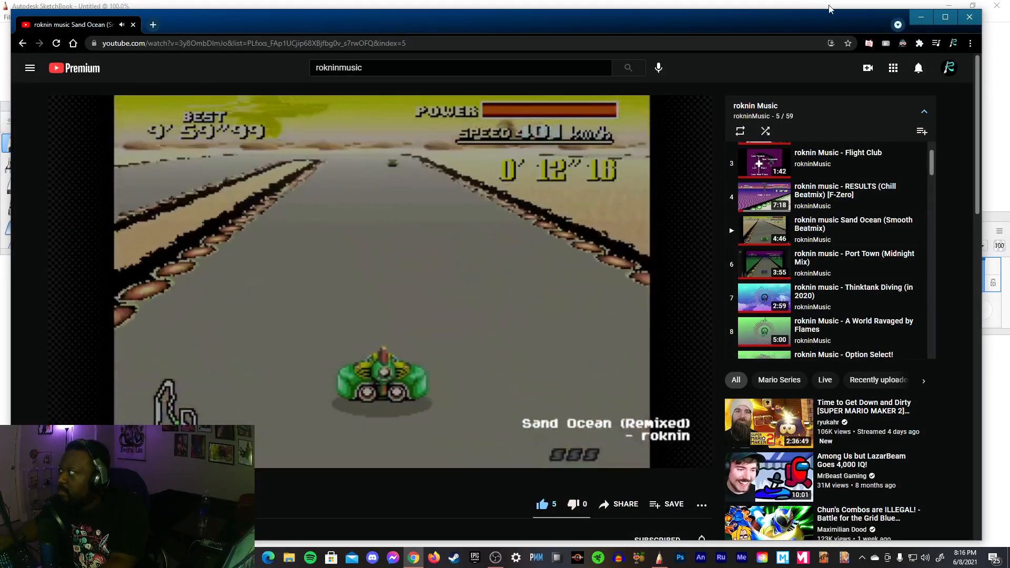
{"action": "left_click", "coordinate": [919, 17]}
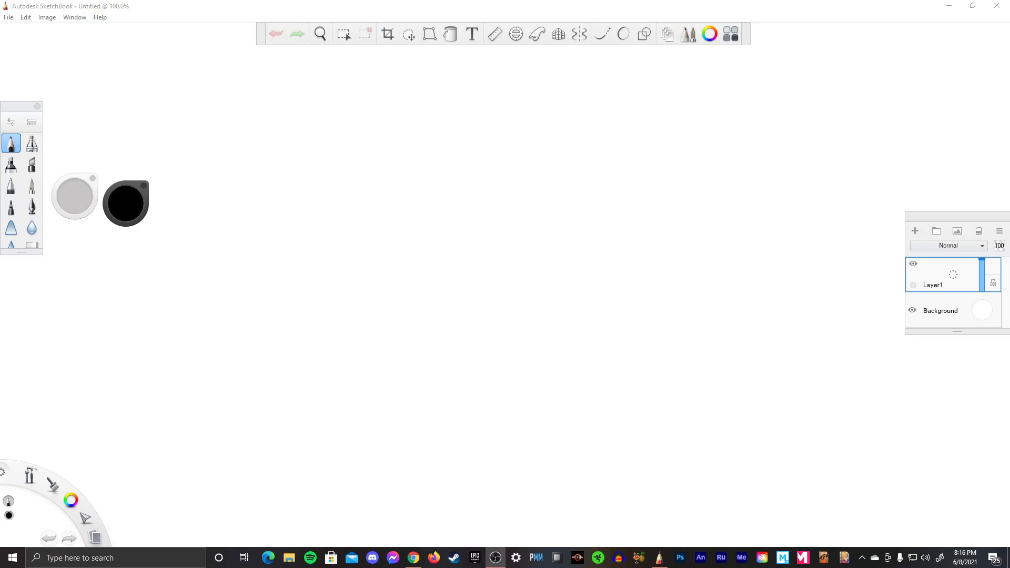
- Open the recent file Flare_design_WIP02.tif from the Hunting Dragons Project folder
{"action": "left_click", "coordinate": [8, 17]}
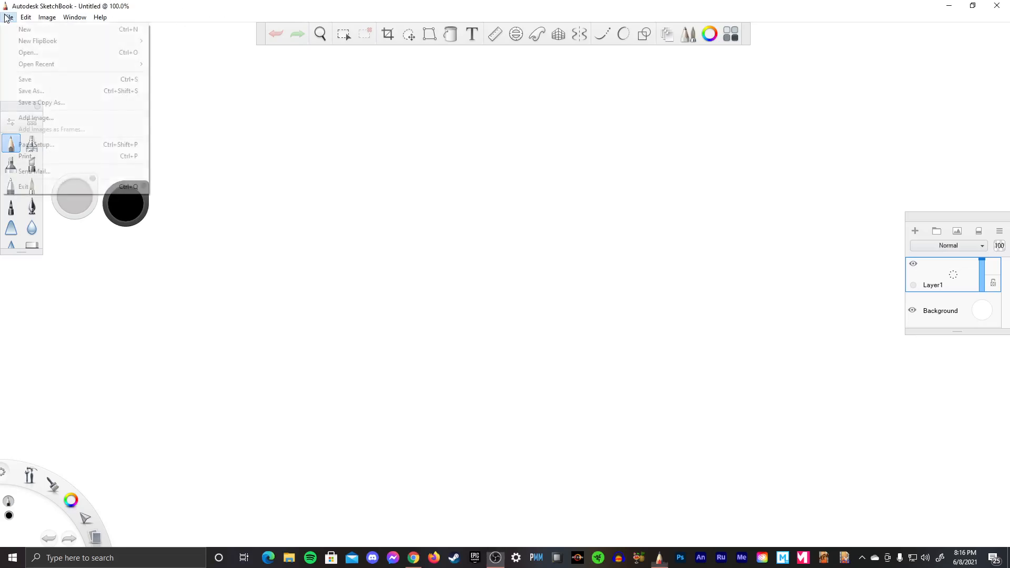
{"action": "mouse_move", "coordinate": [58, 66]}
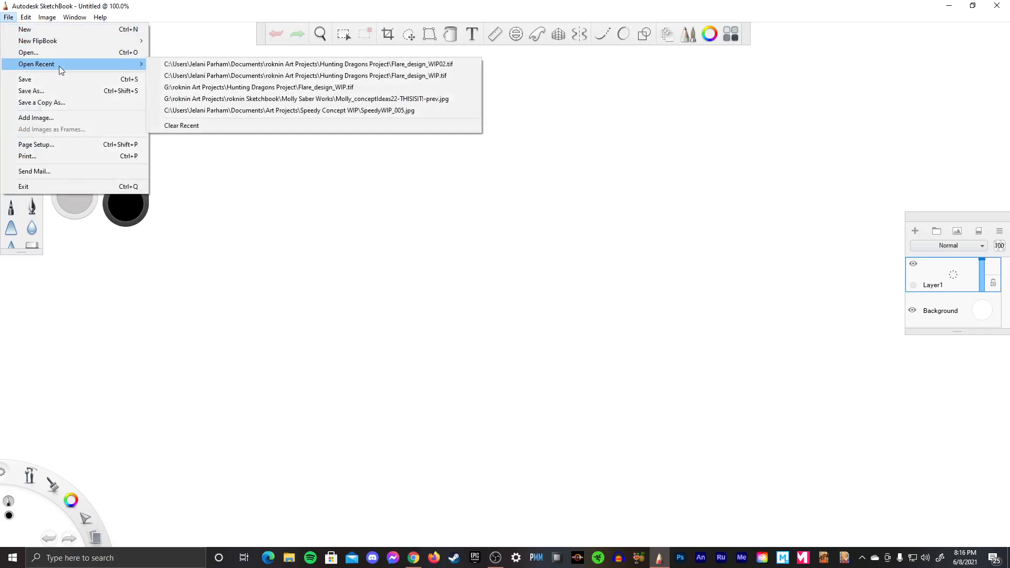
{"action": "left_click", "coordinate": [219, 66]}
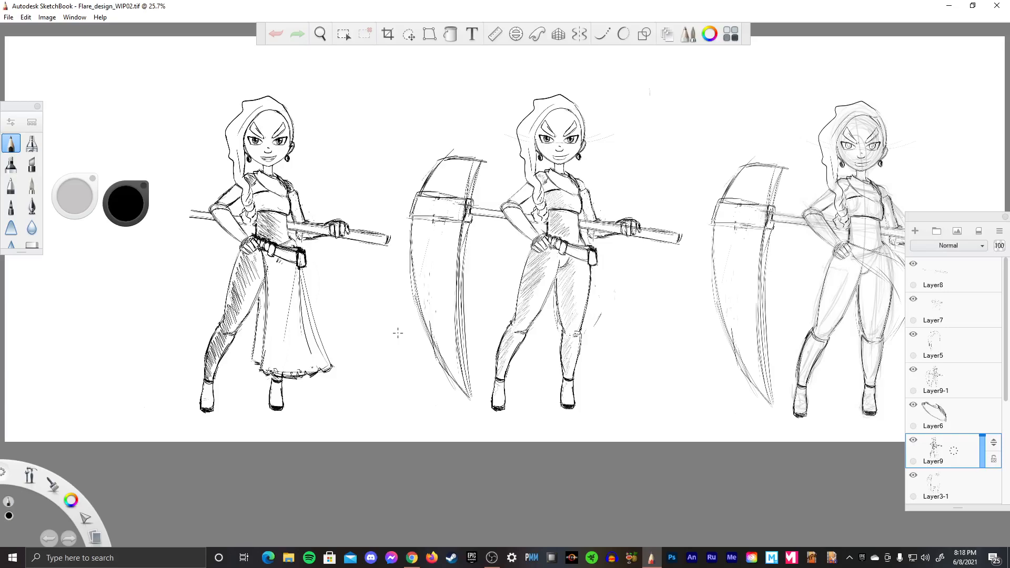
{"action": "key", "text": "XF86AudioRaiseVolume"}
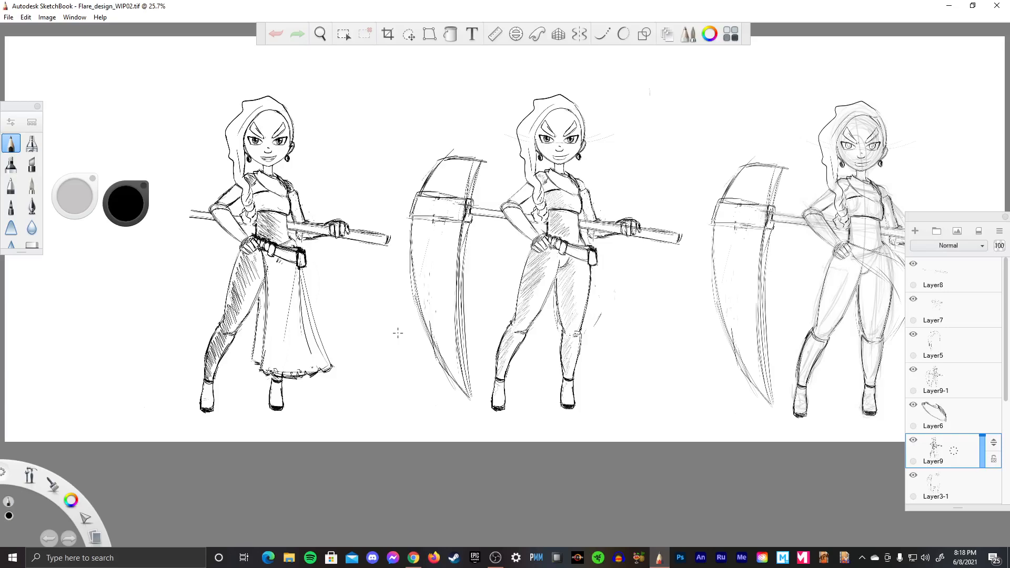
- Examine the character sketches up close, comparing the skirted figure with the neighbouring scythe-carrying version
{"action": "key", "text": "space"}
{"action": "mouse_move", "coordinate": [516, 453]}
{"action": "left_mouse_down"}
{"action": "mouse_move", "coordinate": [589, 431]}
{"action": "mouse_move", "coordinate": [503, 429]}
{"action": "mouse_move", "coordinate": [755, 448]}
{"action": "left_mouse_up"}
{"action": "mouse_move", "coordinate": [452, 360]}
{"action": "left_mouse_down"}
{"action": "mouse_move", "coordinate": [512, 419]}
{"action": "mouse_move", "coordinate": [453, 361]}
{"action": "left_mouse_up"}
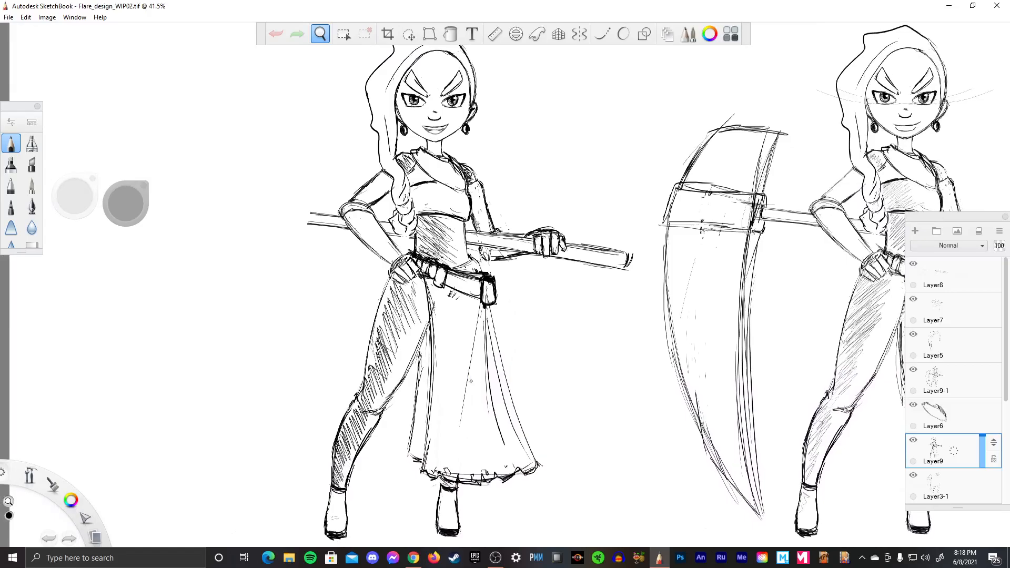
{"action": "key", "text": "space"}
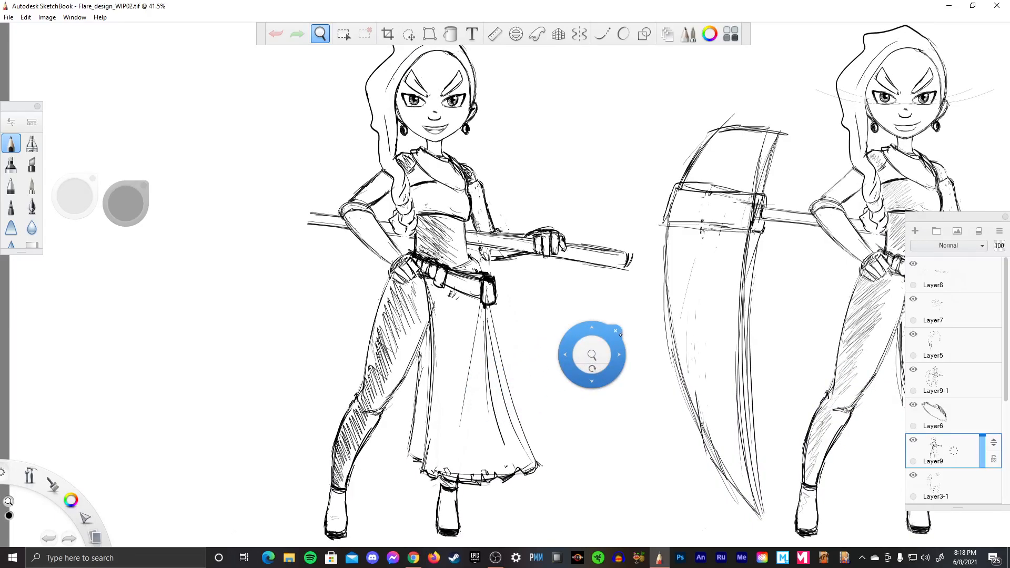
{"action": "left_click_drag", "start_coordinate": [592, 354], "coordinate": [598, 350]}
{"action": "key", "text": "space"}
{"action": "mouse_move", "coordinate": [582, 286]}
{"action": "left_mouse_down"}
{"action": "mouse_move", "coordinate": [581, 243]}
{"action": "mouse_move", "coordinate": [596, 351]}
{"action": "left_mouse_up"}
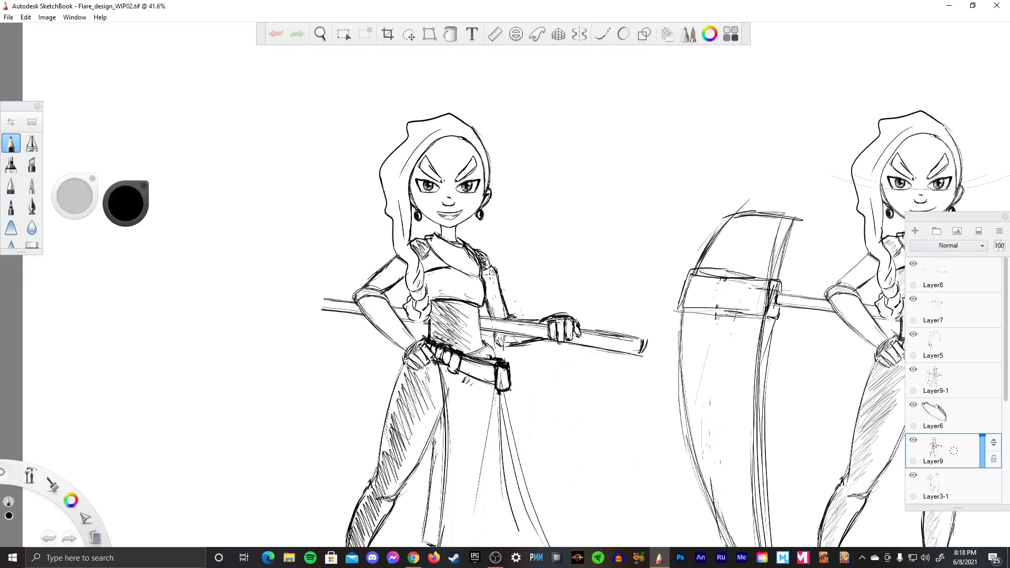
{"action": "left_click_drag", "start_coordinate": [492, 273], "coordinate": [496, 290]}
{"action": "key", "text": "ctrl+z"}
{"action": "key", "text": "space"}
{"action": "mouse_move", "coordinate": [608, 435]}
{"action": "left_mouse_down"}
{"action": "mouse_move", "coordinate": [543, 347]}
{"action": "mouse_move", "coordinate": [615, 392]}
{"action": "mouse_move", "coordinate": [626, 384]}
{"action": "left_mouse_up"}
{"action": "key", "text": "space"}
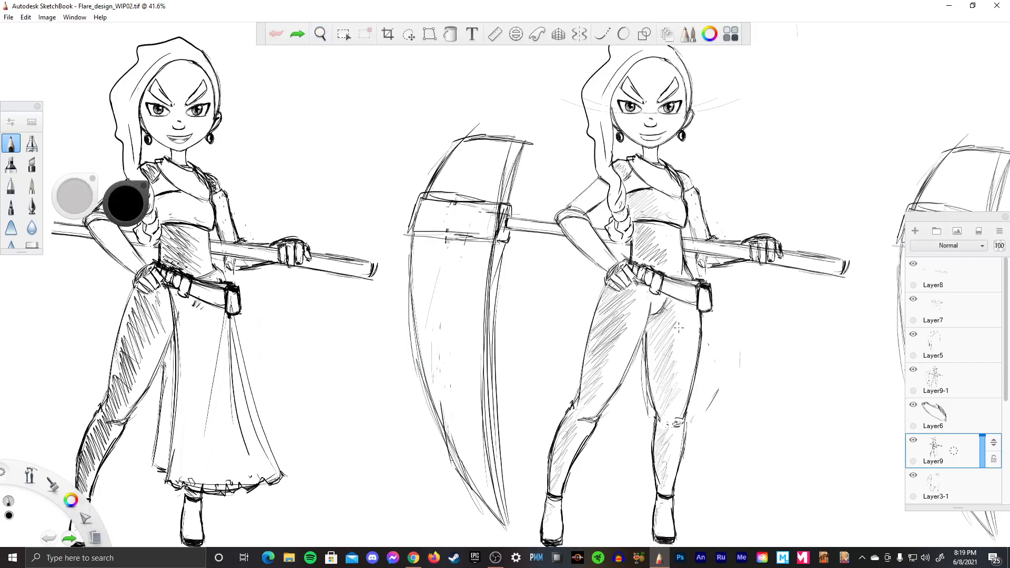
{"action": "key", "text": "space"}
{"action": "mouse_move", "coordinate": [480, 402]}
{"action": "left_mouse_down"}
{"action": "mouse_move", "coordinate": [518, 417]}
{"action": "mouse_move", "coordinate": [559, 391]}
{"action": "mouse_move", "coordinate": [583, 412]}
{"action": "mouse_move", "coordinate": [579, 437]}
{"action": "left_mouse_up"}
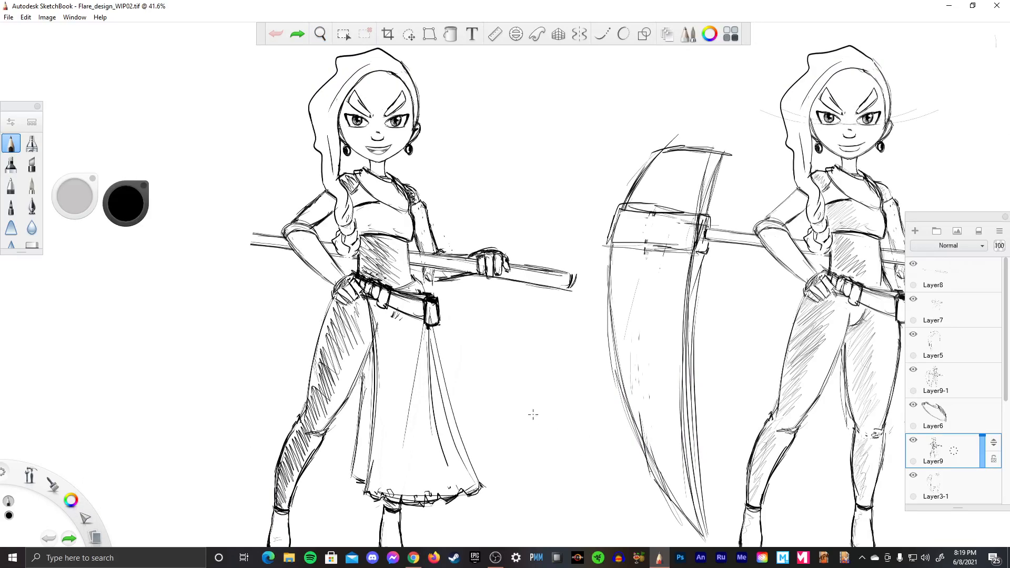
- Switch to File Explorer and open the Hunting Dragons Project folder inside roknin Art Projects
{"action": "left_click", "coordinate": [8, 17]}
{"action": "left_click", "coordinate": [8, 17]}
{"action": "left_click", "coordinate": [289, 557]}
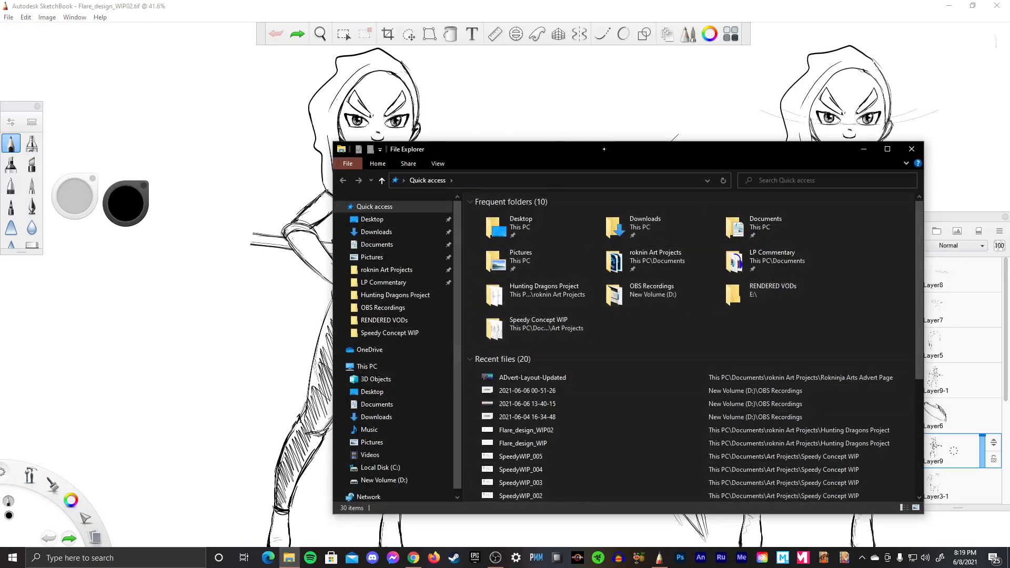
{"action": "left_click_drag", "start_coordinate": [580, 156], "coordinate": [431, 158]}
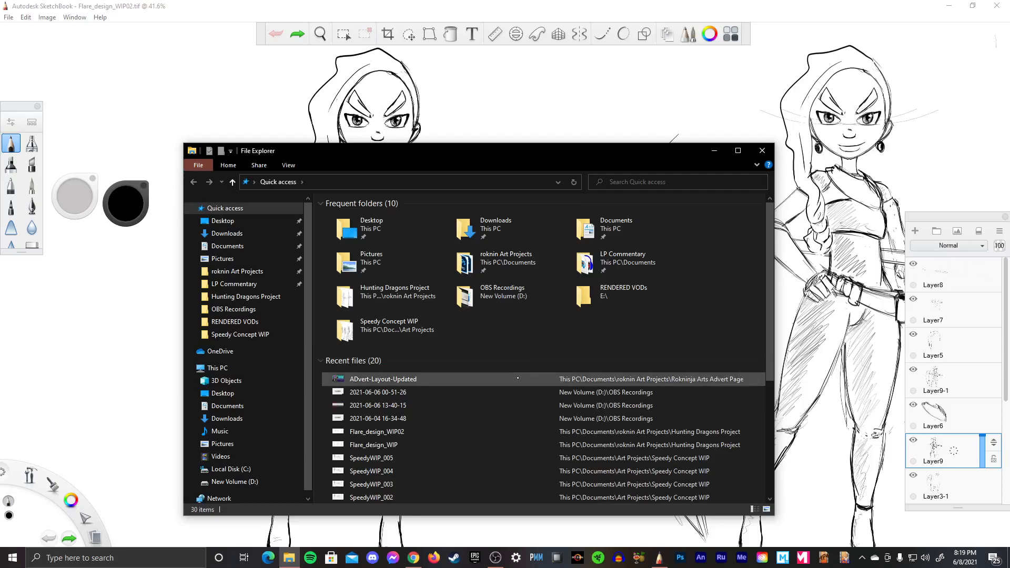
{"action": "left_click", "coordinate": [236, 270]}
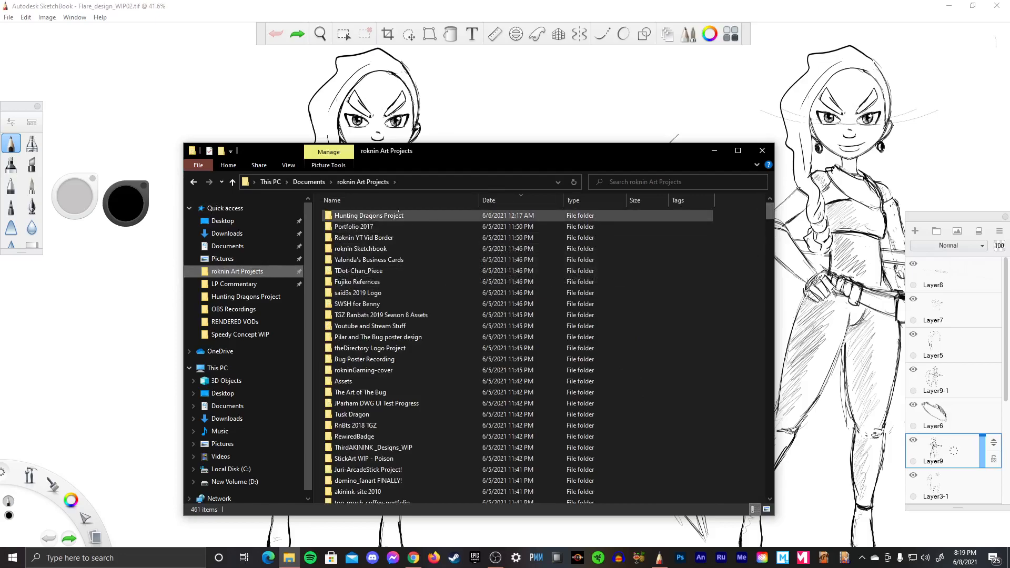
{"action": "double_click", "coordinate": [522, 219]}
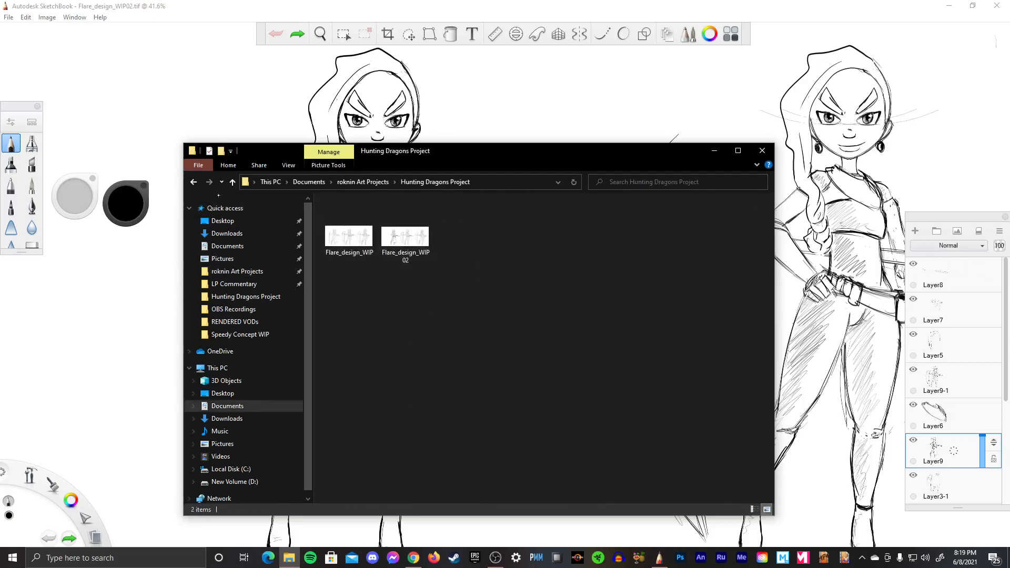
- Go back to roknin Art Projects, sort its folders by name, and open the DragonHuntress Maybe folder
{"action": "key", "text": "BackSpace"}
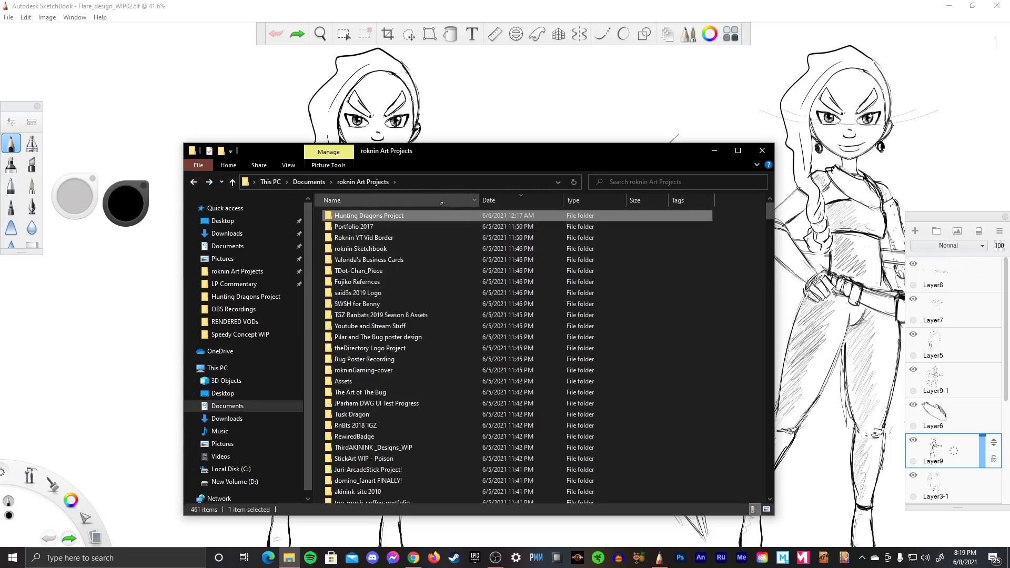
{"action": "left_click", "coordinate": [368, 200]}
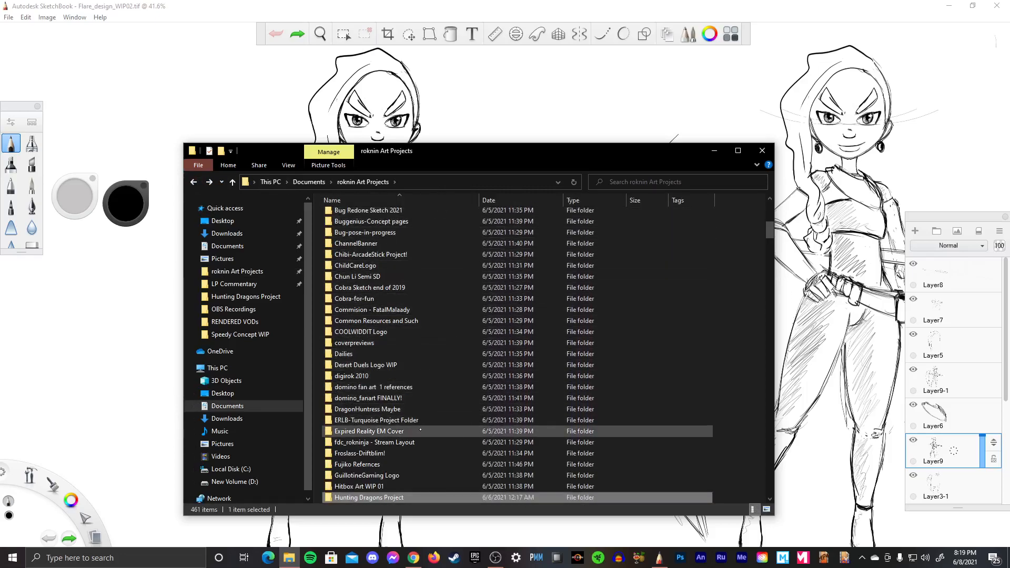
{"action": "double_click", "coordinate": [399, 409]}
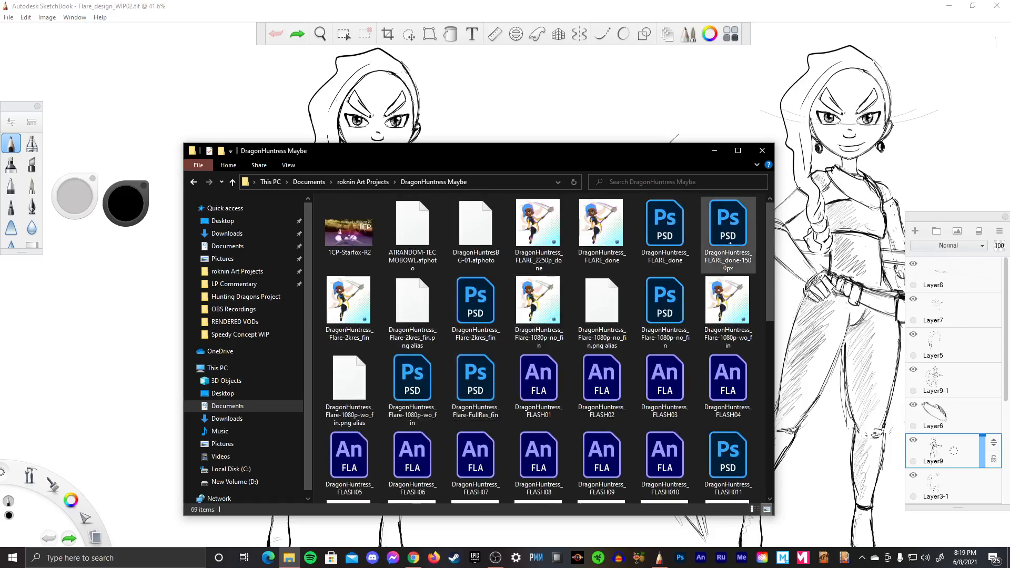
- Open the 1CP-Starfox-R2 image in Photos, view it, and close the viewer
{"action": "left_click", "coordinate": [363, 244]}
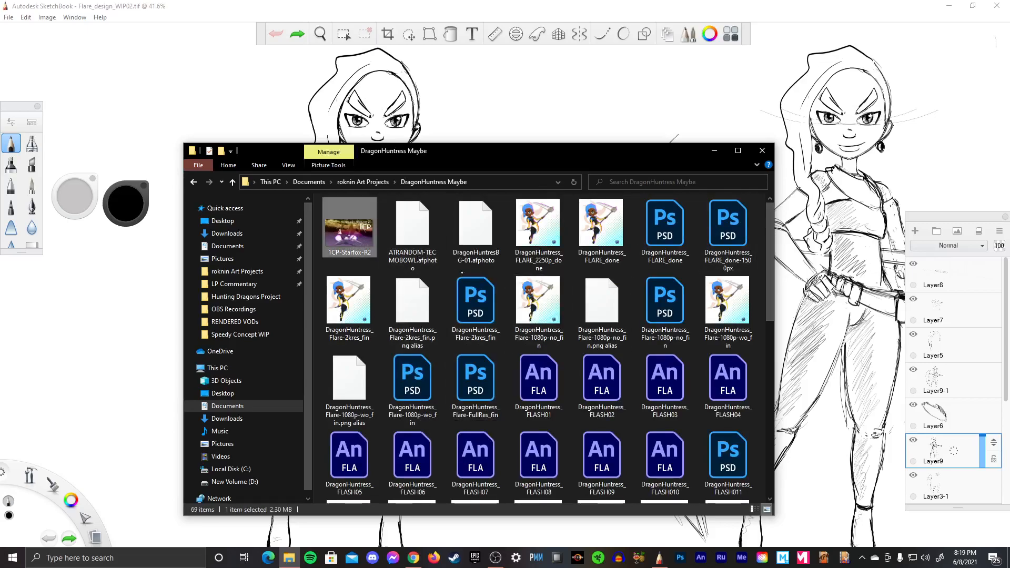
{"action": "left_click", "coordinate": [407, 363]}
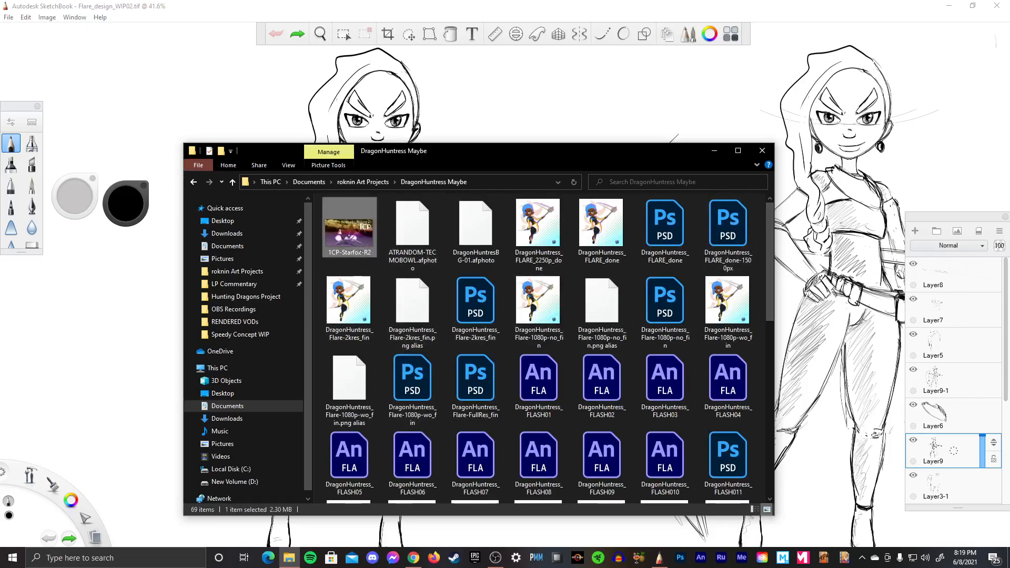
{"action": "right_click", "coordinate": [360, 240]}
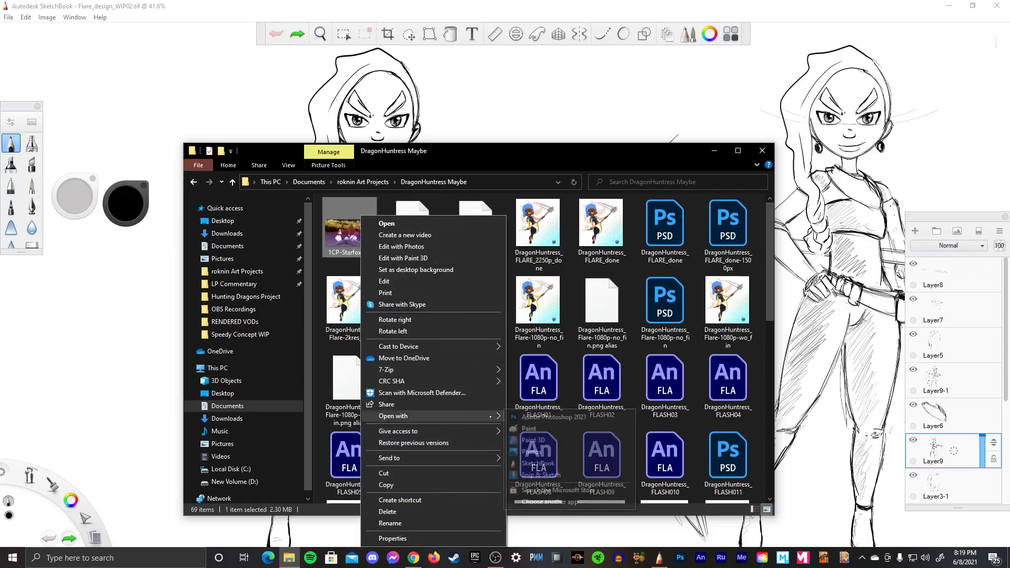
{"action": "mouse_move", "coordinate": [482, 418]}
{"action": "left_click", "coordinate": [550, 451]}
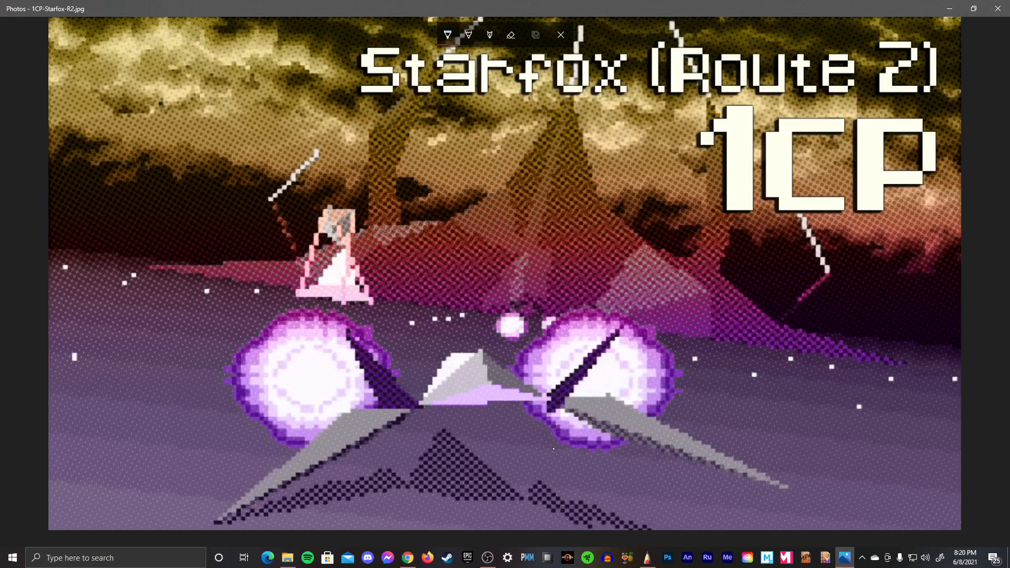
{"action": "key", "text": "alt+F4"}
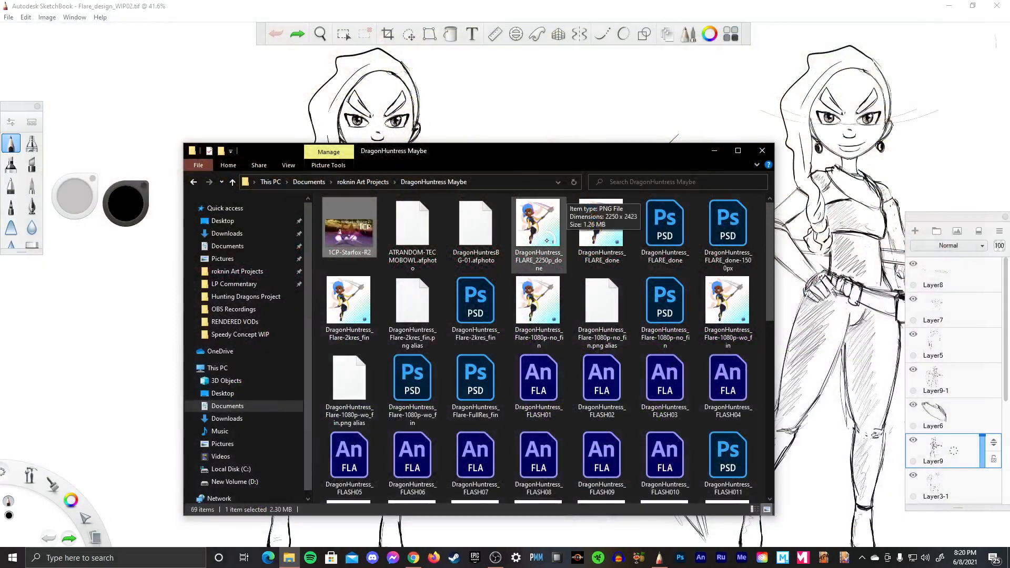
- Open DragonHuntress_FLARE_2250p_done in Photos and browse the neighbouring coloured versions, including DragonHuntress_FLASH012 and DragonHuntress_Flare-1080p-no_fin
{"action": "right_click", "coordinate": [546, 241]}
{"action": "mouse_move", "coordinate": [637, 416]}
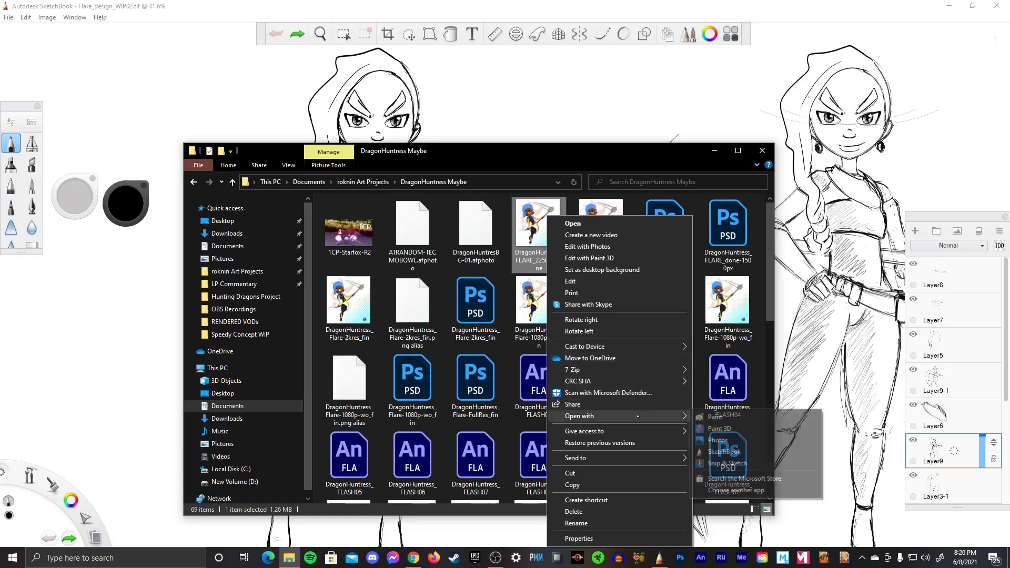
{"action": "left_click", "coordinate": [730, 439]}
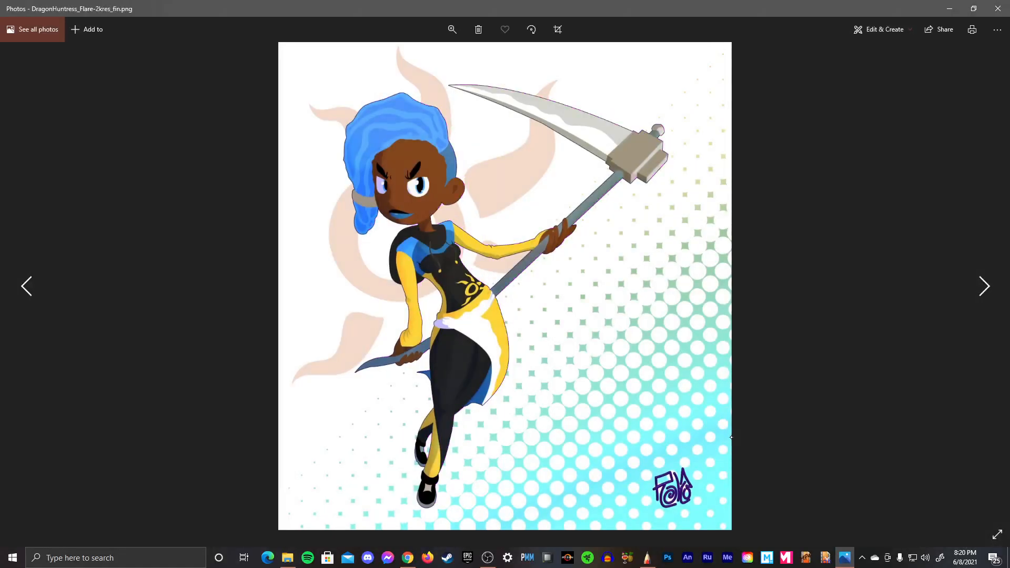
{"action": "key", "text": "Right"}
{"action": "key", "text": "Right"}
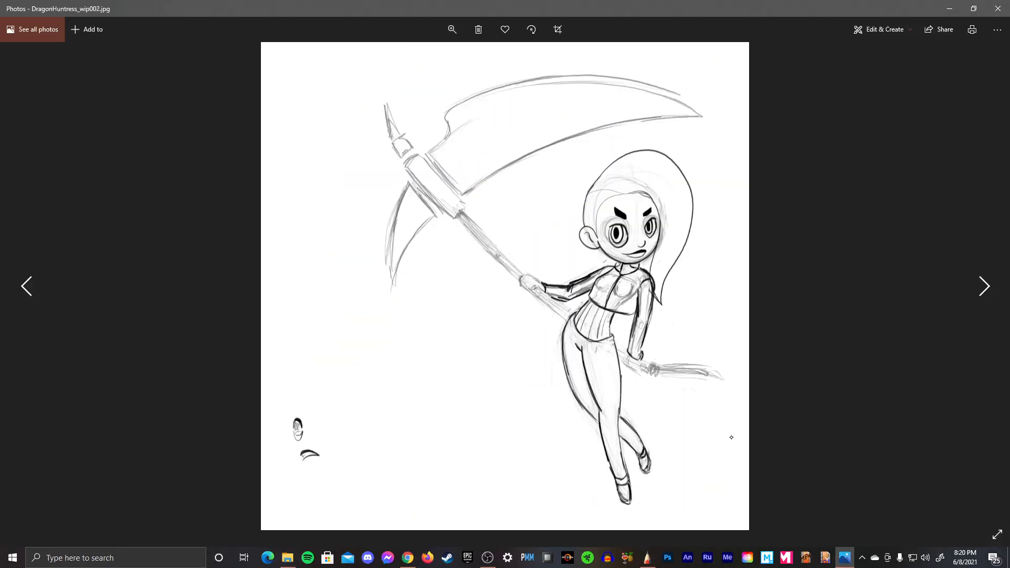
{"action": "key", "text": "Left"}
{"action": "key", "text": "Left"}
{"action": "key", "text": "Left"}
{"action": "key", "text": "Right"}
{"action": "key", "text": "Right"}
{"action": "key", "text": "Right"}
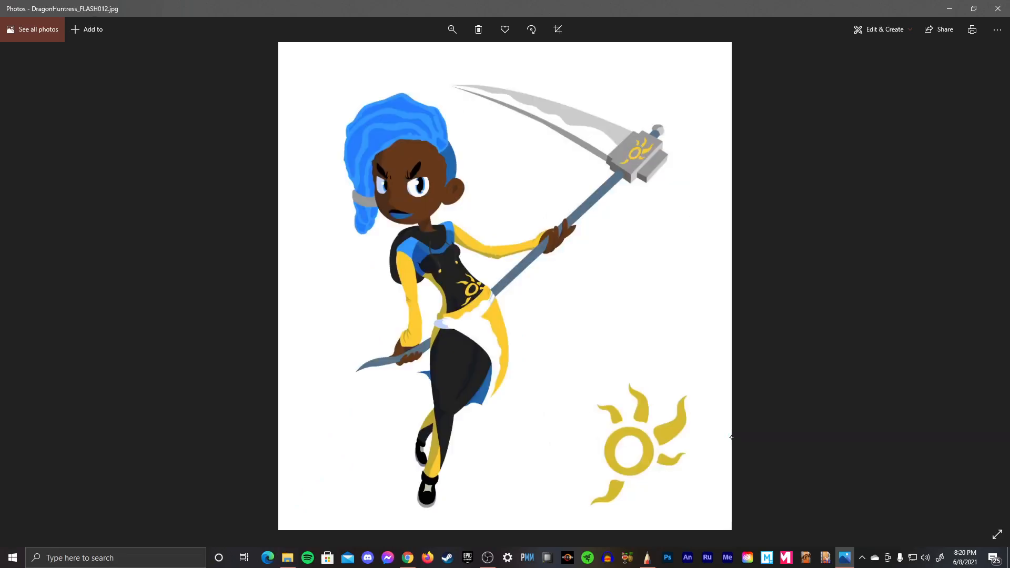
{"action": "key", "text": "Right"}
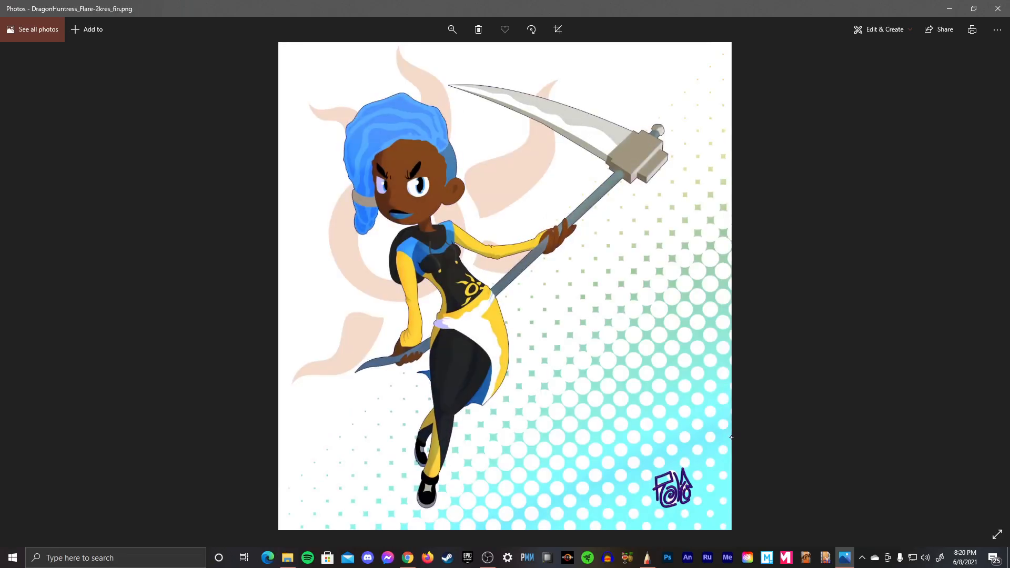
{"action": "key", "text": "Right"}
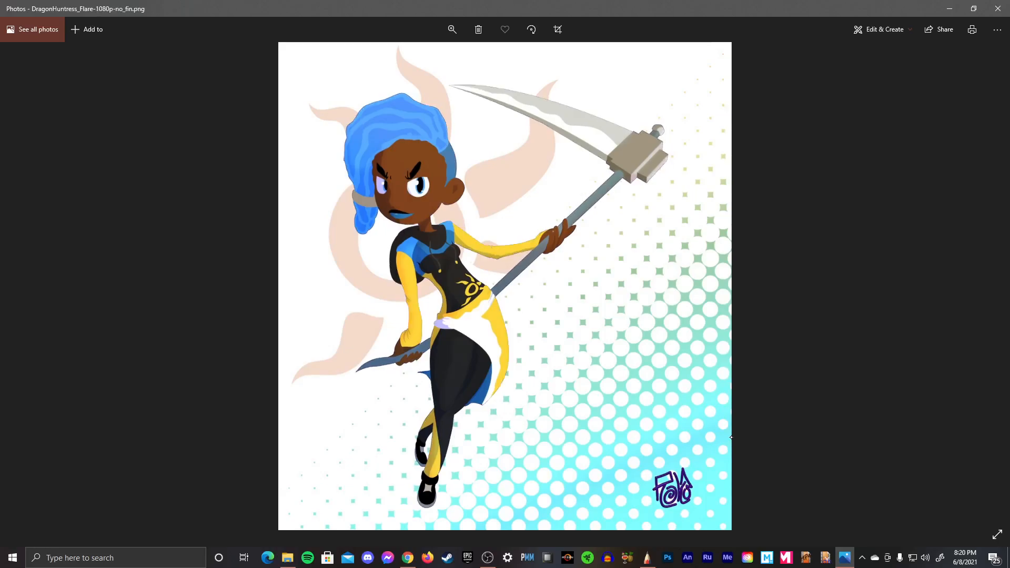
- Browse the early DragonHuntress work-in-progress sketches, from wip002 to wip005, and return to the DragonHuntress Maybe folder
{"action": "key", "text": "Right"}
{"action": "key", "text": "Right"}
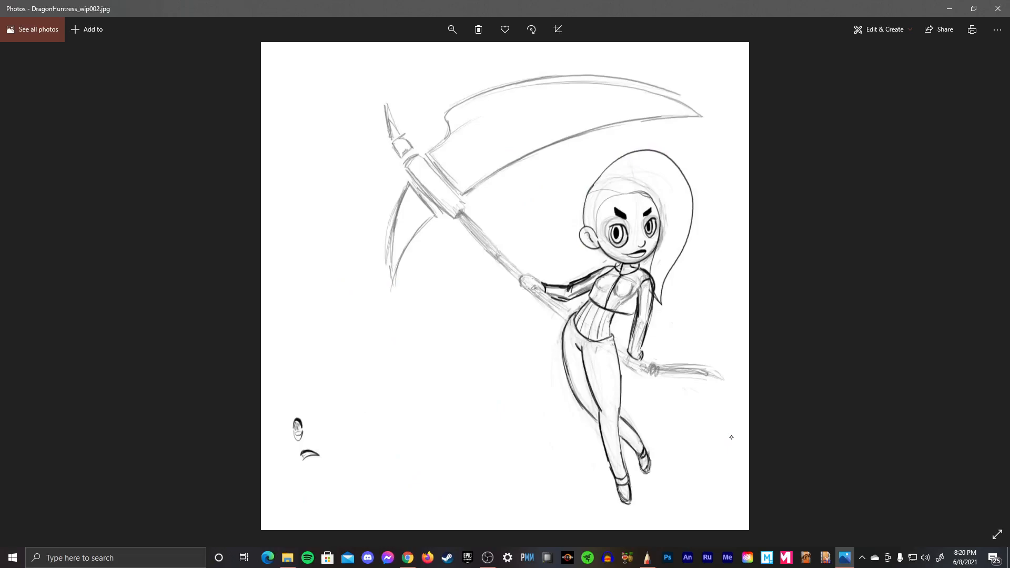
{"action": "key", "text": "Right"}
{"action": "key", "text": "Right"}
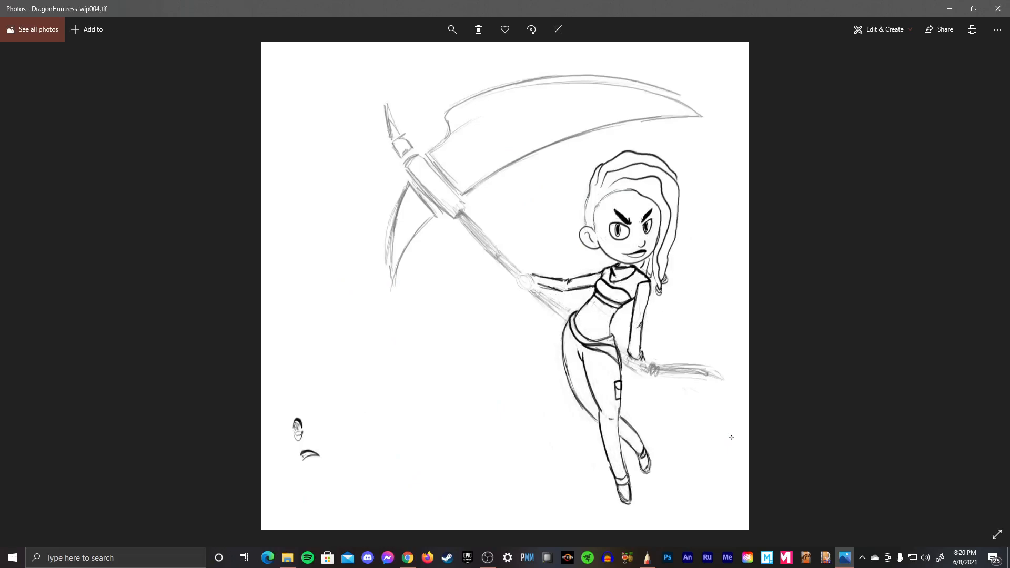
{"action": "key", "text": "Right"}
{"action": "key", "text": "Left"}
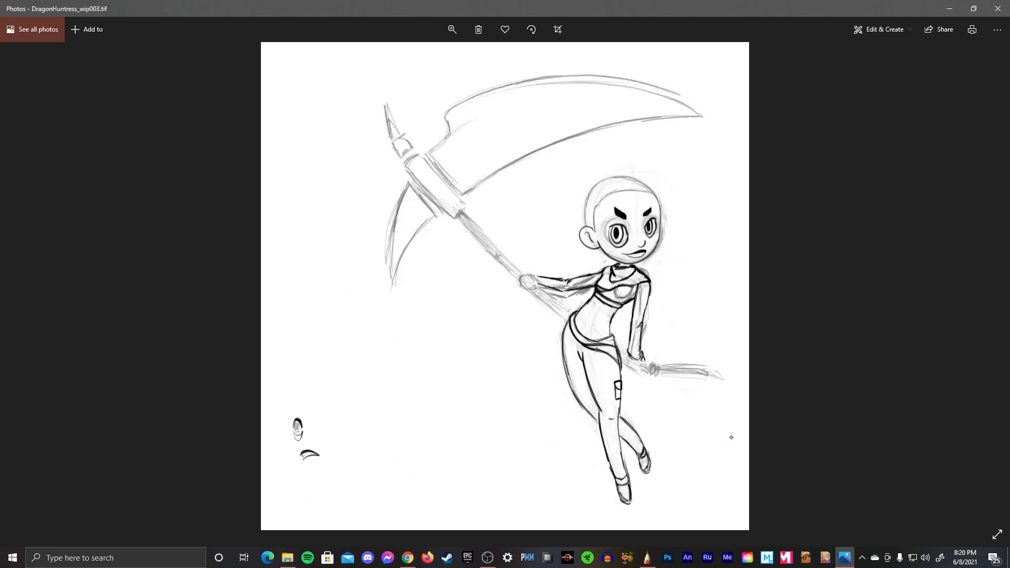
{"action": "key", "text": "Left"}
{"action": "key", "text": "Left"}
{"action": "key", "text": "Left"}
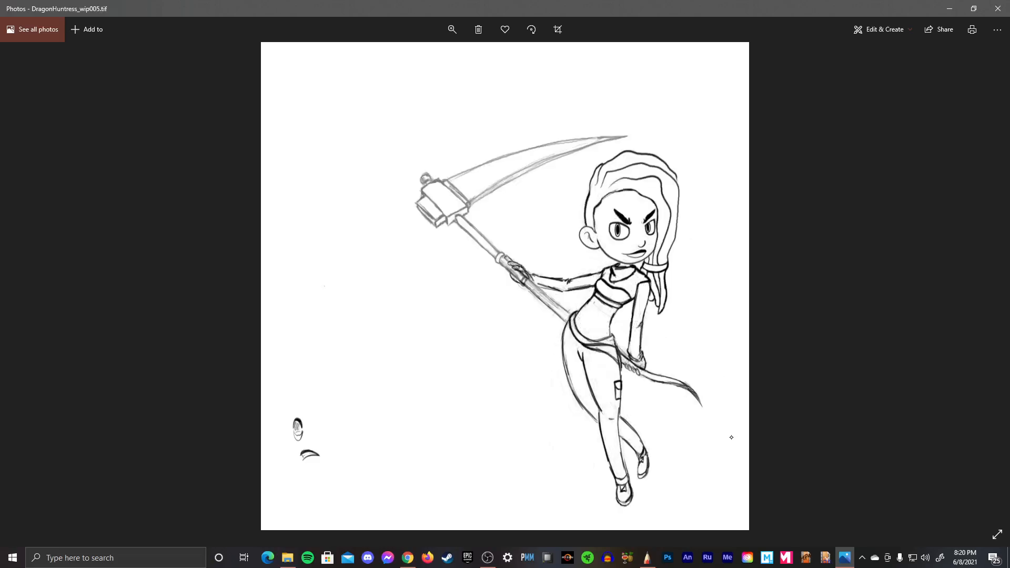
{"action": "key", "text": "Left"}
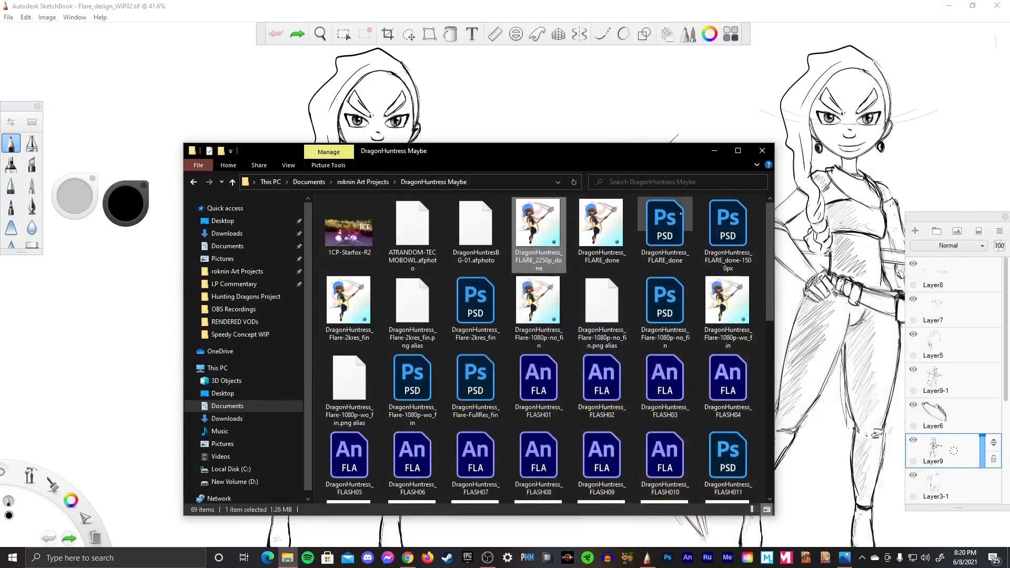
- Move the File Explorer window higher, view DragonHuntress_FLARE_2250p_done in Photos, and close the image
{"action": "mouse_move", "coordinate": [641, 150]}
{"action": "left_mouse_down"}
{"action": "mouse_move", "coordinate": [672, 172]}
{"action": "mouse_move", "coordinate": [696, 420]}
{"action": "mouse_move", "coordinate": [680, 414]}
{"action": "mouse_move", "coordinate": [662, 89]}
{"action": "mouse_move", "coordinate": [611, 109]}
{"action": "left_mouse_up"}
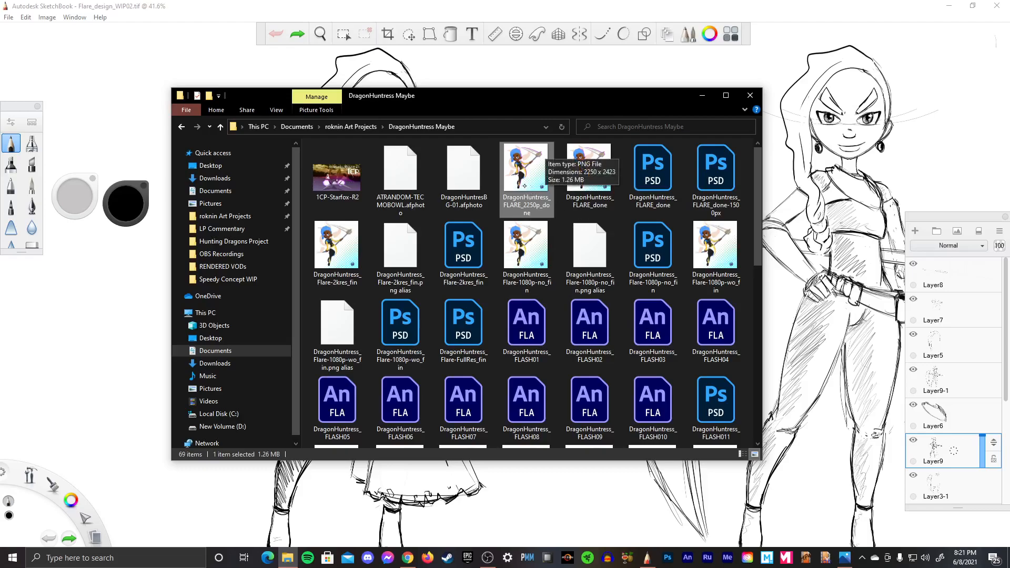
{"action": "right_click", "coordinate": [524, 183]}
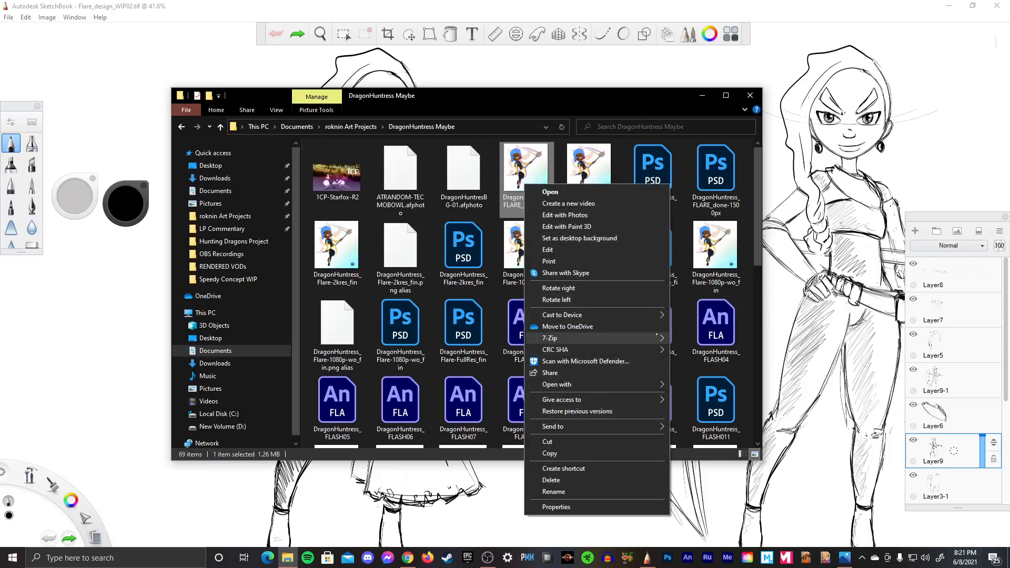
{"action": "mouse_move", "coordinate": [630, 383]}
{"action": "left_click", "coordinate": [684, 408]}
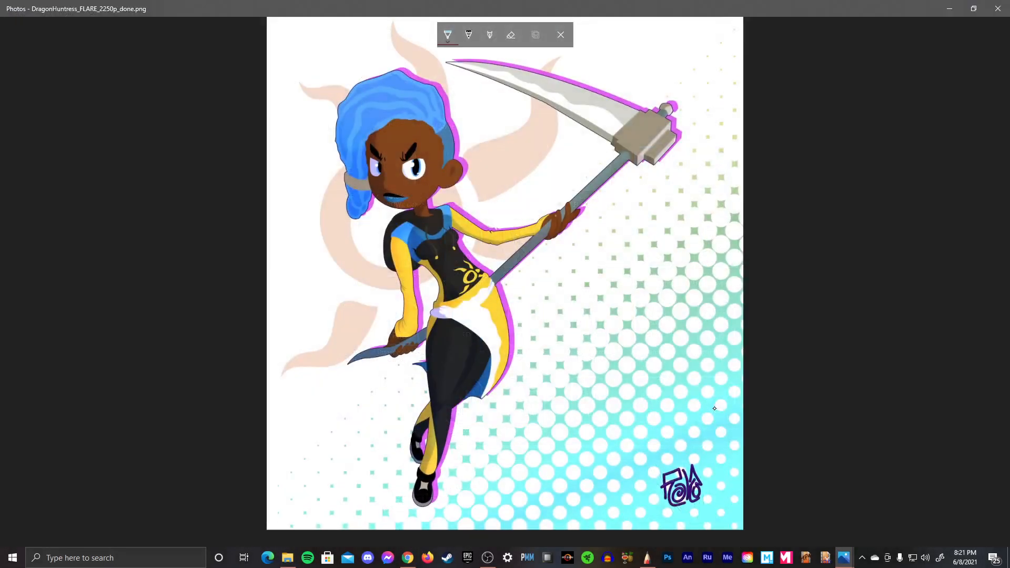
{"action": "left_click", "coordinate": [998, 8]}
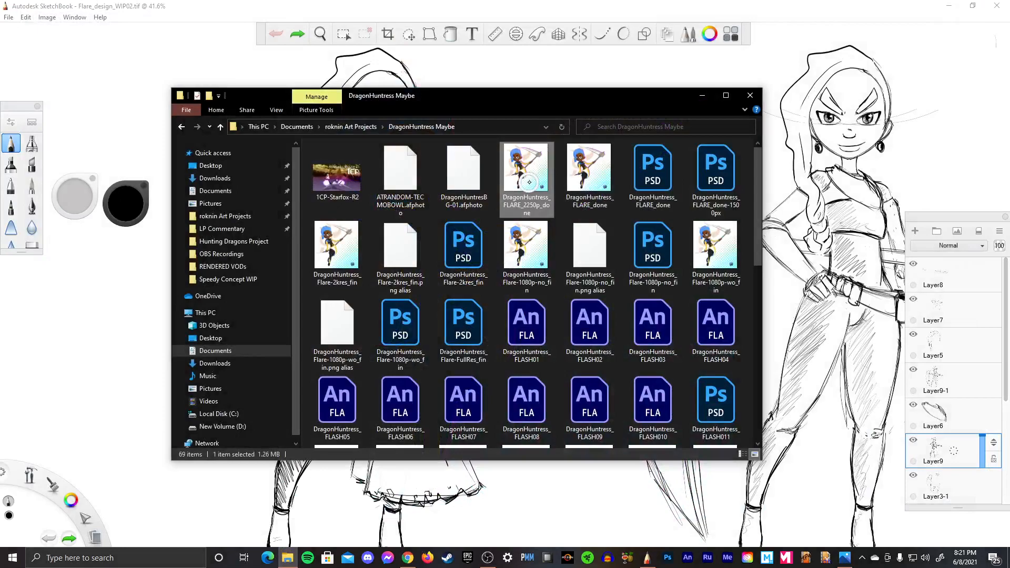
- Reopen DragonHuntress_FLARE_2250p_done in Photos without drawing tools, browse to DragonHuntress_Flare-1080p-wo_fin, restore the viewer to windowed size, and close it
{"action": "right_click", "coordinate": [529, 182]}
{"action": "mouse_move", "coordinate": [649, 382]}
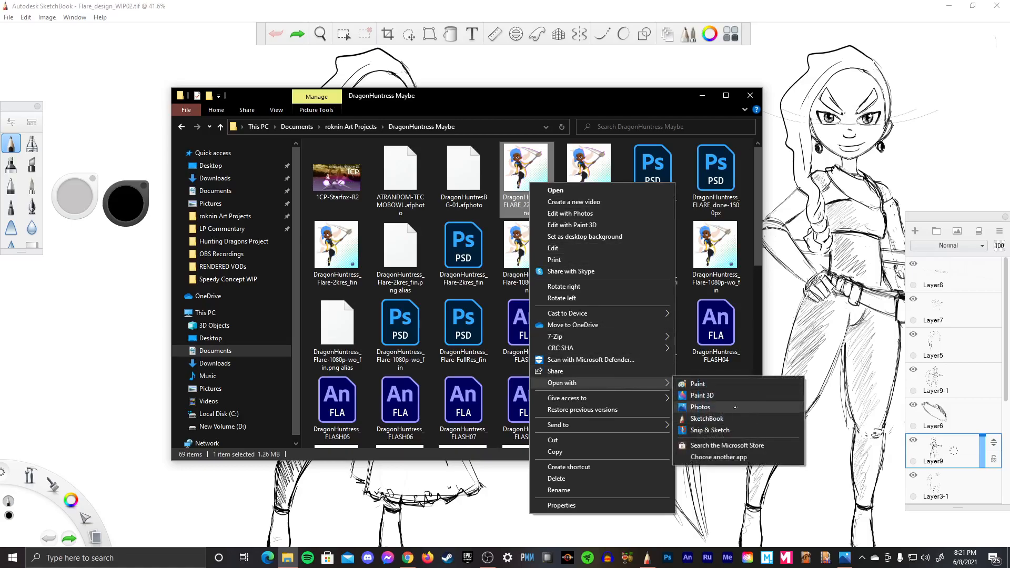
{"action": "left_click", "coordinate": [701, 407]}
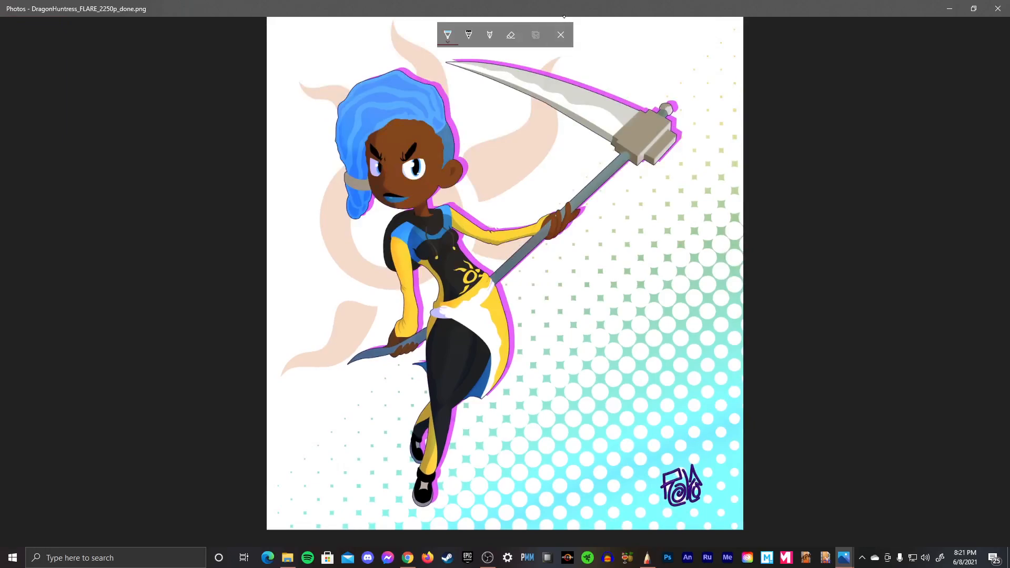
{"action": "left_click", "coordinate": [560, 34]}
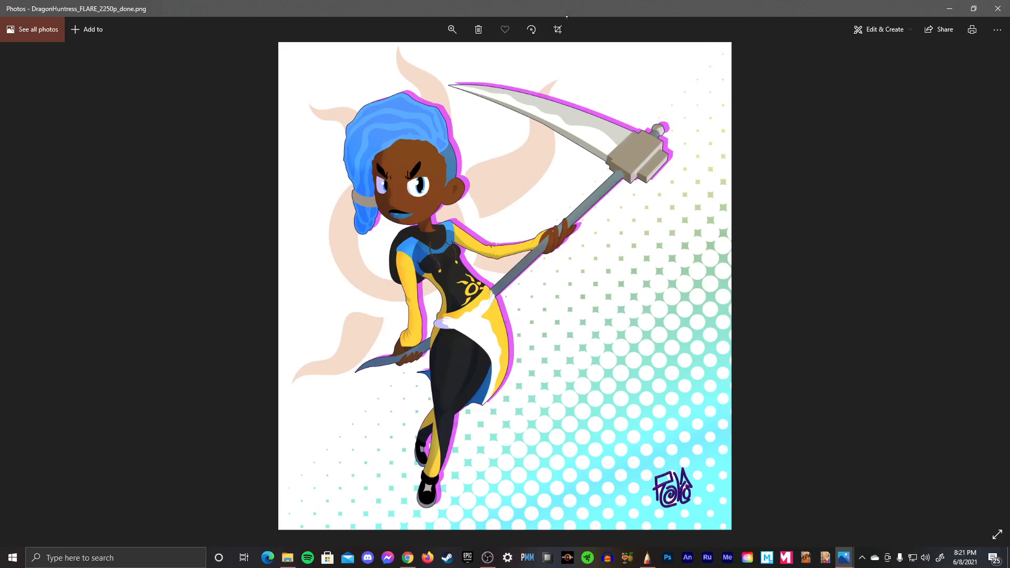
{"action": "key", "text": "Right"}
{"action": "key", "text": "Right"}
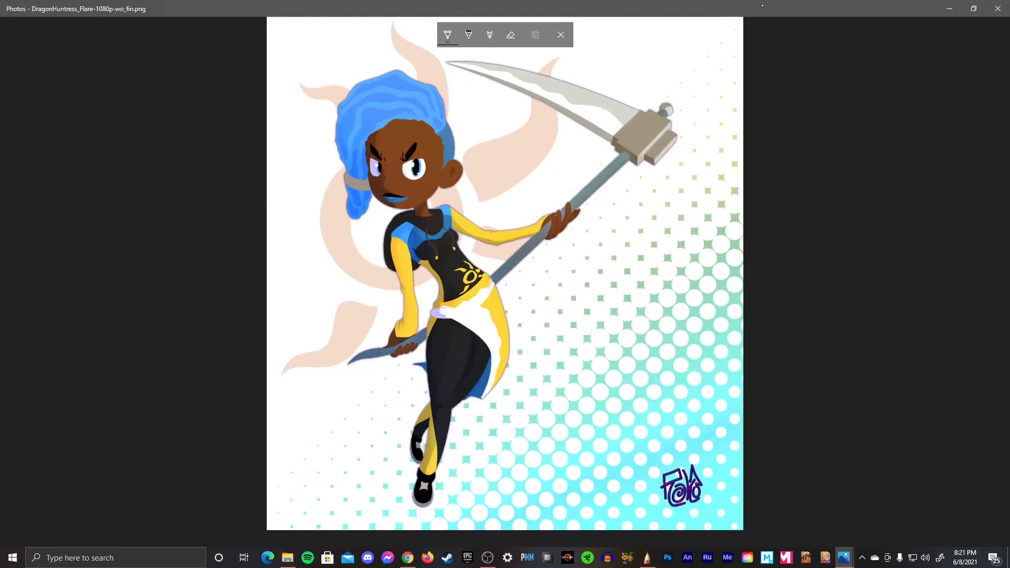
{"action": "left_click", "coordinate": [973, 9]}
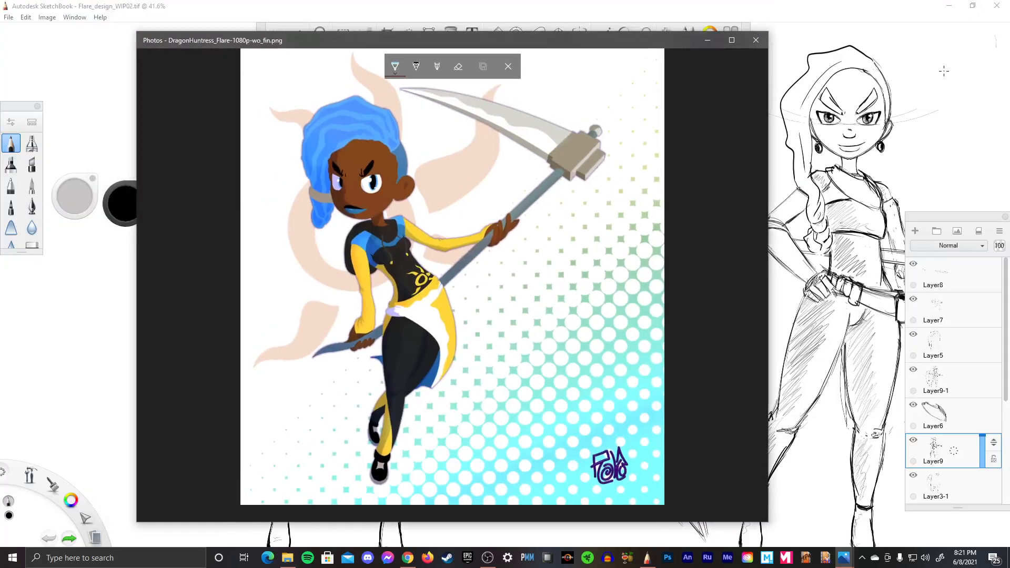
{"action": "left_click", "coordinate": [755, 40]}
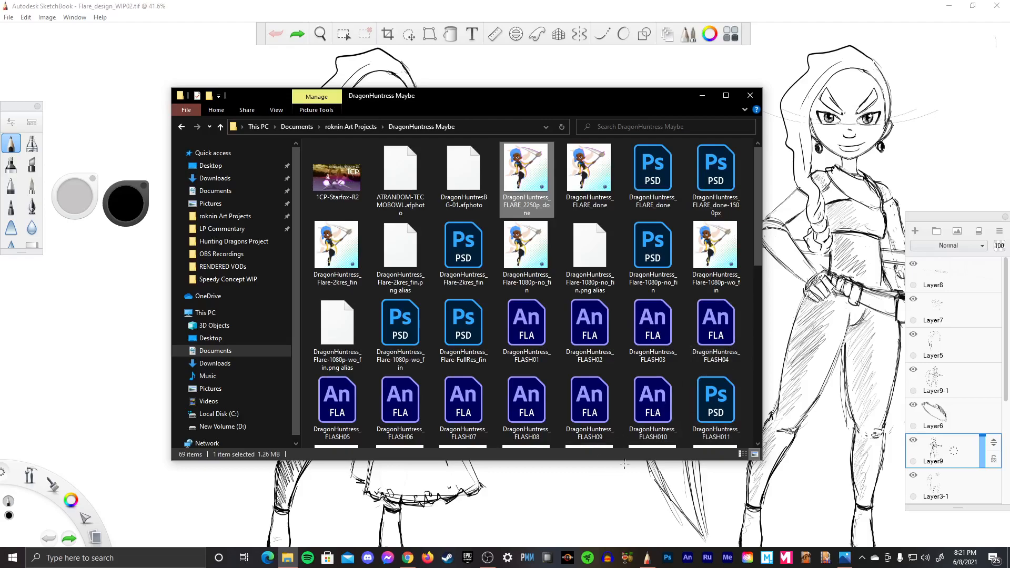
- Open DragonHuntress_FLASH012 from the folder and page forward through the work-in-progress sketches to DragonHuntress_wip008.tif
{"action": "scroll", "coordinate": [683, 248], "scroll_direction": "down", "scroll_amount": 3}
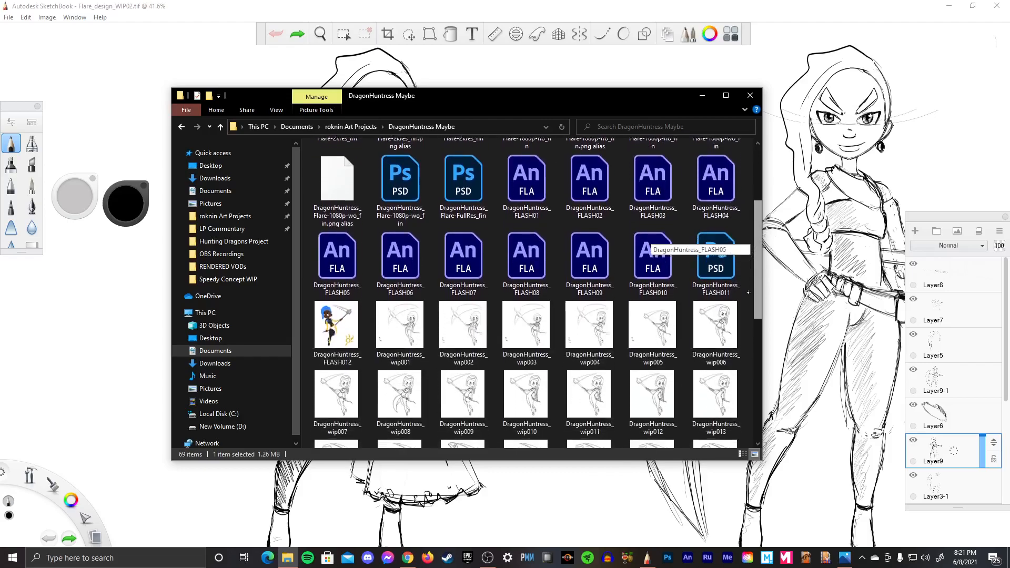
{"action": "left_click", "coordinate": [336, 300]}
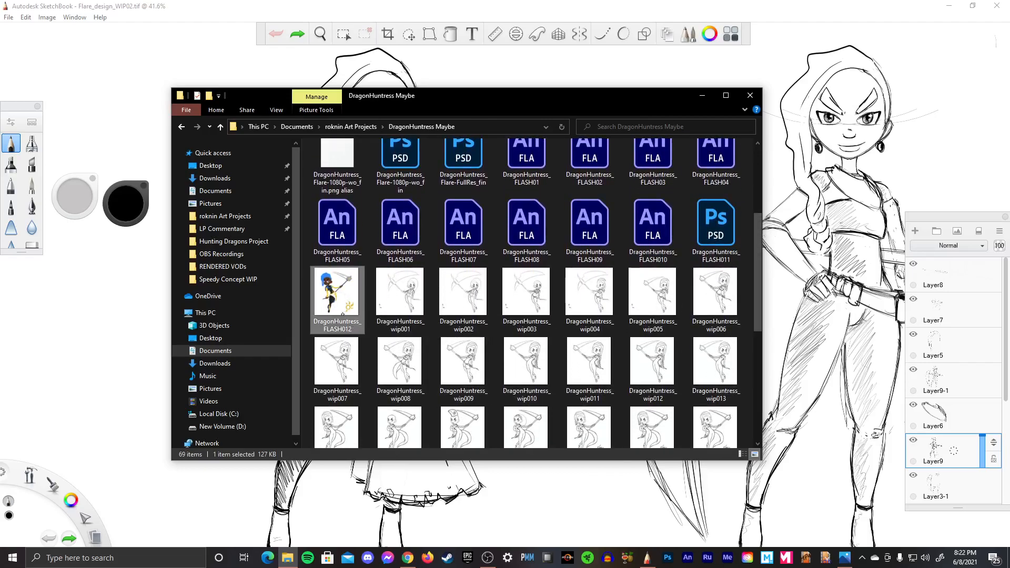
{"action": "double_click", "coordinate": [336, 299]}
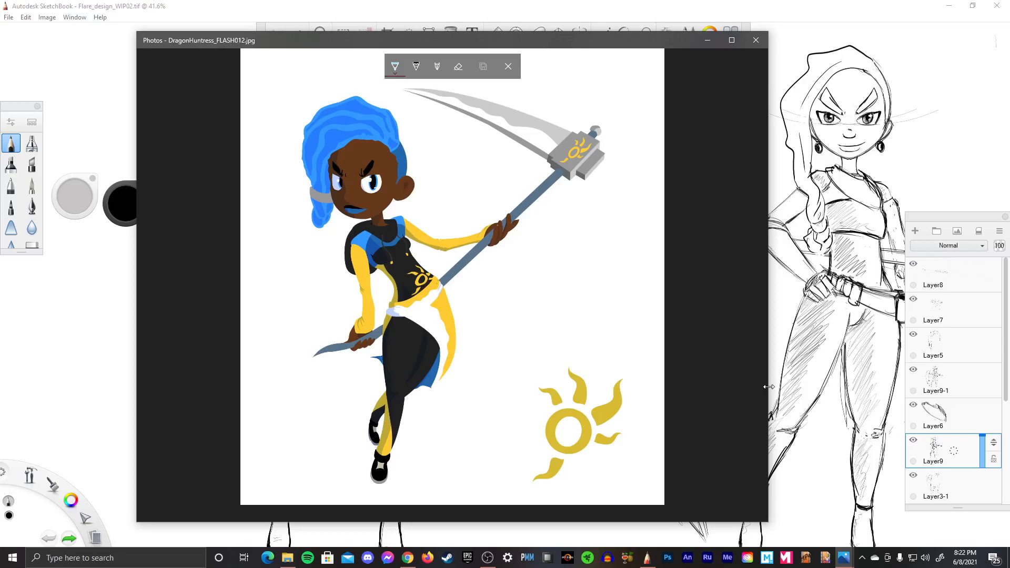
{"action": "key", "text": "Right"}
{"action": "key", "text": "Right"}
{"action": "key", "text": "Right"}
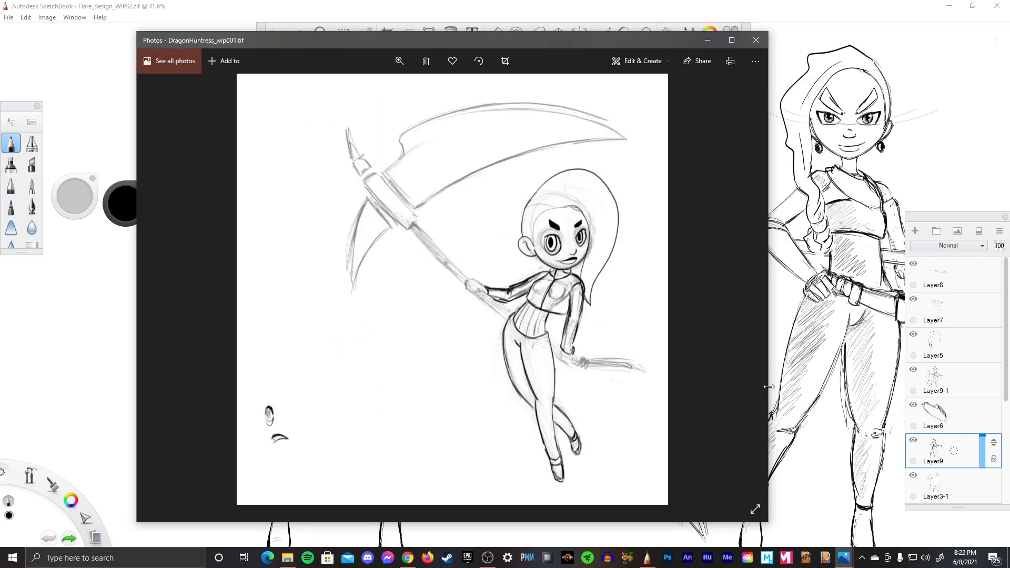
{"action": "key", "text": "Right"}
{"action": "key", "text": "Right"}
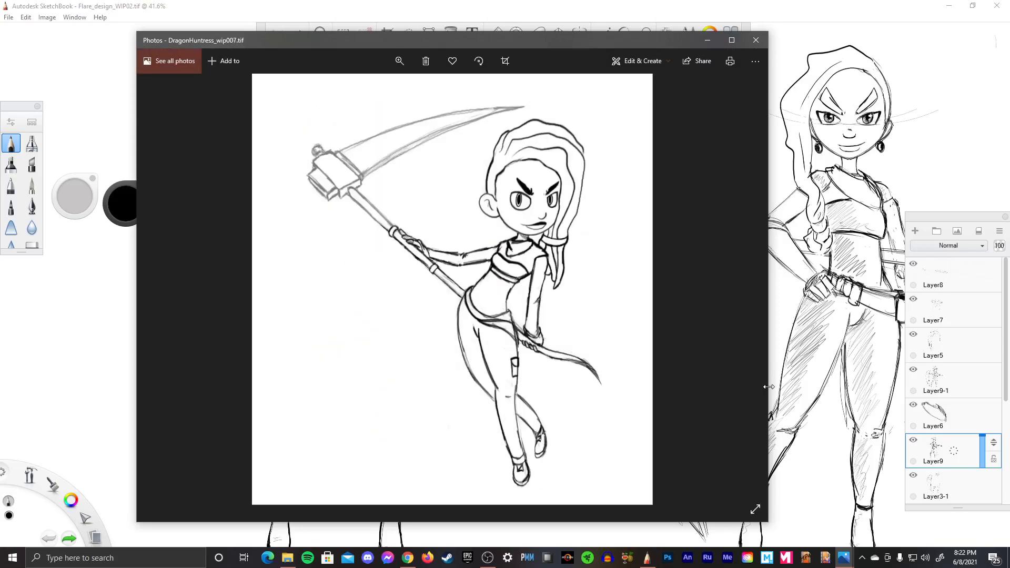
{"action": "key", "text": "Right"}
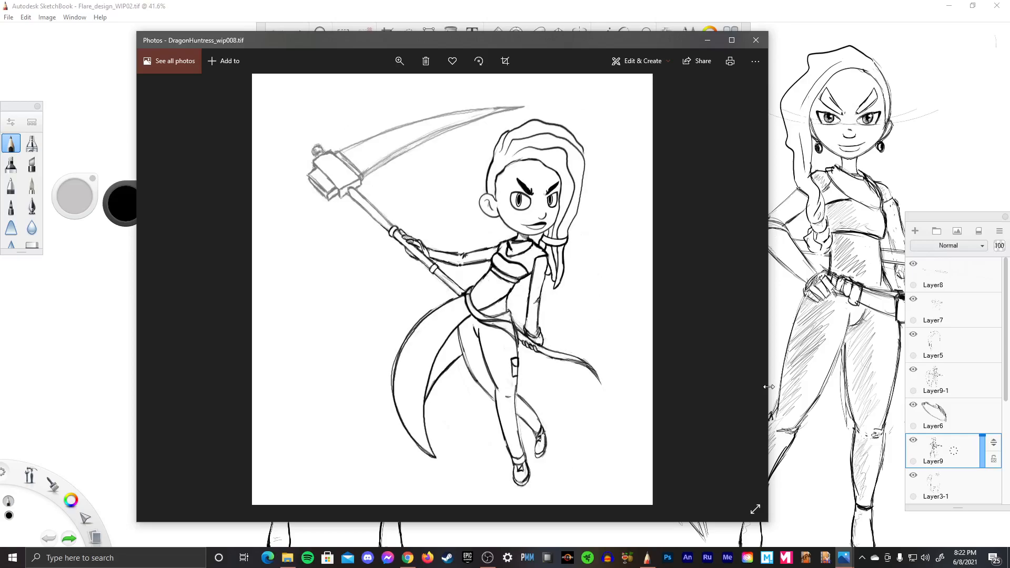
- Page back through the earlier sketches to DragonHuntress_wip004.tif
{"action": "key", "text": "Left"}
{"action": "key", "text": "Left"}
{"action": "key", "text": "Left"}
{"action": "key", "text": "Left"}
{"action": "key", "text": "Left"}
{"action": "key", "text": "Left"}
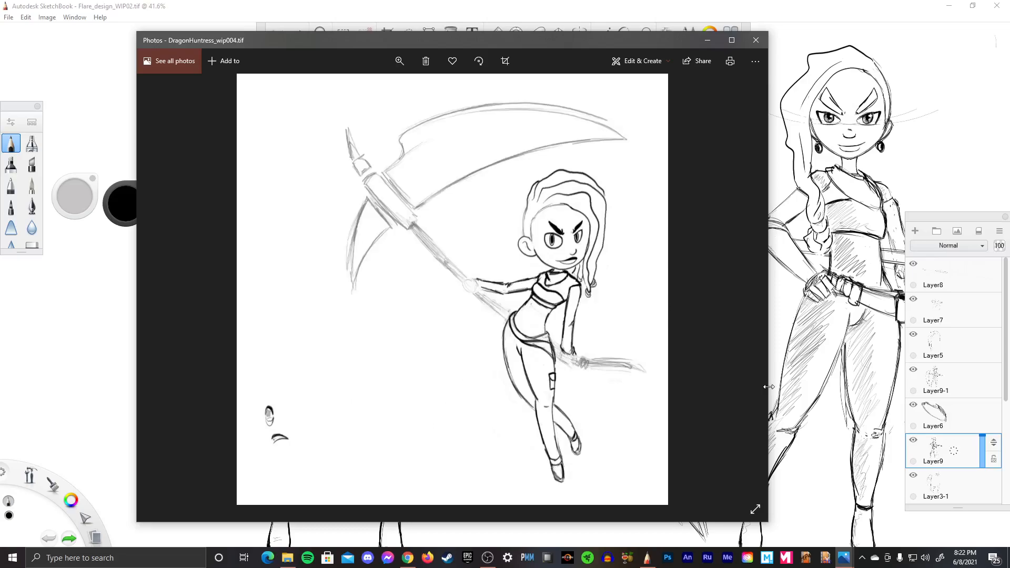
- Page forward past DragonHuntress_wip008.tif to DragonHuntress_wip011.jpg, comparing how the outfit and hair design changes
{"action": "key", "text": "Right"}
{"action": "key", "text": "Right"}
{"action": "key", "text": "Right"}
{"action": "key", "text": "Right"}
{"action": "key", "text": "Right"}
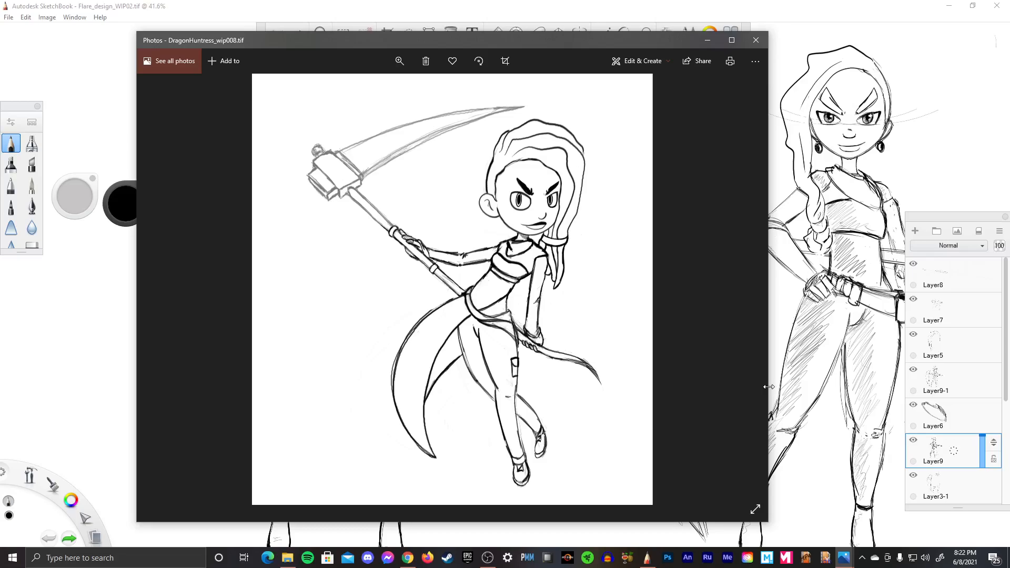
{"action": "key", "text": "Right"}
{"action": "key", "text": "Right"}
{"action": "key", "text": "Right"}
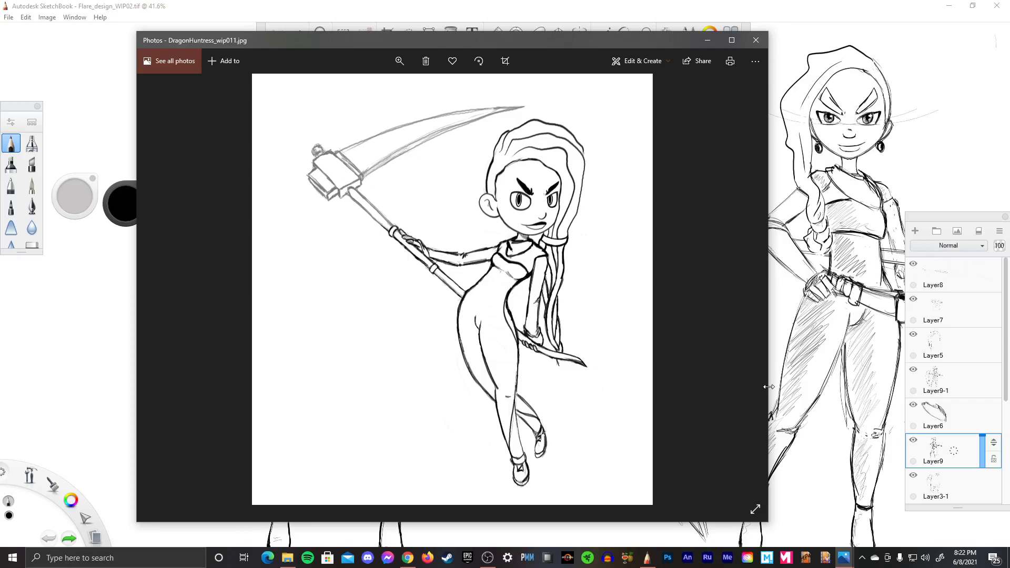
- Page back to DragonHuntress_wip008.tif and forward again to DragonHuntress_wip012.tif to compare the outfit and hair variations
{"action": "key", "text": "Left"}
{"action": "key", "text": "Left"}
{"action": "key", "text": "Left"}
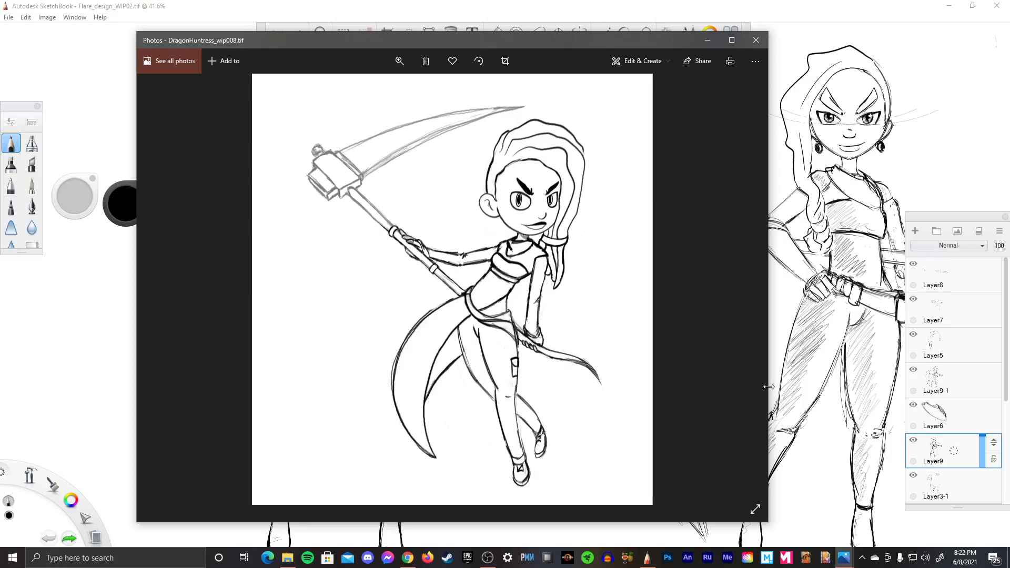
{"action": "key", "text": "Right"}
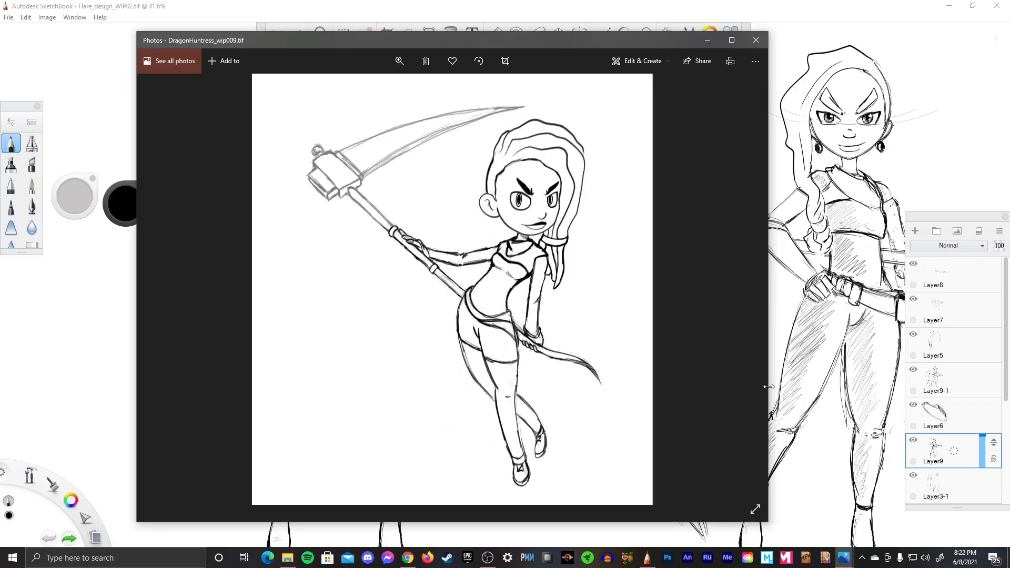
{"action": "key", "text": "Right"}
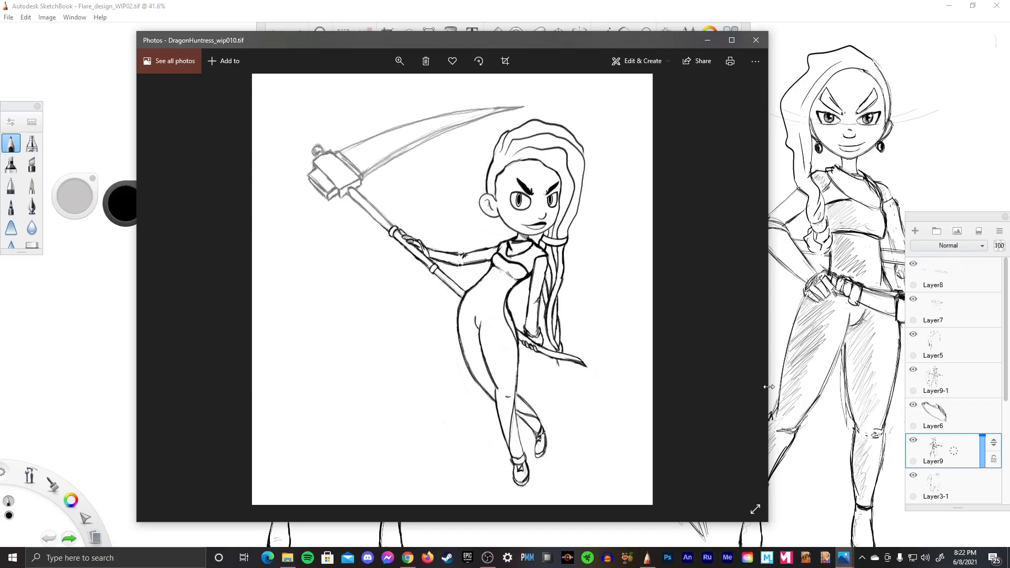
{"action": "key", "text": "Left"}
{"action": "key", "text": "Right"}
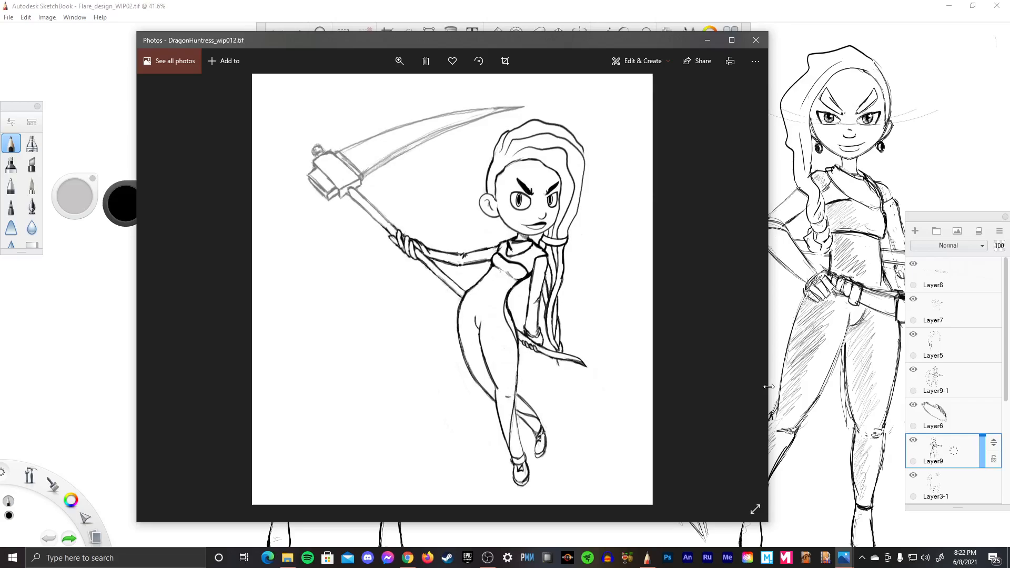
- Page forward from DragonHuntress_wip012.tif to the signed sketch DragonHuntress_wip018-fs.tif, rechecking DragonHuntress_wip014.tif along the way
{"action": "key", "text": "Right"}
{"action": "key", "text": "Right"}
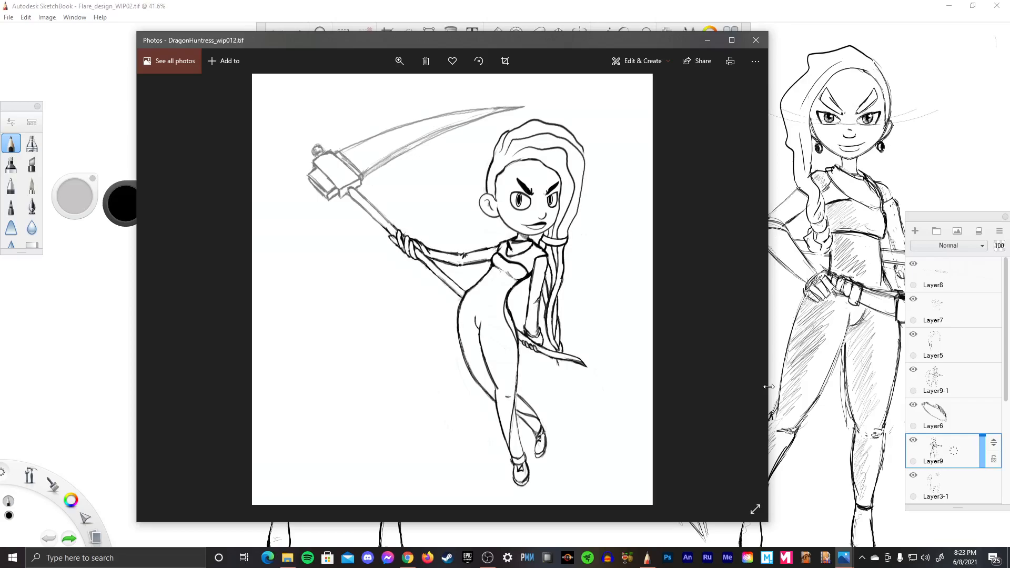
{"action": "key", "text": "Right"}
{"action": "key", "text": "Right"}
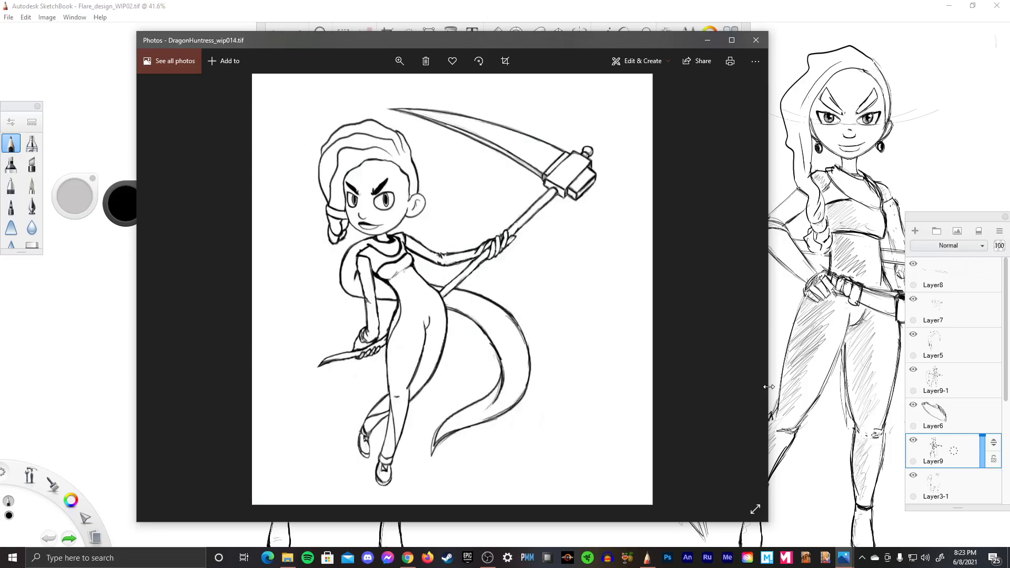
{"action": "key", "text": "Left"}
{"action": "key", "text": "Right"}
{"action": "key", "text": "Right"}
{"action": "key", "text": "Left"}
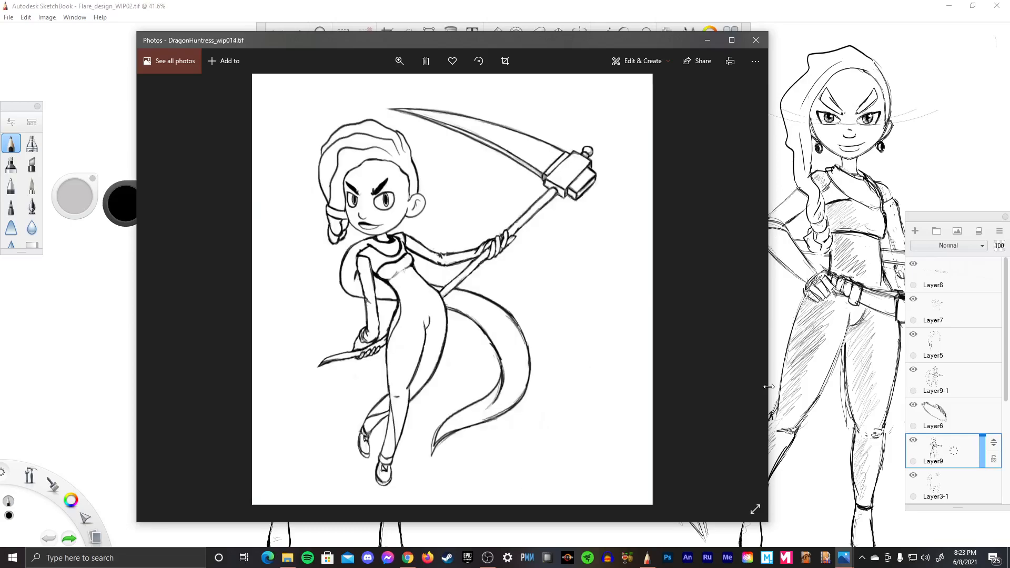
{"action": "key", "text": "Right"}
{"action": "key", "text": "Right"}
{"action": "key", "text": "Right"}
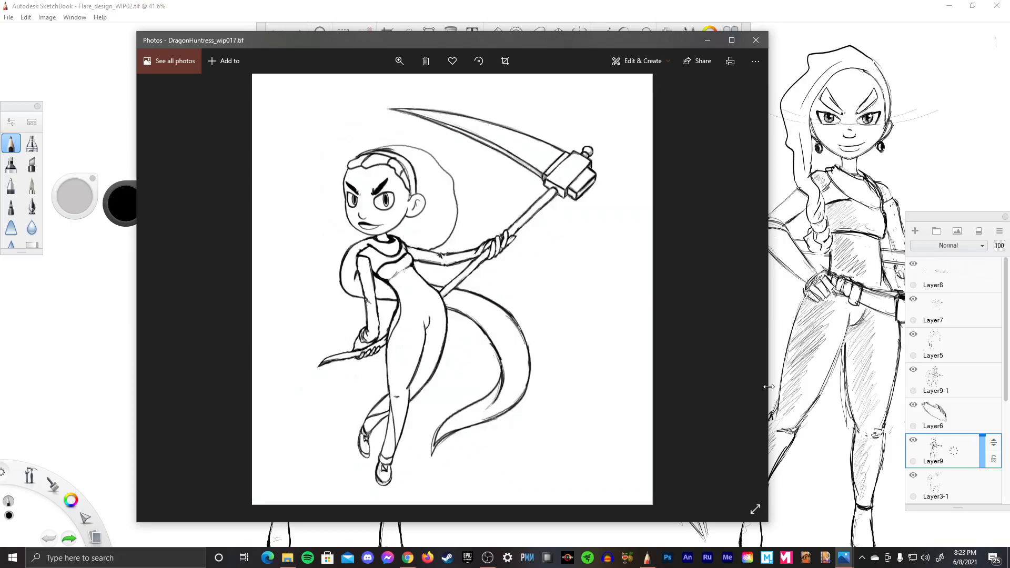
{"action": "key", "text": "Right"}
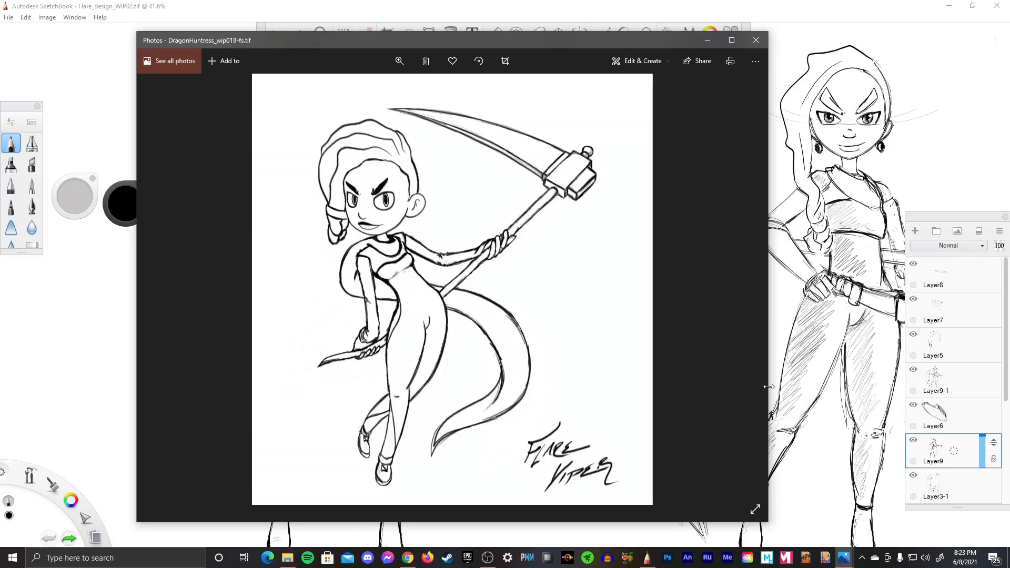
- Page back from the signed sketch to DragonHuntress_wip014.tif to recheck the flipped pose and hairstyle
{"action": "key", "text": "Left"}
{"action": "key", "text": "Left"}
{"action": "key", "text": "Left"}
{"action": "key", "text": "Left"}
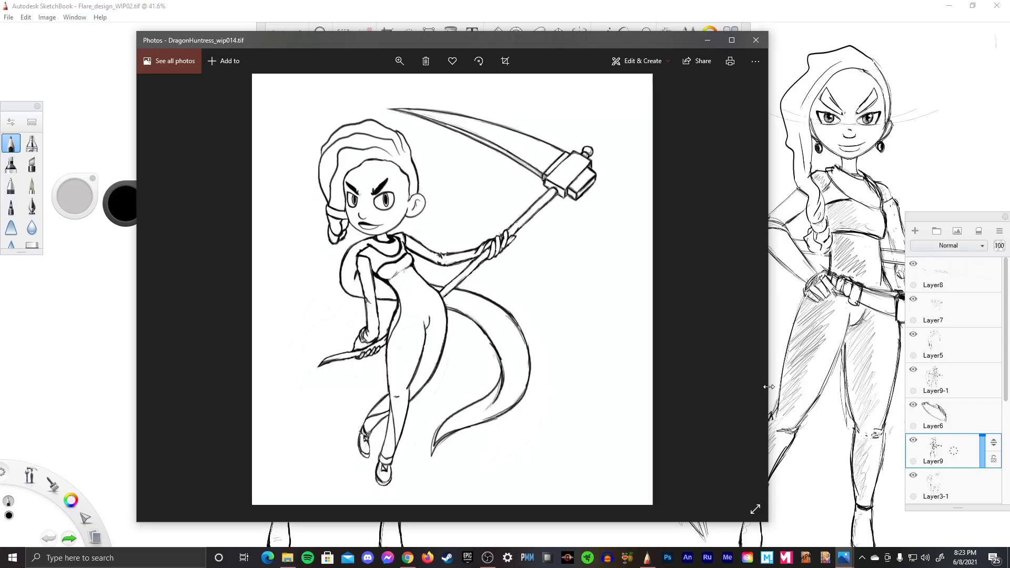
- Page forward through the hair variations, the signed sketch and the coloured stages to Flare_updated_001.tif
{"action": "key", "text": "Right"}
{"action": "key", "text": "Right"}
{"action": "key", "text": "Right"}
{"action": "key", "text": "Right"}
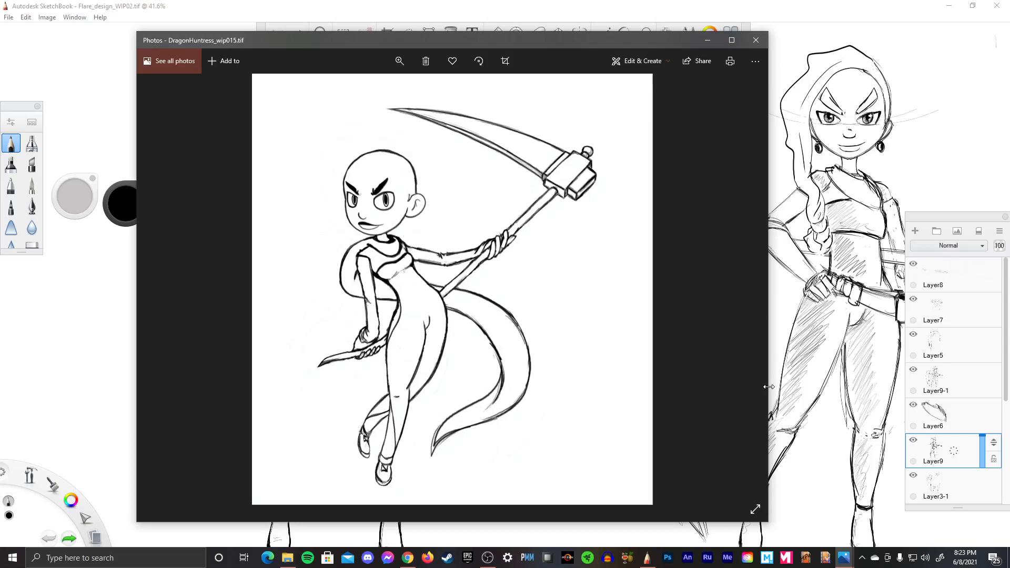
{"action": "key", "text": "Right"}
{"action": "key", "text": "Right"}
{"action": "key", "text": "Right"}
{"action": "key", "text": "Right"}
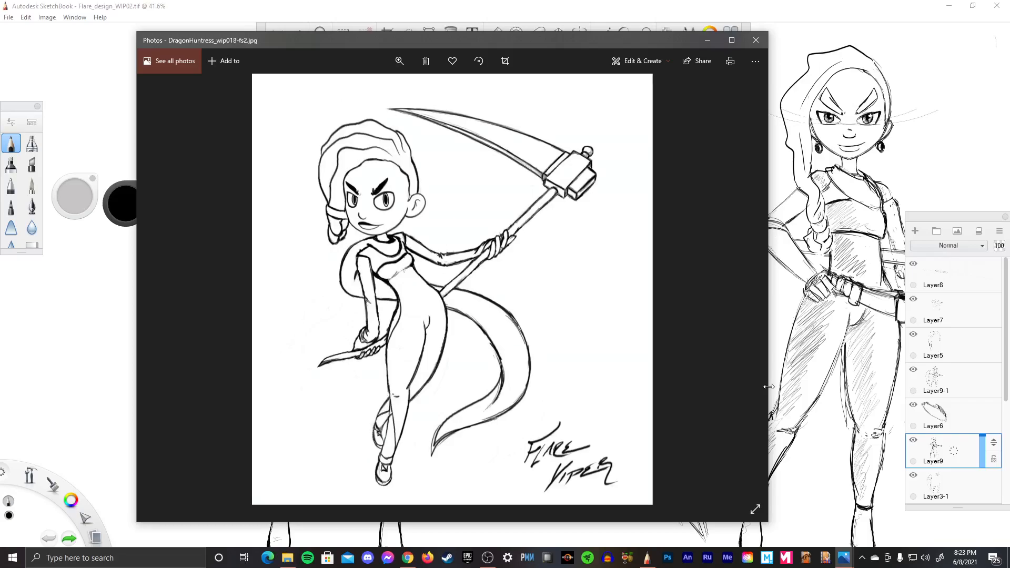
{"action": "key", "text": "Right"}
{"action": "key", "text": "Right"}
{"action": "key", "text": "Right"}
{"action": "key", "text": "Right"}
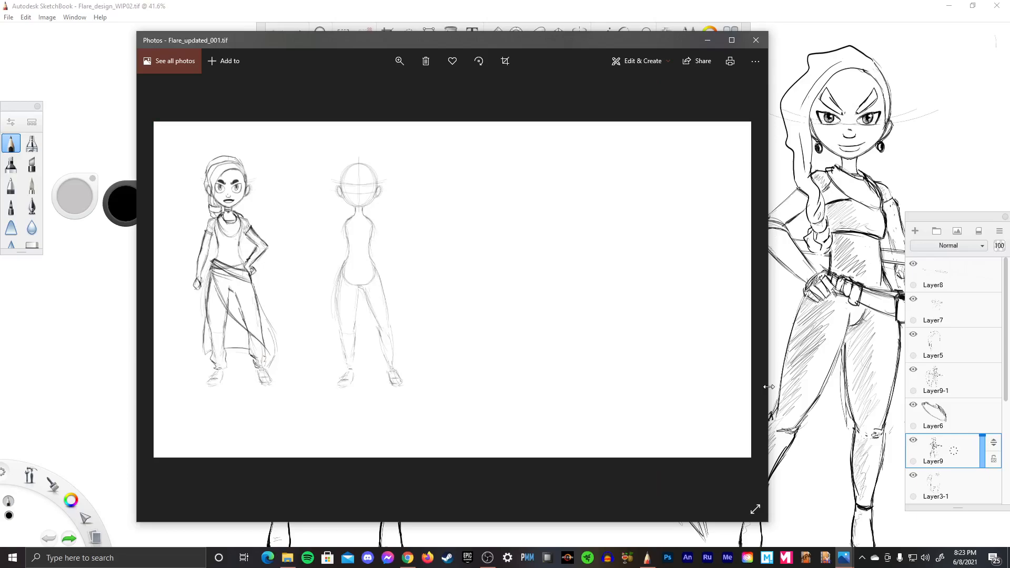
- Page back from Flare_updated_001.tif through the blue flat-colour stages to DragonHuntress_wip021.tif
{"action": "key", "text": "Left"}
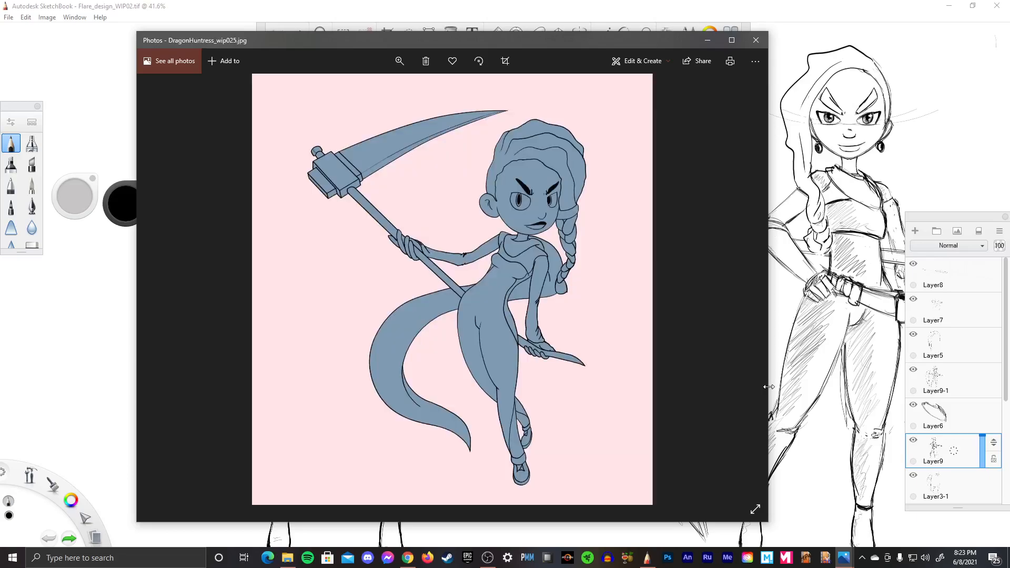
{"action": "key", "text": "Left"}
{"action": "key", "text": "Left"}
{"action": "key", "text": "Left"}
{"action": "key", "text": "Left"}
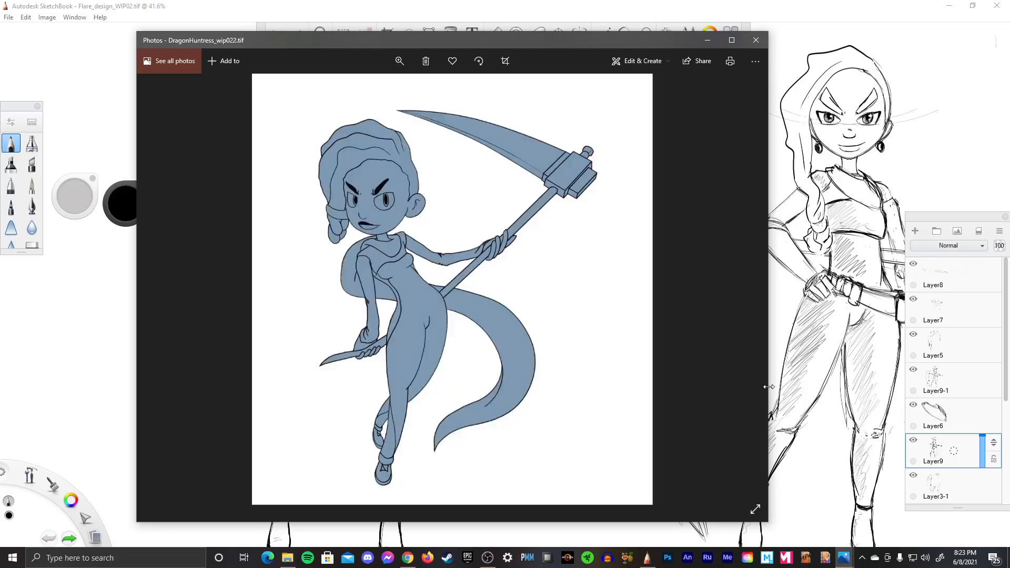
{"action": "key", "text": "Left"}
{"action": "key", "text": "Right"}
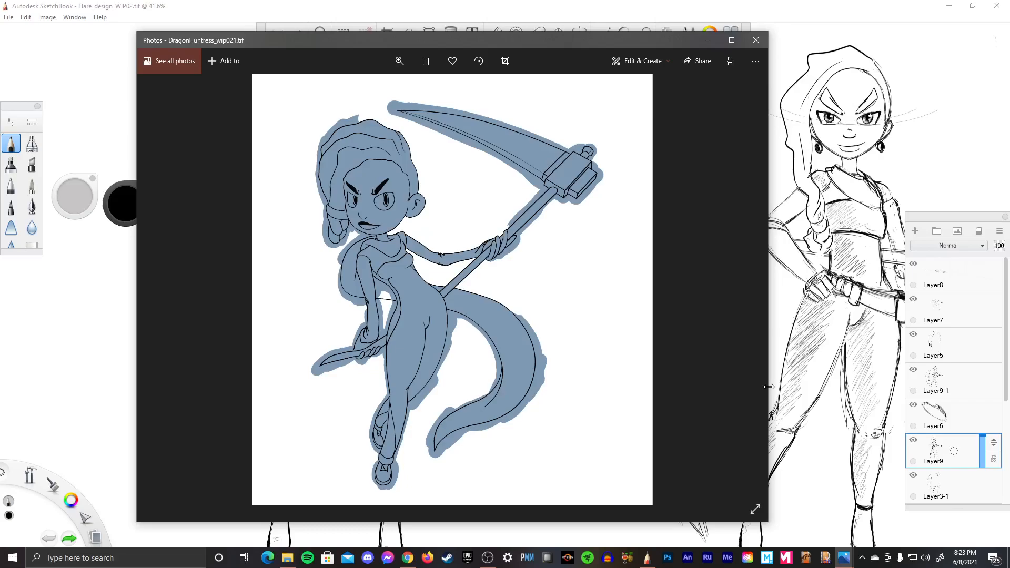
- Compare the clean line art with the signed sketch DragonHuntress_wip018-fs2.jpg, finishing on DragonHuntress_wip020-line3k.jpg
{"action": "key", "text": "Left"}
{"action": "key", "text": "Left"}
{"action": "key", "text": "Left"}
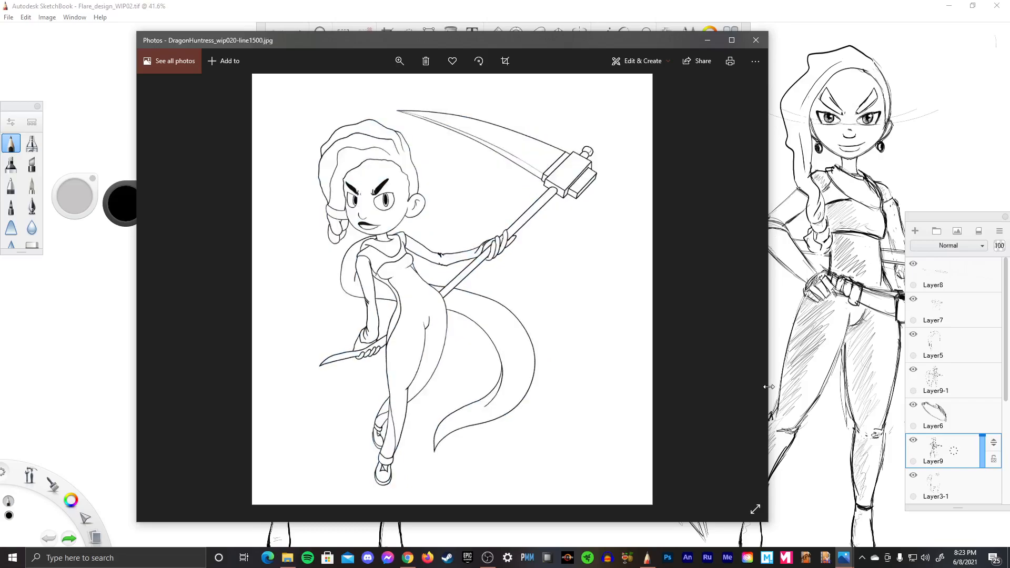
{"action": "key", "text": "Right"}
{"action": "key", "text": "Right"}
{"action": "key", "text": "Right"}
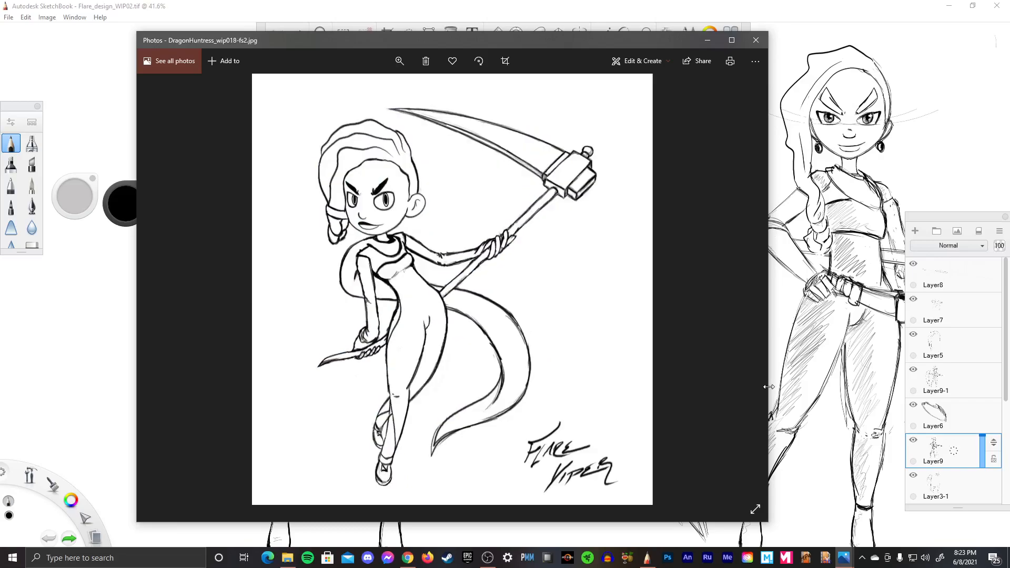
{"action": "key", "text": "Left"}
{"action": "key", "text": "Left"}
{"action": "key", "text": "Right"}
{"action": "key", "text": "Right"}
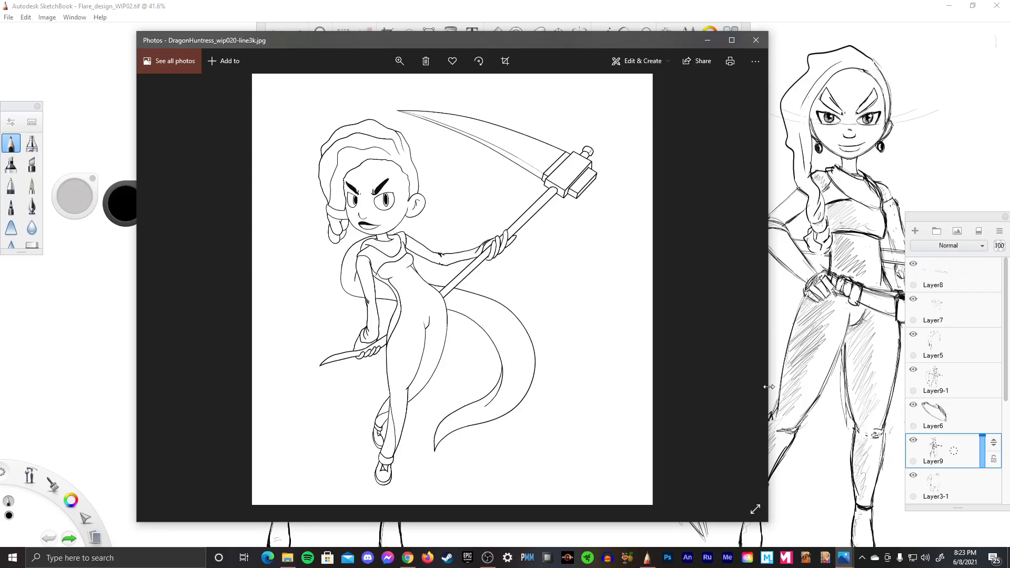
- Close the sketch, view the finished DragonHuntress_FLARE_2250p_done artwork once more, and close both the viewer and the folder
{"action": "left_click", "coordinate": [755, 40]}
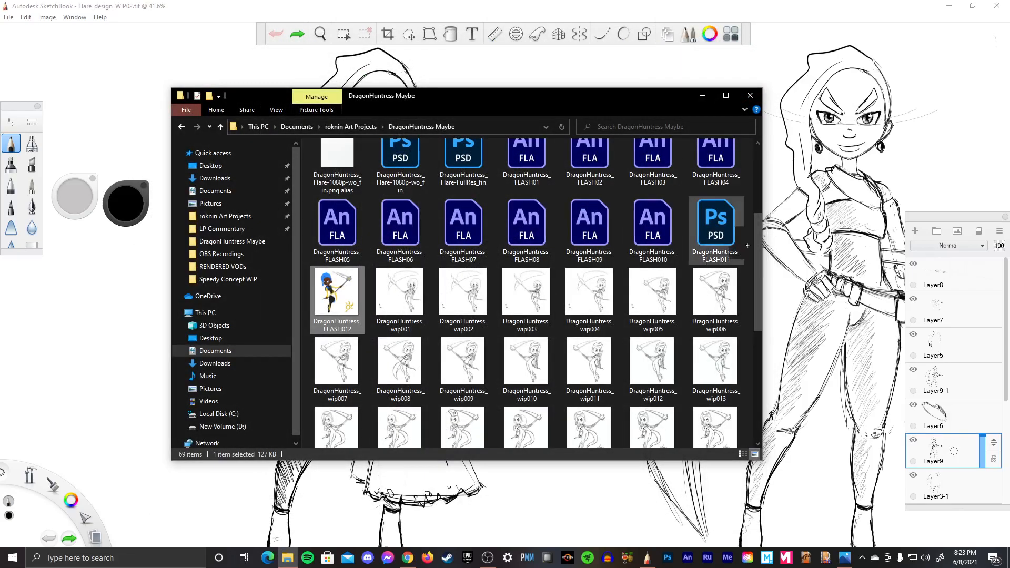
{"action": "scroll", "coordinate": [652, 247], "scroll_direction": "up", "scroll_amount": 3}
{"action": "double_click", "coordinate": [526, 168]}
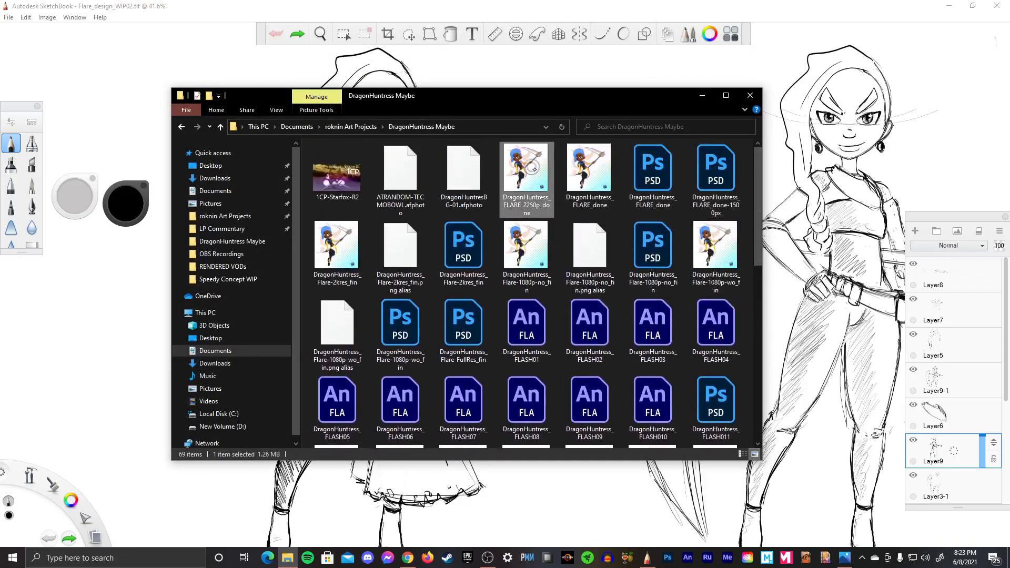
{"action": "left_click", "coordinate": [570, 395]}
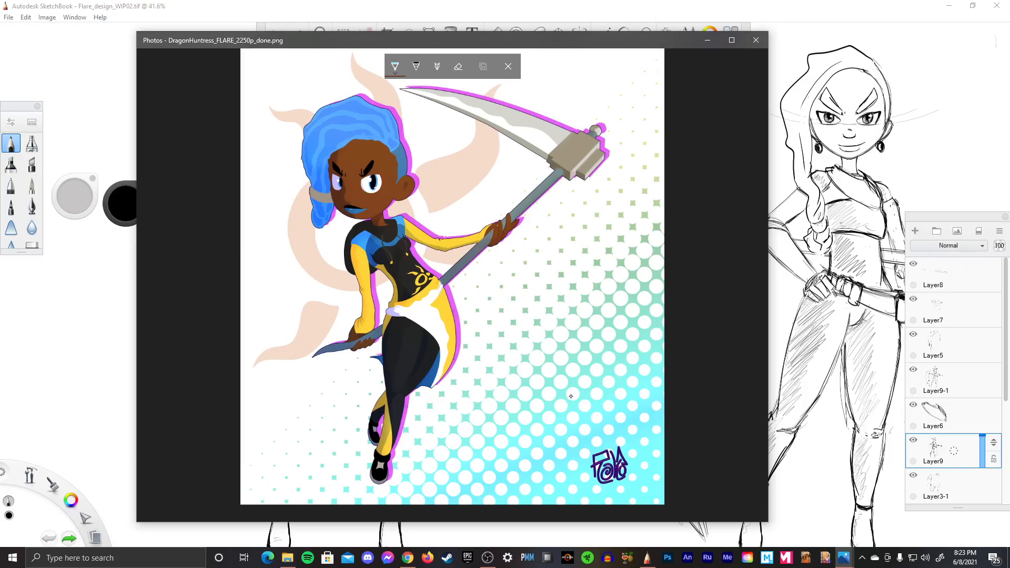
{"action": "left_click", "coordinate": [755, 40]}
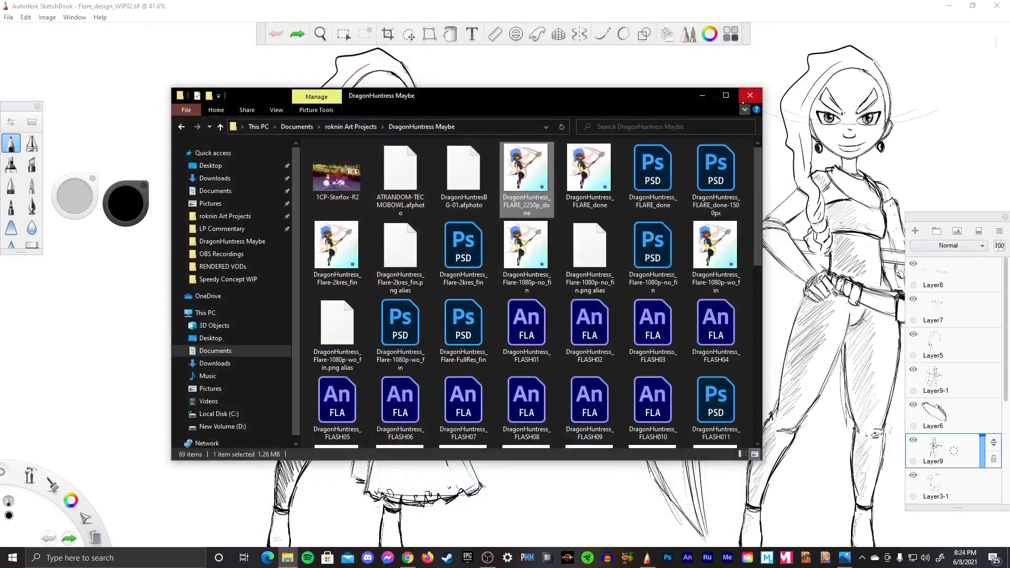
{"action": "left_click", "coordinate": [744, 97]}
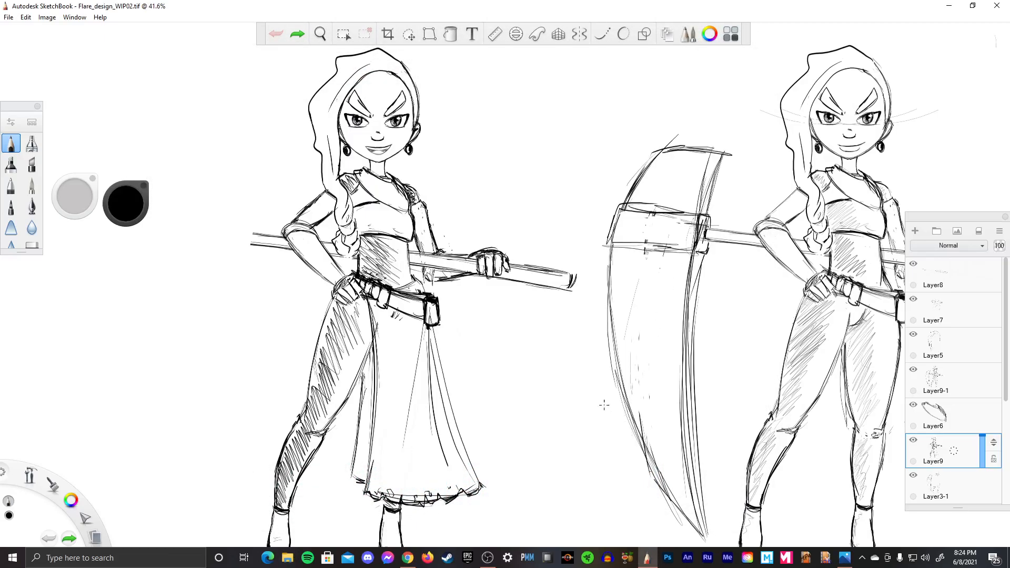
- Erase the irises and pupils from both eyes of the grinning figure holding the pole on Layer9, and return to the pencil
{"action": "key", "text": "space"}
{"action": "key", "text": "space"}
{"action": "left_click_drag", "start_coordinate": [520, 287], "coordinate": [637, 434]}
{"action": "key", "text": "space"}
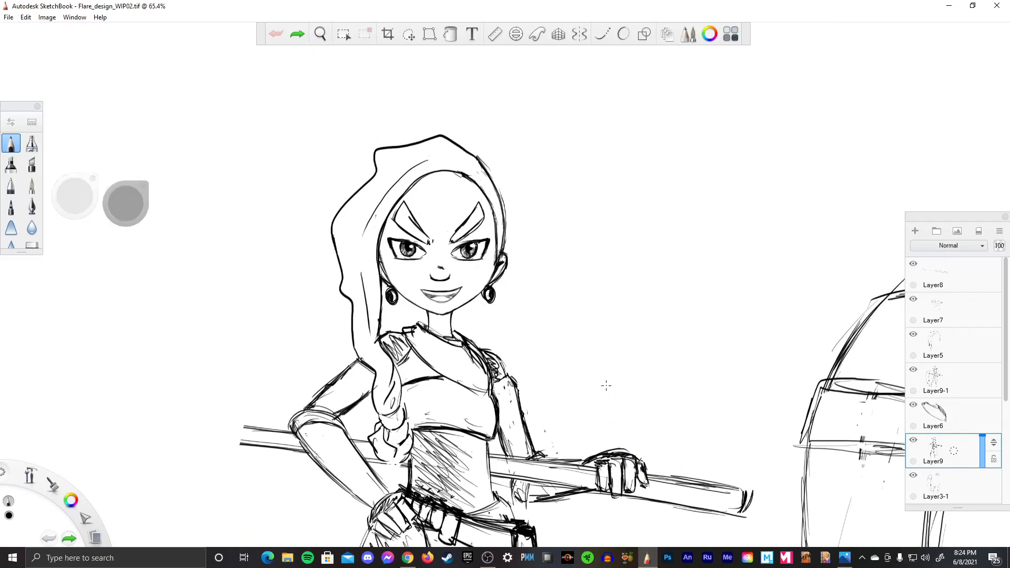
{"action": "key", "text": "space"}
{"action": "left_click_drag", "start_coordinate": [523, 286], "coordinate": [530, 361]}
{"action": "key", "text": "space"}
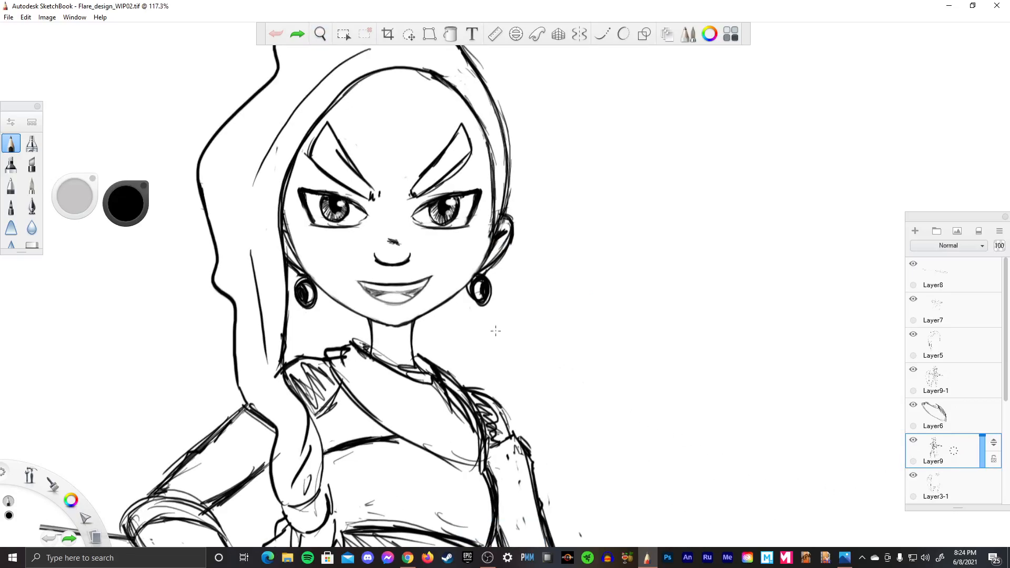
{"action": "key", "text": "e"}
{"action": "mouse_move", "coordinate": [322, 212]}
{"action": "left_mouse_down"}
{"action": "mouse_move", "coordinate": [339, 200]}
{"action": "mouse_move", "coordinate": [349, 208]}
{"action": "mouse_move", "coordinate": [334, 223]}
{"action": "left_mouse_up"}
{"action": "mouse_move", "coordinate": [441, 214]}
{"action": "left_mouse_down"}
{"action": "mouse_move", "coordinate": [437, 205]}
{"action": "mouse_move", "coordinate": [442, 224]}
{"action": "mouse_move", "coordinate": [457, 197]}
{"action": "mouse_move", "coordinate": [435, 212]}
{"action": "left_mouse_up"}
{"action": "mouse_move", "coordinate": [366, 210]}
{"action": "left_mouse_down"}
{"action": "mouse_move", "coordinate": [323, 205]}
{"action": "mouse_move", "coordinate": [370, 225]}
{"action": "left_mouse_up"}
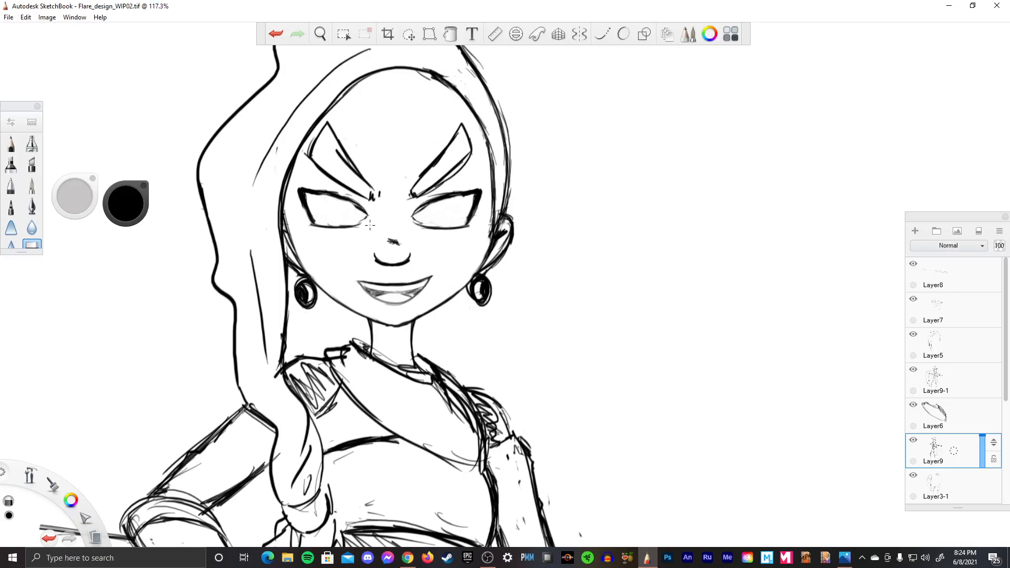
{"action": "key", "text": "e"}
- Try to draw mirrored irises in the emptied eyes with vertical symmetry centred on the grinning figure's face
{"action": "left_click", "coordinate": [579, 34]}
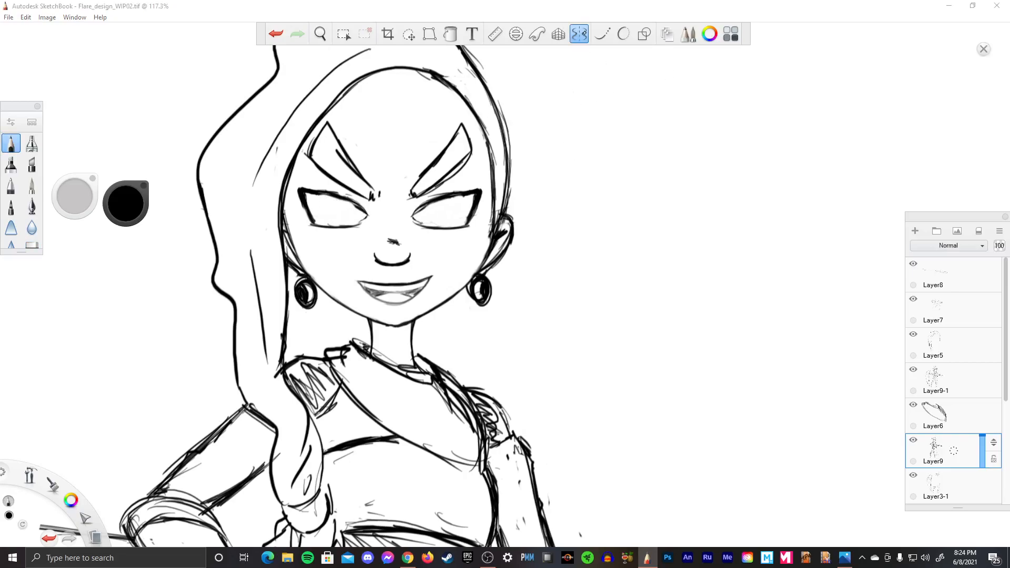
{"action": "scroll", "coordinate": [590, 259], "scroll_direction": "down", "scroll_amount": 8}
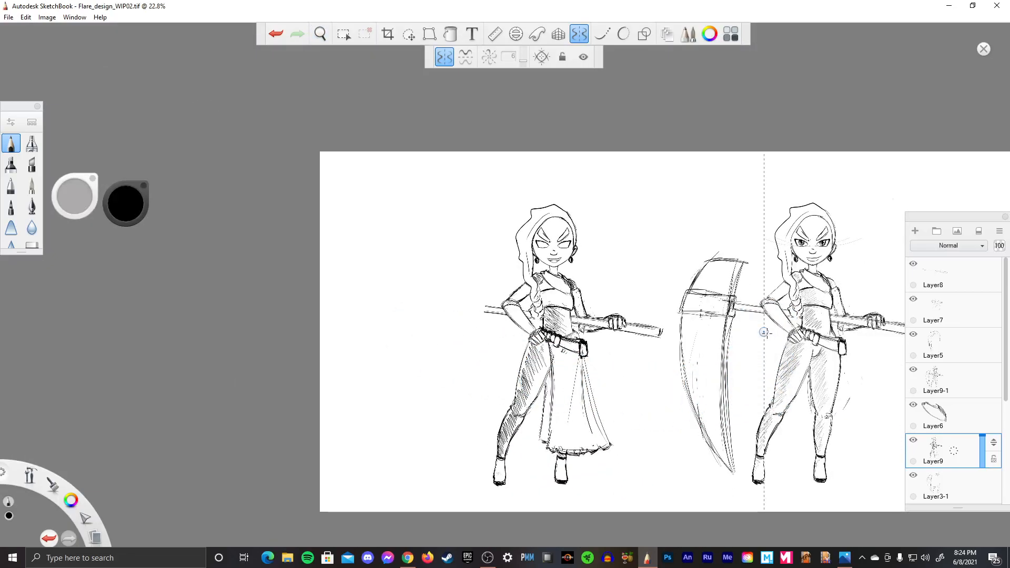
{"action": "left_click_drag", "start_coordinate": [766, 331], "coordinate": [553, 245]}
{"action": "scroll", "coordinate": [528, 257], "scroll_direction": "up", "scroll_amount": 5}
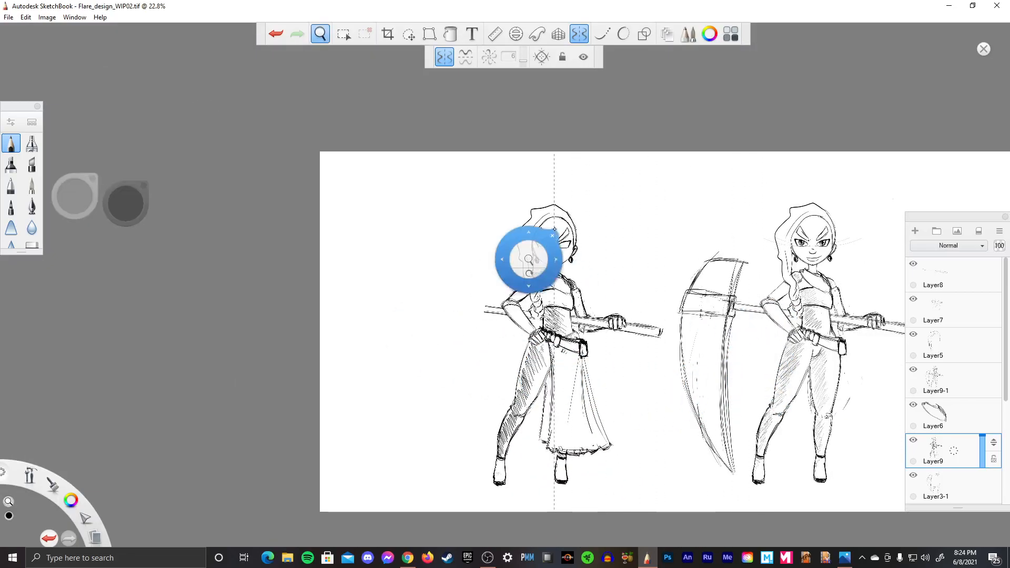
{"action": "scroll", "coordinate": [536, 252], "scroll_direction": "up", "scroll_amount": 5}
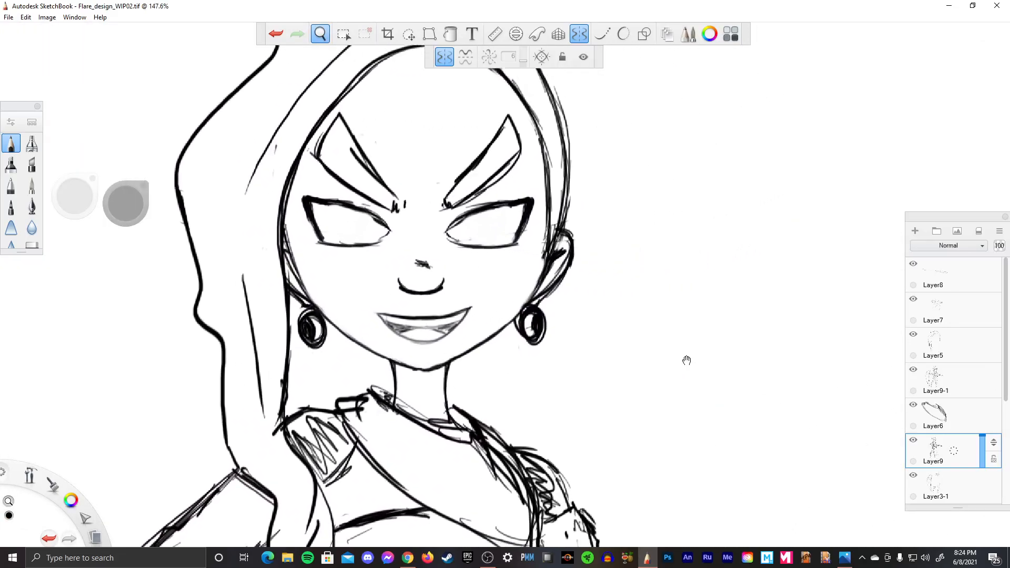
{"action": "mouse_move", "coordinate": [326, 203]}
{"action": "left_mouse_down"}
{"action": "mouse_move", "coordinate": [331, 232]}
{"action": "mouse_move", "coordinate": [349, 234]}
{"action": "mouse_move", "coordinate": [350, 211]}
{"action": "mouse_move", "coordinate": [349, 227]}
{"action": "mouse_move", "coordinate": [326, 209]}
{"action": "mouse_move", "coordinate": [329, 222]}
{"action": "left_mouse_up"}
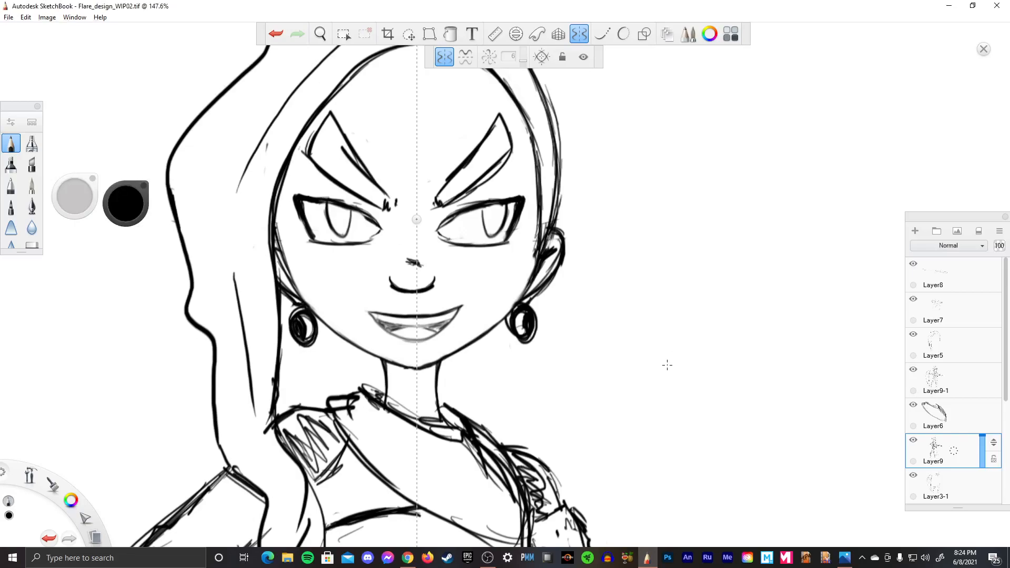
- Undo the mirrored iris strokes and turn off symmetry
{"action": "key", "text": "ctrl+z"}
{"action": "key", "text": "ctrl+z"}
{"action": "key", "text": "ctrl+z"}
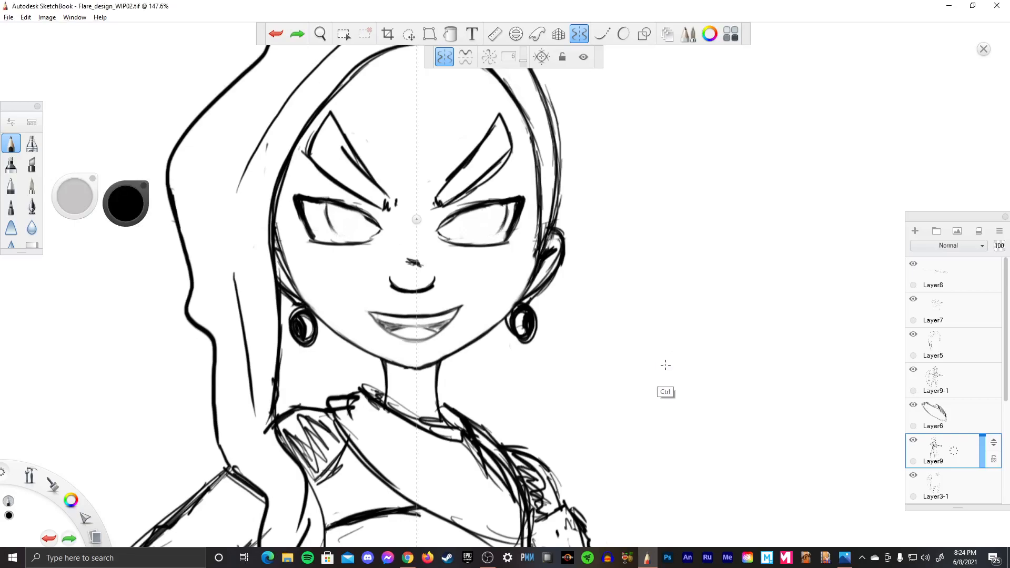
{"action": "key", "text": "ctrl+z"}
{"action": "key", "text": "ctrl+z"}
{"action": "key", "text": "ctrl+z"}
{"action": "key", "text": "ctrl+z"}
{"action": "key", "text": "x"}
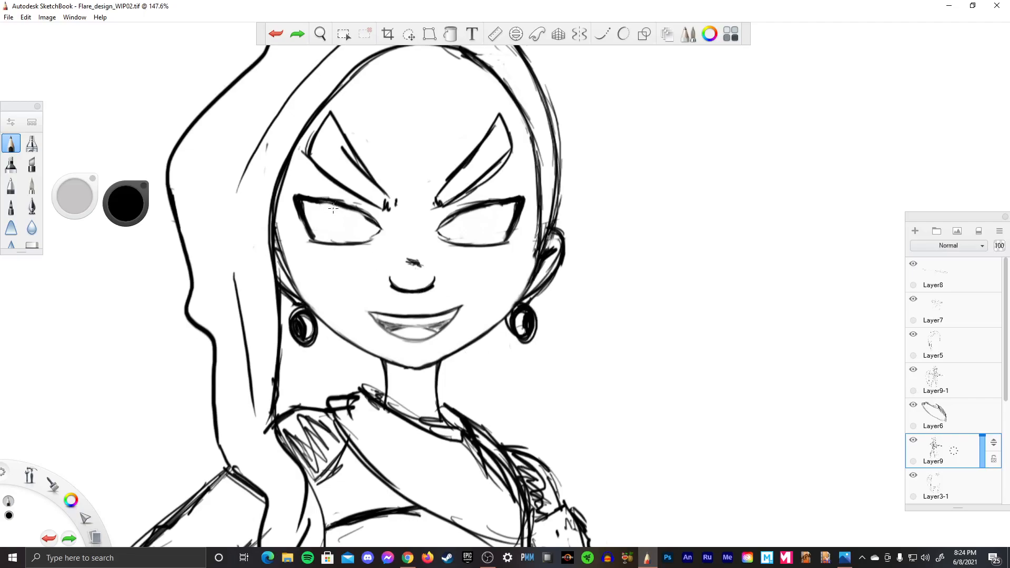
- Draw a slit-pupil iris in the grinning figure's emptied braid-side eye, and place a lassoed copy of it in the other eye
{"action": "mouse_move", "coordinate": [332, 205]}
{"action": "left_mouse_down"}
{"action": "mouse_move", "coordinate": [339, 236]}
{"action": "mouse_move", "coordinate": [351, 220]}
{"action": "mouse_move", "coordinate": [351, 235]}
{"action": "left_mouse_up"}
{"action": "left_click", "coordinate": [343, 34]}
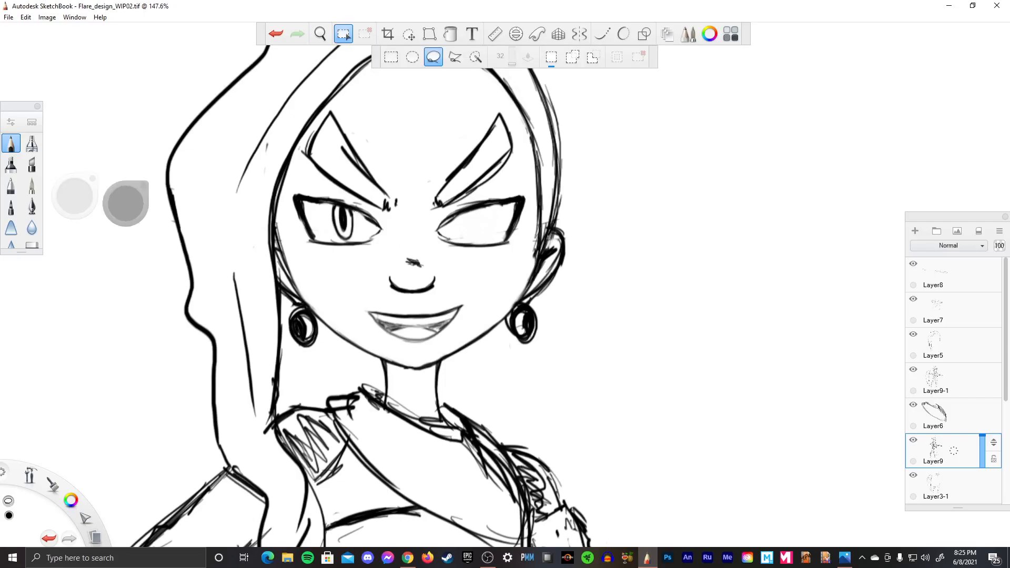
{"action": "mouse_move", "coordinate": [351, 209]}
{"action": "left_mouse_down"}
{"action": "mouse_move", "coordinate": [357, 232]}
{"action": "mouse_move", "coordinate": [345, 243]}
{"action": "mouse_move", "coordinate": [337, 206]}
{"action": "left_mouse_up"}
{"action": "key", "text": "v"}
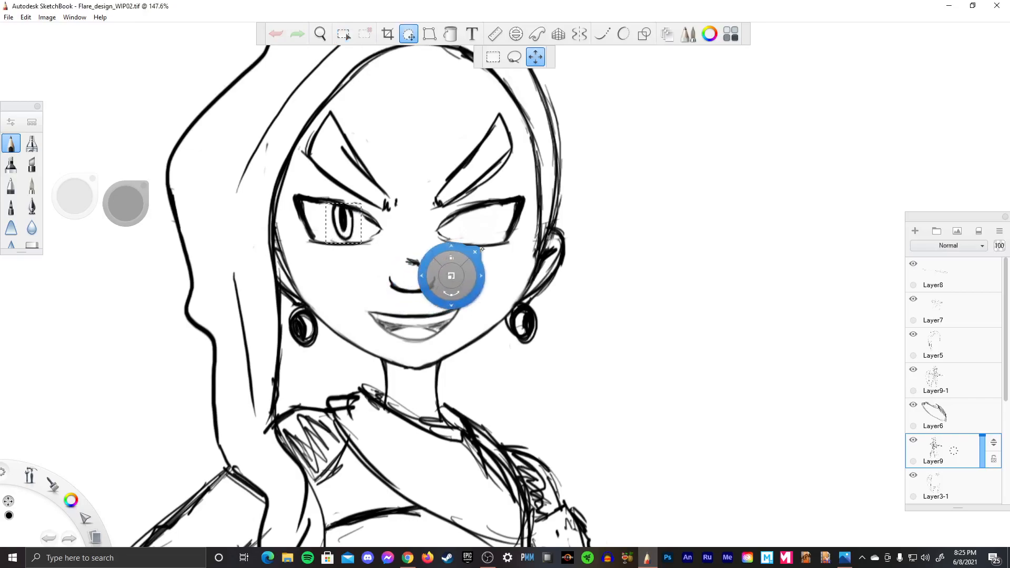
{"action": "mouse_move", "coordinate": [448, 276]}
{"action": "left_mouse_down"}
{"action": "mouse_move", "coordinate": [382, 253]}
{"action": "mouse_move", "coordinate": [497, 233]}
{"action": "left_mouse_up"}
{"action": "left_click", "coordinate": [514, 248]}
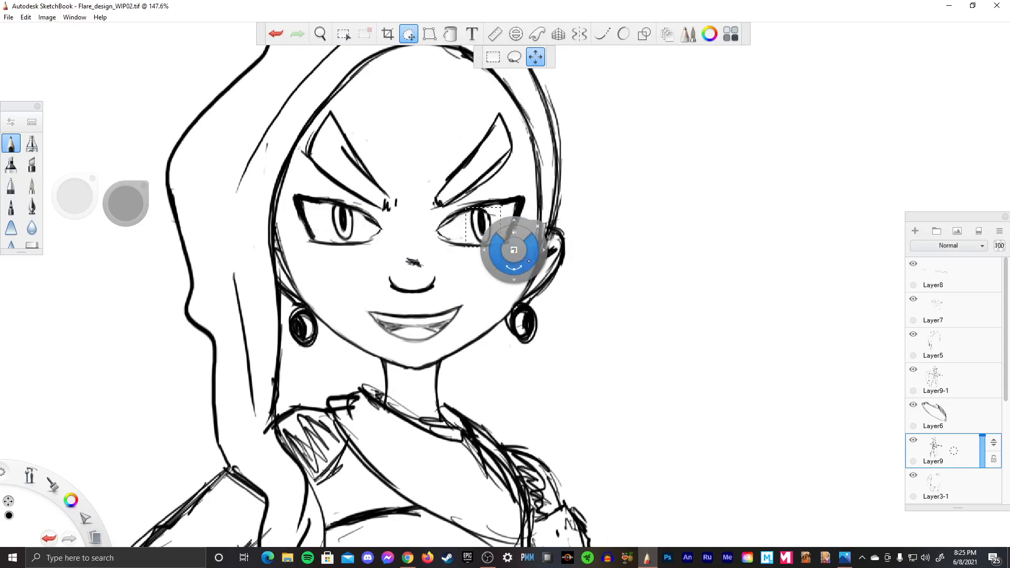
- Try to adjust the copied iris in the other eye by transforming it, and delete the copy
{"action": "left_click_drag", "start_coordinate": [514, 268], "coordinate": [519, 246]}
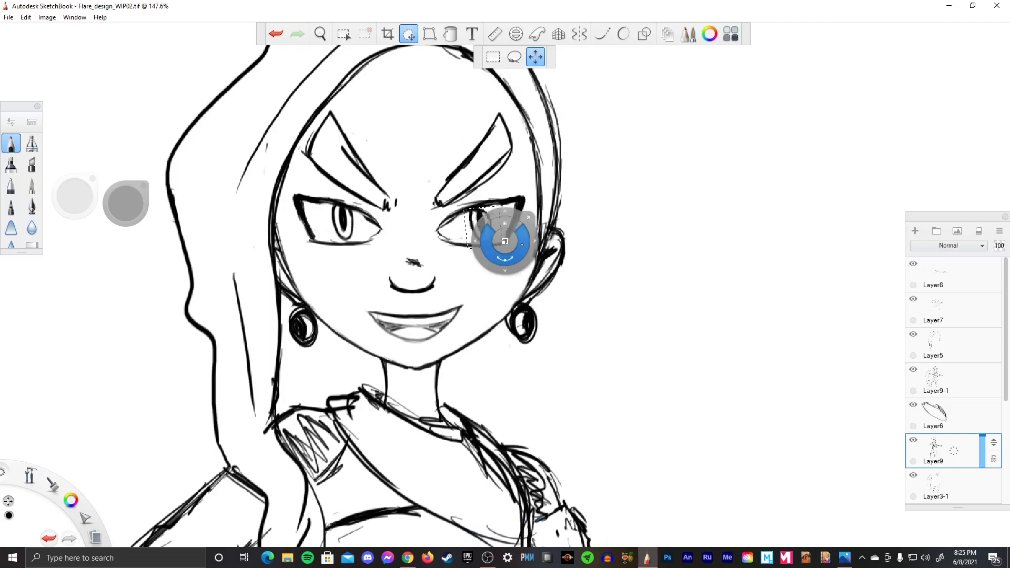
{"action": "key", "text": "ctrl+z"}
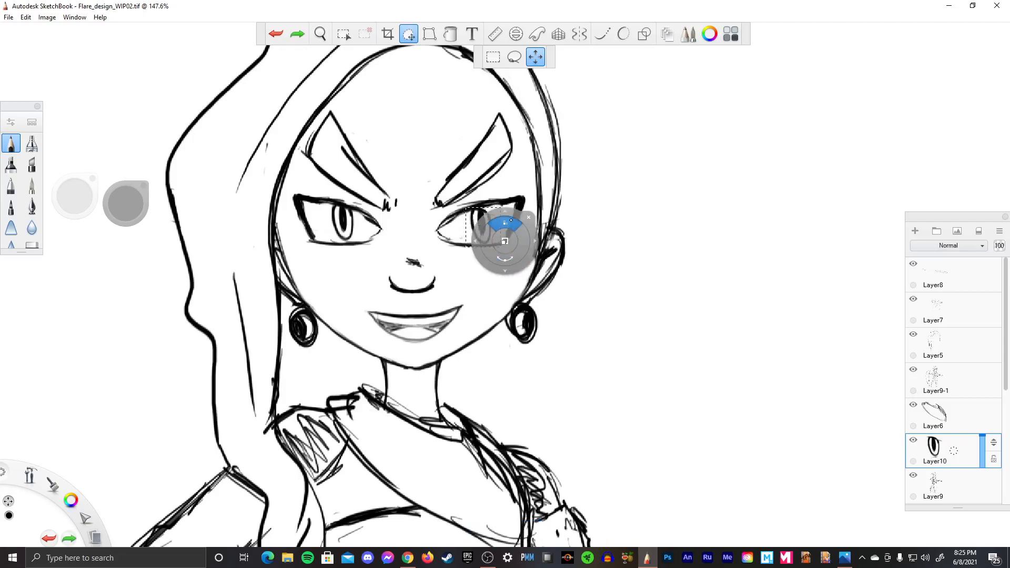
{"action": "left_click_drag", "start_coordinate": [512, 221], "coordinate": [503, 309]}
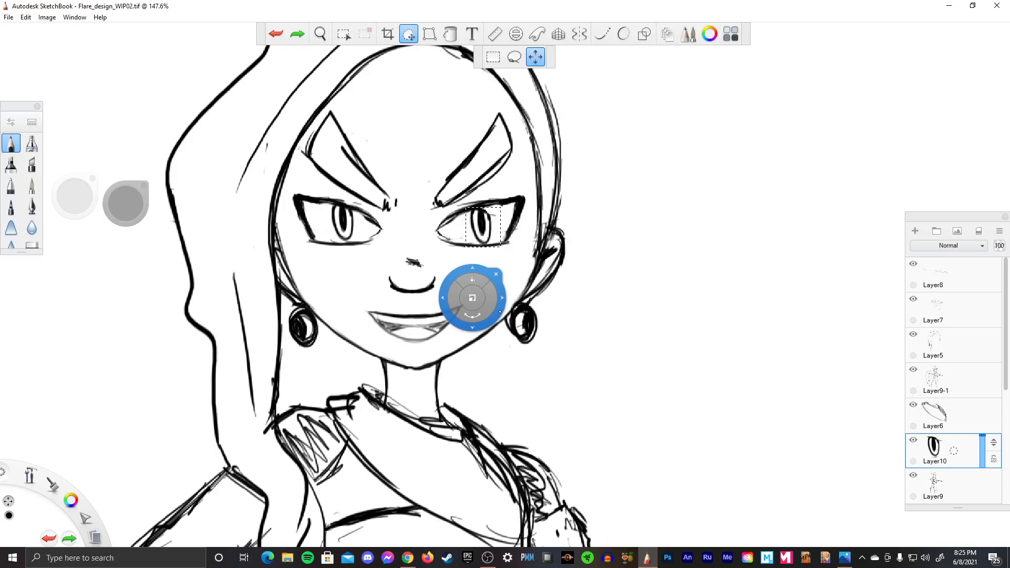
{"action": "key", "text": "Delete"}
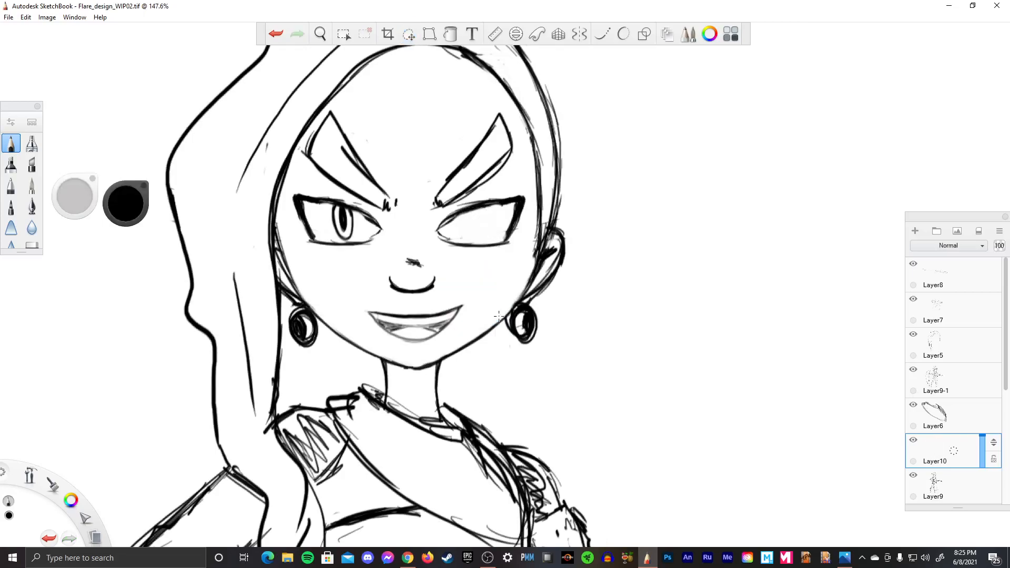
- Draw a matching slit-pupil iris by hand in the grinning figure's remaining empty eye on Layer10
{"action": "key", "text": "e"}
{"action": "key", "text": "b"}
{"action": "mouse_move", "coordinate": [471, 236]}
{"action": "left_mouse_down"}
{"action": "mouse_move", "coordinate": [471, 227]}
{"action": "mouse_move", "coordinate": [481, 238]}
{"action": "mouse_move", "coordinate": [482, 210]}
{"action": "left_mouse_up"}
{"action": "scroll", "coordinate": [505, 211], "scroll_direction": "down", "scroll_amount": 10}
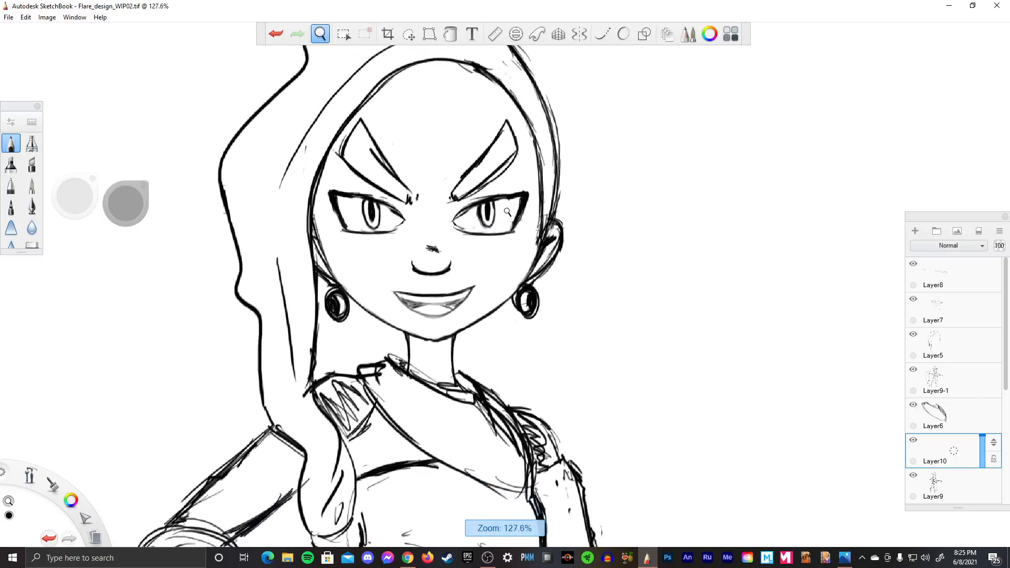
{"action": "scroll", "coordinate": [506, 212], "scroll_direction": "up", "scroll_amount": 1}
{"action": "scroll", "coordinate": [507, 211], "scroll_direction": "up", "scroll_amount": 3}
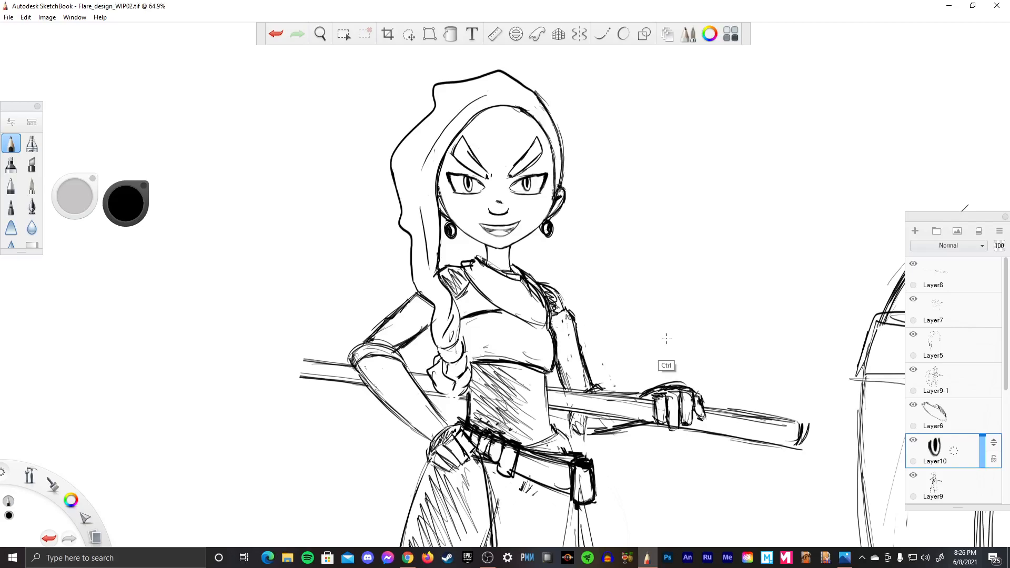
- Reopen Flare_design_WIP02.tif from the recent files without saving the current changes, and frame the grinning figure's face
{"action": "left_click", "coordinate": [8, 16]}
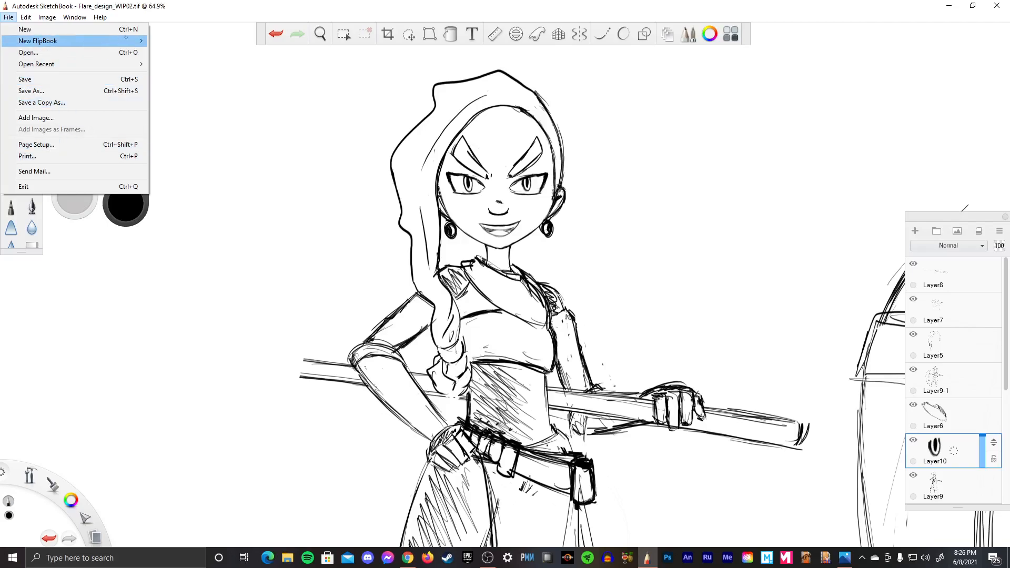
{"action": "mouse_move", "coordinate": [140, 65]}
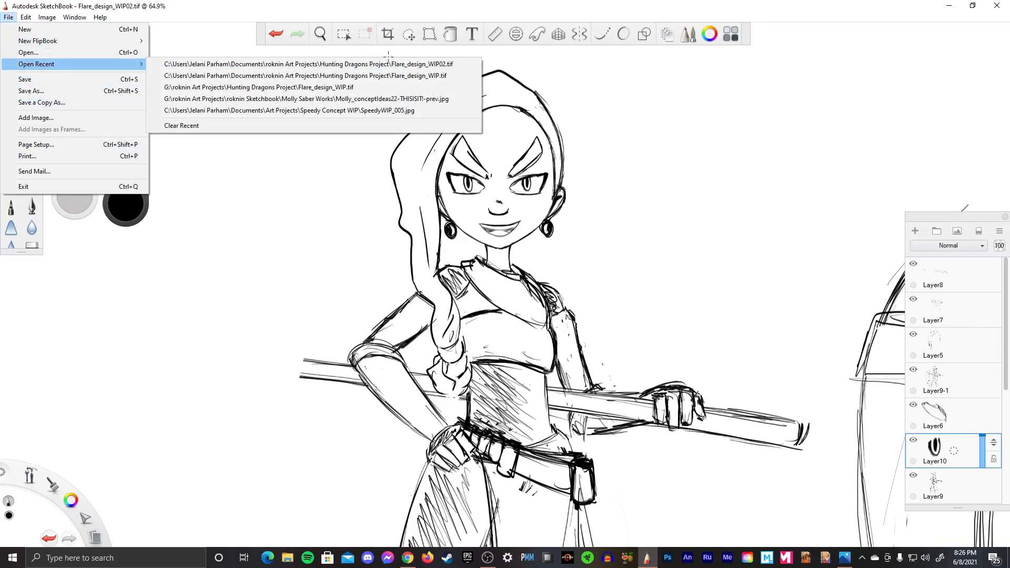
{"action": "left_click", "coordinate": [415, 63]}
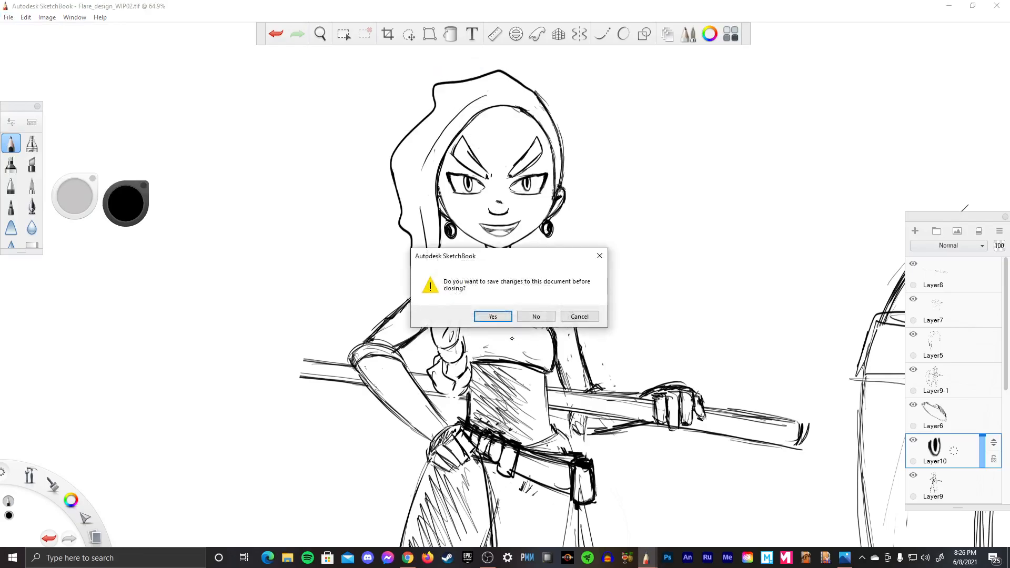
{"action": "left_click", "coordinate": [536, 316]}
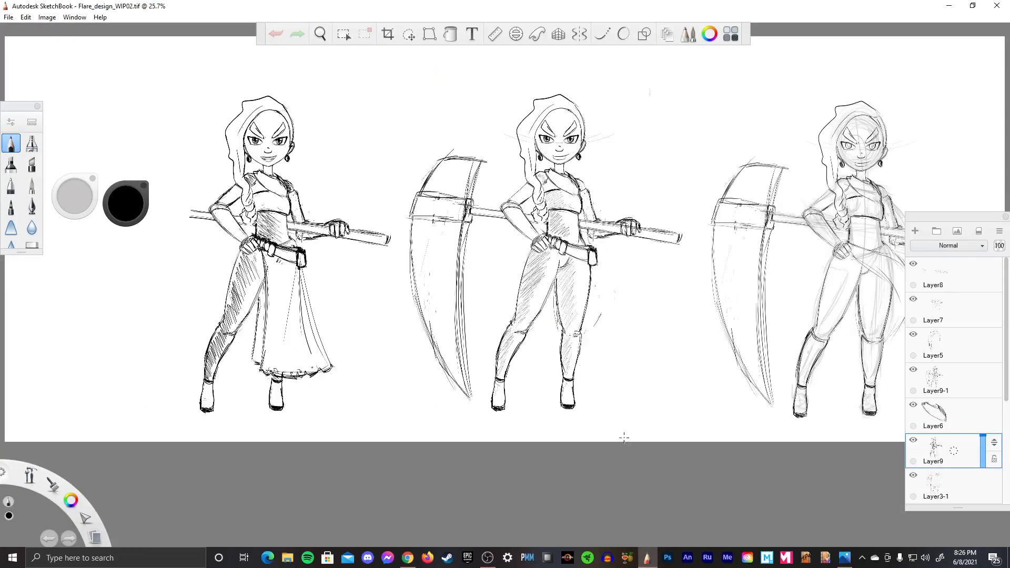
{"action": "key", "text": "space"}
{"action": "left_click_drag", "start_coordinate": [435, 169], "coordinate": [872, 310]}
{"action": "left_click_drag", "start_coordinate": [355, 235], "coordinate": [616, 436]}
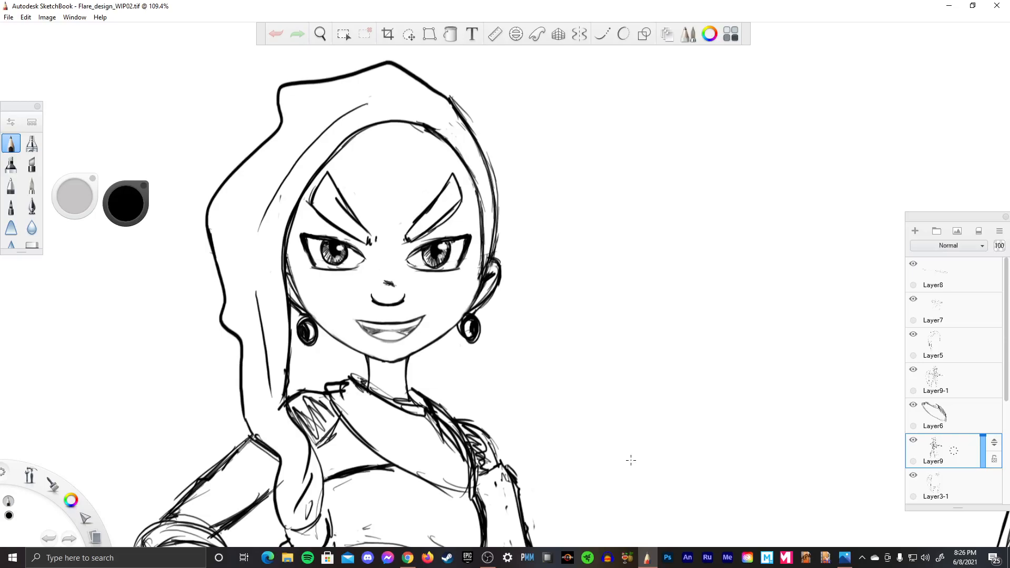
- Try setting the Line In recording level to 72 in the Windows sound settings
{"action": "key", "text": "XF86AudioRaiseVolume"}
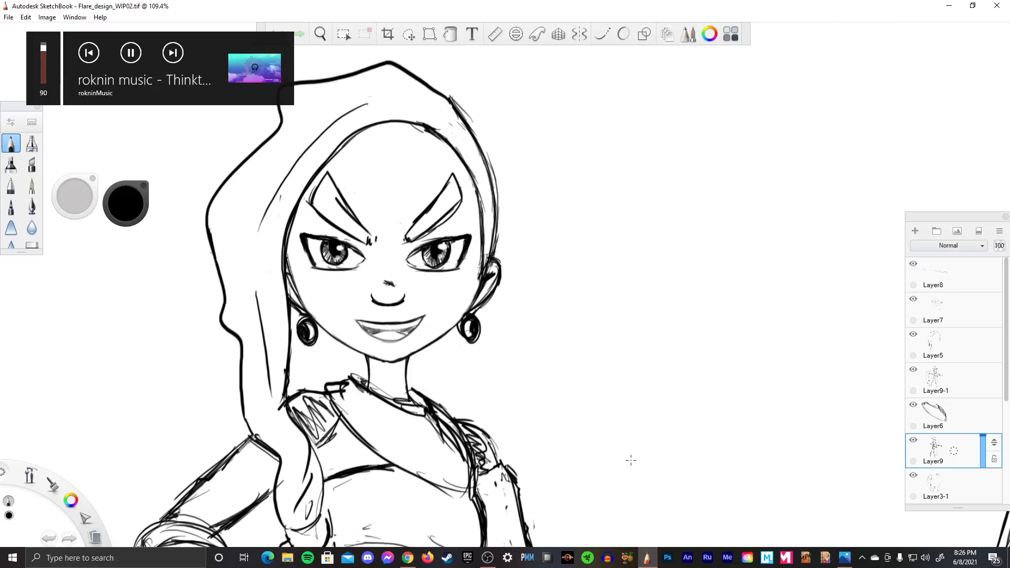
{"action": "right_click", "coordinate": [924, 556]}
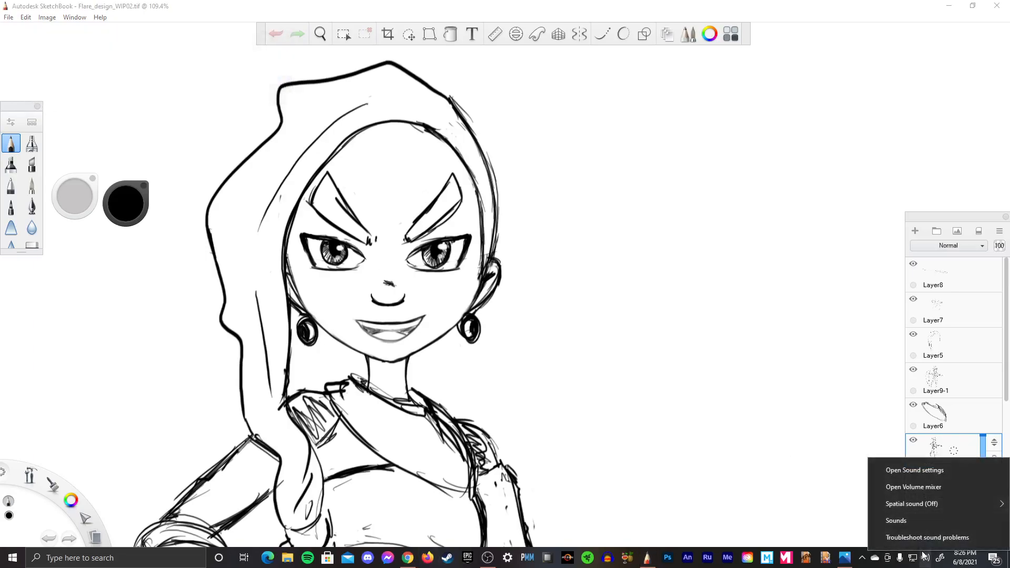
{"action": "left_click", "coordinate": [914, 519]}
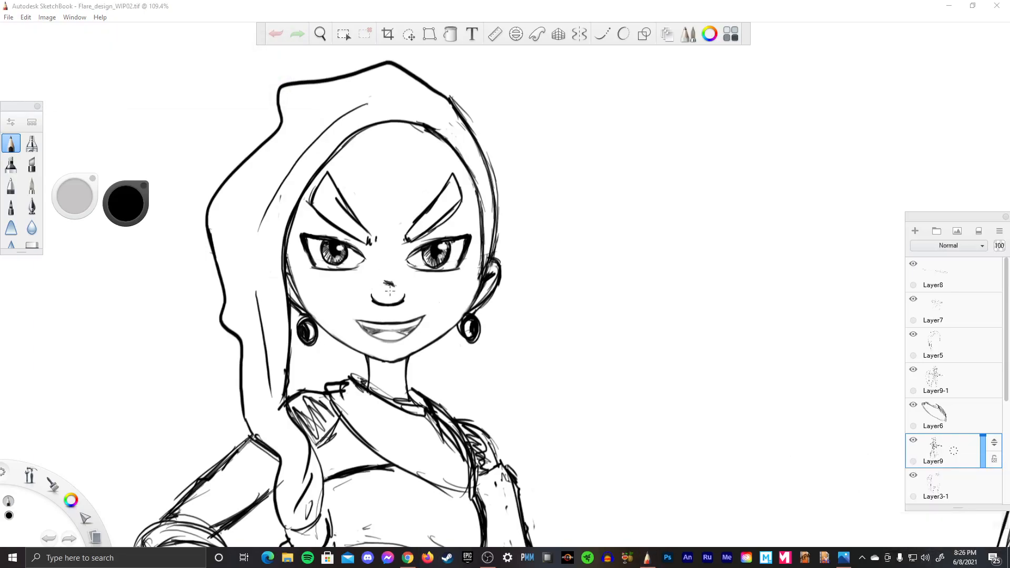
{"action": "left_click", "coordinate": [161, 135]}
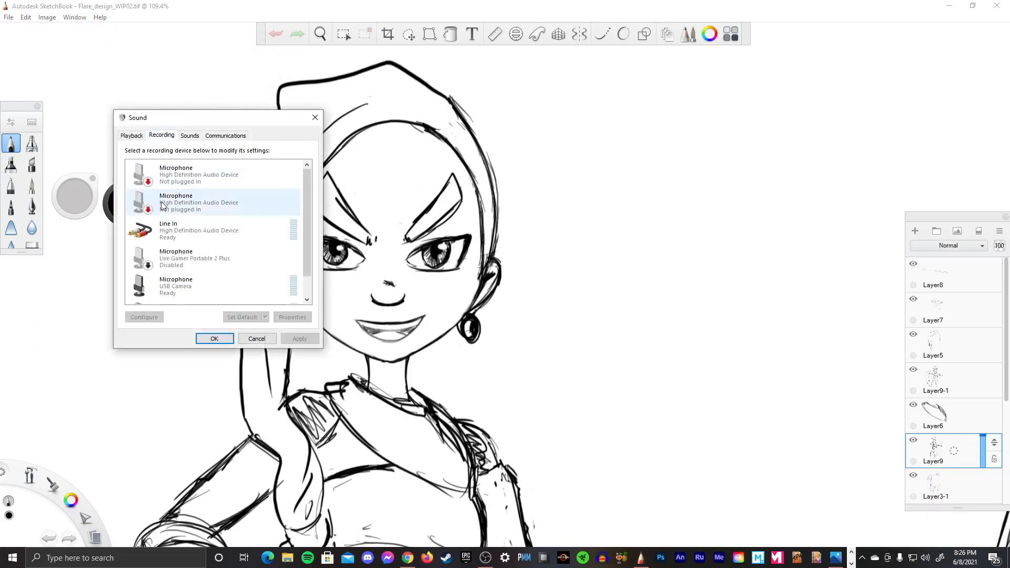
{"action": "double_click", "coordinate": [173, 230]}
{"action": "left_click", "coordinate": [194, 177]}
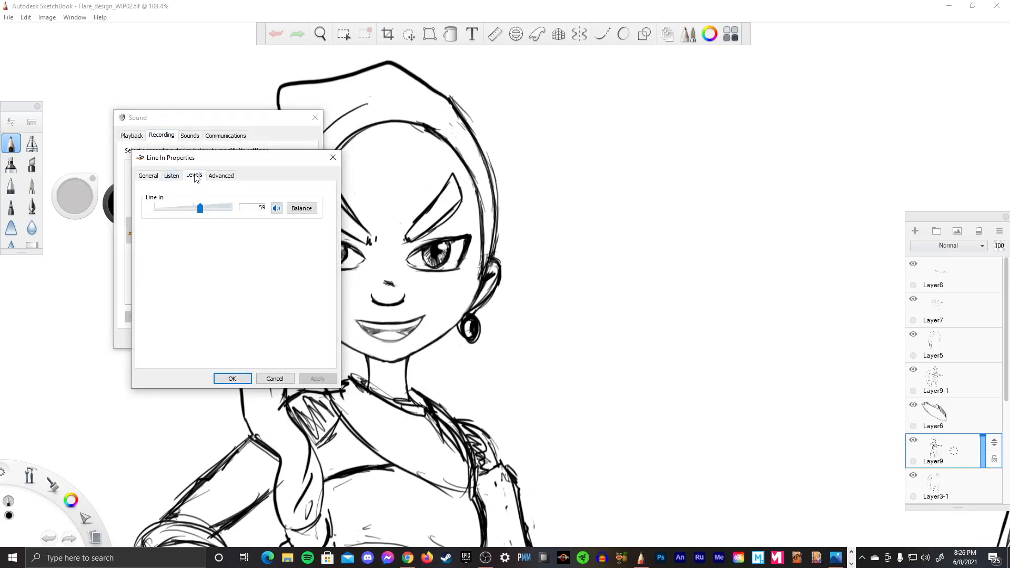
{"action": "mouse_move", "coordinate": [200, 208]}
{"action": "left_mouse_down"}
{"action": "mouse_move", "coordinate": [221, 214]}
{"action": "mouse_move", "coordinate": [169, 217]}
{"action": "mouse_move", "coordinate": [214, 217]}
{"action": "left_mouse_up"}
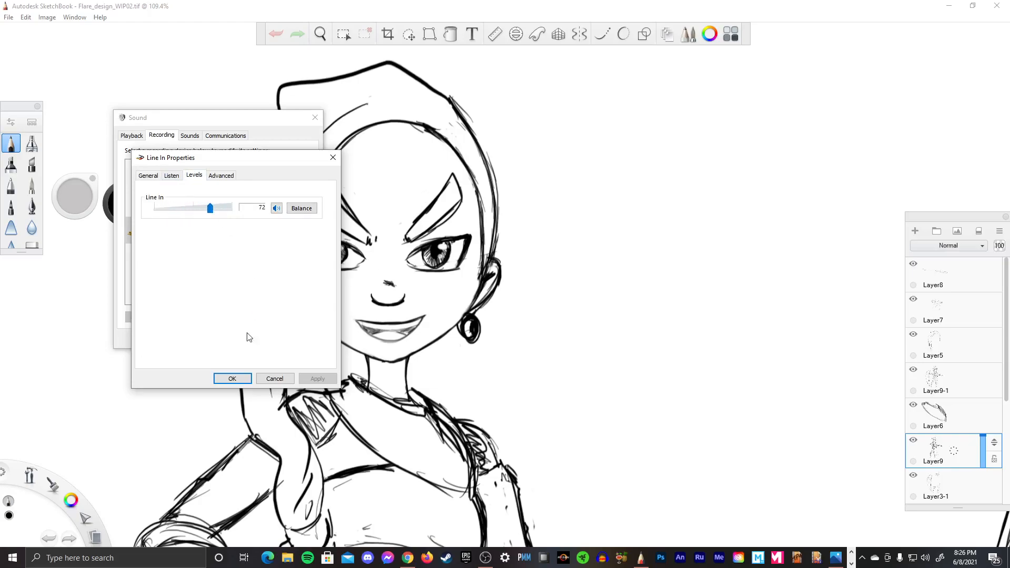
{"action": "left_click", "coordinate": [273, 379]}
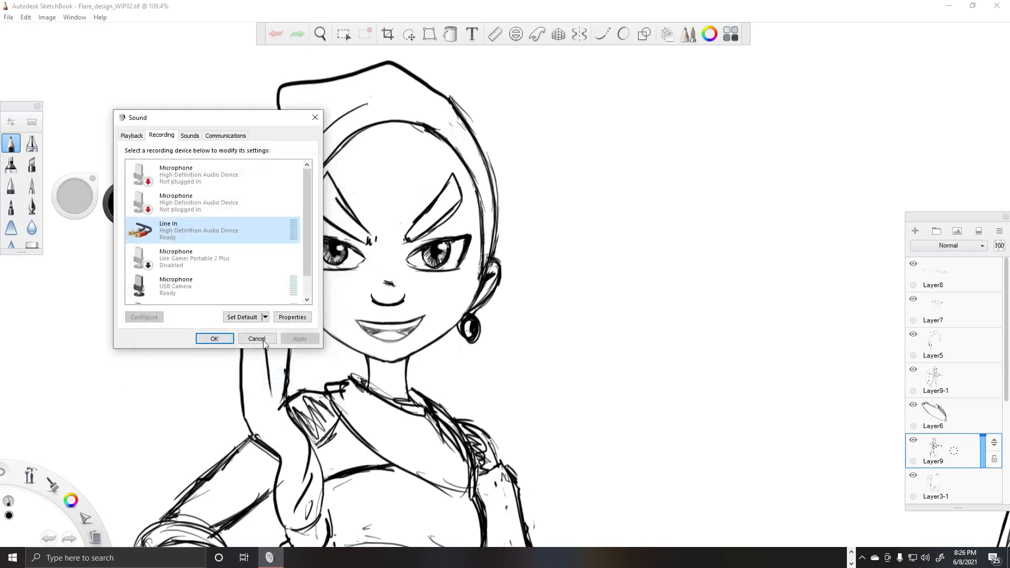
- Set the Headphones playback level to 91 and close the sound settings
{"action": "left_click", "coordinate": [138, 136]}
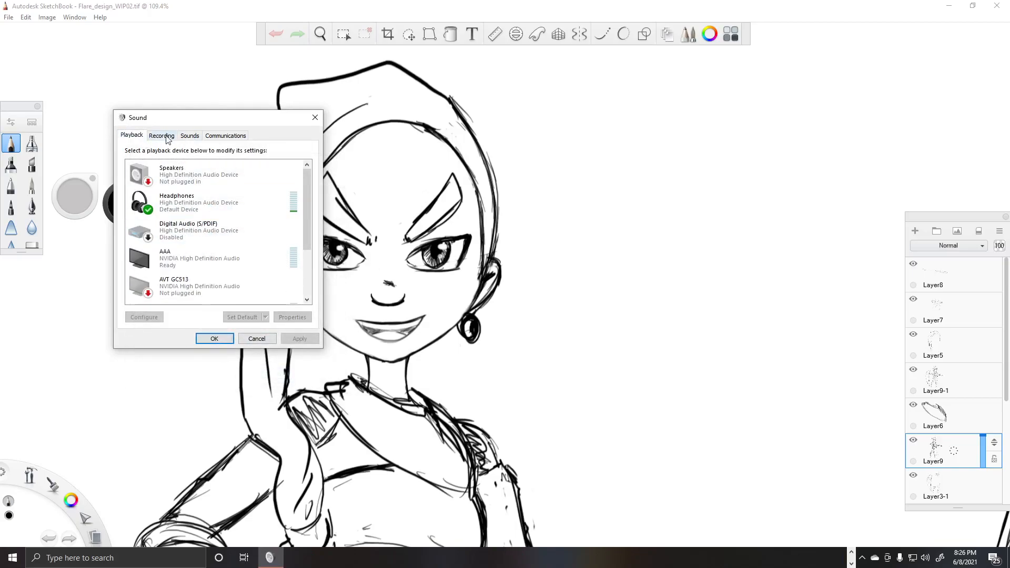
{"action": "double_click", "coordinate": [190, 205]}
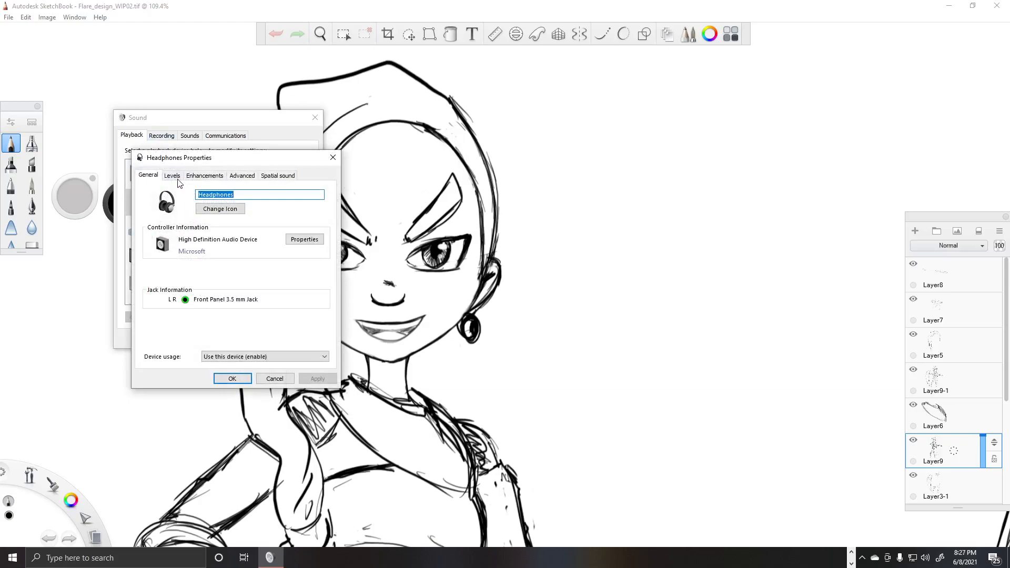
{"action": "left_click", "coordinate": [172, 176]}
{"action": "mouse_move", "coordinate": [223, 209]}
{"action": "left_mouse_down"}
{"action": "mouse_move", "coordinate": [207, 217]}
{"action": "mouse_move", "coordinate": [224, 215]}
{"action": "left_mouse_up"}
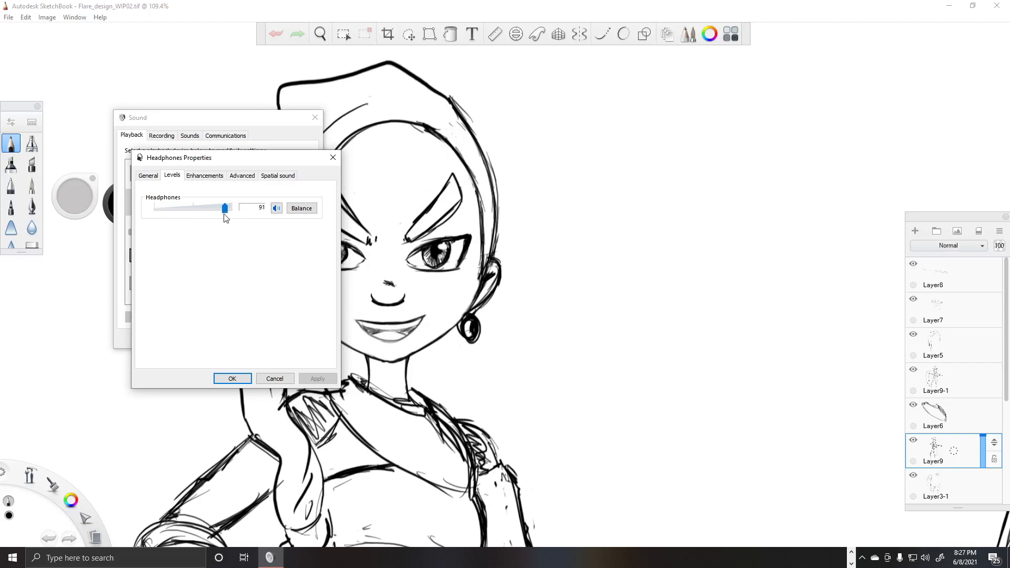
{"action": "left_click", "coordinate": [234, 379]}
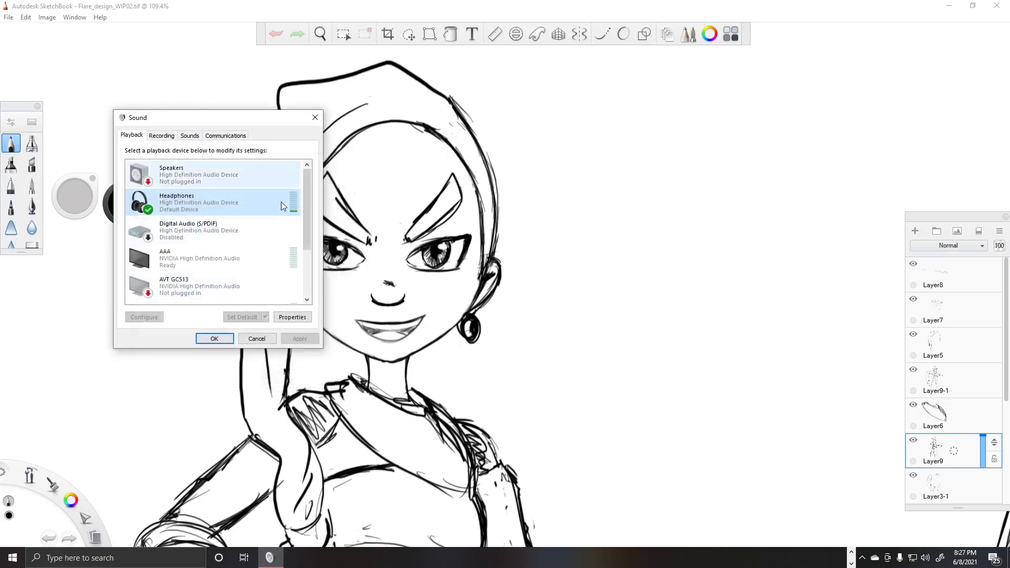
{"action": "left_click", "coordinate": [252, 343]}
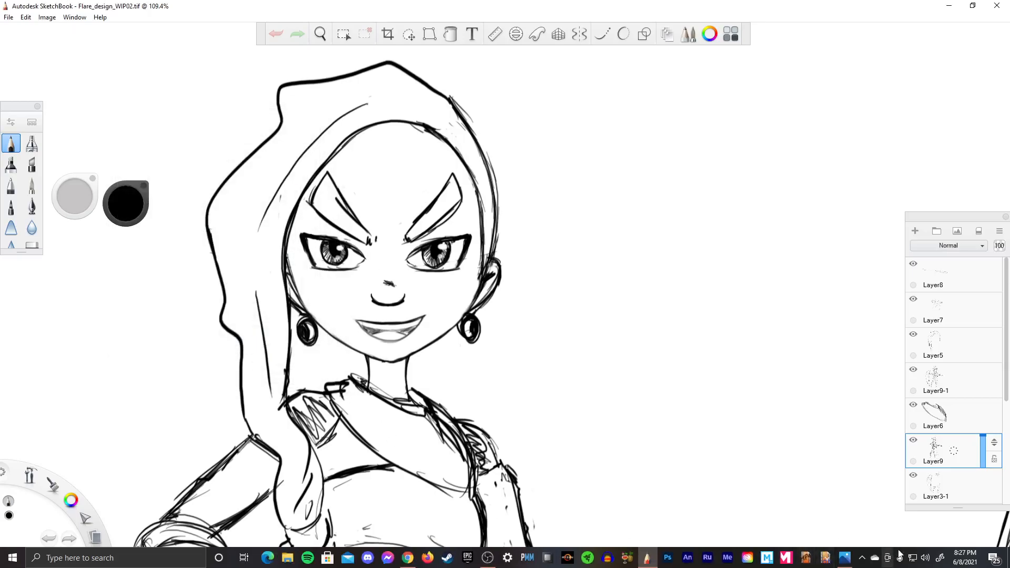
- Lower the Line In volume and set Google Chrome to about 35 in the Volume Mixer, and close it
{"action": "right_click", "coordinate": [924, 558]}
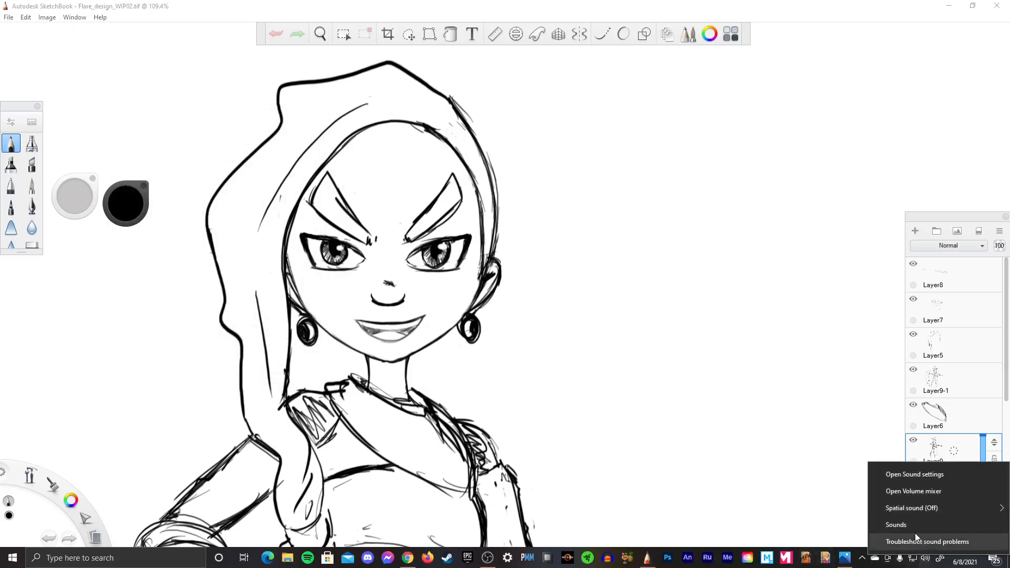
{"action": "left_click", "coordinate": [922, 496]}
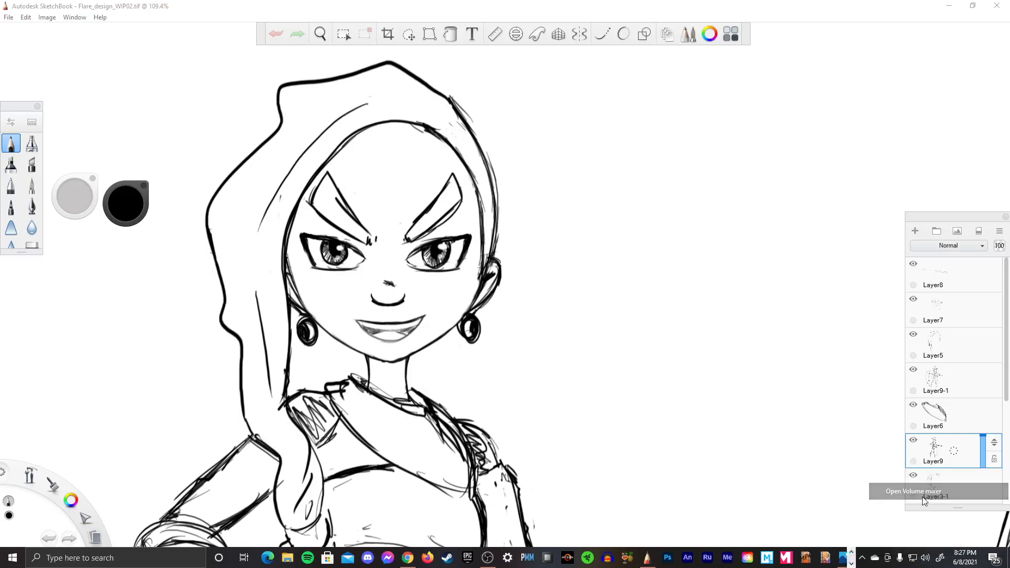
{"action": "left_click_drag", "start_coordinate": [851, 372], "coordinate": [335, 182]}
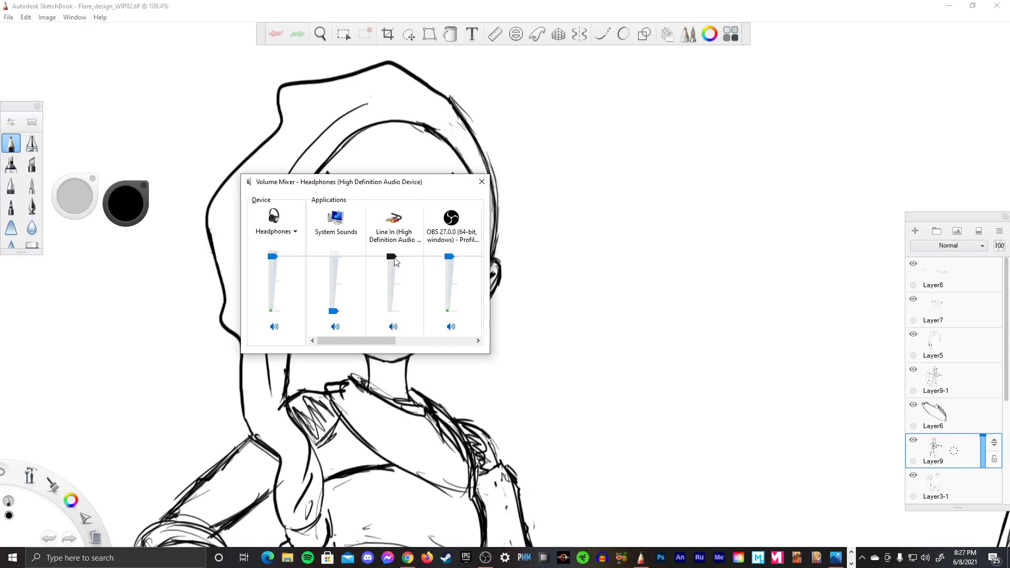
{"action": "left_click_drag", "start_coordinate": [395, 258], "coordinate": [392, 284]}
{"action": "left_click_drag", "start_coordinate": [393, 298], "coordinate": [395, 270]}
{"action": "left_click_drag", "start_coordinate": [359, 341], "coordinate": [460, 350]}
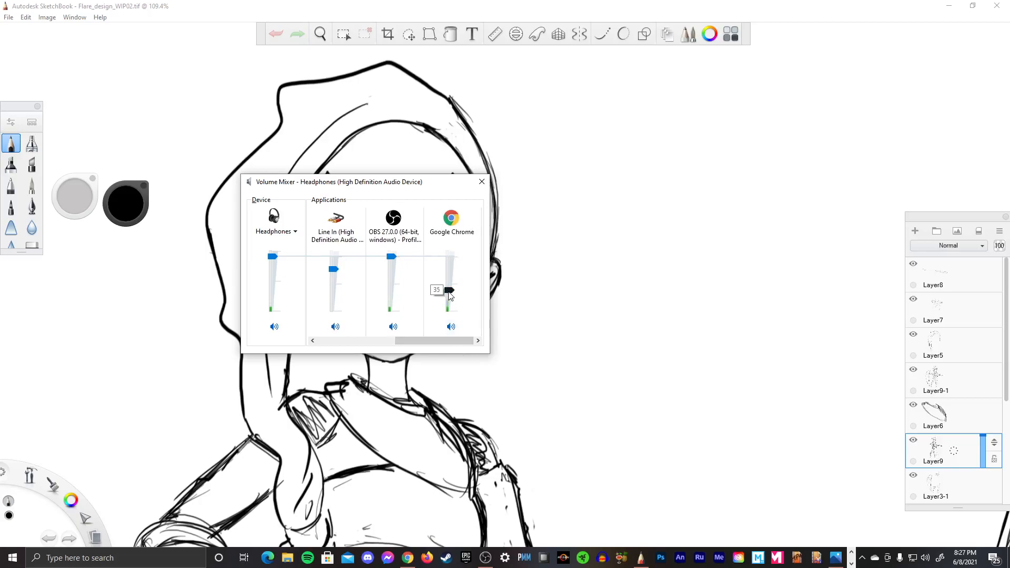
{"action": "left_click_drag", "start_coordinate": [450, 296], "coordinate": [451, 298]}
{"action": "left_click", "coordinate": [482, 184]}
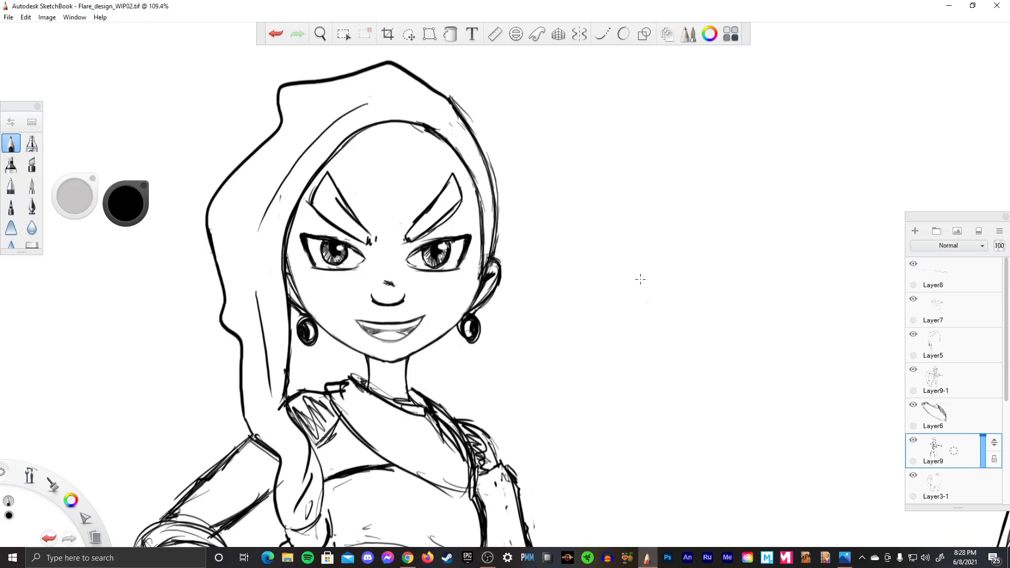
- Switch to Chrome to check the roknin Music playlist on YouTube, and return to the face in the SketchBook drawing
{"action": "key", "text": "space"}
{"action": "scroll", "coordinate": [621, 288], "scroll_direction": "down", "scroll_amount": 5}
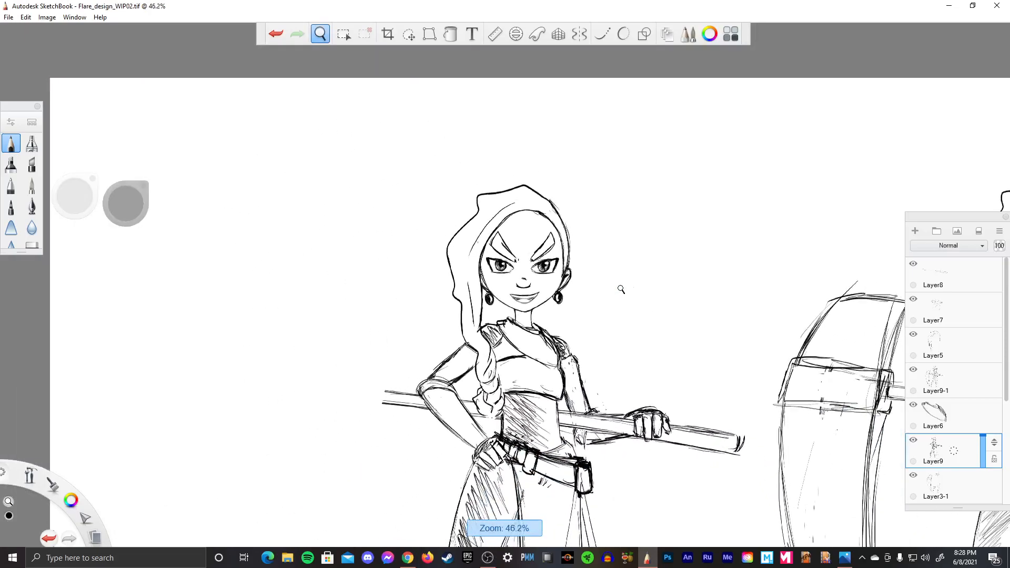
{"action": "scroll", "coordinate": [620, 288], "scroll_direction": "up", "scroll_amount": 7}
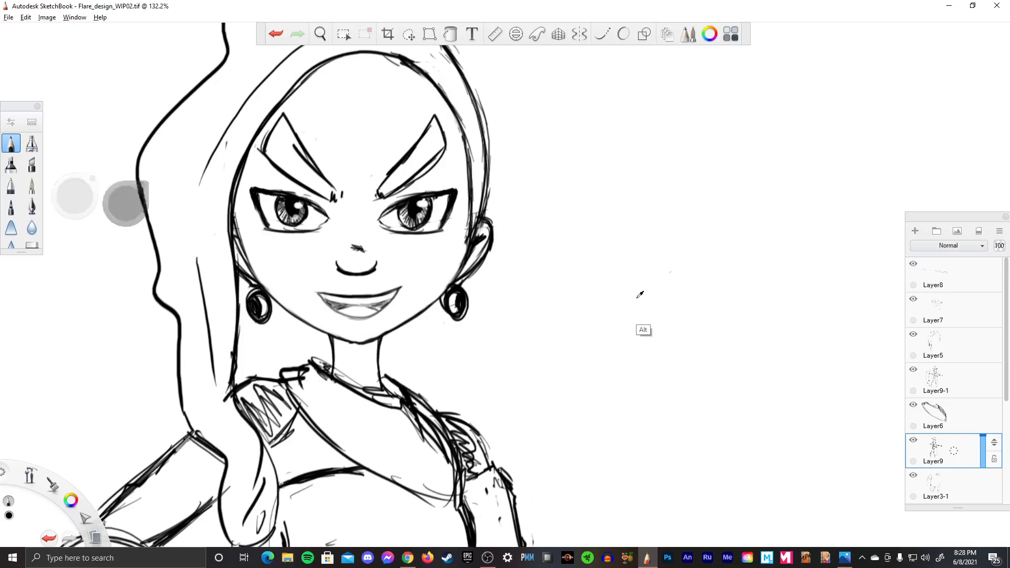
{"action": "key", "text": "alt+Tab"}
{"action": "key", "text": "alt+Tab"}
{"action": "key", "text": "alt+Tab"}
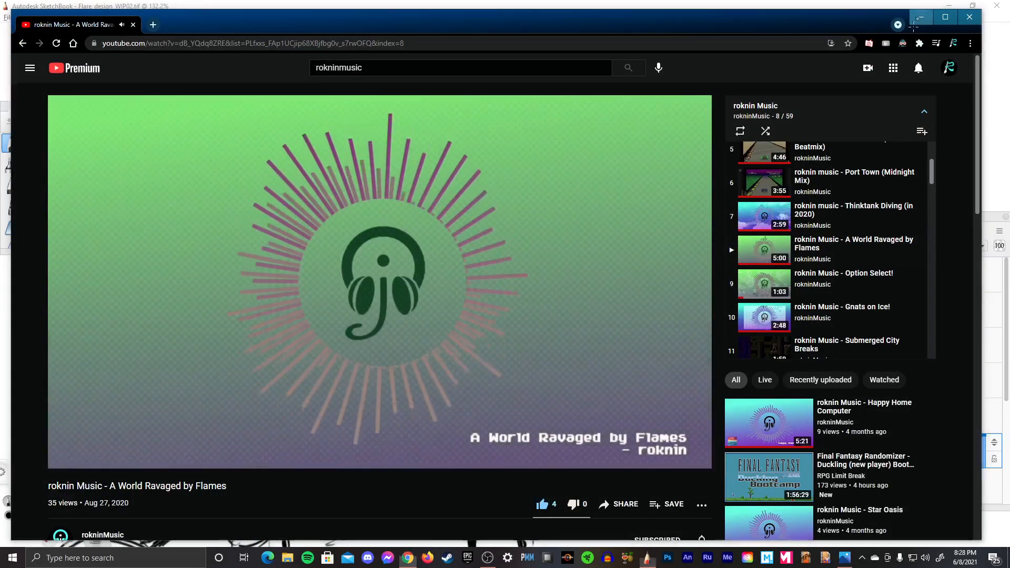
{"action": "key", "text": "alt+Tab"}
{"action": "key", "text": "space"}
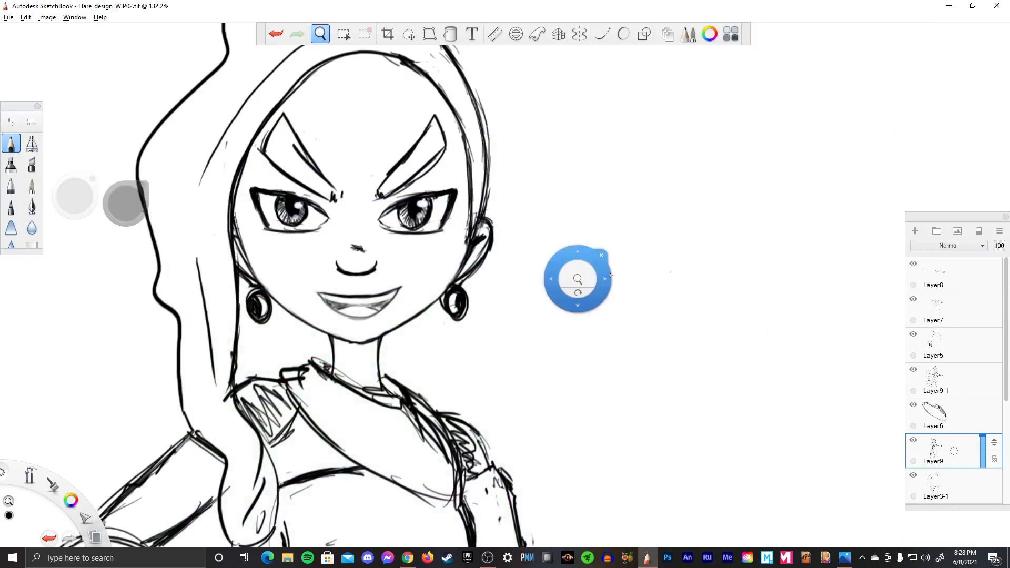
- Erase the mouth and both irises from the face on Layer9, leaving the eye outlines empty
{"action": "scroll", "coordinate": [589, 281], "scroll_direction": "down", "scroll_amount": 4}
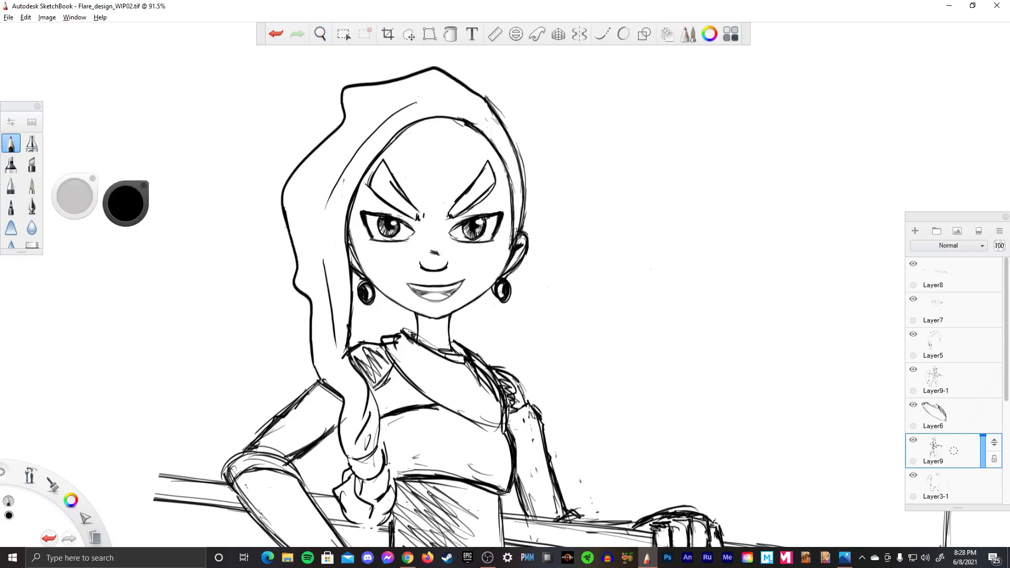
{"action": "key", "text": "space"}
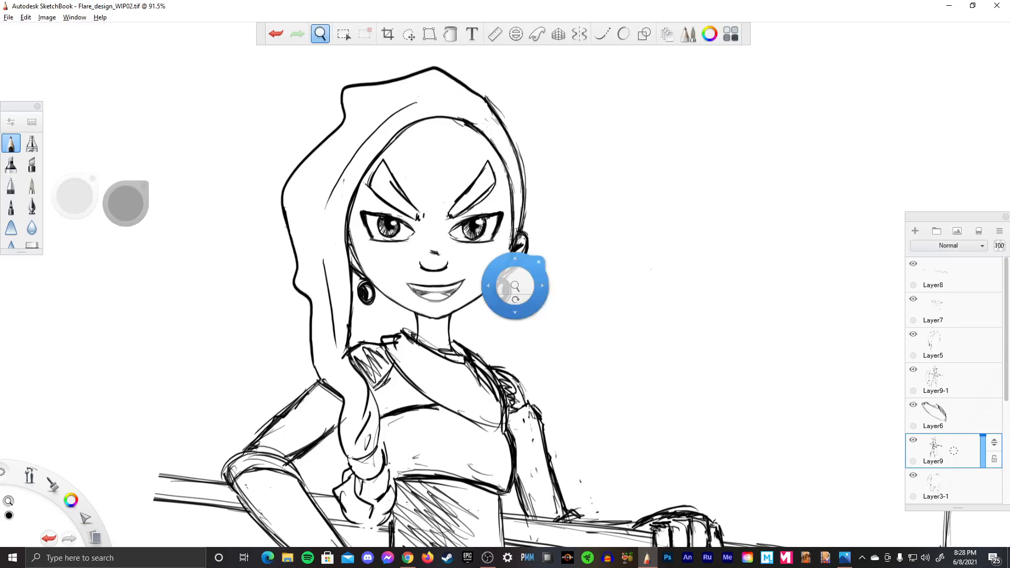
{"action": "mouse_move", "coordinate": [525, 280]}
{"action": "left_mouse_down"}
{"action": "mouse_move", "coordinate": [535, 231]}
{"action": "mouse_move", "coordinate": [701, 202]}
{"action": "left_mouse_up"}
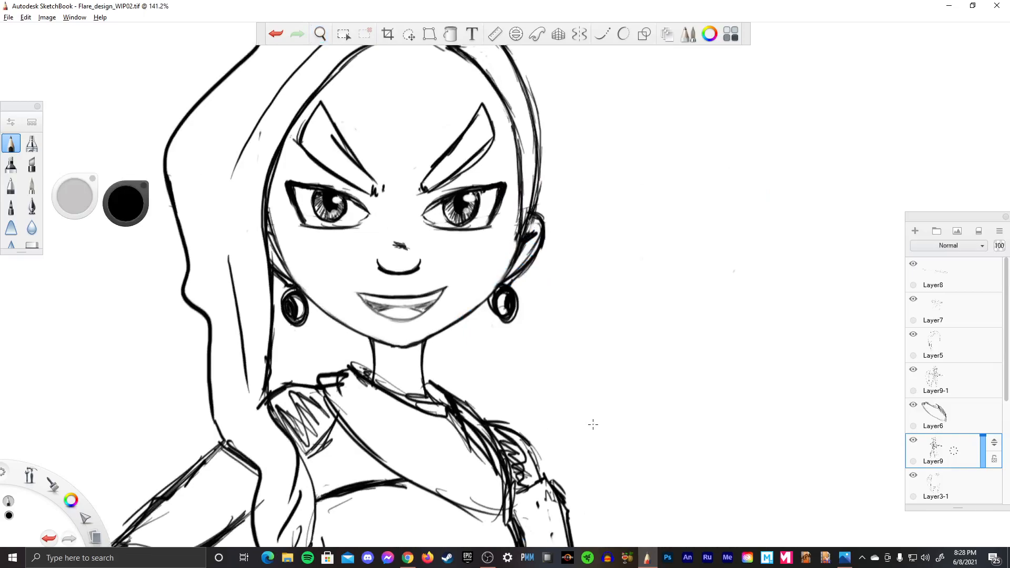
{"action": "key", "text": "e"}
{"action": "mouse_move", "coordinate": [386, 301]}
{"action": "left_mouse_down"}
{"action": "mouse_move", "coordinate": [356, 300]}
{"action": "mouse_move", "coordinate": [407, 307]}
{"action": "mouse_move", "coordinate": [440, 297]}
{"action": "left_mouse_up"}
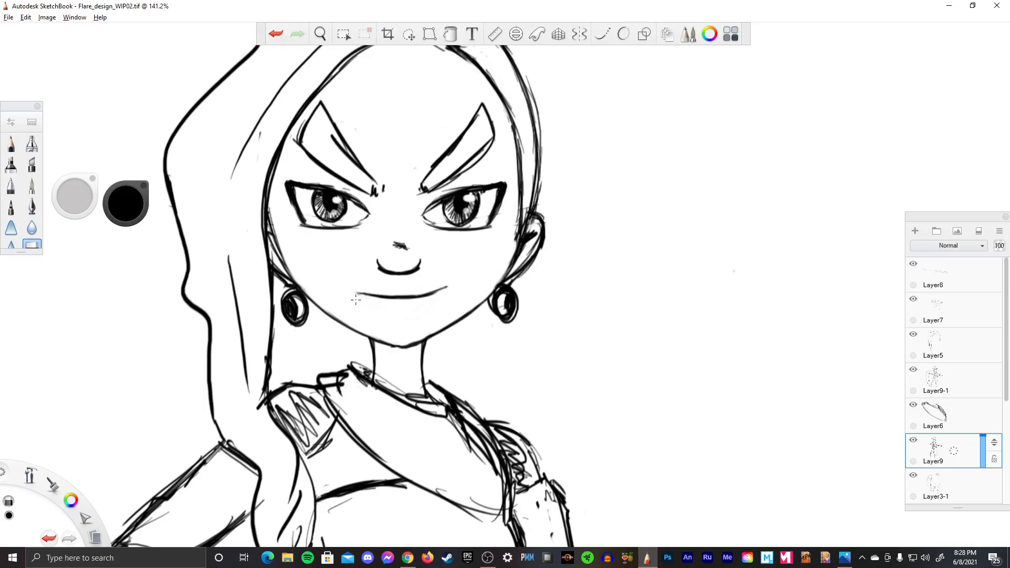
{"action": "mouse_move", "coordinate": [315, 210]}
{"action": "left_mouse_down"}
{"action": "mouse_move", "coordinate": [327, 199]}
{"action": "mouse_move", "coordinate": [312, 209]}
{"action": "mouse_move", "coordinate": [337, 219]}
{"action": "mouse_move", "coordinate": [313, 209]}
{"action": "left_mouse_up"}
{"action": "mouse_move", "coordinate": [478, 197]}
{"action": "left_mouse_down"}
{"action": "mouse_move", "coordinate": [445, 213]}
{"action": "mouse_move", "coordinate": [465, 221]}
{"action": "mouse_move", "coordinate": [461, 230]}
{"action": "left_mouse_up"}
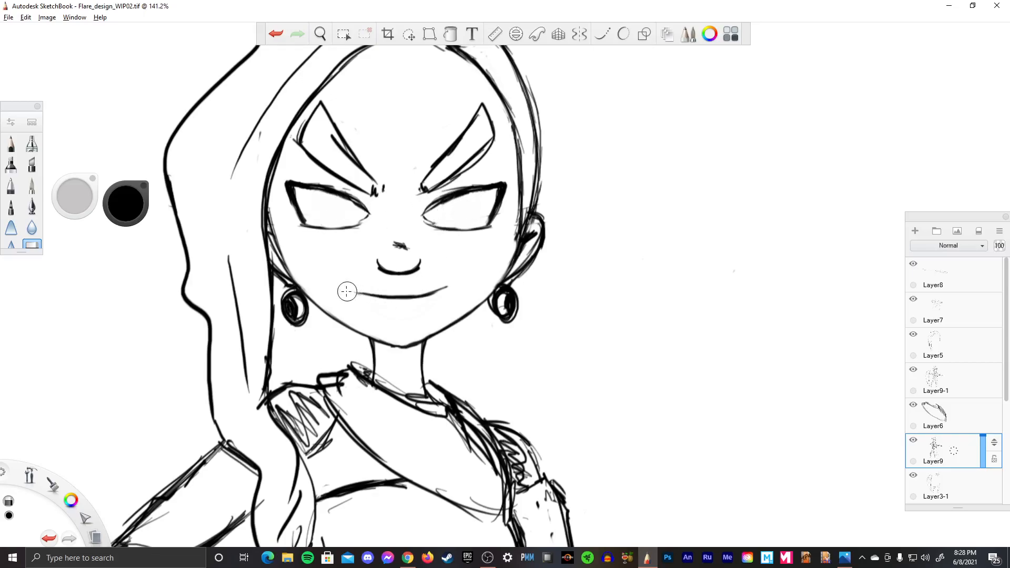
{"action": "left_click_drag", "start_coordinate": [346, 291], "coordinate": [446, 288]}
{"action": "left_click_drag", "start_coordinate": [447, 288], "coordinate": [347, 290]}
{"action": "mouse_move", "coordinate": [364, 221]}
{"action": "left_mouse_down"}
{"action": "mouse_move", "coordinate": [369, 227]}
{"action": "mouse_move", "coordinate": [287, 220]}
{"action": "mouse_move", "coordinate": [305, 223]}
{"action": "left_mouse_up"}
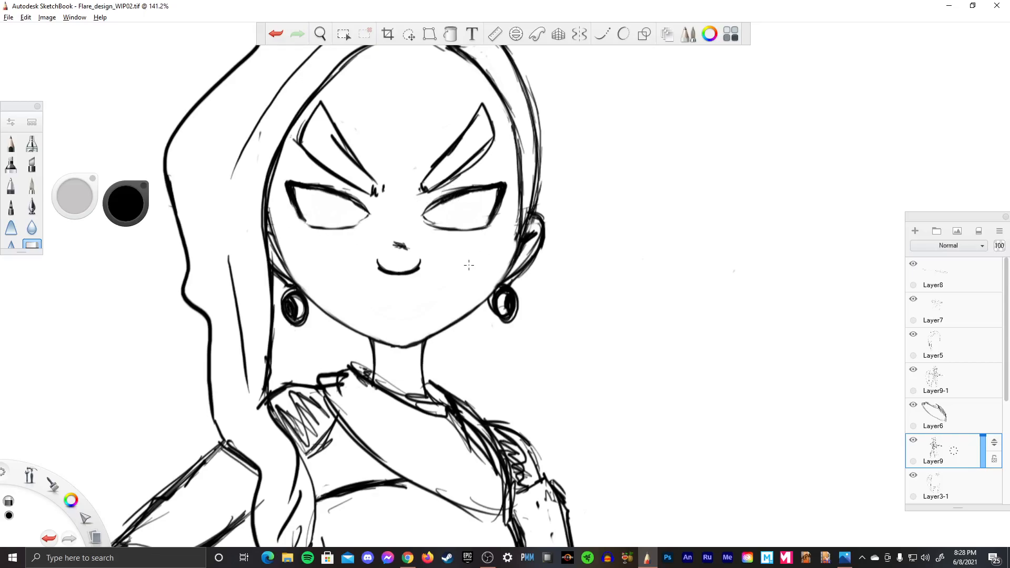
- Switch to Chrome to check the roknin Music video, minimize its window and return to the drawing
{"action": "key", "text": "alt+Tab"}
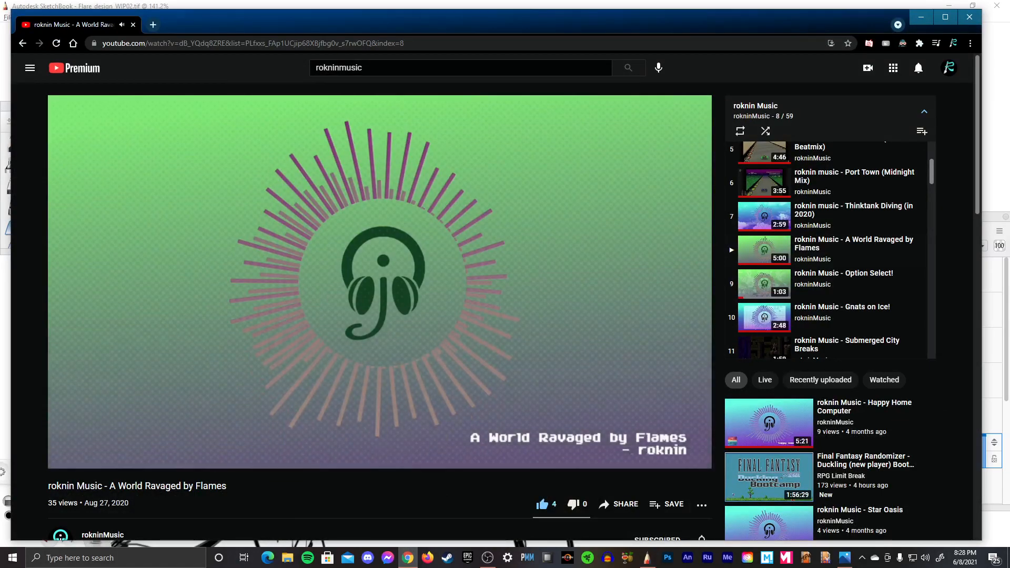
{"action": "key", "text": "alt+Tab"}
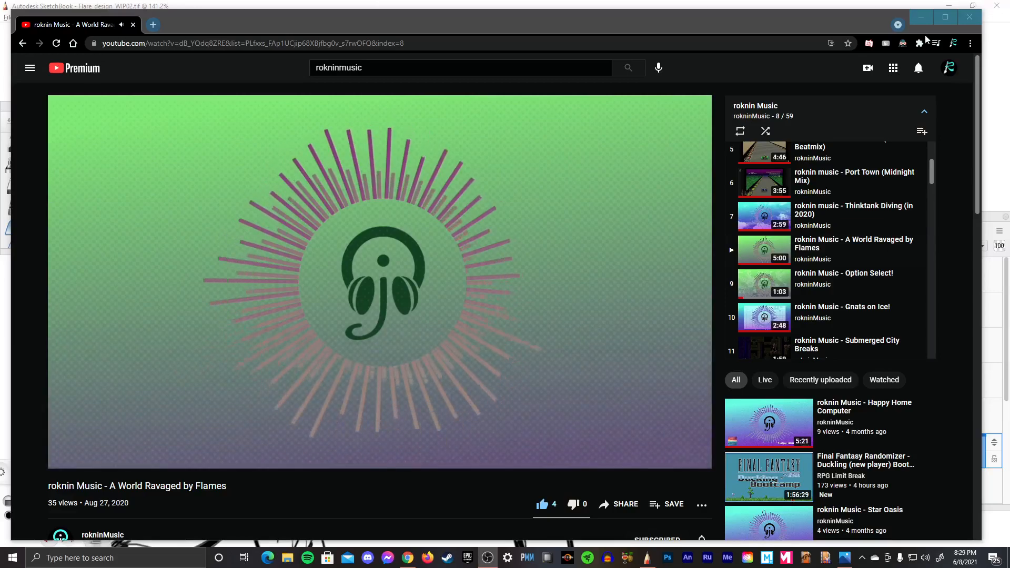
{"action": "left_click", "coordinate": [920, 17]}
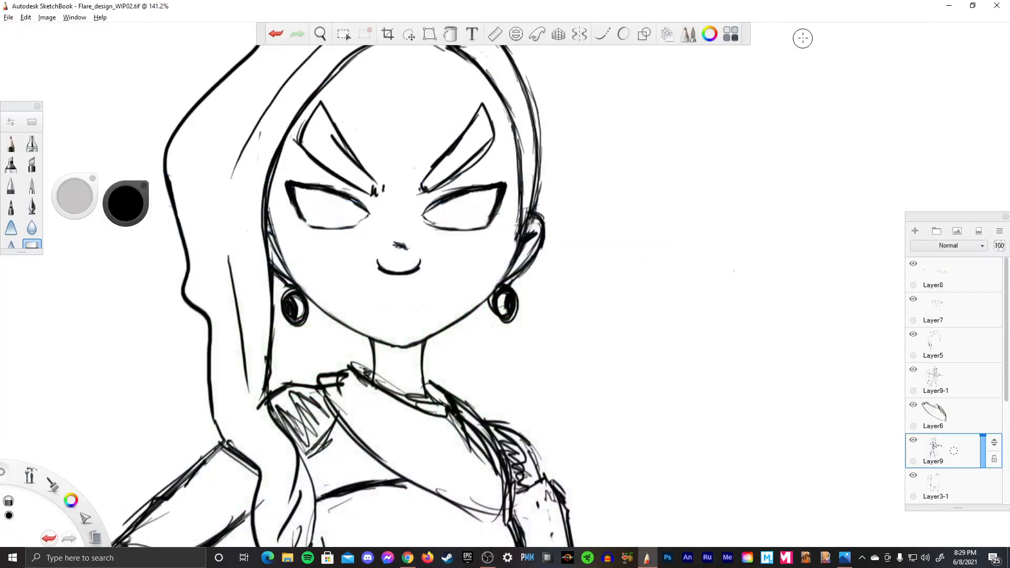
- Switch to Photos and browse the DragonHuntress images from DragonHuntress_FLASH012.jpg through the work-in-progress sketches
{"action": "key", "text": "alt+Tab"}
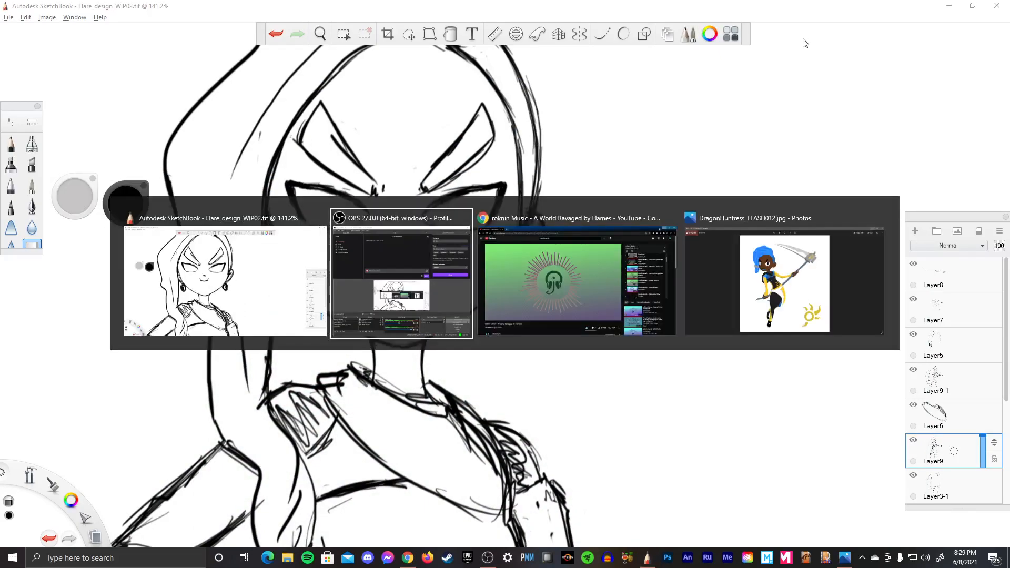
{"action": "key", "text": "Tab"}
{"action": "key", "text": "Tab"}
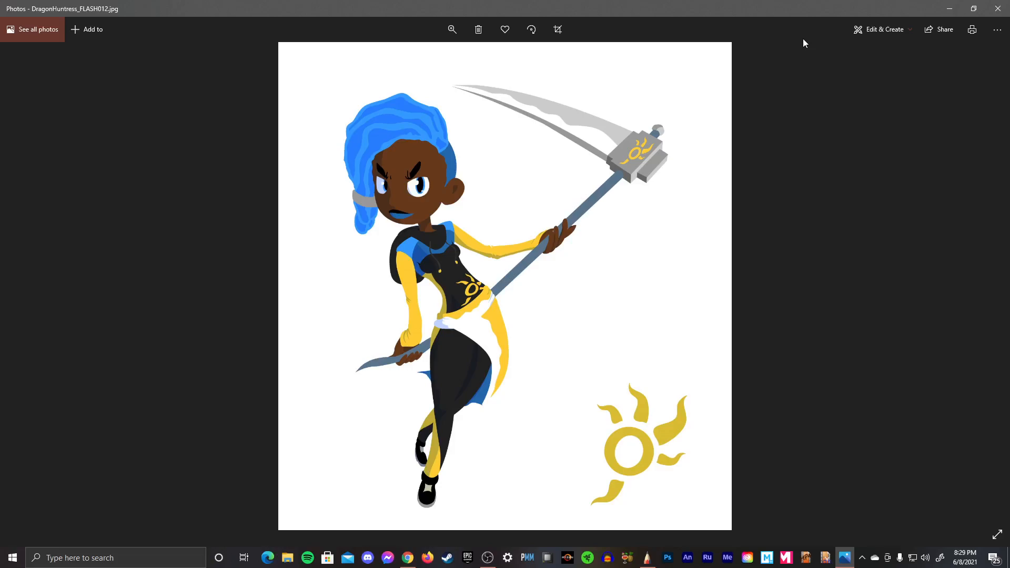
{"action": "key", "text": "Right"}
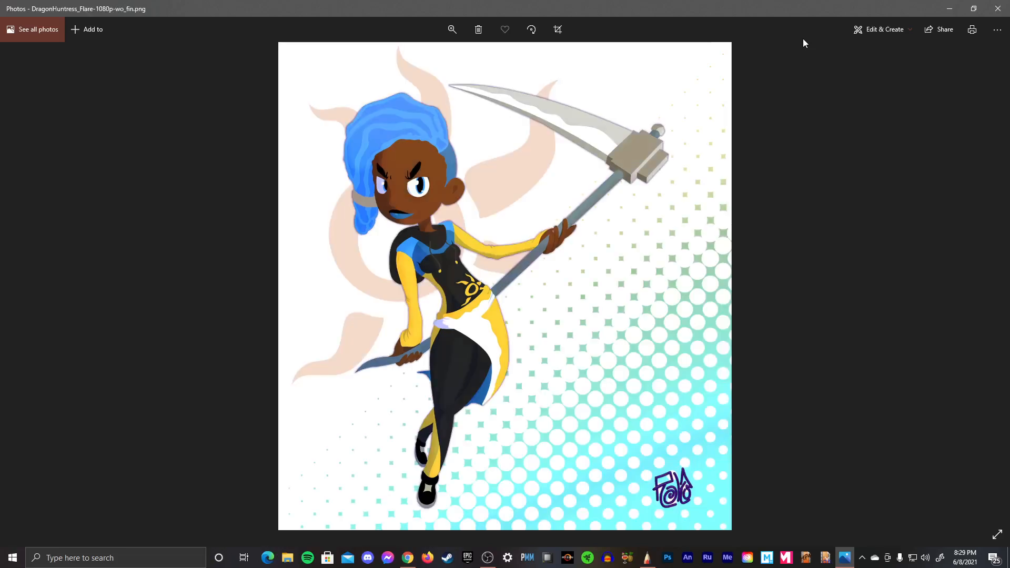
{"action": "key", "text": "Right"}
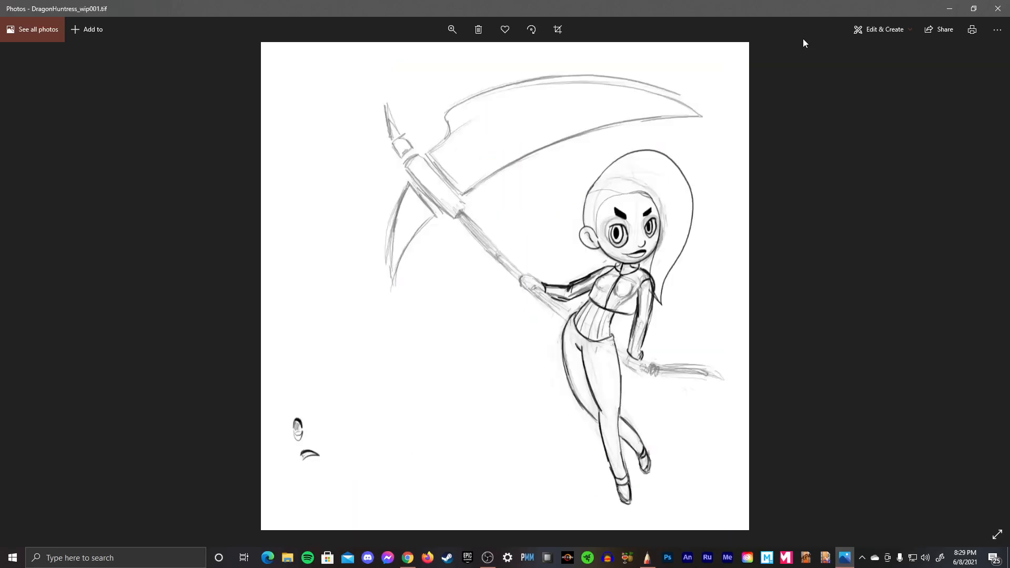
{"action": "key", "text": "Right"}
{"action": "key", "text": "Right"}
{"action": "key", "text": "Right"}
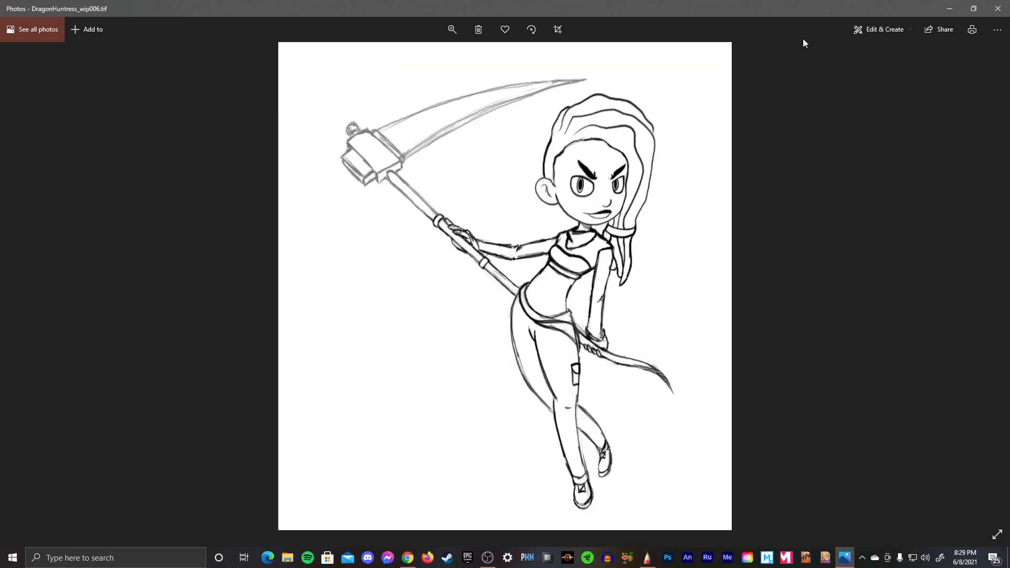
{"action": "key", "text": "Right"}
{"action": "key", "text": "Right"}
{"action": "key", "text": "Right"}
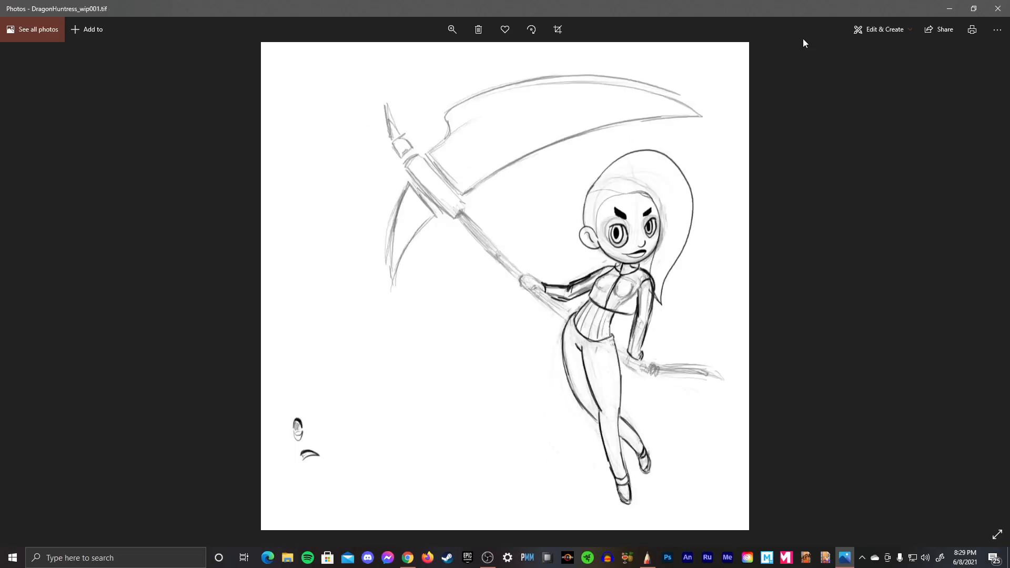
- Go through the DragonHuntress work-in-progress sketches again, from DragonHuntress_wip001.tif to DragonHuntress_wip010.tif
{"action": "key", "text": "Right"}
{"action": "key", "text": "Right"}
{"action": "key", "text": "Right"}
{"action": "key", "text": "Right"}
{"action": "key", "text": "Right"}
{"action": "key", "text": "Right"}
{"action": "key", "text": "Right"}
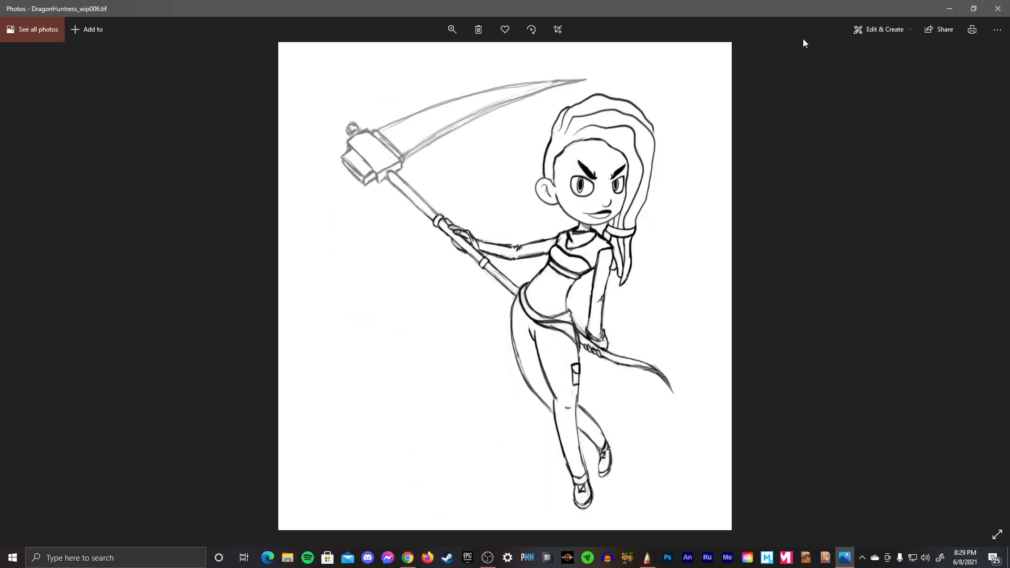
{"action": "key", "text": "Right"}
{"action": "key", "text": "Right"}
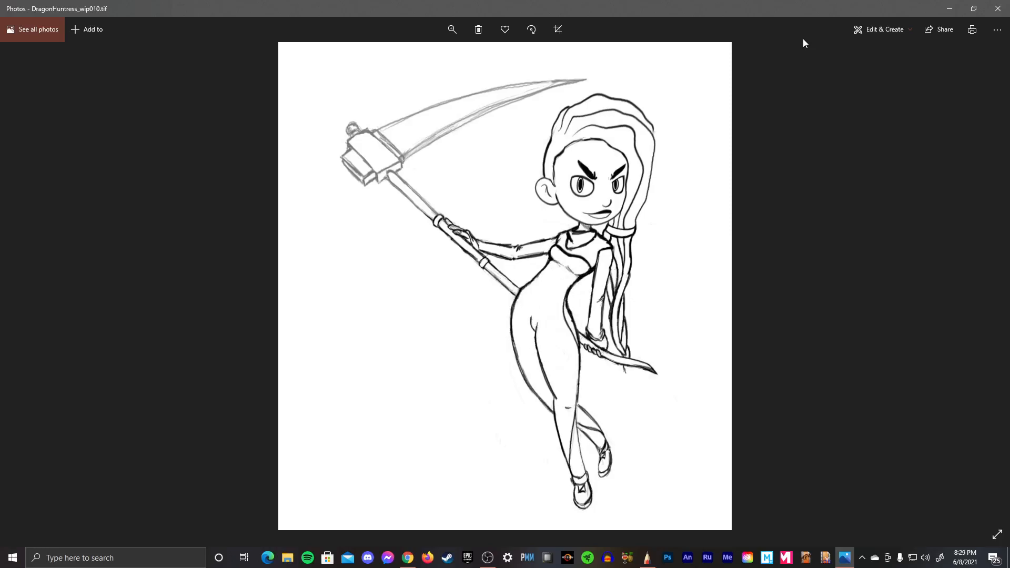
- Compare DragonHuntress_wip008.tif, wip009 and wip010 for the hair and outfit variations, and return to the SketchBook drawing
{"action": "key", "text": "Left"}
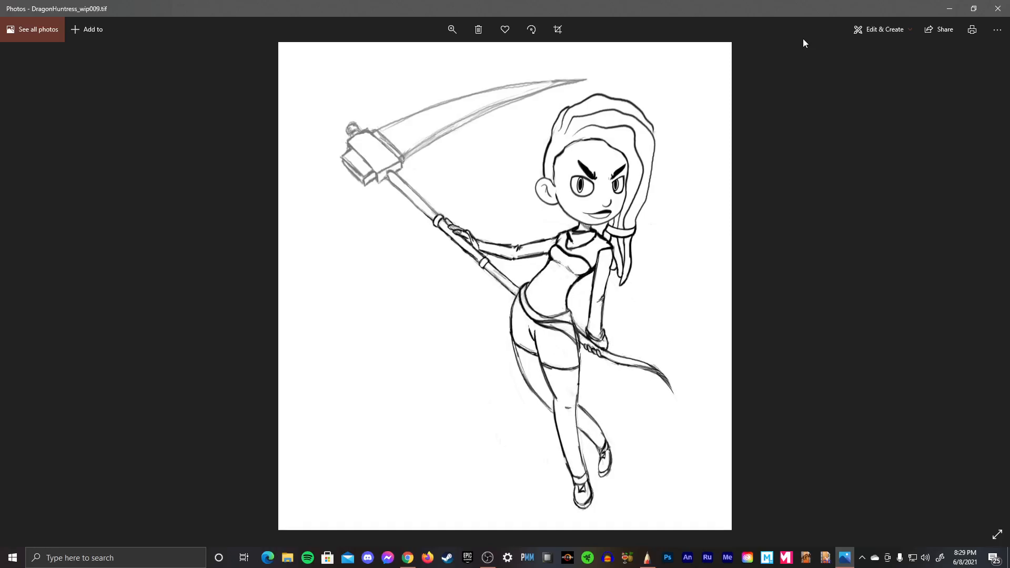
{"action": "key", "text": "Left"}
{"action": "key", "text": "Right"}
{"action": "key", "text": "Left"}
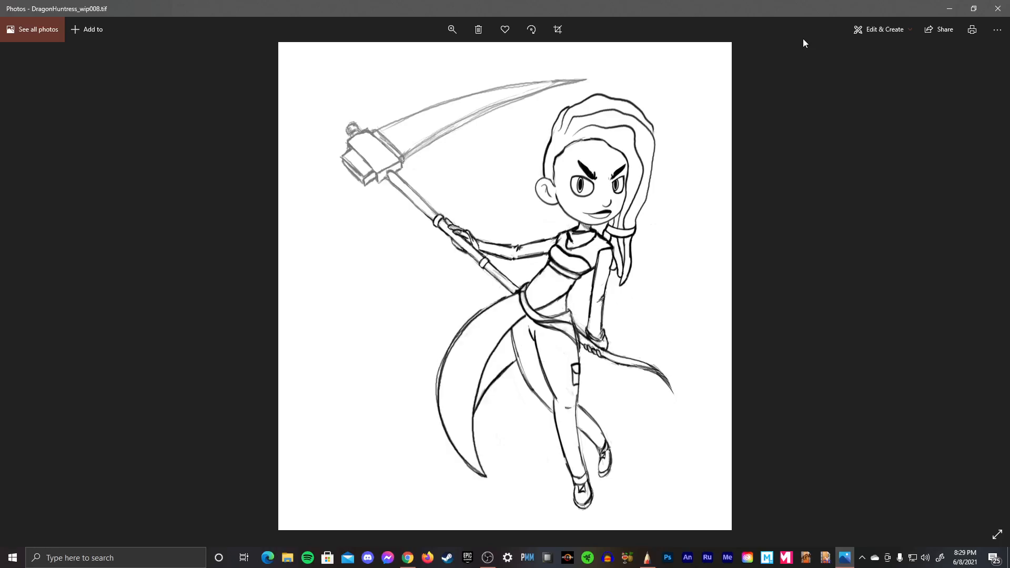
{"action": "key", "text": "Right"}
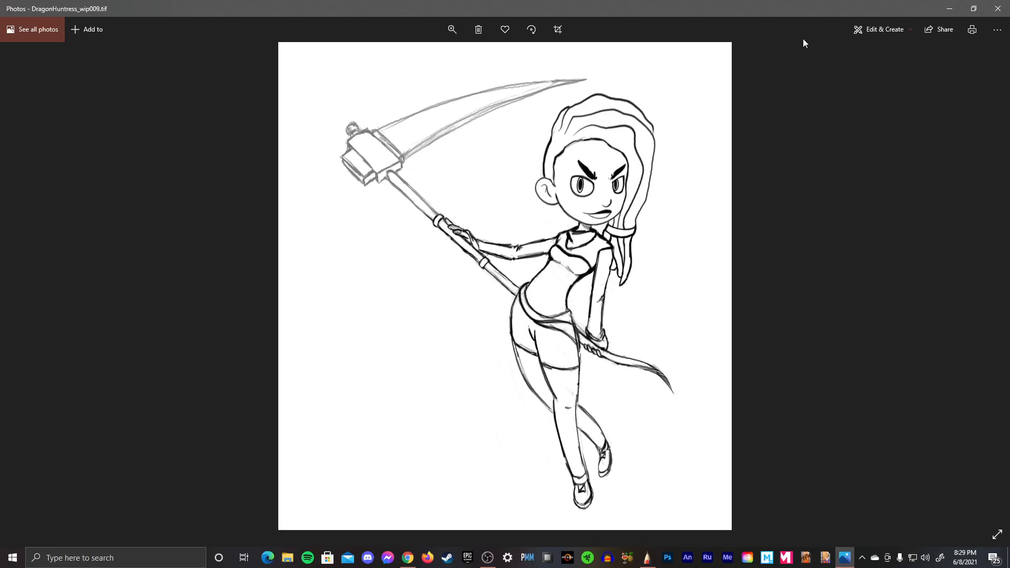
{"action": "key", "text": "Right"}
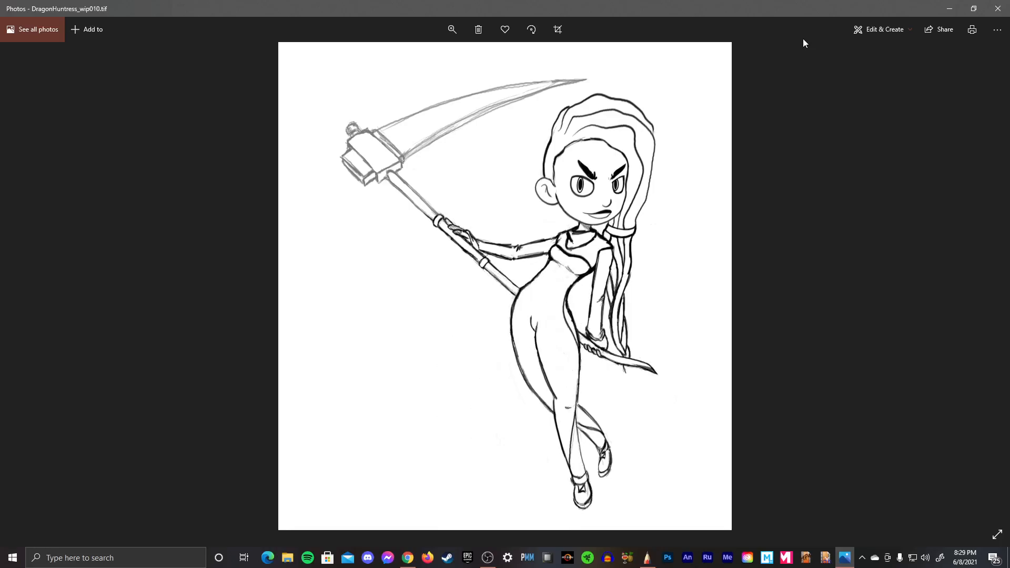
{"action": "key", "text": "Right"}
{"action": "key", "text": "Right"}
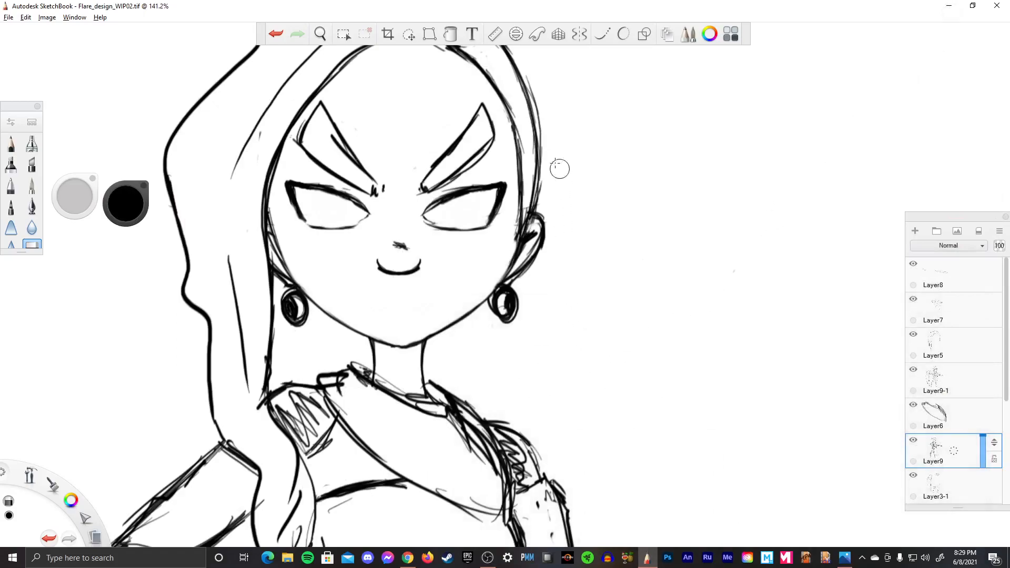
- Erase the angular hair outline above the head and down its outer side, along with the inner hair lines
{"action": "key", "text": "space"}
{"action": "scroll", "coordinate": [592, 284], "scroll_direction": "down", "scroll_amount": 5}
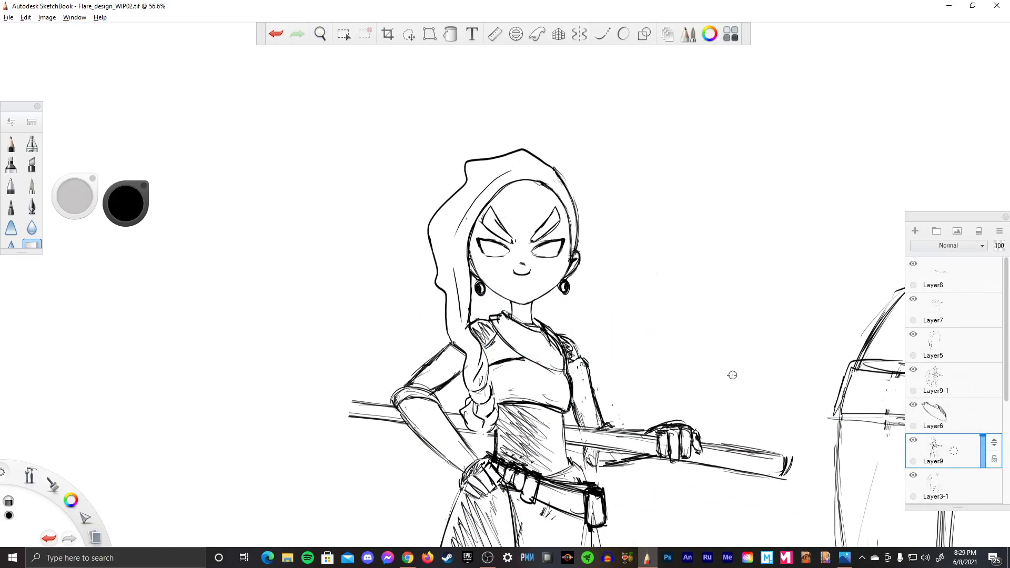
{"action": "key", "text": "e"}
{"action": "key", "text": "e"}
{"action": "mouse_move", "coordinate": [557, 171]}
{"action": "left_mouse_down"}
{"action": "mouse_move", "coordinate": [531, 158]}
{"action": "mouse_move", "coordinate": [481, 192]}
{"action": "mouse_move", "coordinate": [457, 252]}
{"action": "mouse_move", "coordinate": [458, 315]}
{"action": "left_mouse_up"}
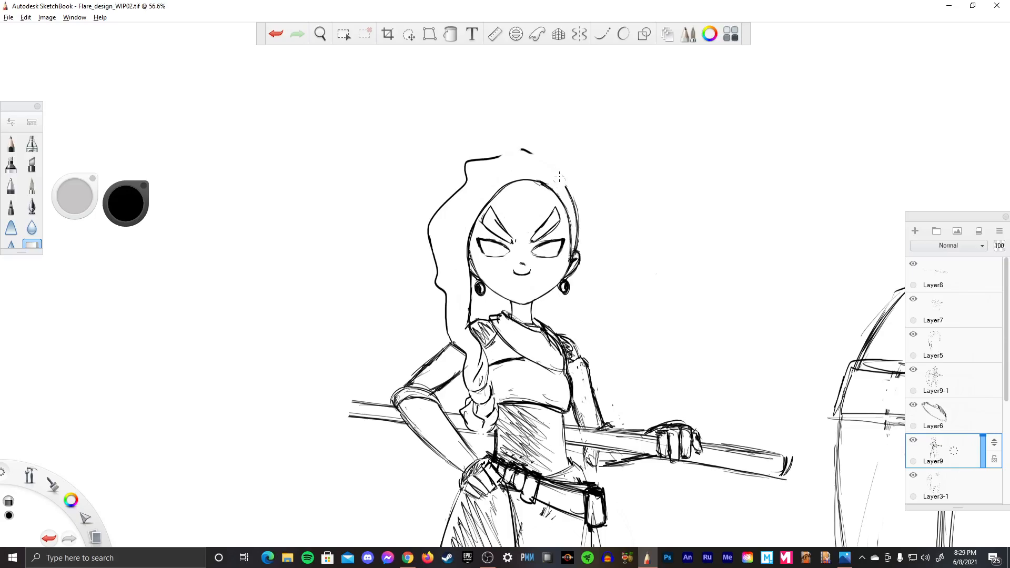
{"action": "mouse_move", "coordinate": [528, 150]}
{"action": "left_mouse_down"}
{"action": "mouse_move", "coordinate": [466, 179]}
{"action": "mouse_move", "coordinate": [429, 231]}
{"action": "left_mouse_up"}
- Sketch a taller, rounder hair outline over the head, sweeping down the outer side to the braid
{"action": "key", "text": "e"}
{"action": "mouse_move", "coordinate": [574, 198]}
{"action": "left_mouse_down"}
{"action": "mouse_move", "coordinate": [560, 165]}
{"action": "mouse_move", "coordinate": [545, 152]}
{"action": "mouse_move", "coordinate": [566, 187]}
{"action": "mouse_move", "coordinate": [521, 127]}
{"action": "mouse_move", "coordinate": [424, 145]}
{"action": "mouse_move", "coordinate": [413, 210]}
{"action": "mouse_move", "coordinate": [437, 284]}
{"action": "left_mouse_up"}
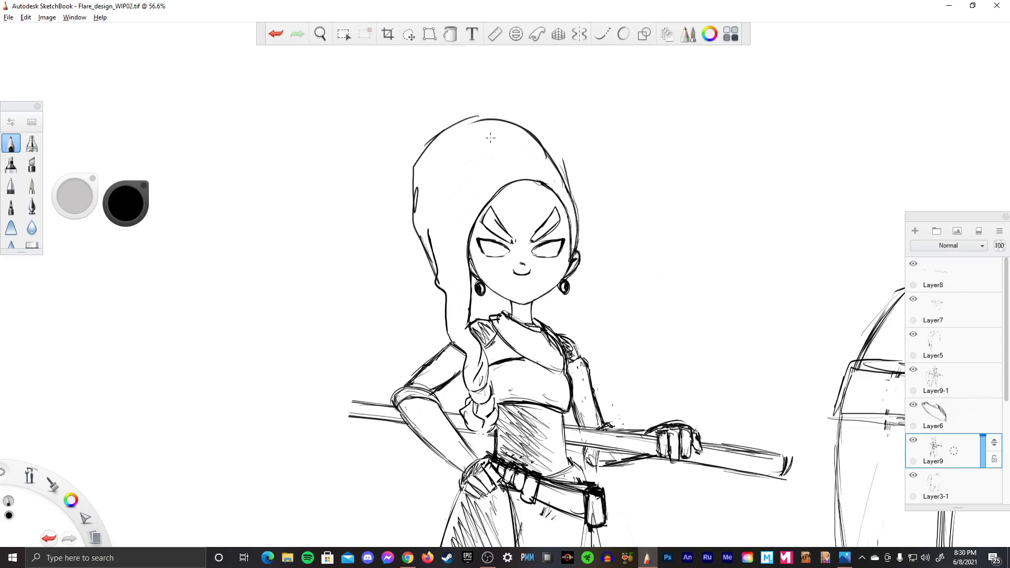
{"action": "mouse_move", "coordinate": [428, 176]}
{"action": "left_mouse_down"}
{"action": "mouse_move", "coordinate": [497, 143]}
{"action": "mouse_move", "coordinate": [415, 229]}
{"action": "left_mouse_up"}
{"action": "left_click_drag", "start_coordinate": [407, 225], "coordinate": [439, 300]}
- Clean up the hairline at the forehead's corner and draw strands running from it beside the face into the braid
{"action": "key", "text": "e"}
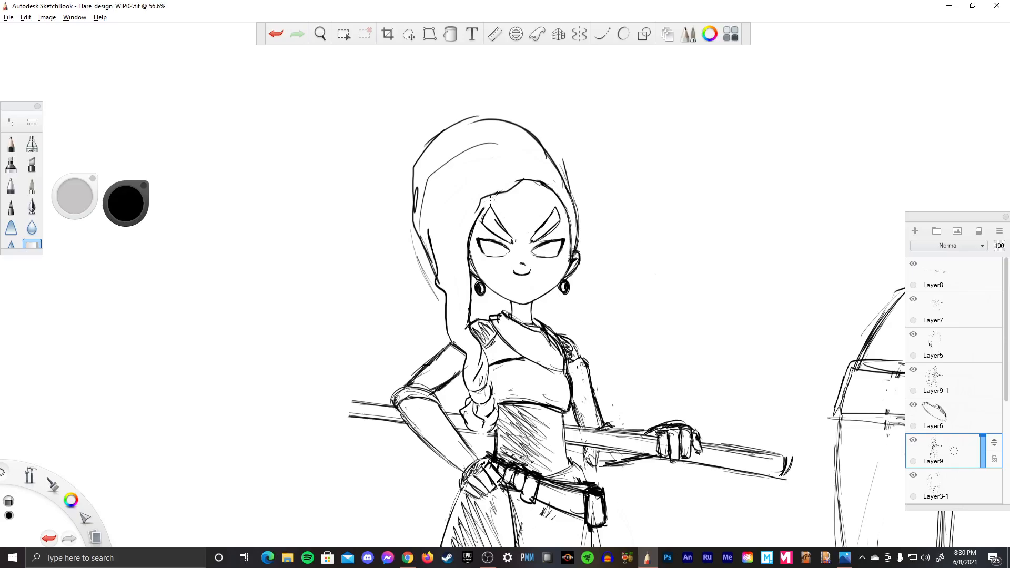
{"action": "key", "text": "e"}
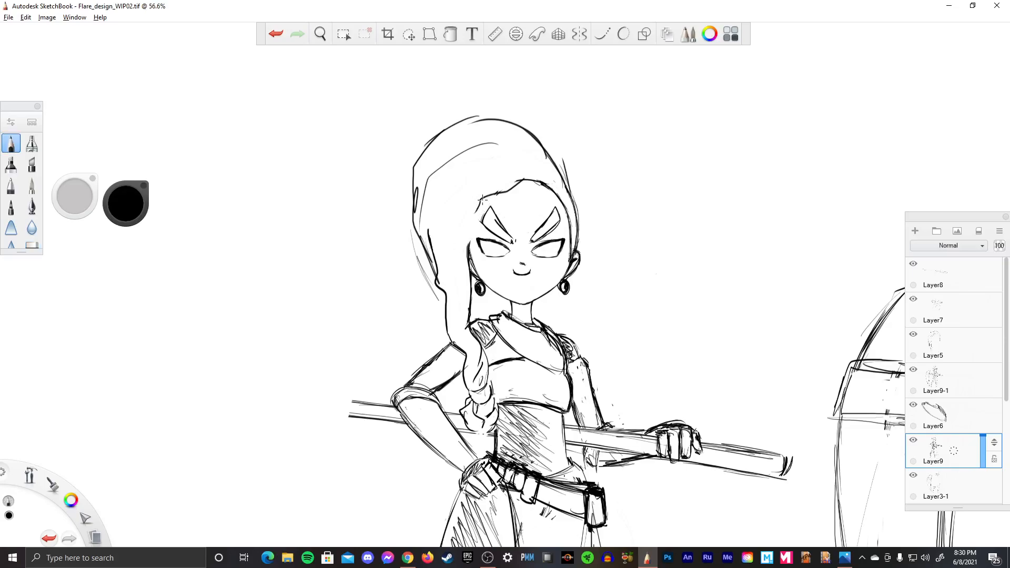
{"action": "mouse_move", "coordinate": [481, 209]}
{"action": "left_mouse_down"}
{"action": "mouse_move", "coordinate": [452, 252]}
{"action": "mouse_move", "coordinate": [457, 295]}
{"action": "left_mouse_up"}
{"action": "left_click_drag", "start_coordinate": [461, 230], "coordinate": [449, 314]}
{"action": "left_click_drag", "start_coordinate": [447, 262], "coordinate": [466, 341]}
{"action": "left_click_drag", "start_coordinate": [458, 304], "coordinate": [455, 345]}
{"action": "mouse_move", "coordinate": [461, 271]}
{"action": "left_mouse_down"}
{"action": "mouse_move", "coordinate": [460, 332]}
{"action": "mouse_move", "coordinate": [472, 345]}
{"action": "mouse_move", "coordinate": [458, 356]}
{"action": "mouse_move", "coordinate": [462, 339]}
{"action": "mouse_move", "coordinate": [475, 356]}
{"action": "mouse_move", "coordinate": [466, 381]}
{"action": "mouse_move", "coordinate": [480, 364]}
{"action": "left_mouse_up"}
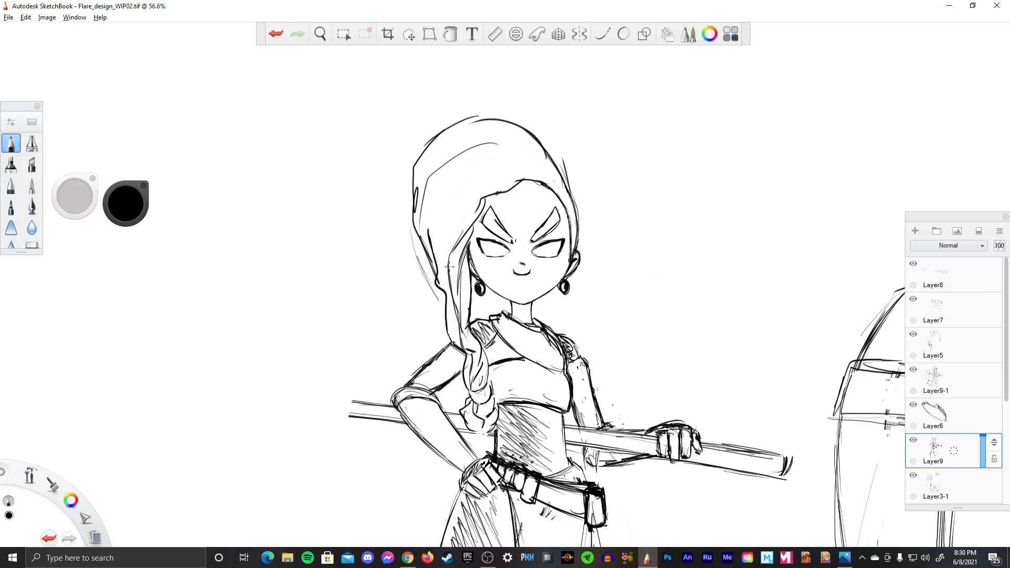
- Add more strand lines along the outer side of the hanging hair and beside the hairline
{"action": "mouse_move", "coordinate": [450, 263]}
{"action": "left_mouse_down"}
{"action": "mouse_move", "coordinate": [454, 315]}
{"action": "mouse_move", "coordinate": [445, 322]}
{"action": "left_mouse_up"}
{"action": "left_click_drag", "start_coordinate": [446, 281], "coordinate": [451, 345]}
{"action": "mouse_move", "coordinate": [438, 261]}
{"action": "left_mouse_down"}
{"action": "mouse_move", "coordinate": [432, 289]}
{"action": "mouse_move", "coordinate": [442, 287]}
{"action": "left_mouse_up"}
{"action": "mouse_move", "coordinate": [454, 225]}
{"action": "left_mouse_down"}
{"action": "mouse_move", "coordinate": [436, 273]}
{"action": "mouse_move", "coordinate": [439, 252]}
{"action": "left_mouse_up"}
{"action": "left_click_drag", "start_coordinate": [483, 192], "coordinate": [470, 203]}
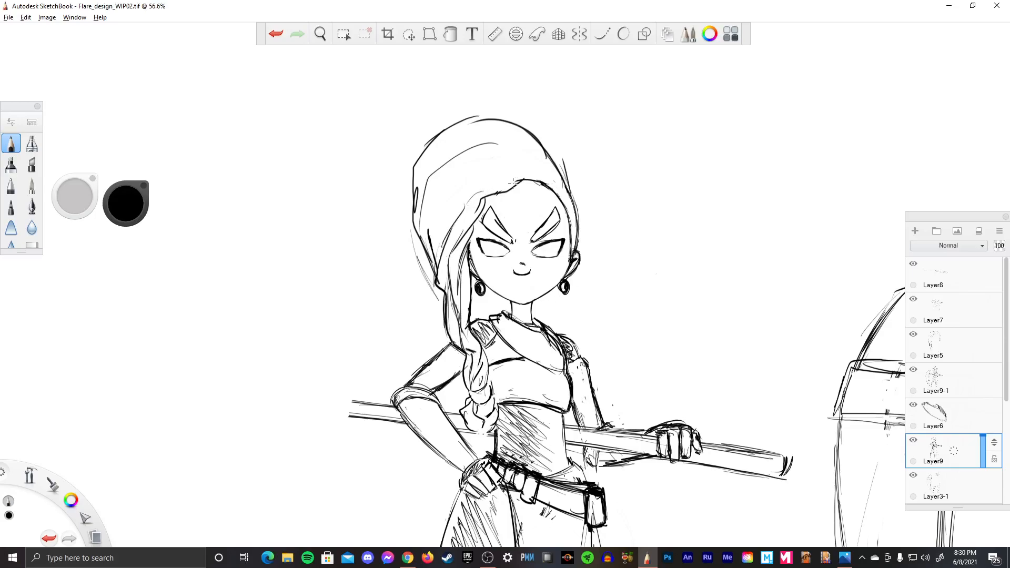
- Draw long curved strands sweeping from above the forehead back and down to where the hair gathers
{"action": "left_click_drag", "start_coordinate": [518, 177], "coordinate": [466, 219]}
{"action": "left_click_drag", "start_coordinate": [526, 173], "coordinate": [485, 182]}
{"action": "left_click_drag", "start_coordinate": [495, 174], "coordinate": [431, 265]}
{"action": "left_click_drag", "start_coordinate": [466, 204], "coordinate": [432, 259]}
{"action": "mouse_move", "coordinate": [551, 161]}
{"action": "left_mouse_down"}
{"action": "mouse_move", "coordinate": [514, 174]}
{"action": "mouse_move", "coordinate": [437, 244]}
{"action": "mouse_move", "coordinate": [436, 276]}
{"action": "mouse_move", "coordinate": [420, 273]}
{"action": "left_mouse_up"}
{"action": "key", "text": "e"}
{"action": "key", "text": "e"}
{"action": "mouse_move", "coordinate": [516, 164]}
{"action": "left_mouse_down"}
{"action": "mouse_move", "coordinate": [452, 204]}
{"action": "mouse_move", "coordinate": [436, 258]}
{"action": "left_mouse_up"}
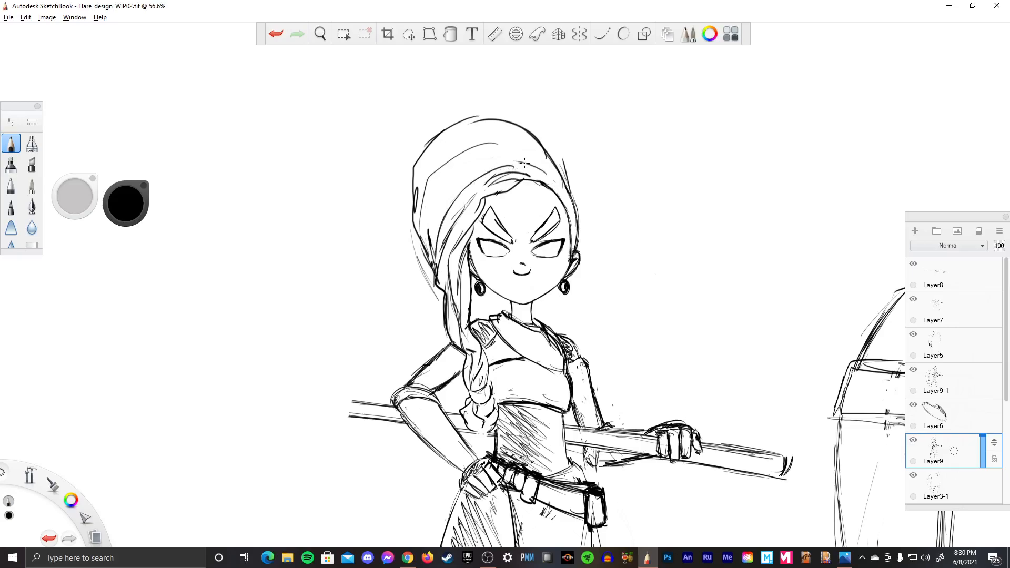
{"action": "mouse_move", "coordinate": [526, 162]}
{"action": "left_mouse_down"}
{"action": "mouse_move", "coordinate": [507, 153]}
{"action": "mouse_move", "coordinate": [461, 176]}
{"action": "mouse_move", "coordinate": [428, 234]}
{"action": "left_mouse_up"}
{"action": "left_click_drag", "start_coordinate": [430, 235], "coordinate": [425, 264]}
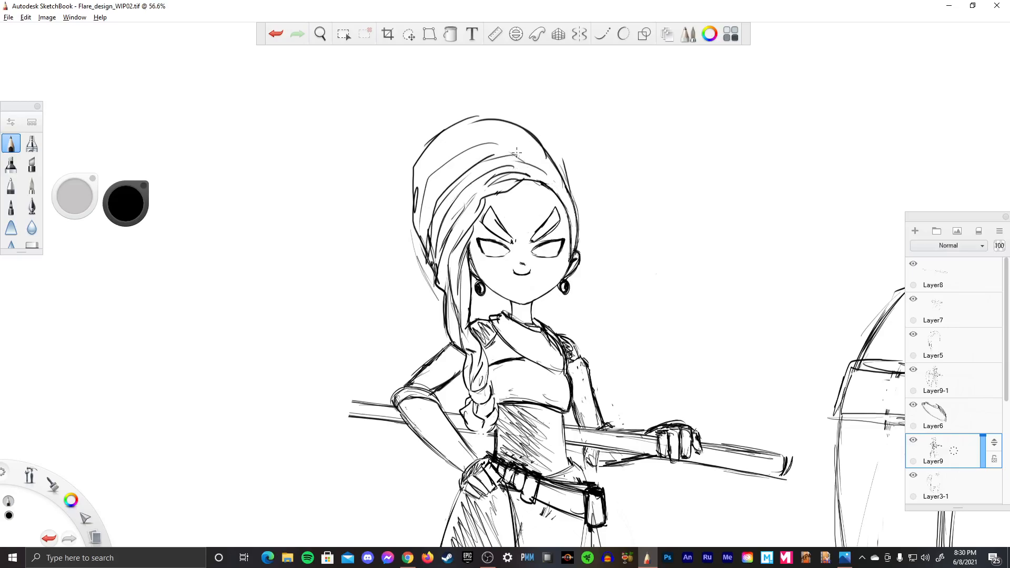
- Fill the upper part of the hair with curved strand lines following the crown and outer edge
{"action": "left_click_drag", "start_coordinate": [468, 168], "coordinate": [418, 210]}
{"action": "left_click_drag", "start_coordinate": [427, 199], "coordinate": [418, 231]}
{"action": "mouse_move", "coordinate": [532, 147]}
{"action": "left_mouse_down"}
{"action": "mouse_move", "coordinate": [452, 160]}
{"action": "mouse_move", "coordinate": [428, 208]}
{"action": "left_mouse_up"}
{"action": "left_click_drag", "start_coordinate": [500, 122], "coordinate": [479, 129]}
{"action": "left_click_drag", "start_coordinate": [421, 175], "coordinate": [490, 120]}
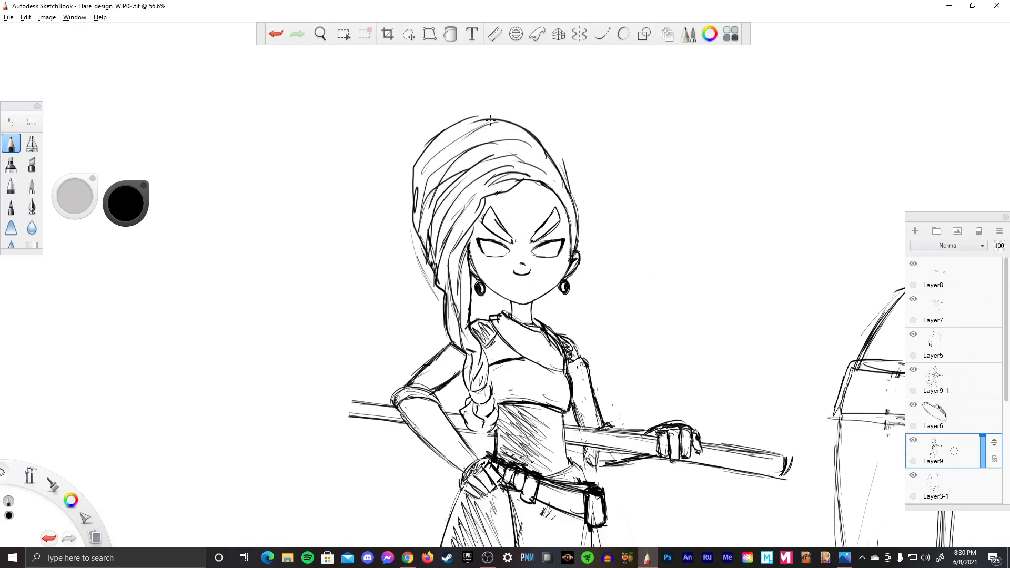
{"action": "left_click_drag", "start_coordinate": [445, 144], "coordinate": [418, 191]}
{"action": "left_click_drag", "start_coordinate": [428, 181], "coordinate": [414, 222]}
- Erase the hair's outermost outline, redraw it closer to the head with sketchy strokes, and add short lines beside the neck
{"action": "key", "text": "e"}
{"action": "mouse_move", "coordinate": [514, 112]}
{"action": "left_mouse_down"}
{"action": "mouse_move", "coordinate": [476, 118]}
{"action": "mouse_move", "coordinate": [416, 184]}
{"action": "mouse_move", "coordinate": [444, 150]}
{"action": "mouse_move", "coordinate": [414, 169]}
{"action": "mouse_move", "coordinate": [413, 247]}
{"action": "mouse_move", "coordinate": [427, 287]}
{"action": "mouse_move", "coordinate": [453, 142]}
{"action": "mouse_move", "coordinate": [510, 129]}
{"action": "mouse_move", "coordinate": [466, 135]}
{"action": "mouse_move", "coordinate": [452, 157]}
{"action": "left_mouse_up"}
{"action": "key", "text": "b"}
{"action": "mouse_move", "coordinate": [495, 129]}
{"action": "left_mouse_down"}
{"action": "mouse_move", "coordinate": [528, 133]}
{"action": "mouse_move", "coordinate": [421, 231]}
{"action": "left_mouse_up"}
{"action": "left_click_drag", "start_coordinate": [441, 172], "coordinate": [421, 257]}
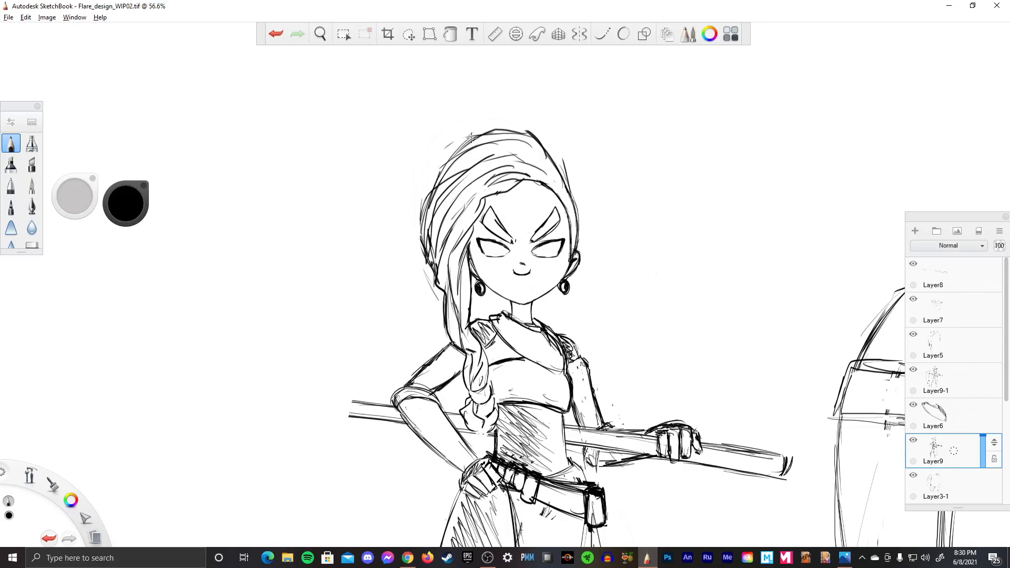
{"action": "left_click_drag", "start_coordinate": [424, 192], "coordinate": [423, 273]}
{"action": "left_click_drag", "start_coordinate": [495, 122], "coordinate": [424, 221]}
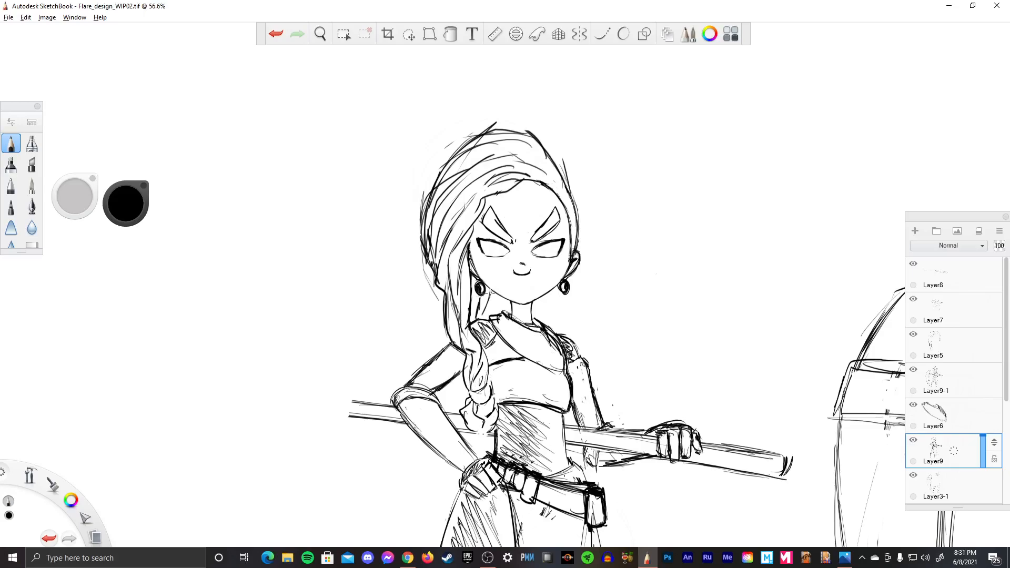
{"action": "mouse_move", "coordinate": [489, 291]}
{"action": "left_mouse_down"}
{"action": "mouse_move", "coordinate": [473, 309]}
{"action": "mouse_move", "coordinate": [485, 318]}
{"action": "left_mouse_up"}
{"action": "key", "text": "space"}
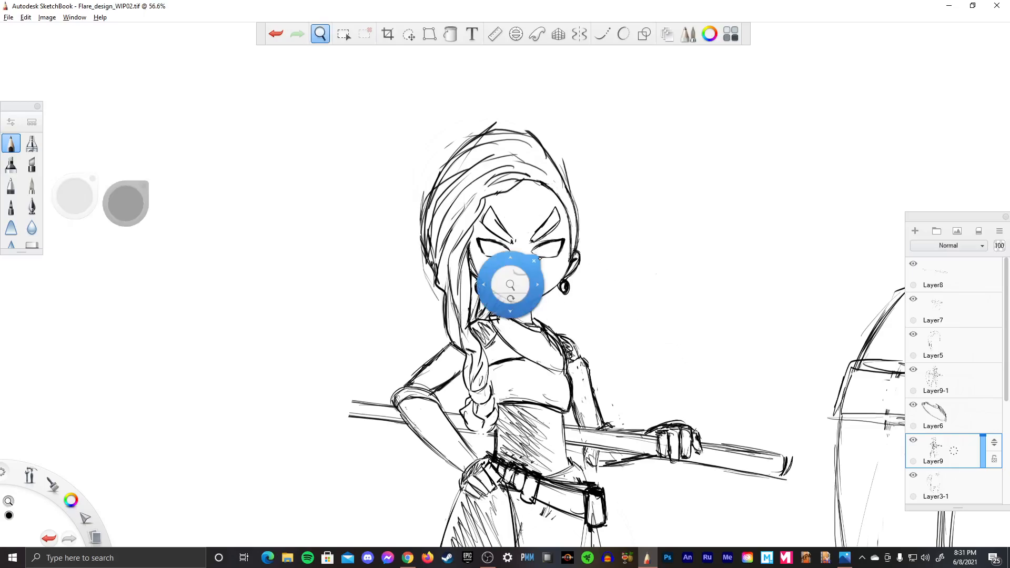
- Erase both existing eyes from the face, including their lower outlines and thick upper lids, leaving the eyebrows
{"action": "mouse_move", "coordinate": [540, 257]}
{"action": "left_mouse_down"}
{"action": "mouse_move", "coordinate": [575, 310]}
{"action": "mouse_move", "coordinate": [540, 338]}
{"action": "left_mouse_up"}
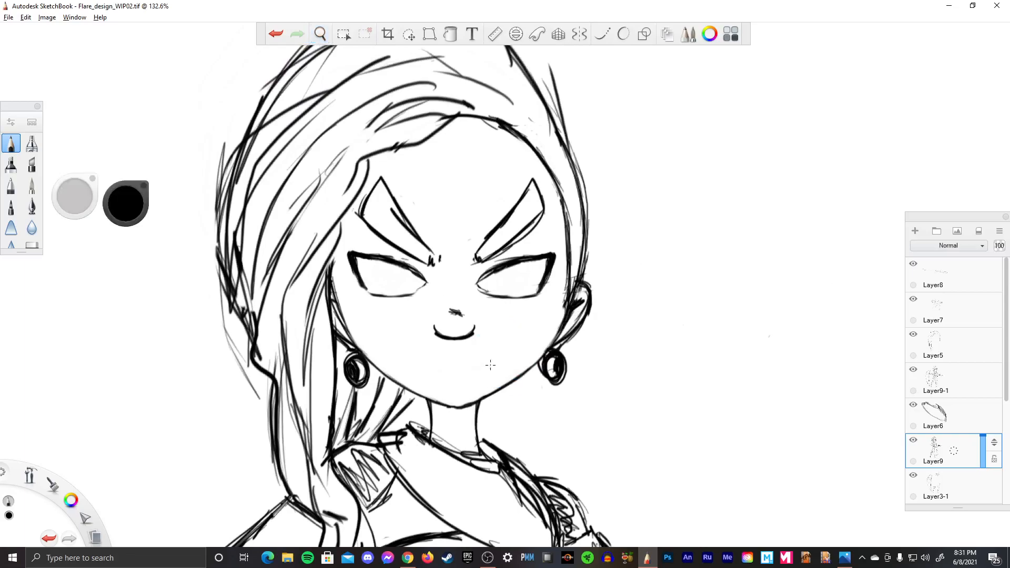
{"action": "key", "text": "e"}
{"action": "mouse_move", "coordinate": [372, 293]}
{"action": "left_mouse_down"}
{"action": "mouse_move", "coordinate": [358, 258]}
{"action": "mouse_move", "coordinate": [429, 295]}
{"action": "mouse_move", "coordinate": [381, 295]}
{"action": "left_mouse_up"}
{"action": "mouse_move", "coordinate": [476, 297]}
{"action": "left_mouse_down"}
{"action": "mouse_move", "coordinate": [526, 284]}
{"action": "mouse_move", "coordinate": [484, 278]}
{"action": "mouse_move", "coordinate": [550, 267]}
{"action": "mouse_move", "coordinate": [547, 255]}
{"action": "left_mouse_up"}
{"action": "left_click_drag", "start_coordinate": [530, 297], "coordinate": [500, 297]}
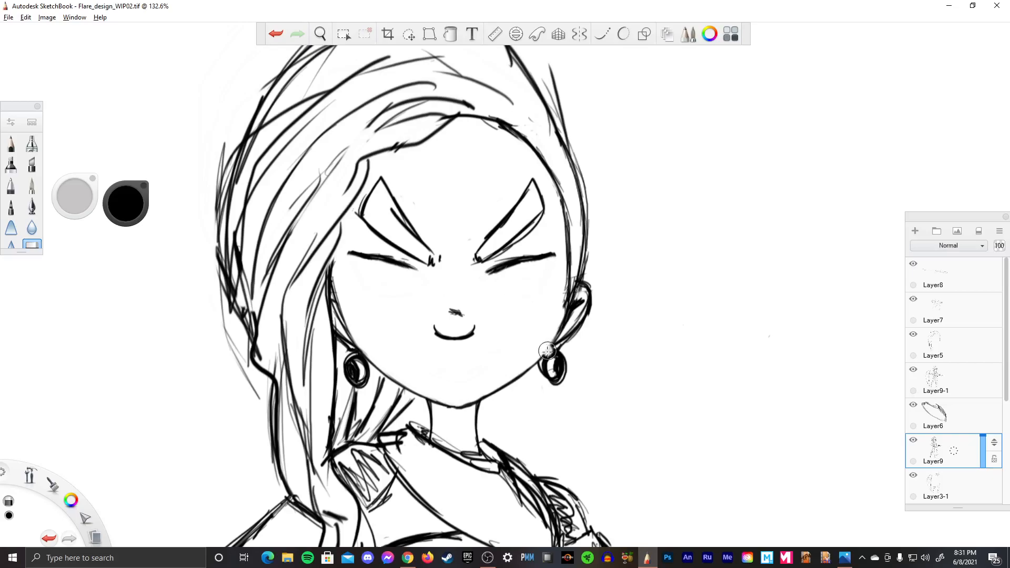
{"action": "left_click_drag", "start_coordinate": [389, 260], "coordinate": [418, 268]}
{"action": "left_click_drag", "start_coordinate": [486, 271], "coordinate": [555, 255]}
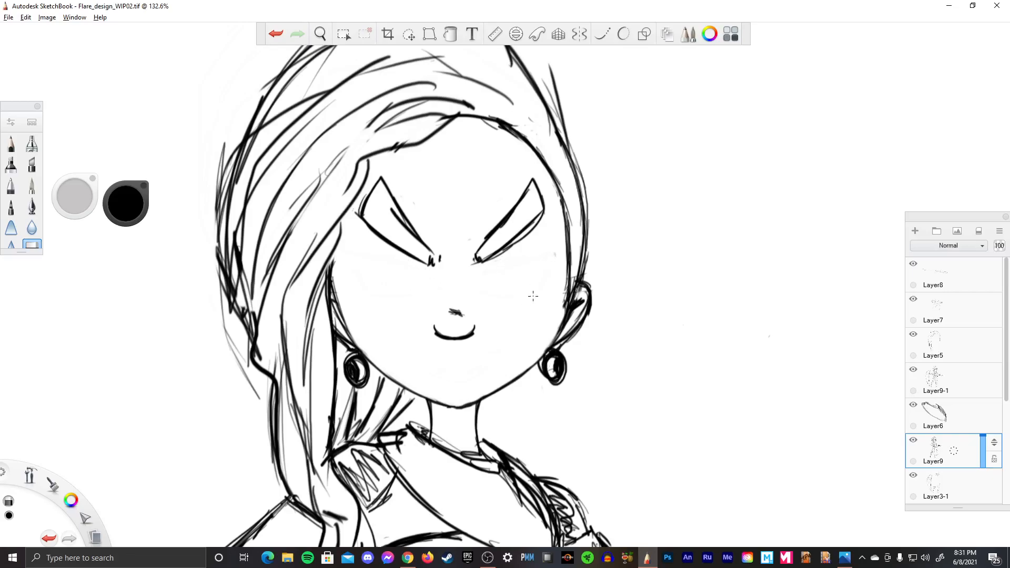
- Switch to Photos and browse the DragonHuntress sketches and finished Flare artwork, examining how the face and eyes are drawn
{"action": "key", "text": "alt+Tab"}
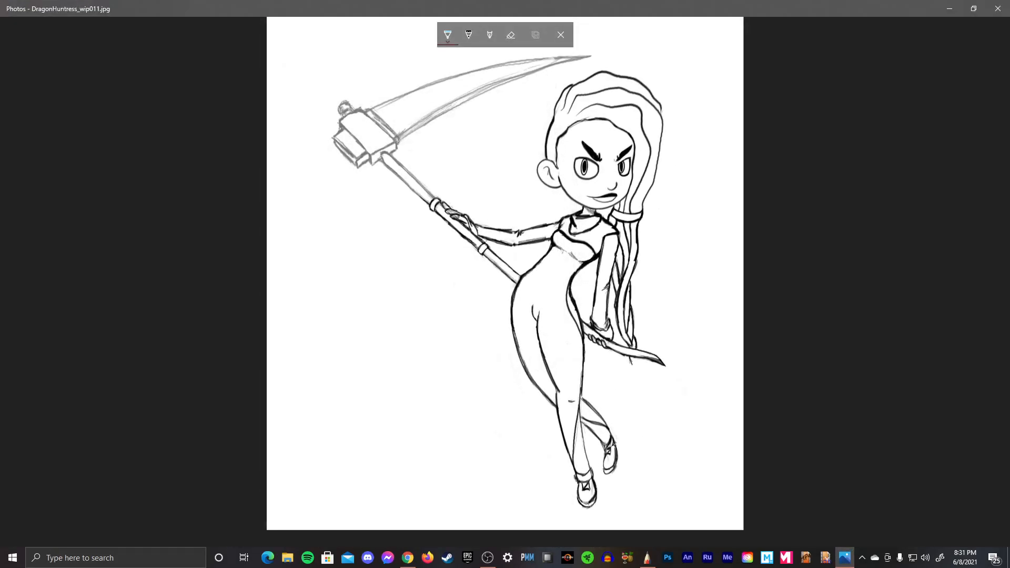
{"action": "key", "text": "Left"}
{"action": "key", "text": "Left"}
{"action": "key", "text": "Left"}
{"action": "key", "text": "Left"}
{"action": "key", "text": "Left"}
{"action": "key", "text": "Left"}
{"action": "key", "text": "Left"}
{"action": "key", "text": "Left"}
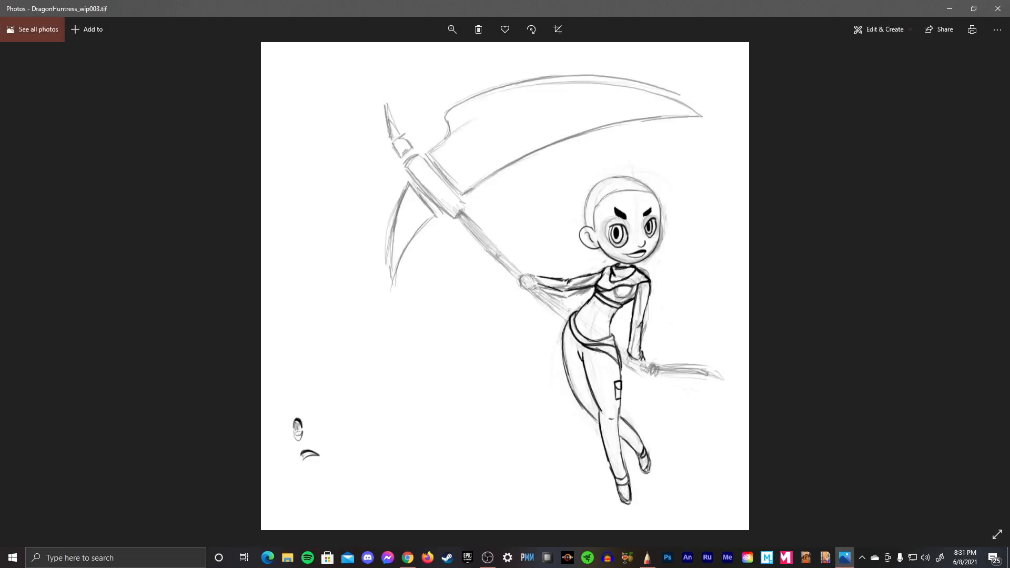
{"action": "key", "text": "Left"}
{"action": "key", "text": "Left"}
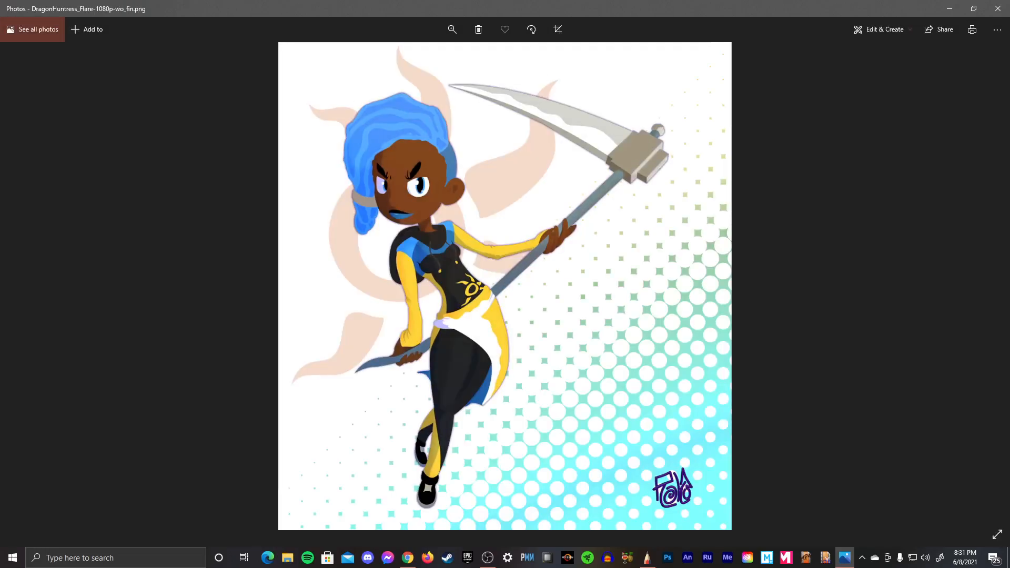
{"action": "key", "text": "Right"}
{"action": "key", "text": "Right"}
{"action": "key", "text": "Right"}
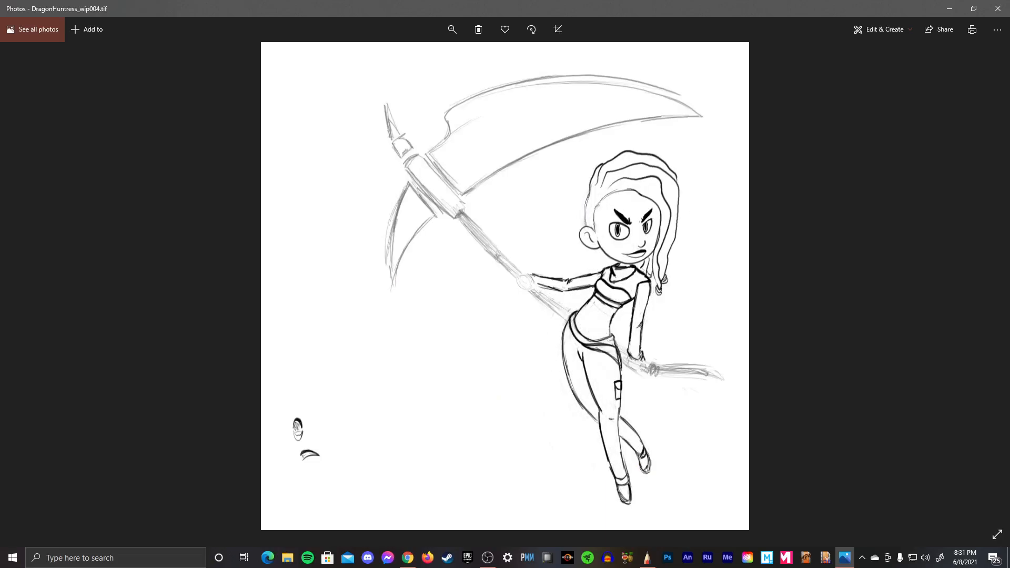
{"action": "key", "text": "alt+Tab"}
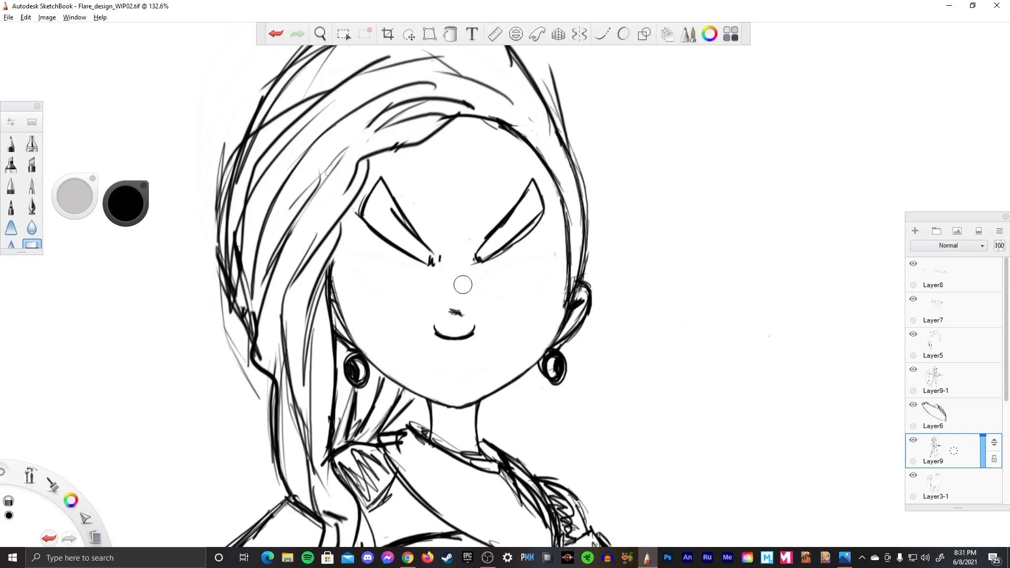
- Enable vertical-axis symmetry for the pencil in SketchBook and place the mirror line through the centre of the face
{"action": "key", "text": "e"}
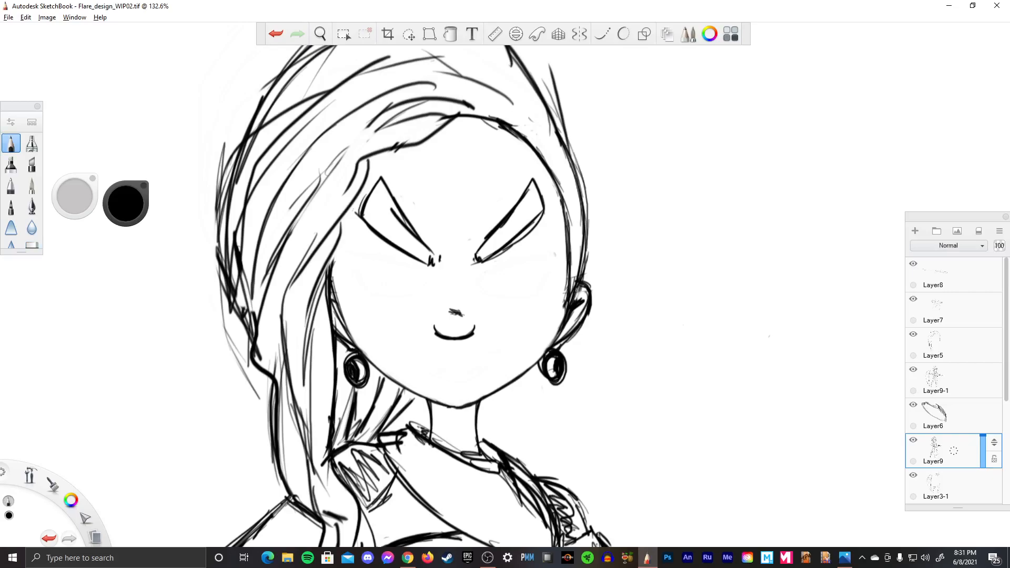
{"action": "left_click", "coordinate": [581, 33]}
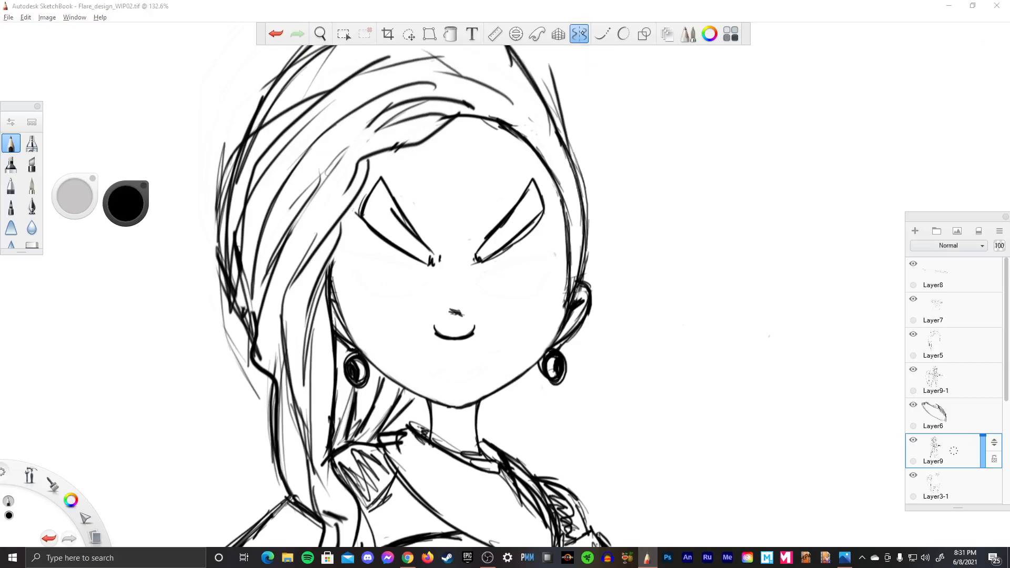
{"action": "left_click", "coordinate": [320, 33]}
{"action": "scroll", "coordinate": [583, 362], "scroll_direction": "down", "scroll_amount": 5}
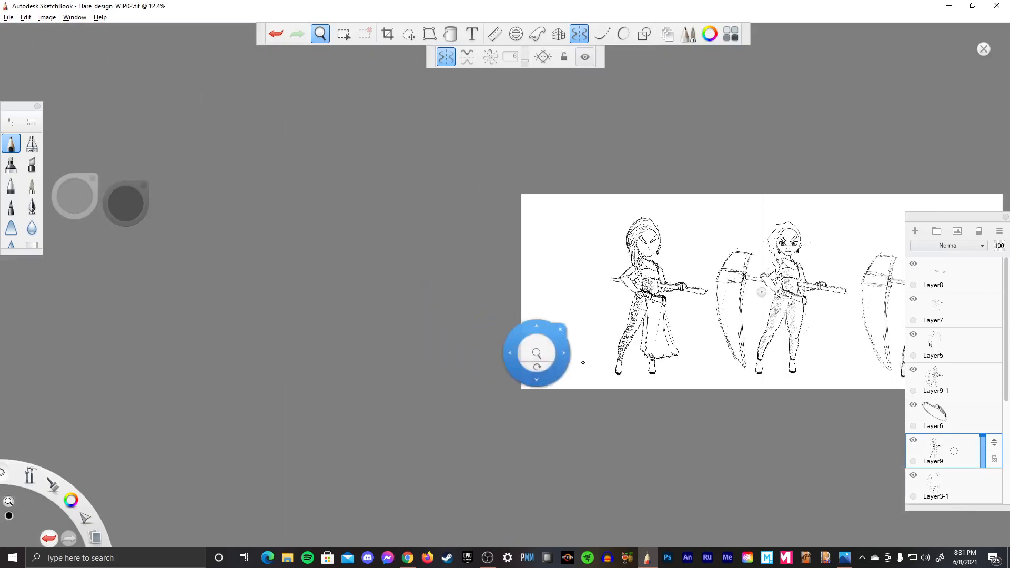
{"action": "mouse_move", "coordinate": [761, 291]}
{"action": "left_mouse_down"}
{"action": "mouse_move", "coordinate": [644, 237]}
{"action": "mouse_move", "coordinate": [812, 264]}
{"action": "mouse_move", "coordinate": [762, 306]}
{"action": "left_mouse_up"}
{"action": "key", "text": "space"}
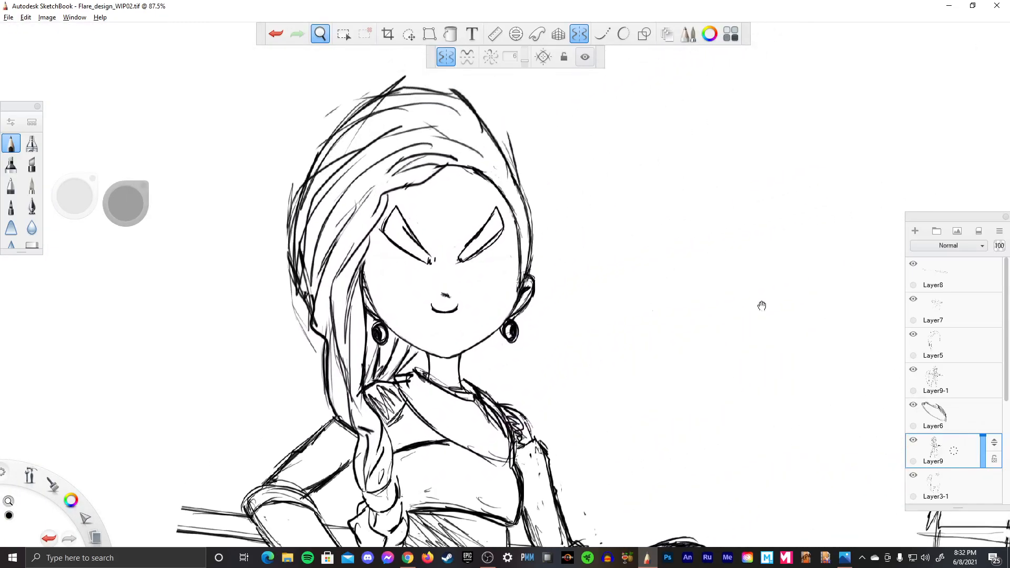
{"action": "key", "text": "space"}
{"action": "left_click_drag", "start_coordinate": [498, 299], "coordinate": [569, 291]}
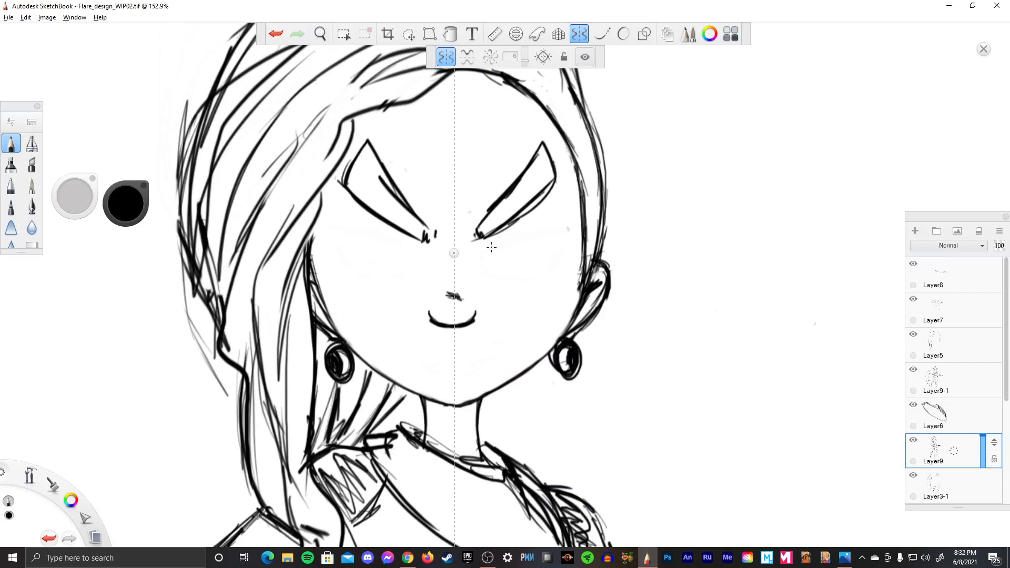
- Draw mirrored eyes below the brows with slanted upper lids and large rounded lower outlines
{"action": "left_click_drag", "start_coordinate": [491, 247], "coordinate": [566, 221]}
{"action": "mouse_move", "coordinate": [506, 241]}
{"action": "left_mouse_down"}
{"action": "mouse_move", "coordinate": [482, 284]}
{"action": "mouse_move", "coordinate": [500, 297]}
{"action": "mouse_move", "coordinate": [559, 248]}
{"action": "mouse_move", "coordinate": [547, 286]}
{"action": "mouse_move", "coordinate": [483, 258]}
{"action": "left_mouse_up"}
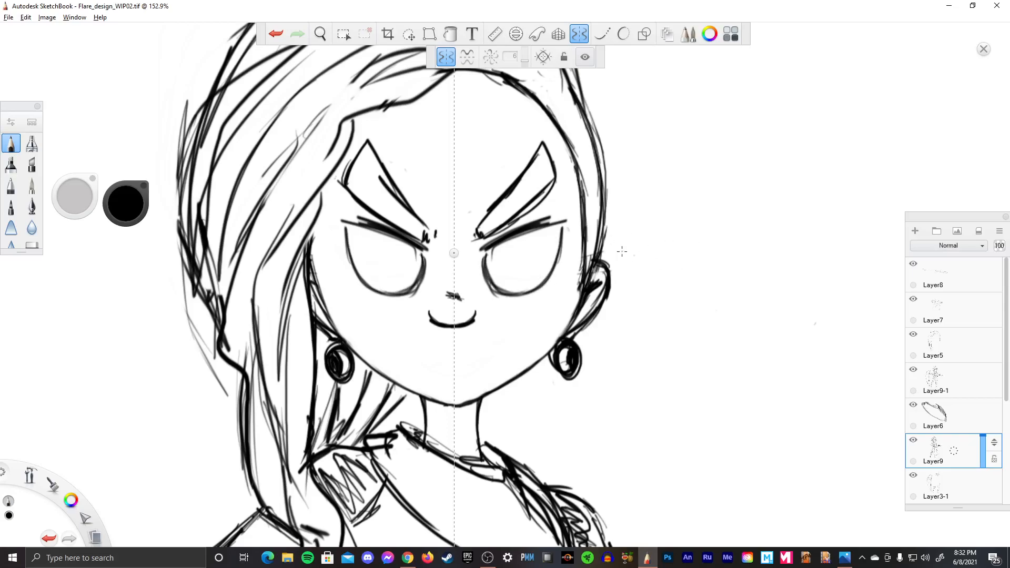
{"action": "left_click_drag", "start_coordinate": [566, 227], "coordinate": [562, 245]}
{"action": "left_click_drag", "start_coordinate": [314, 226], "coordinate": [329, 300]}
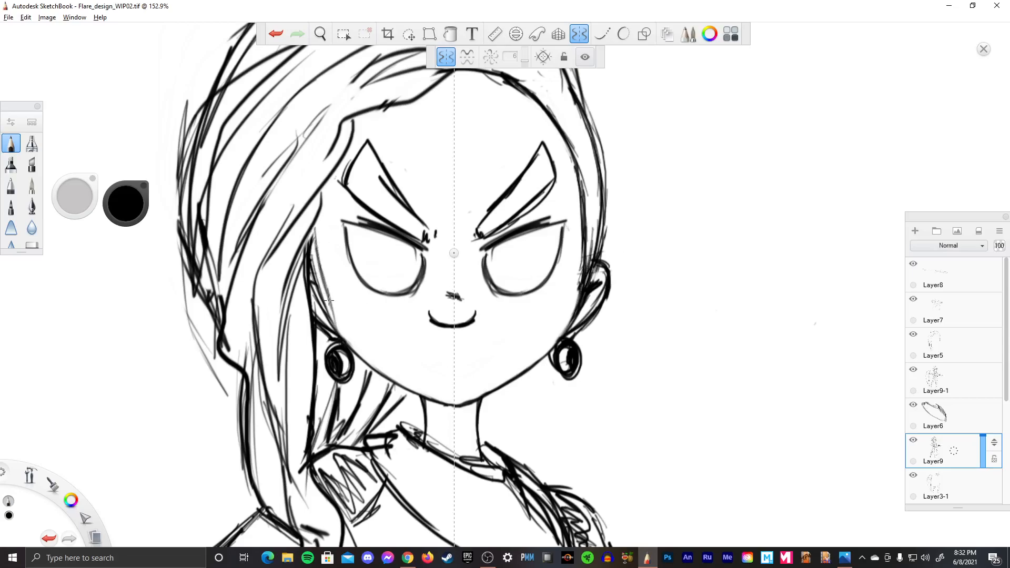
{"action": "left_click_drag", "start_coordinate": [314, 240], "coordinate": [320, 270]}
{"action": "left_click_drag", "start_coordinate": [581, 242], "coordinate": [568, 330]}
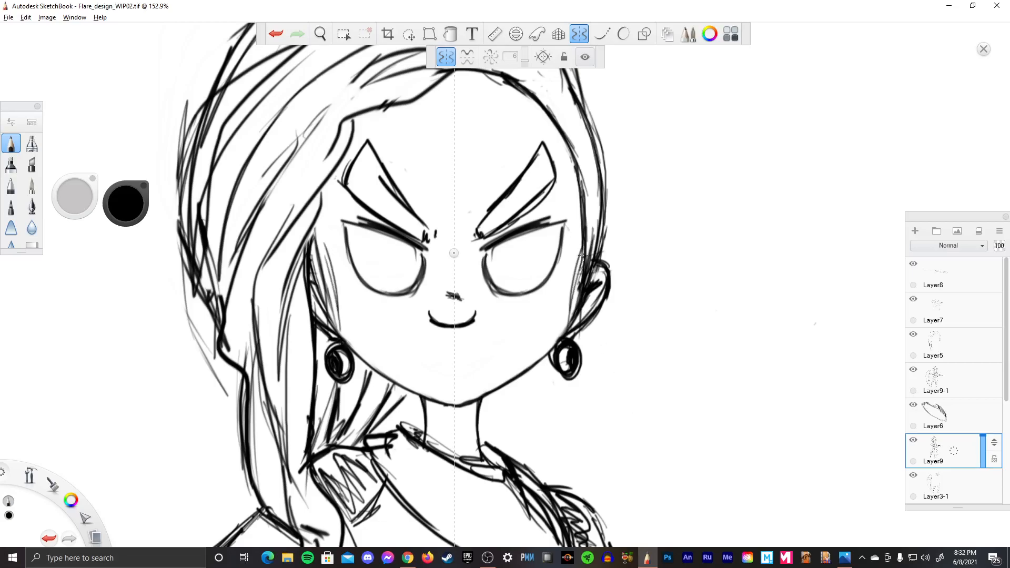
{"action": "left_click_drag", "start_coordinate": [577, 270], "coordinate": [567, 339]}
{"action": "key", "text": "ctrl+z"}
{"action": "key", "text": "ctrl+z"}
{"action": "key", "text": "ctrl+z"}
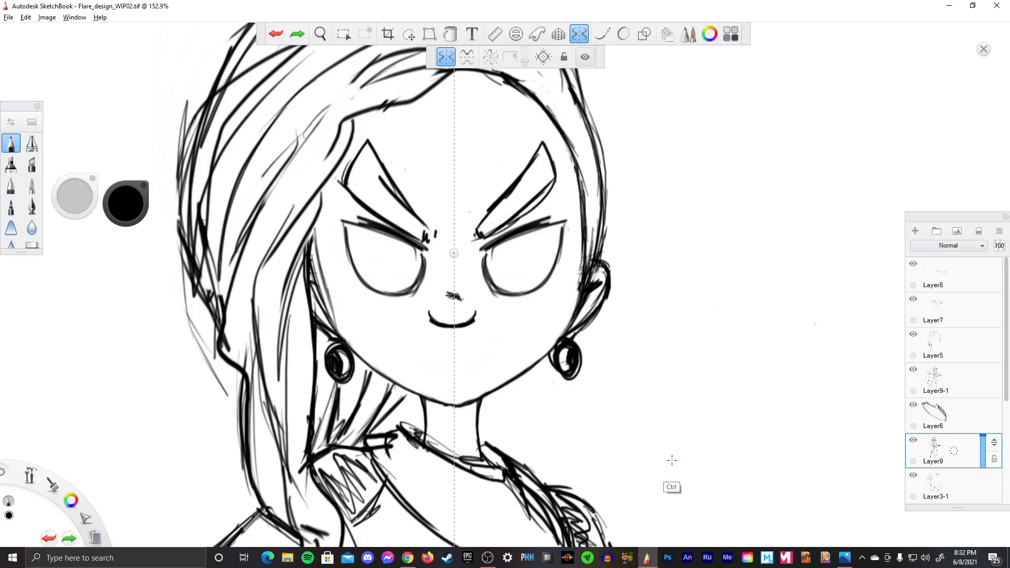
{"action": "key", "text": "ctrl+z"}
{"action": "key", "text": "ctrl+z"}
{"action": "key", "text": "ctrl+z"}
{"action": "key", "text": "ctrl+z"}
{"action": "key", "text": "ctrl+z"}
{"action": "key", "text": "ctrl+z"}
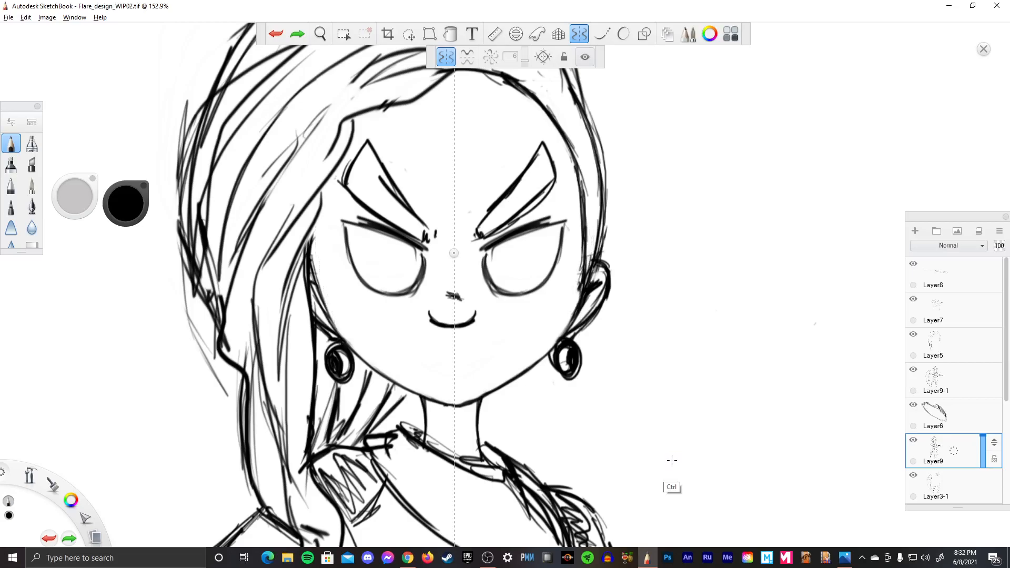
- Turn off symmetry and draw a hair strand along the side of the face, down toward the earring
{"action": "left_click", "coordinate": [445, 57]}
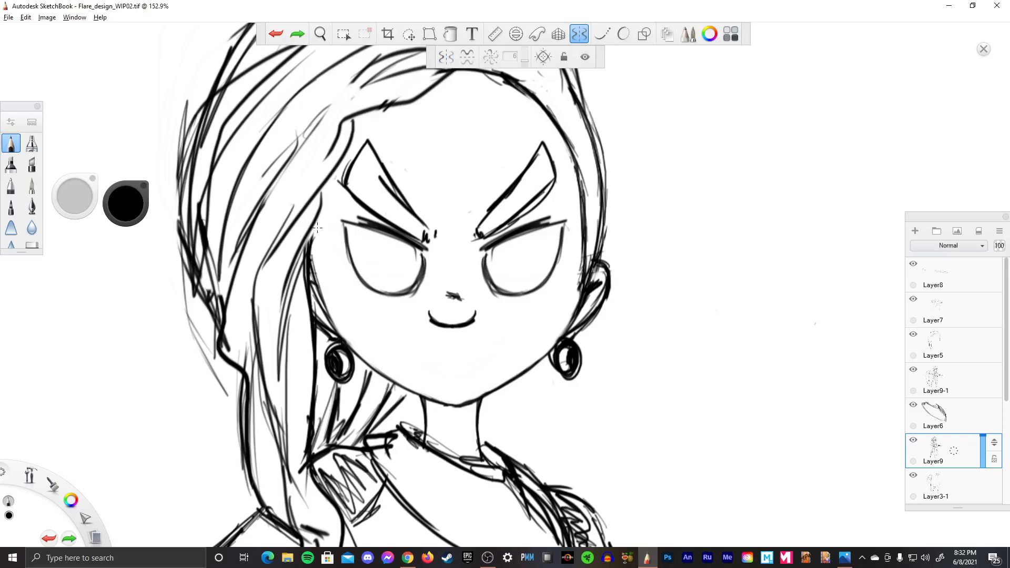
{"action": "mouse_move", "coordinate": [317, 228]}
{"action": "left_mouse_down"}
{"action": "mouse_move", "coordinate": [309, 242]}
{"action": "mouse_move", "coordinate": [321, 225]}
{"action": "mouse_move", "coordinate": [320, 320]}
{"action": "left_mouse_up"}
{"action": "left_click_drag", "start_coordinate": [321, 282], "coordinate": [311, 367]}
- Erase the overlapping lines between the hanging hair and the cheek, and redraw the strand's edge down to the earring
{"action": "key", "text": "e"}
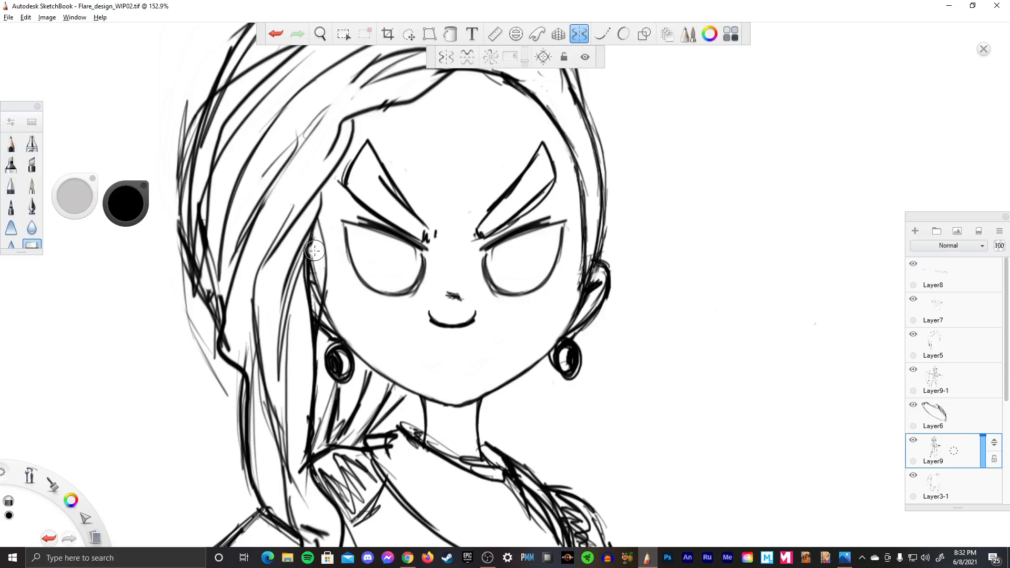
{"action": "left_click_drag", "start_coordinate": [314, 251], "coordinate": [316, 316]}
{"action": "left_click_drag", "start_coordinate": [318, 276], "coordinate": [321, 337]}
{"action": "mouse_move", "coordinate": [329, 294]}
{"action": "left_mouse_down"}
{"action": "mouse_move", "coordinate": [326, 336]}
{"action": "mouse_move", "coordinate": [336, 340]}
{"action": "left_mouse_up"}
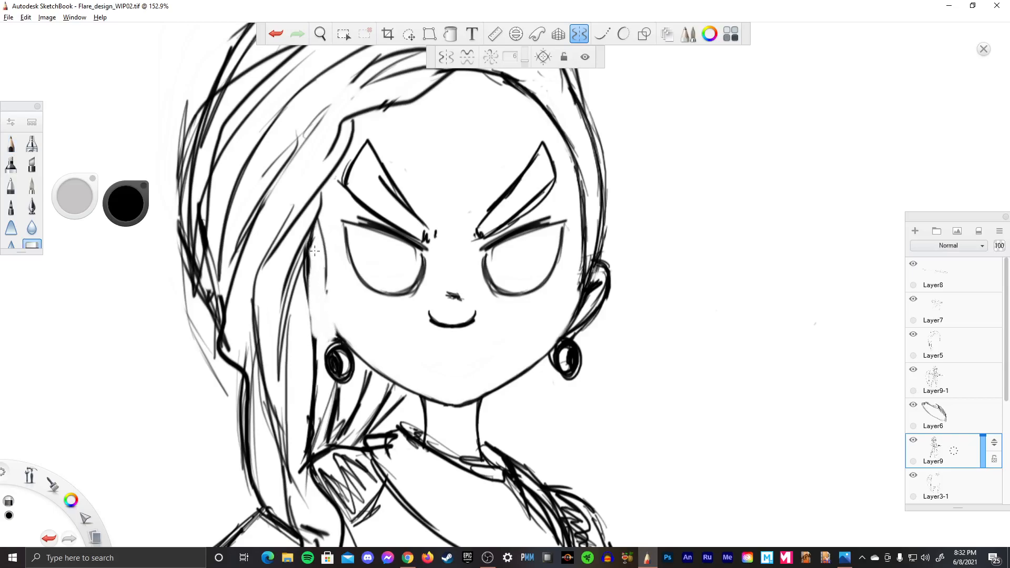
{"action": "key", "text": "e"}
{"action": "mouse_move", "coordinate": [330, 237]}
{"action": "left_mouse_down"}
{"action": "mouse_move", "coordinate": [307, 281]}
{"action": "mouse_move", "coordinate": [307, 312]}
{"action": "mouse_move", "coordinate": [314, 231]}
{"action": "mouse_move", "coordinate": [322, 342]}
{"action": "left_mouse_up"}
{"action": "mouse_move", "coordinate": [329, 294]}
{"action": "left_mouse_down"}
{"action": "mouse_move", "coordinate": [316, 222]}
{"action": "mouse_move", "coordinate": [338, 334]}
{"action": "mouse_move", "coordinate": [333, 326]}
{"action": "mouse_move", "coordinate": [331, 339]}
{"action": "mouse_move", "coordinate": [326, 320]}
{"action": "mouse_move", "coordinate": [316, 365]}
{"action": "left_mouse_up"}
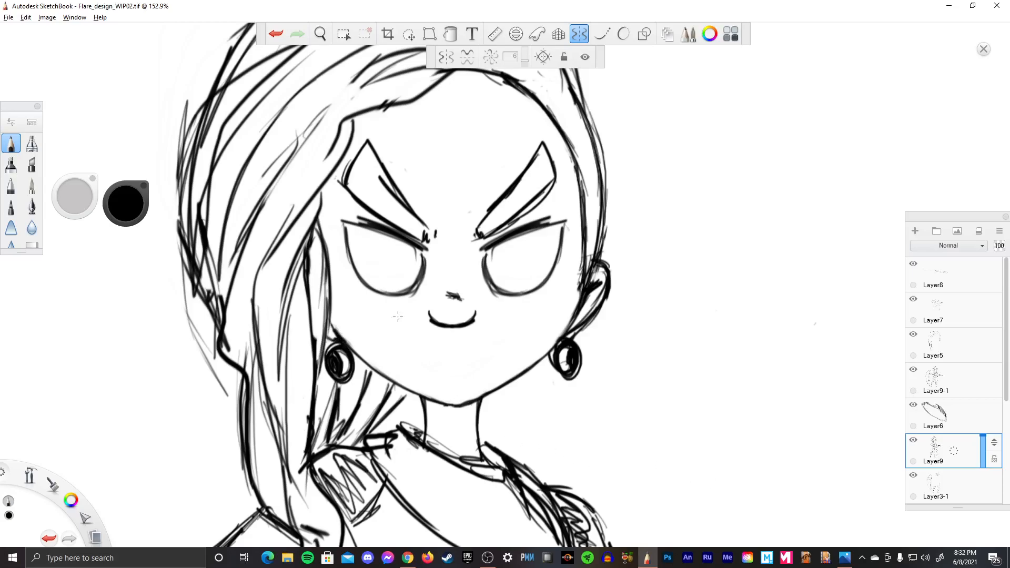
- Try narrow vertical slit pupils in both eyes and undo them
{"action": "mouse_move", "coordinate": [381, 284]}
{"action": "left_mouse_down"}
{"action": "mouse_move", "coordinate": [380, 239]}
{"action": "mouse_move", "coordinate": [383, 283]}
{"action": "left_mouse_up"}
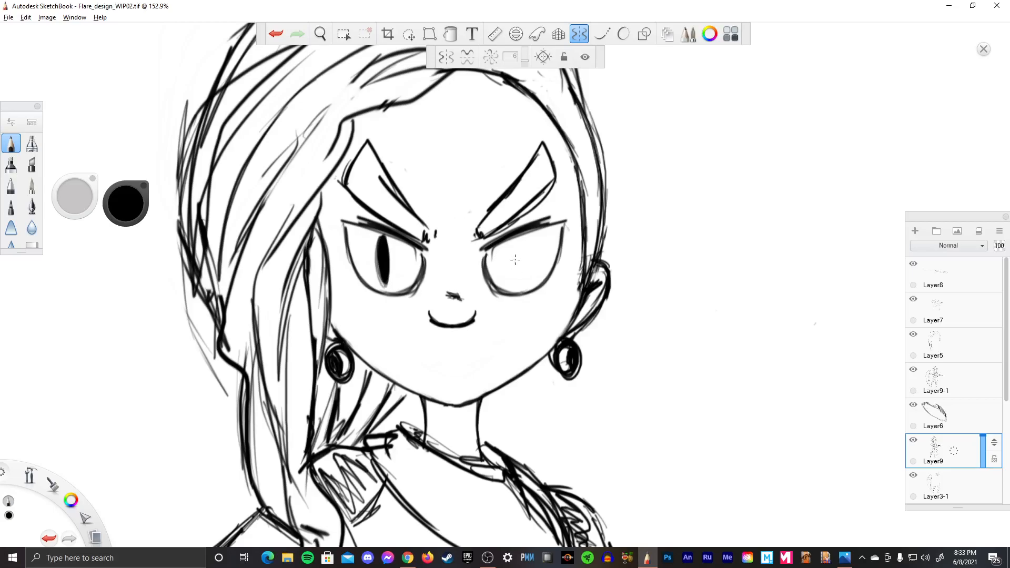
{"action": "mouse_move", "coordinate": [515, 259]}
{"action": "left_mouse_down"}
{"action": "mouse_move", "coordinate": [518, 244]}
{"action": "mouse_move", "coordinate": [519, 278]}
{"action": "mouse_move", "coordinate": [517, 238]}
{"action": "mouse_move", "coordinate": [522, 277]}
{"action": "left_mouse_up"}
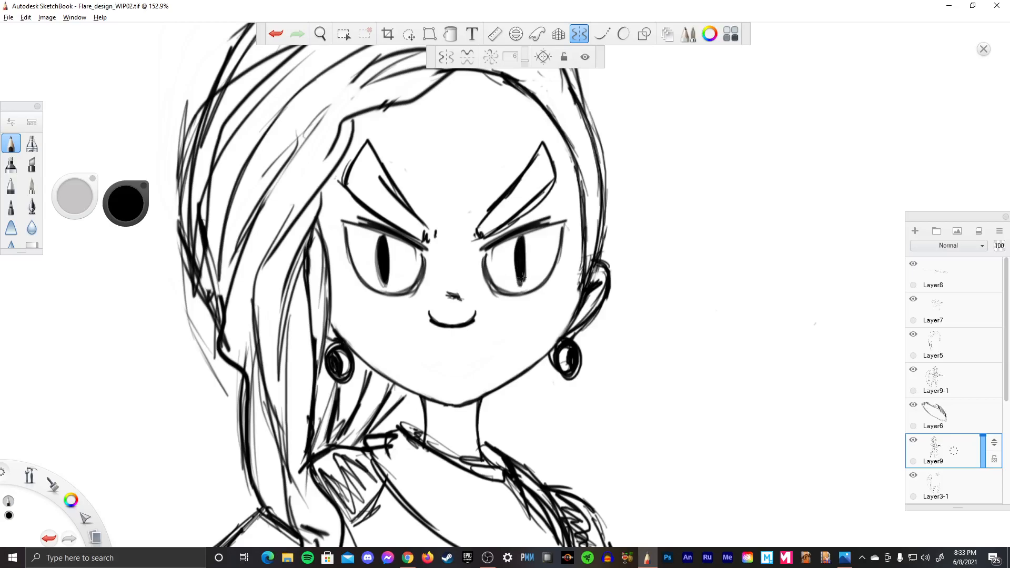
{"action": "key", "text": "ctrl+z"}
{"action": "key", "text": "ctrl+z"}
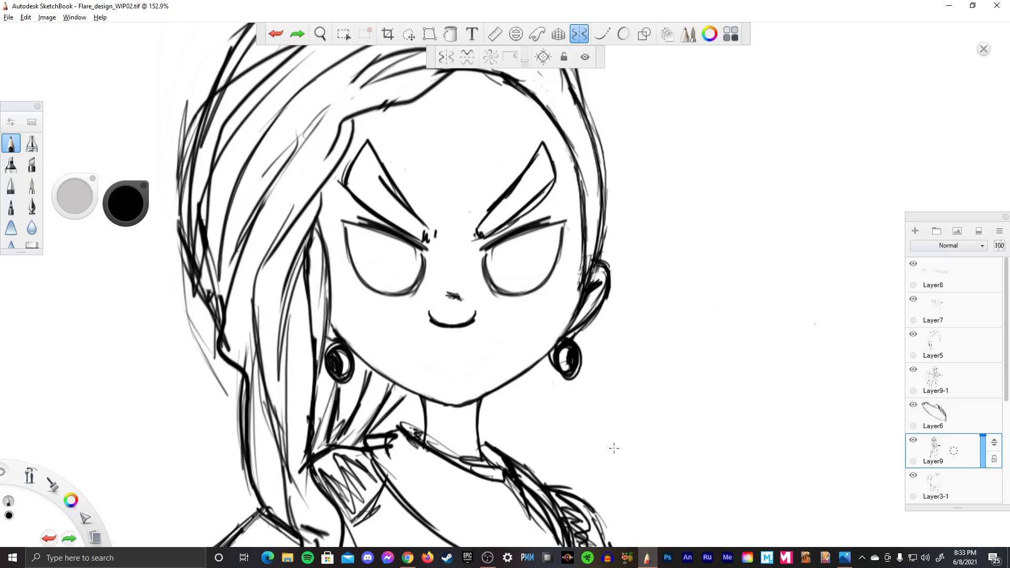
- Erase both large angular eyebrows above the new eyes
{"action": "key", "text": "e"}
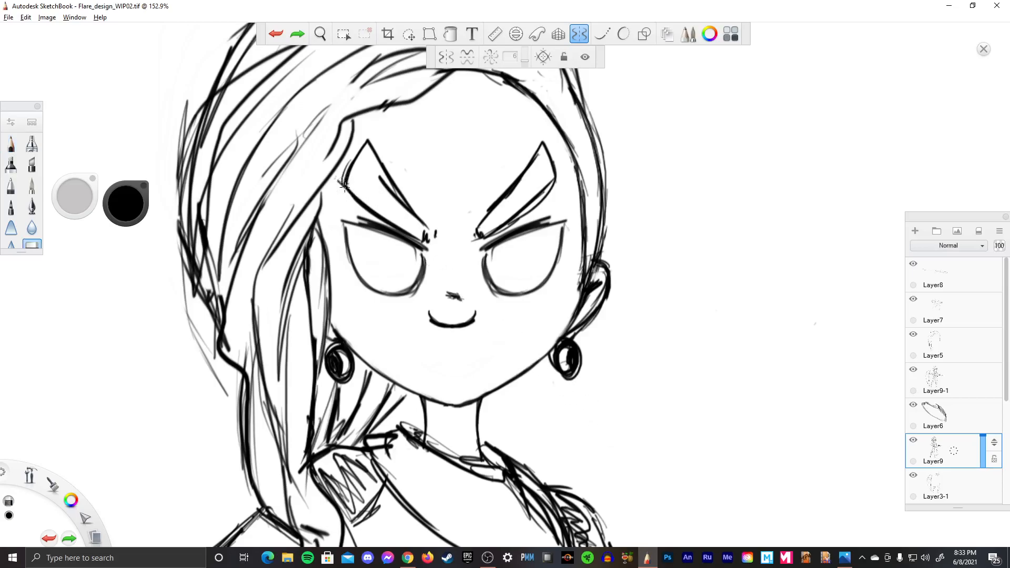
{"action": "mouse_move", "coordinate": [345, 184]}
{"action": "left_mouse_down"}
{"action": "mouse_move", "coordinate": [426, 237]}
{"action": "mouse_move", "coordinate": [344, 188]}
{"action": "left_mouse_up"}
{"action": "mouse_move", "coordinate": [492, 192]}
{"action": "left_mouse_down"}
{"action": "mouse_move", "coordinate": [505, 231]}
{"action": "mouse_move", "coordinate": [489, 242]}
{"action": "mouse_move", "coordinate": [541, 157]}
{"action": "mouse_move", "coordinate": [530, 208]}
{"action": "left_mouse_up"}
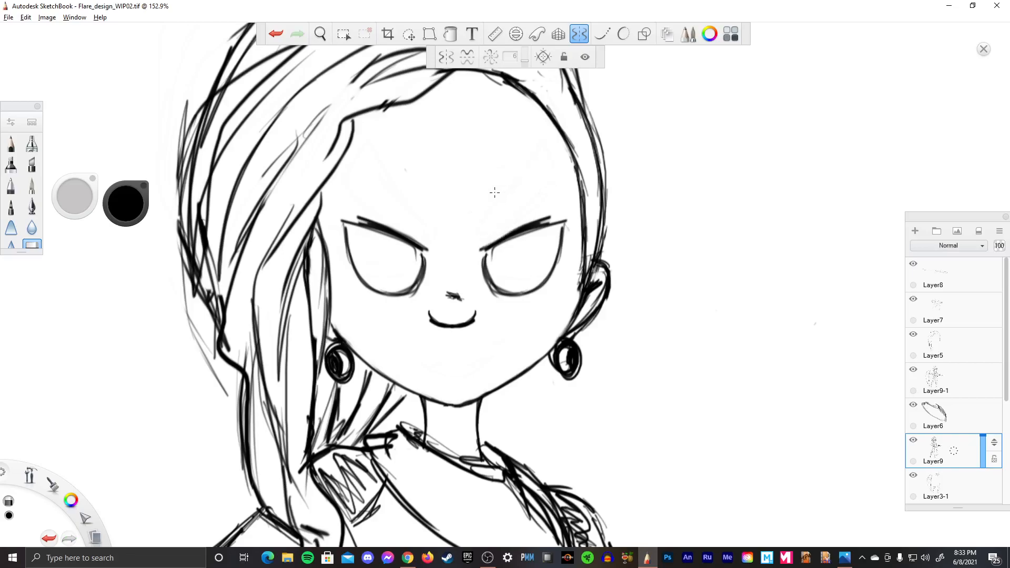
- Lasso both eyes together and move them slightly higher on the face
{"action": "key", "text": "e"}
{"action": "key", "text": "m"}
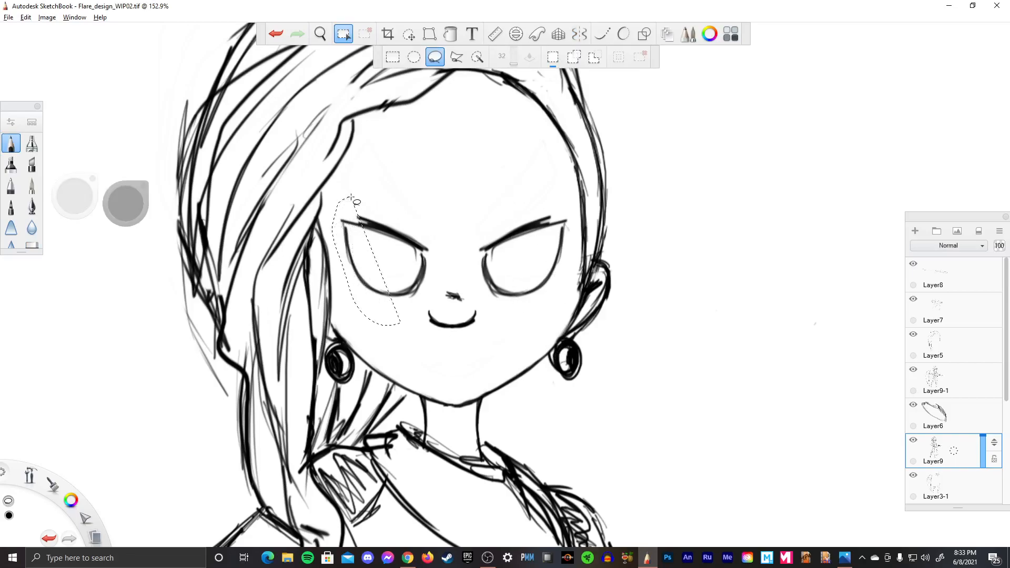
{"action": "mouse_move", "coordinate": [439, 274]}
{"action": "left_mouse_down"}
{"action": "mouse_move", "coordinate": [467, 272]}
{"action": "mouse_move", "coordinate": [510, 312]}
{"action": "mouse_move", "coordinate": [540, 302]}
{"action": "left_mouse_up"}
{"action": "mouse_move", "coordinate": [351, 197]}
{"action": "left_mouse_down"}
{"action": "mouse_move", "coordinate": [557, 190]}
{"action": "mouse_move", "coordinate": [572, 234]}
{"action": "left_mouse_up"}
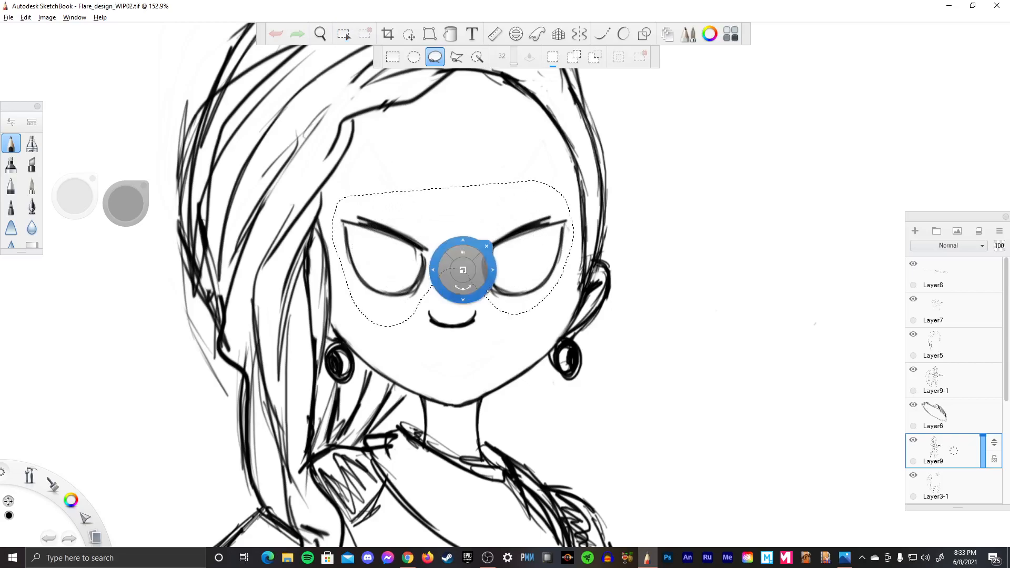
{"action": "left_click_drag", "start_coordinate": [488, 291], "coordinate": [489, 290]}
{"action": "left_click", "coordinate": [502, 223]}
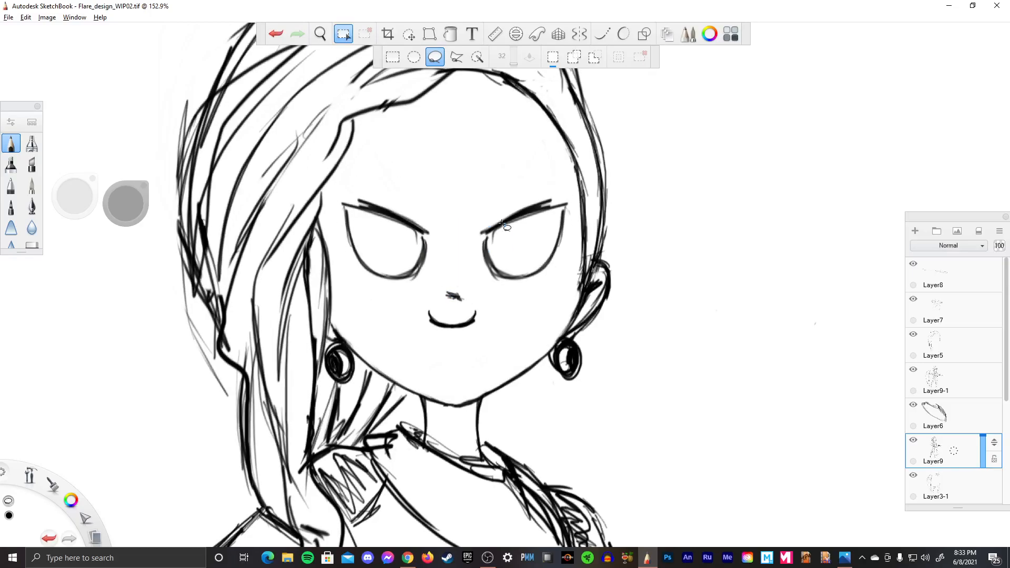
{"action": "key", "text": "b"}
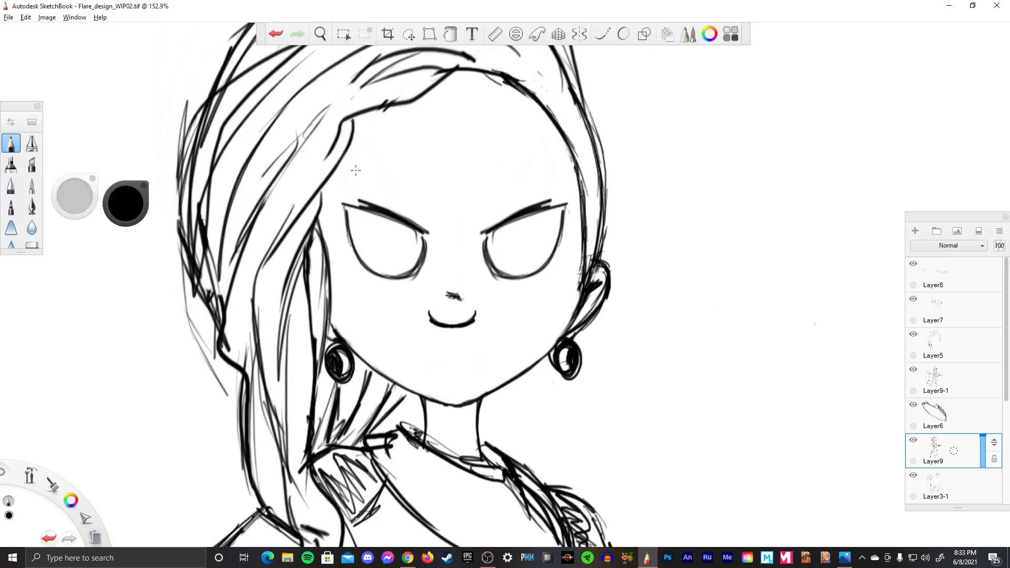
- Try straight angled eyebrow lines above the eye nearest the hanging hair and undo them
{"action": "key", "text": "space"}
{"action": "scroll", "coordinate": [494, 315], "scroll_direction": "down", "scroll_amount": 6}
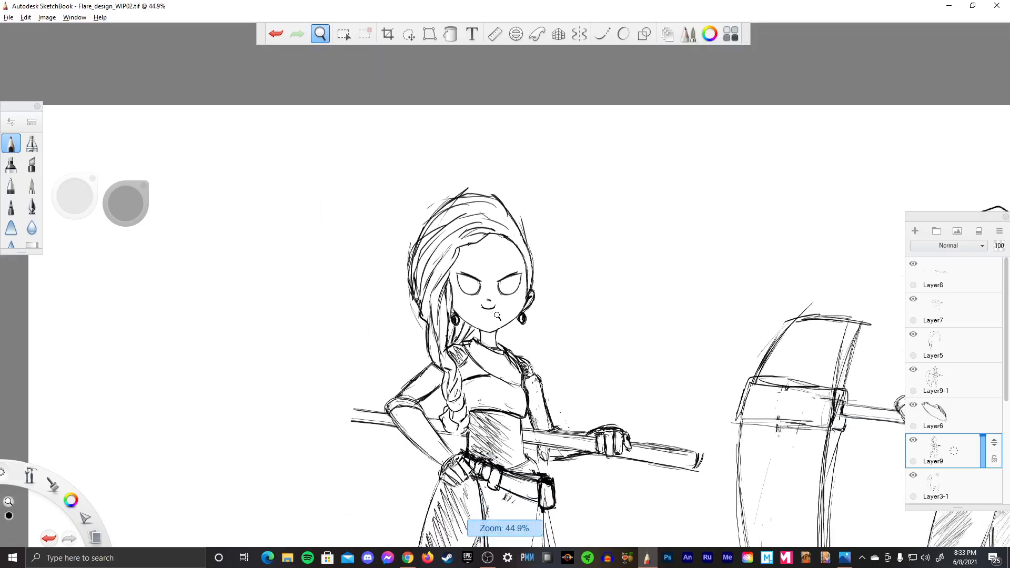
{"action": "scroll", "coordinate": [498, 316], "scroll_direction": "up", "scroll_amount": 3}
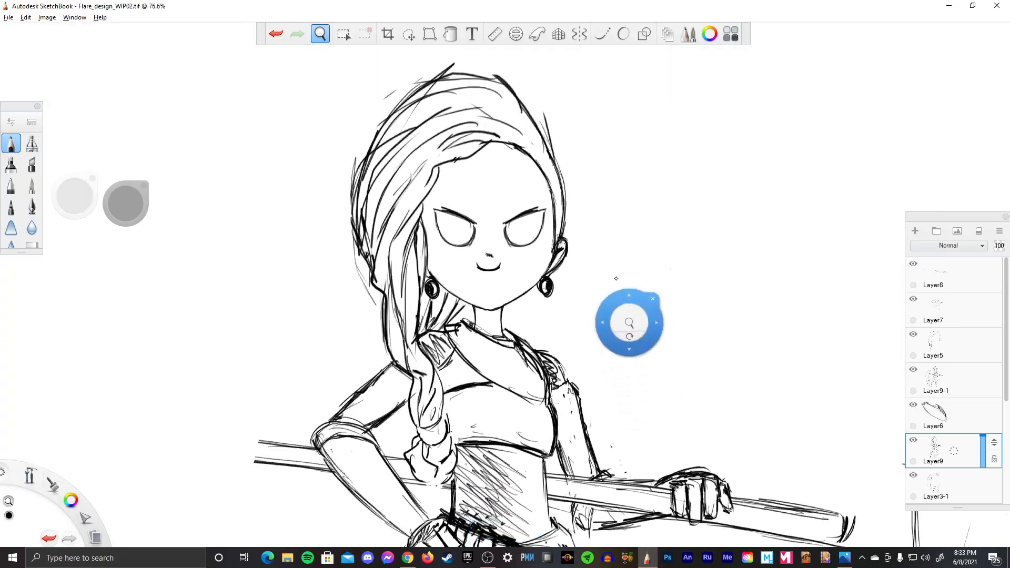
{"action": "scroll", "coordinate": [616, 278], "scroll_direction": "up", "scroll_amount": 3}
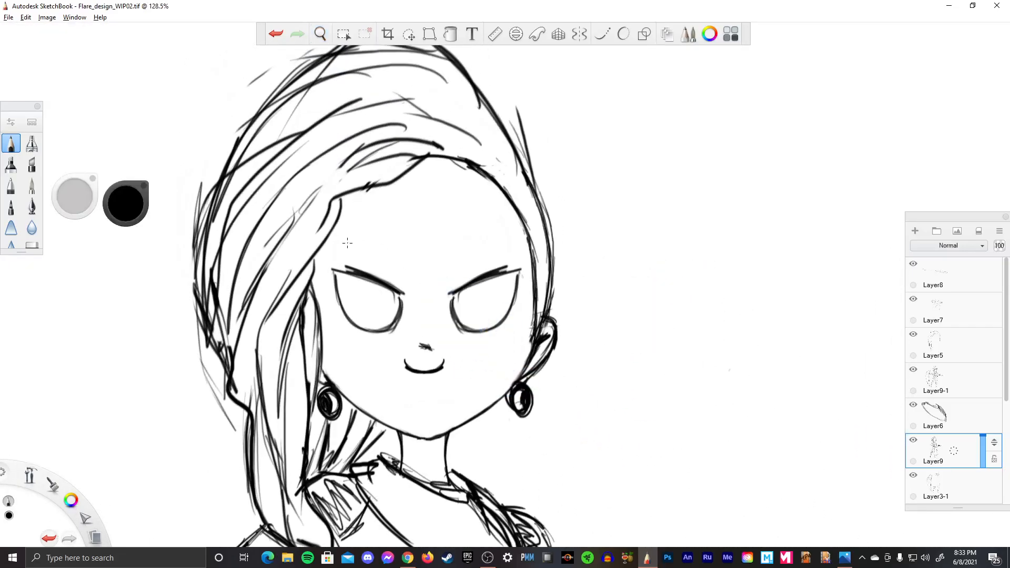
{"action": "left_click_drag", "start_coordinate": [342, 238], "coordinate": [396, 276]}
{"action": "left_click_drag", "start_coordinate": [337, 218], "coordinate": [410, 271]}
{"action": "key", "text": "ctrl+z"}
{"action": "key", "text": "ctrl+z"}
{"action": "key", "text": "ctrl+z"}
{"action": "key", "text": "ctrl+z"}
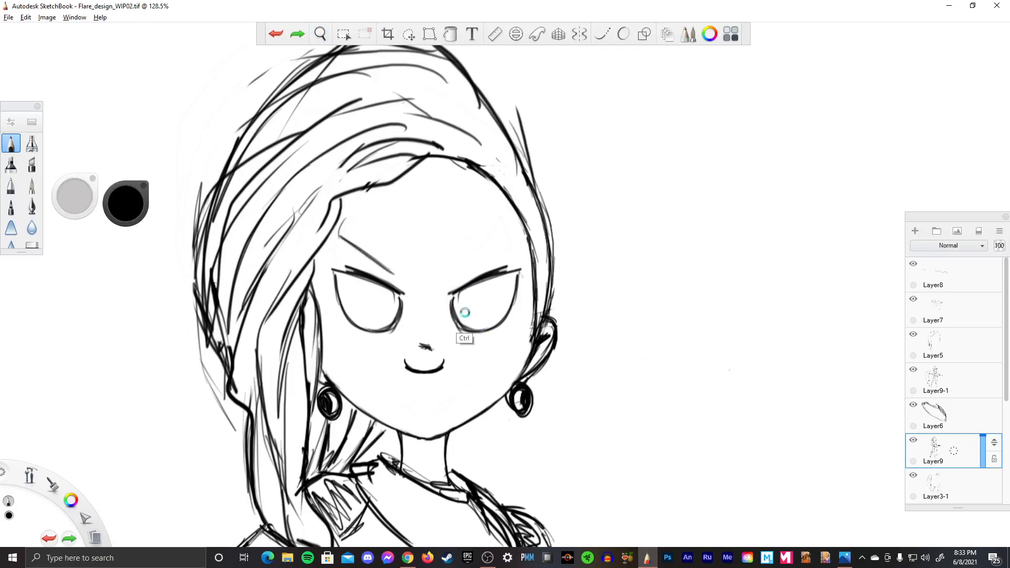
- Draw a thick curved eyebrow outline slanting down toward the nose above the eye nearest the hanging hair
{"action": "mouse_move", "coordinate": [335, 247]}
{"action": "left_mouse_down"}
{"action": "mouse_move", "coordinate": [398, 270]}
{"action": "mouse_move", "coordinate": [391, 265]}
{"action": "left_mouse_up"}
{"action": "mouse_move", "coordinate": [339, 252]}
{"action": "left_mouse_down"}
{"action": "mouse_move", "coordinate": [332, 239]}
{"action": "mouse_move", "coordinate": [344, 230]}
{"action": "mouse_move", "coordinate": [392, 239]}
{"action": "left_mouse_up"}
{"action": "mouse_move", "coordinate": [376, 234]}
{"action": "left_mouse_down"}
{"action": "mouse_move", "coordinate": [360, 231]}
{"action": "mouse_move", "coordinate": [413, 267]}
{"action": "mouse_move", "coordinate": [412, 278]}
{"action": "mouse_move", "coordinate": [393, 250]}
{"action": "left_mouse_up"}
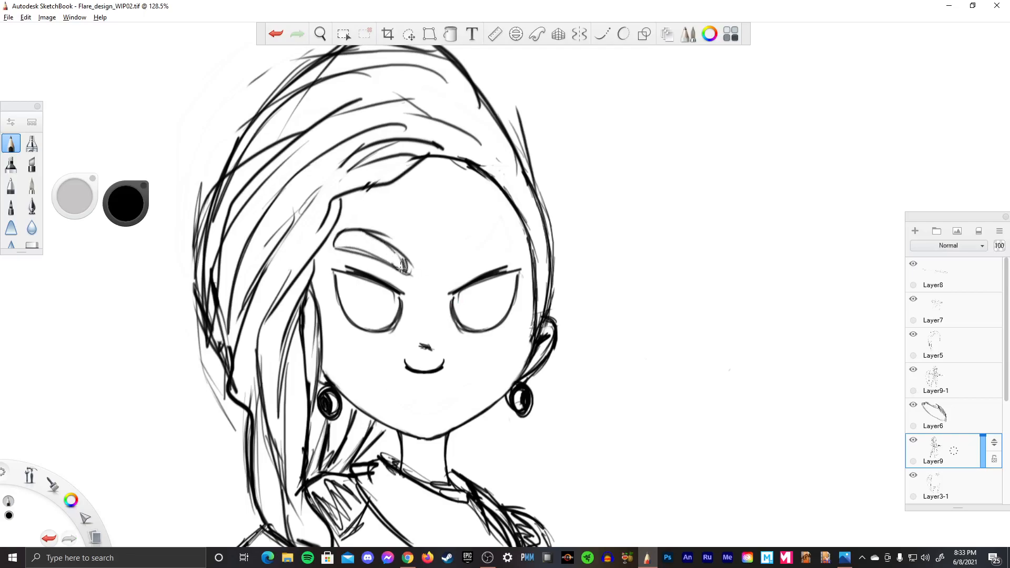
{"action": "key", "text": "e"}
{"action": "key", "text": "e"}
{"action": "left_click_drag", "start_coordinate": [406, 272], "coordinate": [396, 259]}
- Draw a matching slanted eyebrow outline above the other eye and touch up the first eyebrow's inner end
{"action": "left_click_drag", "start_coordinate": [445, 276], "coordinate": [502, 248]}
{"action": "mouse_move", "coordinate": [449, 269]}
{"action": "left_mouse_down"}
{"action": "mouse_move", "coordinate": [457, 242]}
{"action": "mouse_move", "coordinate": [478, 233]}
{"action": "mouse_move", "coordinate": [465, 242]}
{"action": "mouse_move", "coordinate": [512, 245]}
{"action": "left_mouse_up"}
{"action": "left_click_drag", "start_coordinate": [451, 253], "coordinate": [458, 265]}
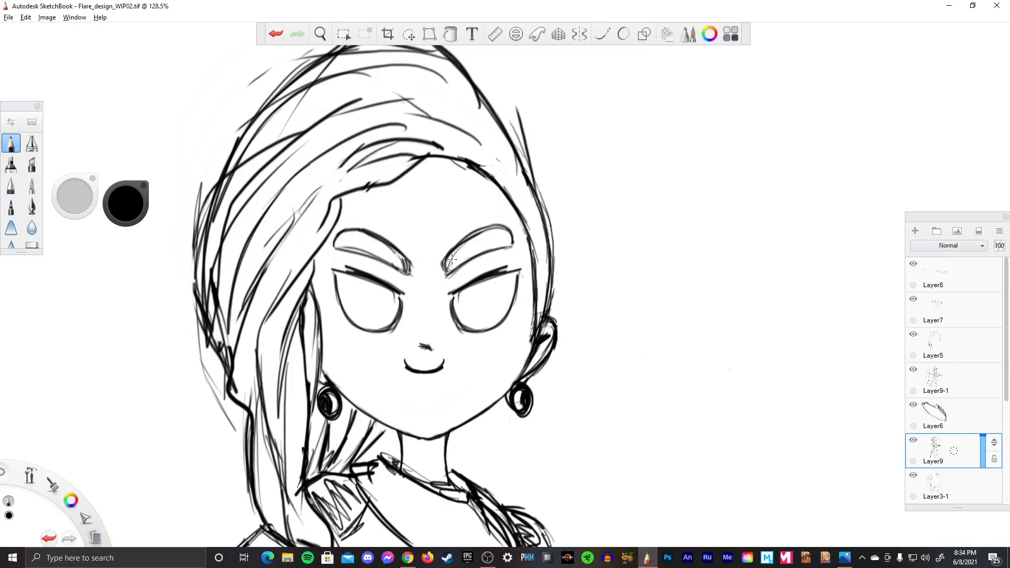
{"action": "left_click_drag", "start_coordinate": [408, 272], "coordinate": [380, 259]}
- Draw irises with solid black pupils in both eyes, glancing sideways away from the hanging hair
{"action": "mouse_move", "coordinate": [369, 279]}
{"action": "left_mouse_down"}
{"action": "mouse_move", "coordinate": [380, 319]}
{"action": "mouse_move", "coordinate": [369, 287]}
{"action": "mouse_move", "coordinate": [382, 315]}
{"action": "mouse_move", "coordinate": [382, 288]}
{"action": "mouse_move", "coordinate": [388, 293]}
{"action": "left_mouse_up"}
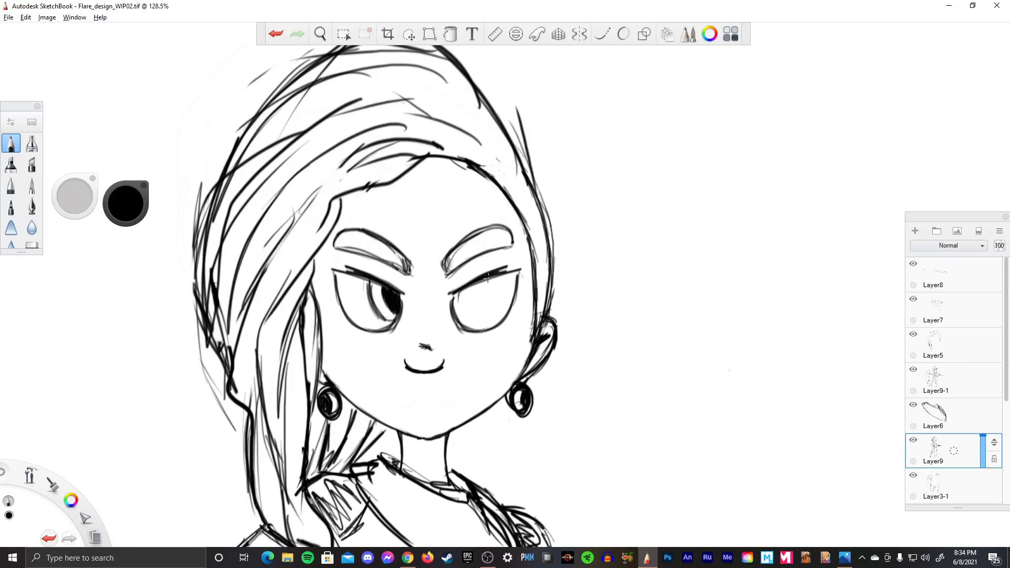
{"action": "mouse_move", "coordinate": [480, 284]}
{"action": "left_mouse_down"}
{"action": "mouse_move", "coordinate": [488, 314]}
{"action": "mouse_move", "coordinate": [507, 303]}
{"action": "left_mouse_up"}
{"action": "mouse_move", "coordinate": [512, 278]}
{"action": "left_mouse_down"}
{"action": "mouse_move", "coordinate": [511, 303]}
{"action": "mouse_move", "coordinate": [503, 301]}
{"action": "left_mouse_up"}
- Draw a small slanted, smirking mouth with a lower lip beneath the curved nose line, undoing the rejected strokes
{"action": "key", "text": "space"}
{"action": "left_click_drag", "start_coordinate": [676, 295], "coordinate": [625, 324]}
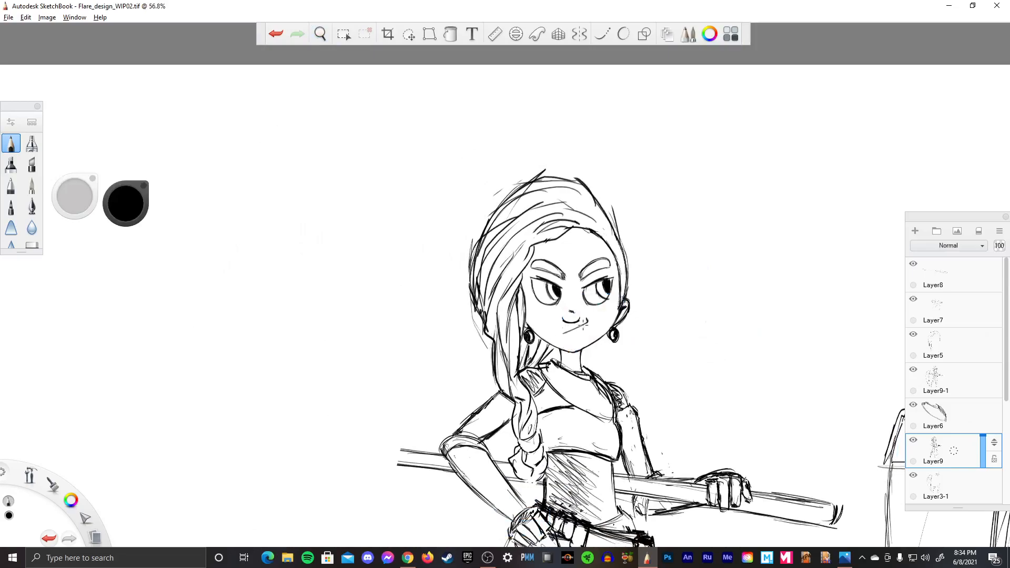
{"action": "key", "text": "ctrl+z"}
{"action": "left_click_drag", "start_coordinate": [563, 336], "coordinate": [563, 334]}
{"action": "key", "text": "ctrl+z"}
{"action": "key", "text": "ctrl+z"}
{"action": "key", "text": "ctrl+z"}
{"action": "left_click_drag", "start_coordinate": [564, 332], "coordinate": [567, 335]}
{"action": "key", "text": "space"}
{"action": "scroll", "coordinate": [652, 302], "scroll_direction": "down", "scroll_amount": 3}
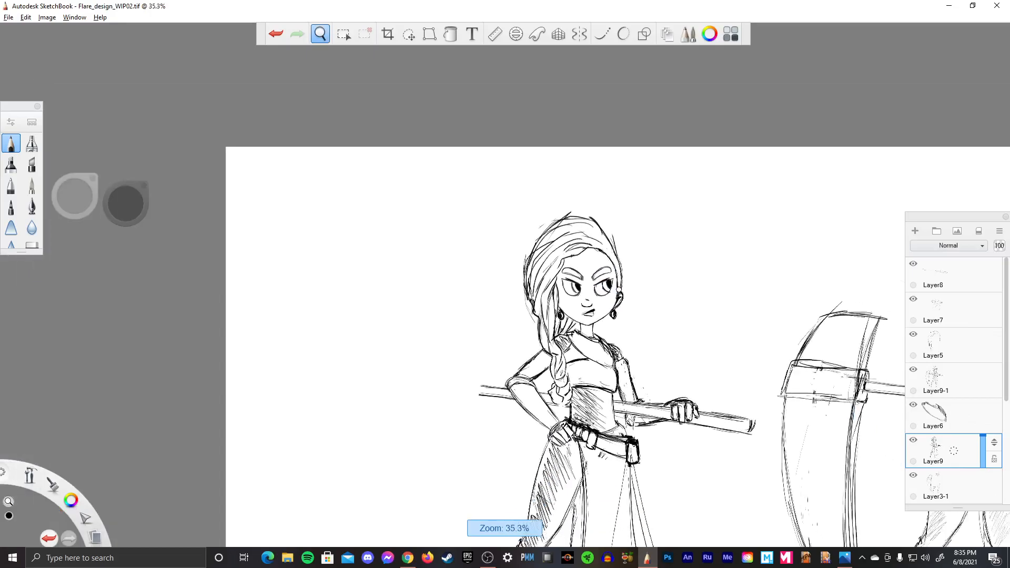
{"action": "scroll", "coordinate": [657, 308], "scroll_direction": "up", "scroll_amount": 8}
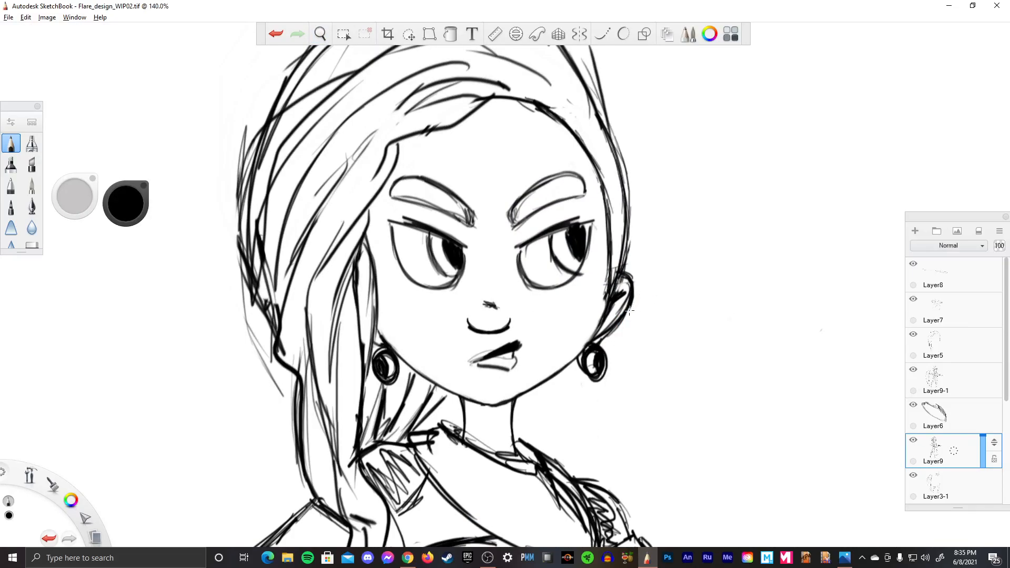
- Lasso the head, paste a copy onto a new layer, and undo the attempted move of the copy
{"action": "key", "text": "space"}
{"action": "scroll", "coordinate": [589, 305], "scroll_direction": "down", "scroll_amount": 4}
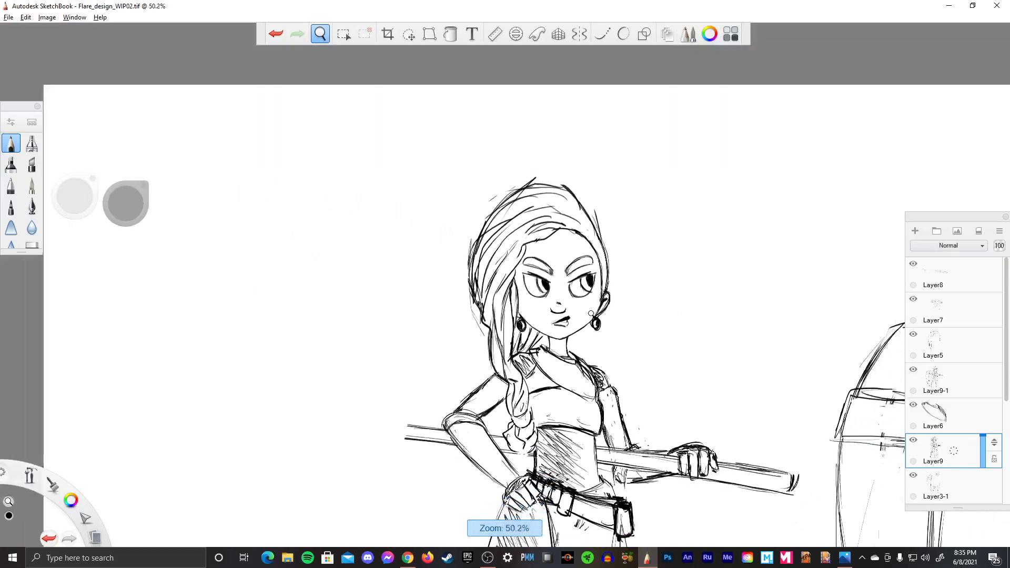
{"action": "key", "text": "space"}
{"action": "left_click_drag", "start_coordinate": [597, 408], "coordinate": [473, 398]}
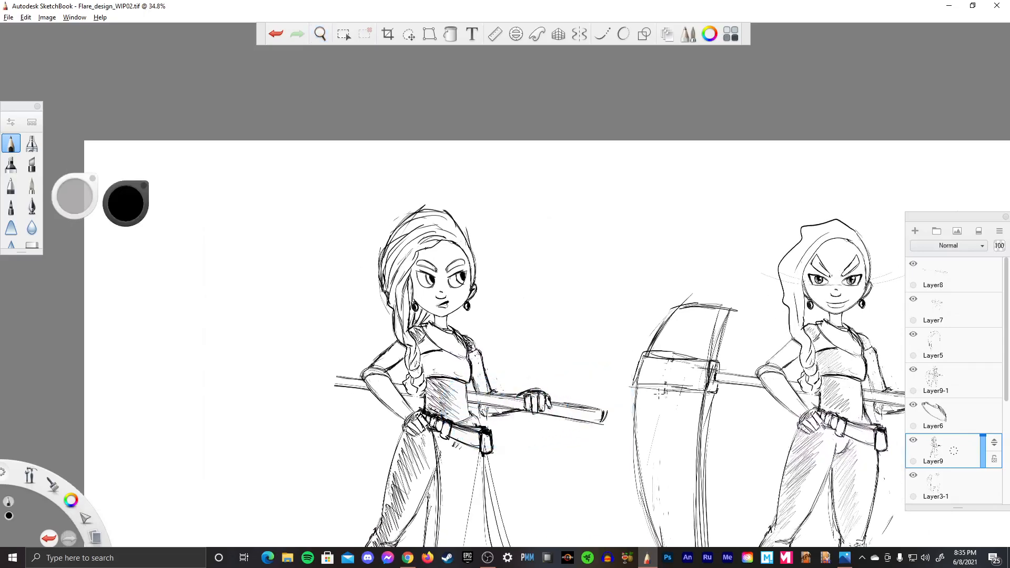
{"action": "key", "text": "m"}
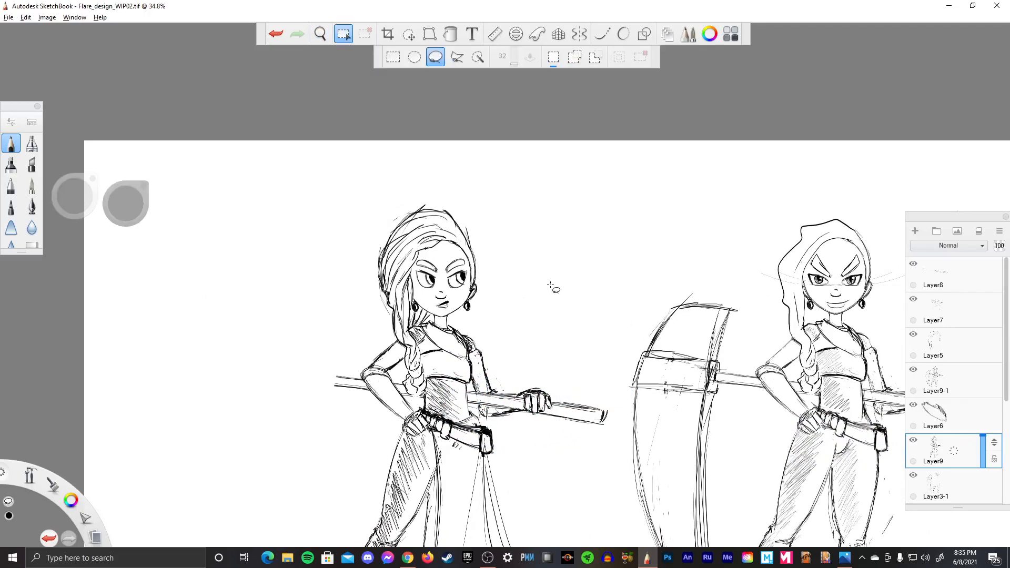
{"action": "mouse_move", "coordinate": [355, 248]}
{"action": "left_mouse_down"}
{"action": "mouse_move", "coordinate": [364, 326]}
{"action": "mouse_move", "coordinate": [452, 322]}
{"action": "mouse_move", "coordinate": [494, 296]}
{"action": "mouse_move", "coordinate": [424, 196]}
{"action": "left_mouse_up"}
{"action": "key", "text": "ctrl+v"}
{"action": "mouse_move", "coordinate": [563, 339]}
{"action": "left_mouse_down"}
{"action": "mouse_move", "coordinate": [491, 334]}
{"action": "mouse_move", "coordinate": [462, 294]}
{"action": "mouse_move", "coordinate": [274, 246]}
{"action": "mouse_move", "coordinate": [280, 269]}
{"action": "mouse_move", "coordinate": [339, 237]}
{"action": "mouse_move", "coordinate": [580, 305]}
{"action": "left_mouse_up"}
{"action": "key", "text": "ctrl+z"}
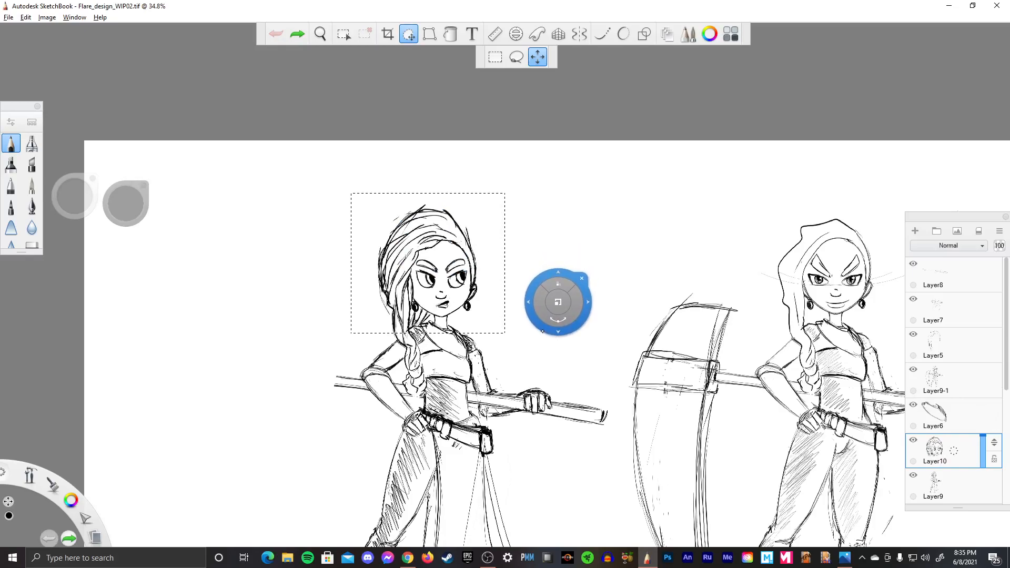
{"action": "left_click", "coordinate": [582, 278]}
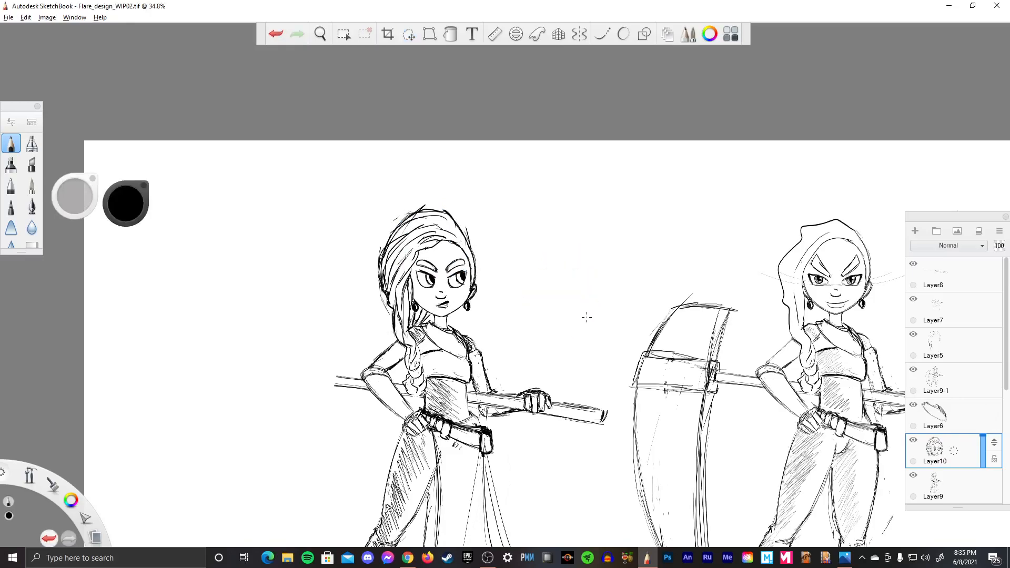
- Lasso the head with its braid and collar, copy it onto another new layer, and undo the attempted move
{"action": "key", "text": "space"}
{"action": "left_click_drag", "start_coordinate": [505, 282], "coordinate": [528, 315]}
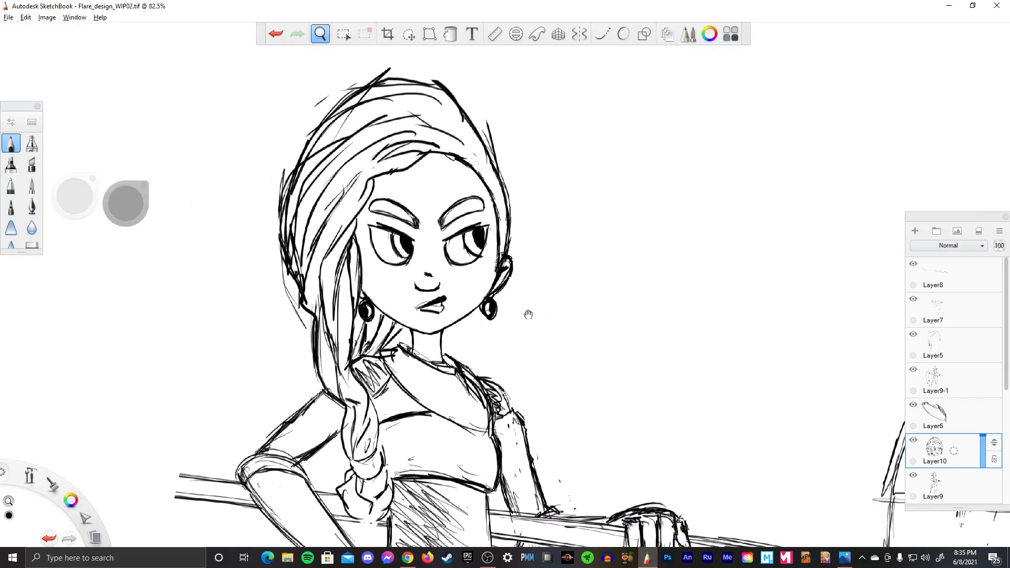
{"action": "key", "text": "space"}
{"action": "key", "text": "m"}
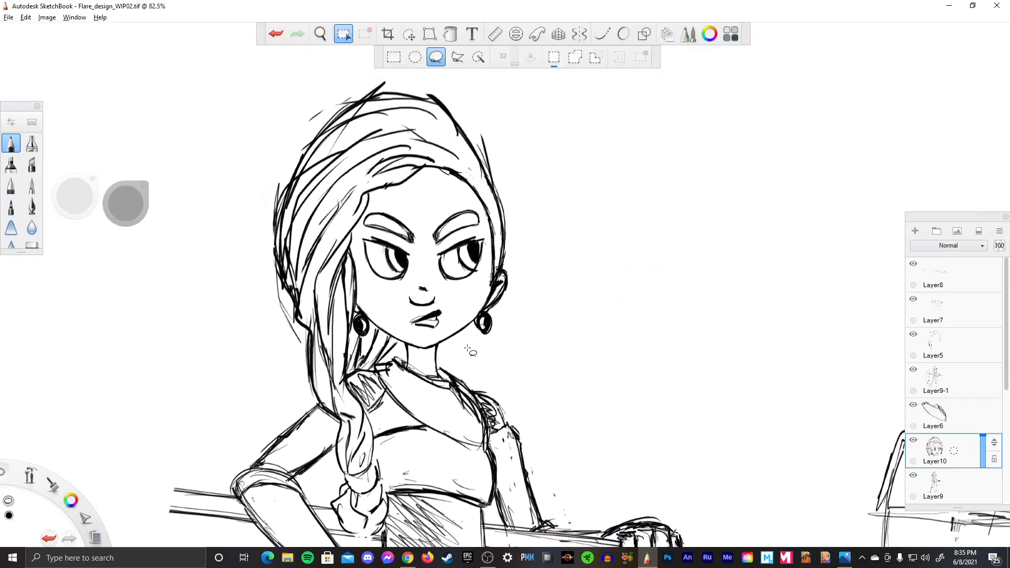
{"action": "mouse_move", "coordinate": [509, 331]}
{"action": "left_mouse_down"}
{"action": "mouse_move", "coordinate": [518, 180]}
{"action": "mouse_move", "coordinate": [455, 83]}
{"action": "mouse_move", "coordinate": [354, 68]}
{"action": "mouse_move", "coordinate": [225, 201]}
{"action": "mouse_move", "coordinate": [250, 351]}
{"action": "mouse_move", "coordinate": [298, 397]}
{"action": "mouse_move", "coordinate": [342, 416]}
{"action": "mouse_move", "coordinate": [331, 497]}
{"action": "mouse_move", "coordinate": [354, 541]}
{"action": "mouse_move", "coordinate": [371, 532]}
{"action": "mouse_move", "coordinate": [387, 494]}
{"action": "mouse_move", "coordinate": [378, 427]}
{"action": "left_mouse_up"}
{"action": "mouse_move", "coordinate": [369, 390]}
{"action": "left_mouse_down"}
{"action": "mouse_move", "coordinate": [352, 373]}
{"action": "mouse_move", "coordinate": [383, 357]}
{"action": "mouse_move", "coordinate": [385, 406]}
{"action": "mouse_move", "coordinate": [438, 448]}
{"action": "mouse_move", "coordinate": [479, 451]}
{"action": "mouse_move", "coordinate": [513, 437]}
{"action": "left_mouse_up"}
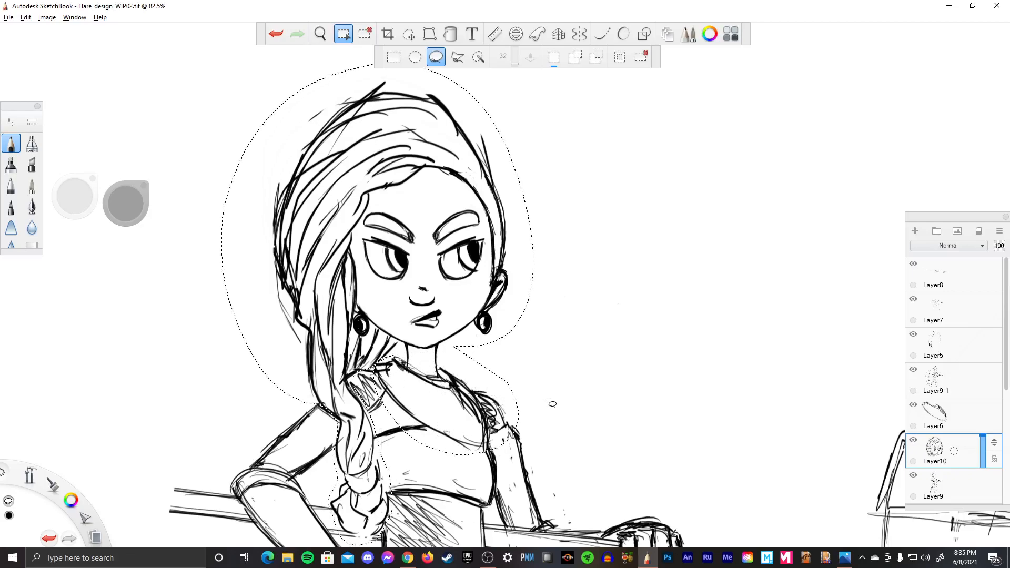
{"action": "key", "text": "v"}
{"action": "key", "text": "space"}
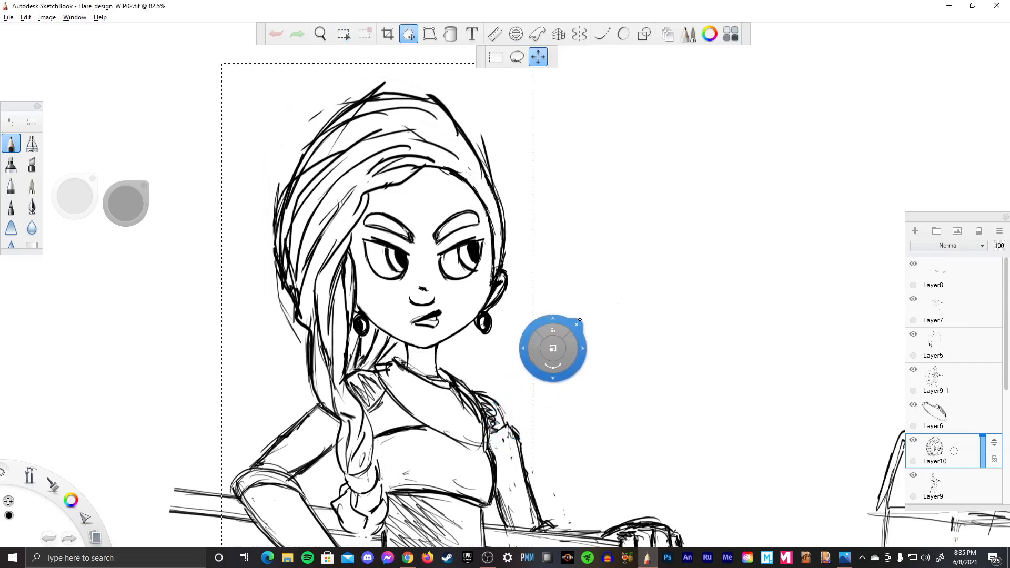
{"action": "left_click_drag", "start_coordinate": [562, 338], "coordinate": [527, 407]}
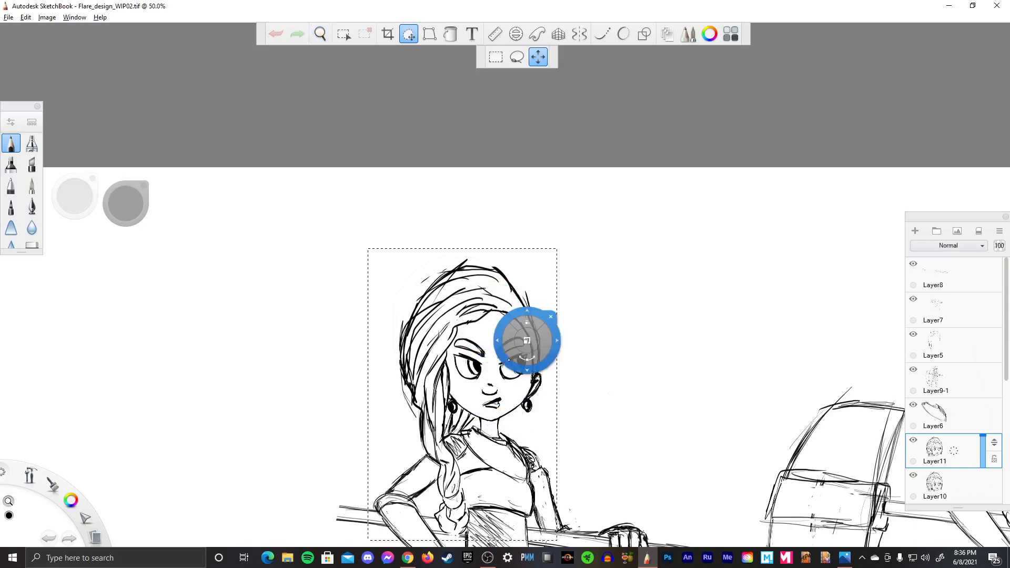
{"action": "left_click_drag", "start_coordinate": [526, 342], "coordinate": [138, 321]}
{"action": "key", "text": "ctrl+z"}
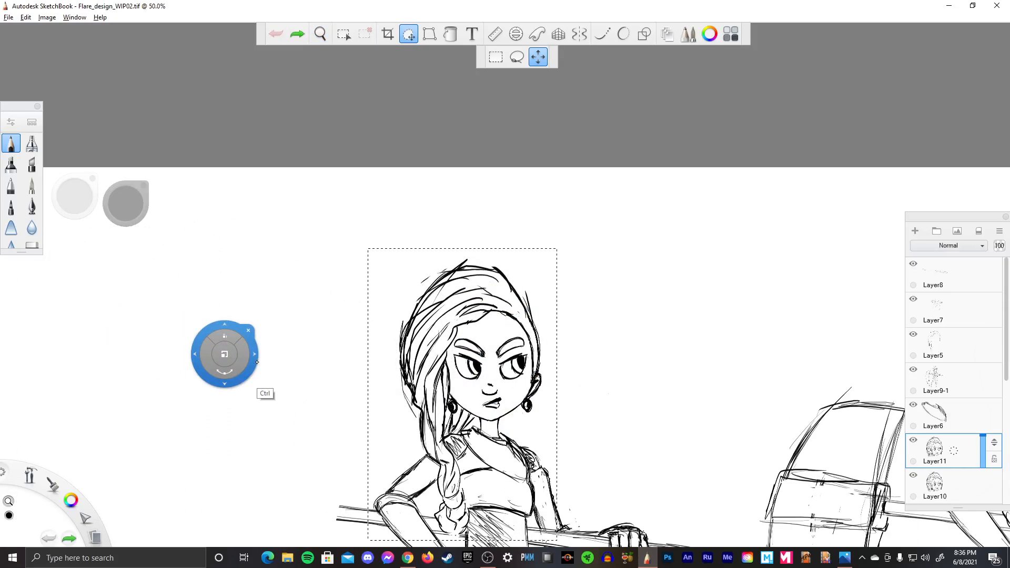
{"action": "left_click_drag", "start_coordinate": [307, 354], "coordinate": [570, 411]}
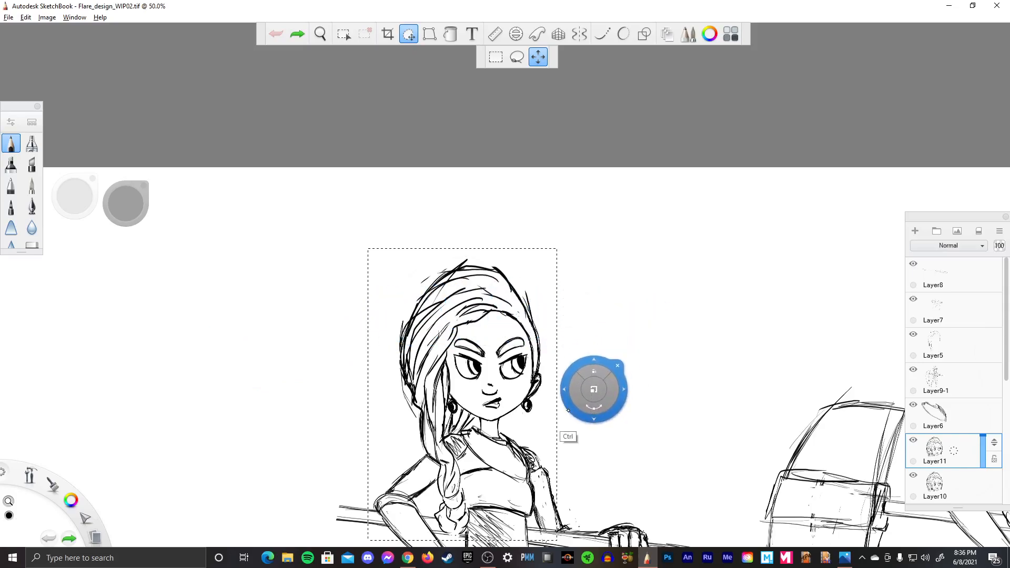
{"action": "left_click_drag", "start_coordinate": [625, 380], "coordinate": [629, 380]}
{"action": "left_click", "coordinate": [621, 365]}
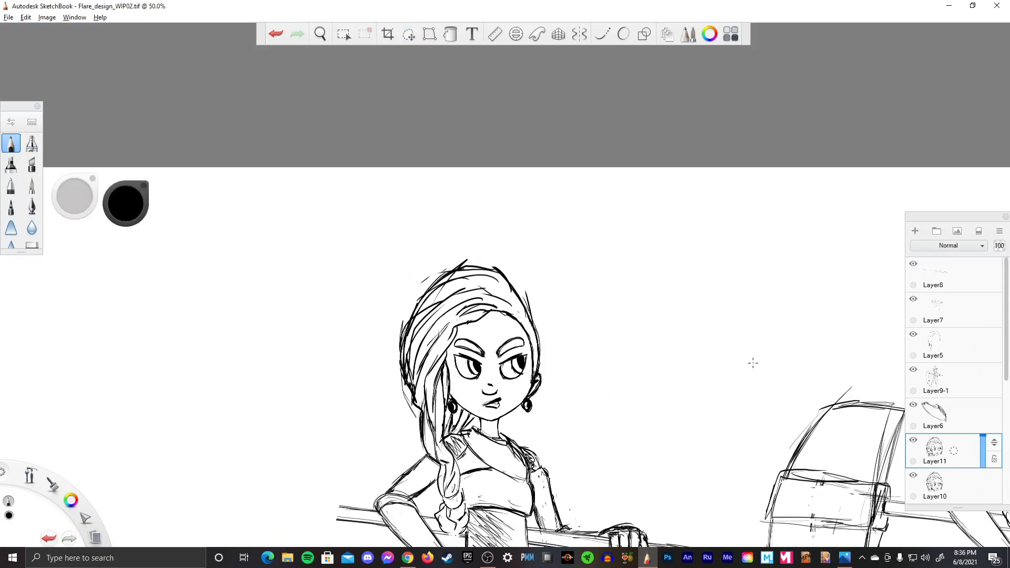
- Hide Layer11, try moving the head copy on Layer10 beside the figure, and undo the move
{"action": "left_click", "coordinate": [914, 440]}
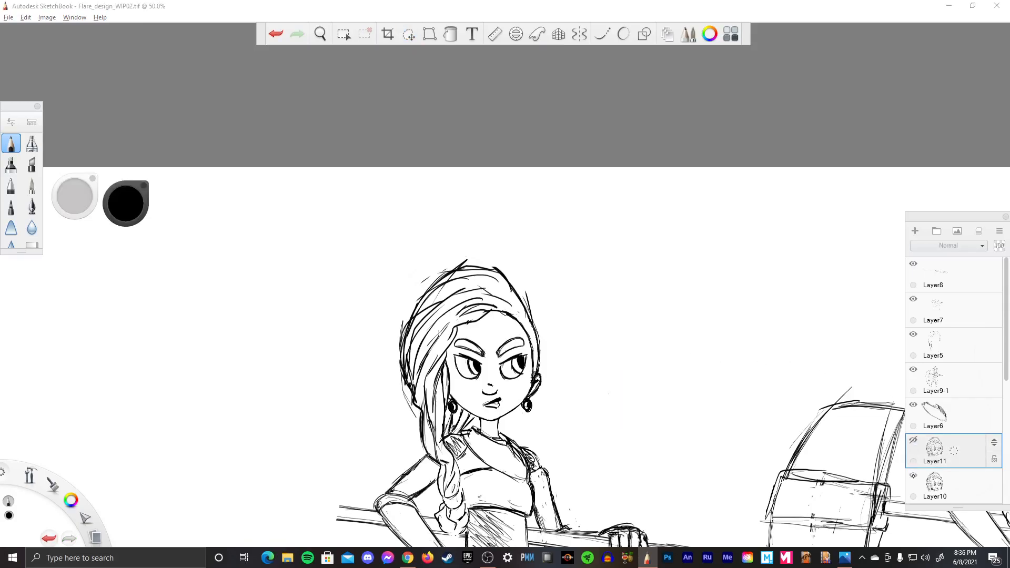
{"action": "left_click", "coordinate": [939, 482]}
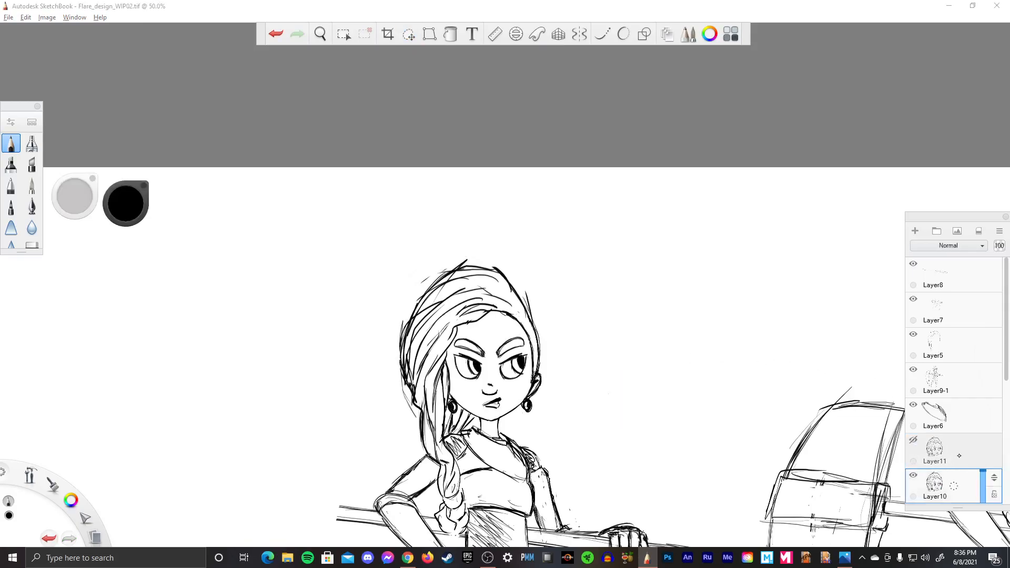
{"action": "key", "text": "v"}
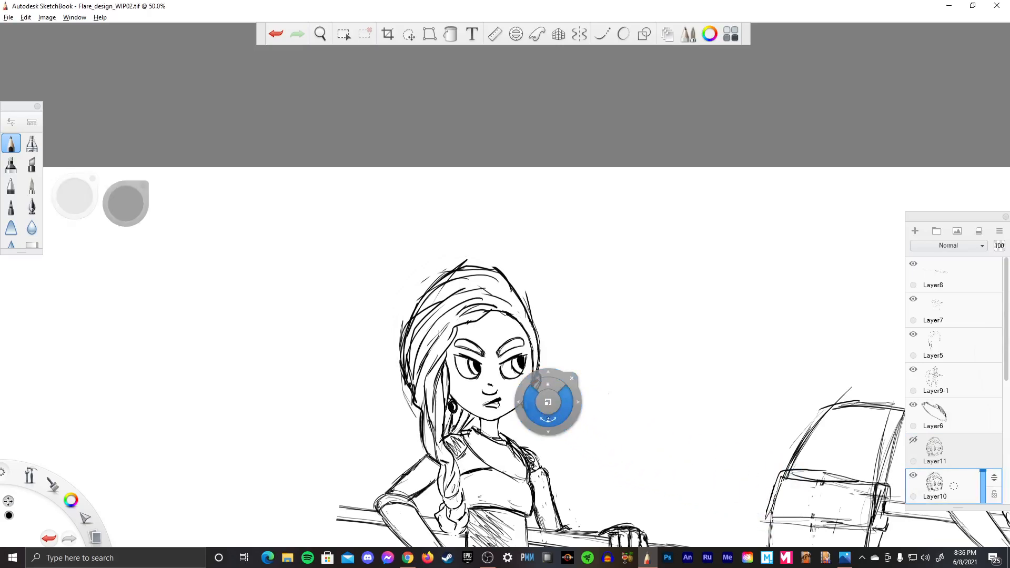
{"action": "left_click_drag", "start_coordinate": [644, 438], "coordinate": [537, 430]}
{"action": "key", "text": "Escape"}
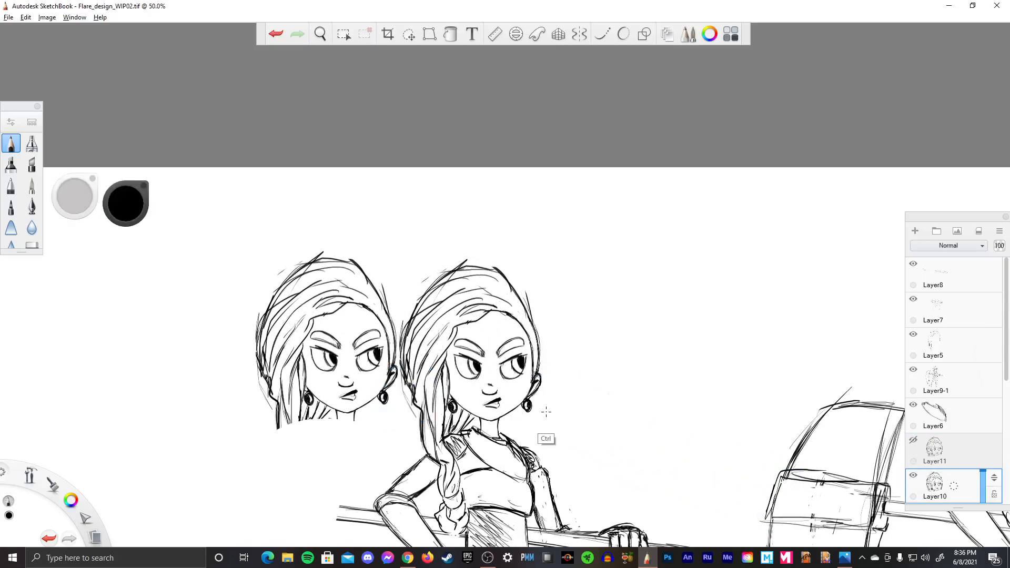
{"action": "key", "text": "ctrl+z"}
- Try moving the head copy on Layer11 away from the figure and undo the move
{"action": "left_click", "coordinate": [933, 450]}
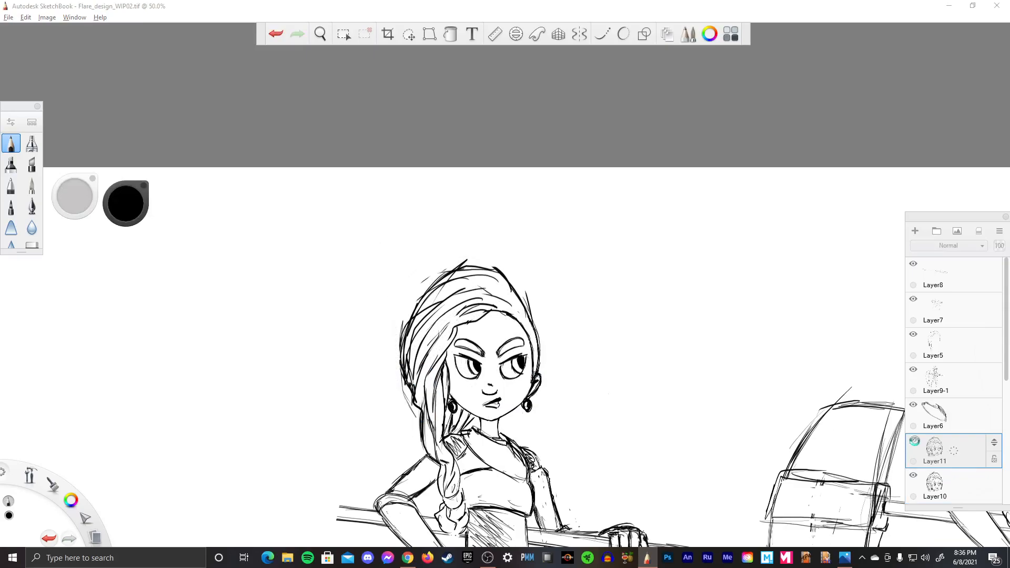
{"action": "key", "text": "v"}
{"action": "left_click_drag", "start_coordinate": [814, 439], "coordinate": [300, 422]}
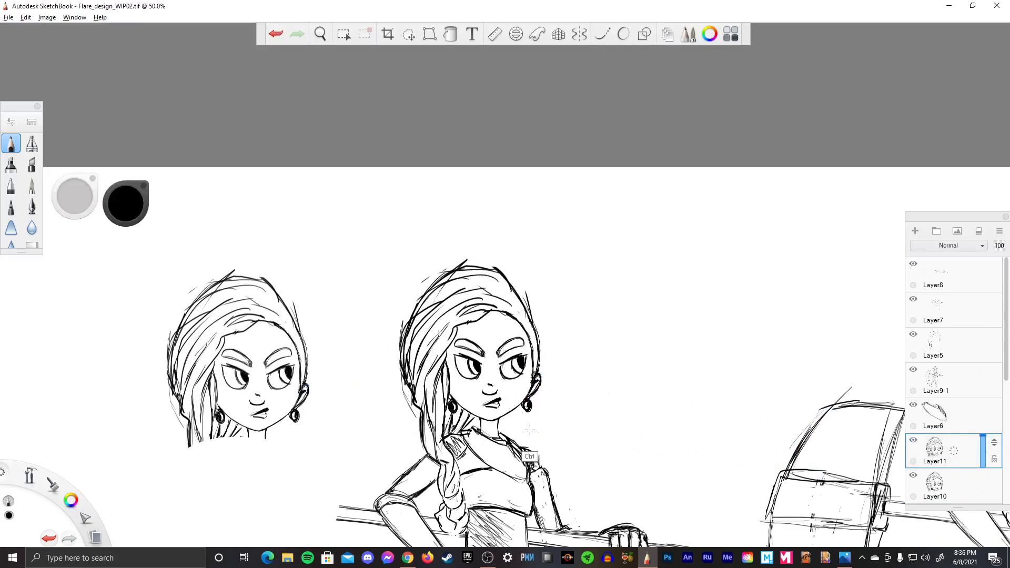
{"action": "key", "text": "ctrl+z"}
- Delete the head copies on Layer11 and Layer10, leaving Layer9 active
{"action": "scroll", "coordinate": [999, 397], "scroll_direction": "down", "scroll_amount": 5}
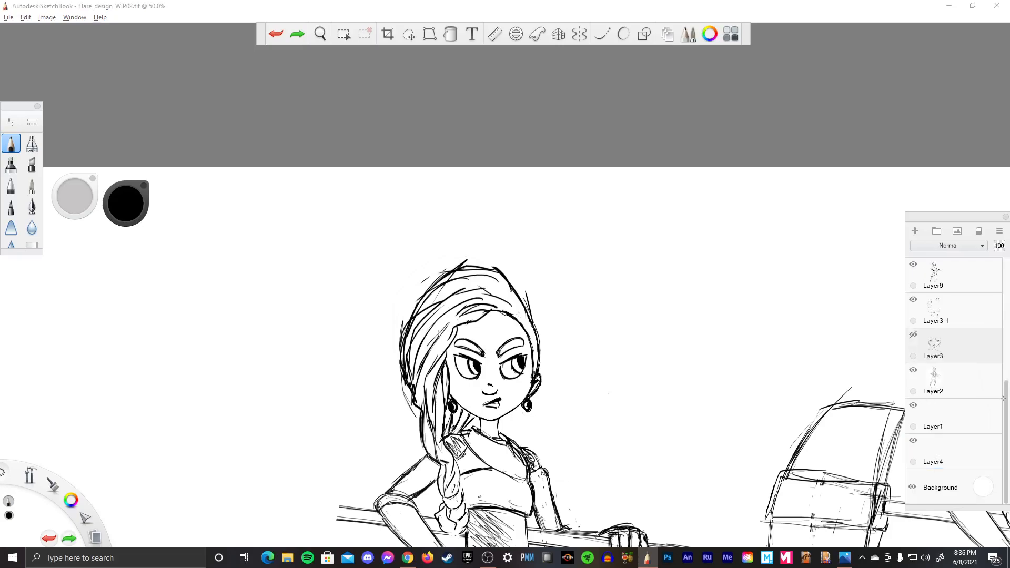
{"action": "scroll", "coordinate": [1006, 415], "scroll_direction": "up", "scroll_amount": 4}
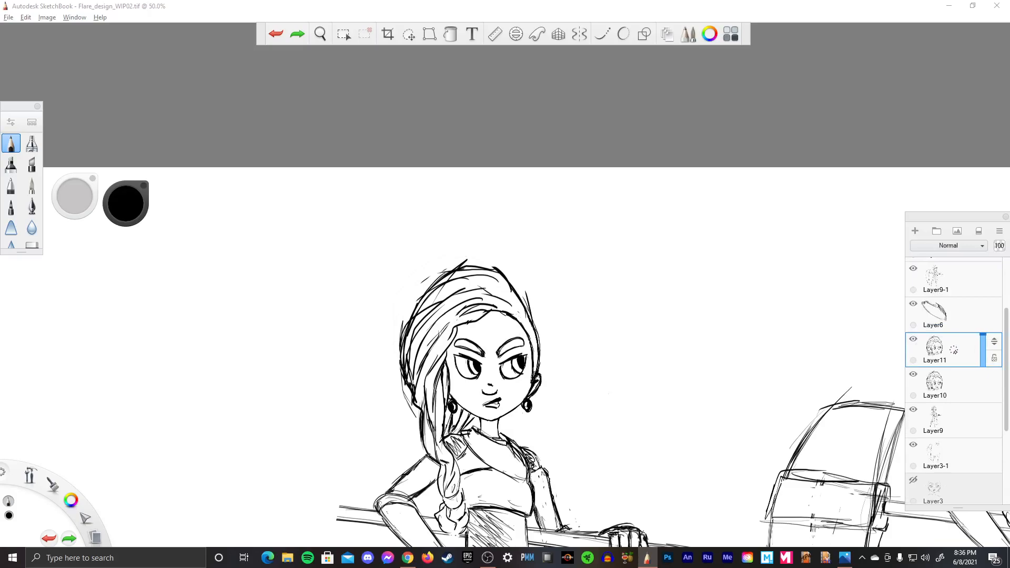
{"action": "left_click_drag", "start_coordinate": [953, 350], "coordinate": [972, 331]}
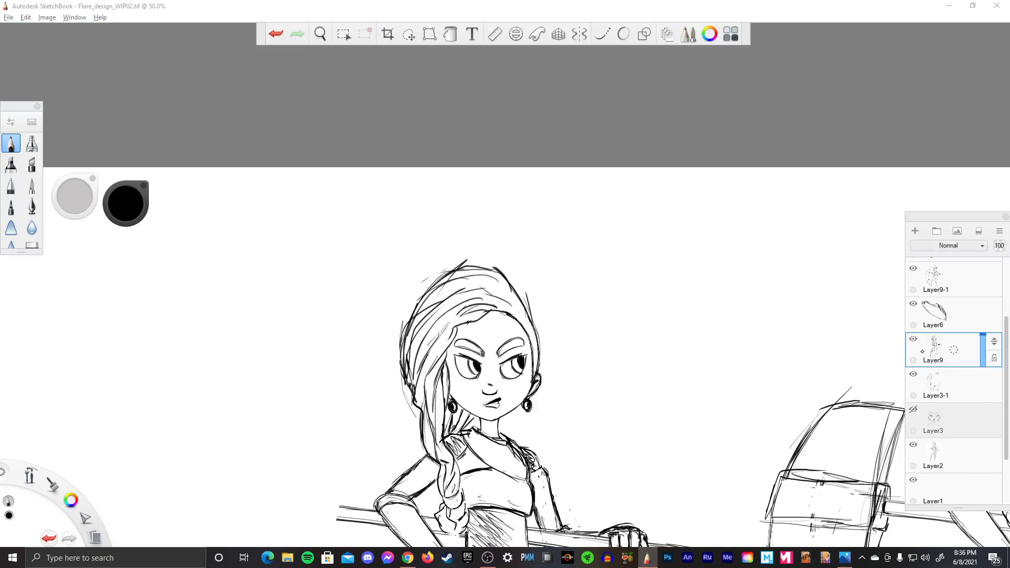
- Lasso the head with its braid and collar on Layer9 and copy it onto a new layer
{"action": "key", "text": "l"}
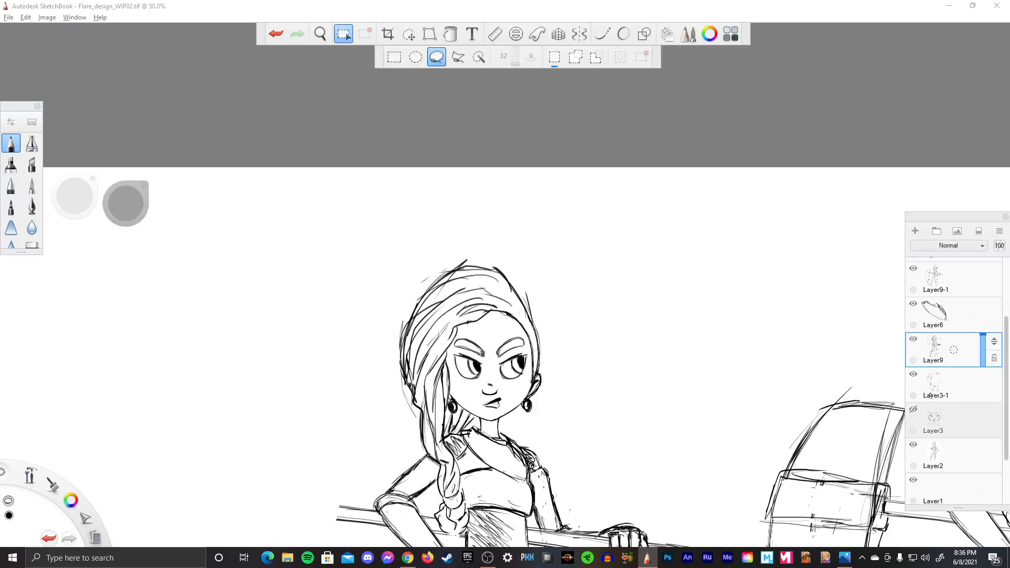
{"action": "mouse_move", "coordinate": [447, 246]}
{"action": "left_mouse_down"}
{"action": "mouse_move", "coordinate": [371, 288]}
{"action": "mouse_move", "coordinate": [444, 247]}
{"action": "left_mouse_up"}
{"action": "mouse_move", "coordinate": [436, 541]}
{"action": "left_mouse_down"}
{"action": "mouse_move", "coordinate": [467, 532]}
{"action": "mouse_move", "coordinate": [471, 478]}
{"action": "mouse_move", "coordinate": [509, 478]}
{"action": "mouse_move", "coordinate": [556, 447]}
{"action": "mouse_move", "coordinate": [567, 328]}
{"action": "mouse_move", "coordinate": [447, 245]}
{"action": "left_mouse_up"}
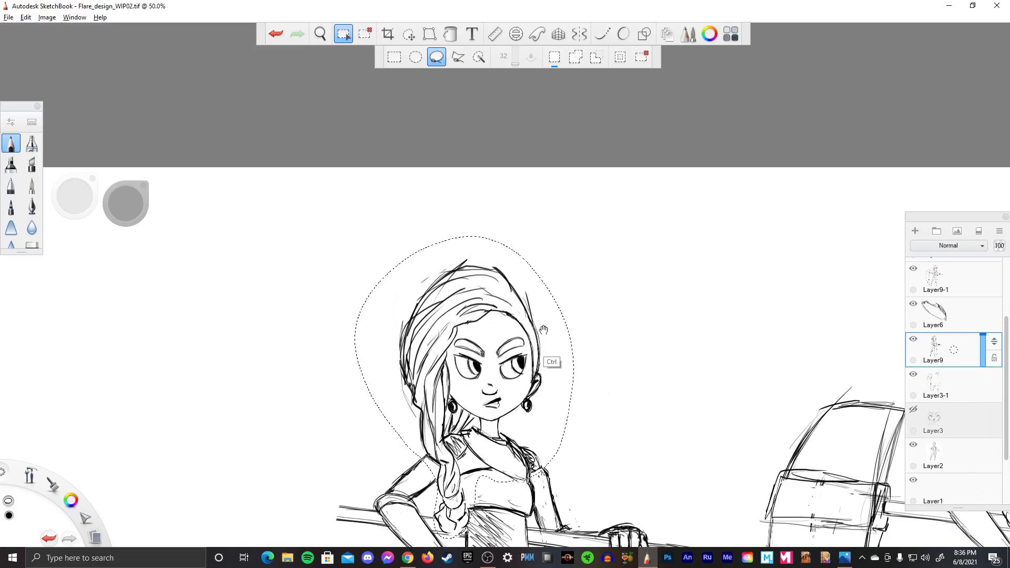
{"action": "key", "text": "v"}
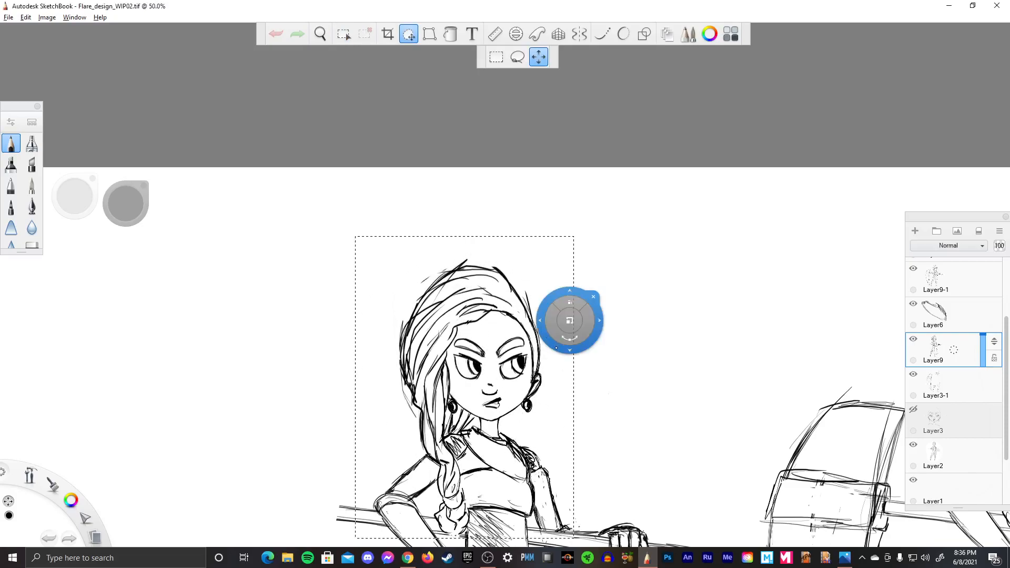
{"action": "left_click", "coordinate": [556, 349]}
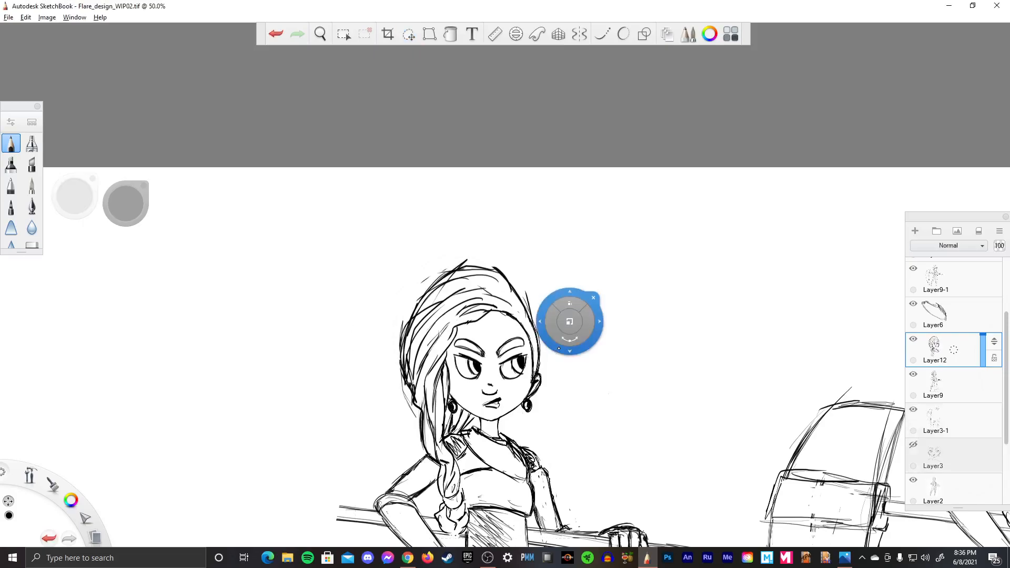
- Move the head copy on Layer12 to the empty canvas area beside the figure and scale it down
{"action": "left_click_drag", "start_coordinate": [558, 348], "coordinate": [130, 296]}
{"action": "key", "text": "space"}
{"action": "left_click_drag", "start_coordinate": [243, 347], "coordinate": [510, 361]}
{"action": "key", "text": "v"}
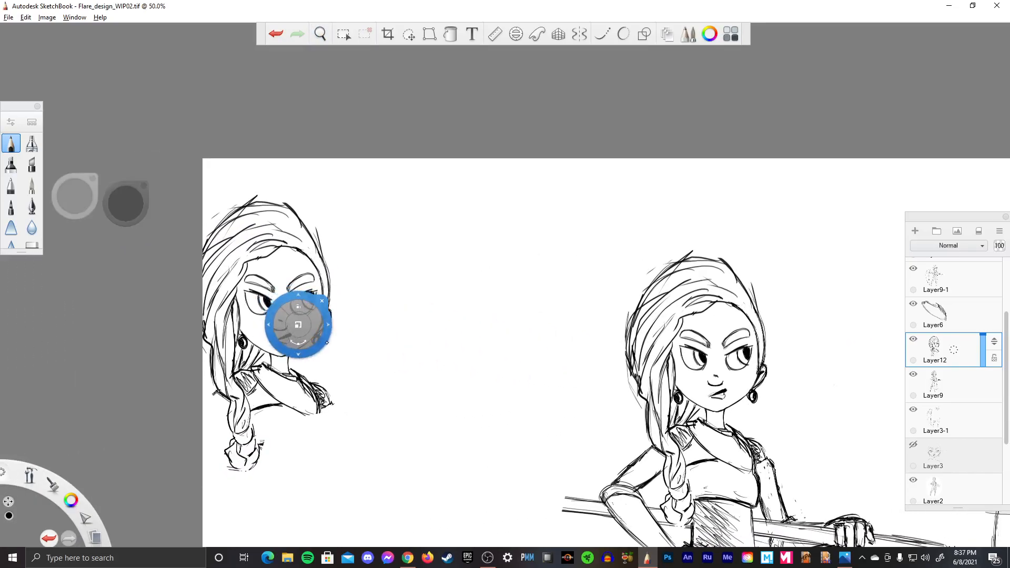
{"action": "left_click_drag", "start_coordinate": [305, 330], "coordinate": [356, 367]}
{"action": "left_click_drag", "start_coordinate": [337, 294], "coordinate": [339, 299]}
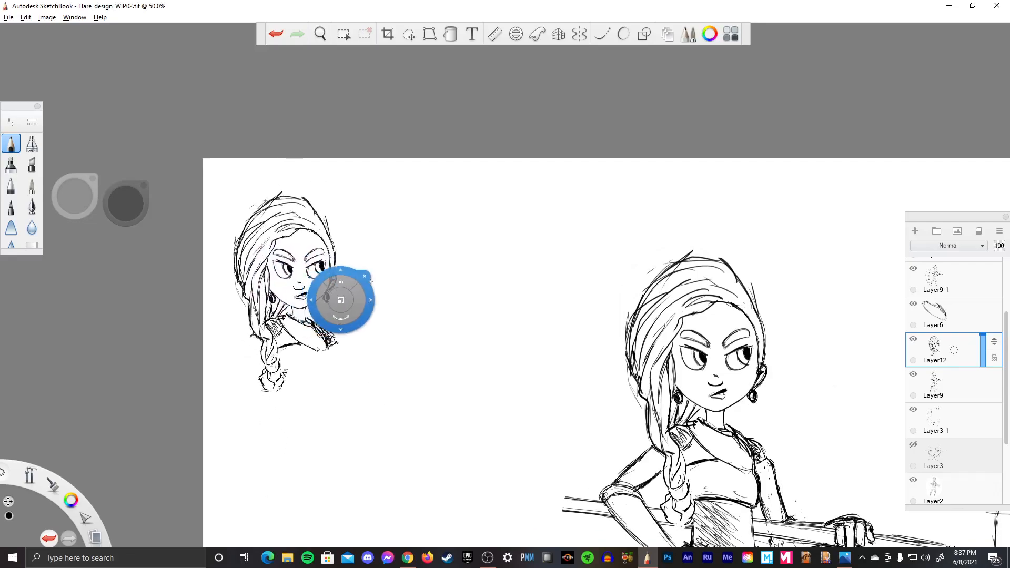
{"action": "key", "text": "Escape"}
- On Layer9, erase the irises and pupils from both eyes and replace the smirk with a small open mouth
{"action": "key", "text": "space"}
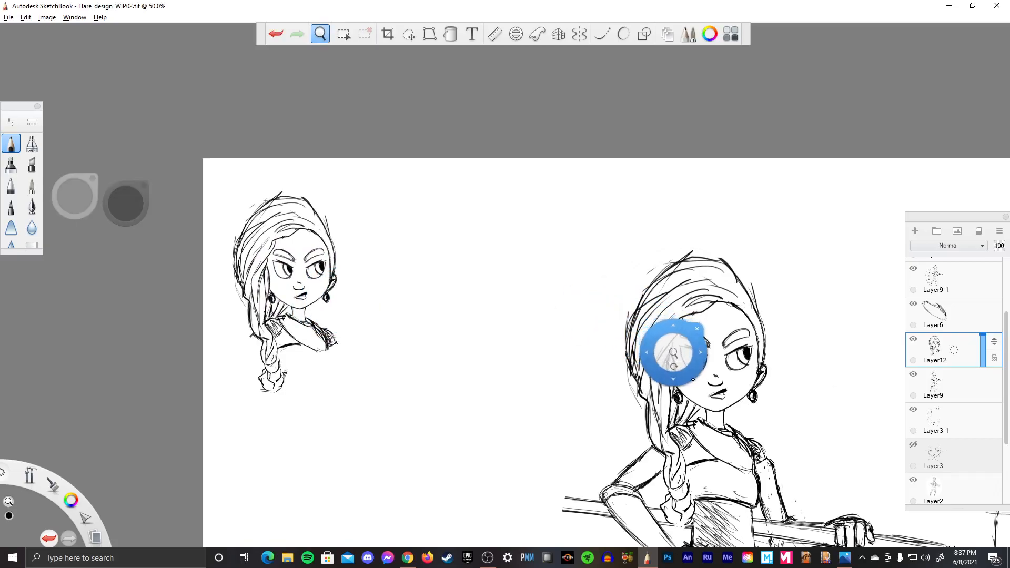
{"action": "left_click_drag", "start_coordinate": [820, 411], "coordinate": [674, 385]}
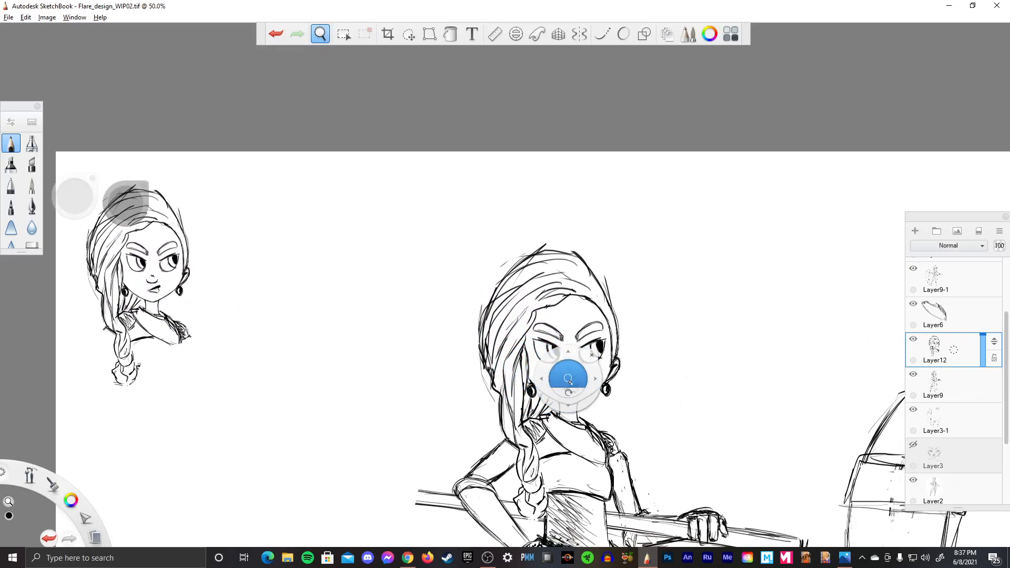
{"action": "left_click_drag", "start_coordinate": [571, 379], "coordinate": [646, 418]}
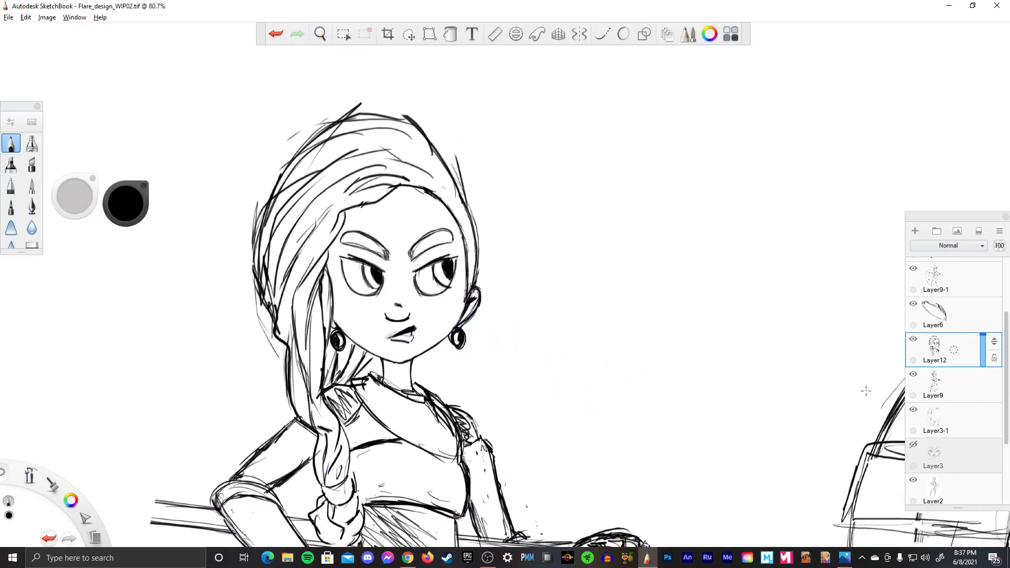
{"action": "key", "text": "e"}
{"action": "left_click", "coordinate": [957, 381]}
{"action": "left_click", "coordinate": [913, 374]}
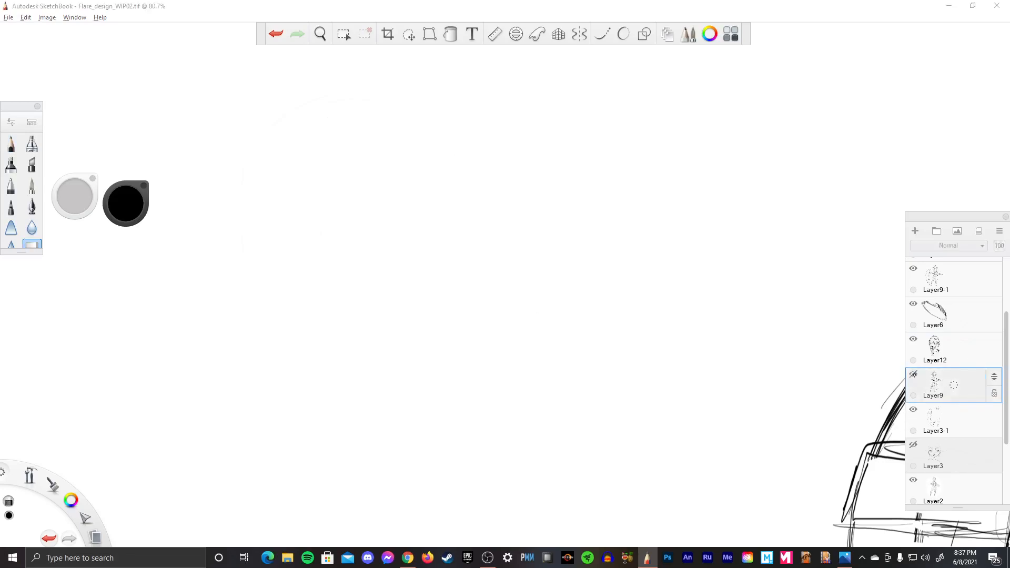
{"action": "left_click", "coordinate": [913, 374]}
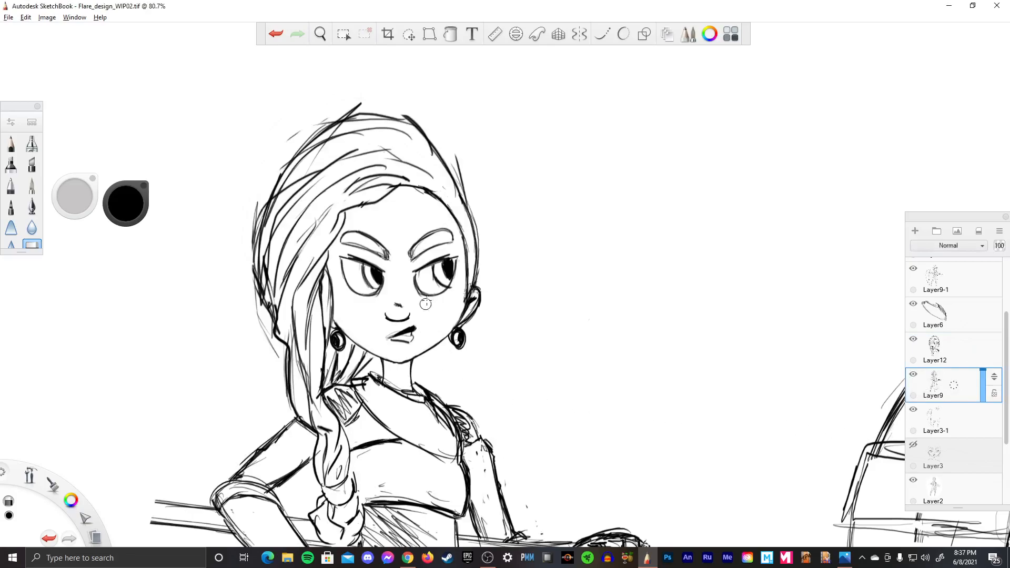
{"action": "key", "text": "Tab"}
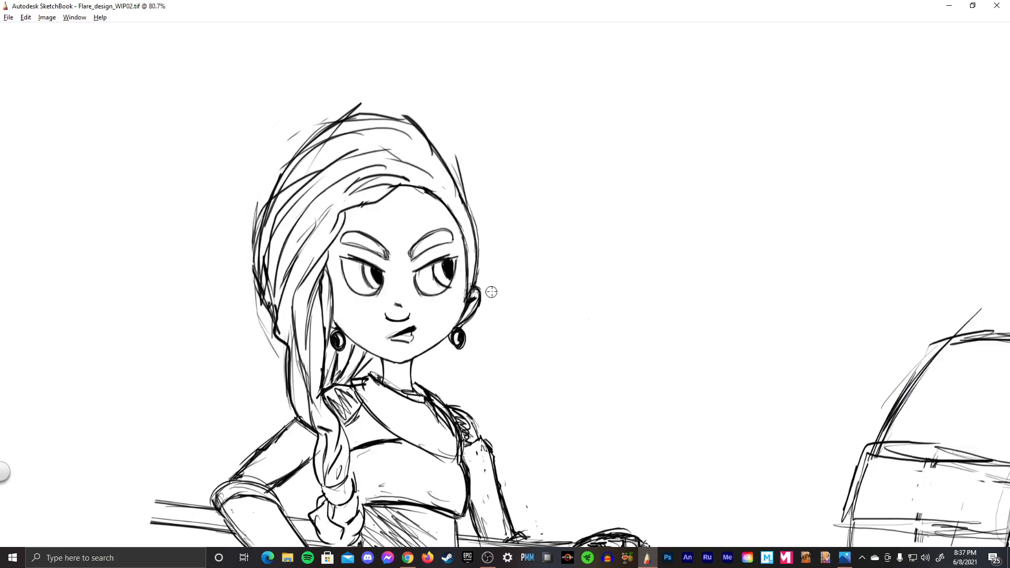
{"action": "mouse_move", "coordinate": [361, 273]}
{"action": "left_mouse_down"}
{"action": "mouse_move", "coordinate": [378, 278]}
{"action": "mouse_move", "coordinate": [362, 275]}
{"action": "left_mouse_up"}
{"action": "mouse_move", "coordinate": [441, 265]}
{"action": "left_mouse_down"}
{"action": "mouse_move", "coordinate": [433, 277]}
{"action": "mouse_move", "coordinate": [447, 273]}
{"action": "mouse_move", "coordinate": [449, 265]}
{"action": "mouse_move", "coordinate": [433, 277]}
{"action": "left_mouse_up"}
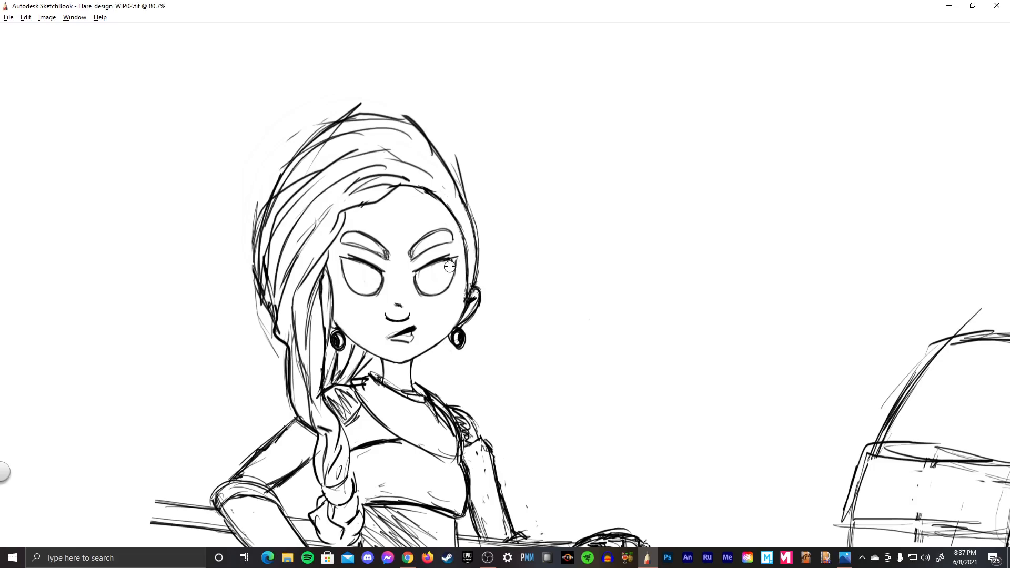
{"action": "mouse_move", "coordinate": [392, 339]}
{"action": "left_mouse_down"}
{"action": "mouse_move", "coordinate": [412, 333]}
{"action": "mouse_move", "coordinate": [407, 340]}
{"action": "left_mouse_up"}
{"action": "left_click_drag", "start_coordinate": [391, 336], "coordinate": [409, 333]}
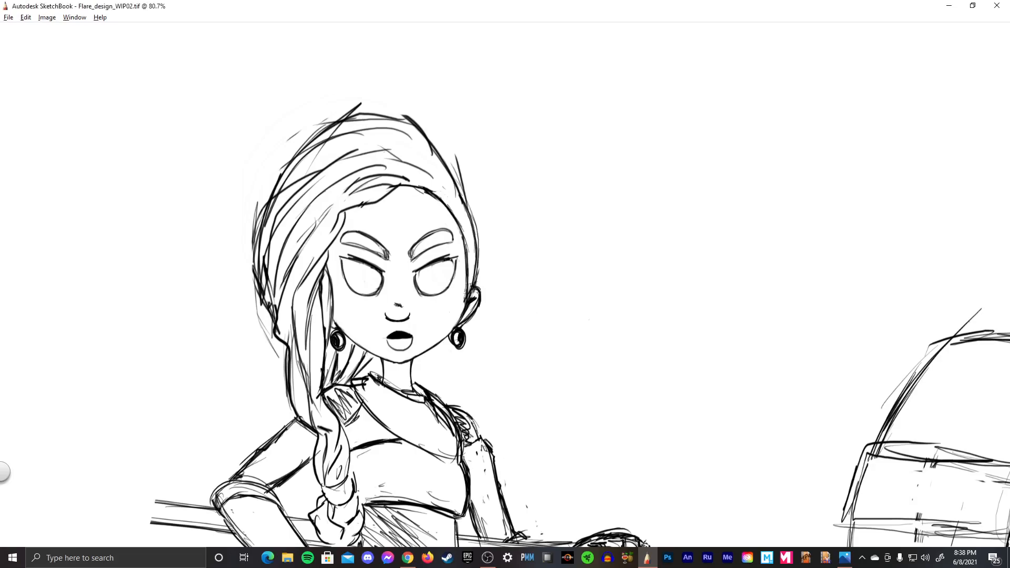
- Switch to Photos, browse the Dragon Huntress images to DragonHuntress_Flare-1080p-wo_fin.png as an eye reference, and return to SketchBook
{"action": "key", "text": "alt+Tab"}
{"action": "key", "text": "alt+Tab"}
{"action": "key", "text": "alt+Tab"}
{"action": "key", "text": "alt+Tab"}
{"action": "key", "text": "alt+Tab"}
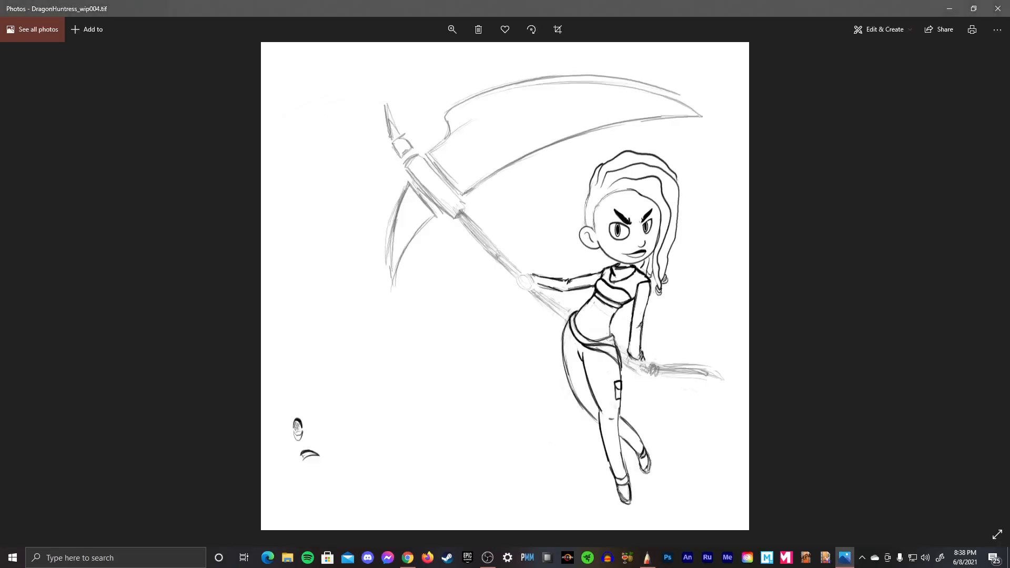
{"action": "key", "text": "Right"}
{"action": "key", "text": "Right"}
{"action": "key", "text": "Right"}
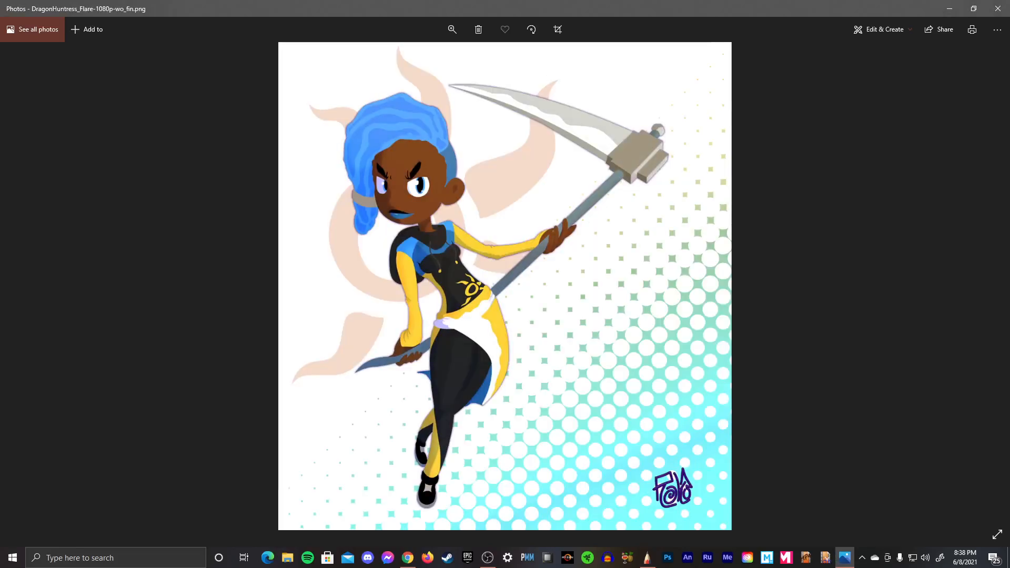
{"action": "key", "text": "alt+Tab"}
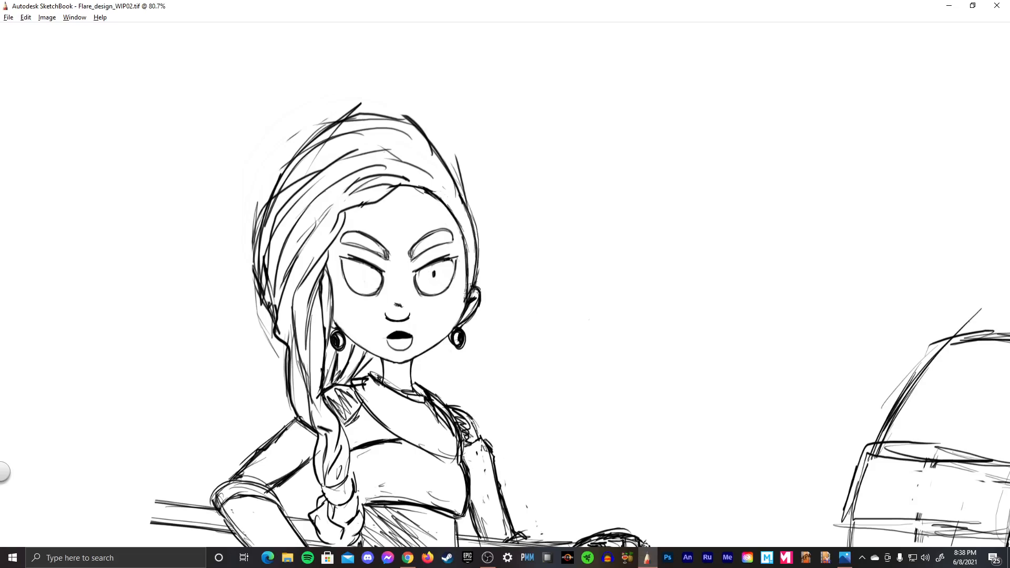
- Draw a solid black, tall oval pupil in the middle of each eye
{"action": "left_click_drag", "start_coordinate": [434, 271], "coordinate": [435, 279]}
{"action": "left_click_drag", "start_coordinate": [365, 269], "coordinate": [364, 284]}
{"action": "left_click_drag", "start_coordinate": [363, 262], "coordinate": [361, 285]}
{"action": "mouse_move", "coordinate": [435, 267]}
{"action": "left_mouse_down"}
{"action": "mouse_move", "coordinate": [435, 286]}
{"action": "mouse_move", "coordinate": [436, 277]}
{"action": "left_mouse_up"}
- Outline a narrow oval iris around the pupil in both eyes, tucked under the upper lids
{"action": "left_click_drag", "start_coordinate": [505, 269], "coordinate": [388, 279]}
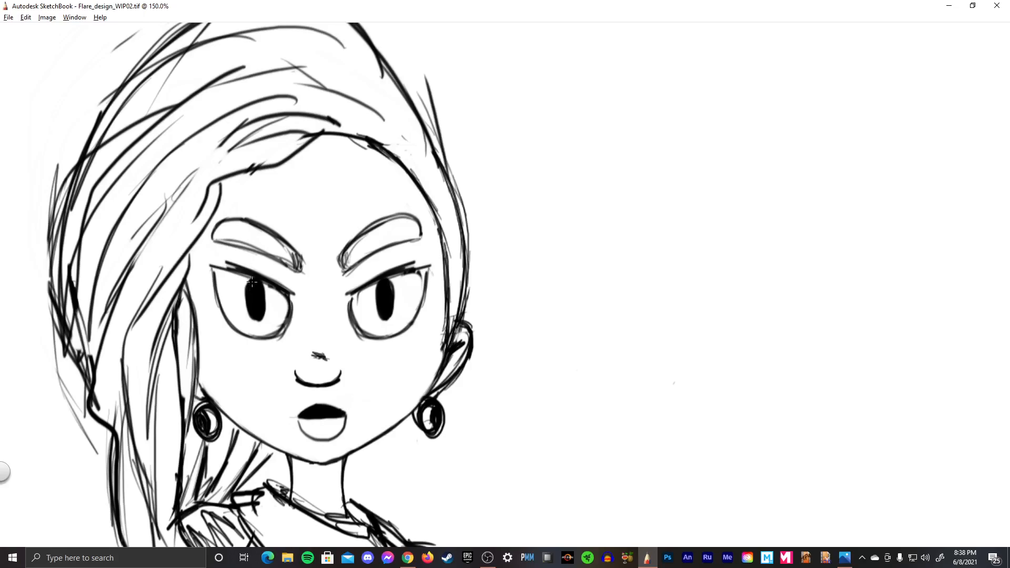
{"action": "mouse_move", "coordinate": [242, 279]}
{"action": "left_mouse_down"}
{"action": "mouse_move", "coordinate": [258, 322]}
{"action": "mouse_move", "coordinate": [271, 310]}
{"action": "mouse_move", "coordinate": [271, 286]}
{"action": "left_mouse_up"}
{"action": "mouse_move", "coordinate": [371, 284]}
{"action": "left_mouse_down"}
{"action": "mouse_move", "coordinate": [375, 324]}
{"action": "mouse_move", "coordinate": [389, 328]}
{"action": "mouse_move", "coordinate": [399, 282]}
{"action": "left_mouse_up"}
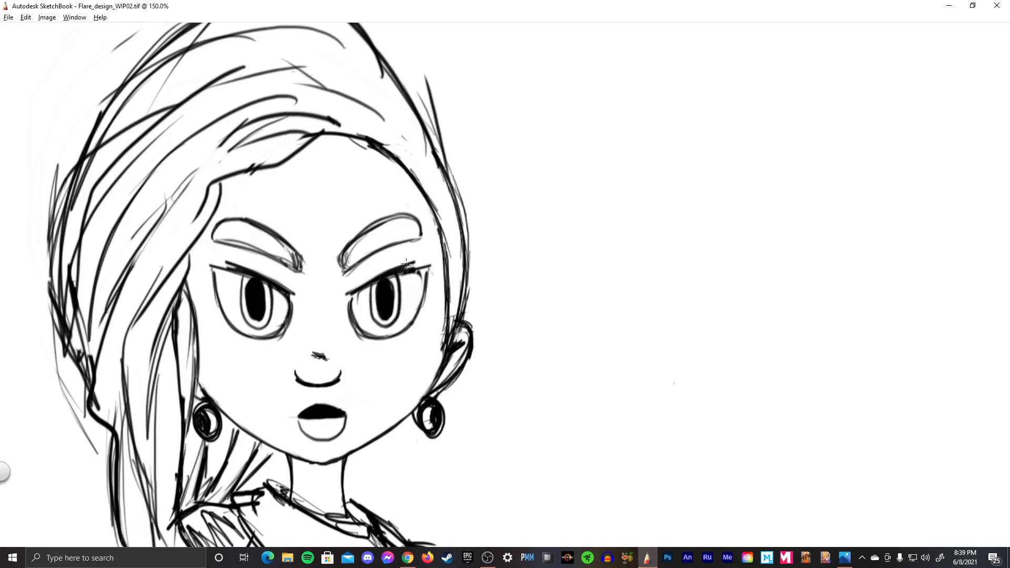
- Fill both irises with fine radial lines between the pupil and the iris outline
{"action": "key", "text": "space"}
{"action": "left_click_drag", "start_coordinate": [500, 261], "coordinate": [499, 258]}
{"action": "scroll", "coordinate": [498, 257], "scroll_direction": "up", "scroll_amount": 3}
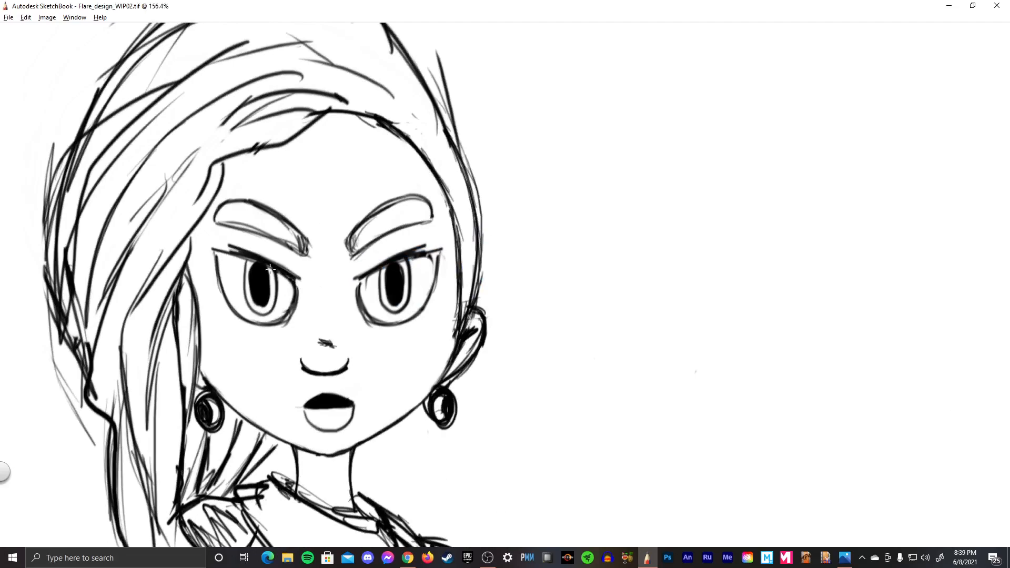
{"action": "mouse_move", "coordinate": [247, 262]}
{"action": "left_mouse_down"}
{"action": "mouse_move", "coordinate": [251, 304]}
{"action": "mouse_move", "coordinate": [265, 311]}
{"action": "mouse_move", "coordinate": [273, 271]}
{"action": "left_mouse_up"}
{"action": "mouse_move", "coordinate": [386, 274]}
{"action": "left_mouse_down"}
{"action": "mouse_move", "coordinate": [381, 265]}
{"action": "mouse_move", "coordinate": [384, 300]}
{"action": "mouse_move", "coordinate": [406, 290]}
{"action": "left_mouse_up"}
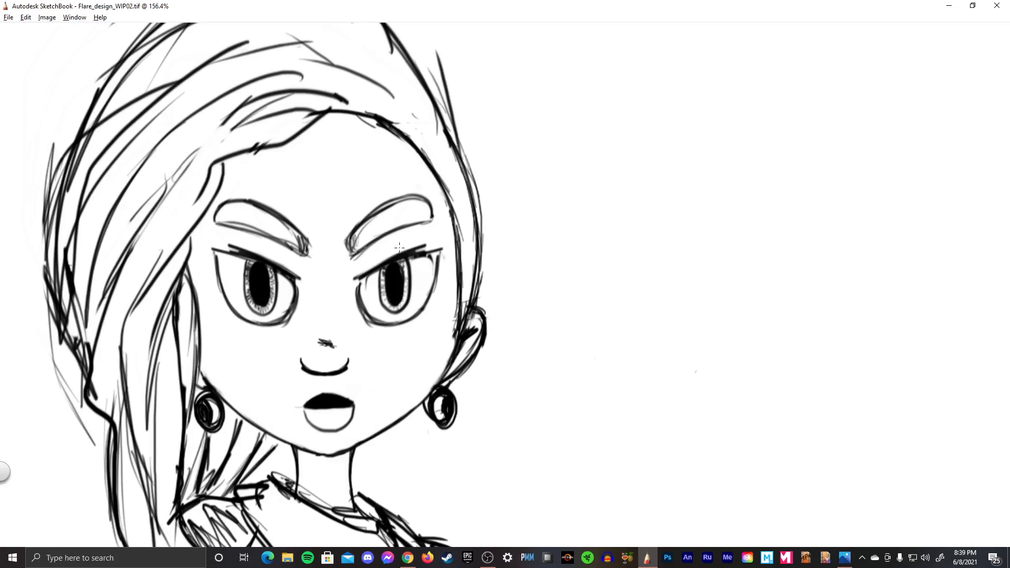
- Touch up the upper lash line of the eye nearer the ear and add a round highlight to each pupil
{"action": "left_click_drag", "start_coordinate": [412, 256], "coordinate": [429, 252]}
{"action": "left_click", "coordinate": [404, 272]}
{"action": "left_click", "coordinate": [267, 279]}
- Lasso the mouth and stretch it wider and flatter beneath the nose
{"action": "key", "text": "space"}
{"action": "left_click_drag", "start_coordinate": [539, 284], "coordinate": [556, 338]}
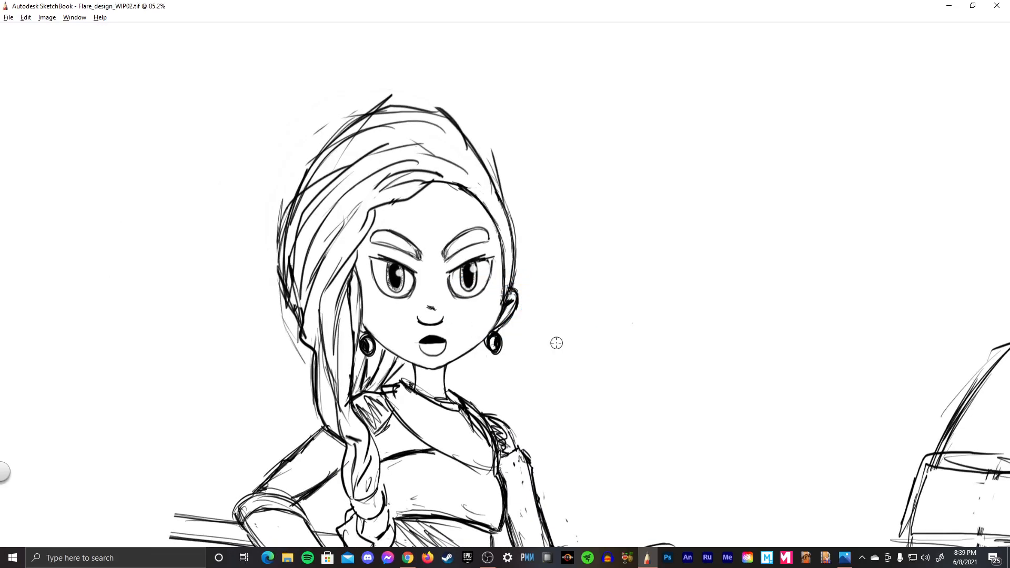
{"action": "key", "text": "m"}
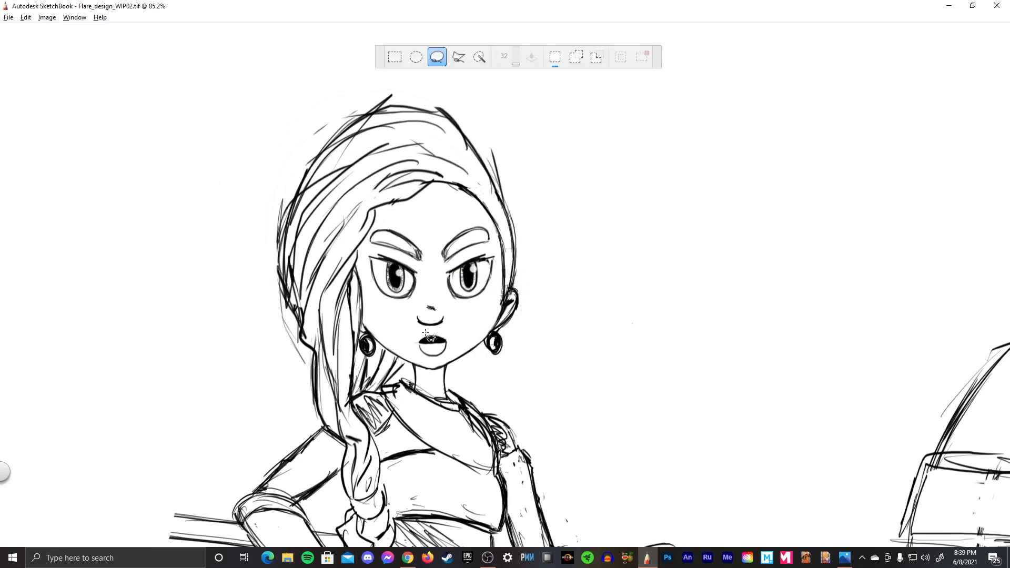
{"action": "mouse_move", "coordinate": [427, 334]}
{"action": "left_mouse_down"}
{"action": "mouse_move", "coordinate": [446, 327]}
{"action": "mouse_move", "coordinate": [444, 360]}
{"action": "mouse_move", "coordinate": [463, 355]}
{"action": "mouse_move", "coordinate": [457, 336]}
{"action": "mouse_move", "coordinate": [463, 363]}
{"action": "mouse_move", "coordinate": [474, 349]}
{"action": "left_mouse_up"}
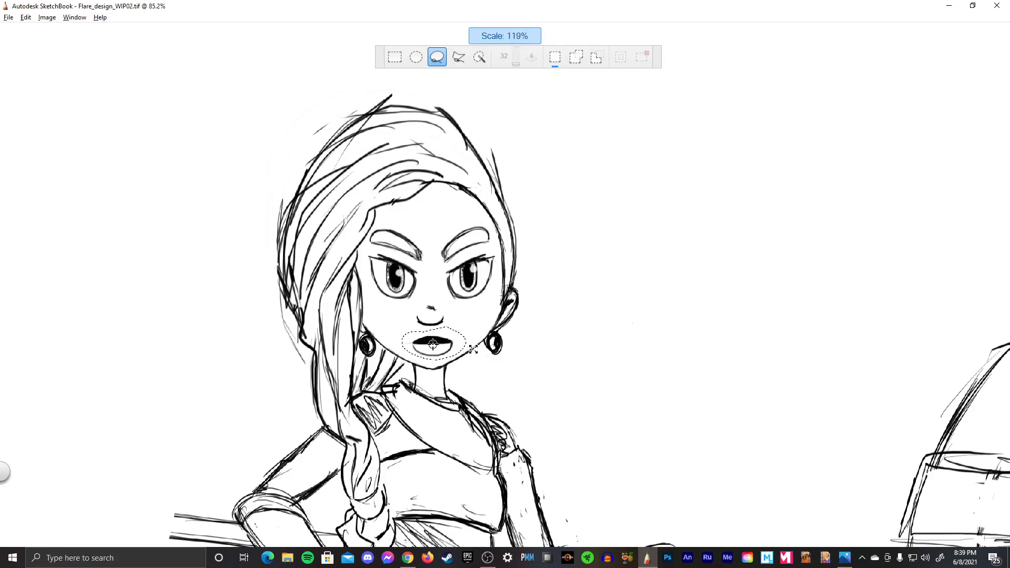
{"action": "left_click_drag", "start_coordinate": [473, 348], "coordinate": [440, 350]}
{"action": "left_click", "coordinate": [446, 339]}
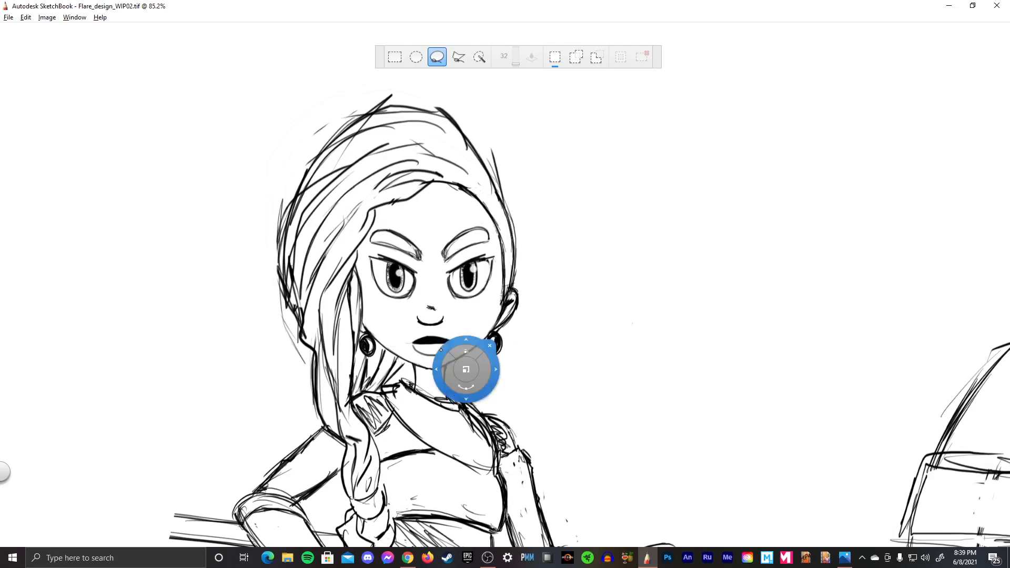
{"action": "left_click", "coordinate": [442, 354]}
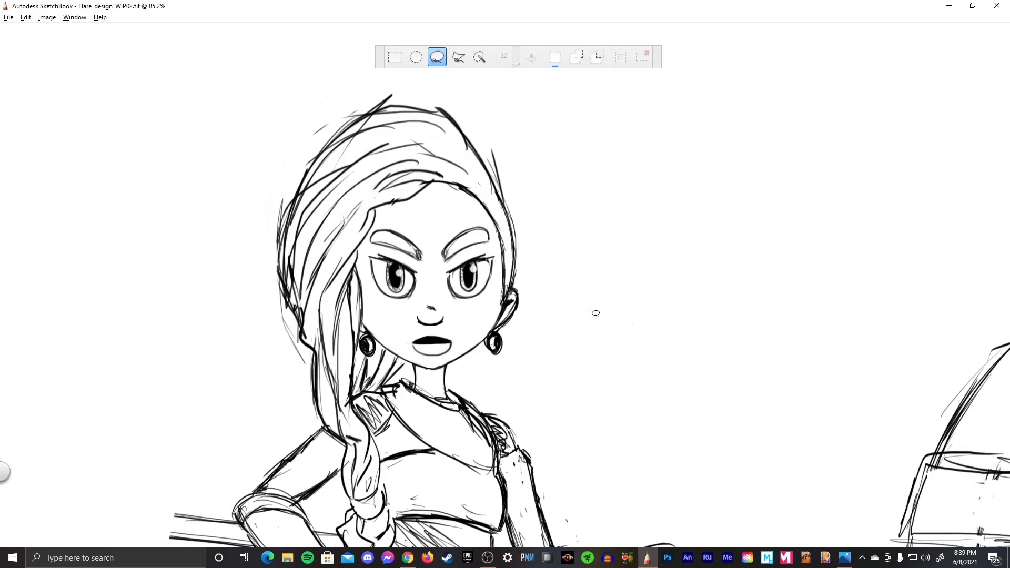
- Erase the sides of the lower lip and redraw the mouth with pointed corners and a wider curved lower lip
{"action": "key", "text": "space"}
{"action": "left_click_drag", "start_coordinate": [559, 293], "coordinate": [582, 300]}
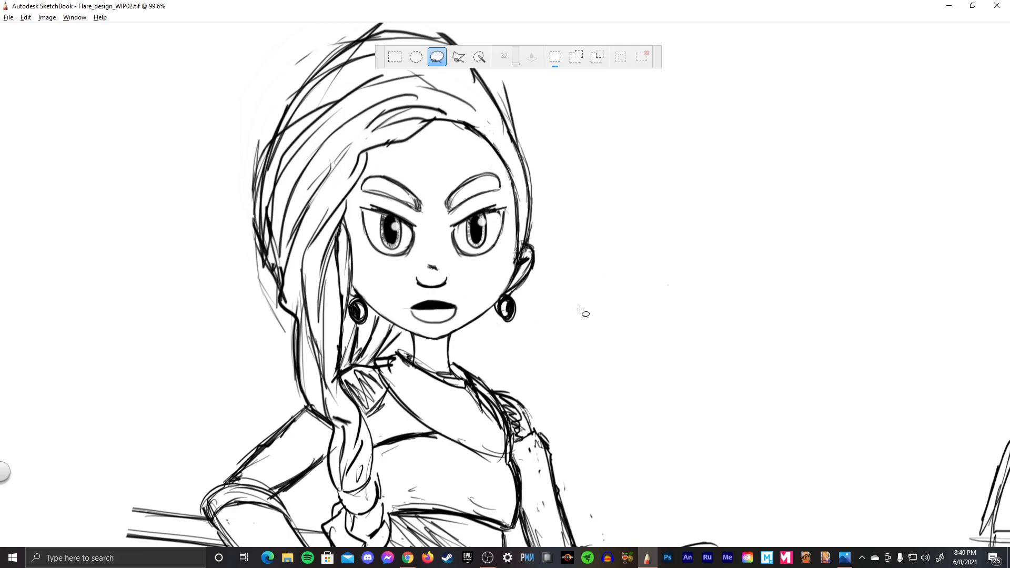
{"action": "key", "text": "space"}
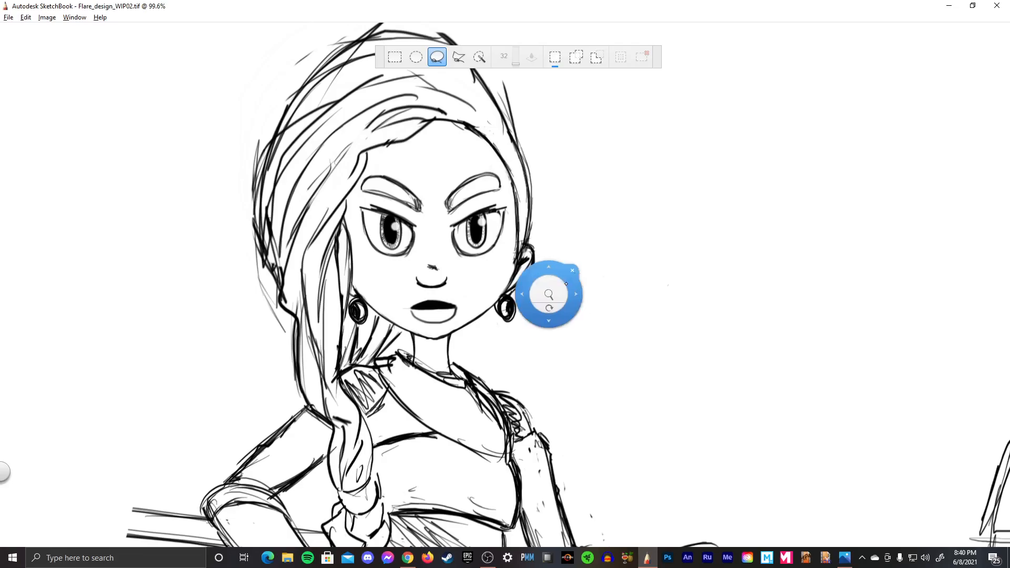
{"action": "left_click_drag", "start_coordinate": [547, 294], "coordinate": [610, 304]}
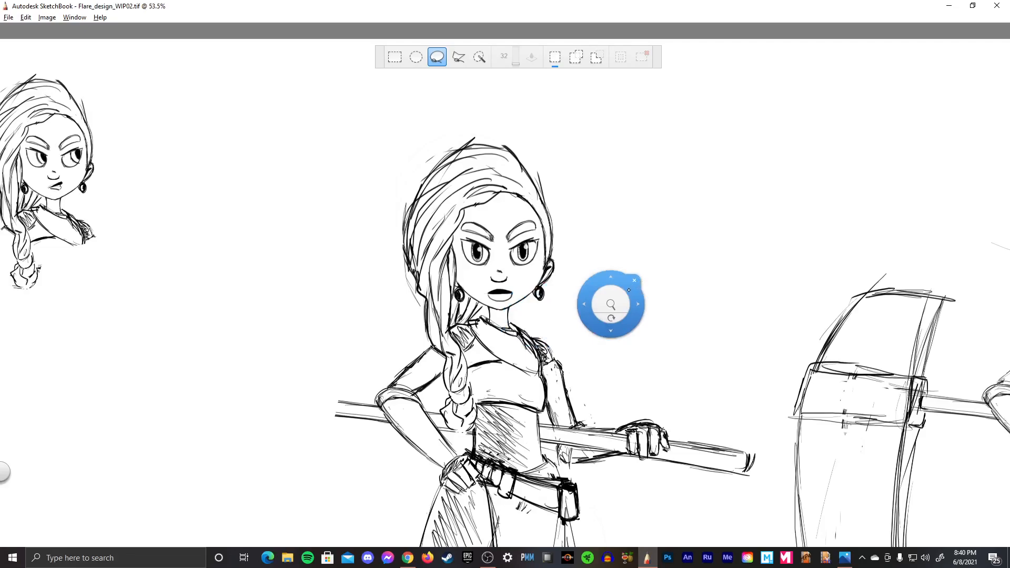
{"action": "key", "text": "space"}
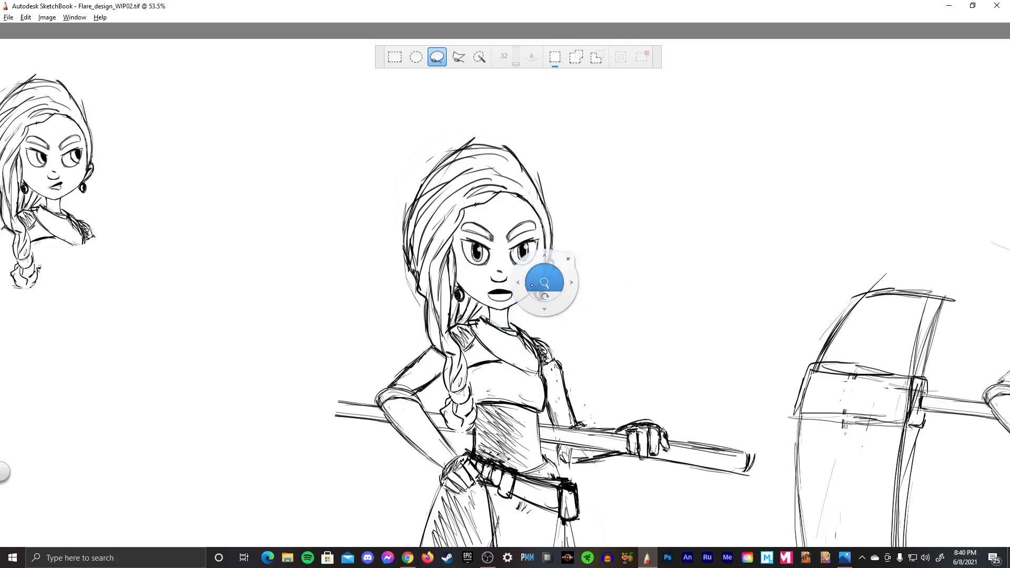
{"action": "left_click_drag", "start_coordinate": [533, 285], "coordinate": [598, 286]}
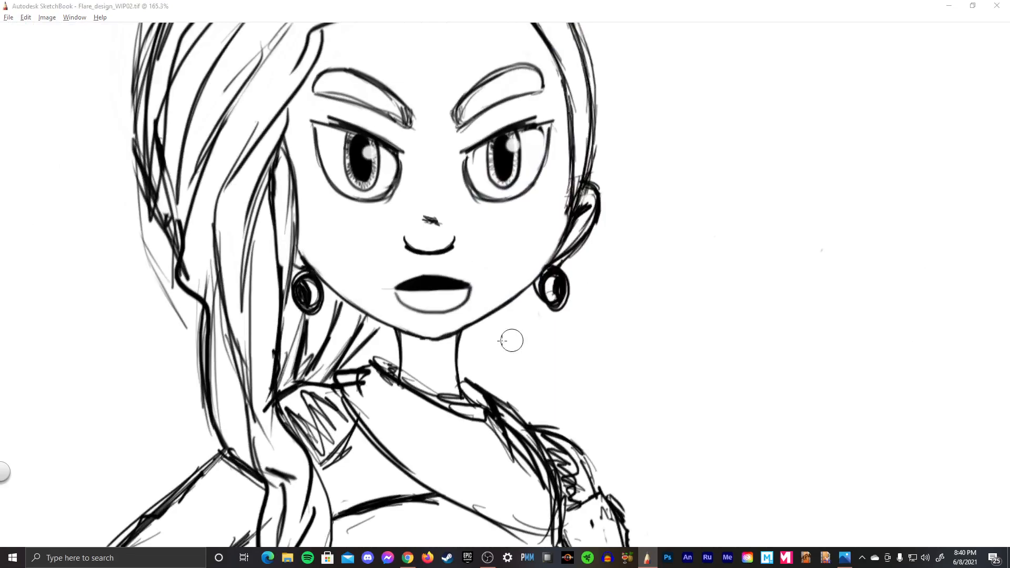
{"action": "mouse_move", "coordinate": [397, 294]}
{"action": "left_mouse_down"}
{"action": "mouse_move", "coordinate": [411, 308]}
{"action": "mouse_move", "coordinate": [472, 286]}
{"action": "left_mouse_up"}
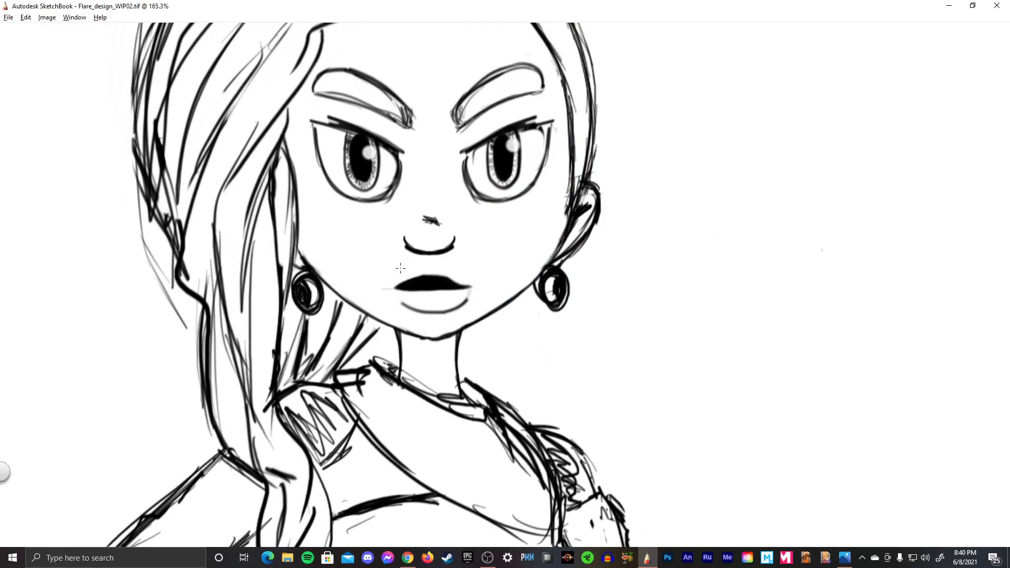
{"action": "mouse_move", "coordinate": [394, 286]}
{"action": "left_mouse_down"}
{"action": "mouse_move", "coordinate": [443, 275]}
{"action": "mouse_move", "coordinate": [453, 316]}
{"action": "left_mouse_up"}
{"action": "mouse_move", "coordinate": [392, 289]}
{"action": "left_mouse_down"}
{"action": "mouse_move", "coordinate": [406, 286]}
{"action": "mouse_move", "coordinate": [392, 285]}
{"action": "left_mouse_up"}
{"action": "mouse_move", "coordinate": [462, 284]}
{"action": "left_mouse_down"}
{"action": "mouse_move", "coordinate": [476, 284]}
{"action": "mouse_move", "coordinate": [463, 285]}
{"action": "left_mouse_up"}
{"action": "mouse_move", "coordinate": [388, 288]}
{"action": "left_mouse_down"}
{"action": "mouse_move", "coordinate": [414, 310]}
{"action": "mouse_move", "coordinate": [472, 295]}
{"action": "left_mouse_up"}
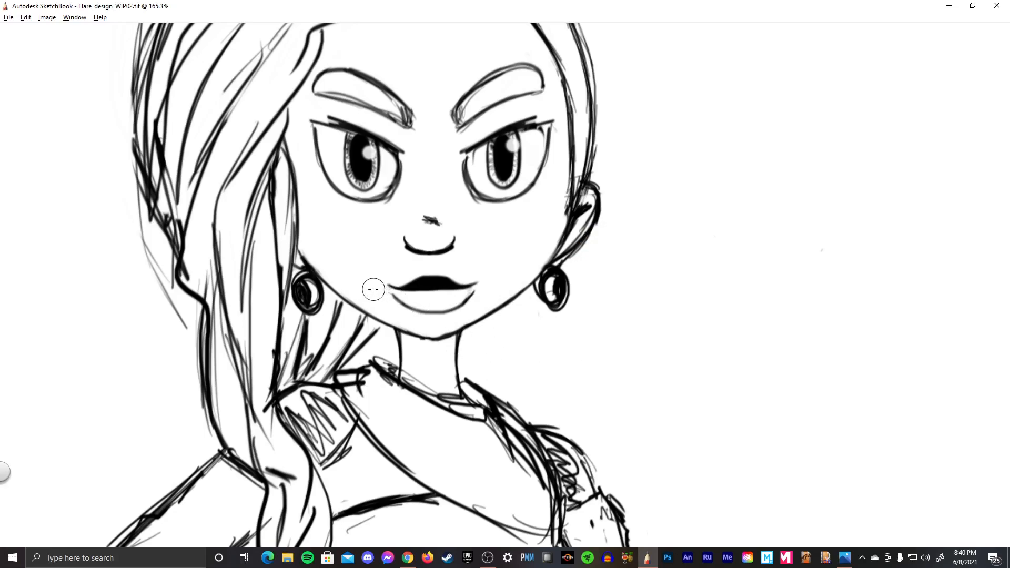
{"action": "key", "text": "space"}
{"action": "left_click_drag", "start_coordinate": [594, 275], "coordinate": [593, 281]}
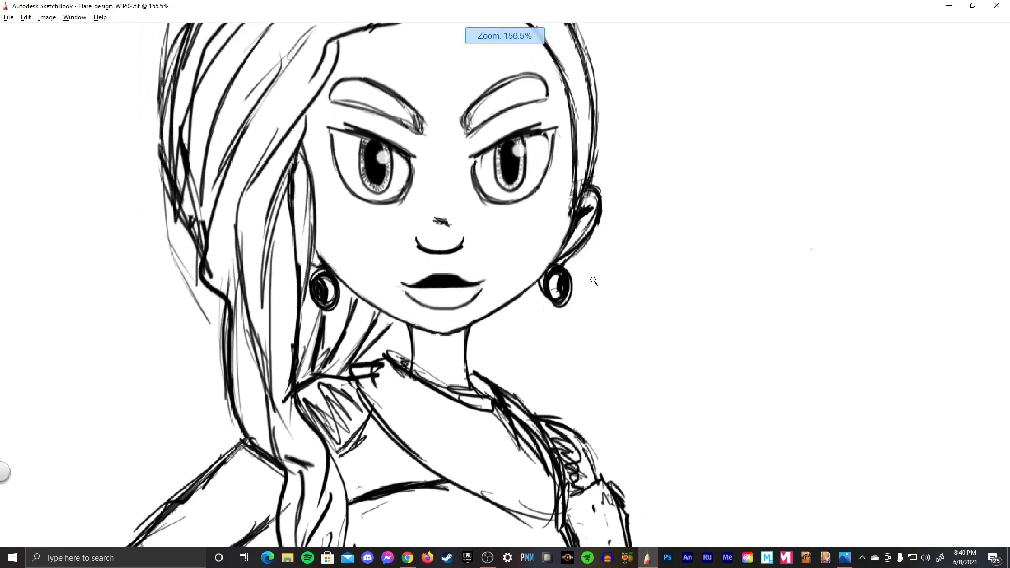
{"action": "scroll", "coordinate": [594, 281], "scroll_direction": "down", "scroll_amount": 6}
{"action": "left_click_drag", "start_coordinate": [243, 437], "coordinate": [682, 332]}
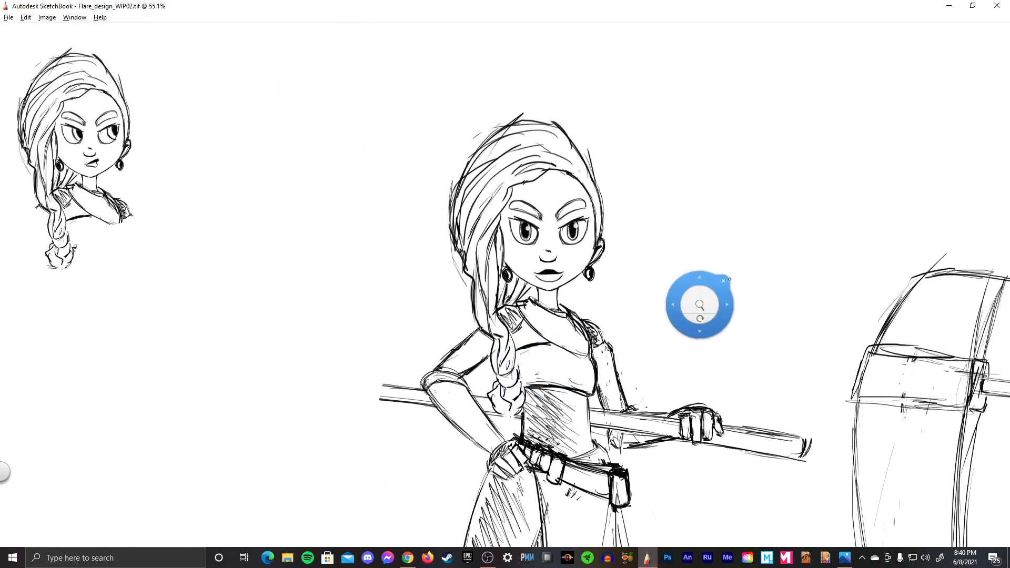
- Clean up the stray sketch lines around the outside of the middle character's hair
{"action": "left_click", "coordinate": [719, 282]}
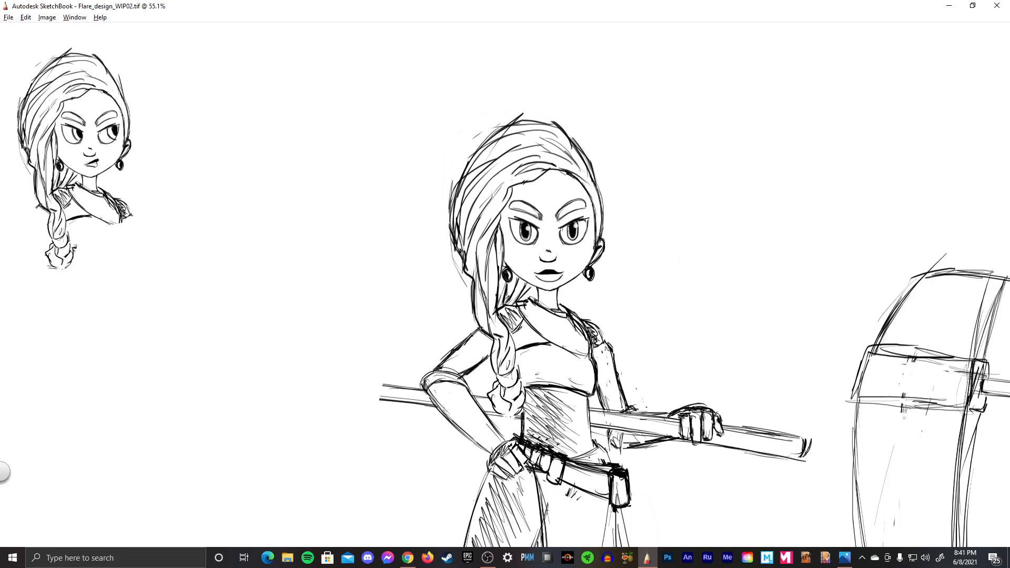
{"action": "left_click", "coordinate": [519, 116]}
{"action": "scroll", "coordinate": [660, 256], "scroll_direction": "down", "scroll_amount": 3}
{"action": "scroll", "coordinate": [660, 256], "scroll_direction": "up", "scroll_amount": 3}
{"action": "scroll", "coordinate": [661, 258], "scroll_direction": "down", "scroll_amount": 2}
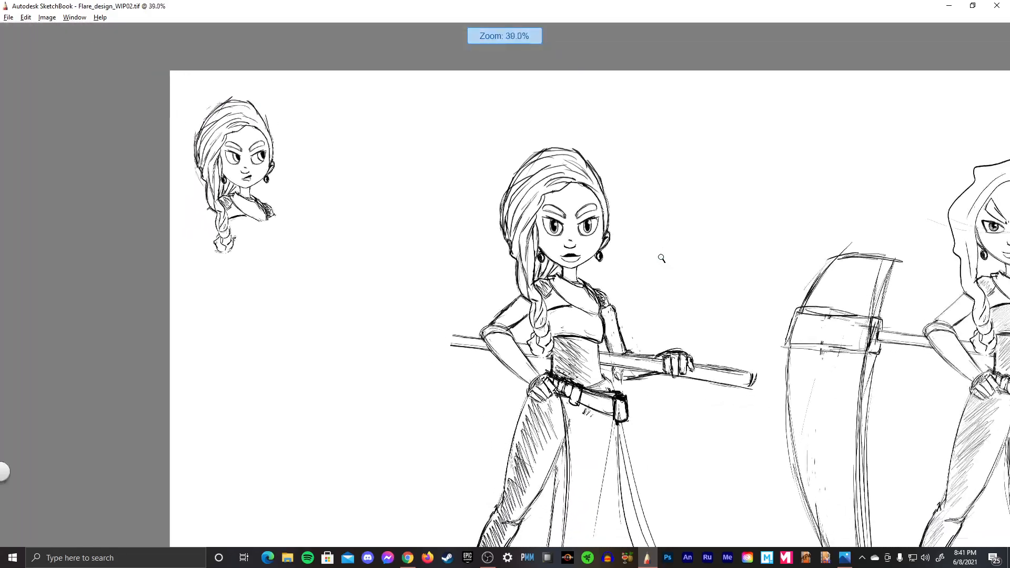
{"action": "scroll", "coordinate": [661, 258], "scroll_direction": "down", "scroll_amount": 2}
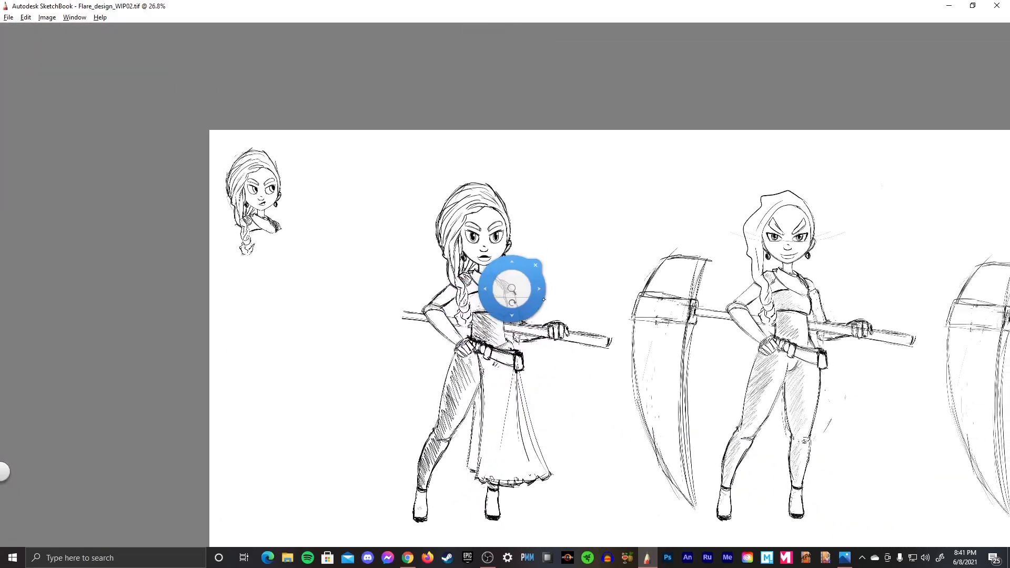
{"action": "scroll", "coordinate": [511, 289], "scroll_direction": "up", "scroll_amount": 2}
{"action": "scroll", "coordinate": [613, 313], "scroll_direction": "up", "scroll_amount": 3}
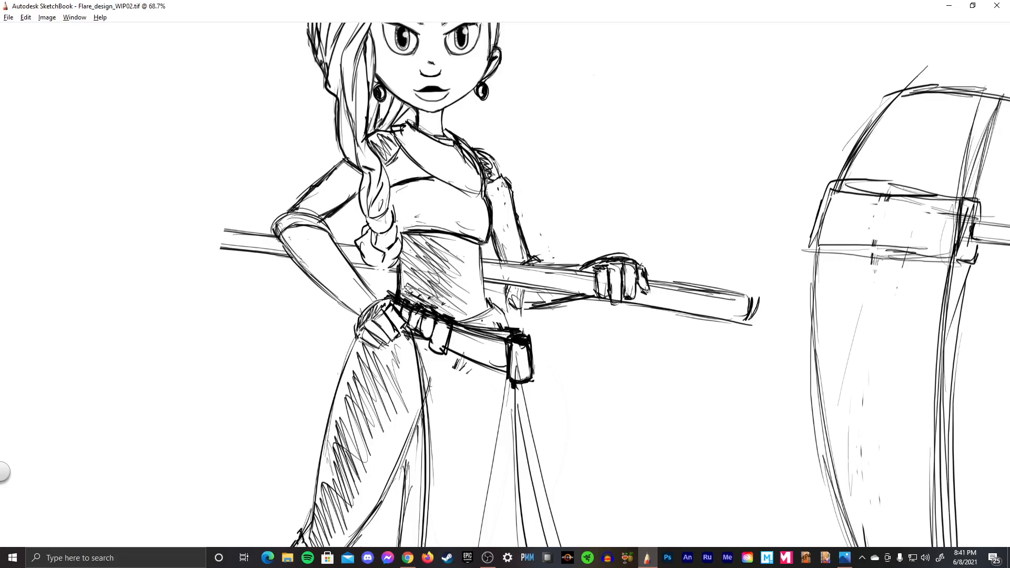
- Undo the trial erasing of the midriff hatching and save the drawing as a new version named Flare_design_WIP03
{"action": "mouse_move", "coordinate": [404, 288]}
{"action": "left_mouse_down"}
{"action": "mouse_move", "coordinate": [477, 323]}
{"action": "mouse_move", "coordinate": [504, 299]}
{"action": "mouse_move", "coordinate": [504, 322]}
{"action": "mouse_move", "coordinate": [454, 256]}
{"action": "mouse_move", "coordinate": [421, 290]}
{"action": "mouse_move", "coordinate": [404, 257]}
{"action": "mouse_move", "coordinate": [421, 238]}
{"action": "mouse_move", "coordinate": [442, 295]}
{"action": "mouse_move", "coordinate": [429, 254]}
{"action": "mouse_move", "coordinate": [444, 248]}
{"action": "mouse_move", "coordinate": [436, 242]}
{"action": "left_mouse_up"}
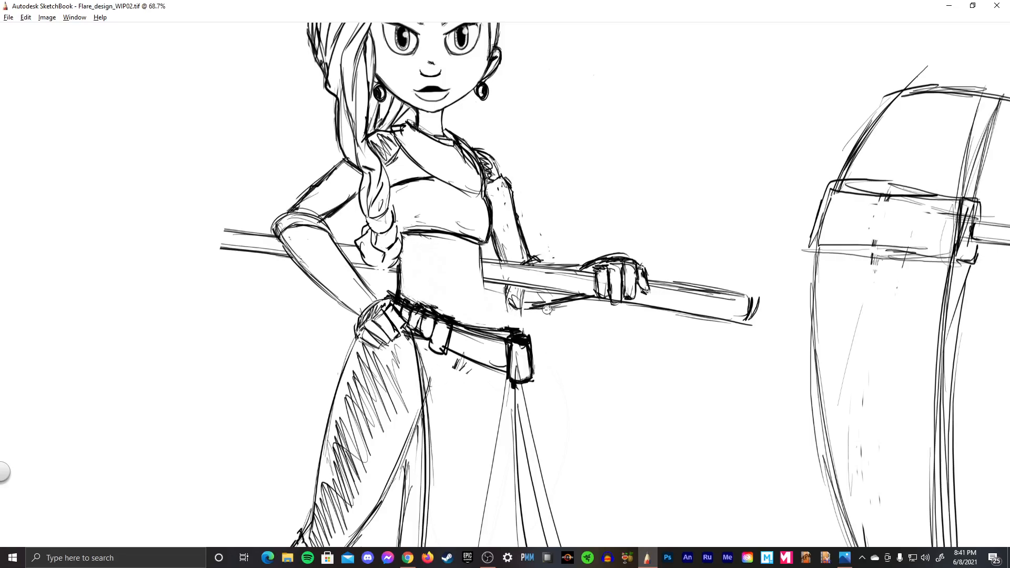
{"action": "key", "text": "ctrl+z"}
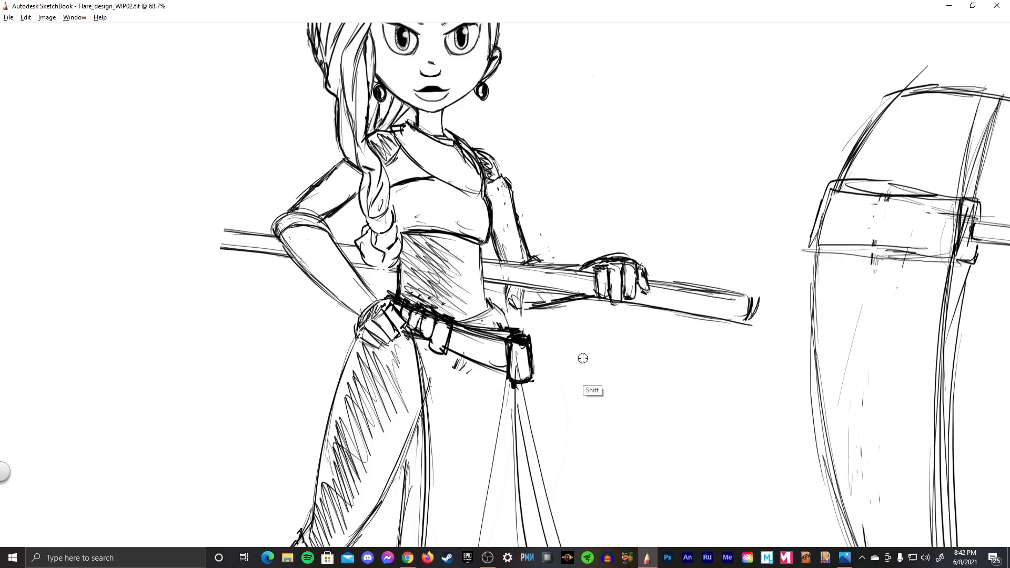
{"action": "key", "text": "ctrl+shift+s"}
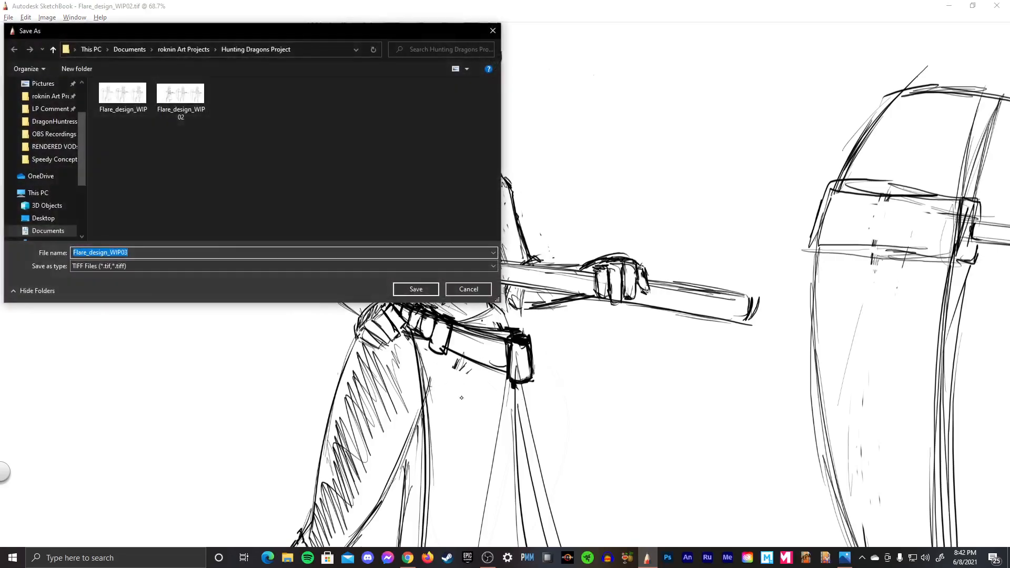
{"action": "key", "text": "Return"}
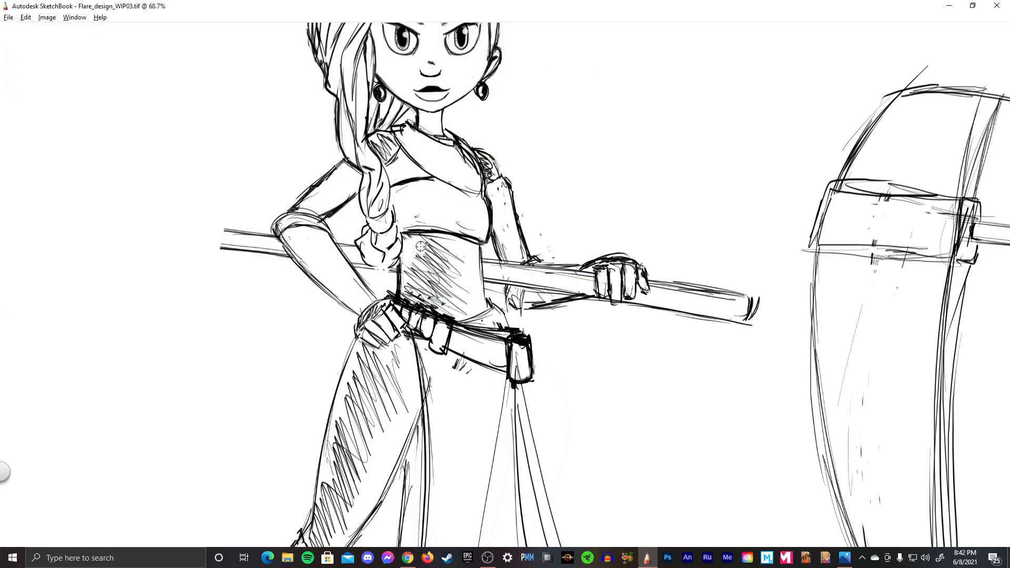
- Save the drawing as a further TIFF version named Flare_design_WIP04
{"action": "left_click_drag", "start_coordinate": [423, 238], "coordinate": [401, 266]}
{"action": "key", "text": "ctrl+shift+s"}
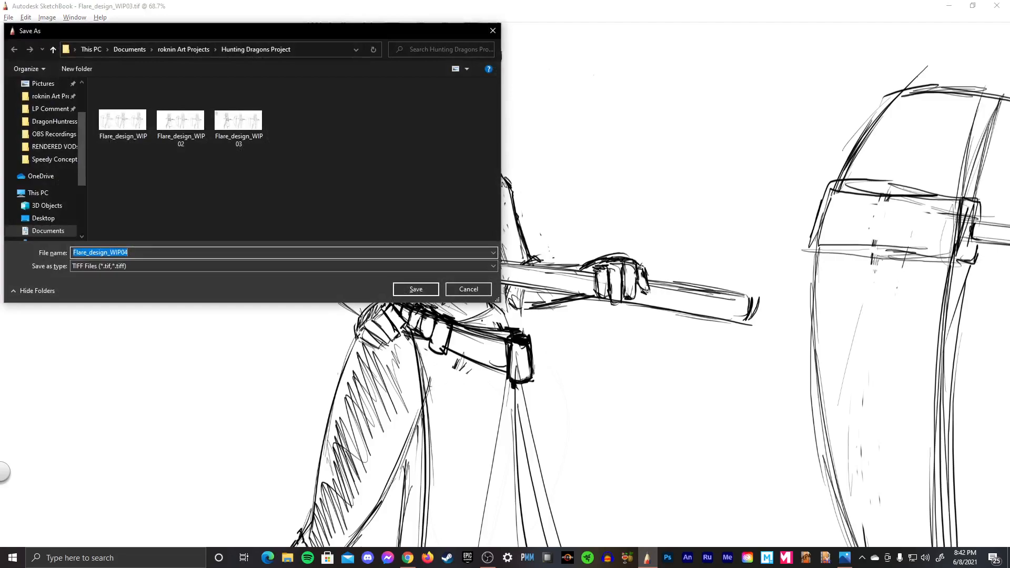
{"action": "key", "text": "Return"}
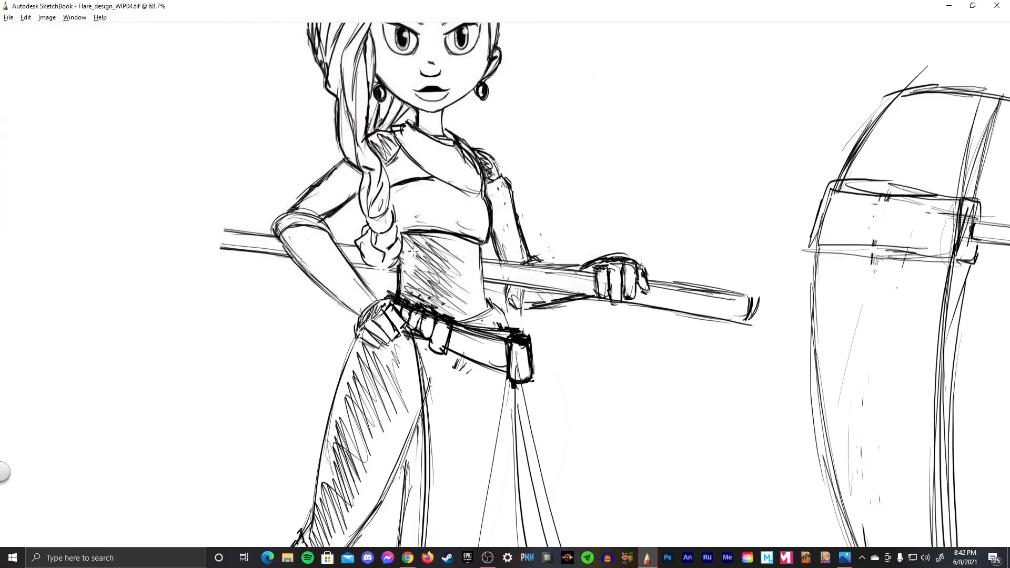
- Clear all the hatching and the loose hip lines from the midriff between the cropped top and the belt
{"action": "key", "text": "ctrl+z"}
{"action": "key", "text": "ctrl+z"}
{"action": "key", "text": "ctrl+z"}
{"action": "key", "text": "ctrl+z"}
{"action": "key", "text": "ctrl+z"}
{"action": "key", "text": "ctrl+z"}
{"action": "key", "text": "ctrl+z"}
{"action": "key", "text": "ctrl+z"}
{"action": "key", "text": "ctrl+z"}
{"action": "key", "text": "ctrl+z"}
{"action": "key", "text": "ctrl+z"}
{"action": "key", "text": "ctrl+z"}
{"action": "key", "text": "ctrl+z"}
{"action": "key", "text": "ctrl+z"}
{"action": "key", "text": "ctrl+z"}
{"action": "key", "text": "ctrl+z"}
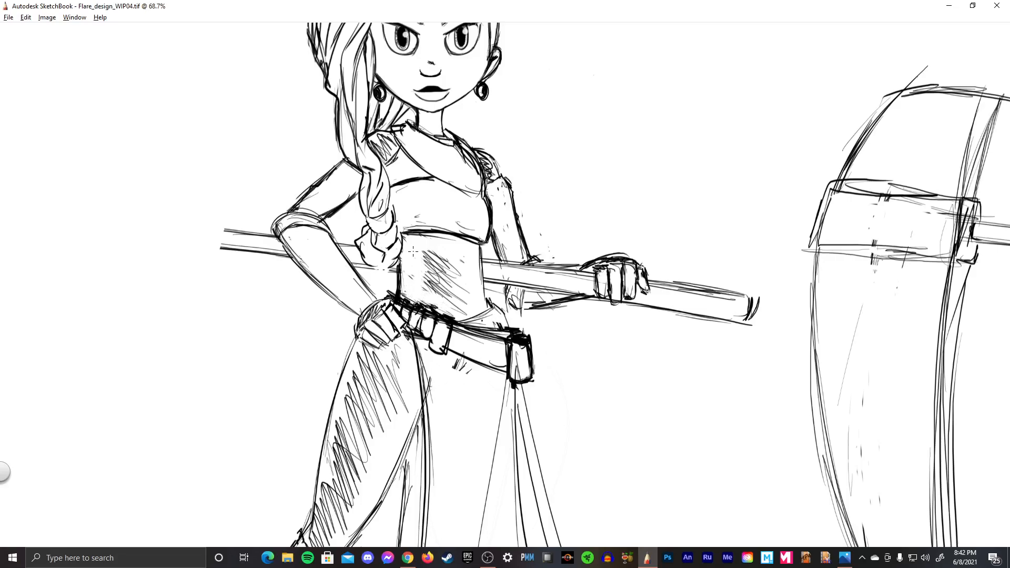
{"action": "key", "text": "ctrl+z"}
{"action": "key", "text": "ctrl+z"}
{"action": "key", "text": "ctrl+z"}
{"action": "key", "text": "ctrl+z"}
{"action": "key", "text": "ctrl+z"}
{"action": "key", "text": "ctrl+z"}
{"action": "key", "text": "ctrl+z"}
{"action": "key", "text": "ctrl+z"}
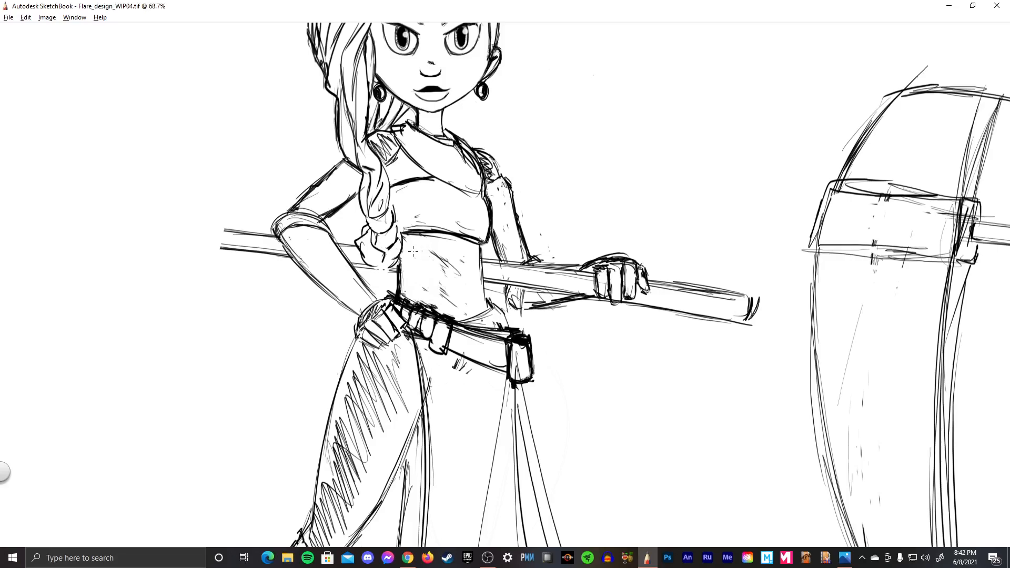
{"action": "key", "text": "ctrl+z"}
{"action": "key", "text": "ctrl+z"}
{"action": "key", "text": "ctrl+z"}
{"action": "key", "text": "ctrl+z"}
{"action": "key", "text": "ctrl+z"}
{"action": "key", "text": "ctrl+z"}
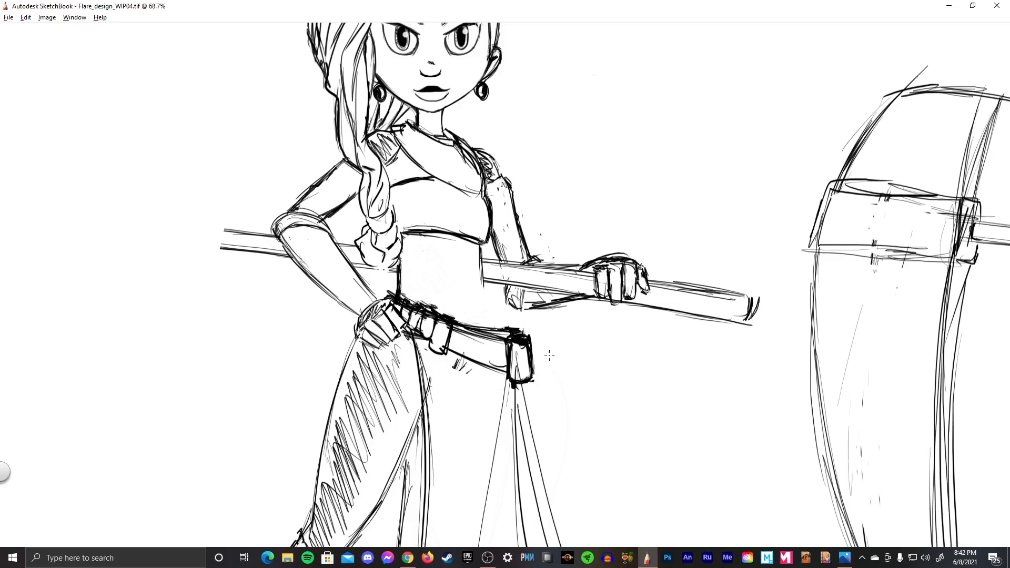
- Redraw the side of the waist as one line curving outward from beneath the staff to the belt pouch
{"action": "left_click_drag", "start_coordinate": [480, 253], "coordinate": [501, 328]}
{"action": "key", "text": "ctrl+z"}
{"action": "key", "text": "ctrl+z"}
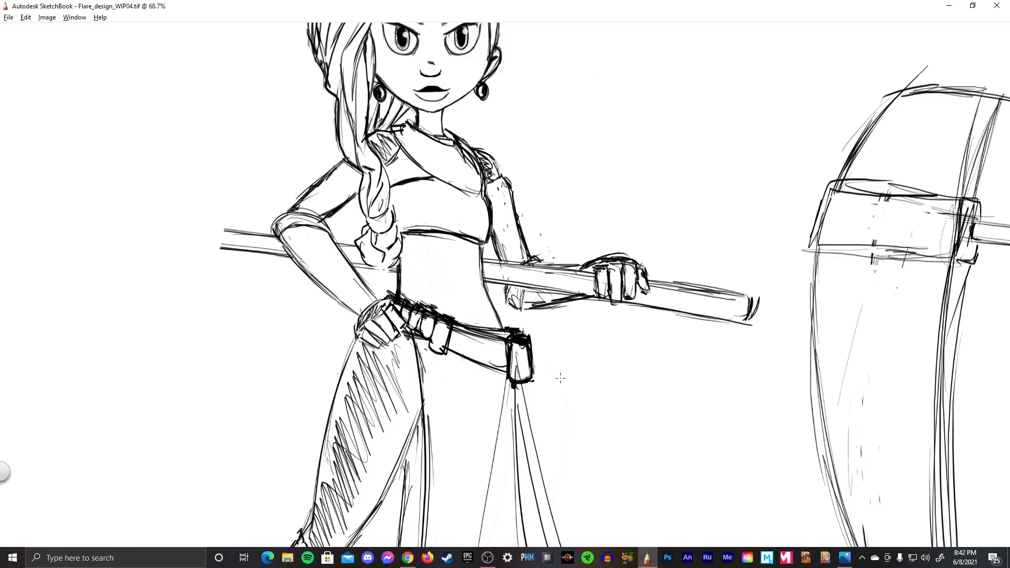
- Redraw the free end of the staff beyond the gripping hand with a rounded cap
{"action": "key", "text": "space"}
{"action": "mouse_move", "coordinate": [564, 378]}
{"action": "left_mouse_down"}
{"action": "mouse_move", "coordinate": [559, 448]}
{"action": "mouse_move", "coordinate": [548, 412]}
{"action": "left_mouse_up"}
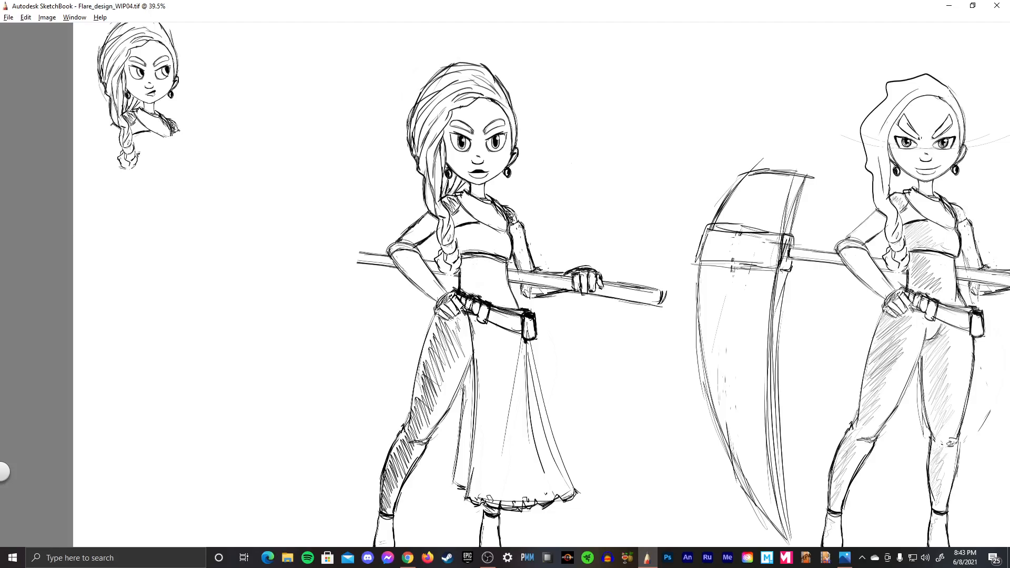
{"action": "left_click_drag", "start_coordinate": [504, 263], "coordinate": [466, 255]}
{"action": "left_click_drag", "start_coordinate": [664, 290], "coordinate": [655, 304]}
{"action": "left_click_drag", "start_coordinate": [473, 355], "coordinate": [653, 342]}
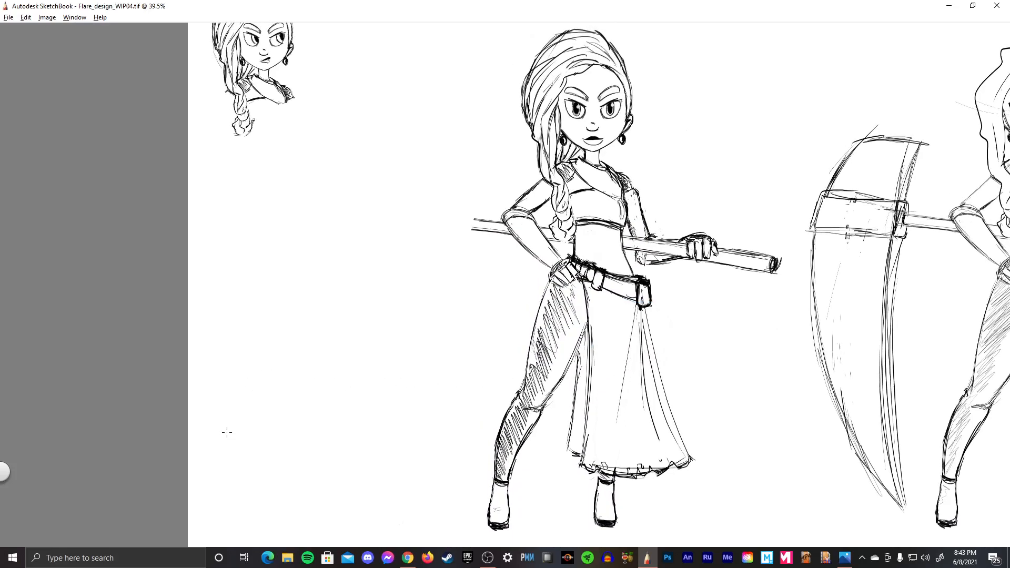
- Sketch a slim curved scythe blade tapering to a point in the empty area below the small head copy
{"action": "left_click_drag", "start_coordinate": [238, 413], "coordinate": [317, 324]}
{"action": "left_click_drag", "start_coordinate": [254, 390], "coordinate": [312, 325]}
{"action": "mouse_move", "coordinate": [236, 421]}
{"action": "left_mouse_down"}
{"action": "mouse_move", "coordinate": [255, 390]}
{"action": "mouse_move", "coordinate": [227, 462]}
{"action": "left_mouse_up"}
{"action": "left_click_drag", "start_coordinate": [276, 358], "coordinate": [240, 422]}
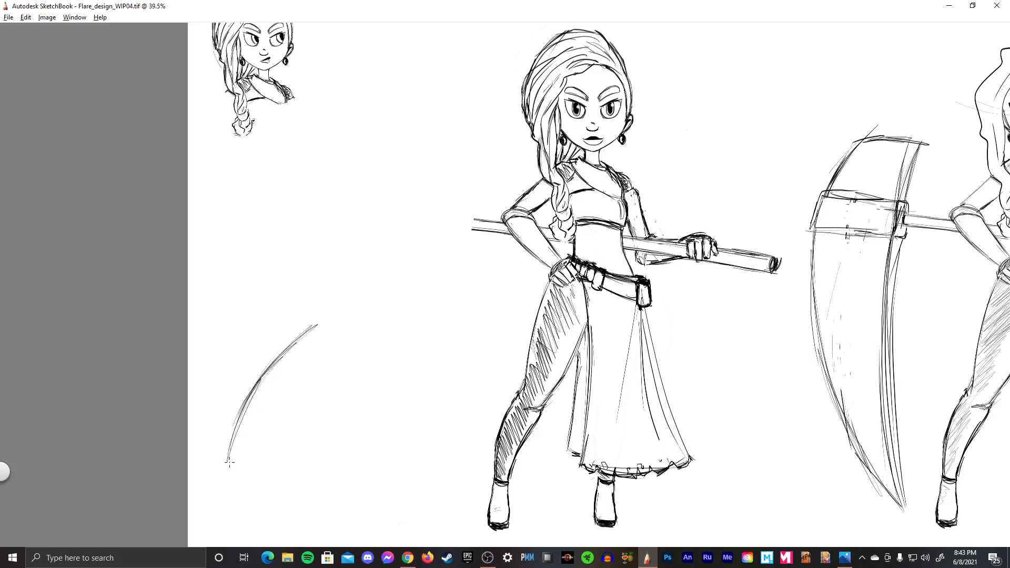
{"action": "mouse_move", "coordinate": [229, 460]}
{"action": "left_mouse_down"}
{"action": "mouse_move", "coordinate": [279, 387]}
{"action": "mouse_move", "coordinate": [311, 363]}
{"action": "mouse_move", "coordinate": [276, 388]}
{"action": "left_mouse_up"}
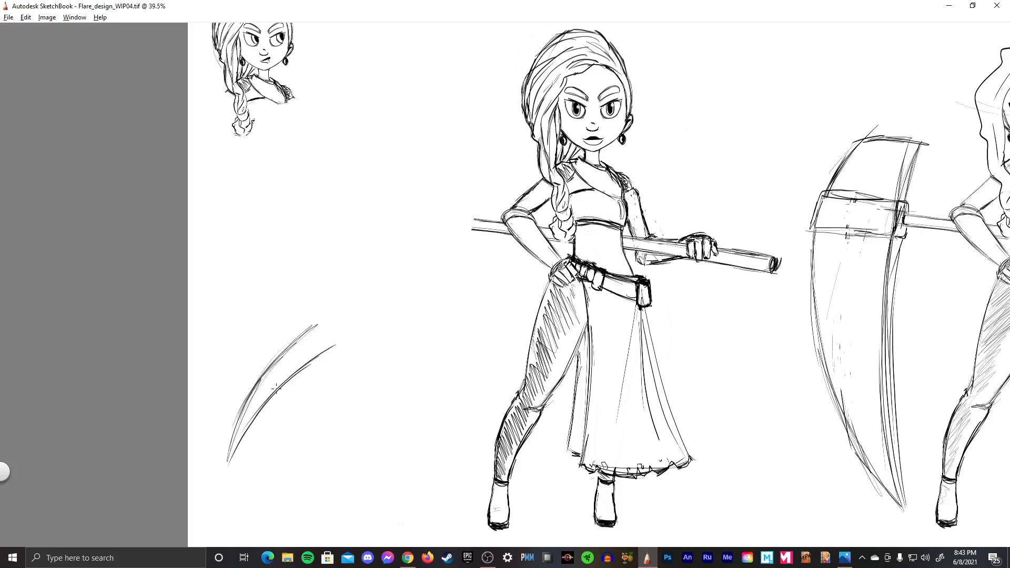
- Add a boxy mounting block to the wide end of the new blade and undo the extra stroke on the blade
{"action": "mouse_move", "coordinate": [318, 326]}
{"action": "left_mouse_down"}
{"action": "mouse_move", "coordinate": [334, 341]}
{"action": "mouse_move", "coordinate": [317, 324]}
{"action": "mouse_move", "coordinate": [336, 310]}
{"action": "mouse_move", "coordinate": [336, 339]}
{"action": "left_mouse_up"}
{"action": "mouse_move", "coordinate": [338, 345]}
{"action": "left_mouse_down"}
{"action": "mouse_move", "coordinate": [352, 335]}
{"action": "mouse_move", "coordinate": [339, 313]}
{"action": "left_mouse_up"}
{"action": "mouse_move", "coordinate": [318, 321]}
{"action": "left_mouse_down"}
{"action": "mouse_move", "coordinate": [343, 315]}
{"action": "mouse_move", "coordinate": [318, 320]}
{"action": "mouse_move", "coordinate": [336, 349]}
{"action": "mouse_move", "coordinate": [357, 334]}
{"action": "mouse_move", "coordinate": [334, 354]}
{"action": "mouse_move", "coordinate": [357, 339]}
{"action": "mouse_move", "coordinate": [284, 388]}
{"action": "mouse_move", "coordinate": [227, 462]}
{"action": "mouse_move", "coordinate": [333, 347]}
{"action": "mouse_move", "coordinate": [278, 394]}
{"action": "mouse_move", "coordinate": [226, 465]}
{"action": "mouse_move", "coordinate": [301, 337]}
{"action": "mouse_move", "coordinate": [317, 325]}
{"action": "mouse_move", "coordinate": [331, 338]}
{"action": "left_mouse_up"}
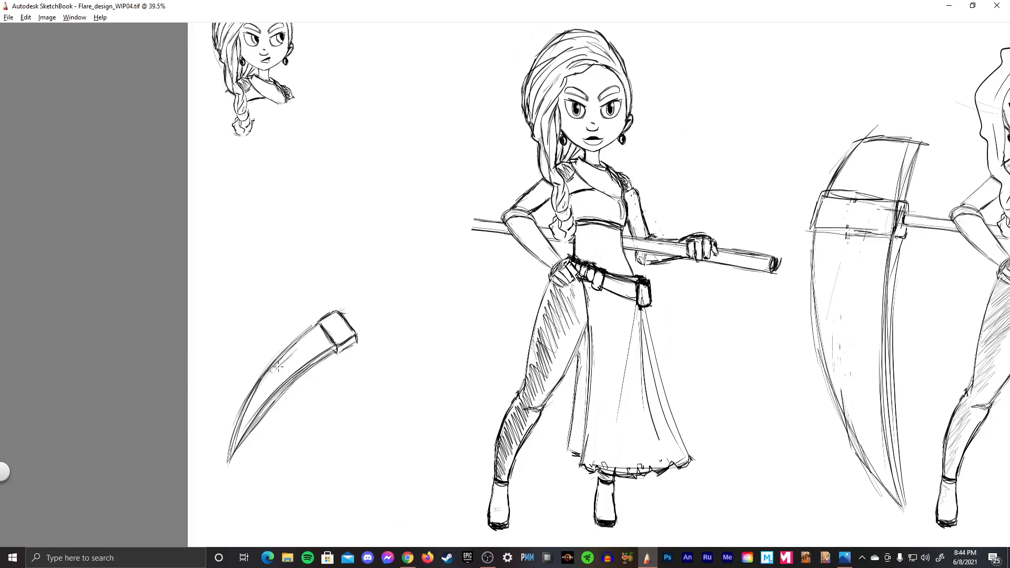
{"action": "left_click_drag", "start_coordinate": [276, 368], "coordinate": [309, 336]}
{"action": "key", "text": "ctrl+z"}
- Switch to Firefox, close the What's new page and search Google Images for "scythe"
{"action": "left_click", "coordinate": [427, 557]}
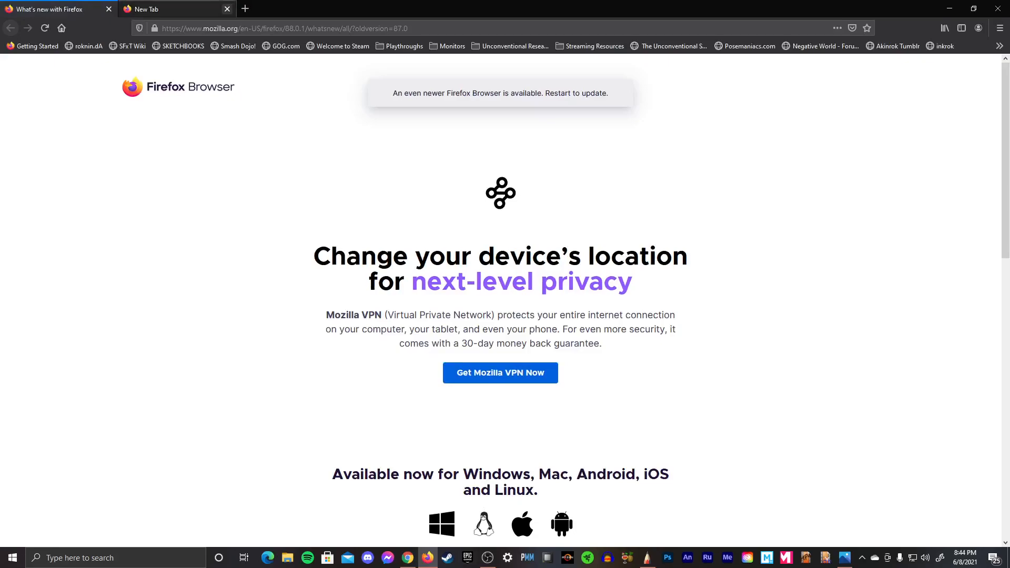
{"action": "left_click", "coordinate": [108, 9]}
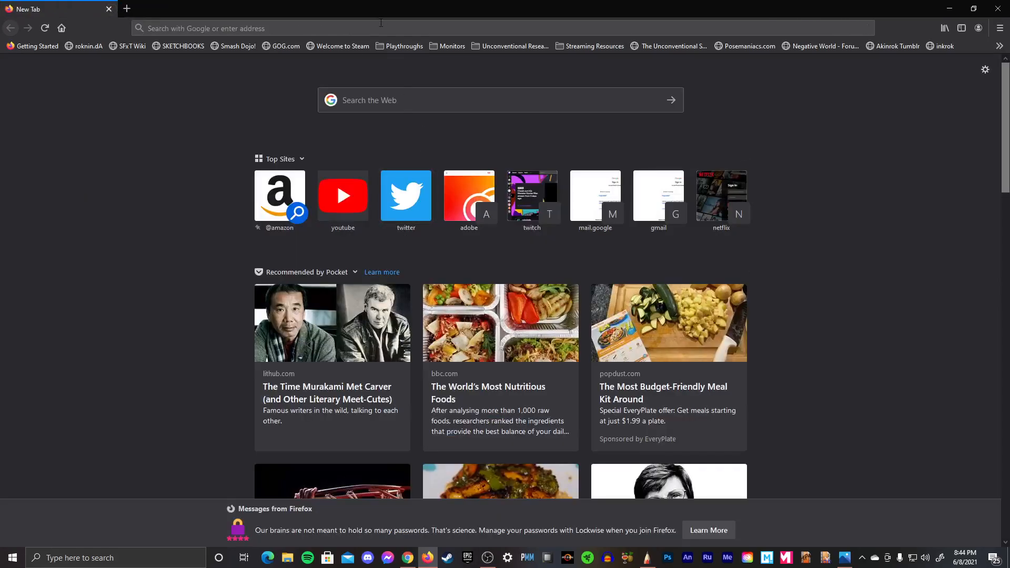
{"action": "left_click", "coordinate": [379, 33]}
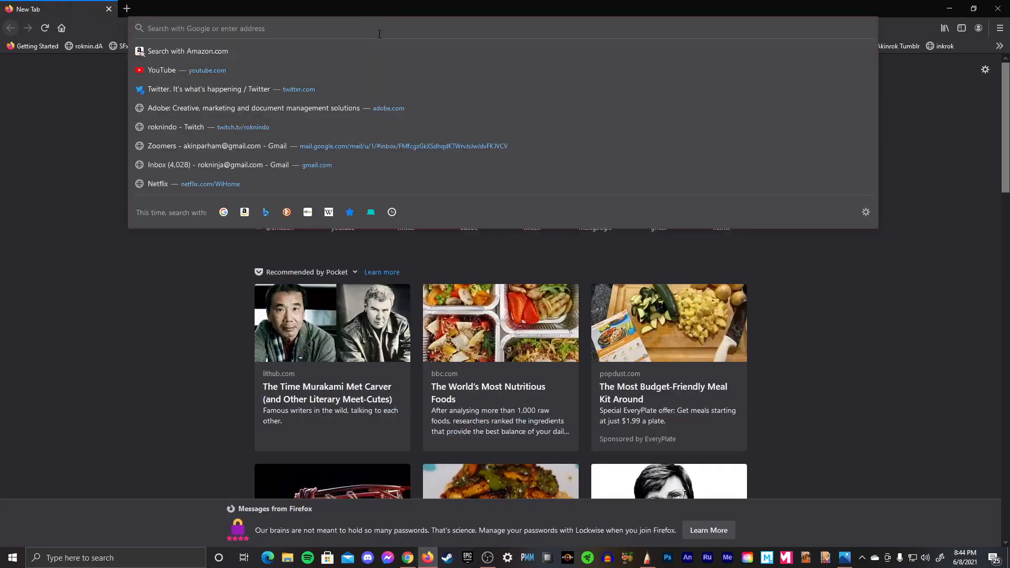
{"action": "type", "text": "scythe"}
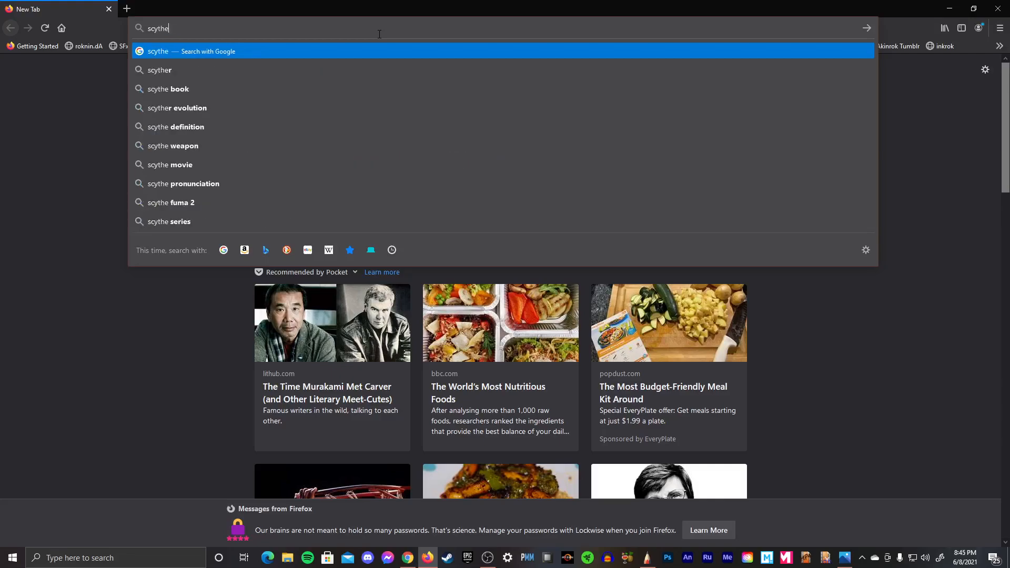
{"action": "key", "text": "Return"}
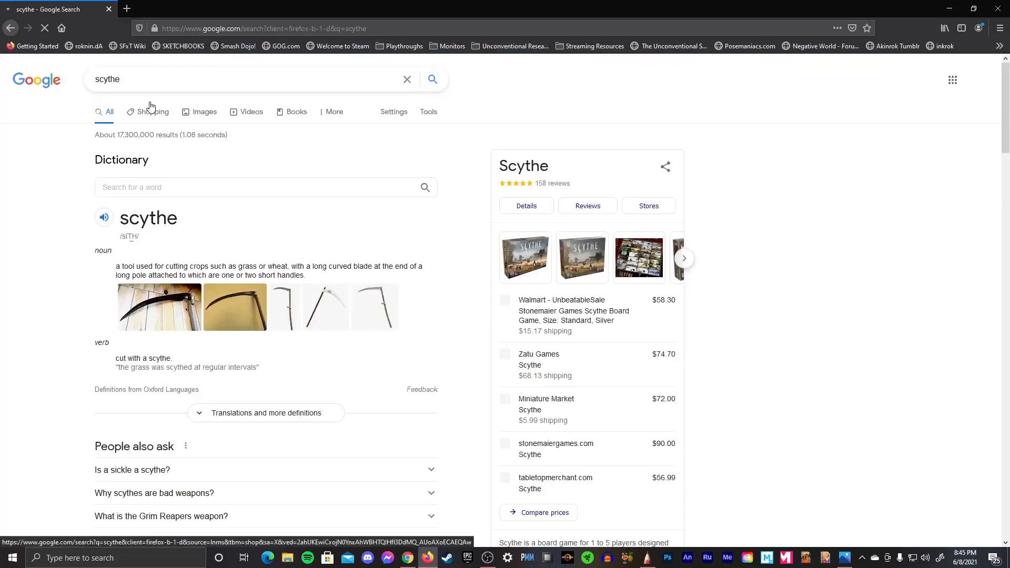
{"action": "left_click", "coordinate": [211, 112]}
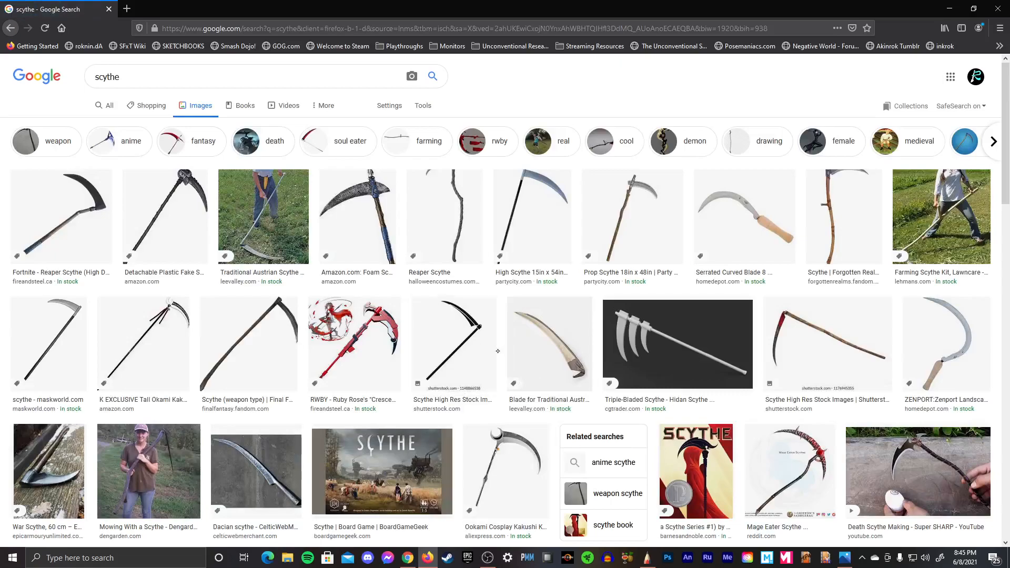
- Preview the RWBY Crescent Rose, farming, triple-bladed and Okami Kakushi scythe images to compare blade and handle shapes
{"action": "left_click", "coordinate": [363, 345]}
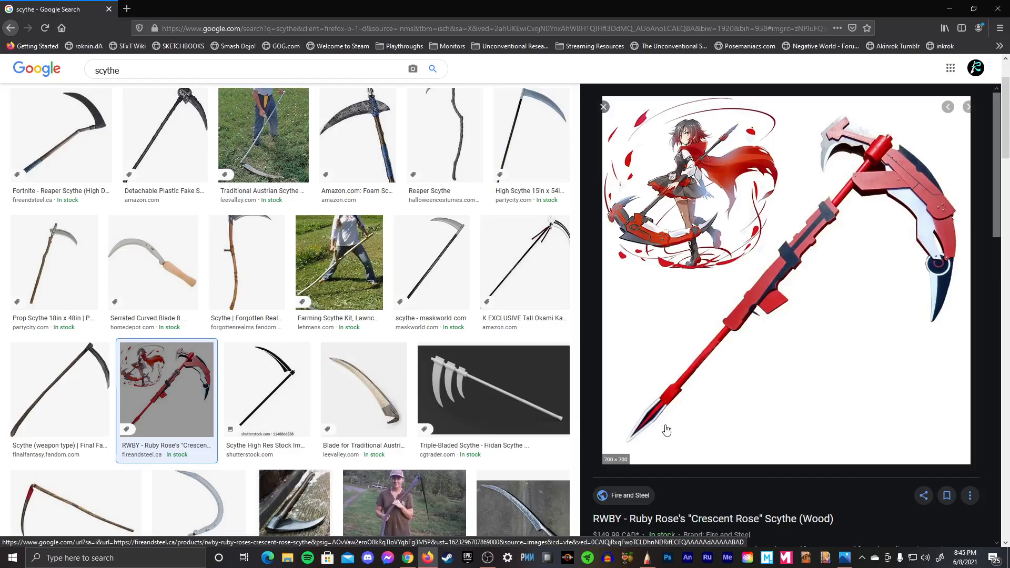
{"action": "left_click", "coordinate": [352, 264]}
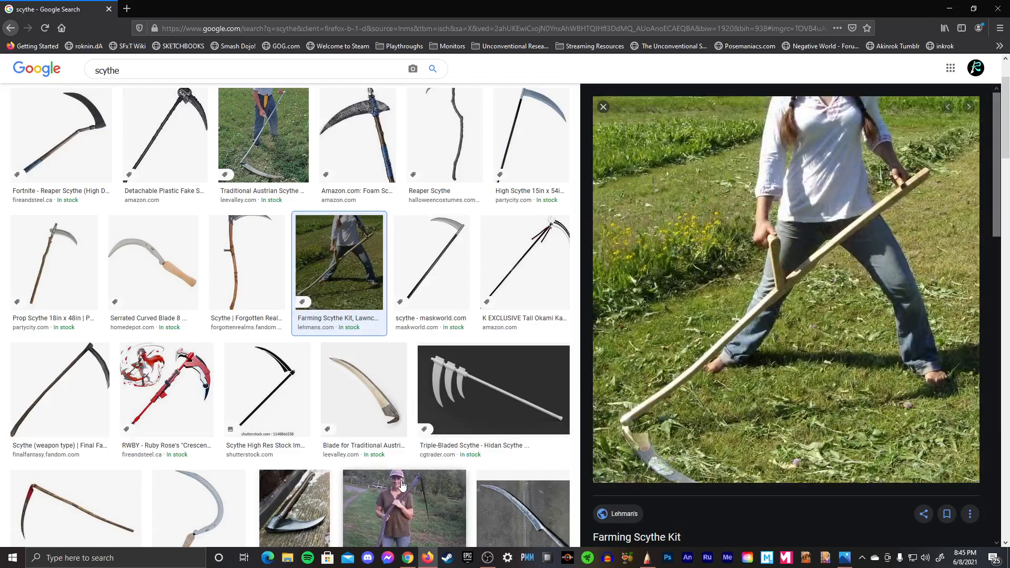
{"action": "left_click", "coordinate": [506, 403]}
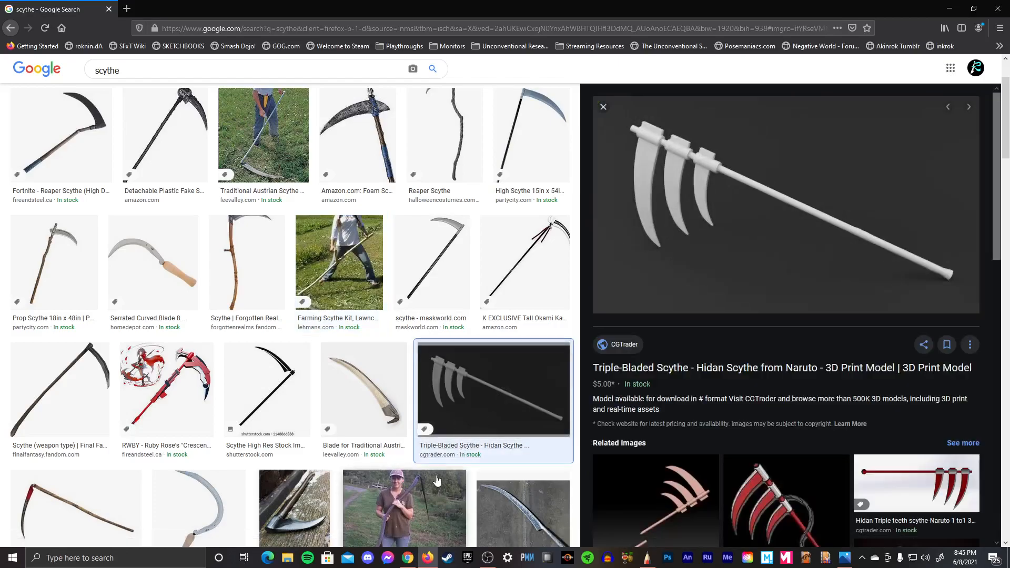
{"action": "left_click", "coordinate": [524, 279]}
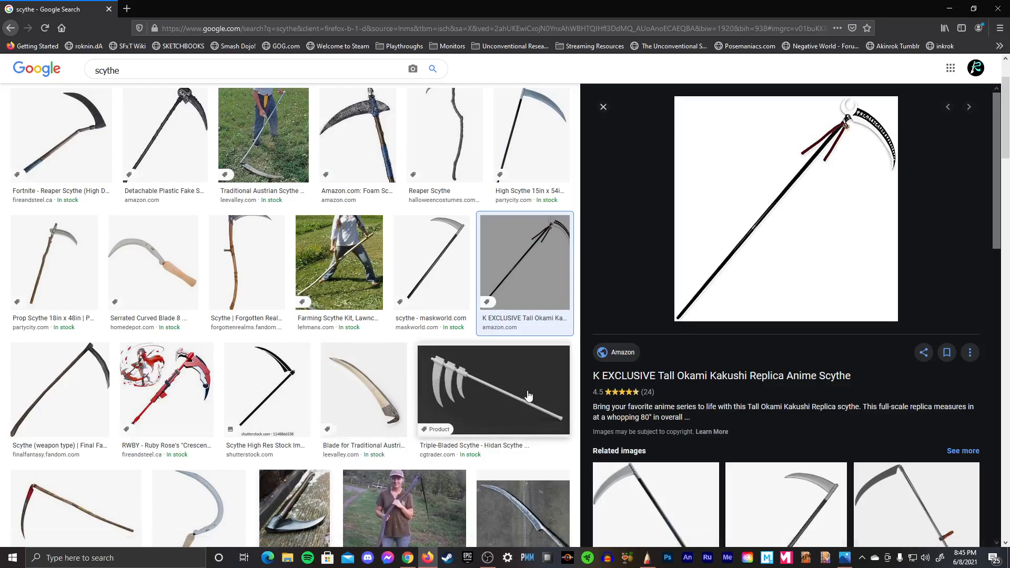
{"action": "left_click", "coordinate": [603, 107]}
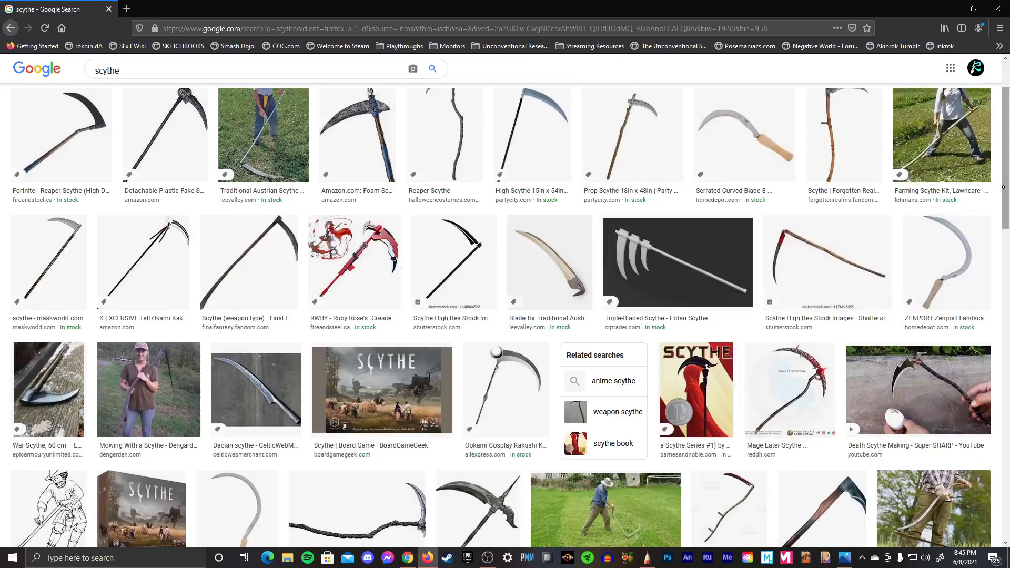
- Browse further scythe results and preview the blue Houkai 3rd scythe and a related hk3rd design
{"action": "left_click_drag", "start_coordinate": [1002, 187], "coordinate": [980, 300]}
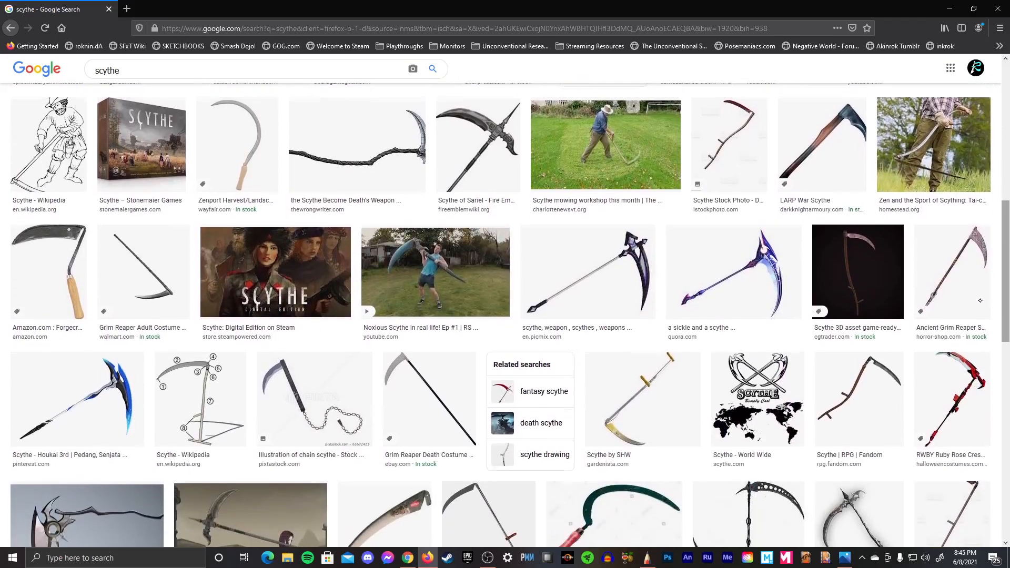
{"action": "left_click", "coordinate": [112, 400]}
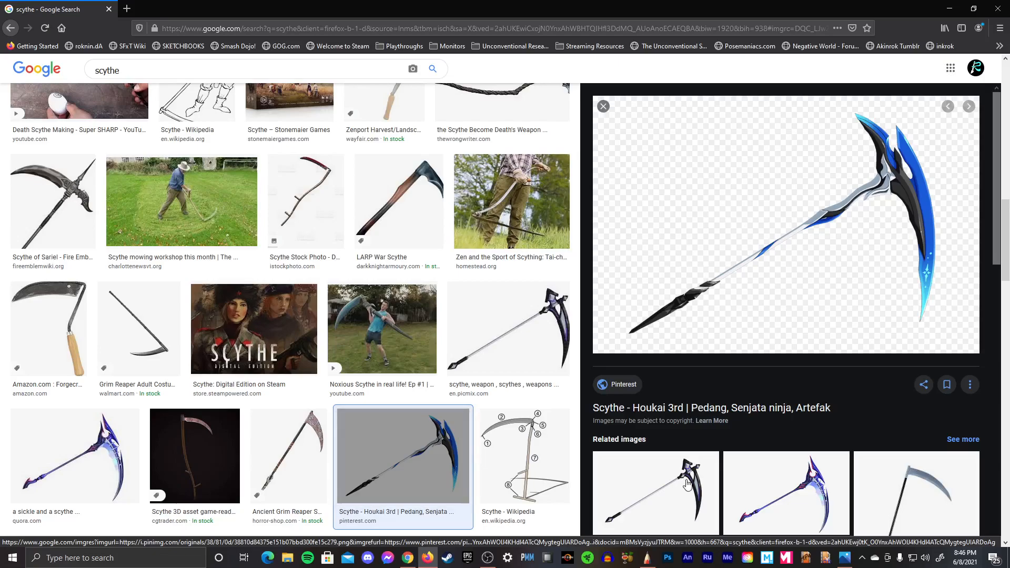
{"action": "left_click", "coordinate": [787, 464]}
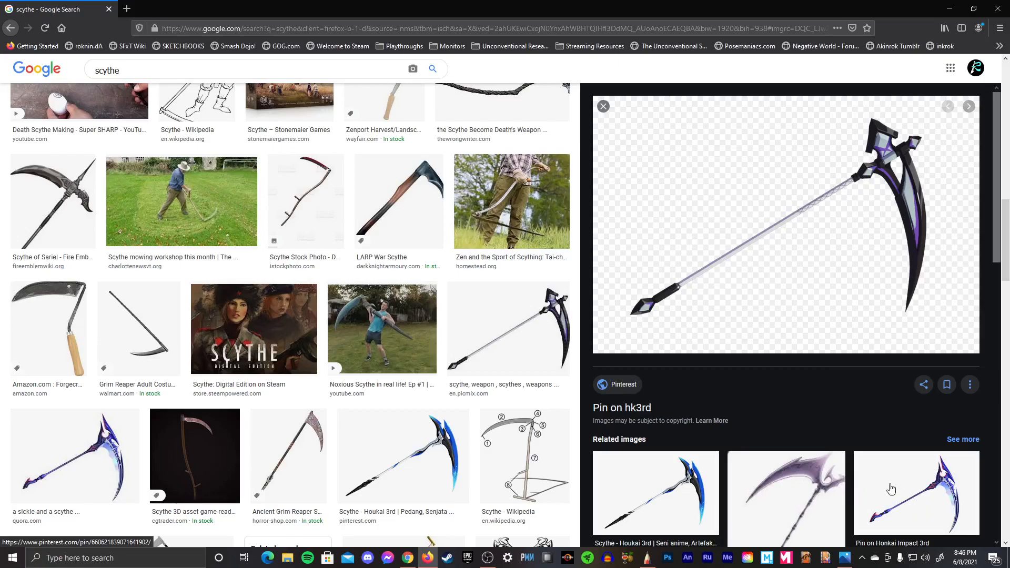
{"action": "left_click", "coordinate": [603, 106]}
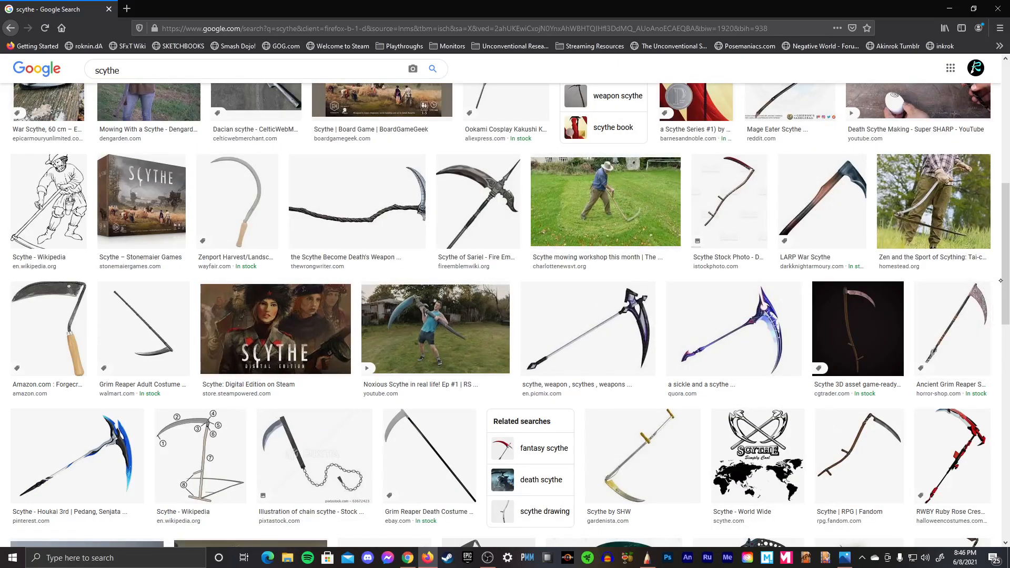
{"action": "scroll", "coordinate": [1008, 348], "scroll_direction": "down", "scroll_amount": 4}
{"action": "scroll", "coordinate": [1008, 347], "scroll_direction": "down", "scroll_amount": 10}
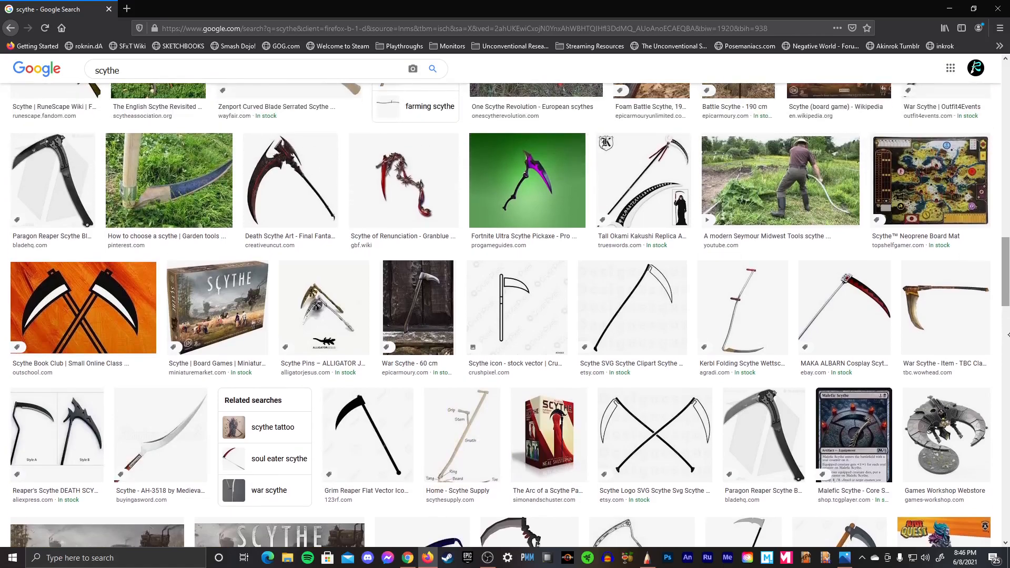
- Preview the Maka Albarn Soul Eater scythe and compare it with the scythe in the earlier DragonHuntress_Flare artwork in Photos
{"action": "left_click", "coordinate": [844, 310]}
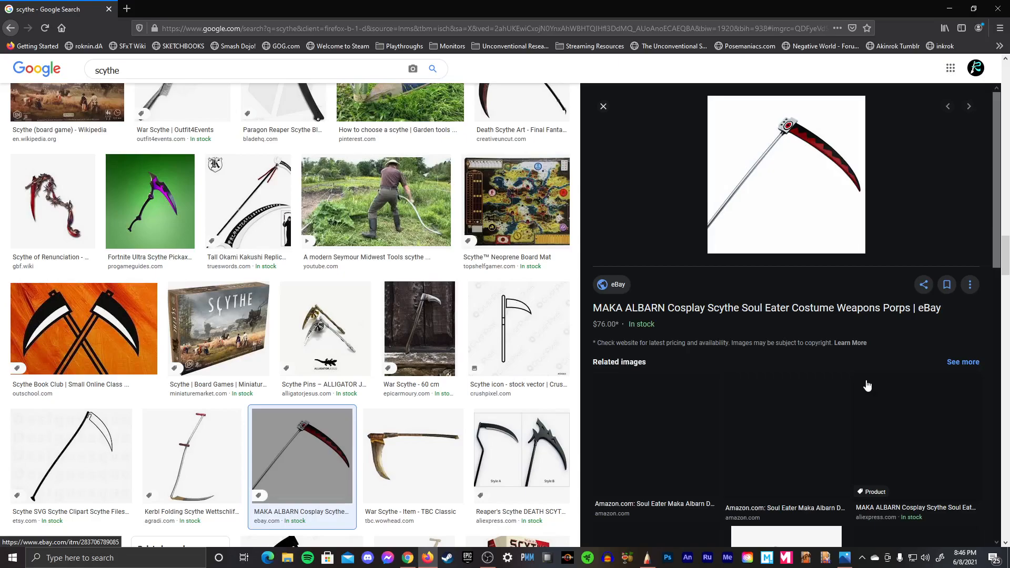
{"action": "key", "text": "alt+Tab"}
{"action": "key", "text": "Tab"}
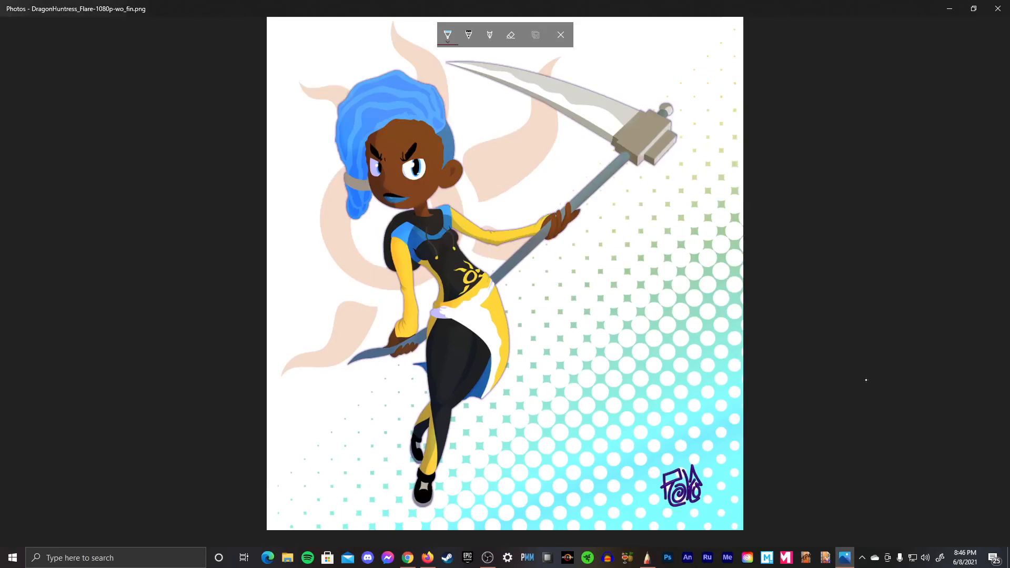
{"action": "key", "text": "alt+Tab"}
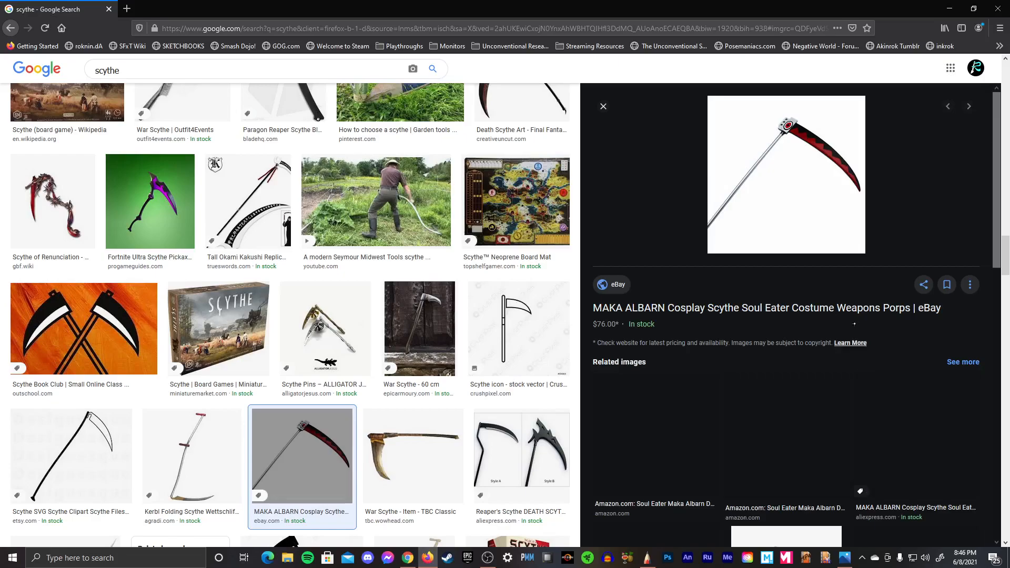
{"action": "scroll", "coordinate": [884, 194], "scroll_direction": "up", "scroll_amount": 1}
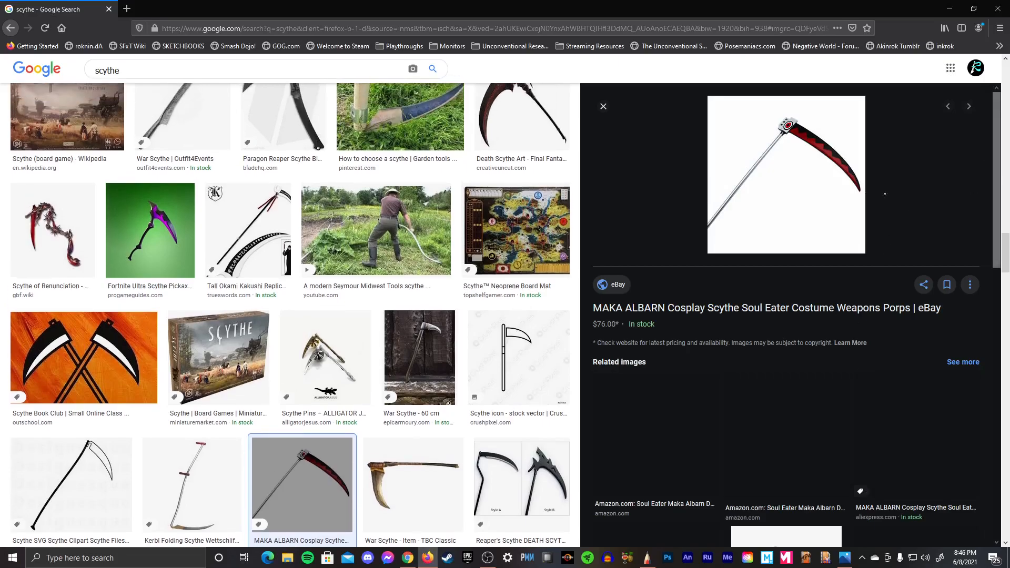
{"action": "key", "text": "Escape"}
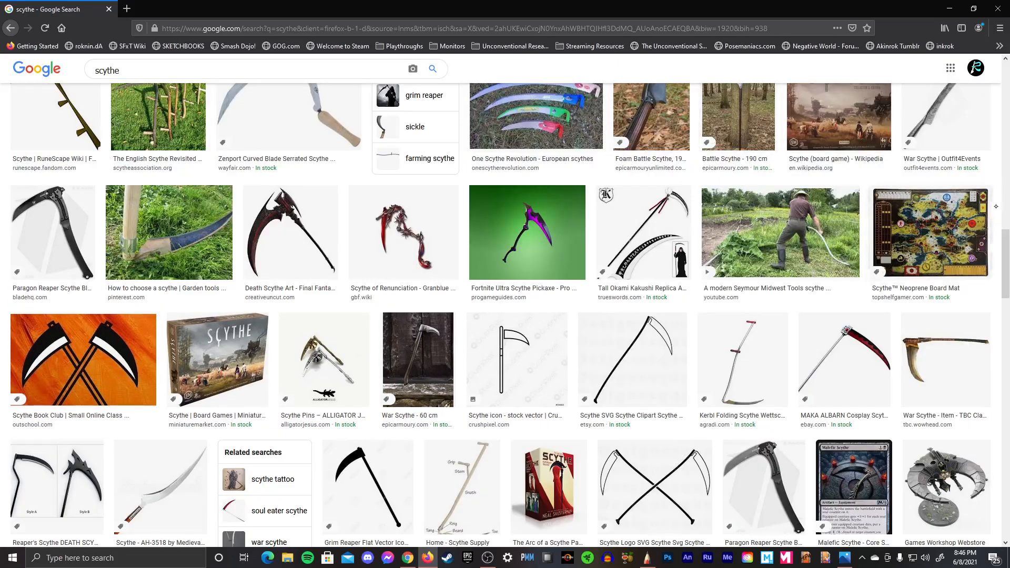
- Browse further down the scythe results and preview the Farmer with scythe stock photo to study its blade attachment
{"action": "scroll", "coordinate": [993, 218], "scroll_direction": "down", "scroll_amount": 7}
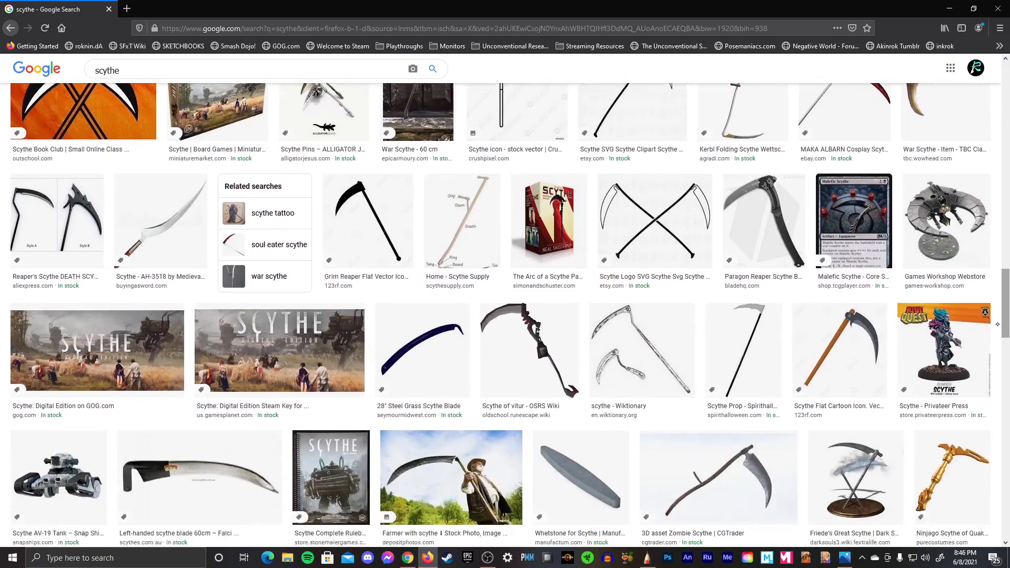
{"action": "scroll", "coordinate": [993, 337], "scroll_direction": "down", "scroll_amount": 1}
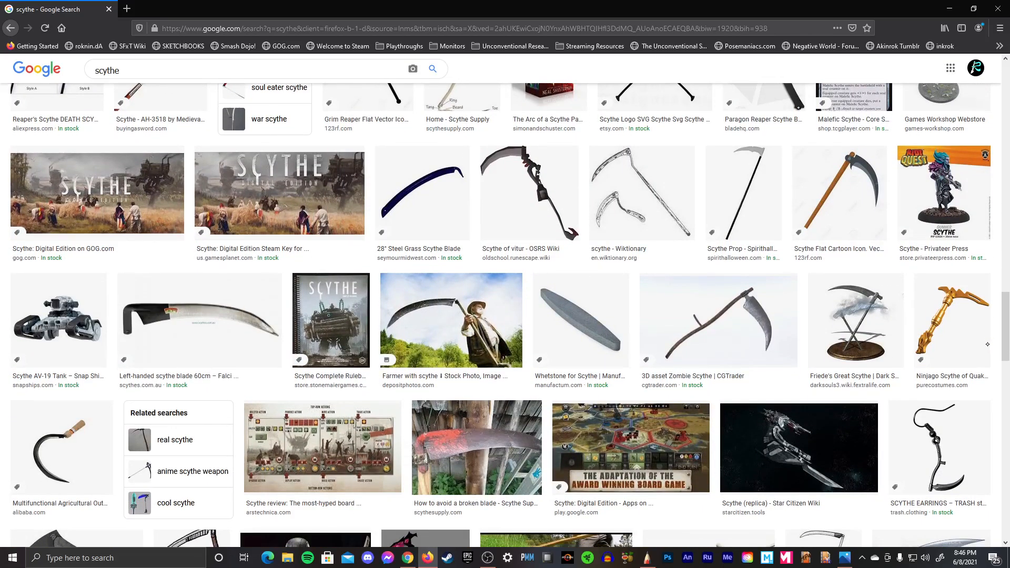
{"action": "scroll", "coordinate": [987, 344], "scroll_direction": "down", "scroll_amount": 1}
{"action": "left_click", "coordinate": [482, 307]}
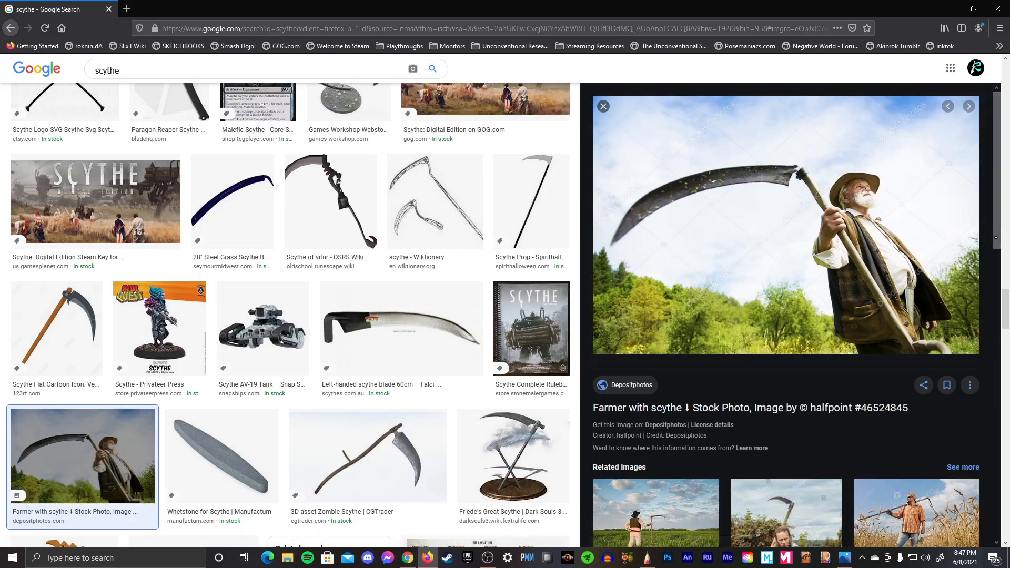
{"action": "scroll", "coordinate": [995, 237], "scroll_direction": "down", "scroll_amount": 2}
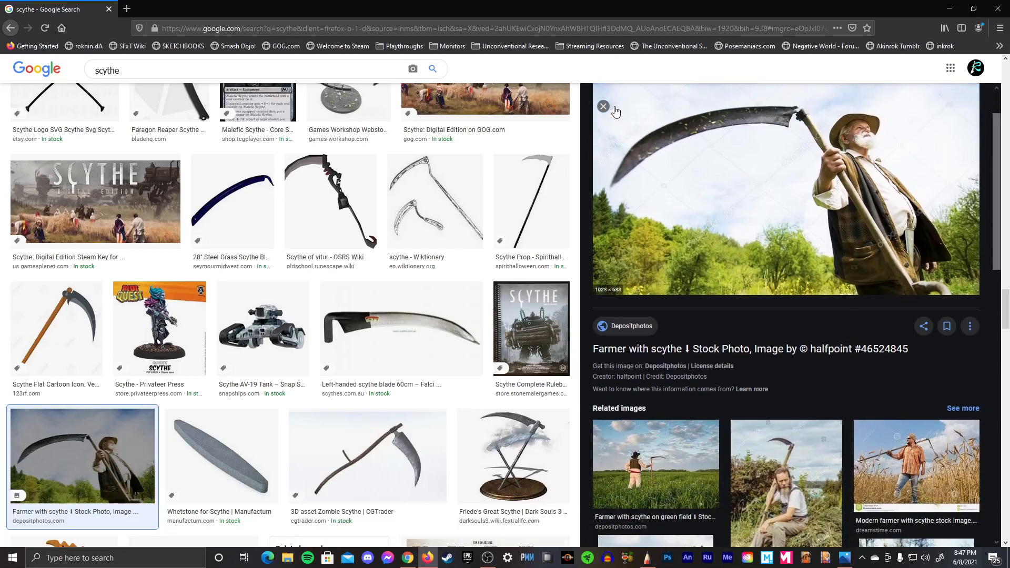
{"action": "left_click", "coordinate": [613, 107]}
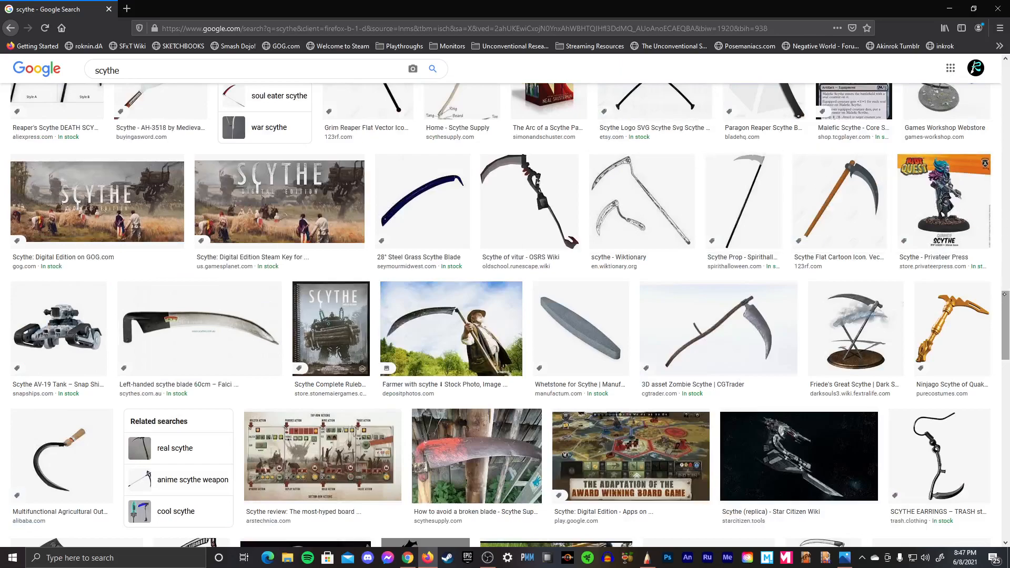
- Preview the Brawlhalla free scythe weapon skin and look through its related images
{"action": "left_click_drag", "start_coordinate": [1004, 326], "coordinate": [994, 364]}
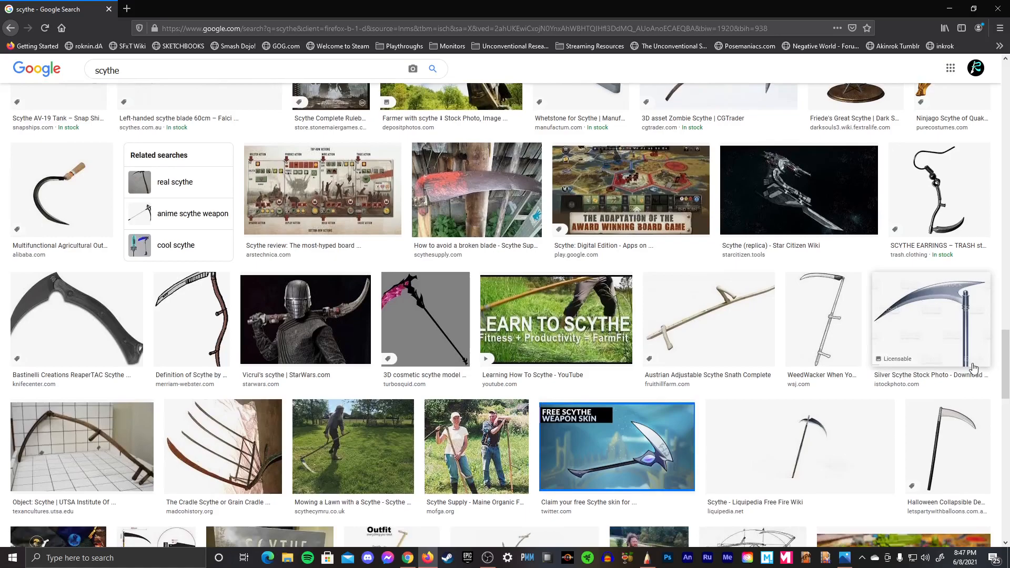
{"action": "left_click", "coordinate": [657, 447]}
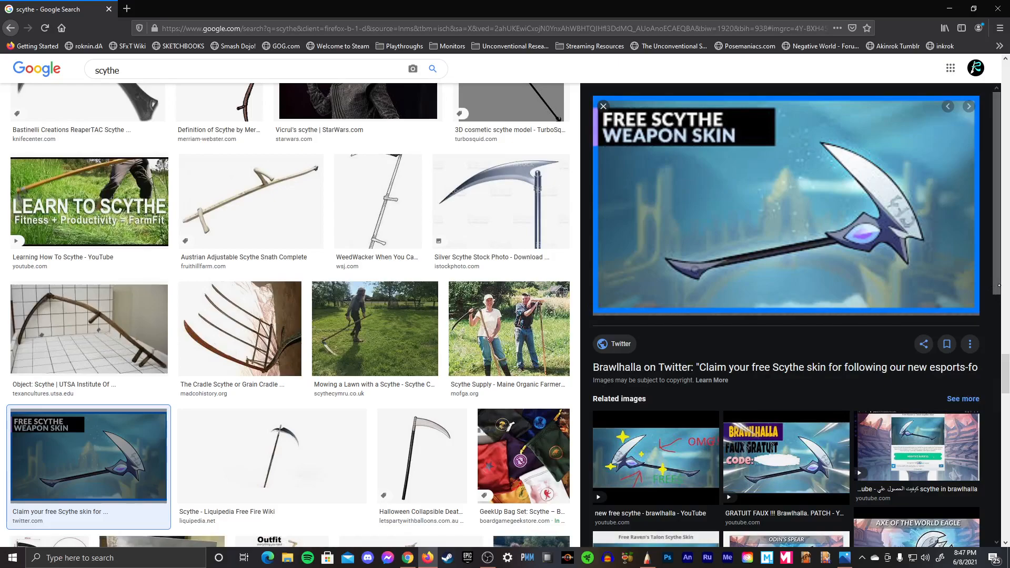
{"action": "scroll", "coordinate": [998, 284], "scroll_direction": "down", "scroll_amount": 5}
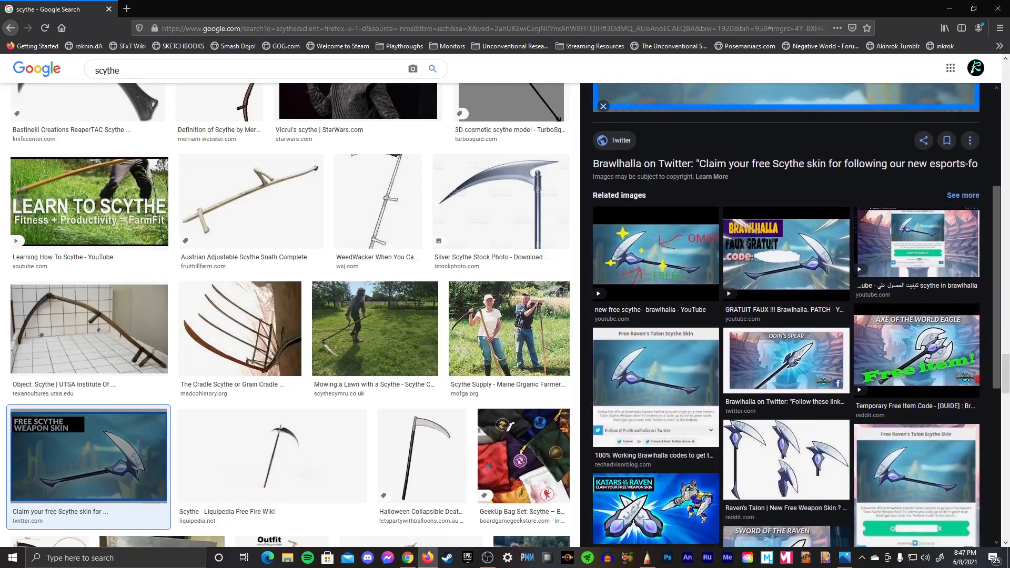
{"action": "scroll", "coordinate": [962, 394], "scroll_direction": "down", "scroll_amount": 1}
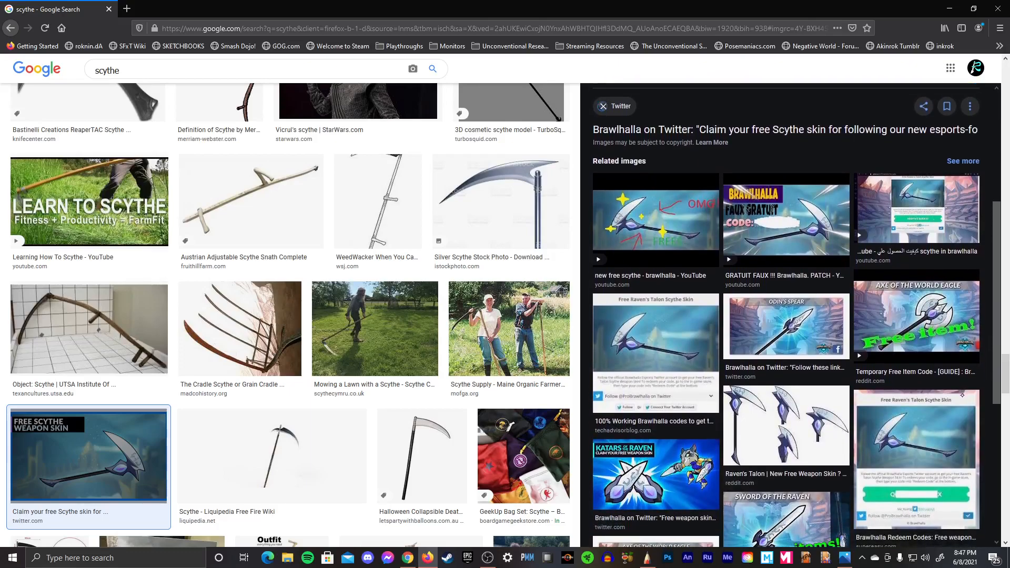
{"action": "scroll", "coordinate": [962, 394], "scroll_direction": "up", "scroll_amount": 1}
{"action": "key", "text": "Escape"}
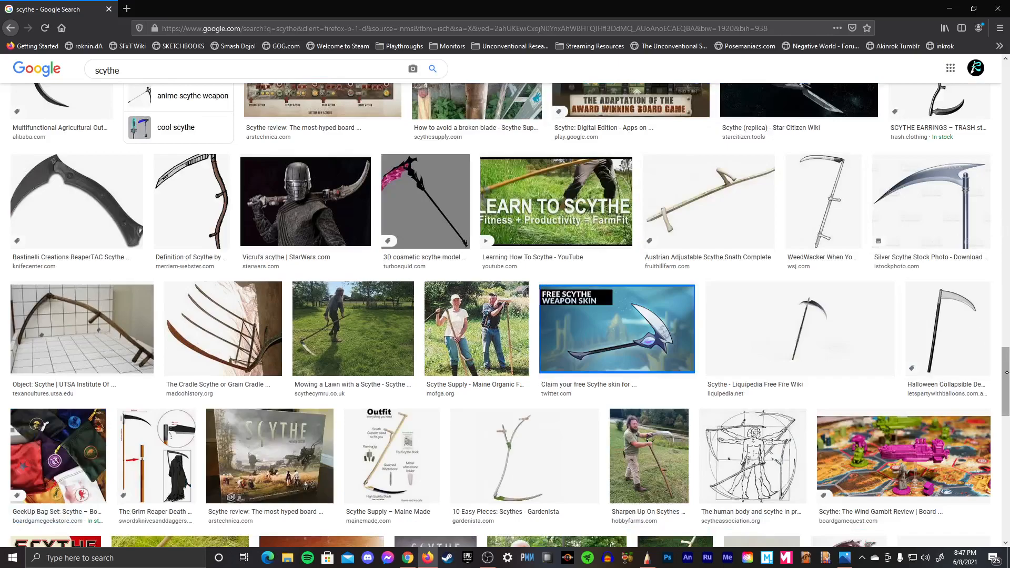
- Browse more of the scythe results and preview the RuneScape Twin Reaper Scythe
{"action": "scroll", "coordinate": [1005, 373], "scroll_direction": "down", "scroll_amount": 5}
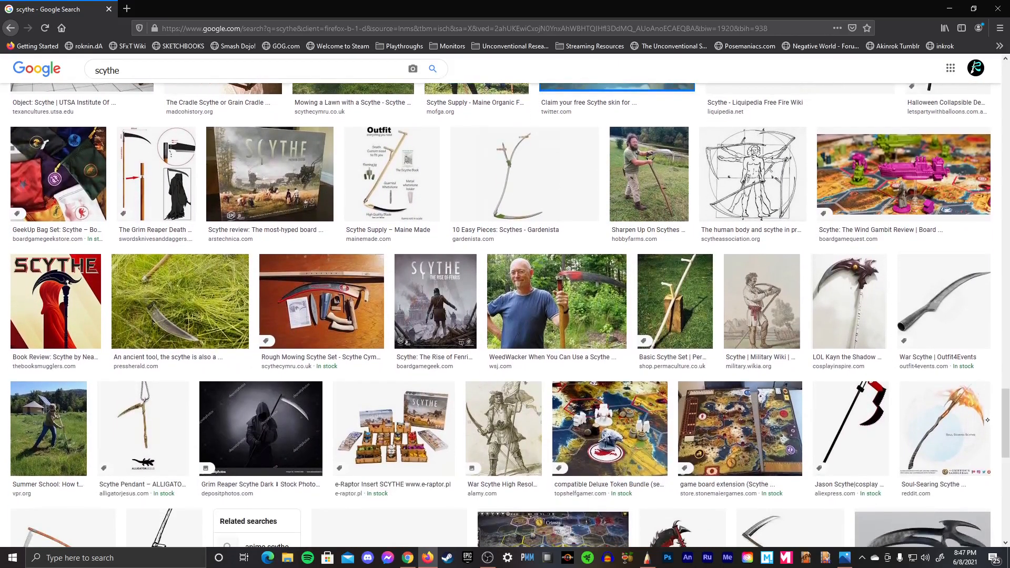
{"action": "scroll", "coordinate": [986, 419], "scroll_direction": "down", "scroll_amount": 10}
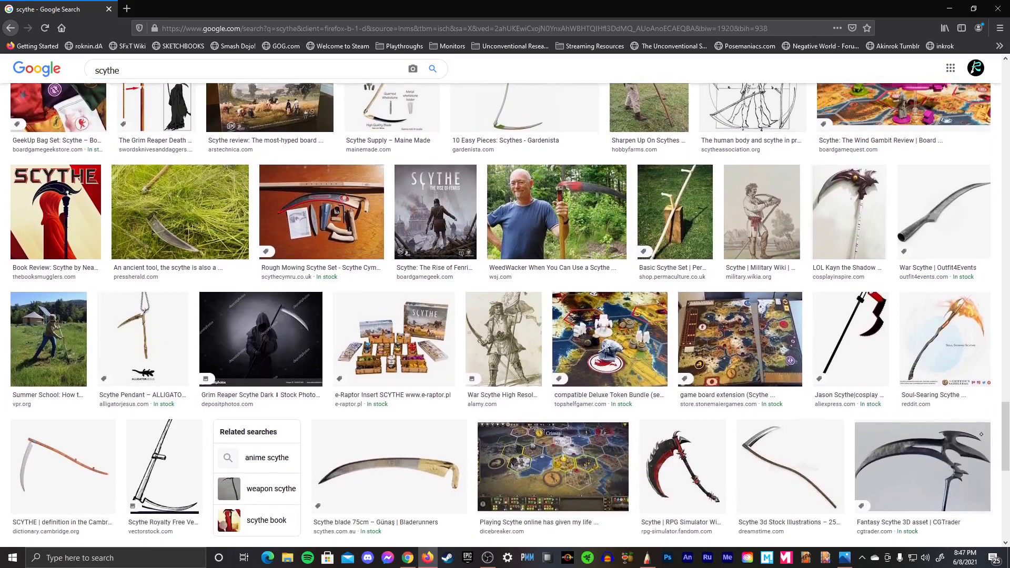
{"action": "scroll", "coordinate": [980, 436], "scroll_direction": "up", "scroll_amount": 3}
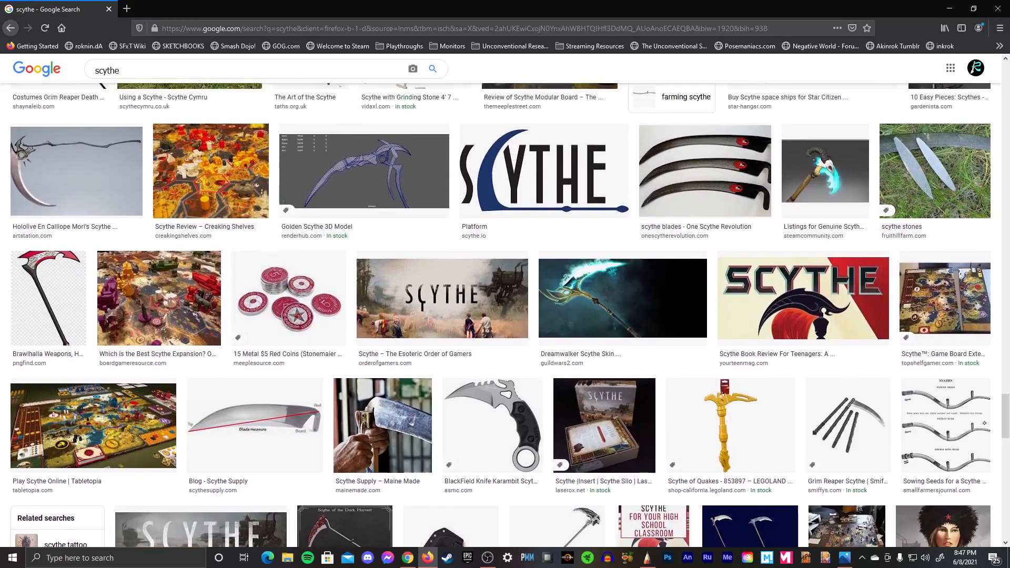
{"action": "scroll", "coordinate": [983, 410], "scroll_direction": "down", "scroll_amount": 10}
{"action": "scroll", "coordinate": [990, 377], "scroll_direction": "up", "scroll_amount": 4}
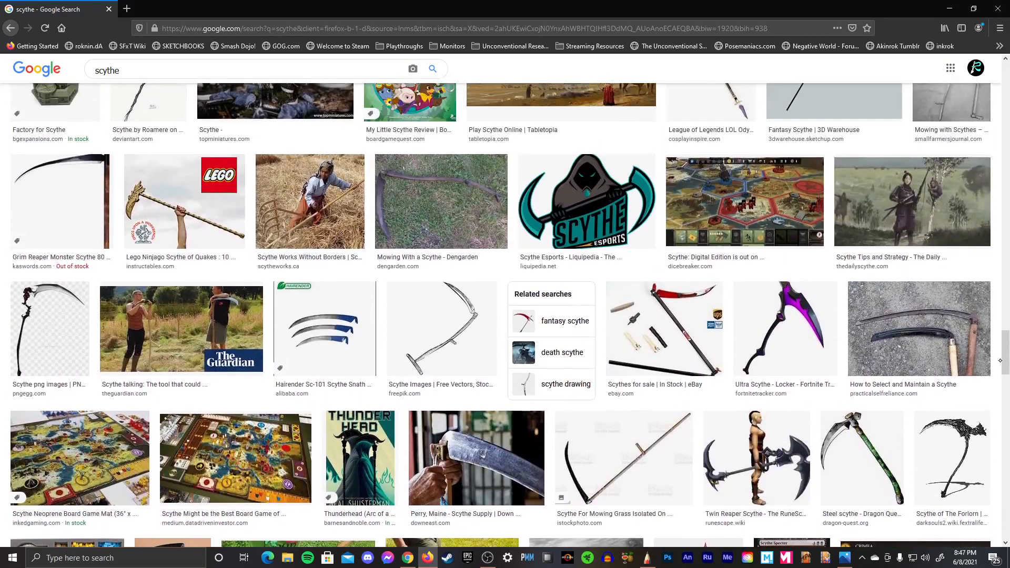
{"action": "scroll", "coordinate": [999, 360], "scroll_direction": "down", "scroll_amount": 1}
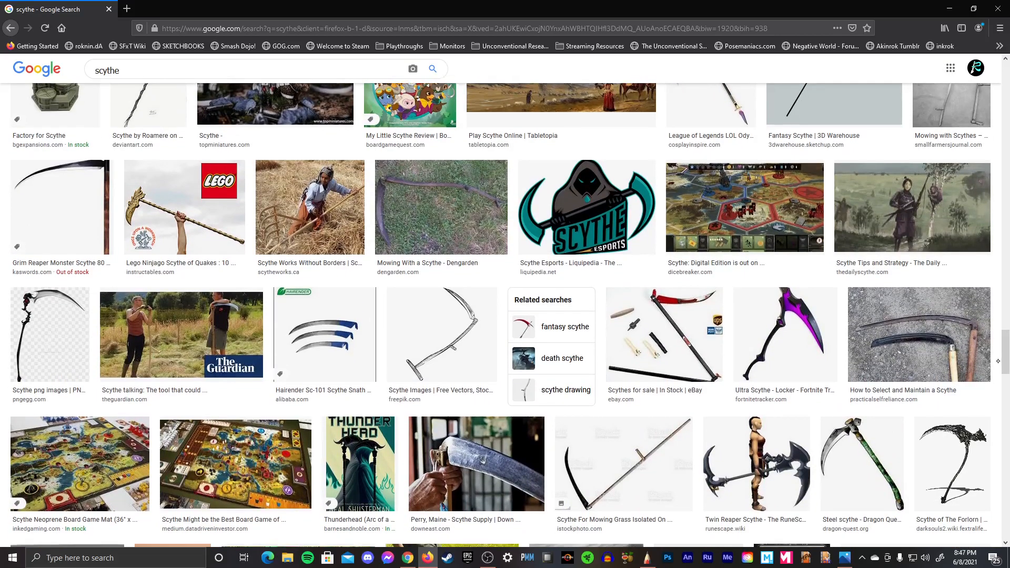
{"action": "left_click", "coordinate": [796, 463]}
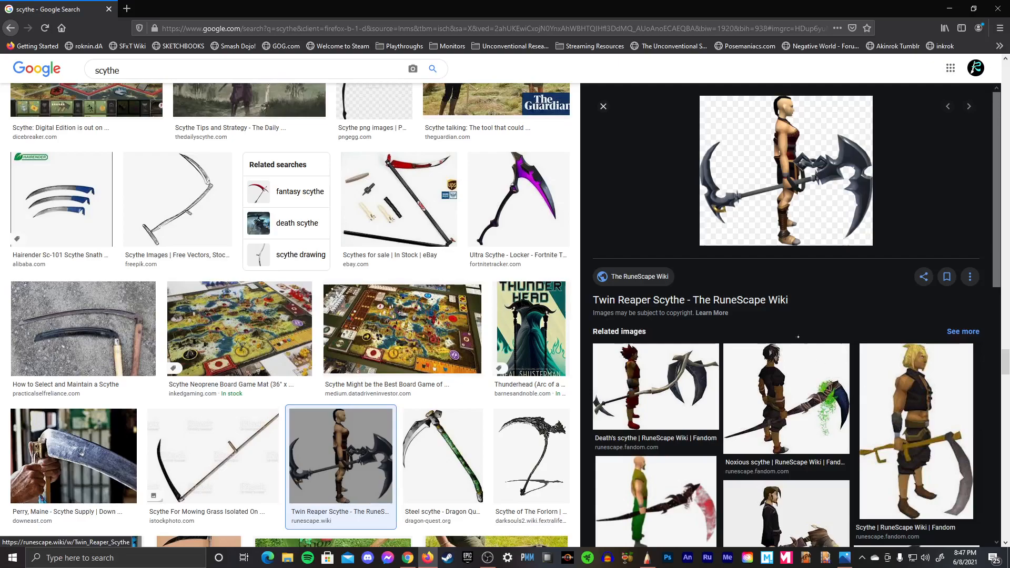
{"action": "left_click", "coordinate": [602, 107]}
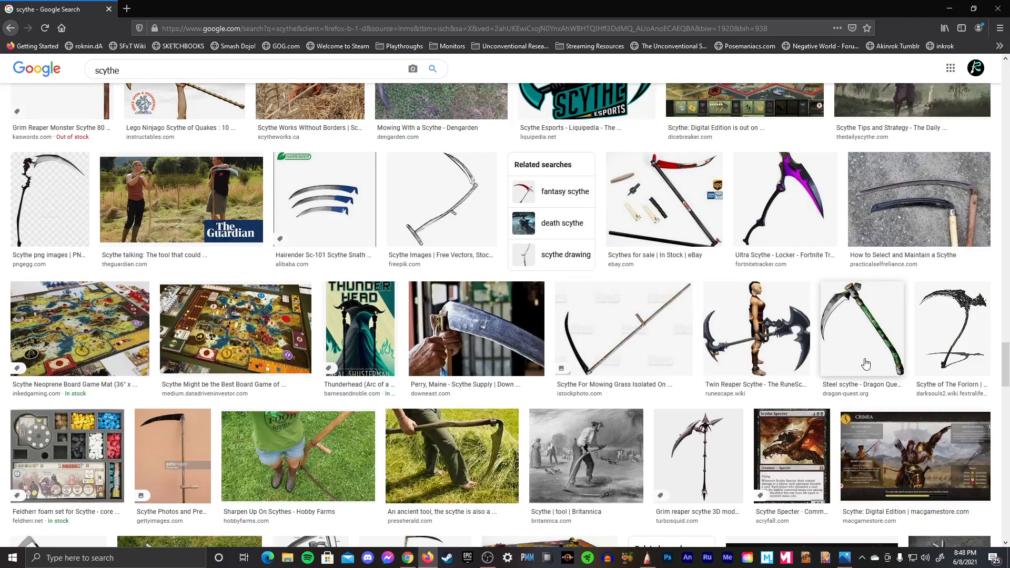
- Preview the Fortnite Ultra Scythe and Spectral Scythe and look through the related scythe designs
{"action": "left_click", "coordinate": [789, 198]}
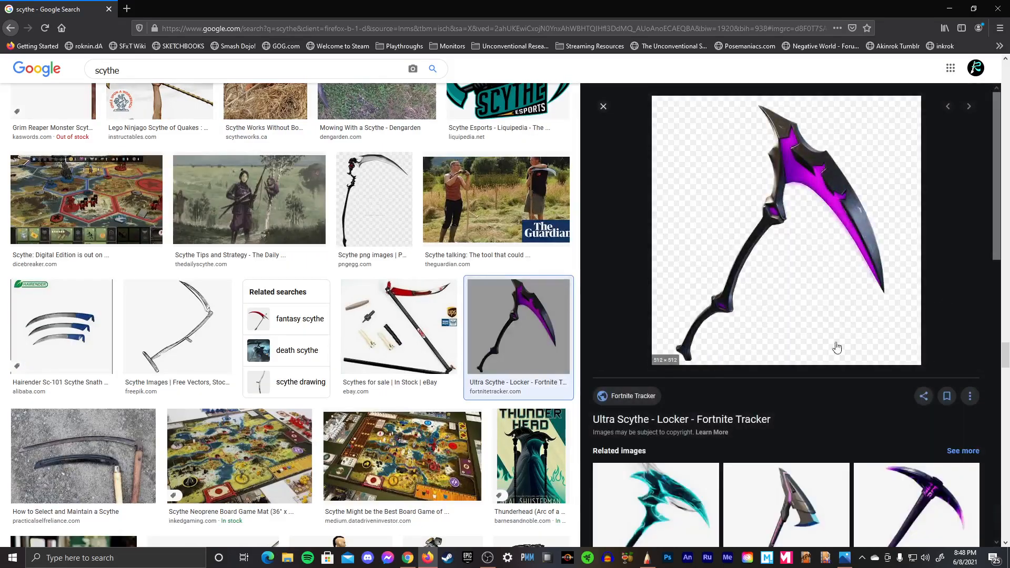
{"action": "left_click", "coordinate": [661, 488]}
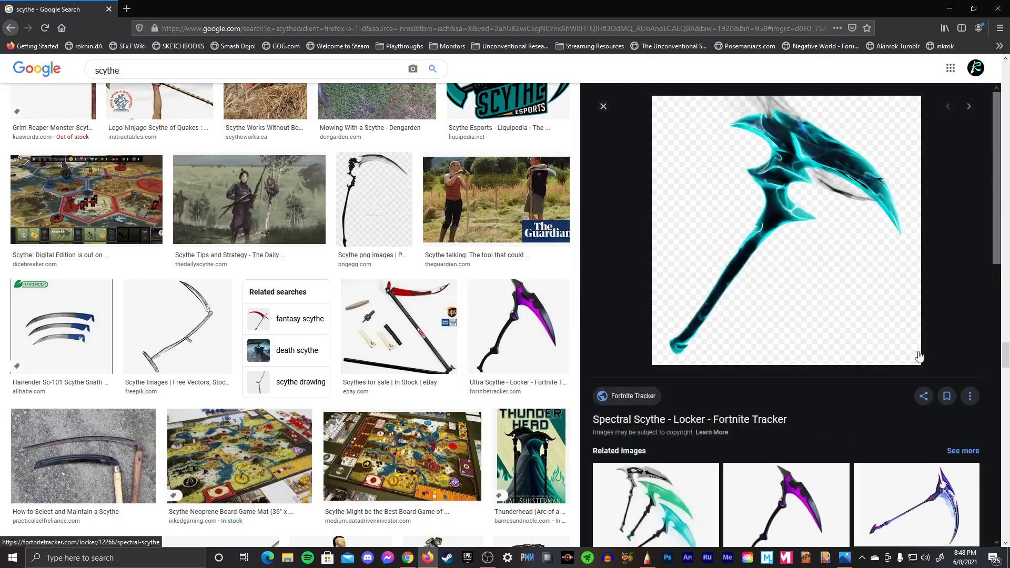
{"action": "left_click_drag", "start_coordinate": [997, 246], "coordinate": [972, 368]}
{"action": "scroll", "coordinate": [972, 368], "scroll_direction": "down", "scroll_amount": 2}
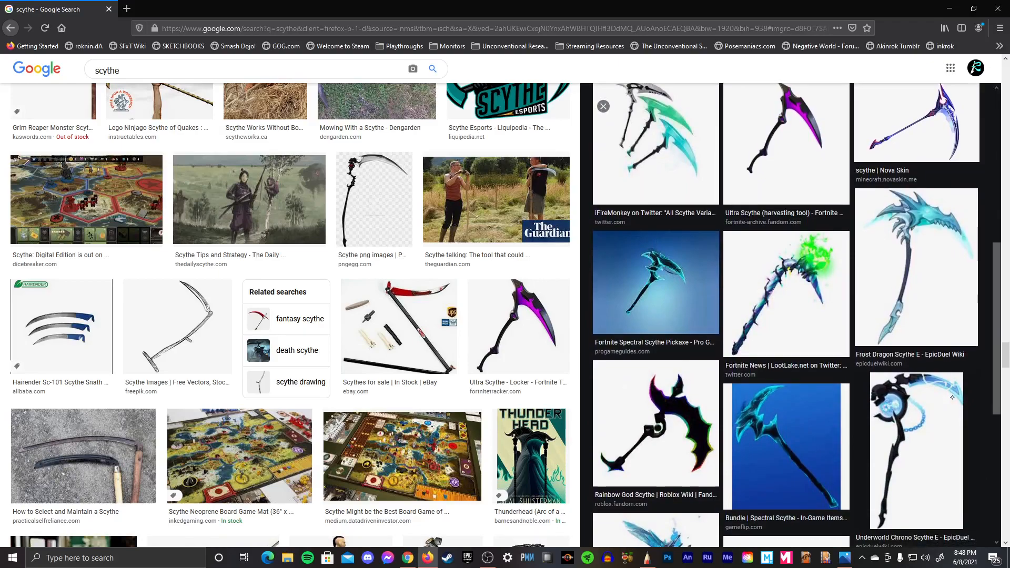
- Close Firefox and return to Flare_design_WIP04.tif in SketchBook
{"action": "left_click", "coordinate": [996, 9]}
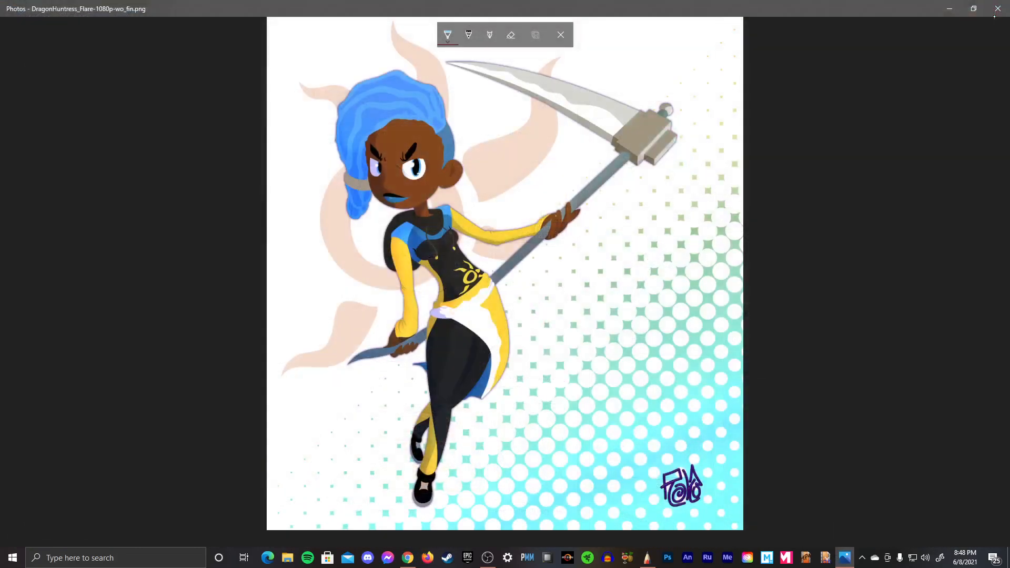
{"action": "left_click", "coordinate": [997, 9]}
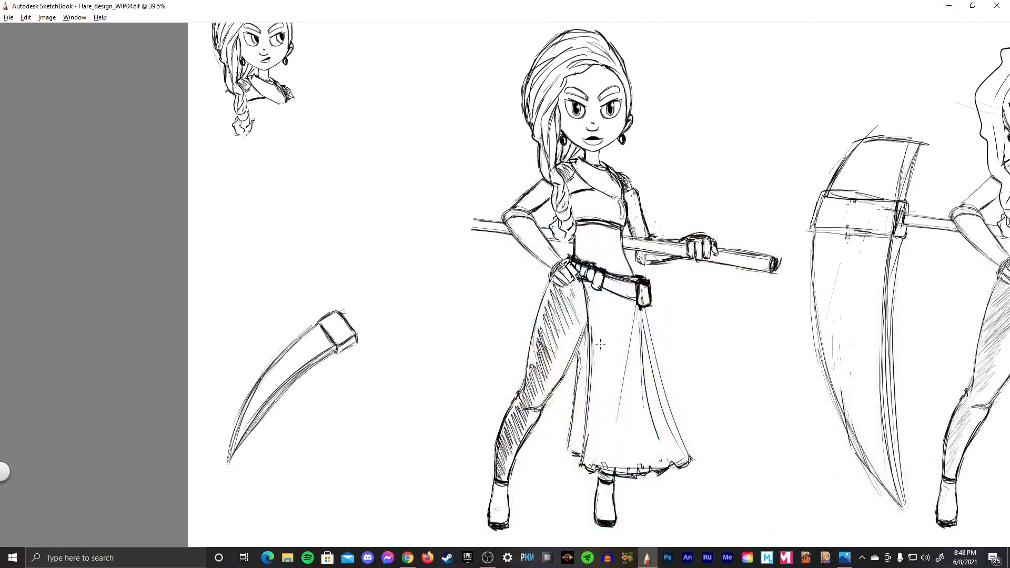
{"action": "mouse_move", "coordinate": [432, 238]}
{"action": "left_mouse_down"}
{"action": "mouse_move", "coordinate": [476, 252]}
{"action": "mouse_move", "coordinate": [617, 370]}
{"action": "left_mouse_up"}
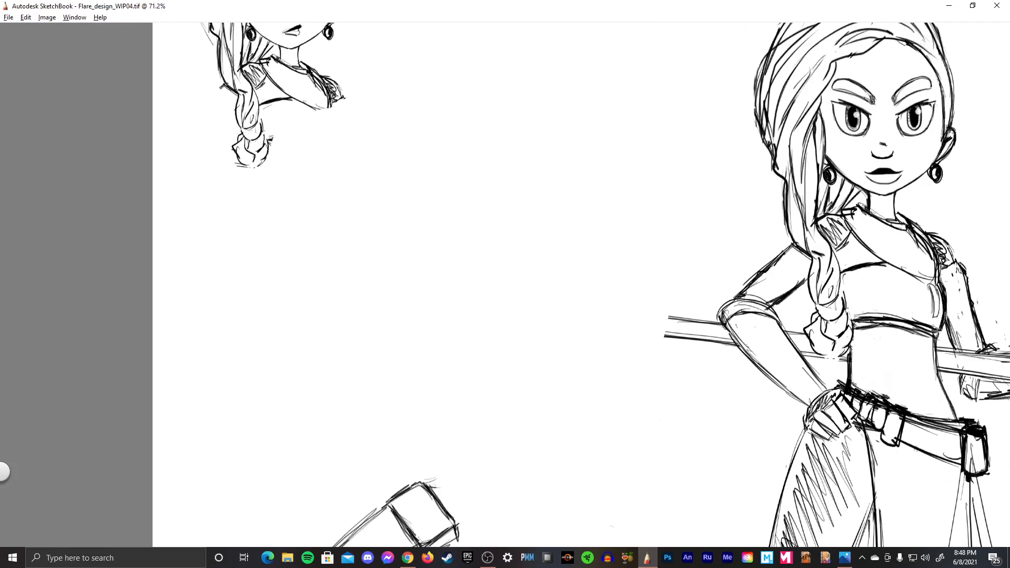
{"action": "key", "text": "alt+Tab"}
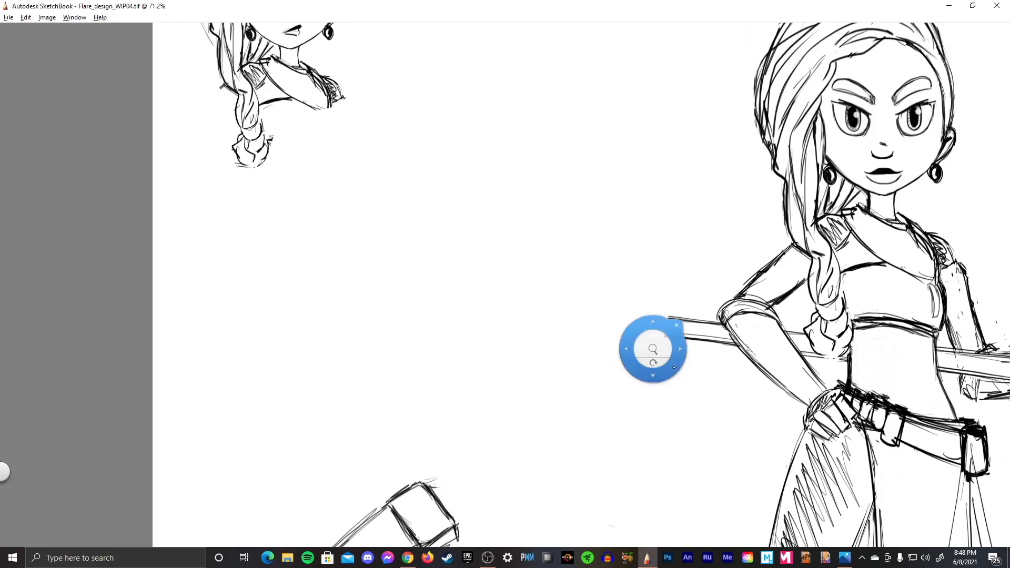
{"action": "mouse_move", "coordinate": [653, 349]}
{"action": "left_mouse_down"}
{"action": "mouse_move", "coordinate": [672, 376]}
{"action": "mouse_move", "coordinate": [584, 383]}
{"action": "left_mouse_up"}
{"action": "left_click_drag", "start_coordinate": [676, 367], "coordinate": [488, 417]}
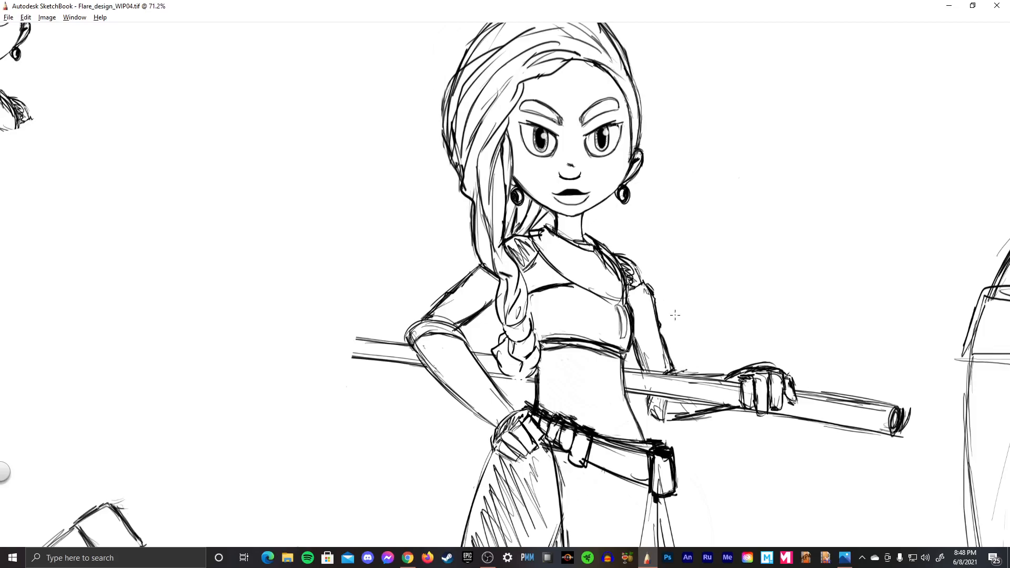
{"action": "left_click_drag", "start_coordinate": [642, 287], "coordinate": [662, 338]}
{"action": "key", "text": "space"}
{"action": "mouse_move", "coordinate": [668, 321]}
{"action": "left_mouse_down"}
{"action": "mouse_move", "coordinate": [678, 314]}
{"action": "mouse_move", "coordinate": [586, 372]}
{"action": "mouse_move", "coordinate": [621, 368]}
{"action": "mouse_move", "coordinate": [624, 401]}
{"action": "mouse_move", "coordinate": [620, 388]}
{"action": "mouse_move", "coordinate": [638, 375]}
{"action": "mouse_move", "coordinate": [599, 457]}
{"action": "mouse_move", "coordinate": [582, 342]}
{"action": "left_mouse_up"}
{"action": "key", "text": "space"}
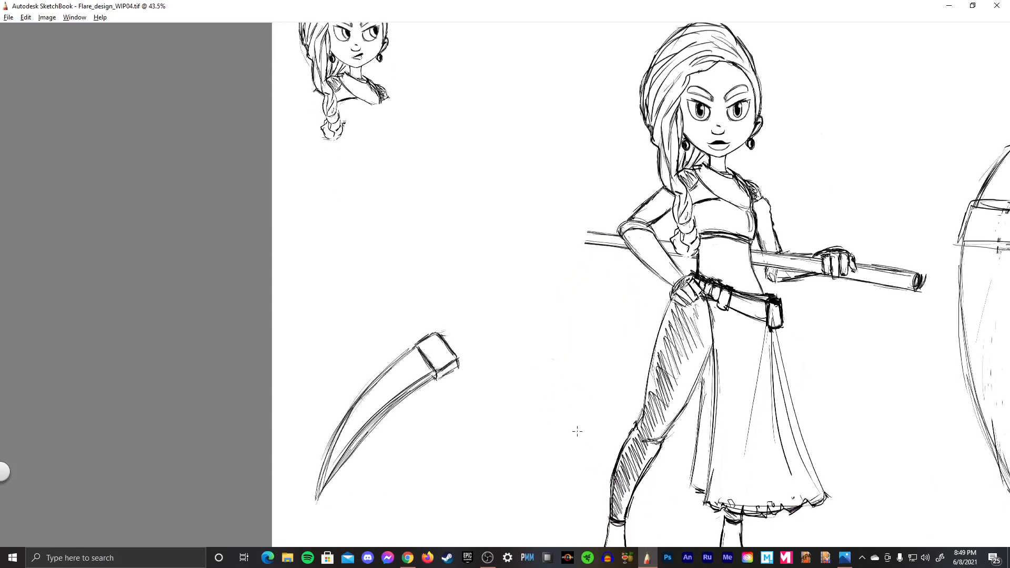
- Switch to Photos to review the earlier DragonHuntress_Flare artwork, and return to the sketch in SketchBook
{"action": "key", "text": "m"}
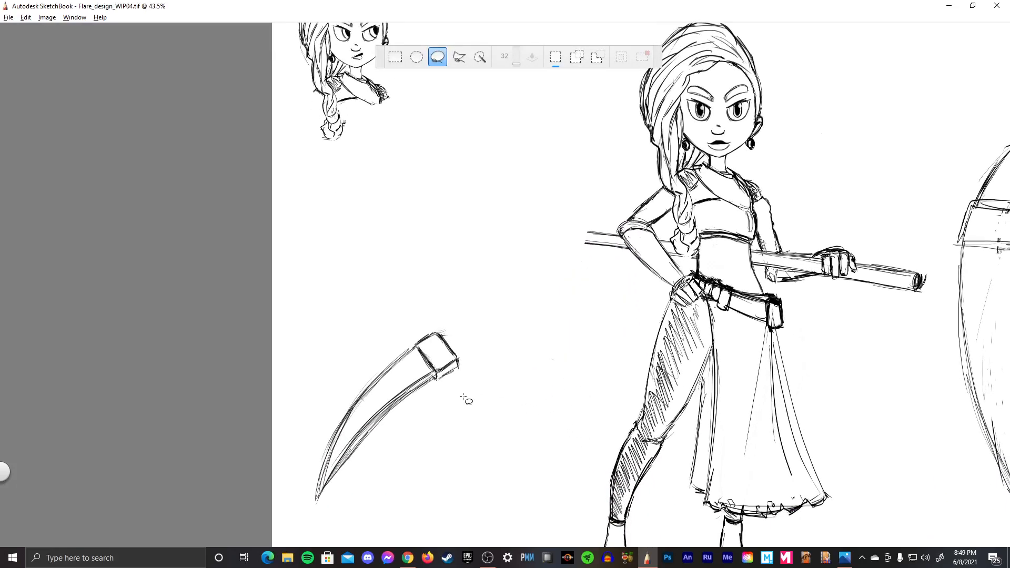
{"action": "key", "text": "alt+Tab"}
{"action": "key", "text": "alt+Tab"}
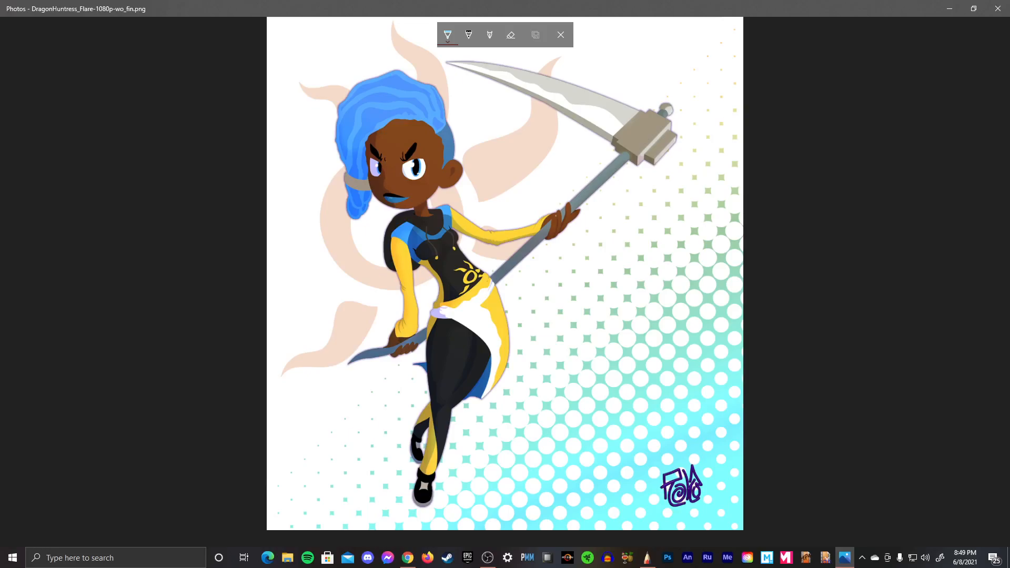
{"action": "key", "text": "alt+Tab"}
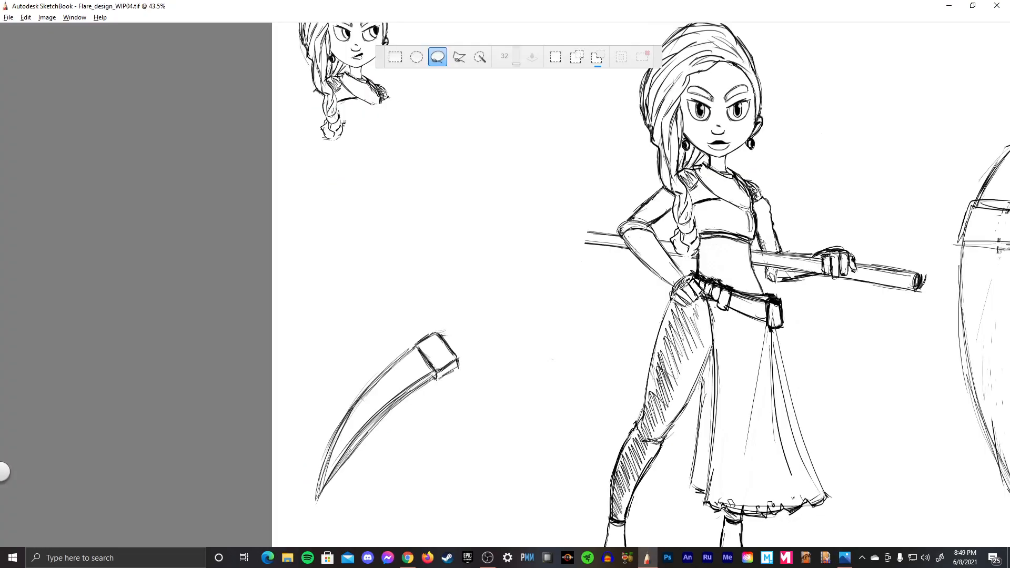
- Sketch a small side view of a shoe with a thick sole beside the central figure's feet, using the brush
{"action": "left_click_drag", "start_coordinate": [766, 428], "coordinate": [609, 354]}
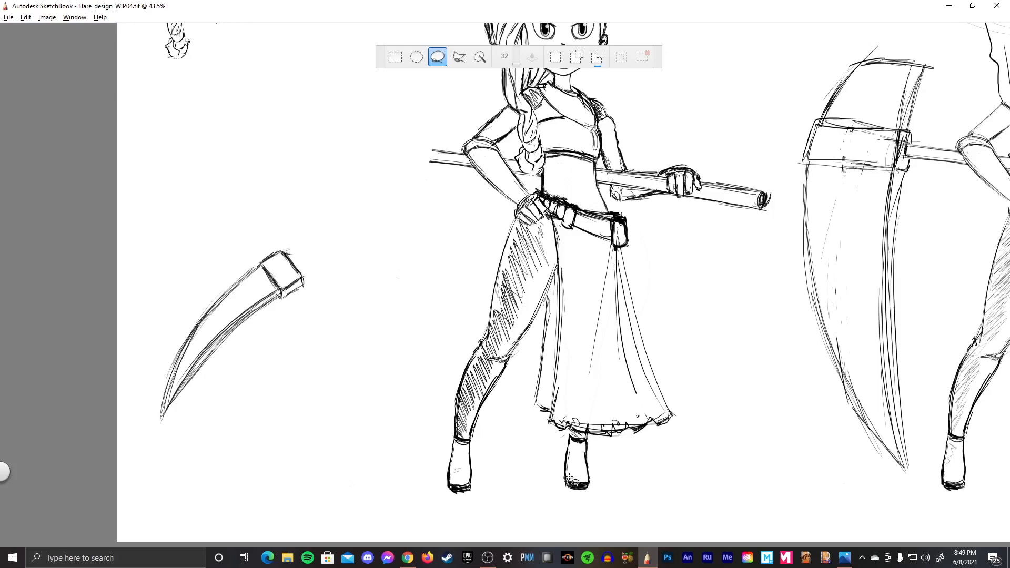
{"action": "key", "text": "b"}
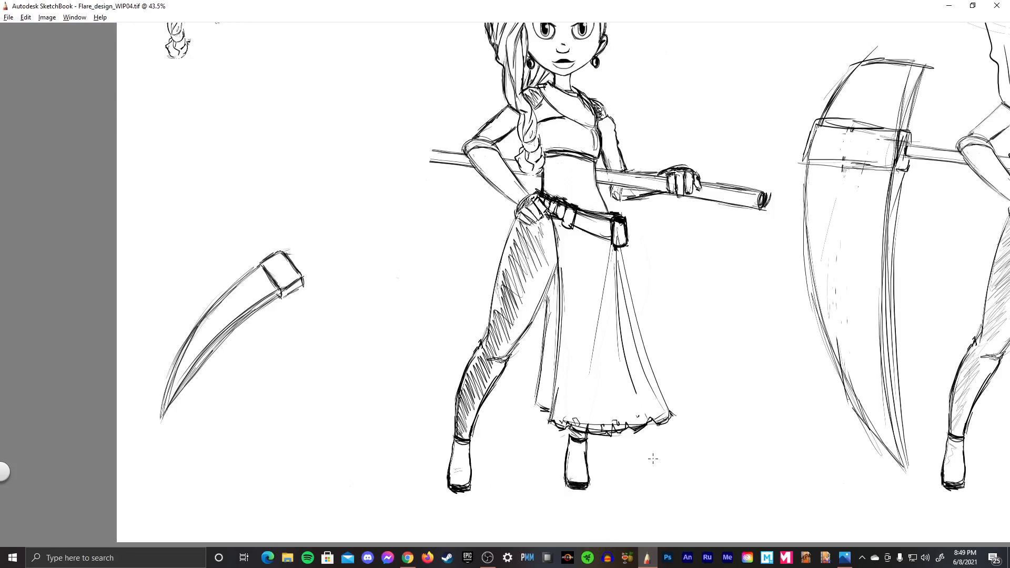
{"action": "mouse_move", "coordinate": [664, 458]}
{"action": "left_mouse_down"}
{"action": "mouse_move", "coordinate": [664, 475]}
{"action": "mouse_move", "coordinate": [664, 450]}
{"action": "mouse_move", "coordinate": [681, 449]}
{"action": "mouse_move", "coordinate": [726, 481]}
{"action": "mouse_move", "coordinate": [665, 472]}
{"action": "mouse_move", "coordinate": [677, 481]}
{"action": "mouse_move", "coordinate": [725, 476]}
{"action": "mouse_move", "coordinate": [714, 484]}
{"action": "mouse_move", "coordinate": [712, 470]}
{"action": "mouse_move", "coordinate": [691, 462]}
{"action": "mouse_move", "coordinate": [724, 472]}
{"action": "left_mouse_up"}
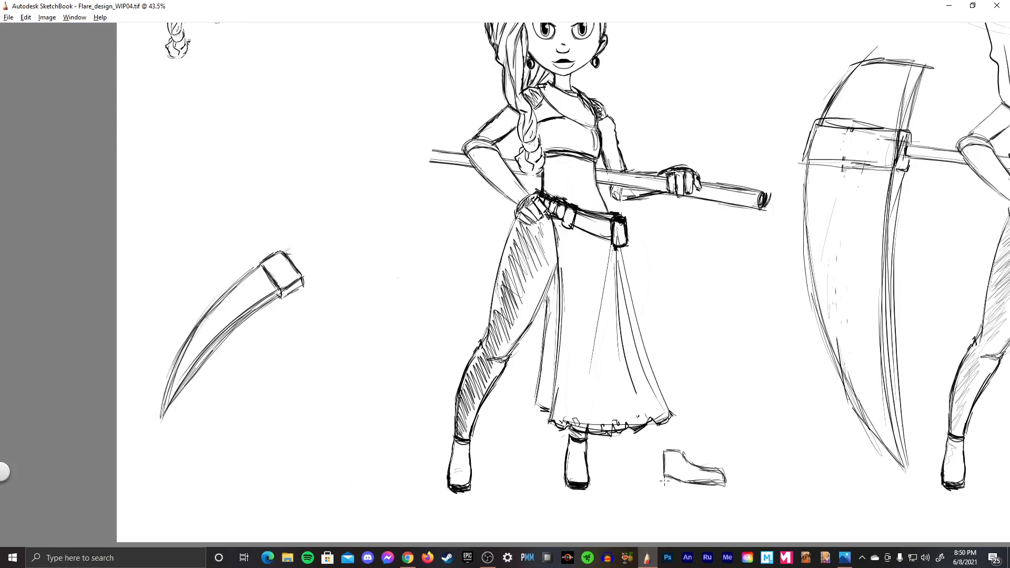
{"action": "mouse_move", "coordinate": [663, 479]}
{"action": "left_mouse_down"}
{"action": "mouse_move", "coordinate": [724, 488]}
{"action": "mouse_move", "coordinate": [567, 364]}
{"action": "mouse_move", "coordinate": [539, 385]}
{"action": "mouse_move", "coordinate": [574, 388]}
{"action": "mouse_move", "coordinate": [560, 387]}
{"action": "mouse_move", "coordinate": [566, 370]}
{"action": "mouse_move", "coordinate": [581, 377]}
{"action": "left_mouse_up"}
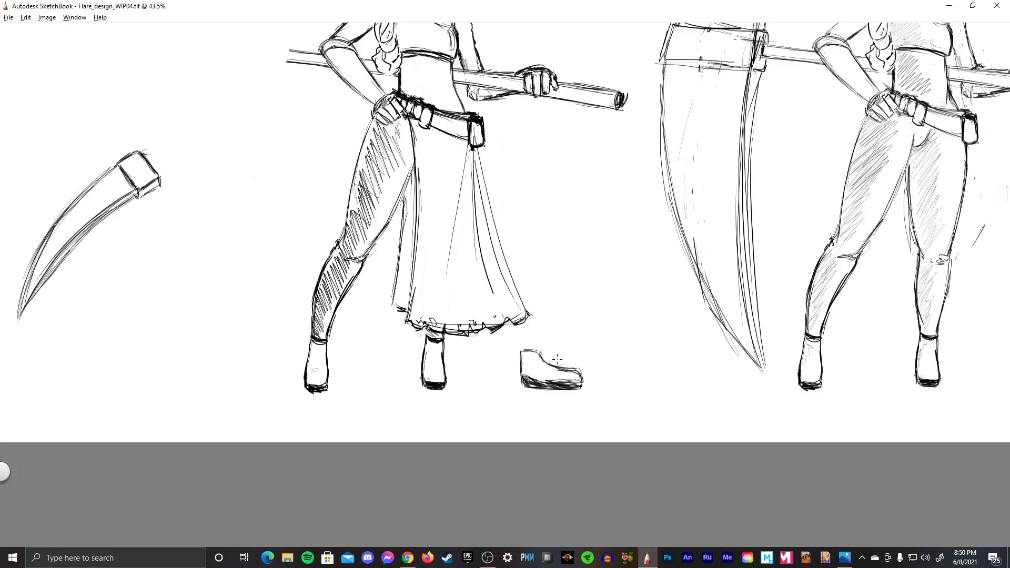
- Refine the side-view ankle boot sketch beside the skirt, strengthening its collar and upper outline and filling in the dark sole
{"action": "key", "text": "Tab"}
{"action": "key", "text": "Tab"}
{"action": "key", "text": "ctrl+z"}
{"action": "left_click_drag", "start_coordinate": [522, 372], "coordinate": [536, 383]}
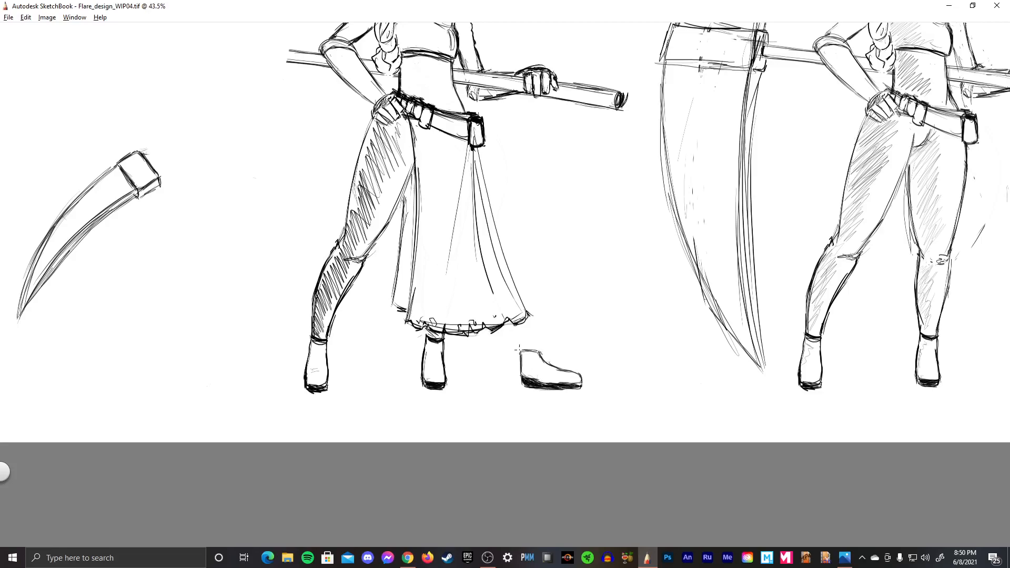
{"action": "left_click_drag", "start_coordinate": [520, 350], "coordinate": [538, 358]}
{"action": "left_click_drag", "start_coordinate": [574, 385], "coordinate": [551, 389]}
{"action": "mouse_move", "coordinate": [552, 395]}
{"action": "left_mouse_down"}
{"action": "mouse_move", "coordinate": [573, 392]}
{"action": "mouse_move", "coordinate": [556, 398]}
{"action": "left_mouse_up"}
{"action": "key", "text": "ctrl+z"}
{"action": "left_click_drag", "start_coordinate": [562, 387], "coordinate": [577, 379]}
{"action": "left_click_drag", "start_coordinate": [547, 352], "coordinate": [577, 370]}
- Sketch a second ankle boot in a three-quarter view beside the side-view boot, with a round opening and thick sole
{"action": "mouse_move", "coordinate": [614, 377]}
{"action": "left_mouse_down"}
{"action": "mouse_move", "coordinate": [612, 351]}
{"action": "mouse_move", "coordinate": [622, 355]}
{"action": "mouse_move", "coordinate": [611, 363]}
{"action": "mouse_move", "coordinate": [614, 388]}
{"action": "mouse_move", "coordinate": [639, 405]}
{"action": "left_mouse_up"}
{"action": "mouse_move", "coordinate": [636, 362]}
{"action": "left_mouse_down"}
{"action": "mouse_move", "coordinate": [657, 400]}
{"action": "mouse_move", "coordinate": [640, 408]}
{"action": "mouse_move", "coordinate": [653, 413]}
{"action": "mouse_move", "coordinate": [616, 391]}
{"action": "mouse_move", "coordinate": [618, 400]}
{"action": "mouse_move", "coordinate": [635, 419]}
{"action": "mouse_move", "coordinate": [653, 419]}
{"action": "left_mouse_up"}
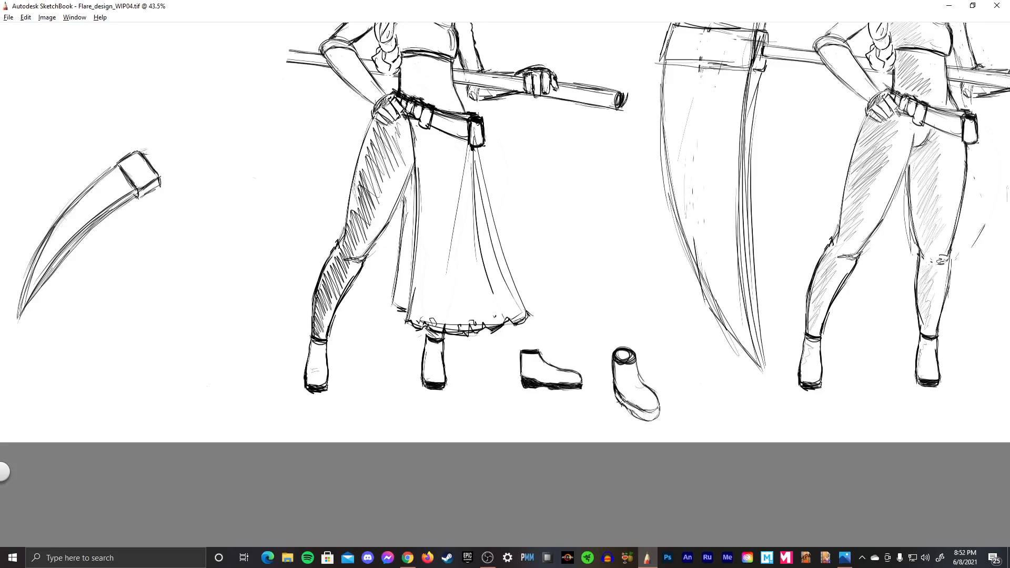
{"action": "mouse_move", "coordinate": [637, 416]}
{"action": "left_mouse_down"}
{"action": "mouse_move", "coordinate": [614, 396]}
{"action": "mouse_move", "coordinate": [660, 420]}
{"action": "left_mouse_up"}
- Shade the angled boot's sole, then define its collar with a pull tab and cross-hatch the opening
{"action": "key", "text": "space"}
{"action": "left_click_drag", "start_coordinate": [631, 361], "coordinate": [706, 395]}
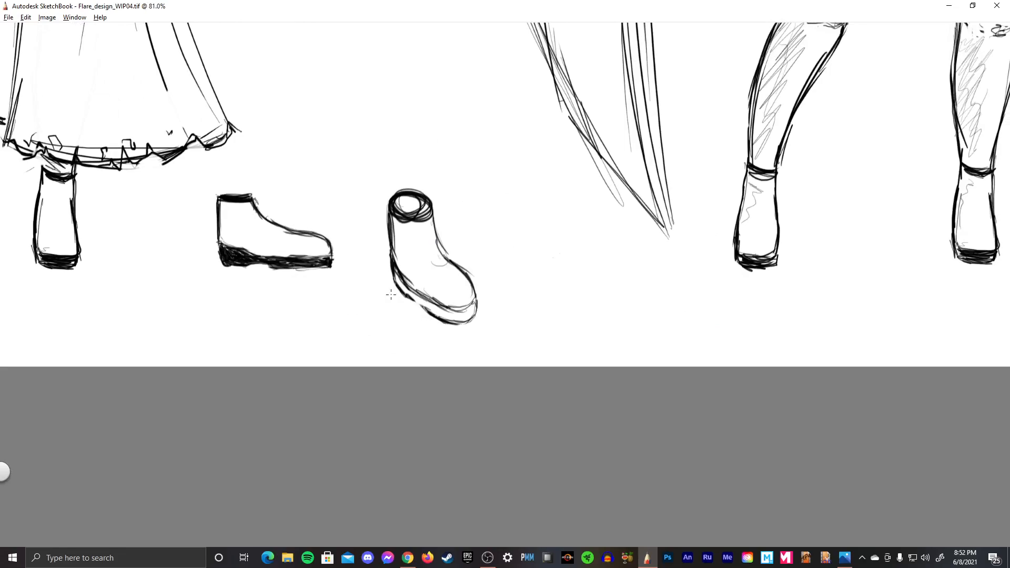
{"action": "mouse_move", "coordinate": [413, 295]}
{"action": "left_mouse_down"}
{"action": "mouse_move", "coordinate": [397, 279]}
{"action": "mouse_move", "coordinate": [435, 314]}
{"action": "mouse_move", "coordinate": [461, 319]}
{"action": "mouse_move", "coordinate": [474, 307]}
{"action": "mouse_move", "coordinate": [468, 316]}
{"action": "left_mouse_up"}
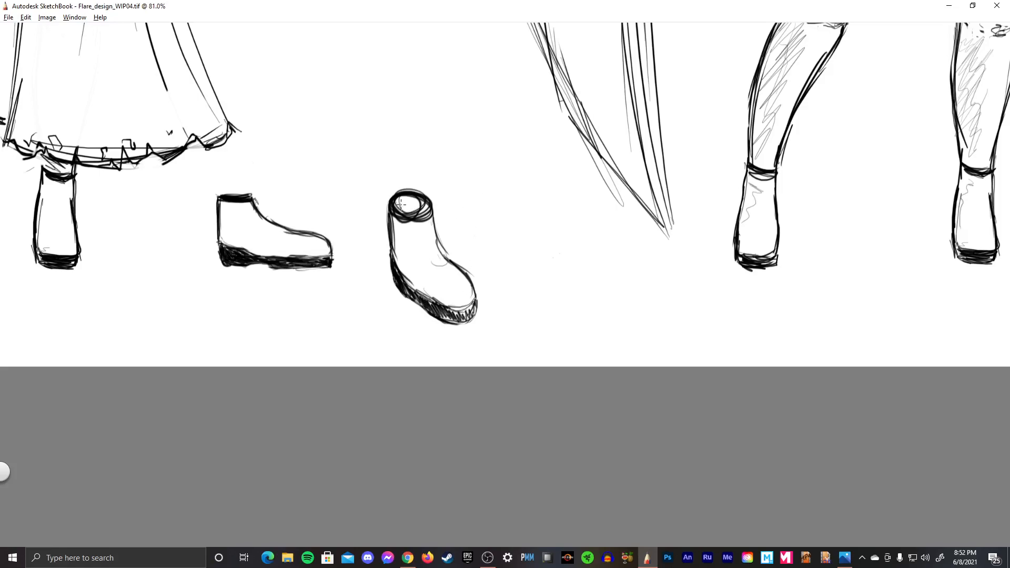
{"action": "mouse_move", "coordinate": [401, 205]}
{"action": "left_mouse_down"}
{"action": "mouse_move", "coordinate": [414, 221]}
{"action": "mouse_move", "coordinate": [390, 215]}
{"action": "mouse_move", "coordinate": [396, 232]}
{"action": "mouse_move", "coordinate": [389, 204]}
{"action": "mouse_move", "coordinate": [425, 209]}
{"action": "mouse_move", "coordinate": [408, 218]}
{"action": "left_mouse_up"}
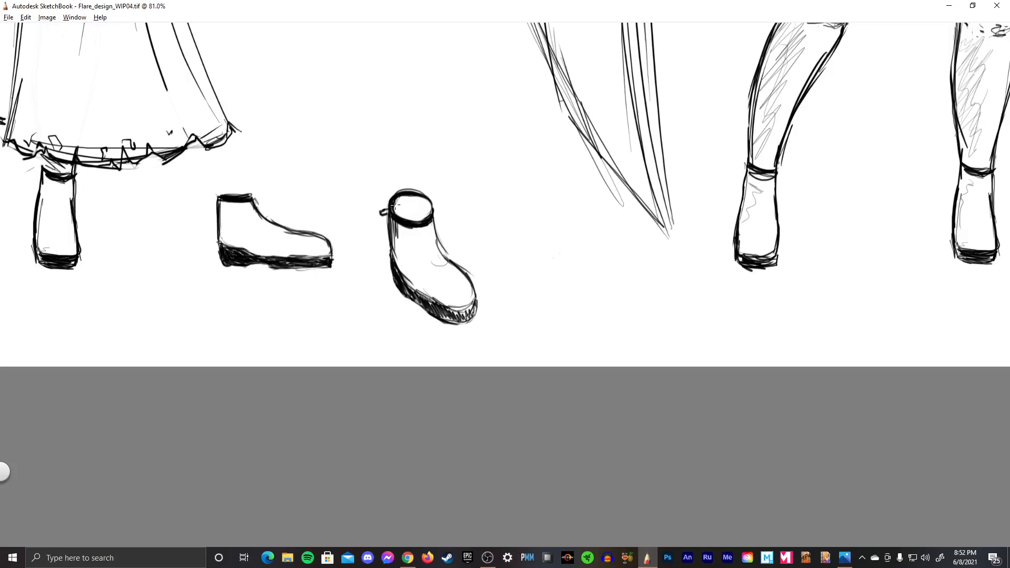
{"action": "mouse_move", "coordinate": [396, 205]}
{"action": "left_mouse_down"}
{"action": "mouse_move", "coordinate": [416, 193]}
{"action": "mouse_move", "coordinate": [421, 213]}
{"action": "mouse_move", "coordinate": [427, 208]}
{"action": "mouse_move", "coordinate": [396, 209]}
{"action": "mouse_move", "coordinate": [400, 216]}
{"action": "mouse_move", "coordinate": [431, 200]}
{"action": "mouse_move", "coordinate": [445, 256]}
{"action": "left_mouse_up"}
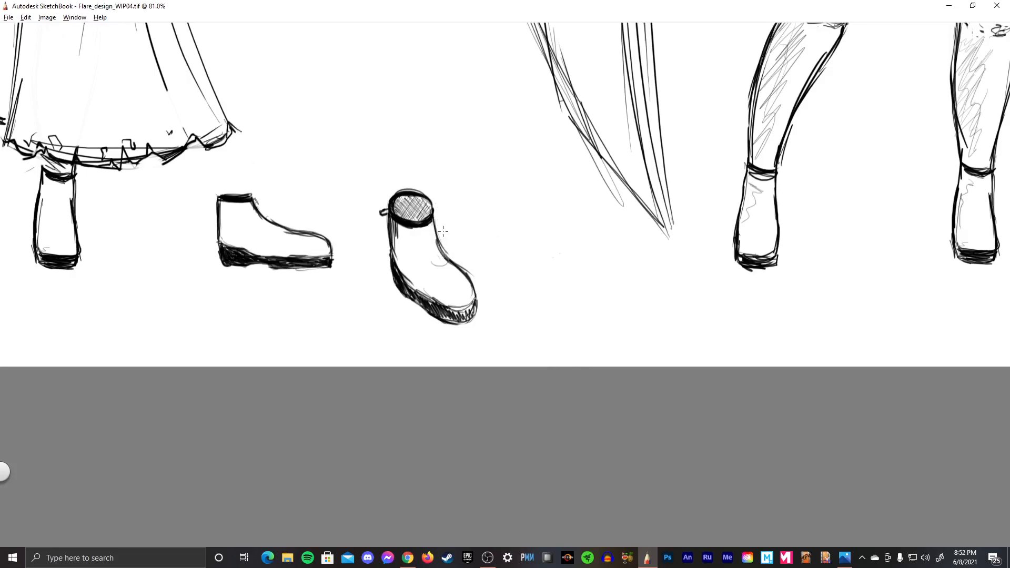
- Erase the small curved mark on the angled boot's instep
{"action": "key", "text": "e"}
{"action": "left_click_drag", "start_coordinate": [463, 269], "coordinate": [439, 277]}
{"action": "key", "text": "e"}
- Lasso the angled boot, move it up closer to the side-view boot, and draw a crease across its instep
{"action": "key", "text": "l"}
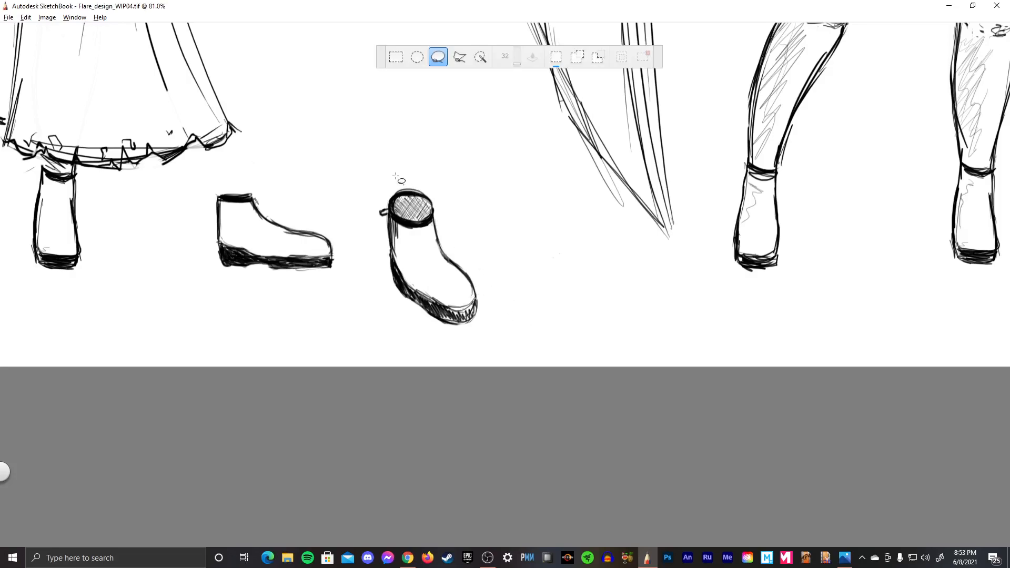
{"action": "mouse_move", "coordinate": [397, 175]}
{"action": "left_mouse_down"}
{"action": "mouse_move", "coordinate": [384, 210]}
{"action": "mouse_move", "coordinate": [504, 263]}
{"action": "mouse_move", "coordinate": [400, 178]}
{"action": "left_mouse_up"}
{"action": "left_click", "coordinate": [462, 295]}
{"action": "left_click_drag", "start_coordinate": [479, 322], "coordinate": [464, 338]}
{"action": "left_click", "coordinate": [453, 281]}
{"action": "left_click", "coordinate": [476, 261]}
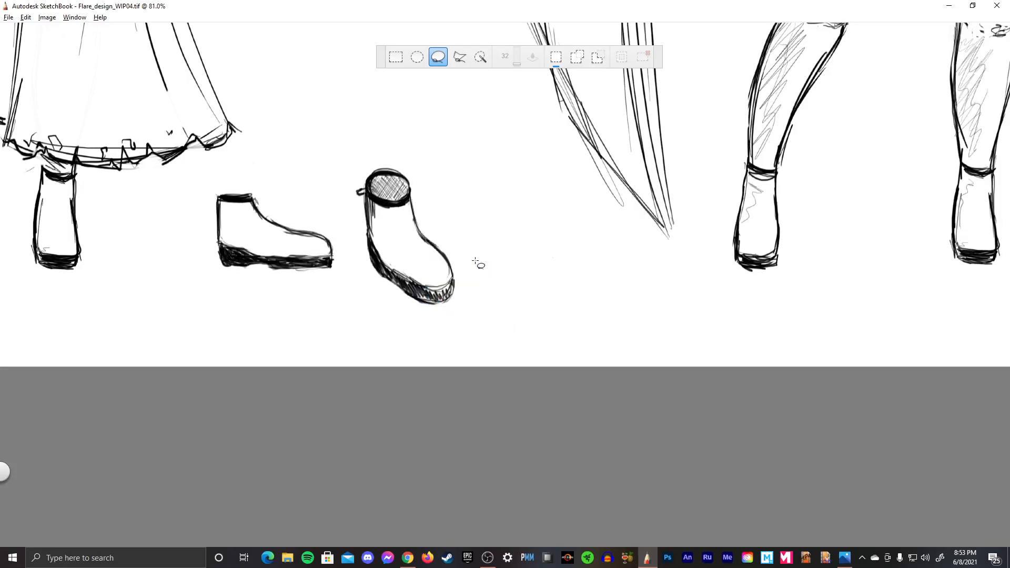
{"action": "key", "text": "b"}
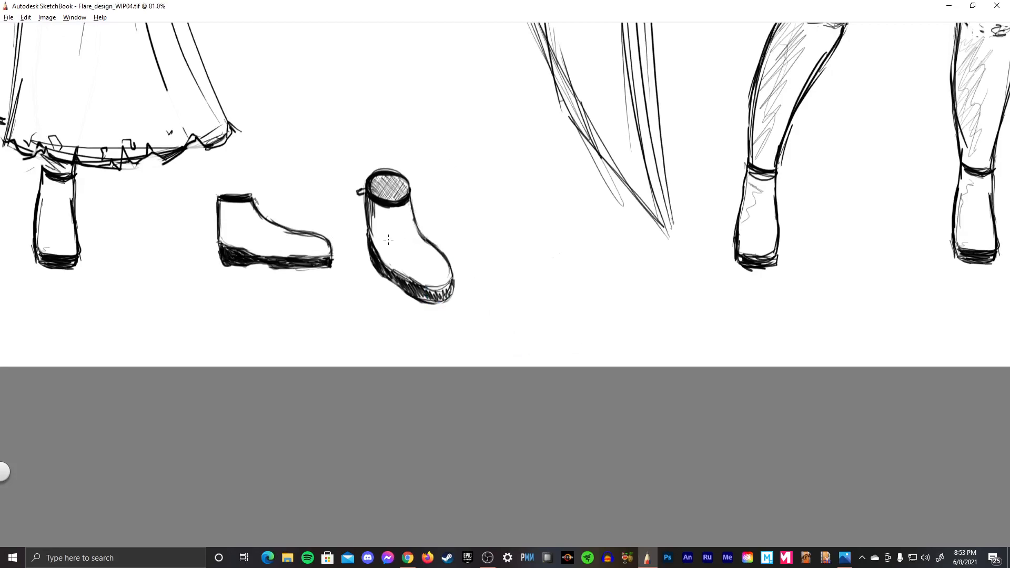
{"action": "left_click_drag", "start_coordinate": [392, 244], "coordinate": [413, 239]}
- Lower the boot collars on the skirted figure and detail them with hatching on the ankles and crease lines on the boots
{"action": "scroll", "coordinate": [498, 306], "scroll_direction": "down", "scroll_amount": 5}
{"action": "left_click_drag", "start_coordinate": [448, 311], "coordinate": [649, 246]}
{"action": "scroll", "coordinate": [568, 266], "scroll_direction": "down", "scroll_amount": 4}
{"action": "mouse_move", "coordinate": [567, 268]}
{"action": "left_mouse_down"}
{"action": "mouse_move", "coordinate": [575, 315]}
{"action": "mouse_move", "coordinate": [681, 402]}
{"action": "mouse_move", "coordinate": [605, 327]}
{"action": "mouse_move", "coordinate": [572, 328]}
{"action": "left_mouse_up"}
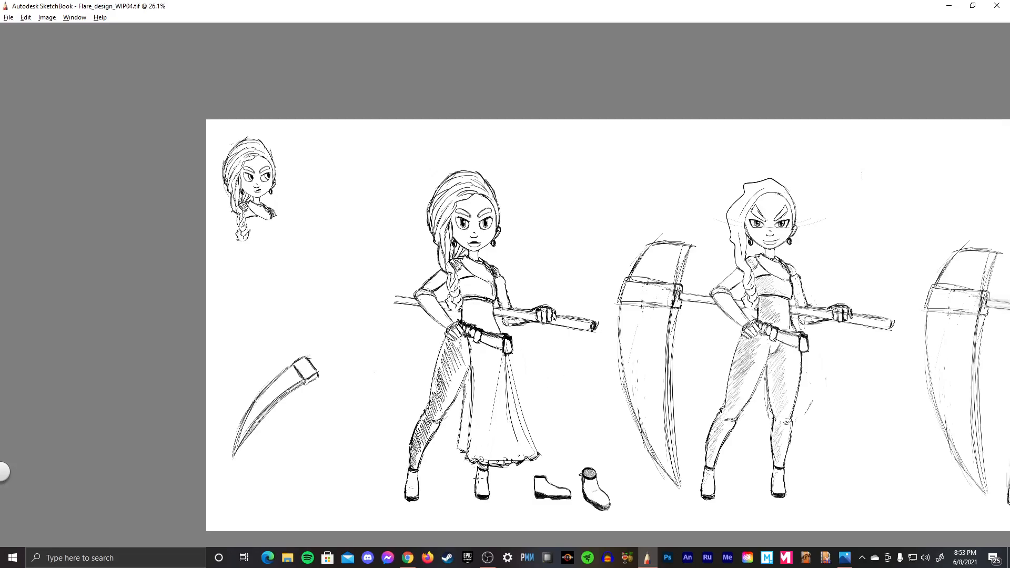
{"action": "left_click_drag", "start_coordinate": [555, 430], "coordinate": [615, 339]}
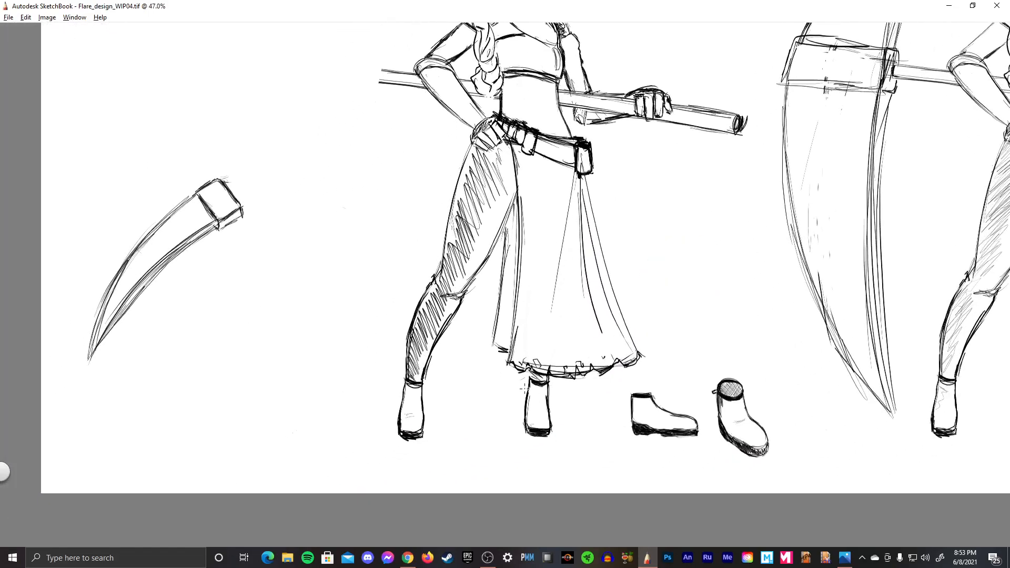
{"action": "left_click_drag", "start_coordinate": [550, 409], "coordinate": [530, 421]}
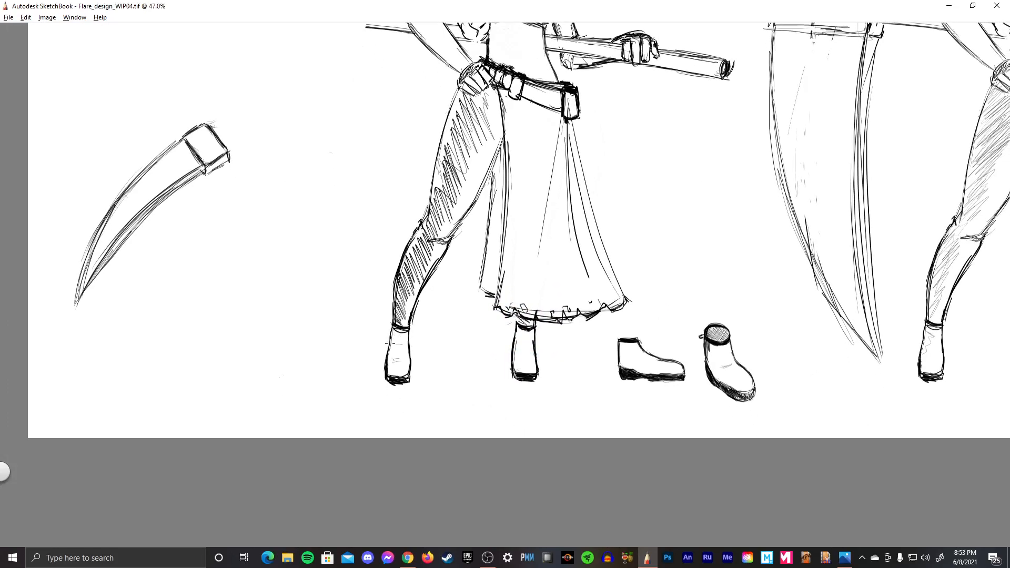
{"action": "left_click_drag", "start_coordinate": [390, 345], "coordinate": [409, 338]}
{"action": "left_click_drag", "start_coordinate": [514, 343], "coordinate": [531, 338]}
{"action": "mouse_move", "coordinate": [390, 337]}
{"action": "left_mouse_down"}
{"action": "mouse_move", "coordinate": [411, 331]}
{"action": "mouse_move", "coordinate": [406, 321]}
{"action": "mouse_move", "coordinate": [387, 329]}
{"action": "mouse_move", "coordinate": [411, 336]}
{"action": "left_mouse_up"}
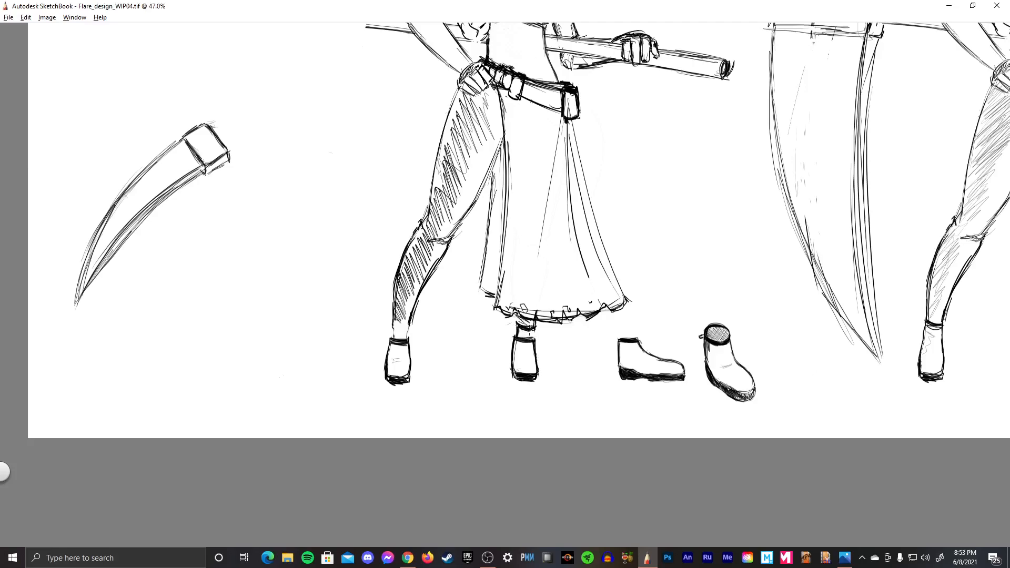
{"action": "mouse_move", "coordinate": [409, 334]}
{"action": "left_mouse_down"}
{"action": "mouse_move", "coordinate": [391, 321]}
{"action": "mouse_move", "coordinate": [411, 322]}
{"action": "mouse_move", "coordinate": [393, 342]}
{"action": "left_mouse_up"}
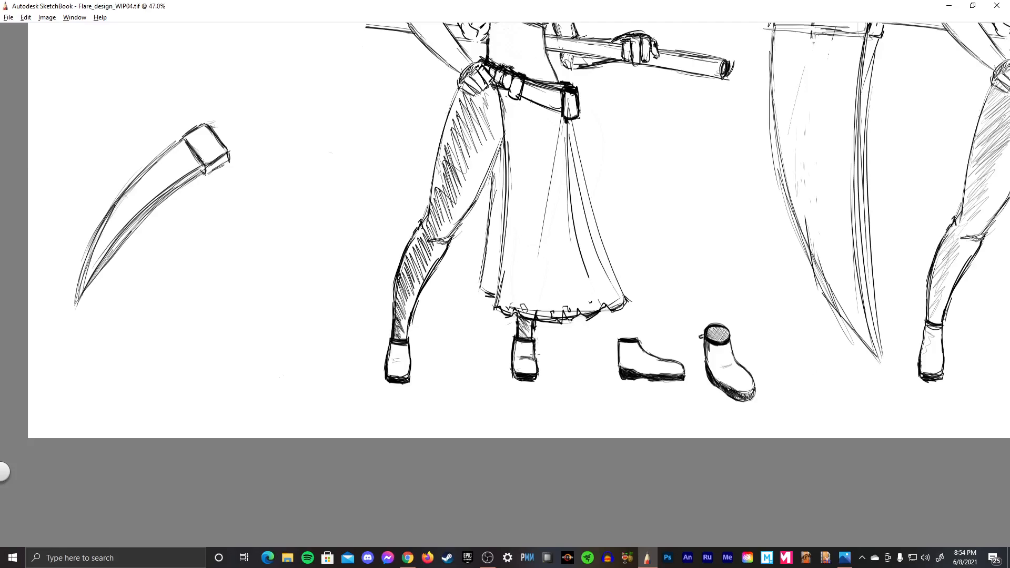
{"action": "left_click_drag", "start_coordinate": [537, 359], "coordinate": [516, 359]}
- Lasso the boot on the skirted figure's hatched leg and enlarge it slightly
{"action": "mouse_move", "coordinate": [474, 316]}
{"action": "left_mouse_down"}
{"action": "mouse_move", "coordinate": [394, 327]}
{"action": "mouse_move", "coordinate": [593, 418]}
{"action": "mouse_move", "coordinate": [593, 427]}
{"action": "mouse_move", "coordinate": [608, 357]}
{"action": "mouse_move", "coordinate": [641, 318]}
{"action": "mouse_move", "coordinate": [667, 311]}
{"action": "left_mouse_up"}
{"action": "left_click_drag", "start_coordinate": [565, 347], "coordinate": [588, 401]}
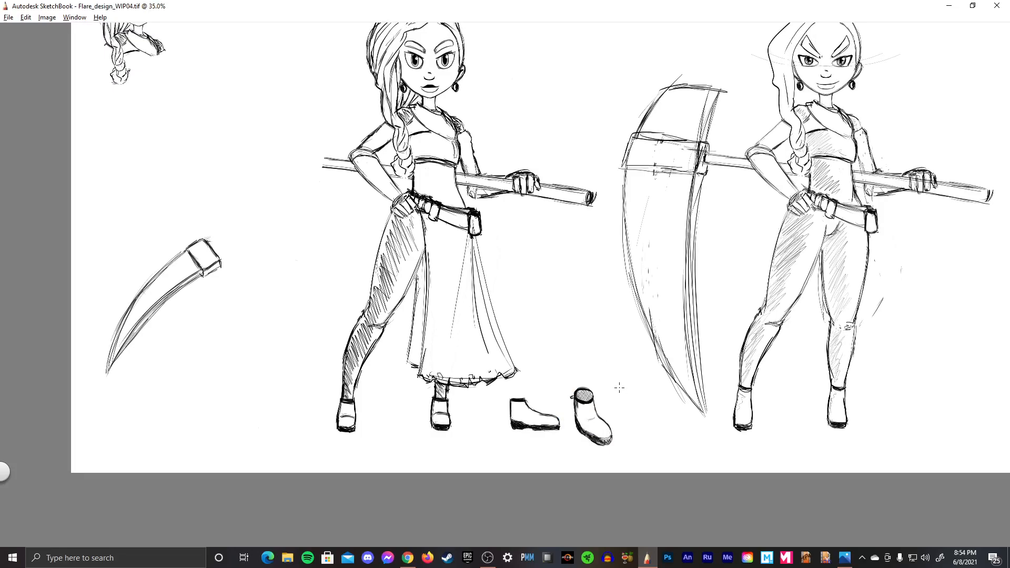
{"action": "key", "text": "m"}
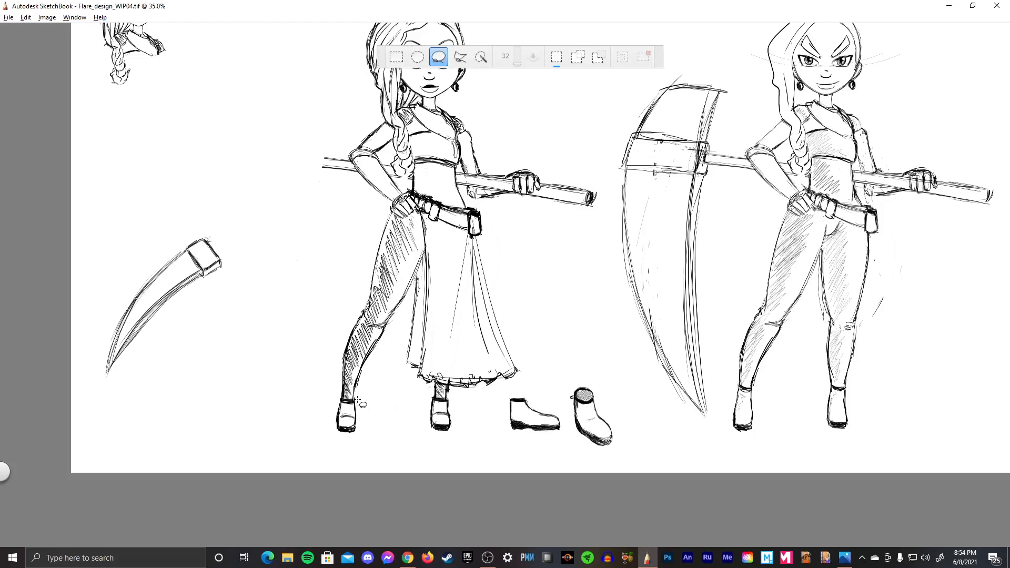
{"action": "mouse_move", "coordinate": [357, 400]}
{"action": "left_mouse_down"}
{"action": "mouse_move", "coordinate": [377, 418]}
{"action": "mouse_move", "coordinate": [343, 437]}
{"action": "mouse_move", "coordinate": [359, 452]}
{"action": "left_mouse_up"}
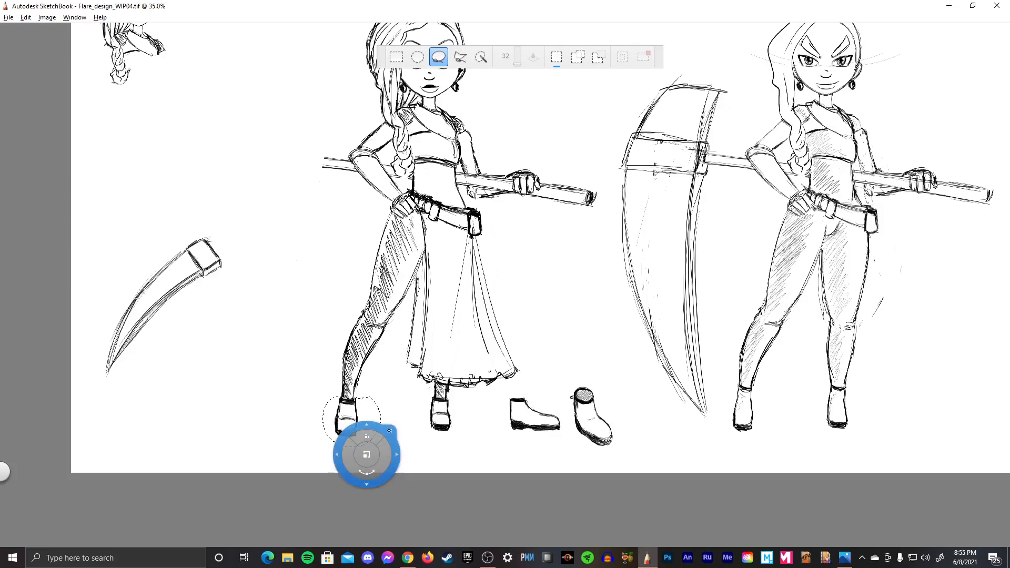
{"action": "left_click", "coordinate": [390, 431]}
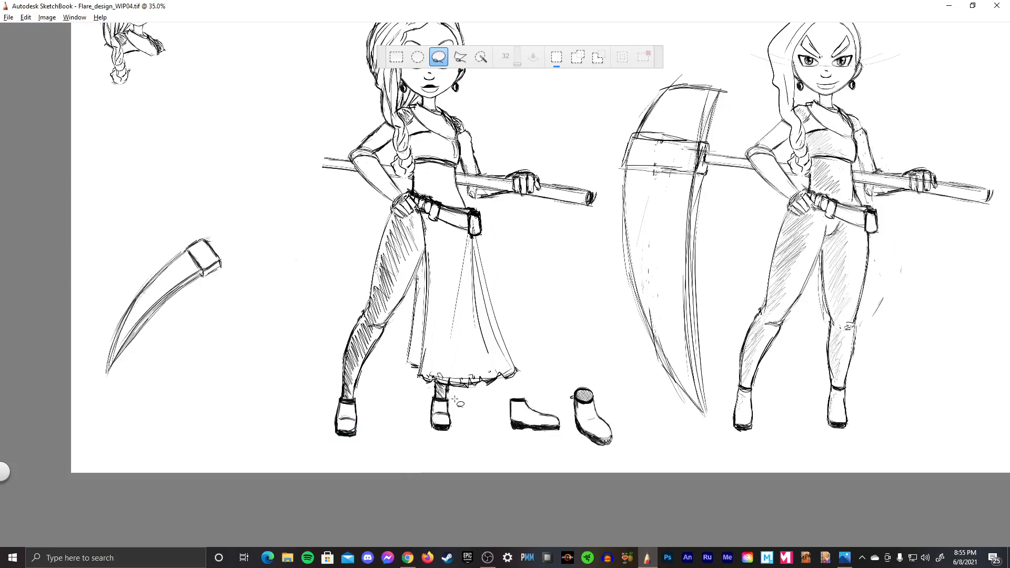
- Replace the boot below the skirt with a copy of the figure's other boot, fitted under the ankle
{"action": "left_click_drag", "start_coordinate": [455, 400], "coordinate": [457, 402]}
{"action": "left_click", "coordinate": [459, 402]}
{"action": "mouse_move", "coordinate": [456, 400]}
{"action": "left_mouse_down"}
{"action": "mouse_move", "coordinate": [439, 422]}
{"action": "mouse_move", "coordinate": [460, 454]}
{"action": "left_mouse_up"}
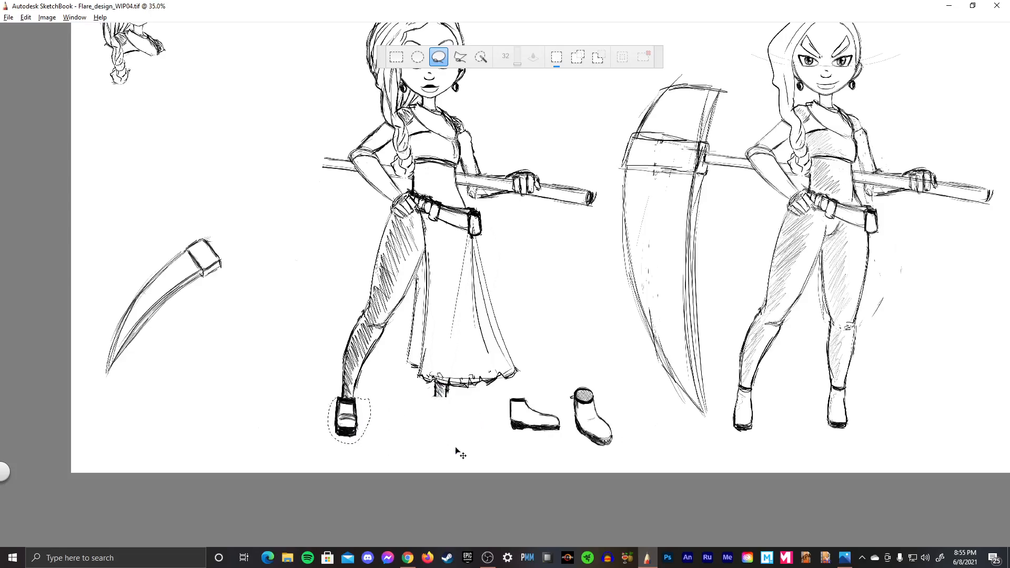
{"action": "left_click_drag", "start_coordinate": [347, 418], "coordinate": [441, 416]}
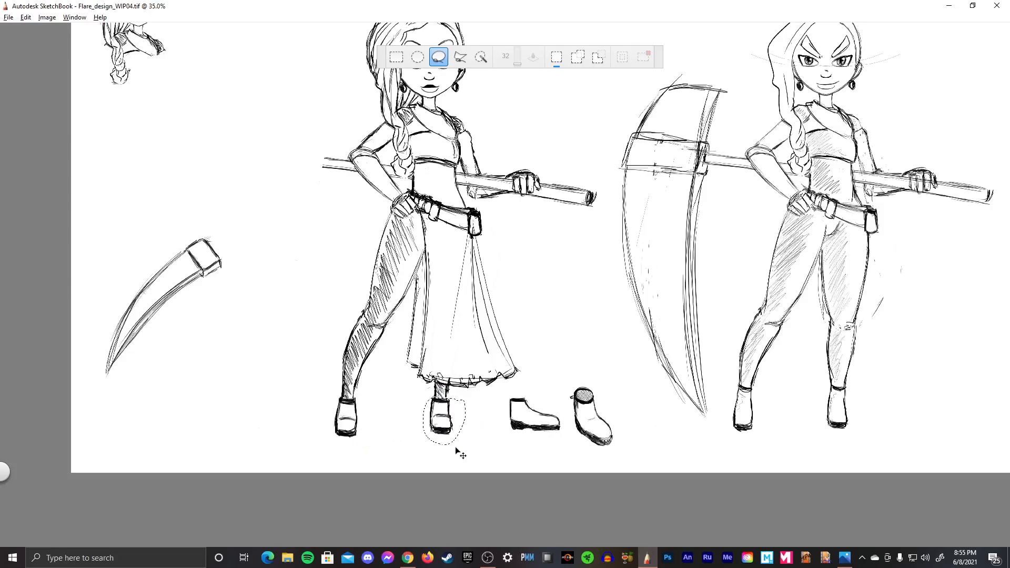
{"action": "left_click_drag", "start_coordinate": [456, 450], "coordinate": [464, 445]}
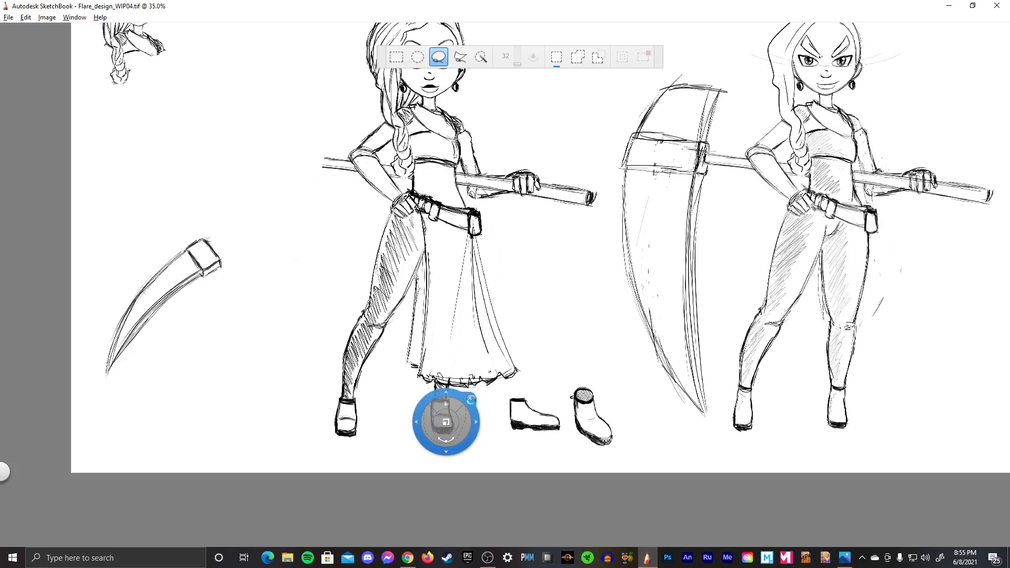
{"action": "left_click", "coordinate": [470, 399]}
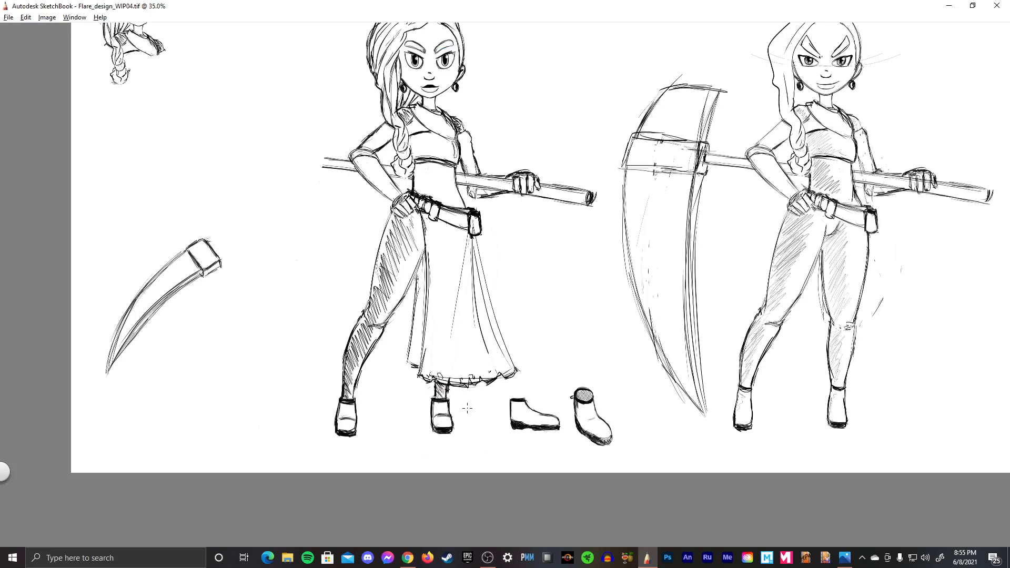
{"action": "left_click_drag", "start_coordinate": [448, 404], "coordinate": [434, 388]}
{"action": "key", "text": "space"}
{"action": "mouse_move", "coordinate": [525, 323]}
{"action": "left_mouse_down"}
{"action": "mouse_move", "coordinate": [500, 342]}
{"action": "mouse_move", "coordinate": [531, 315]}
{"action": "mouse_move", "coordinate": [465, 354]}
{"action": "left_mouse_up"}
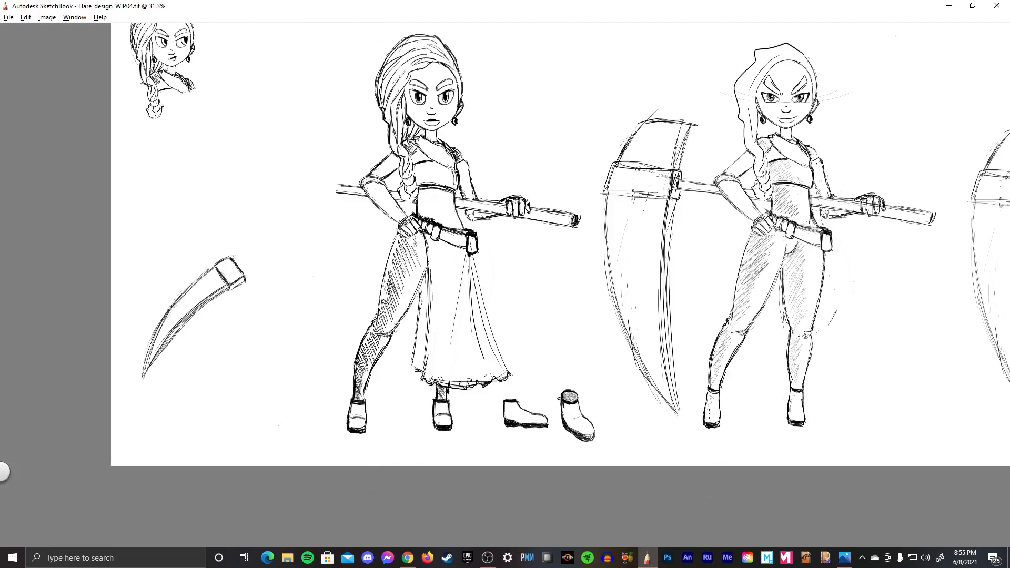
{"action": "key", "text": "space"}
{"action": "mouse_move", "coordinate": [615, 293]}
{"action": "left_mouse_down"}
{"action": "mouse_move", "coordinate": [487, 360]}
{"action": "mouse_move", "coordinate": [622, 332]}
{"action": "mouse_move", "coordinate": [778, 239]}
{"action": "mouse_move", "coordinate": [835, 239]}
{"action": "left_mouse_up"}
{"action": "mouse_move", "coordinate": [570, 293]}
{"action": "left_mouse_down"}
{"action": "mouse_move", "coordinate": [593, 338]}
{"action": "mouse_move", "coordinate": [527, 304]}
{"action": "mouse_move", "coordinate": [561, 276]}
{"action": "mouse_move", "coordinate": [566, 310]}
{"action": "left_mouse_up"}
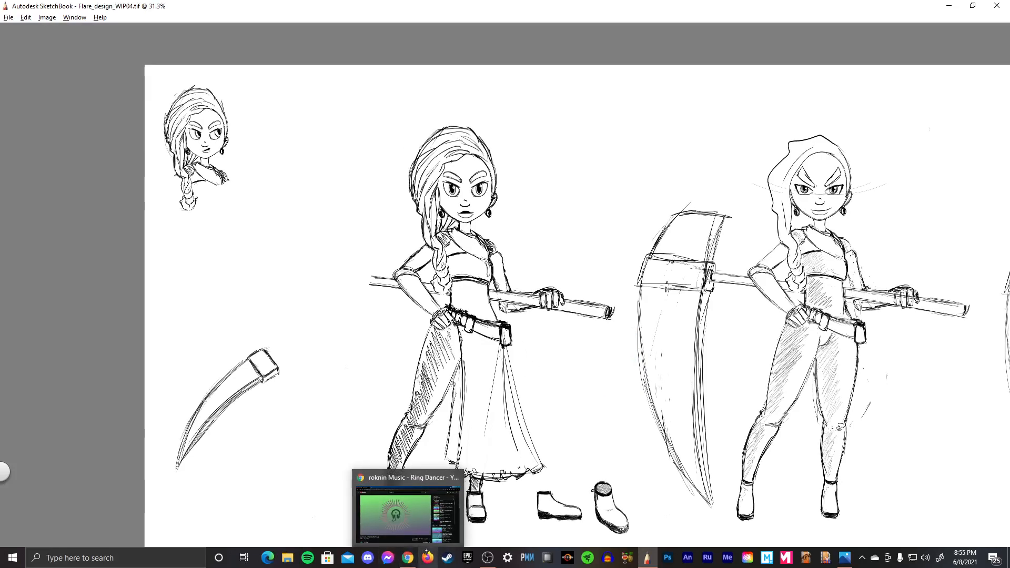
- Switch to Firefox and search Google for "low cut boots flat heel", showing the image results
{"action": "left_click", "coordinate": [427, 558]}
{"action": "left_click", "coordinate": [226, 27]}
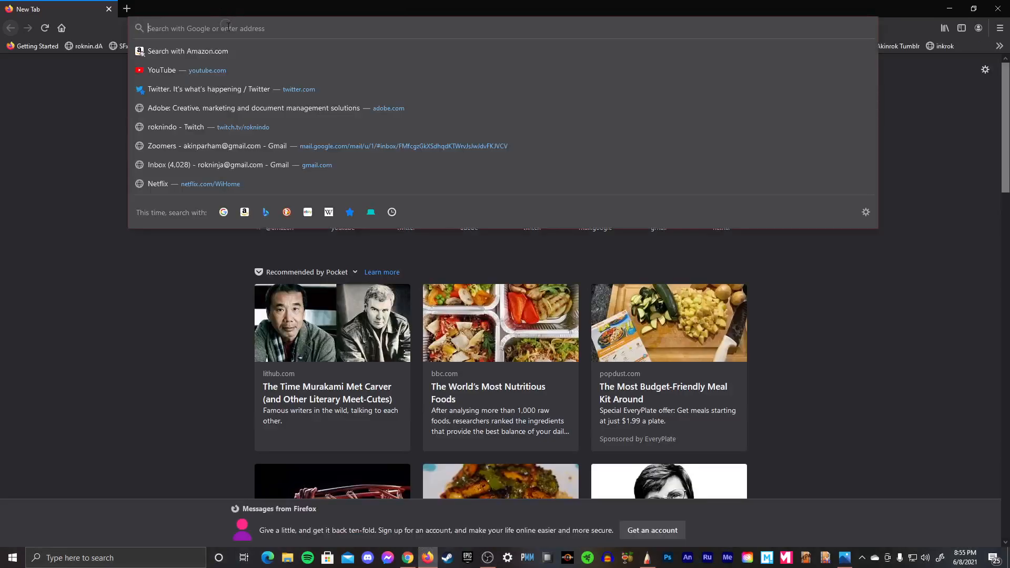
{"action": "type", "text": "low "}
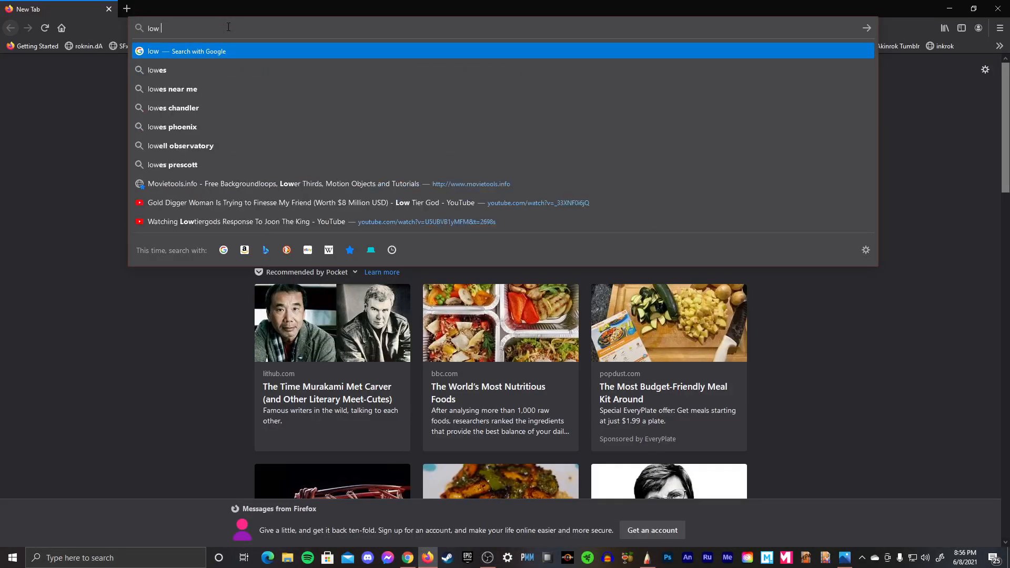
{"action": "type", "text": "cuyt boot"}
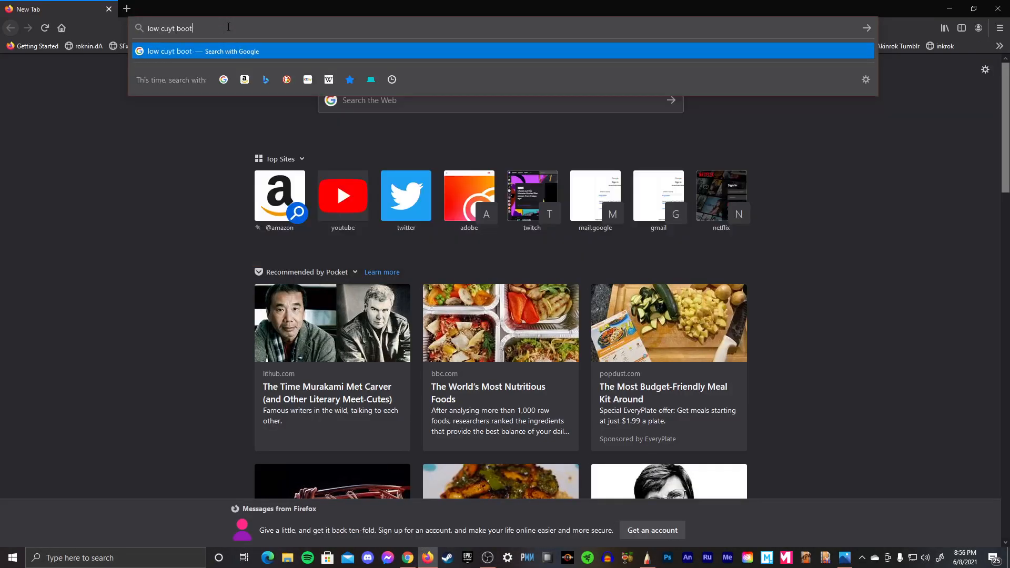
{"action": "type", "text": "a flatg"}
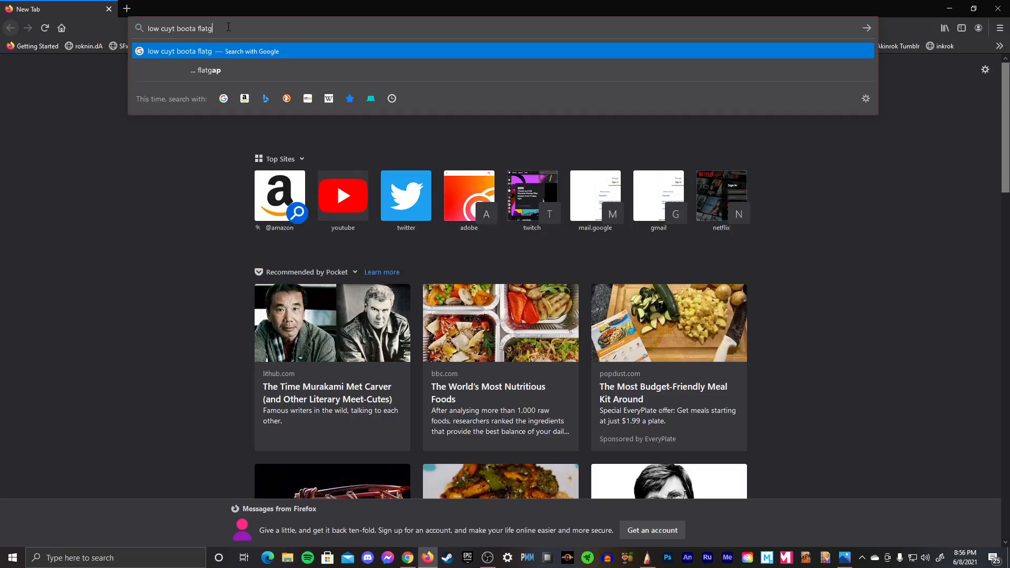
{"action": "key", "text": "BackSpace"}
{"action": "type", "text": "hee"}
{"action": "type", "text": "l"}
{"action": "key", "text": "Return"}
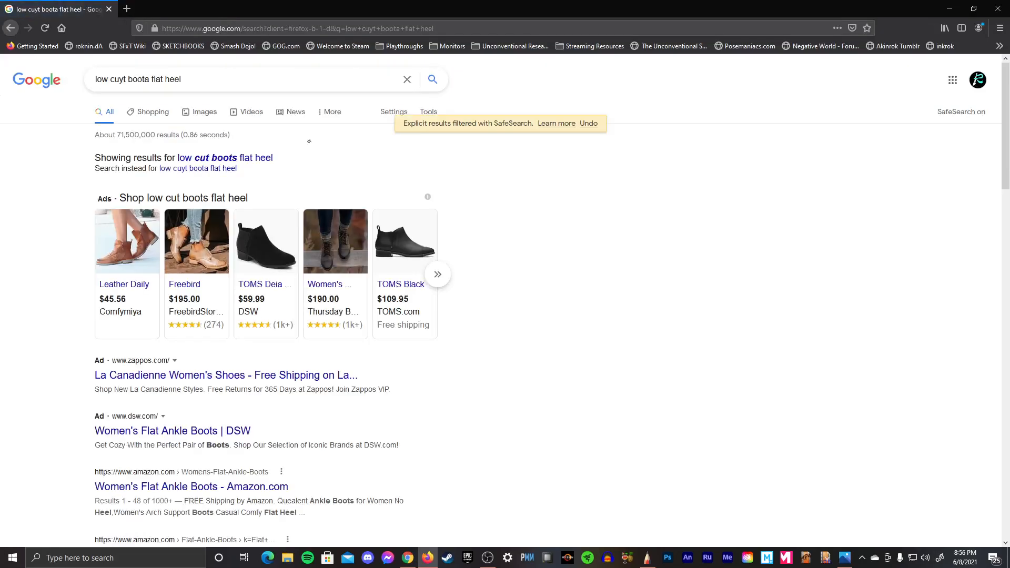
{"action": "left_click", "coordinate": [207, 112]}
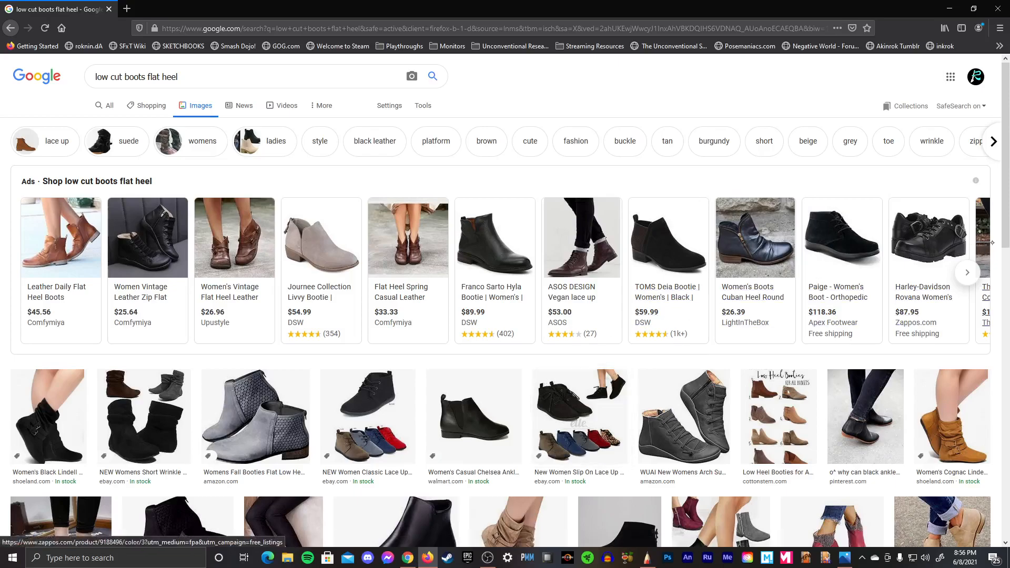
- Browse the boot image results and preview the black Amazon ankle boot with a low heel and round toe
{"action": "scroll", "coordinate": [1004, 271], "scroll_direction": "down", "scroll_amount": 3}
{"action": "scroll", "coordinate": [1005, 271], "scroll_direction": "down", "scroll_amount": 5}
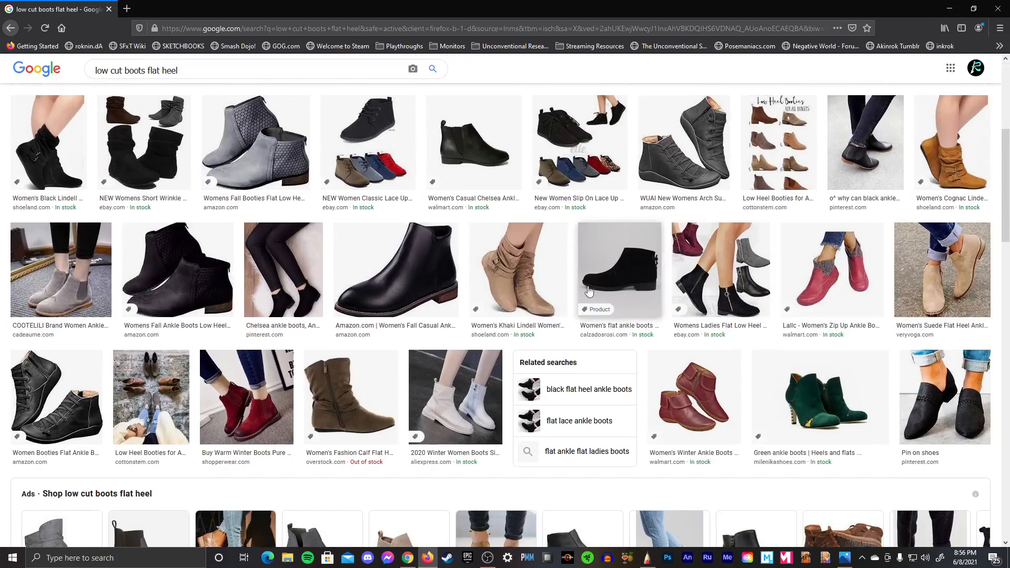
{"action": "left_click", "coordinate": [453, 303]}
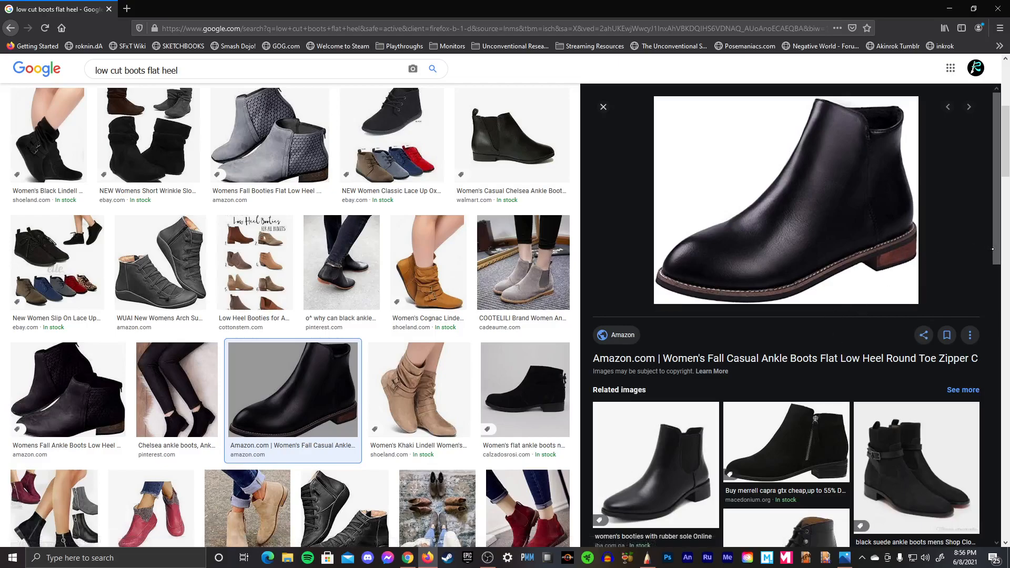
{"action": "scroll", "coordinate": [995, 257], "scroll_direction": "up", "scroll_amount": 1}
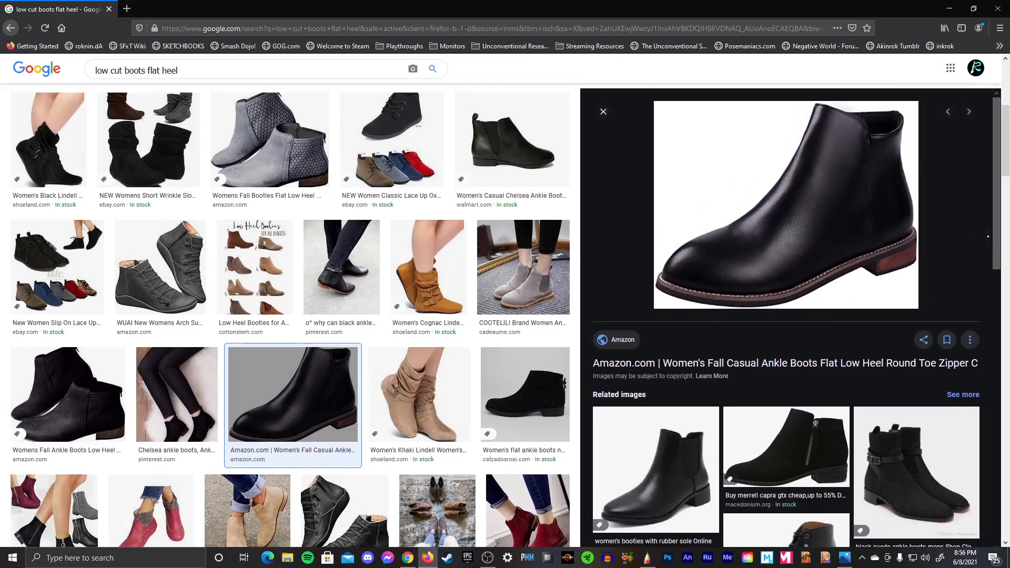
{"action": "scroll", "coordinate": [1006, 214], "scroll_direction": "down", "scroll_amount": 5}
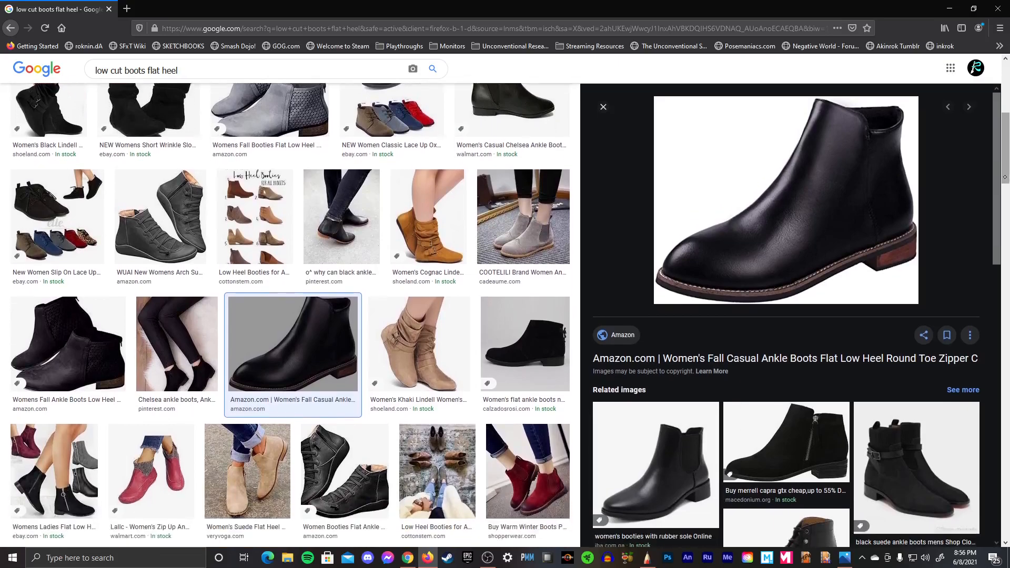
{"action": "scroll", "coordinate": [995, 213], "scroll_direction": "down", "scroll_amount": 2}
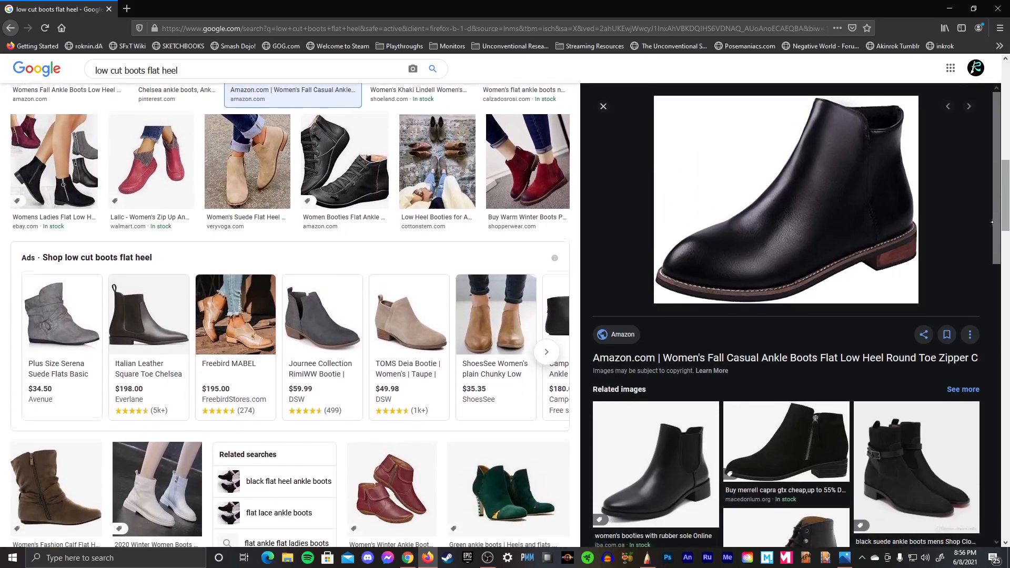
- Preview the brown slouch ankle boot from Overstock and browse further down the boot image results
{"action": "left_click", "coordinate": [62, 294]}
{"action": "key", "text": "ctrl+Tab"}
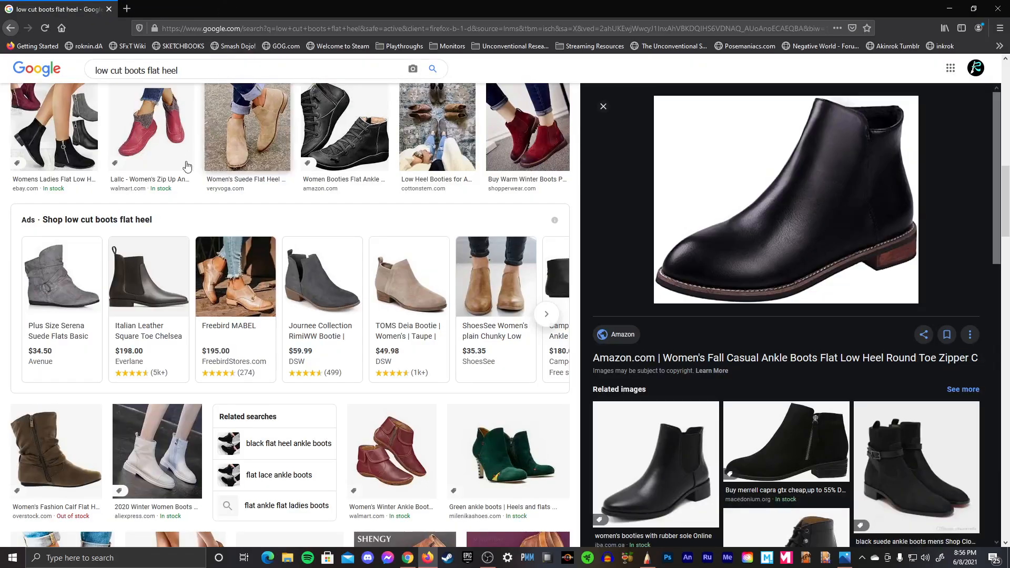
{"action": "key", "text": "ctrl+Tab"}
{"action": "key", "text": "ctrl+w"}
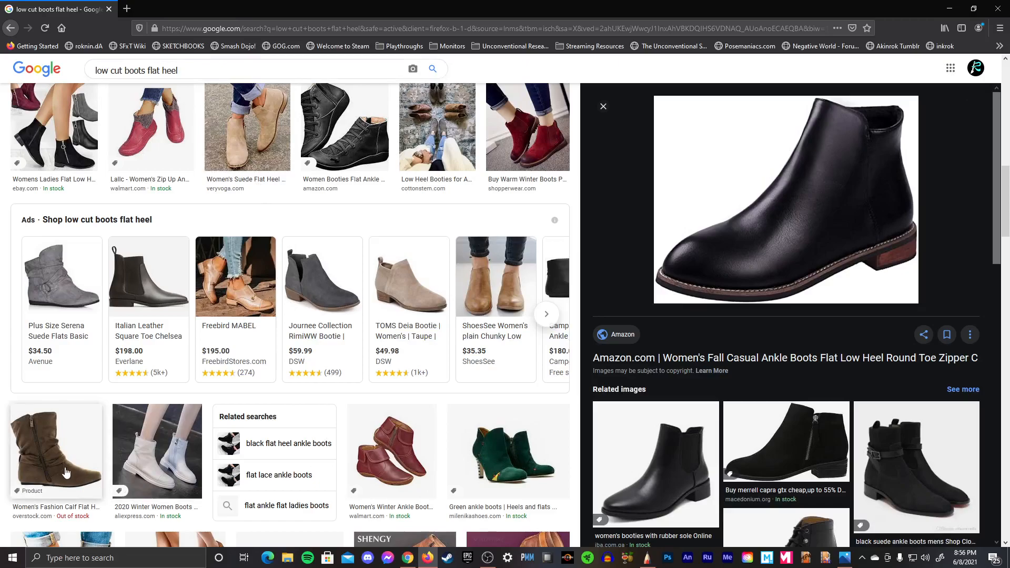
{"action": "left_click", "coordinate": [56, 451]}
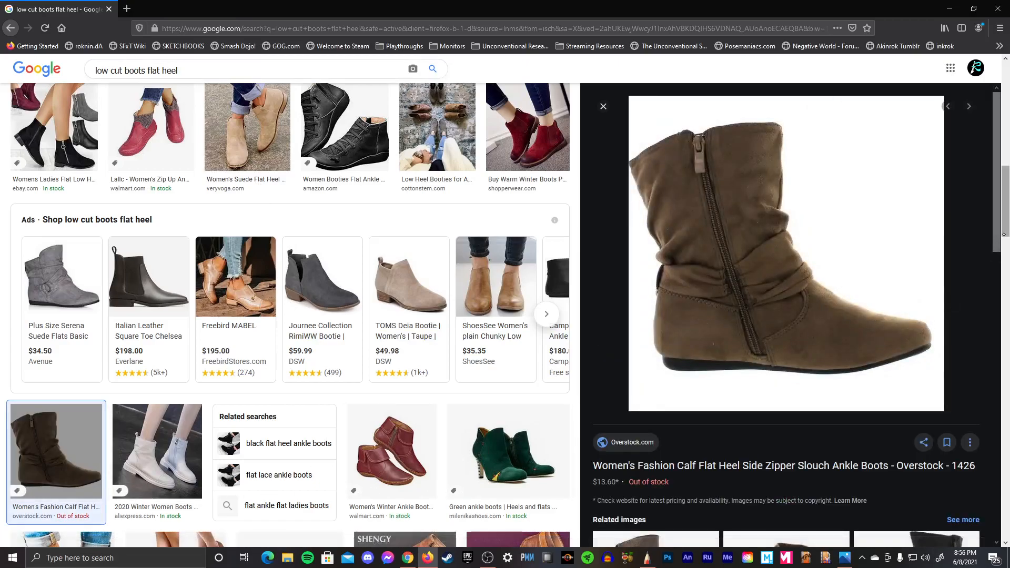
{"action": "scroll", "coordinate": [1001, 266], "scroll_direction": "down", "scroll_amount": 4}
{"action": "scroll", "coordinate": [1002, 266], "scroll_direction": "down", "scroll_amount": 2}
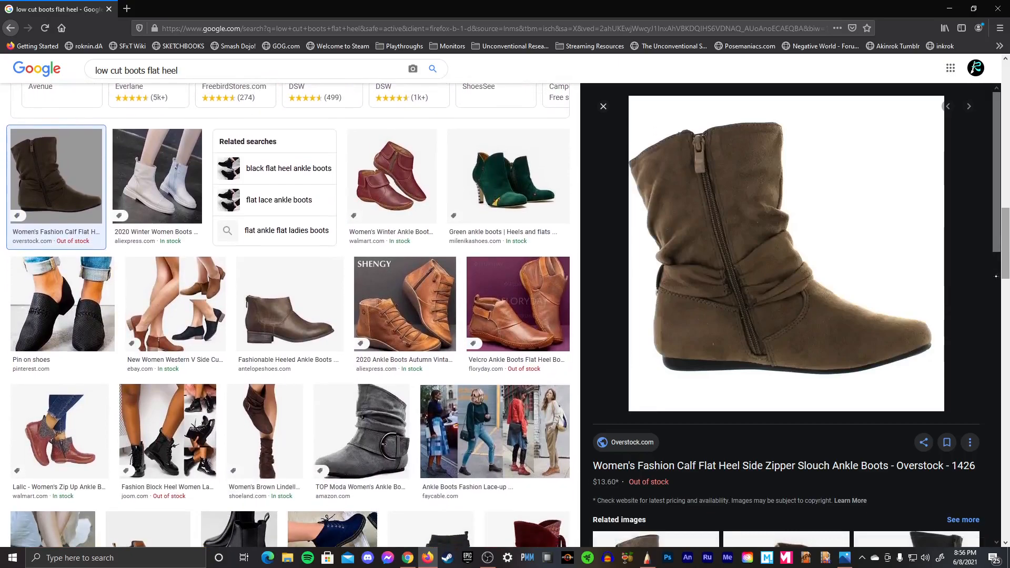
{"action": "scroll", "coordinate": [995, 276], "scroll_direction": "down", "scroll_amount": 4}
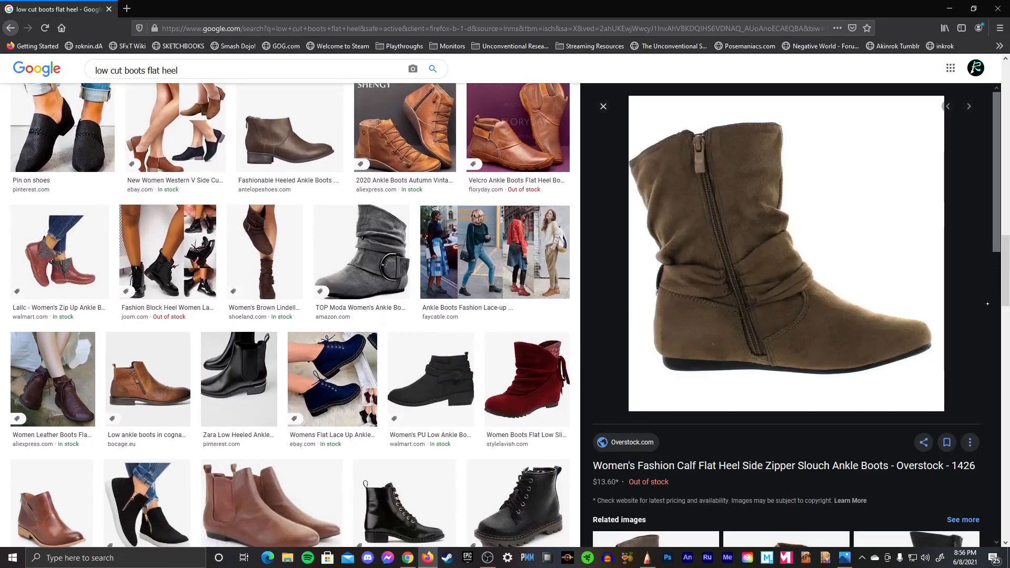
- Preview the grey TOP Moda buckle bootie and the related Beston Forever Link slouch boot, and return to SketchBook
{"action": "left_click", "coordinate": [366, 255]}
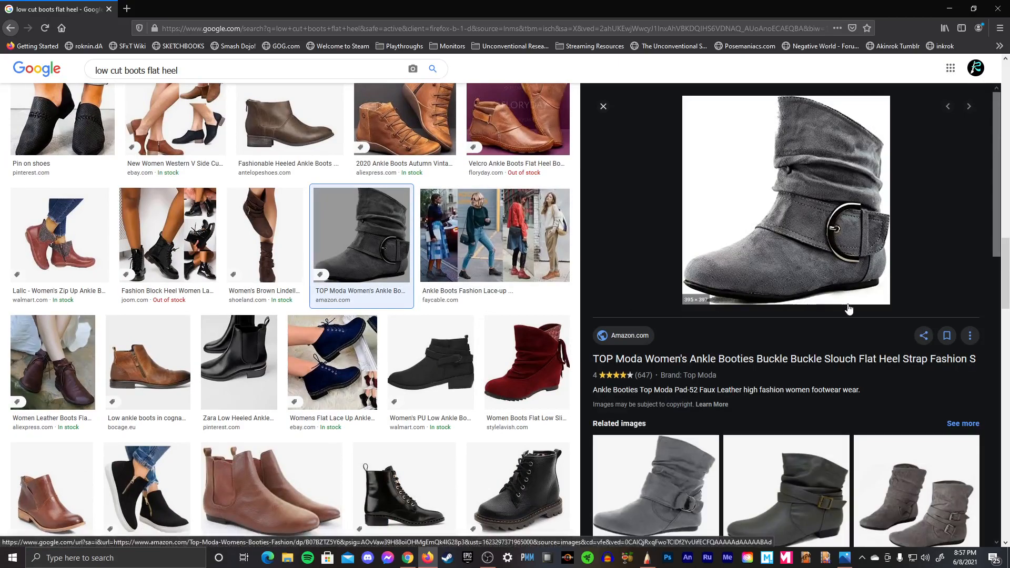
{"action": "scroll", "coordinate": [982, 320], "scroll_direction": "down", "scroll_amount": 4}
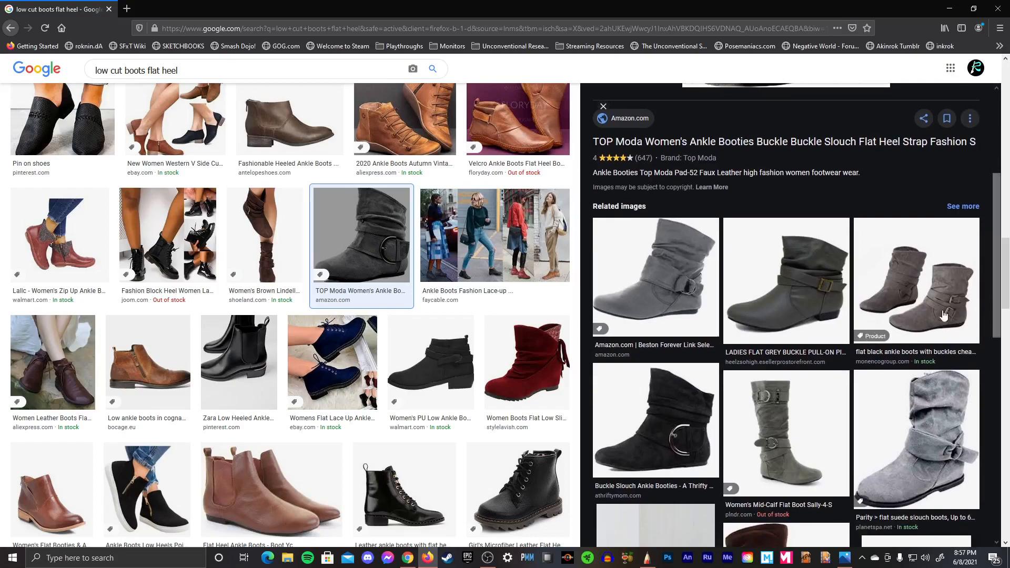
{"action": "left_click", "coordinate": [677, 298]}
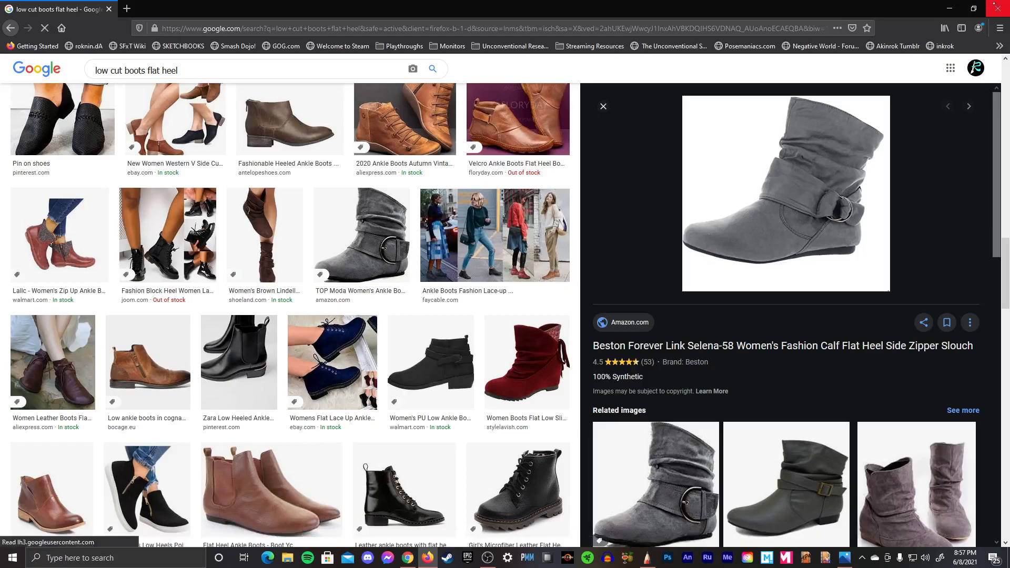
{"action": "key", "text": "alt+Tab"}
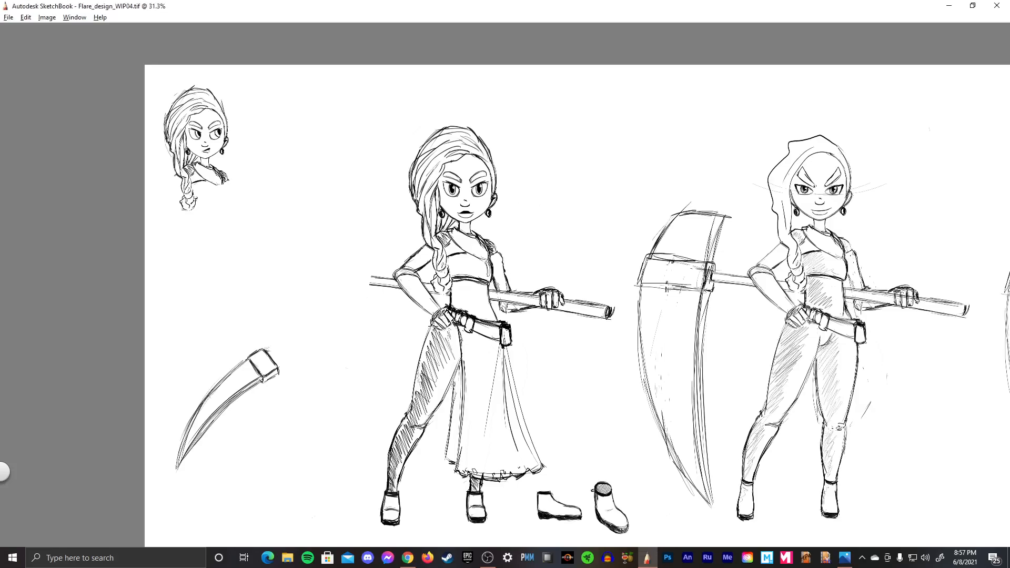
- Try to extend the skirt over the hatched leg with a flared side and ruffled hem, erasing the leg and slit lines underneath
{"action": "mouse_move", "coordinate": [409, 379]}
{"action": "left_mouse_down"}
{"action": "mouse_move", "coordinate": [384, 446]}
{"action": "mouse_move", "coordinate": [453, 476]}
{"action": "left_mouse_up"}
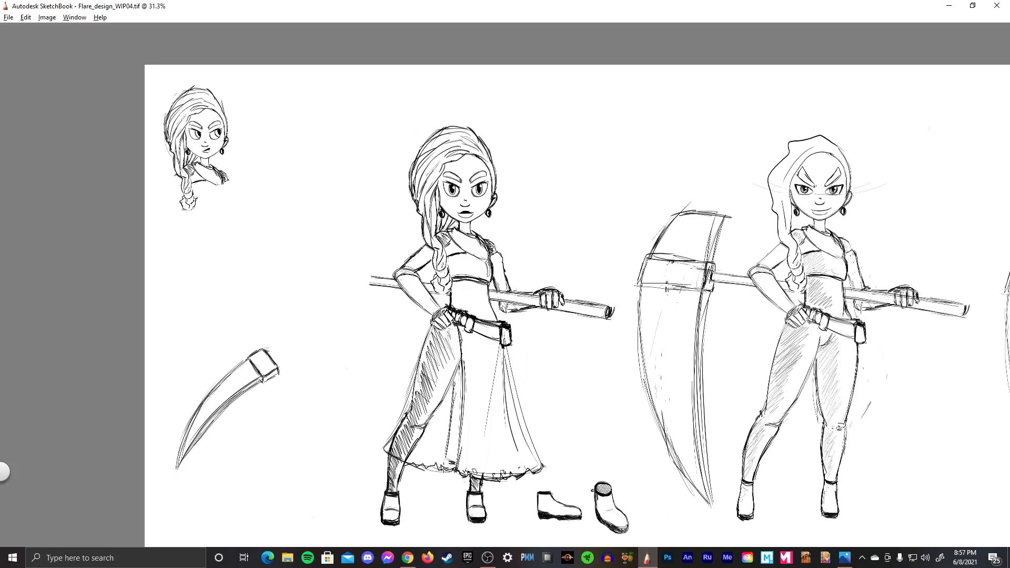
{"action": "mouse_move", "coordinate": [407, 441]}
{"action": "left_mouse_down"}
{"action": "mouse_move", "coordinate": [388, 456]}
{"action": "mouse_move", "coordinate": [389, 446]}
{"action": "left_mouse_up"}
{"action": "mouse_move", "coordinate": [404, 429]}
{"action": "left_mouse_down"}
{"action": "mouse_move", "coordinate": [391, 442]}
{"action": "mouse_move", "coordinate": [403, 429]}
{"action": "left_mouse_up"}
{"action": "mouse_move", "coordinate": [414, 410]}
{"action": "left_mouse_down"}
{"action": "mouse_move", "coordinate": [399, 429]}
{"action": "mouse_move", "coordinate": [401, 456]}
{"action": "left_mouse_up"}
{"action": "left_click_drag", "start_coordinate": [413, 404], "coordinate": [405, 445]}
{"action": "left_click_drag", "start_coordinate": [425, 383], "coordinate": [415, 411]}
{"action": "mouse_move", "coordinate": [426, 369]}
{"action": "left_mouse_down"}
{"action": "mouse_move", "coordinate": [418, 405]}
{"action": "mouse_move", "coordinate": [421, 378]}
{"action": "left_mouse_up"}
{"action": "left_click_drag", "start_coordinate": [426, 361], "coordinate": [424, 378]}
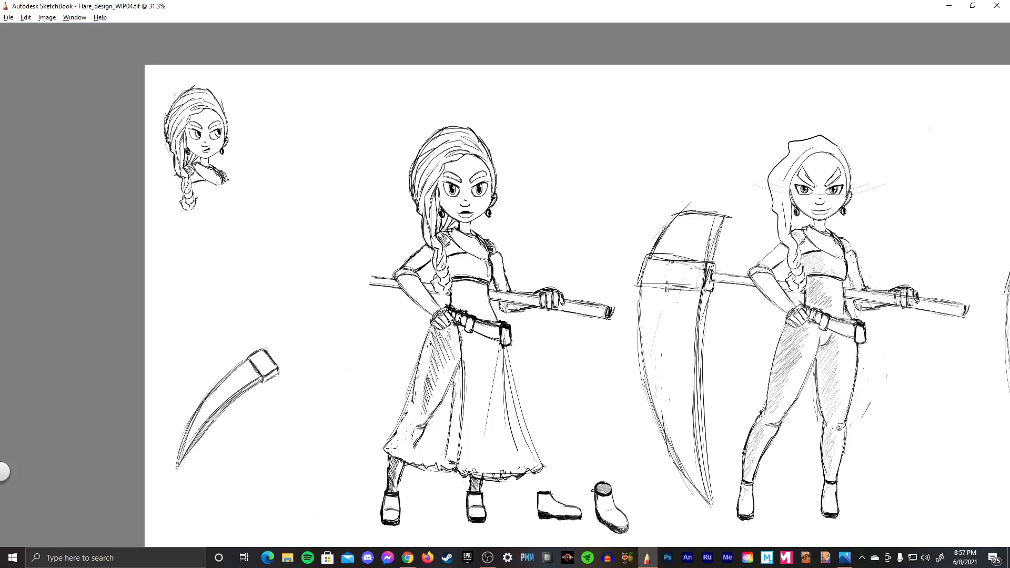
{"action": "mouse_move", "coordinate": [435, 337]}
{"action": "left_mouse_down"}
{"action": "mouse_move", "coordinate": [429, 348]}
{"action": "mouse_move", "coordinate": [456, 367]}
{"action": "mouse_move", "coordinate": [456, 465]}
{"action": "mouse_move", "coordinate": [463, 363]}
{"action": "left_mouse_up"}
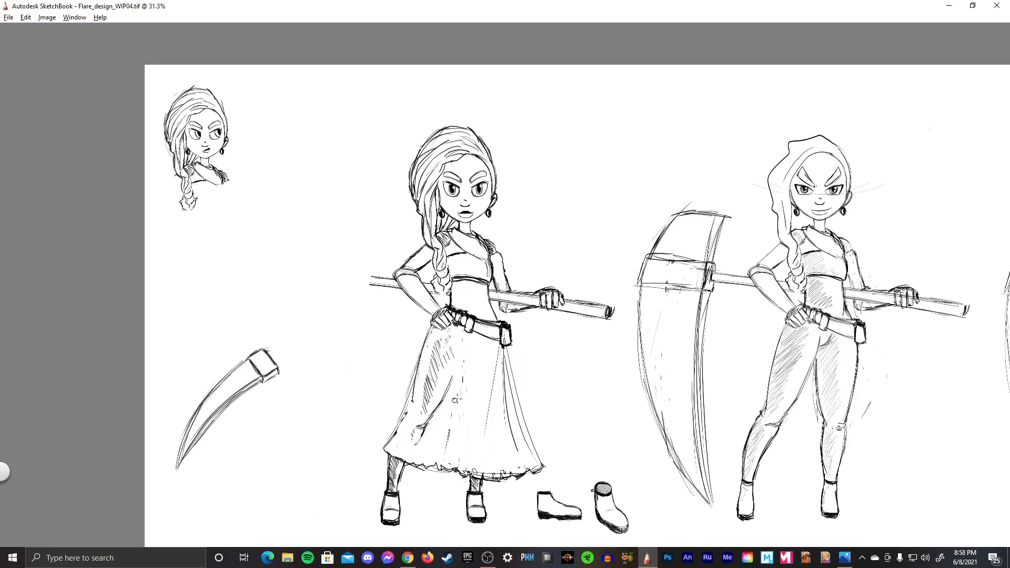
- Lasso the leftover leg hatching inside the skirt, delete it and clear the selection
{"action": "key", "text": "m"}
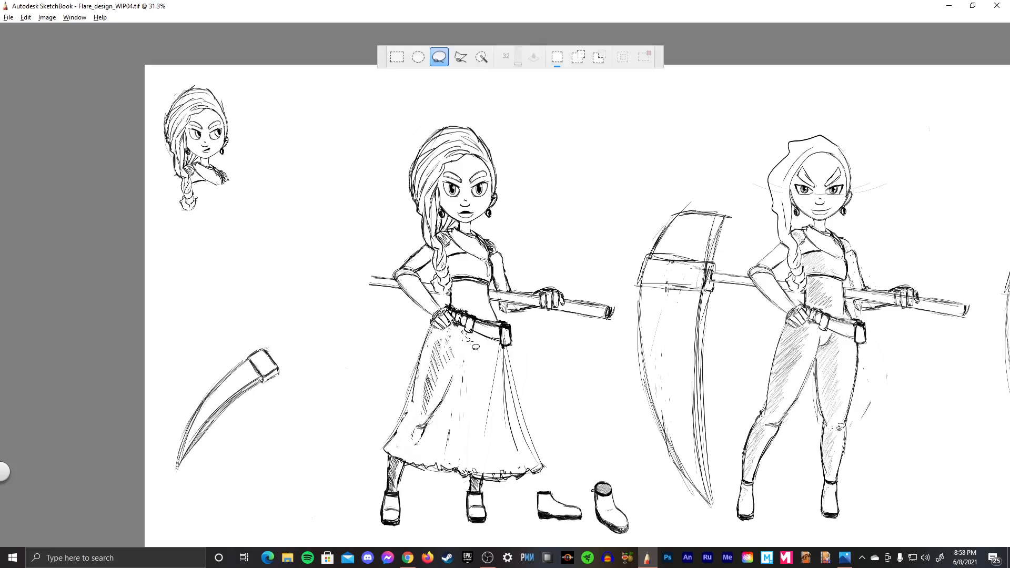
{"action": "mouse_move", "coordinate": [470, 342]}
{"action": "left_mouse_down"}
{"action": "mouse_move", "coordinate": [442, 336]}
{"action": "mouse_move", "coordinate": [415, 415]}
{"action": "mouse_move", "coordinate": [470, 341]}
{"action": "mouse_move", "coordinate": [483, 378]}
{"action": "left_mouse_up"}
{"action": "key", "text": "Delete"}
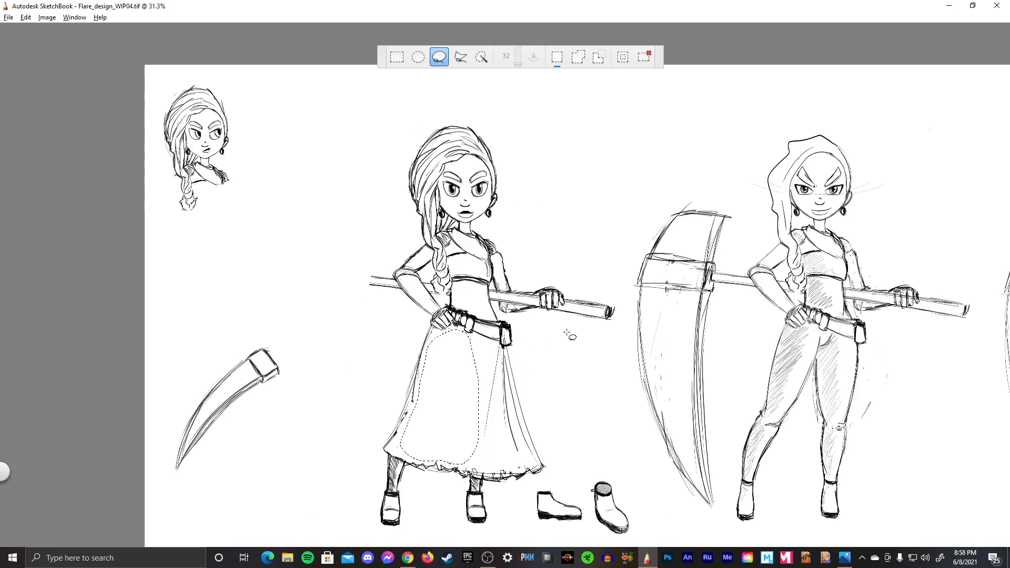
{"action": "key", "text": "ctrl+d"}
{"action": "key", "text": "Escape"}
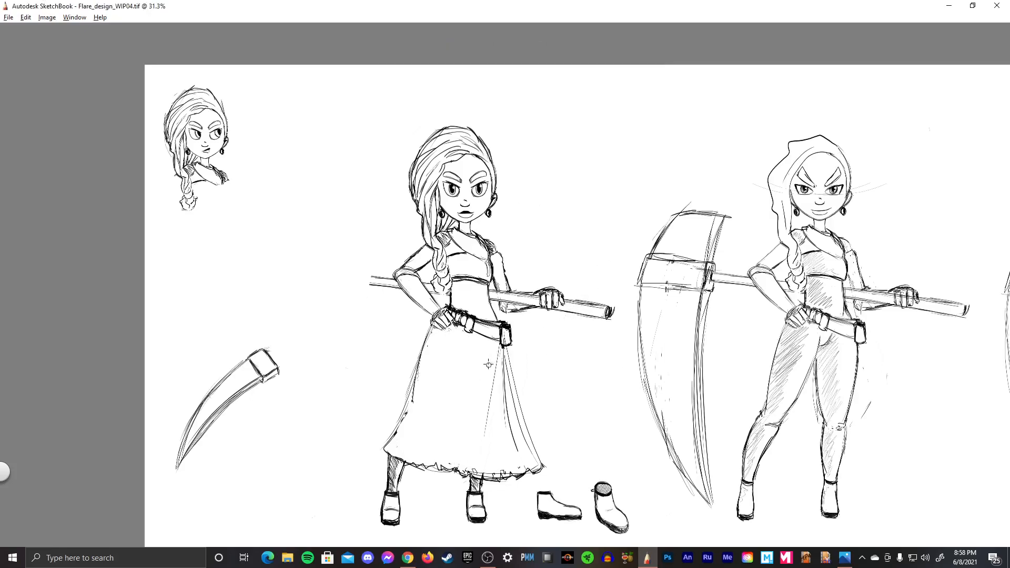
- Sketch light fold lines running from the belt down the closed skirt
{"action": "left_click_drag", "start_coordinate": [494, 350], "coordinate": [445, 449]}
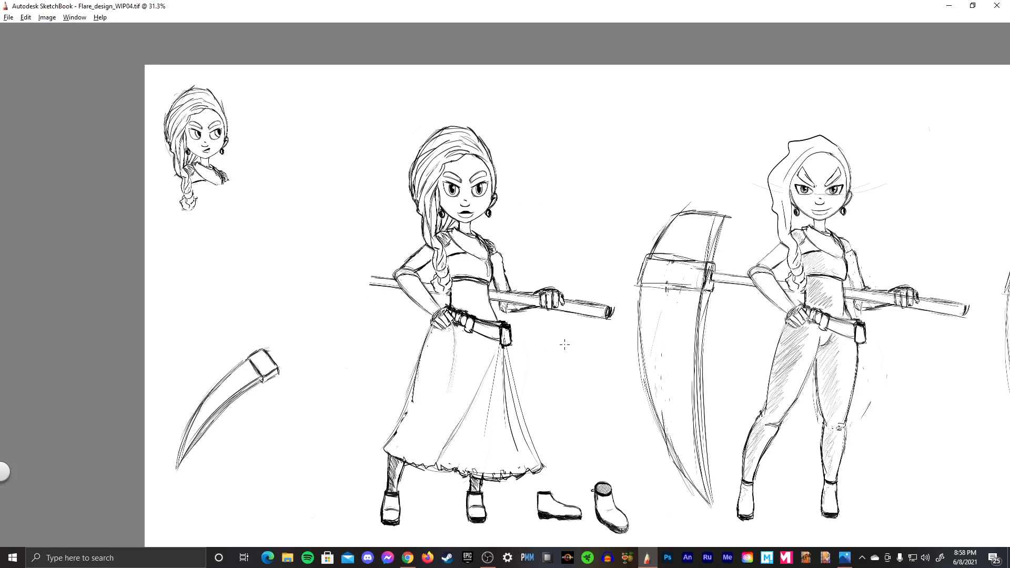
{"action": "key", "text": "space"}
{"action": "left_click_drag", "start_coordinate": [561, 285], "coordinate": [561, 285]}
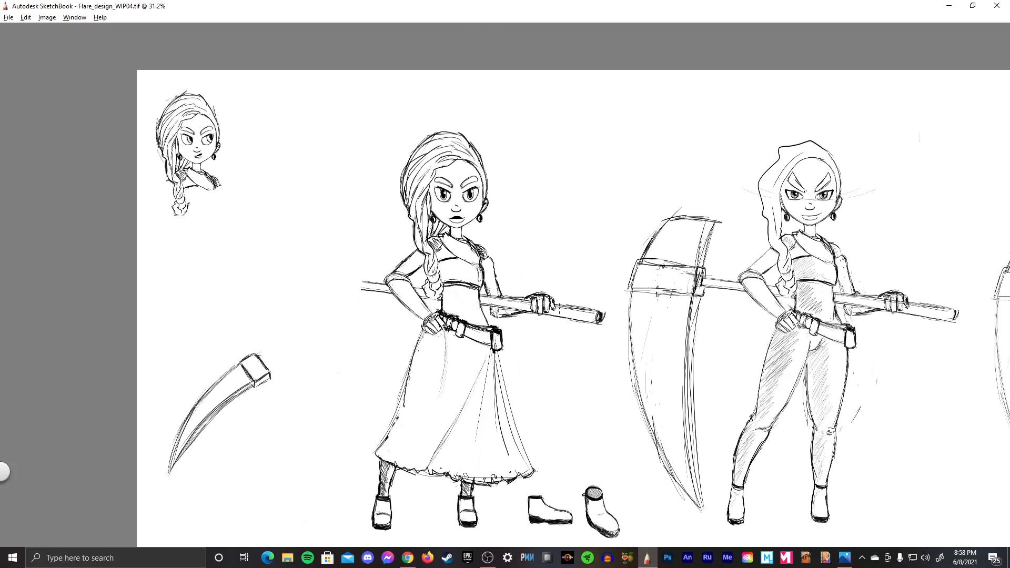
- Undo the closed-skirt edits back to the open-sided skirt with the hatched leg exposed
{"action": "key", "text": "ctrl"}
{"action": "key", "text": "ctrl+z"}
{"action": "key", "text": "ctrl+z"}
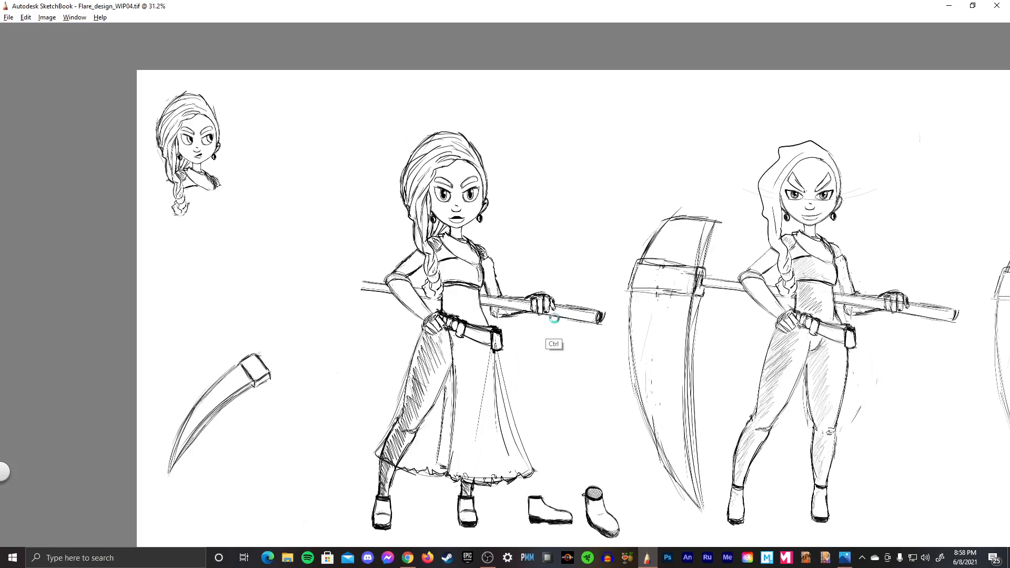
{"action": "key", "text": "ctrl+z"}
{"action": "key", "text": "ctrl+z"}
{"action": "key", "text": "ctrl+z"}
{"action": "key", "text": "ctrl+z"}
{"action": "key", "text": "ctrl+z"}
{"action": "key", "text": "ctrl+z"}
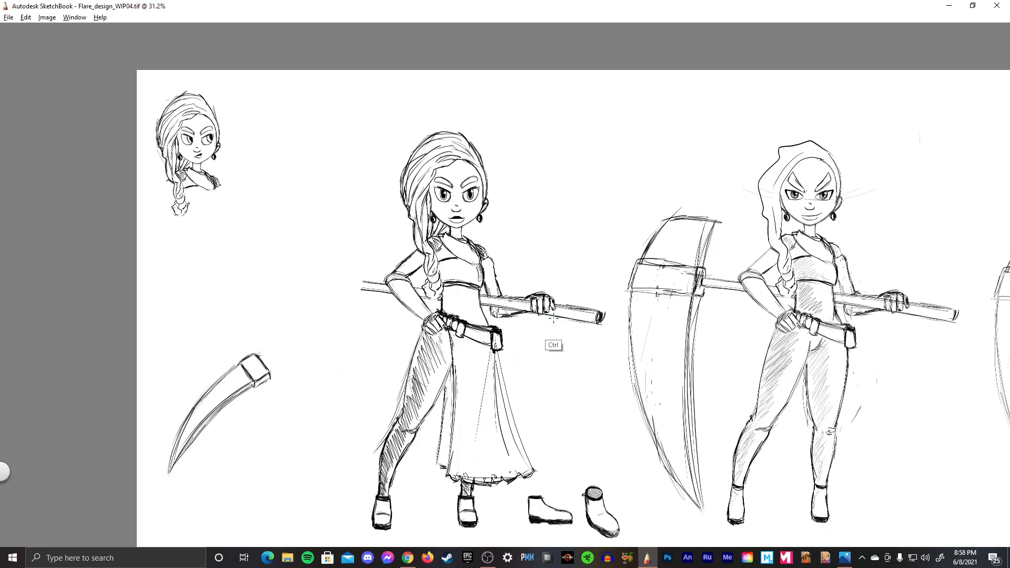
{"action": "key", "text": "ctrl+z"}
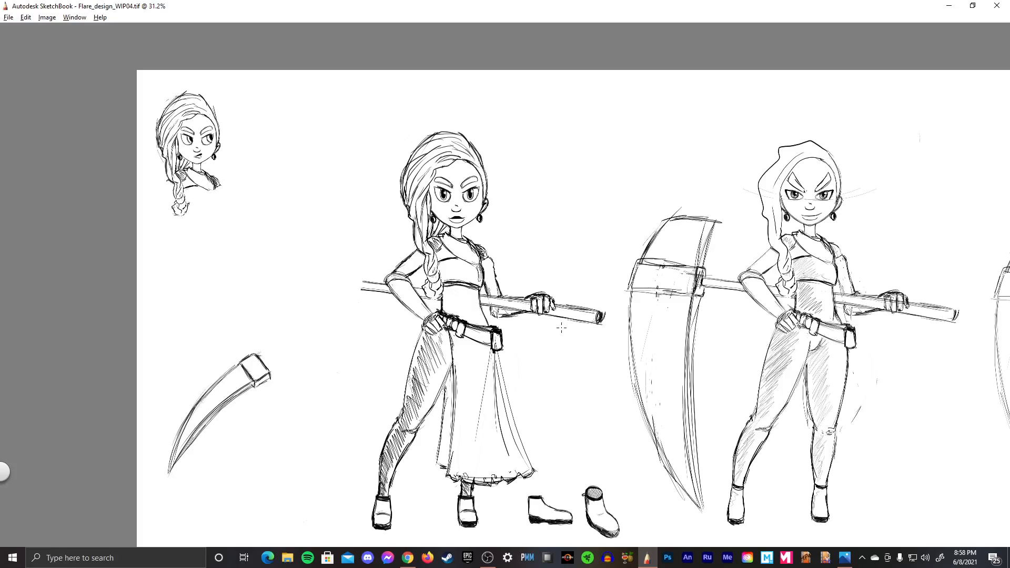
- Widen the canvas to 8600 pixels, anchoring the existing artwork at the middle-left so the new space is added on the right
{"action": "key", "text": "space"}
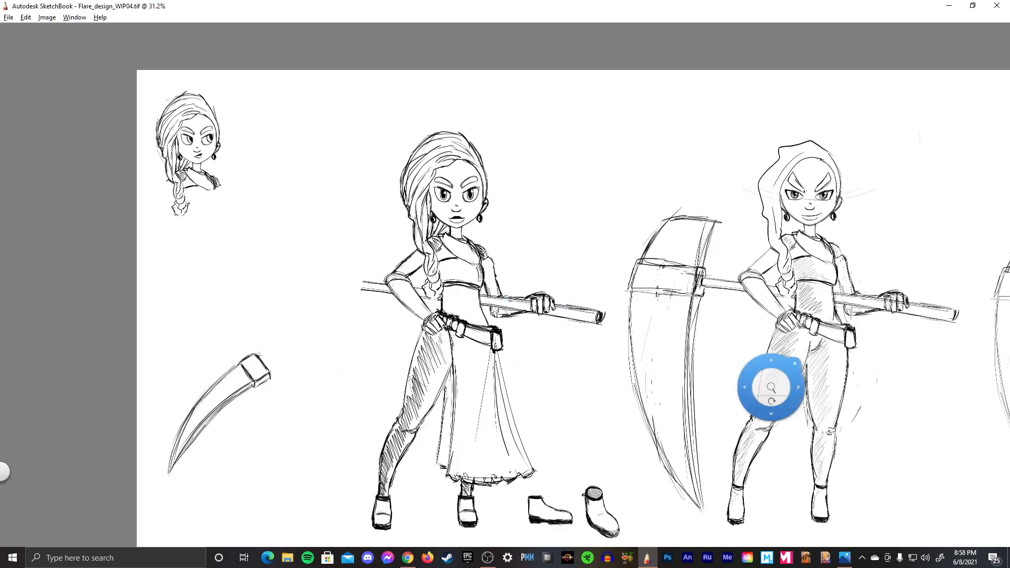
{"action": "mouse_move", "coordinate": [771, 421]}
{"action": "left_mouse_down"}
{"action": "mouse_move", "coordinate": [416, 415]}
{"action": "mouse_move", "coordinate": [686, 424]}
{"action": "left_mouse_up"}
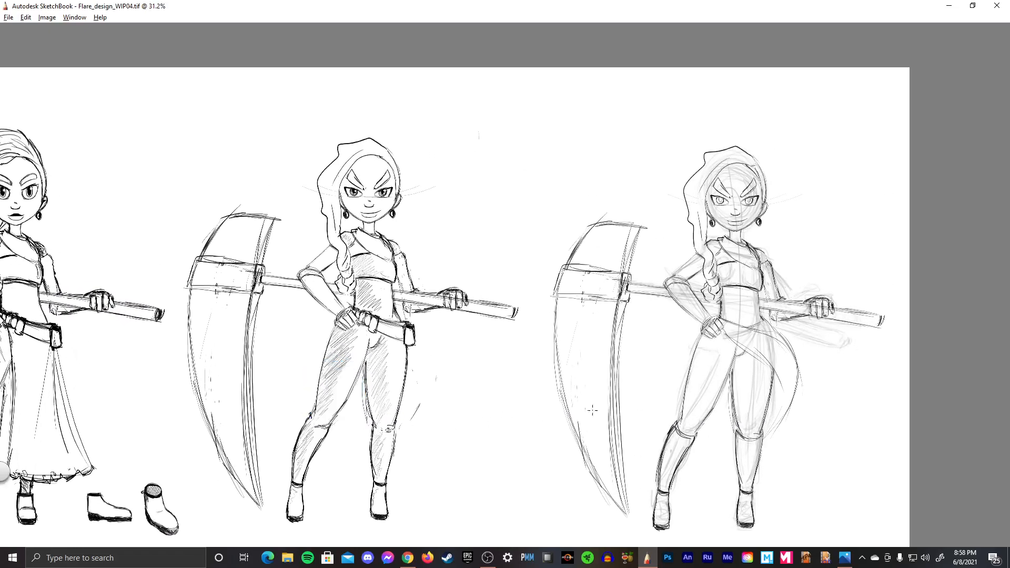
{"action": "key", "text": "Tab"}
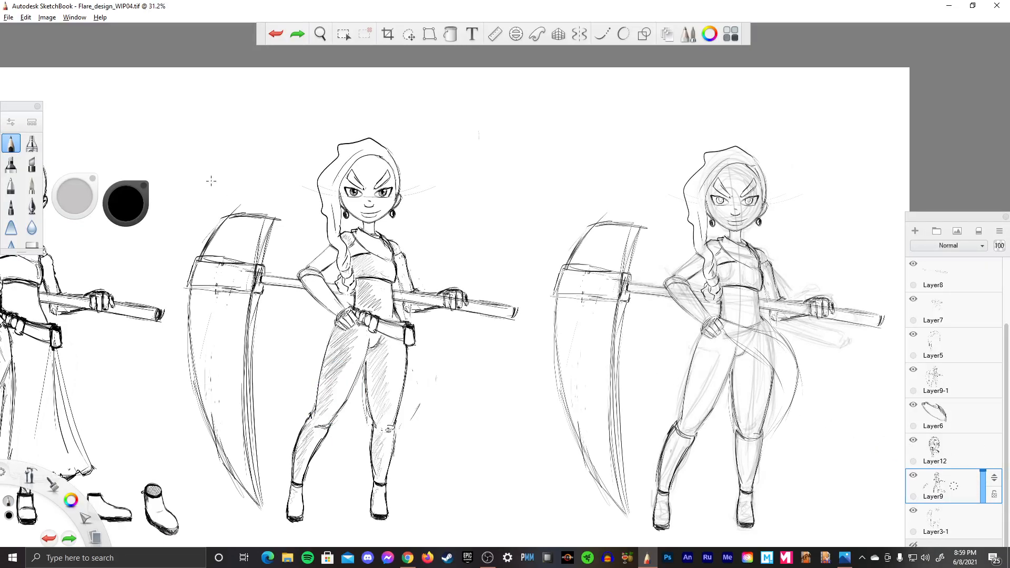
{"action": "left_click", "coordinate": [48, 19]}
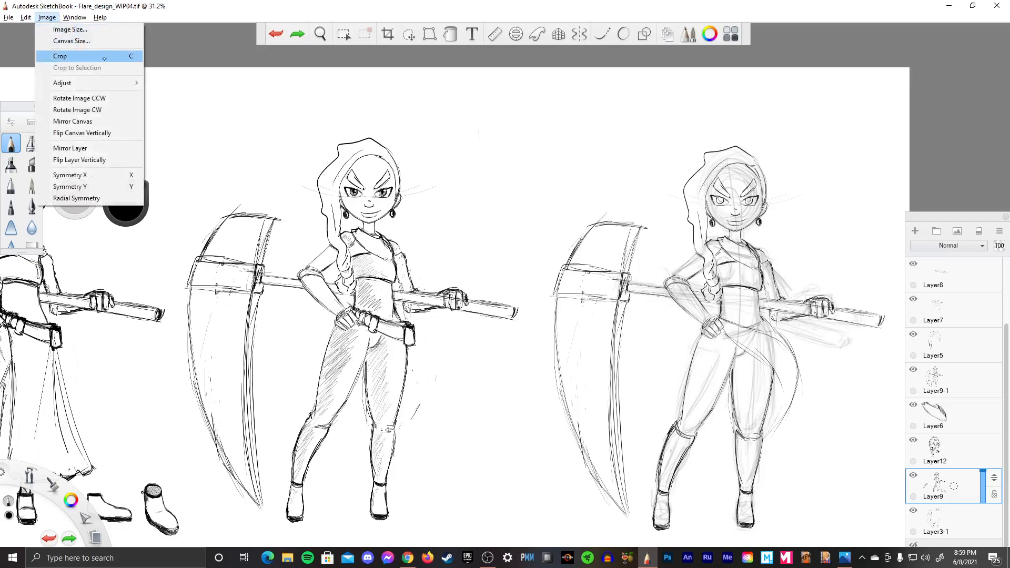
{"action": "left_click", "coordinate": [109, 41]}
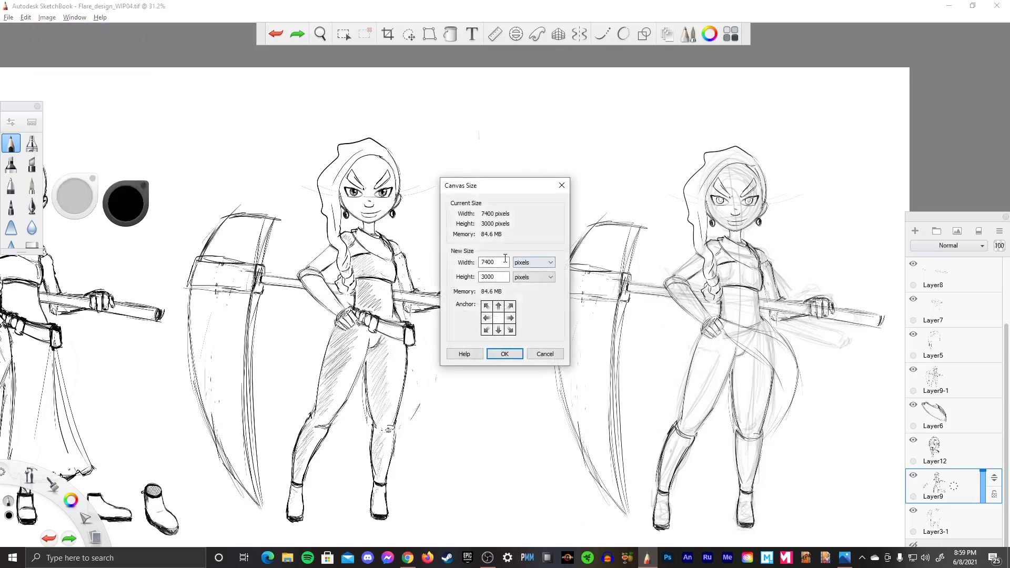
{"action": "left_click", "coordinate": [486, 317]}
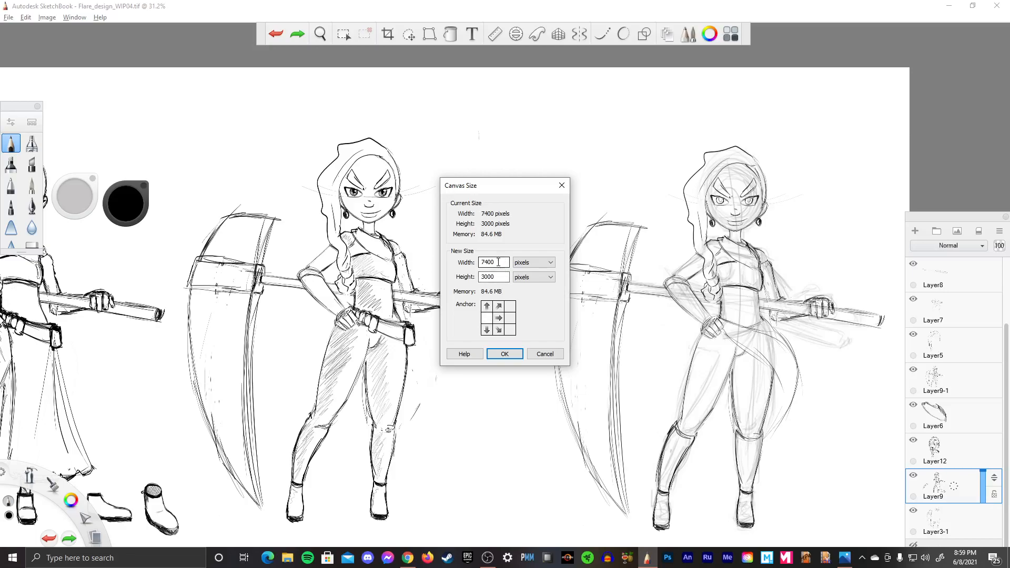
{"action": "left_click_drag", "start_coordinate": [499, 263], "coordinate": [480, 262]}
{"action": "type", "text": "8600"}
{"action": "key", "text": "Return"}
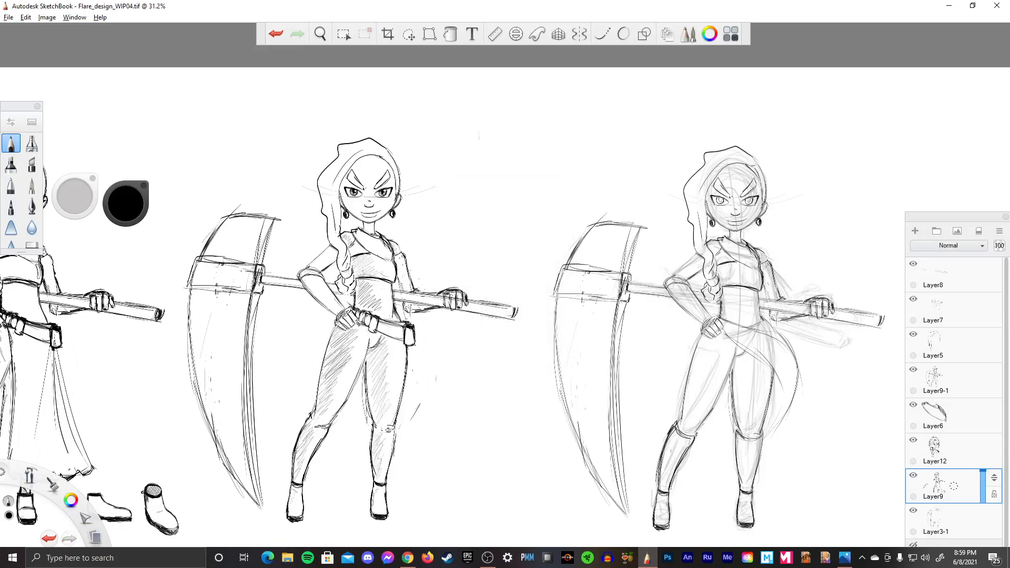
- Select Layer2, which holds the rough body construction sketch beneath the rightmost figure
{"action": "key", "text": "space"}
{"action": "mouse_move", "coordinate": [934, 339]}
{"action": "left_mouse_down"}
{"action": "mouse_move", "coordinate": [694, 310]}
{"action": "mouse_move", "coordinate": [808, 332]}
{"action": "left_mouse_up"}
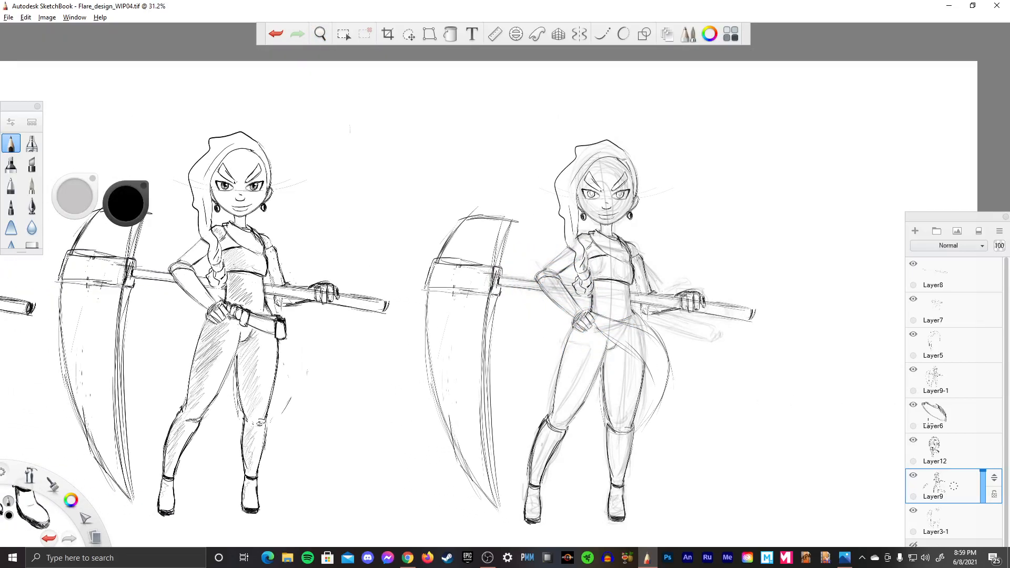
{"action": "scroll", "coordinate": [951, 402], "scroll_direction": "down", "scroll_amount": 3}
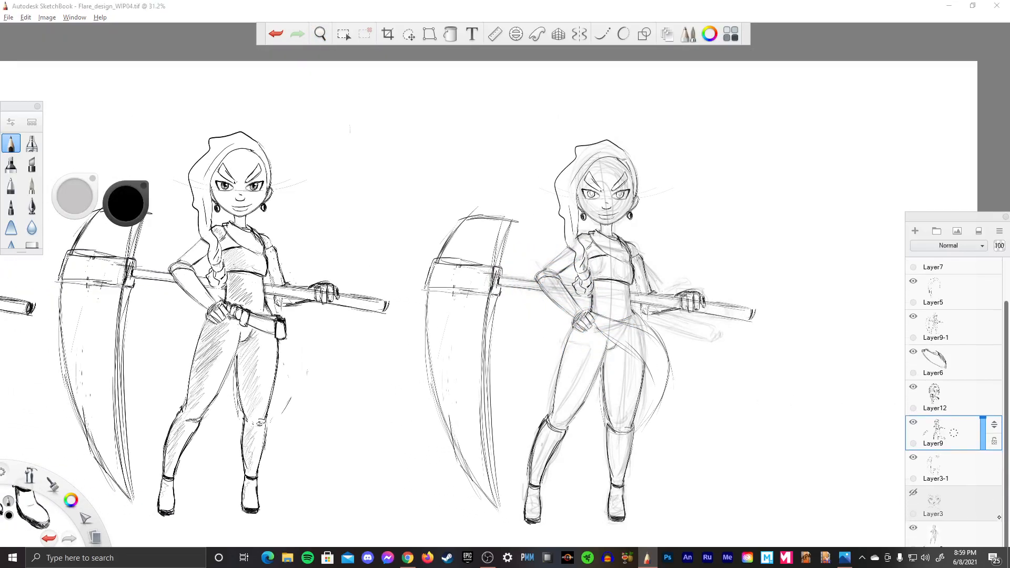
{"action": "left_click", "coordinate": [949, 508]}
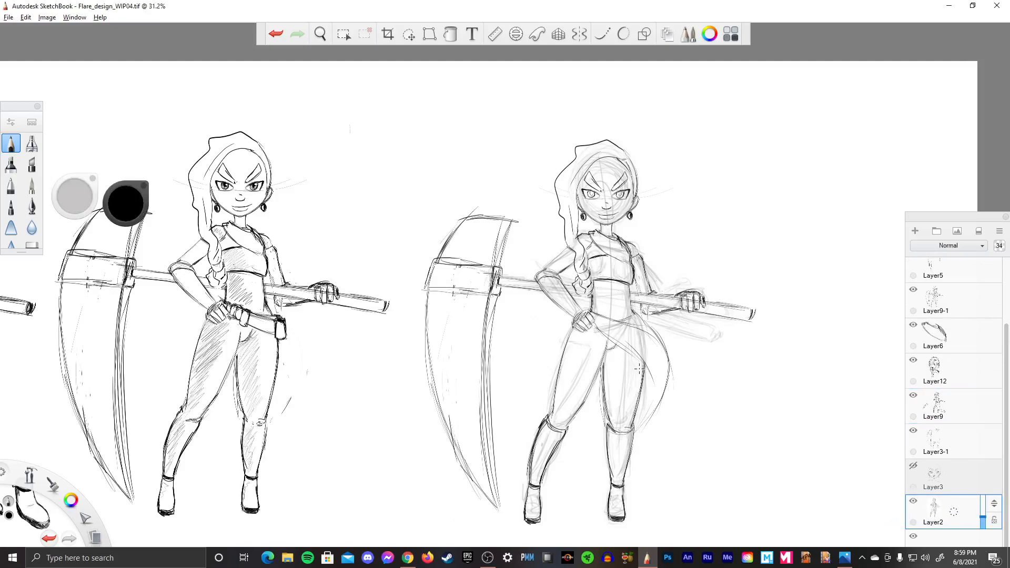
- Try to move the rough body sketch sideways off the rightmost figure, and undo the move
{"action": "key", "text": "v"}
{"action": "left_click_drag", "start_coordinate": [639, 418], "coordinate": [805, 421]}
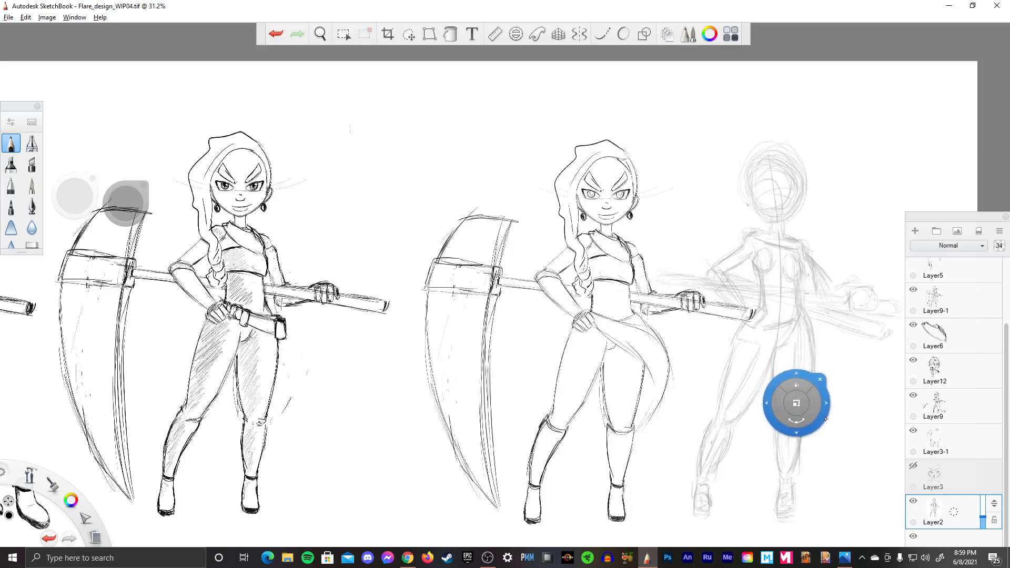
{"action": "key", "text": "Return"}
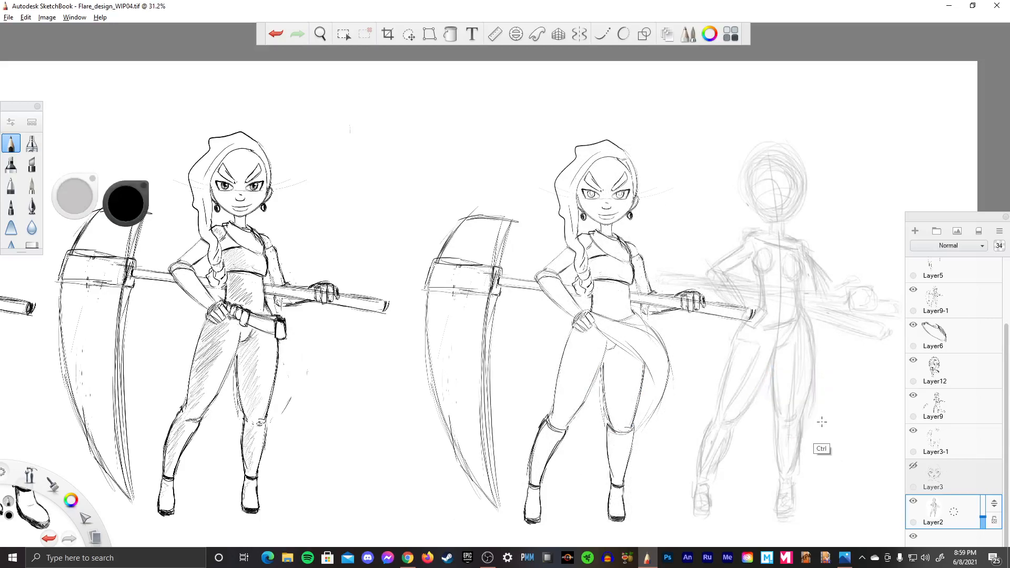
{"action": "key", "text": "ctrl+z"}
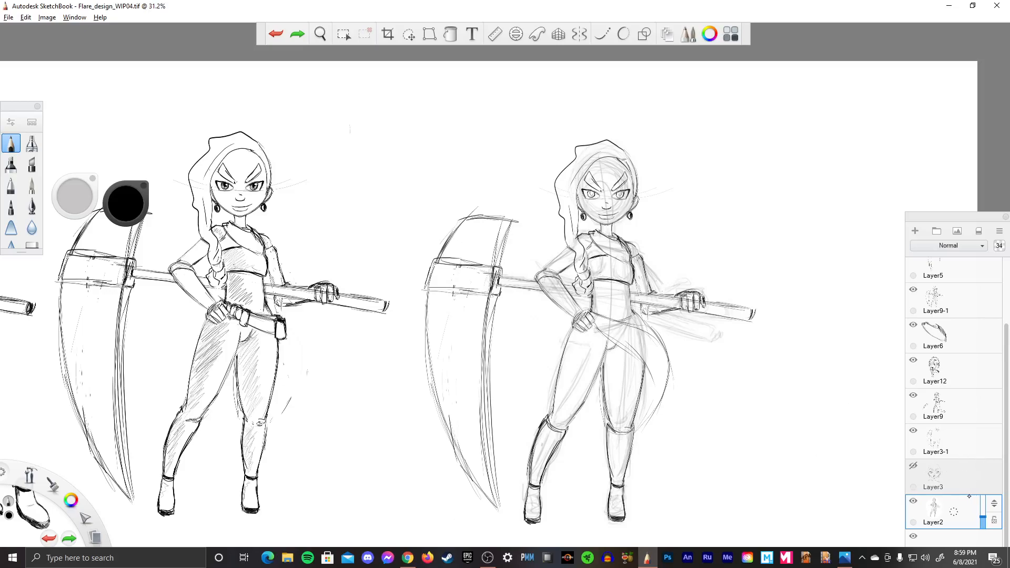
- Move the rough body sketch on Layer2 sideways into the empty canvas space beside the last scythe figure
{"action": "key", "text": "v"}
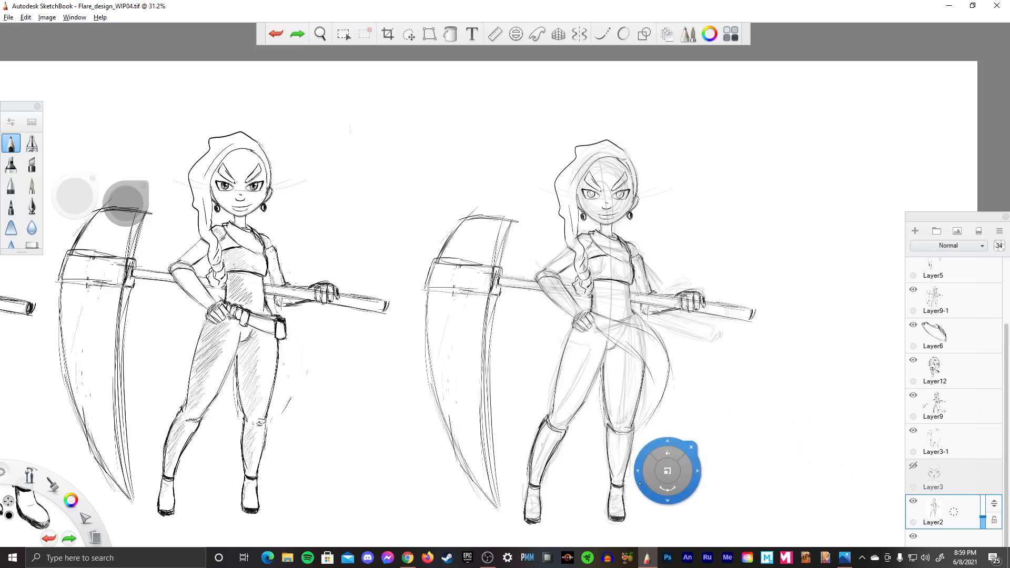
{"action": "mouse_move", "coordinate": [590, 478]}
{"action": "left_mouse_down"}
{"action": "mouse_move", "coordinate": [833, 487]}
{"action": "mouse_move", "coordinate": [702, 477]}
{"action": "mouse_move", "coordinate": [725, 507]}
{"action": "left_mouse_up"}
{"action": "key", "text": "v"}
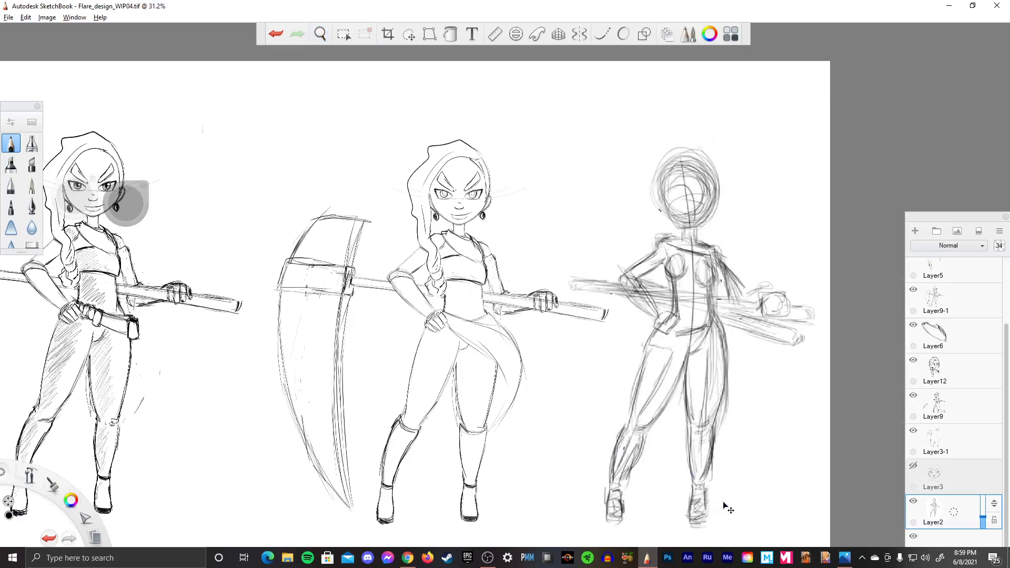
{"action": "key", "text": "Return"}
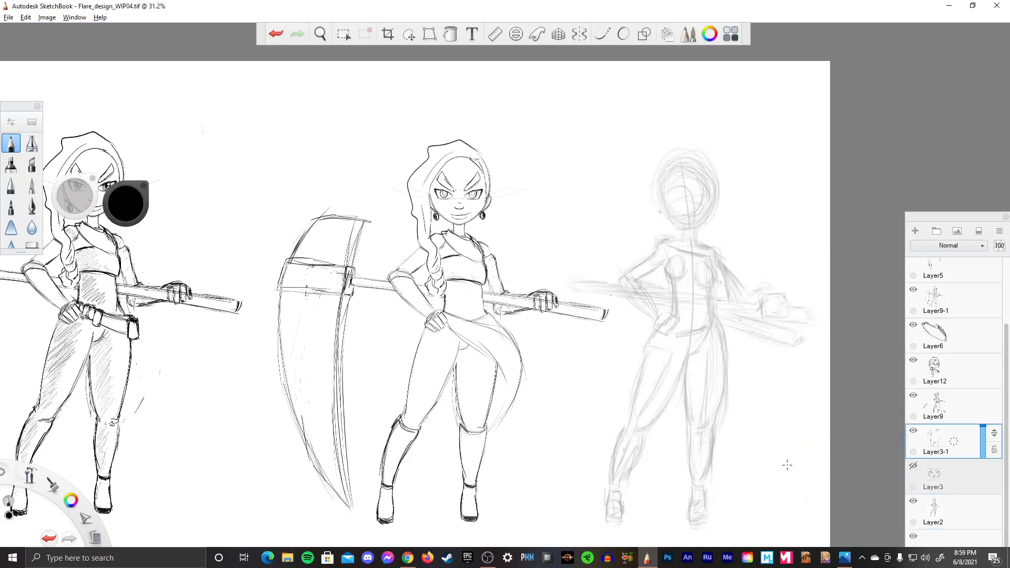
- Try to move the Layer3-1 artwork sideways toward the rough body sketch, and undo the move
{"action": "key", "text": "v"}
{"action": "left_click_drag", "start_coordinate": [415, 500], "coordinate": [484, 503]}
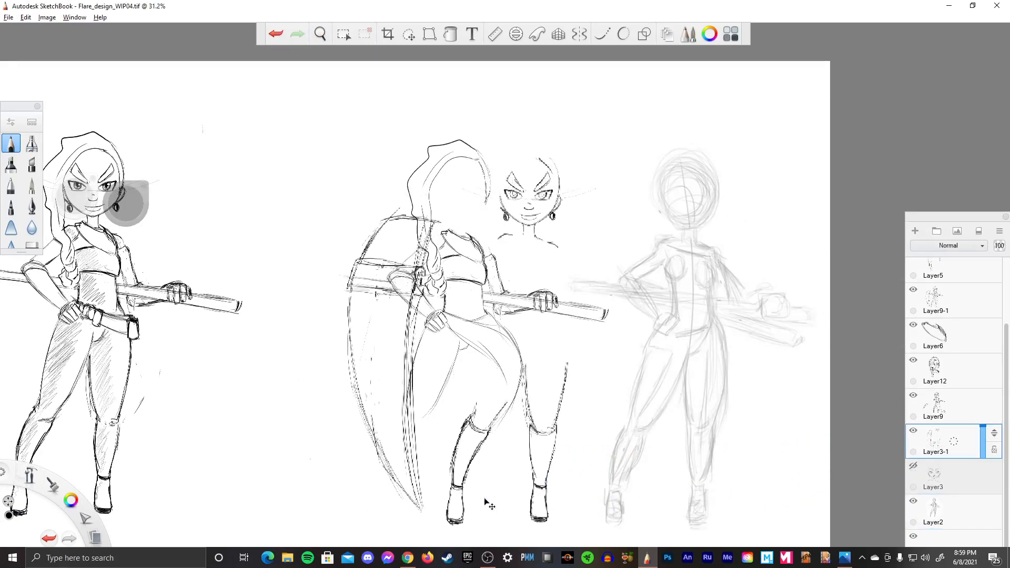
{"action": "key", "text": "Return"}
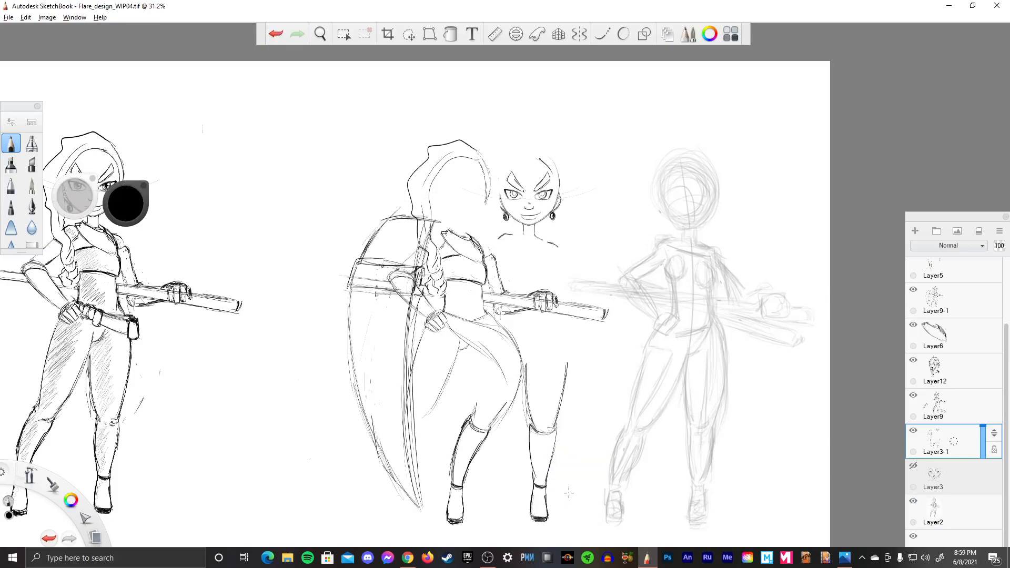
{"action": "key", "text": "ctrl+z"}
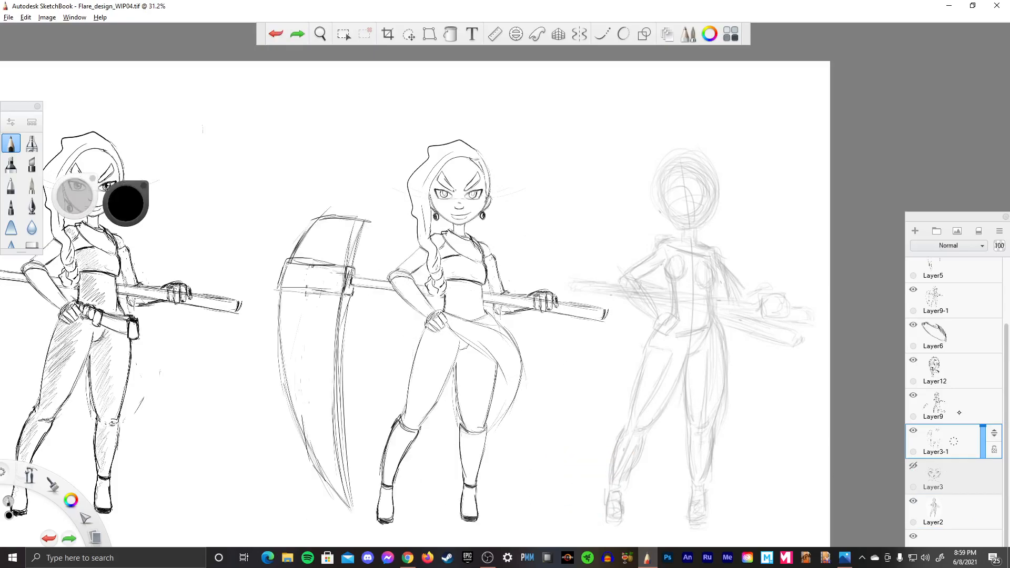
- Select Layer9 and switch the visibility of Layer3-1, Layer5 and Layer7 off and on to check what each holds
{"action": "left_click", "coordinate": [960, 410]}
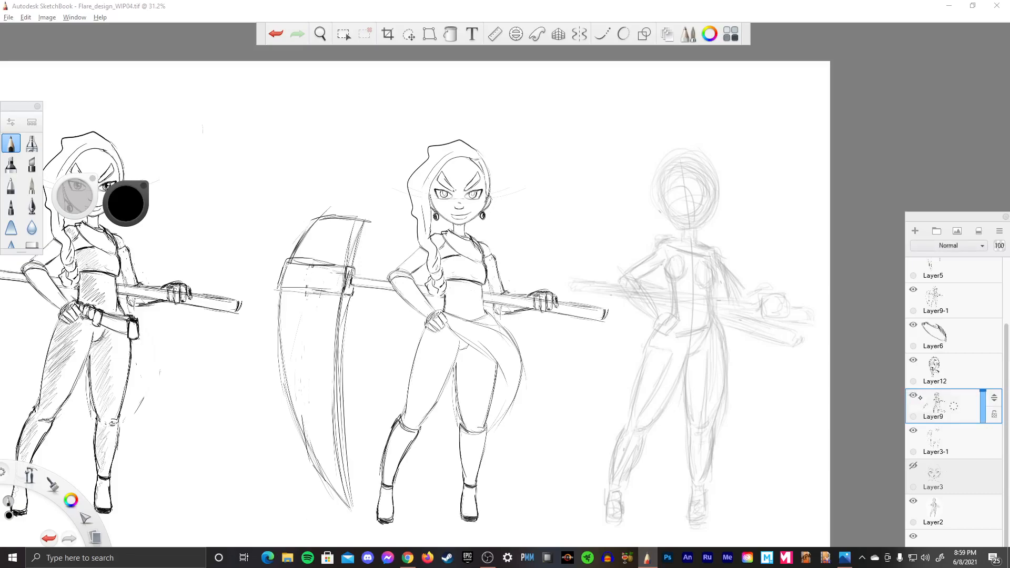
{"action": "left_click", "coordinate": [913, 430]}
{"action": "left_click", "coordinate": [913, 430]}
{"action": "scroll", "coordinate": [981, 307], "scroll_direction": "up", "scroll_amount": 3}
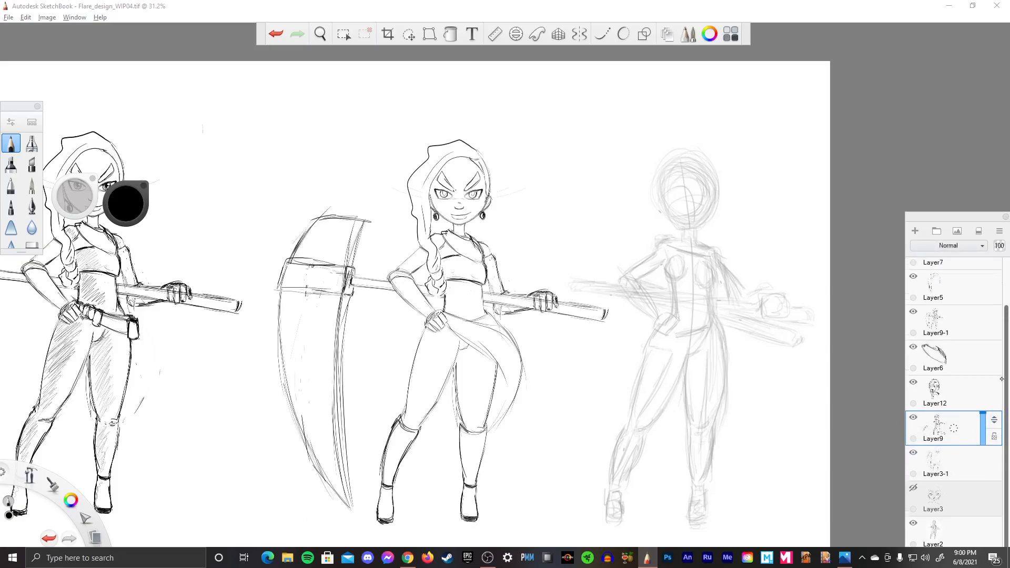
{"action": "left_click", "coordinate": [912, 334]}
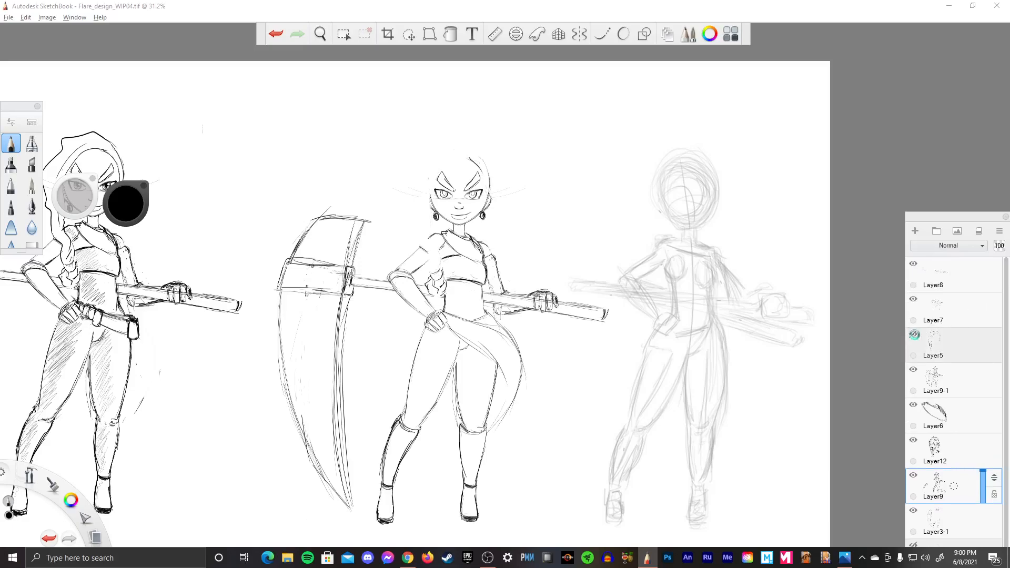
{"action": "left_click", "coordinate": [913, 334]}
{"action": "left_click", "coordinate": [913, 298]}
{"action": "left_click", "coordinate": [912, 299]}
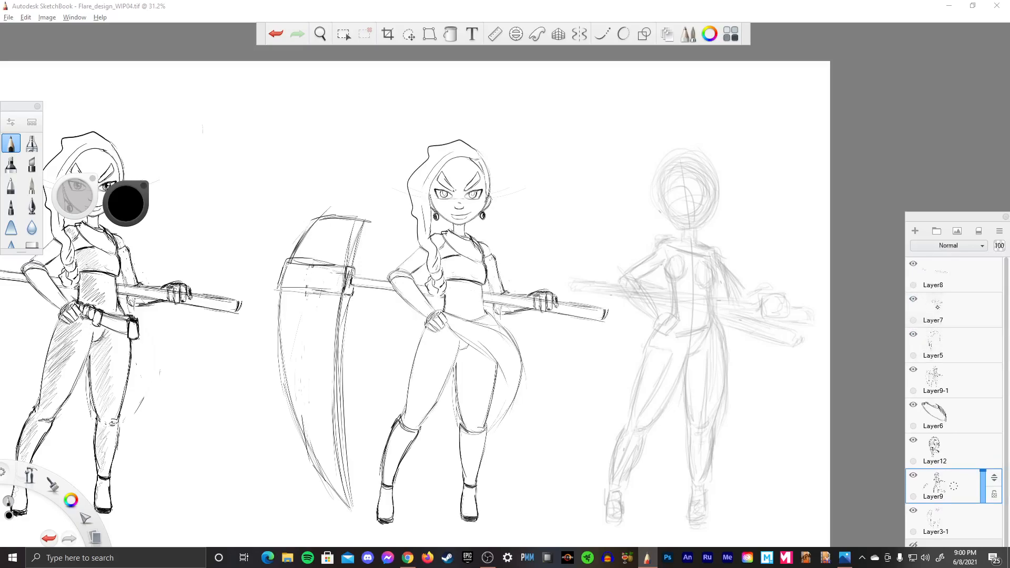
- Hide Layer9-1 and Layer12, and check the contents of Layer6 by switching its visibility off and on
{"action": "left_click", "coordinate": [913, 369]}
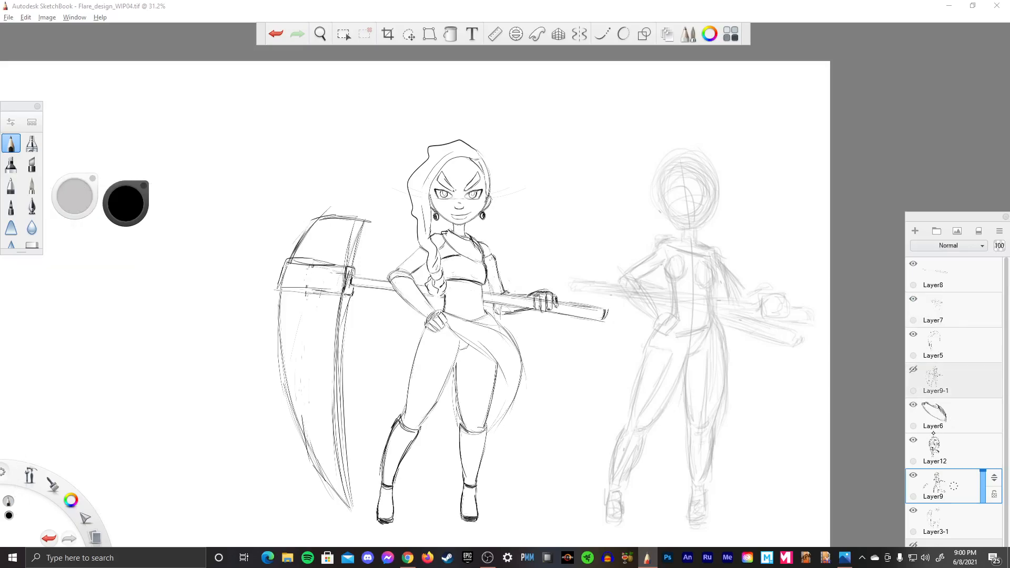
{"action": "left_click", "coordinate": [913, 440]}
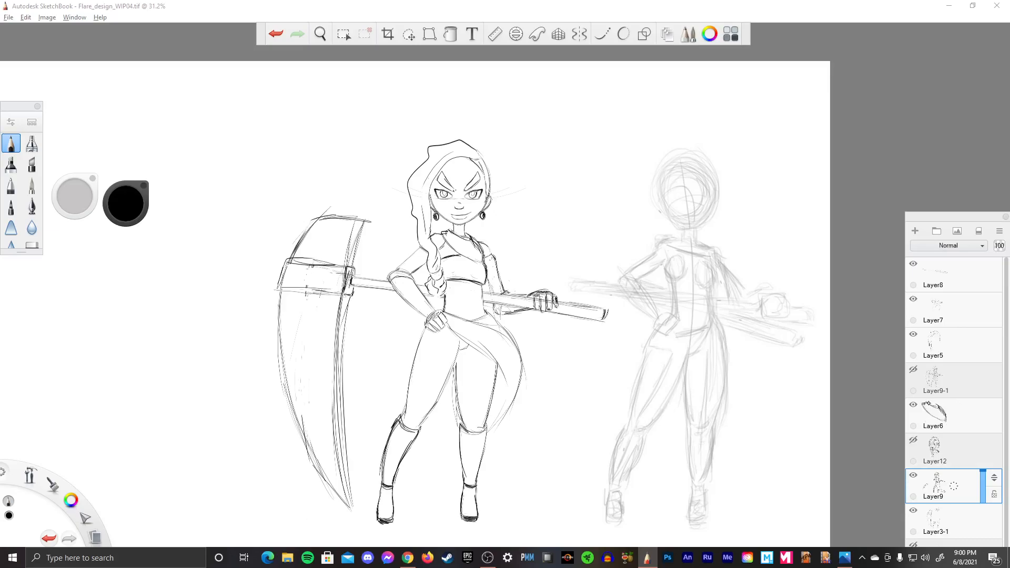
{"action": "left_click", "coordinate": [914, 404]}
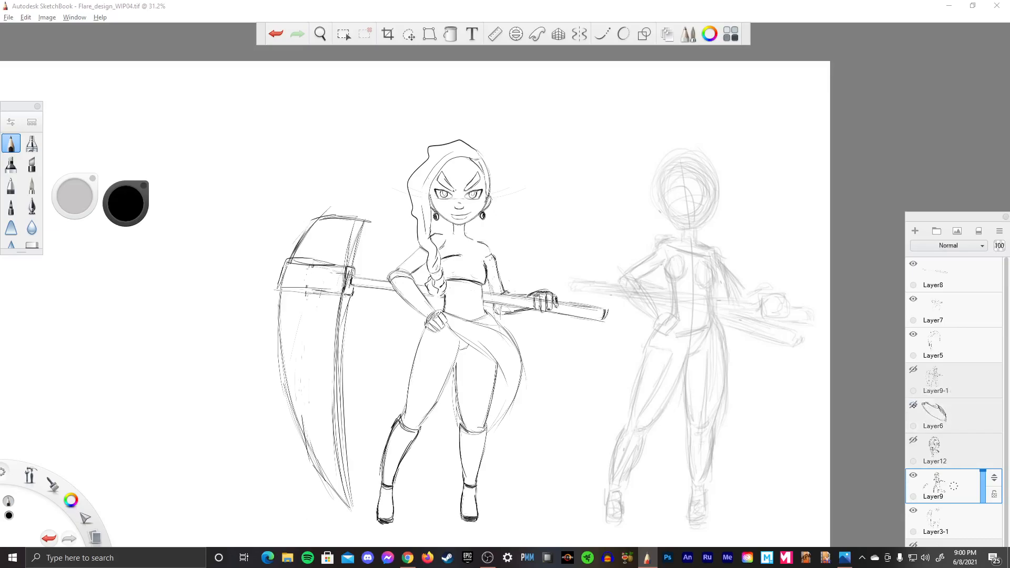
{"action": "left_click", "coordinate": [914, 404]}
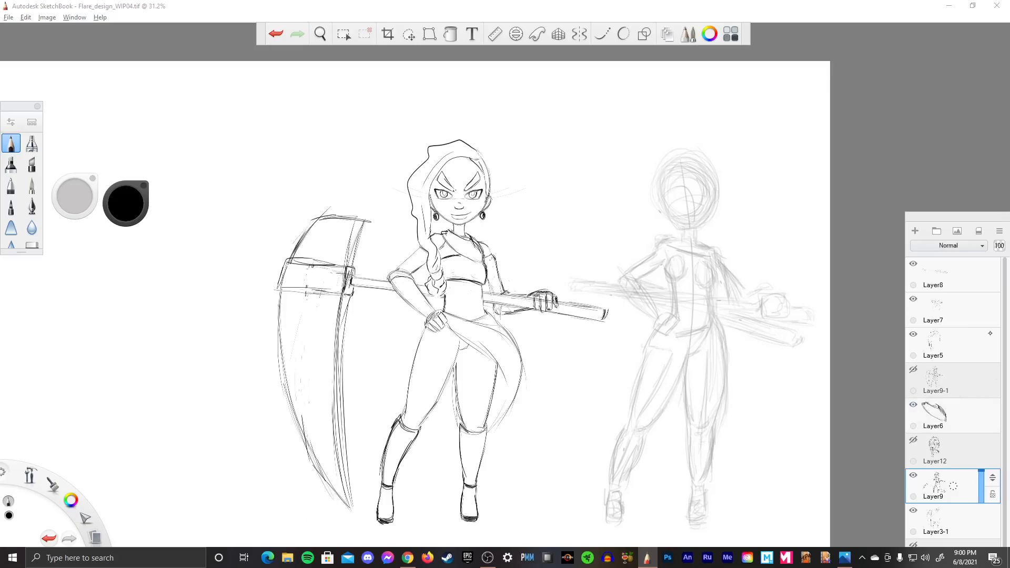
- Reposition the layer list to show more layers, and toggle Layer3-1 and Layer2 to check their contents
{"action": "left_click_drag", "start_coordinate": [952, 222], "coordinate": [893, 95]}
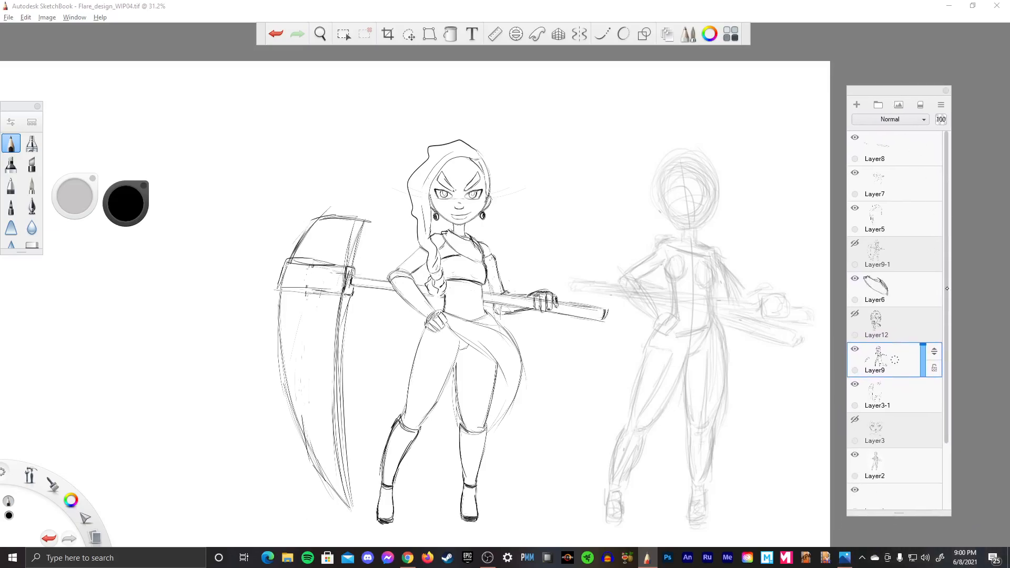
{"action": "left_click", "coordinate": [855, 384]}
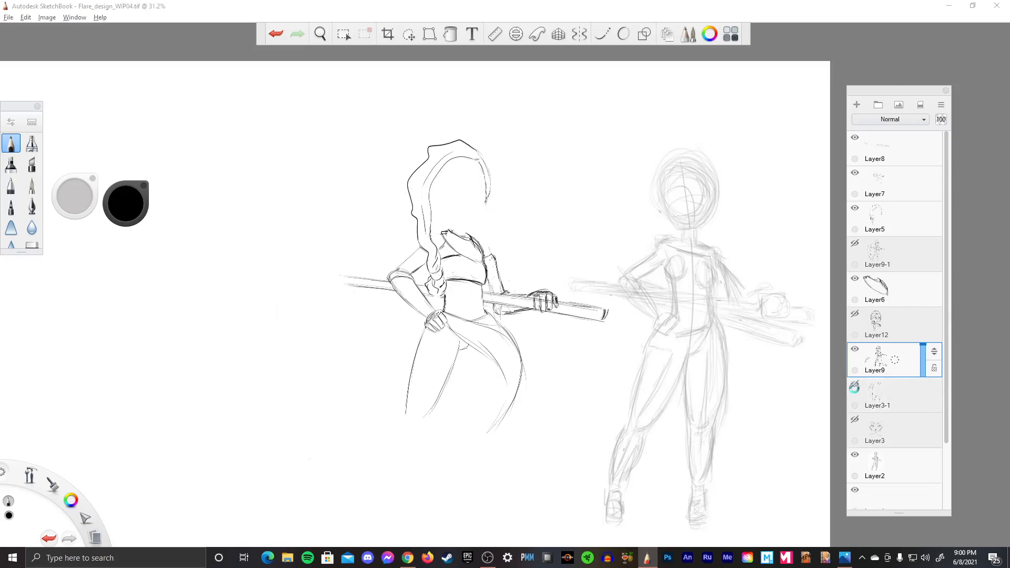
{"action": "left_click", "coordinate": [855, 384]}
{"action": "left_click", "coordinate": [855, 384]}
{"action": "left_click", "coordinate": [855, 384]}
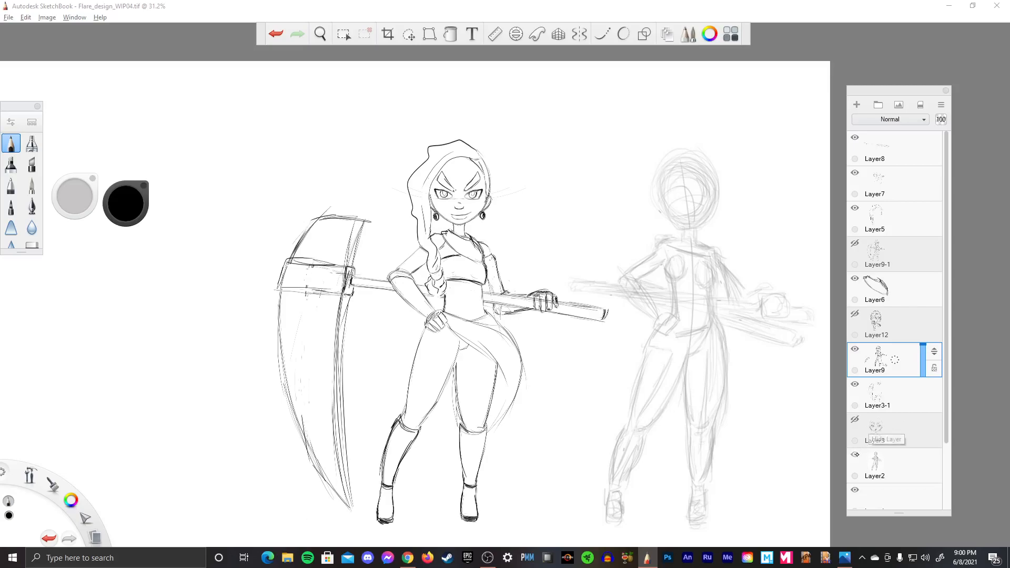
{"action": "left_click", "coordinate": [854, 454]}
{"action": "left_click", "coordinate": [854, 454]}
- Hide Layer1 and Layer4 near the bottom of the layer stack
{"action": "left_click_drag", "start_coordinate": [945, 420], "coordinate": [905, 482]}
{"action": "left_click", "coordinate": [855, 409]}
{"action": "left_click", "coordinate": [855, 445]}
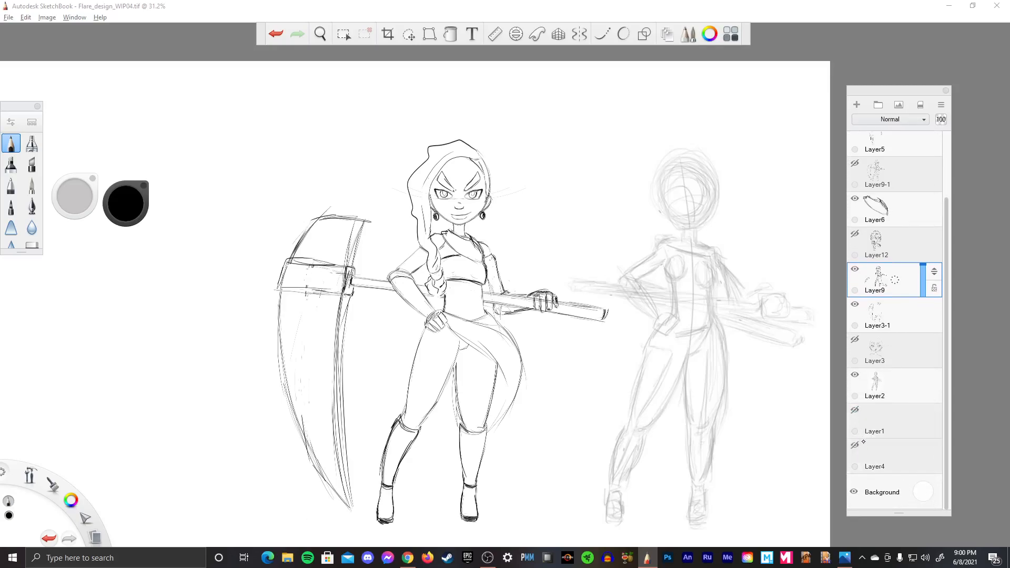
- Check what Layer5, Layer7 and Layer8 contain by toggling their visibility, and select Layer8
{"action": "scroll", "coordinate": [904, 273], "scroll_direction": "up", "scroll_amount": 3}
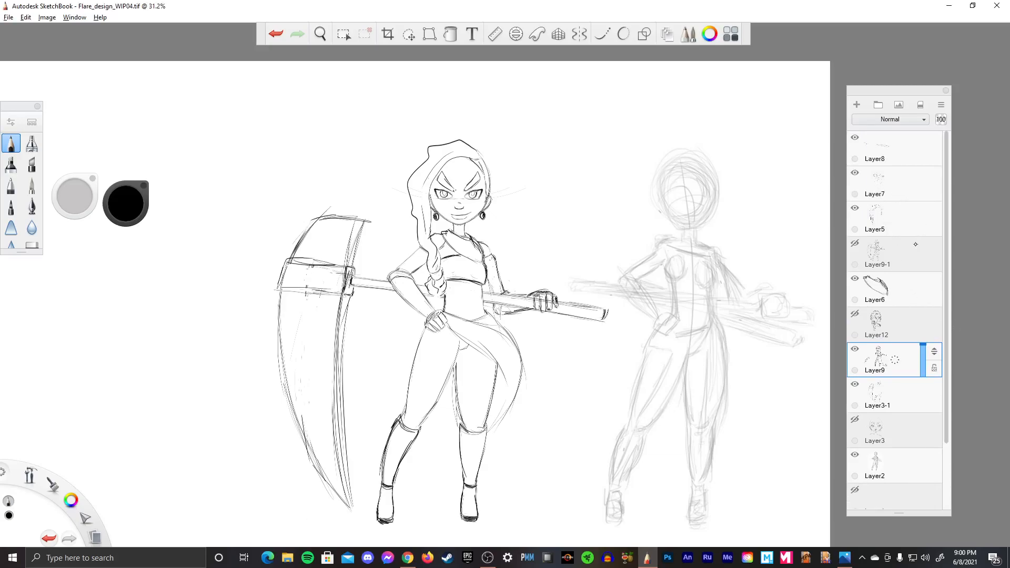
{"action": "left_click", "coordinate": [855, 209]}
{"action": "left_click", "coordinate": [855, 208]}
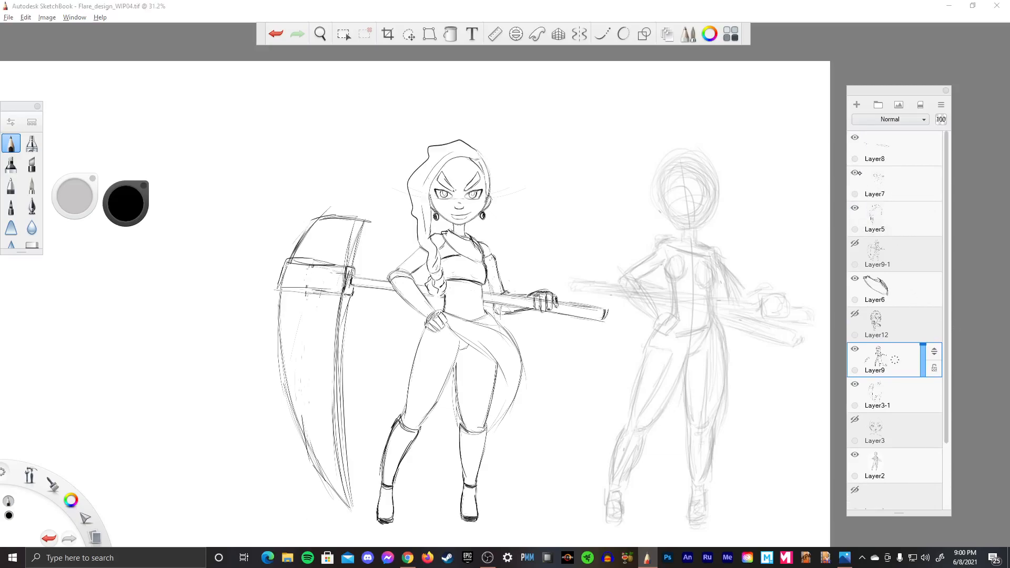
{"action": "left_click", "coordinate": [855, 173]}
{"action": "left_click", "coordinate": [855, 173]}
{"action": "left_click", "coordinate": [854, 138]}
{"action": "left_click", "coordinate": [903, 150]}
{"action": "left_click", "coordinate": [892, 151]}
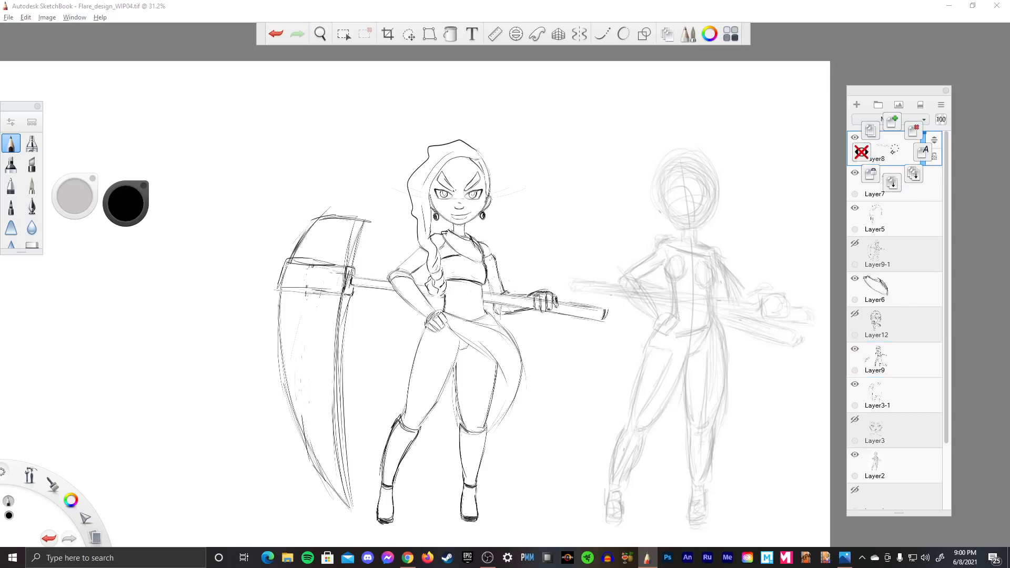
{"action": "left_click", "coordinate": [894, 151]}
- Hide Layer9, which holds the first figure with the long skirt and the boot sketches
{"action": "key", "text": "space"}
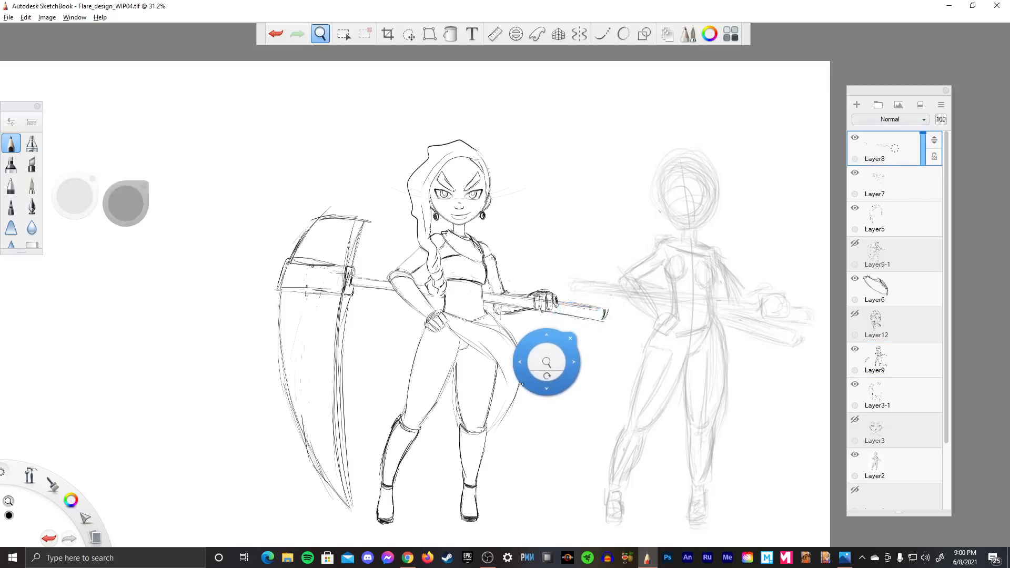
{"action": "left_click_drag", "start_coordinate": [321, 406], "coordinate": [584, 414]}
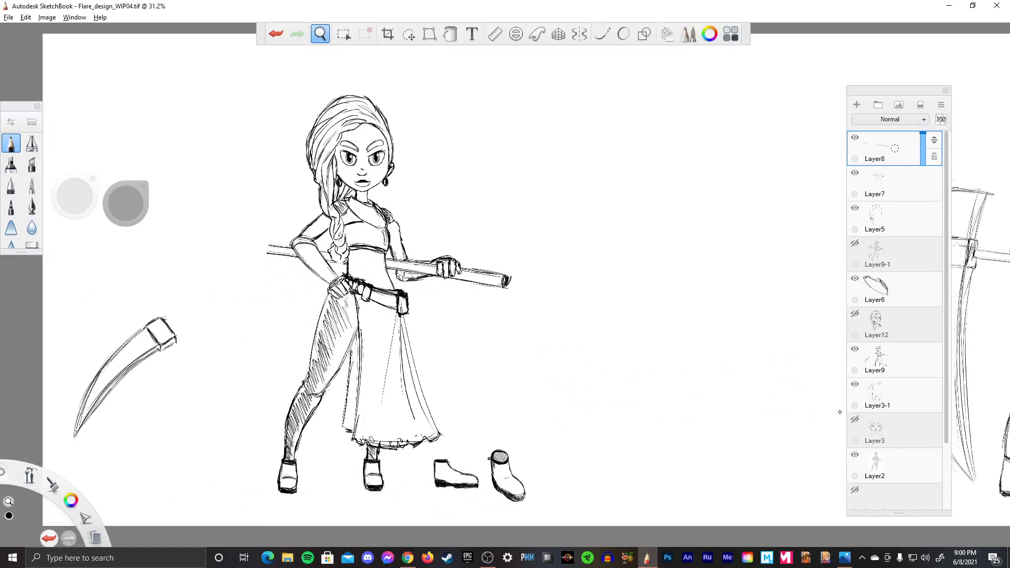
{"action": "left_click_drag", "start_coordinate": [665, 414], "coordinate": [714, 412]}
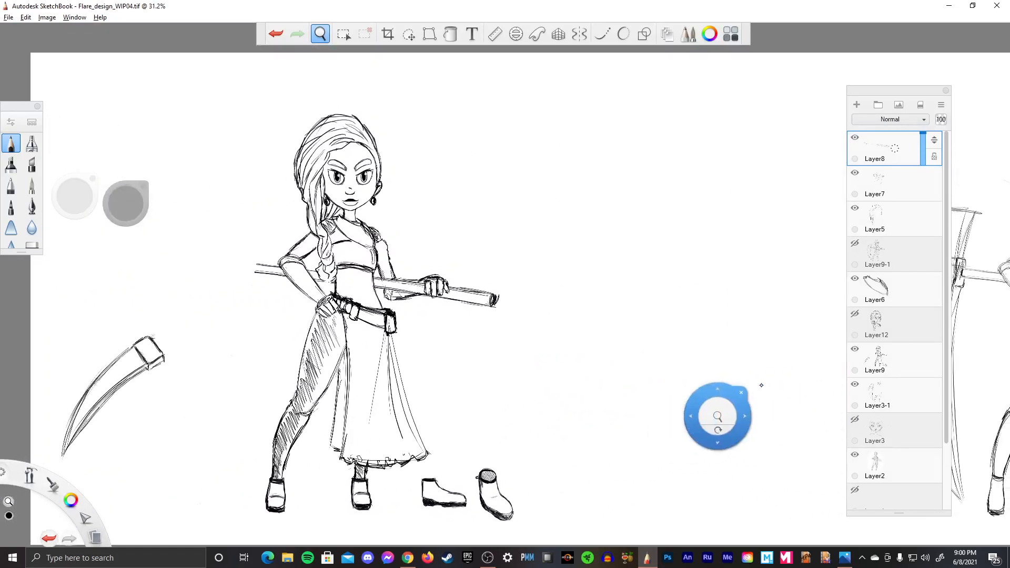
{"action": "left_click", "coordinate": [854, 348]}
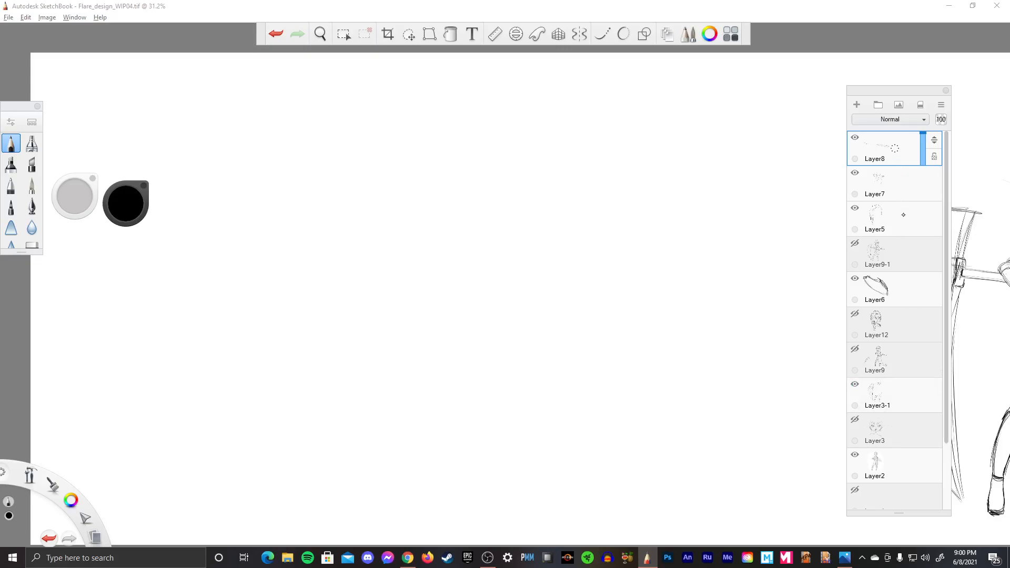
- Reorder the layers: place Layer6 above Layer9-1, and put Layer3-1 and Layer2 below Layer4, just above the background
{"action": "left_click", "coordinate": [912, 284]}
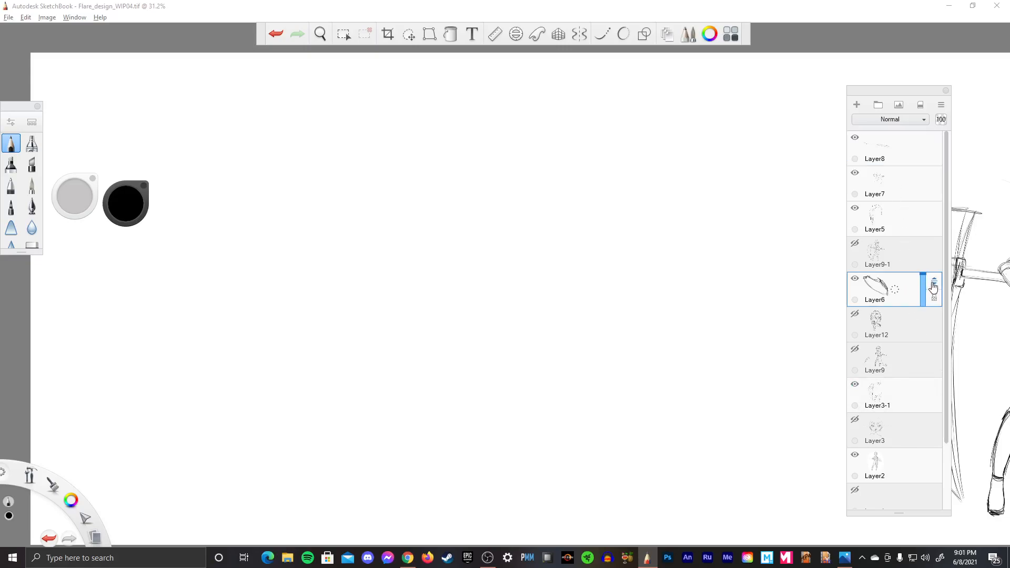
{"action": "left_click_drag", "start_coordinate": [932, 288], "coordinate": [935, 258]}
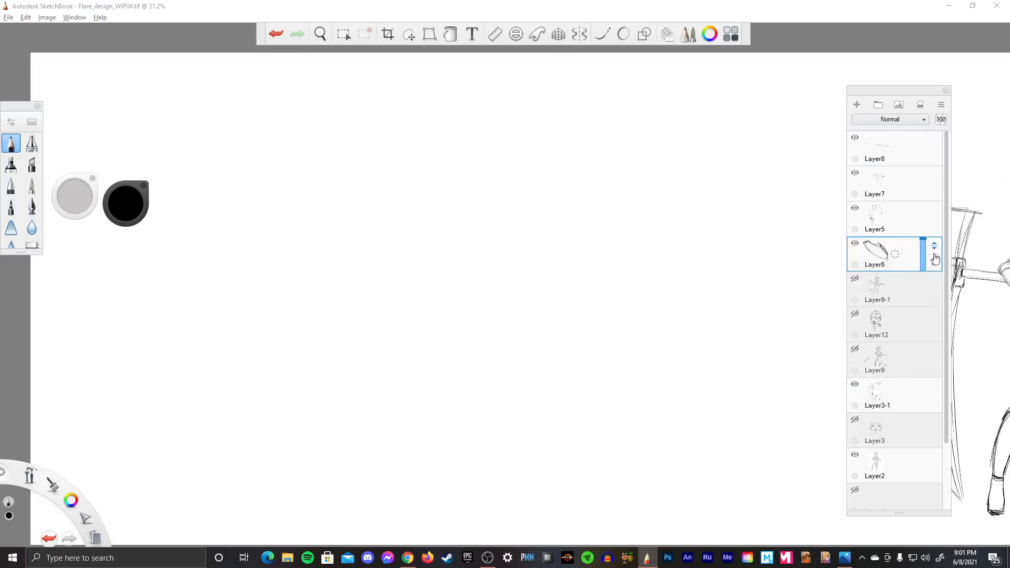
{"action": "left_click", "coordinate": [916, 402]}
{"action": "left_click_drag", "start_coordinate": [934, 392], "coordinate": [937, 287]}
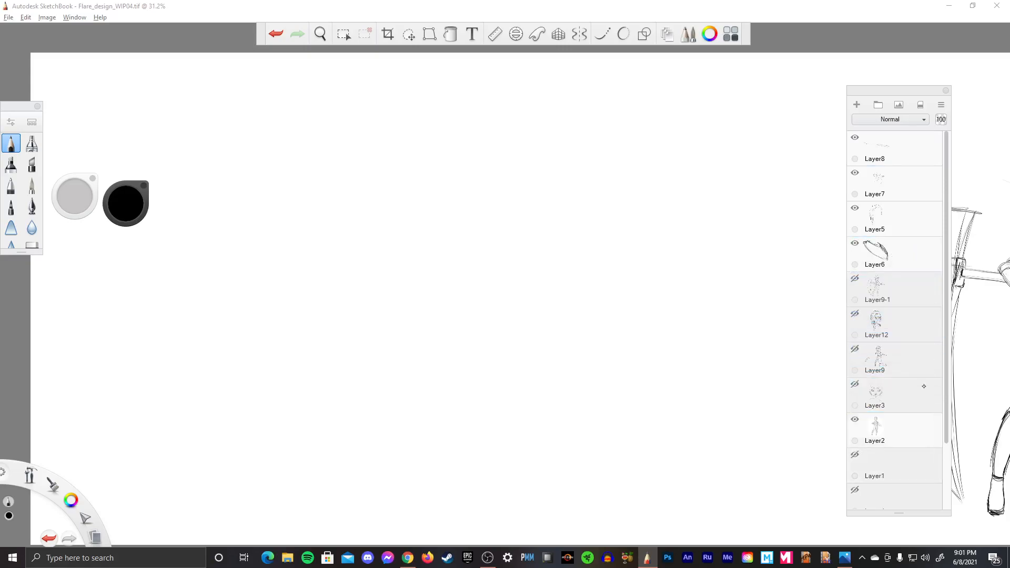
{"action": "left_click", "coordinate": [926, 428]}
{"action": "left_click_drag", "start_coordinate": [935, 425], "coordinate": [938, 286]}
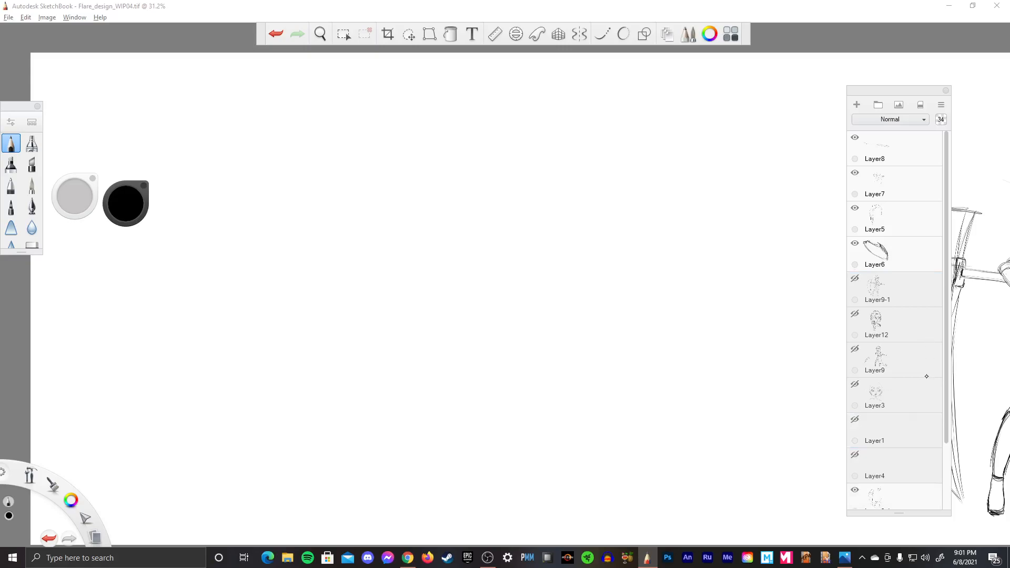
{"action": "scroll", "coordinate": [894, 373], "scroll_direction": "down", "scroll_amount": 2}
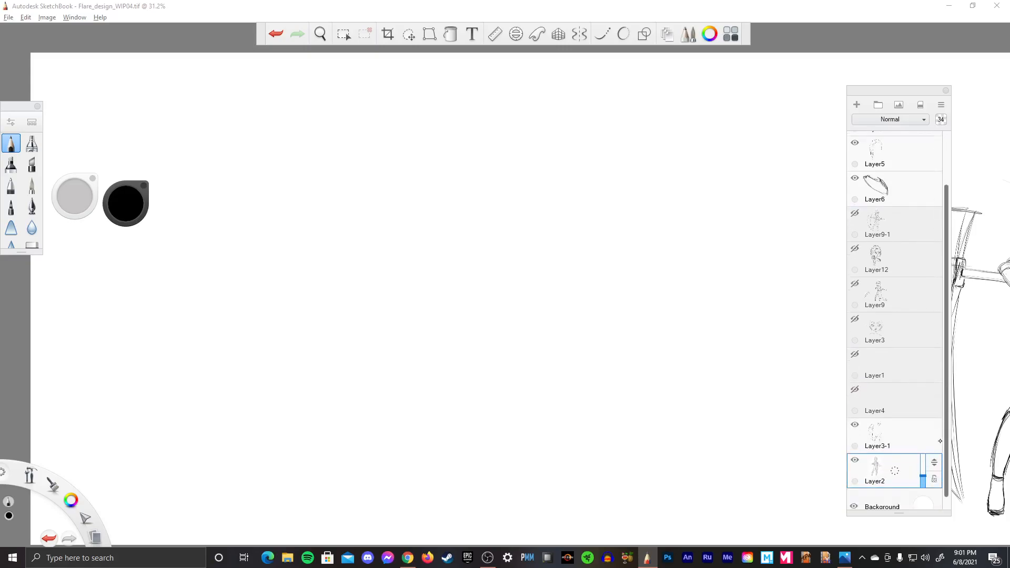
- Make Layer1 and Layer4 visible and select Layer1
{"action": "left_click", "coordinate": [856, 339]}
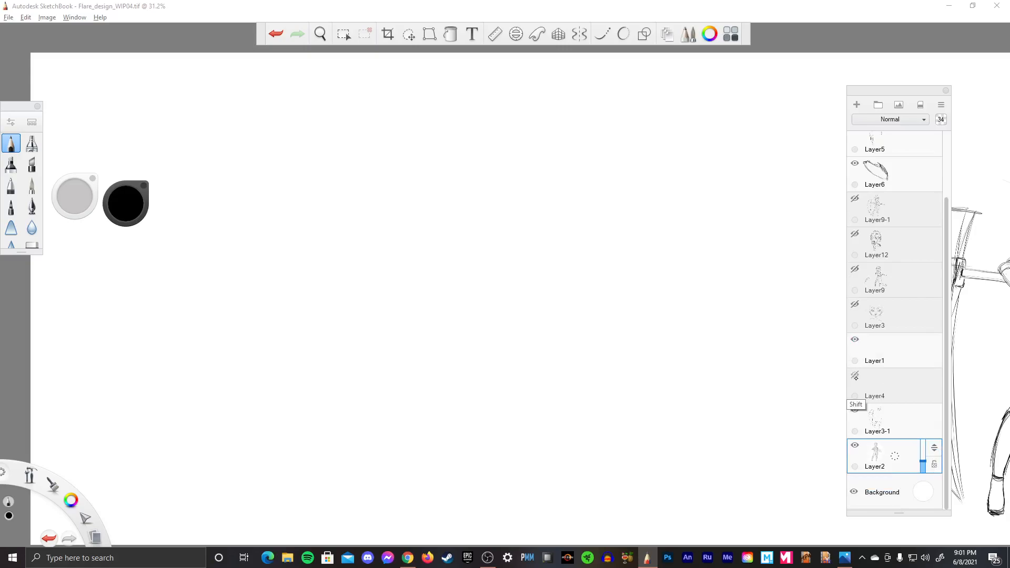
{"action": "key", "text": "space"}
{"action": "scroll", "coordinate": [795, 335], "scroll_direction": "down", "scroll_amount": 2}
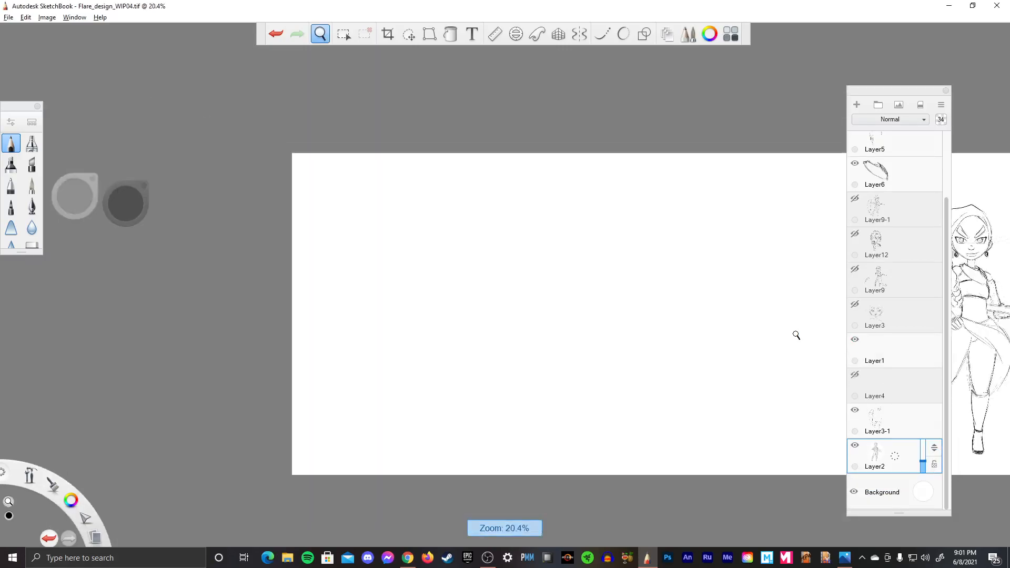
{"action": "scroll", "coordinate": [771, 423], "scroll_direction": "down", "scroll_amount": 2}
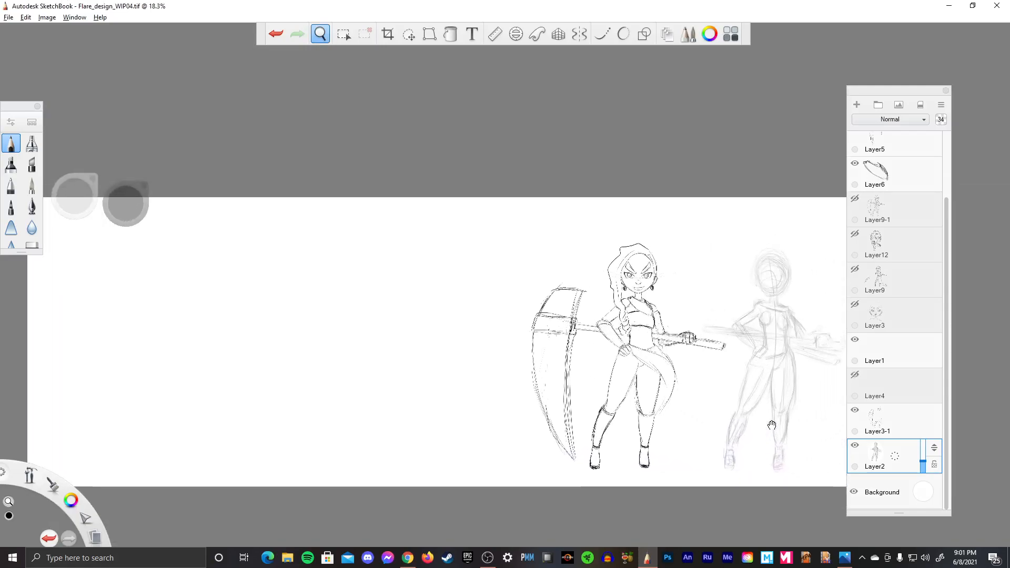
{"action": "left_click_drag", "start_coordinate": [771, 423], "coordinate": [764, 430]}
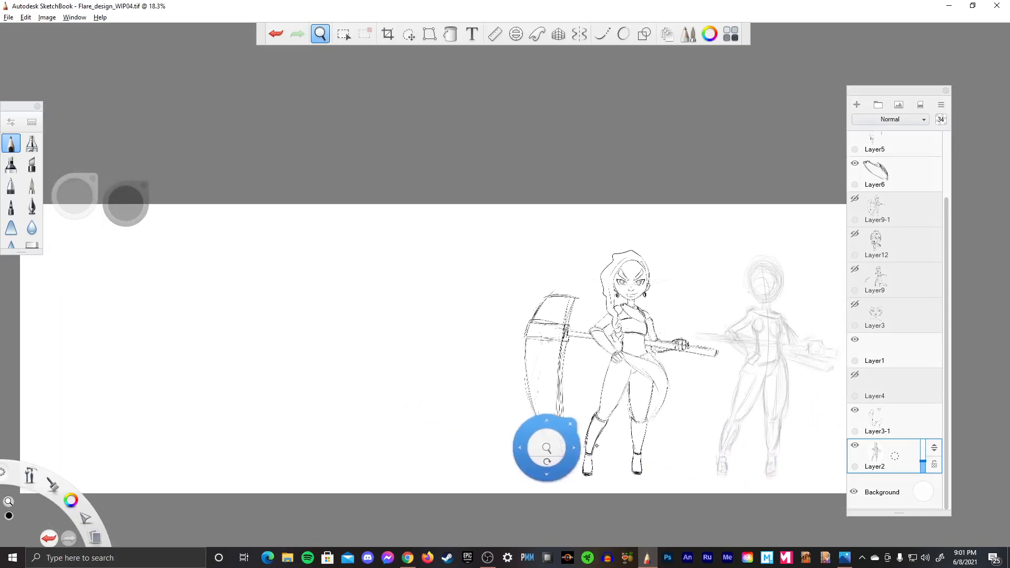
{"action": "left_click", "coordinate": [854, 374]}
{"action": "left_click", "coordinate": [894, 357]}
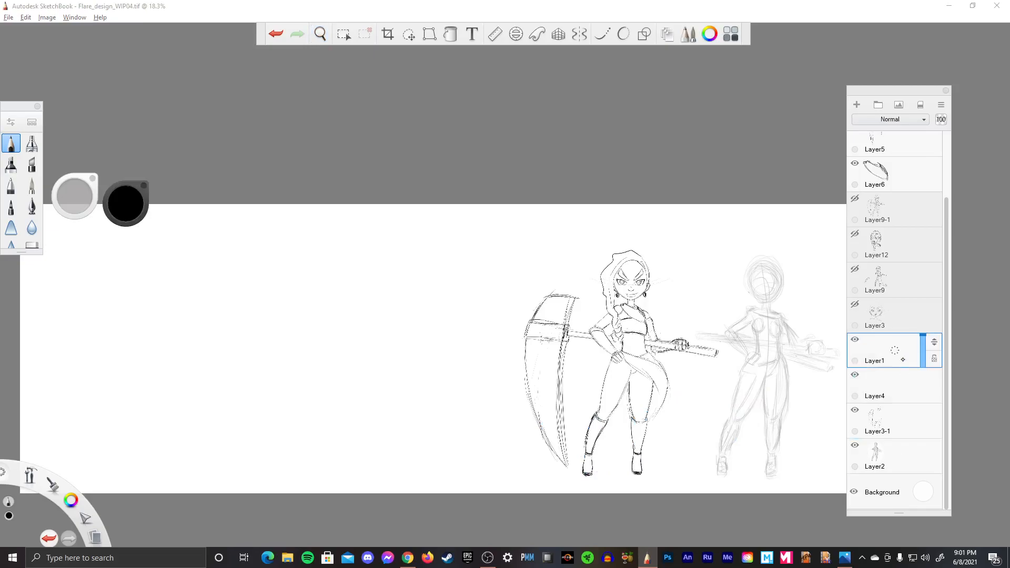
- Delete the empty layers Layer1 and Layer4
{"action": "left_click", "coordinate": [905, 349]}
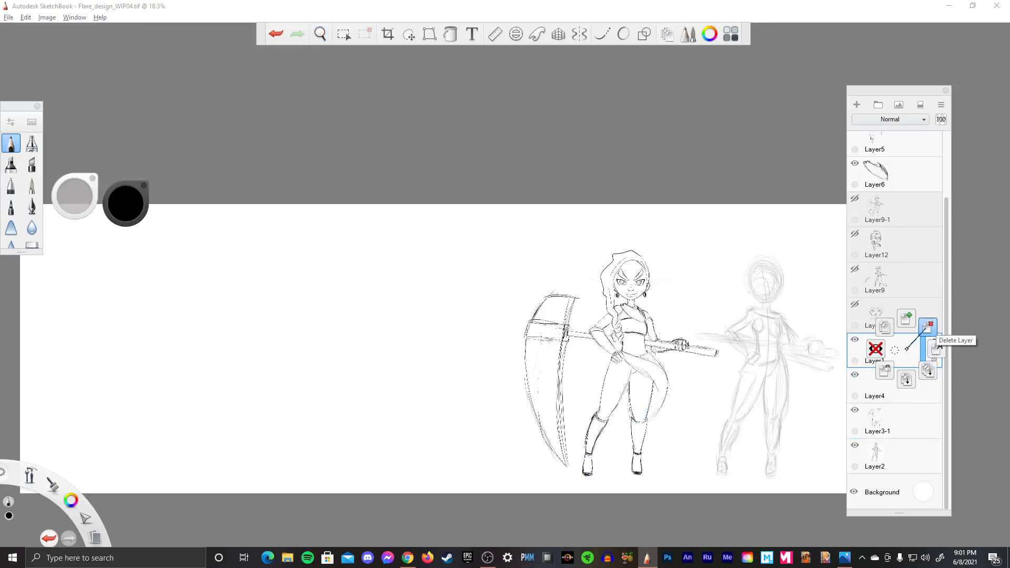
{"action": "left_click", "coordinate": [928, 326]}
{"action": "left_click", "coordinate": [894, 384]}
{"action": "left_click", "coordinate": [913, 371]}
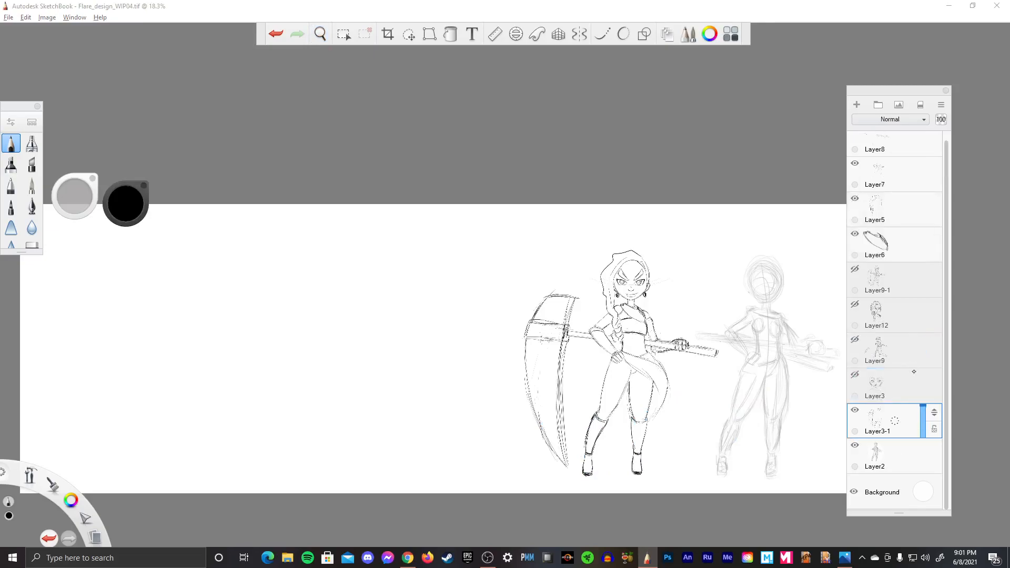
- Move Layer3-1 and Layer2 up the layer stack, placing them directly below Layer6 and above Layer9-1
{"action": "left_click", "coordinate": [855, 409]}
{"action": "left_click", "coordinate": [855, 409]}
{"action": "left_click_drag", "start_coordinate": [926, 405], "coordinate": [926, 268]}
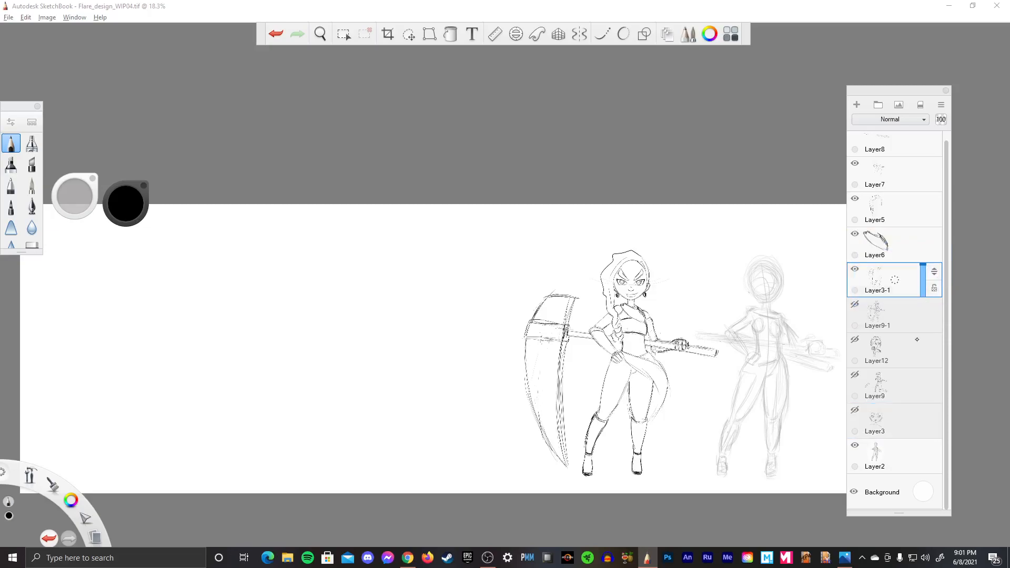
{"action": "left_click", "coordinate": [914, 452]}
{"action": "left_click_drag", "start_coordinate": [934, 447], "coordinate": [935, 307]}
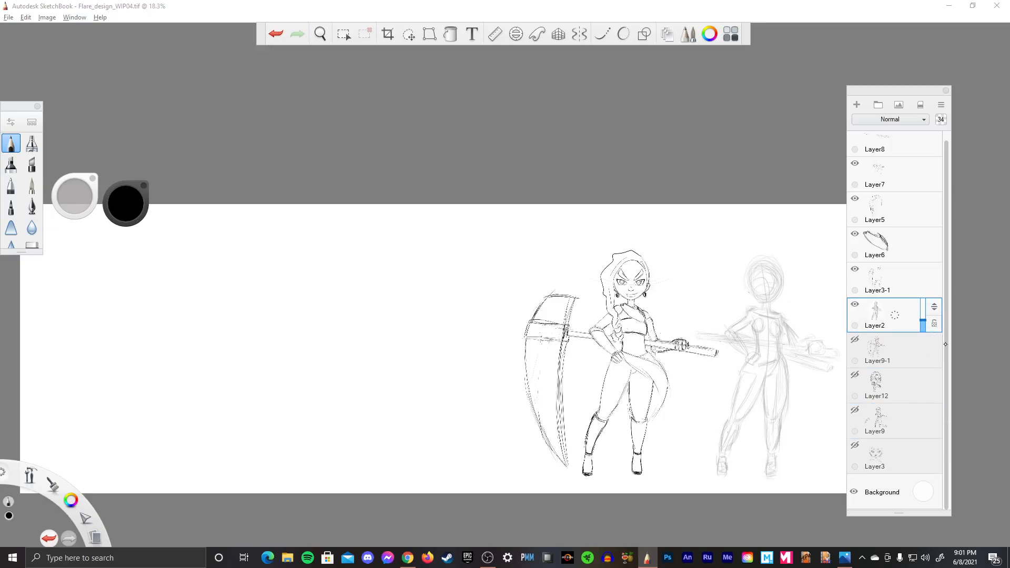
- Merge Layer8, Layer7, Layer5 and Layer6 down one after another into Layer3-1
{"action": "scroll", "coordinate": [945, 344], "scroll_direction": "up", "scroll_amount": 1}
{"action": "left_click", "coordinate": [889, 289]}
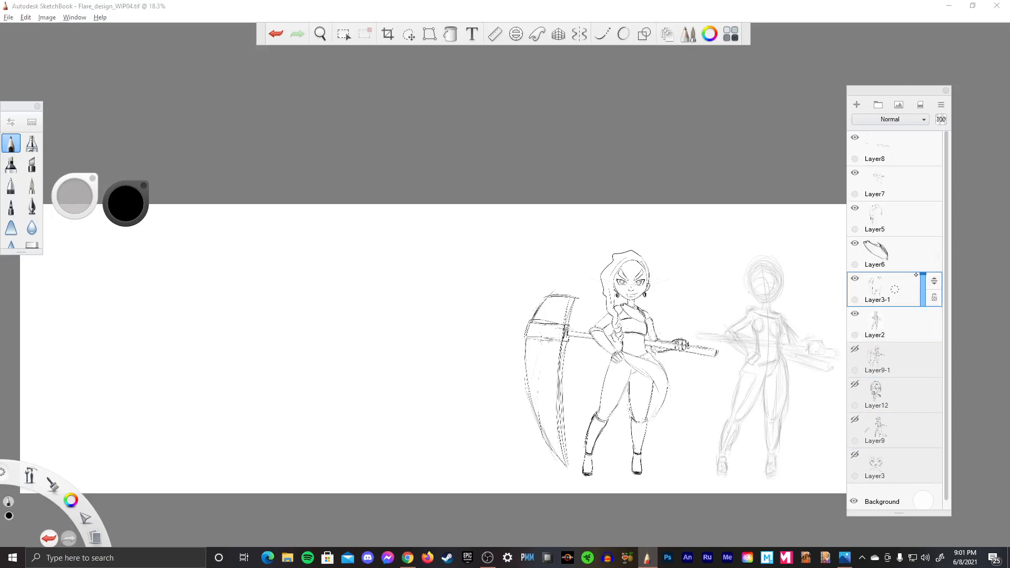
{"action": "left_click", "coordinate": [893, 152]}
{"action": "left_click", "coordinate": [893, 148]}
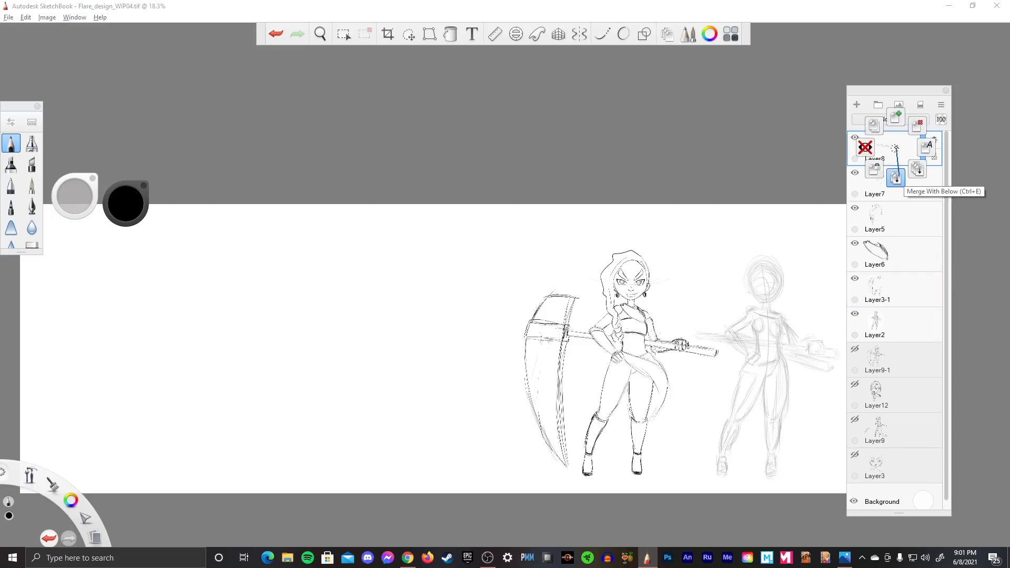
{"action": "left_click", "coordinate": [893, 180]}
{"action": "left_click", "coordinate": [894, 148]}
{"action": "left_click", "coordinate": [892, 179]}
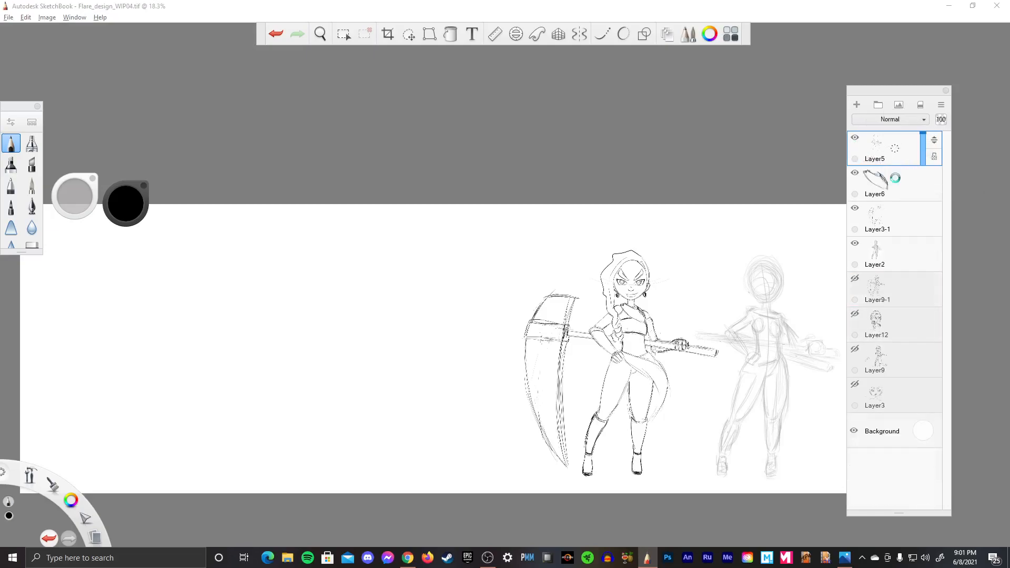
{"action": "left_click", "coordinate": [894, 148]}
{"action": "left_click", "coordinate": [893, 180]}
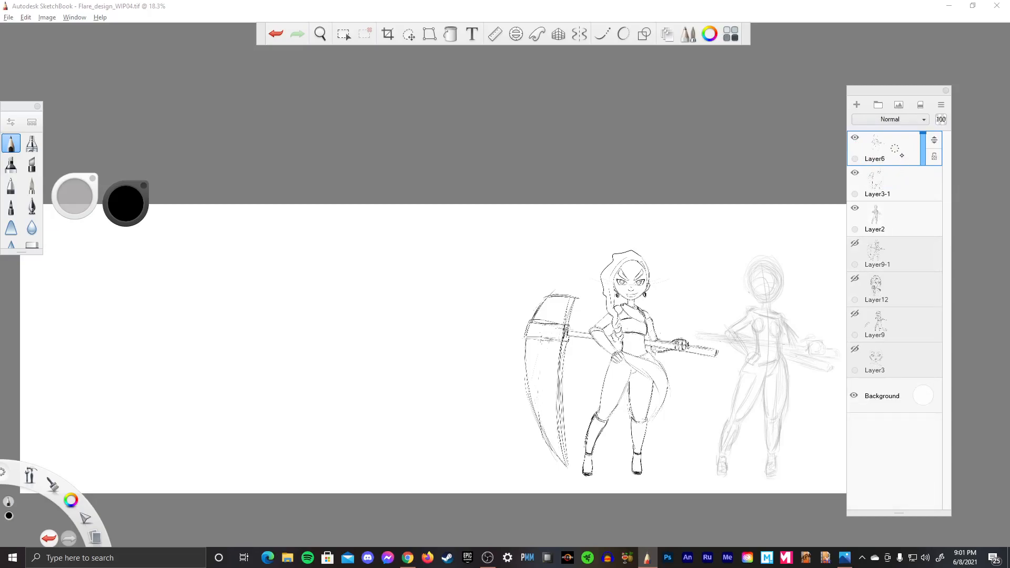
{"action": "left_click", "coordinate": [894, 150]}
{"action": "left_click", "coordinate": [899, 181]}
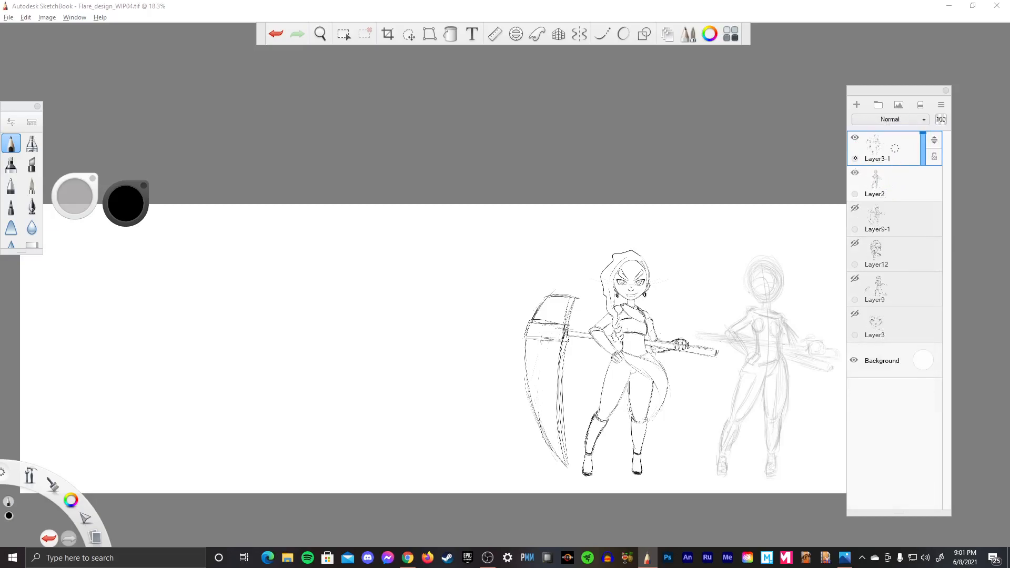
- Check the merged Layer3-1 by toggling its visibility, and make Layer9-1, Layer12, Layer9 and Layer3 visible
{"action": "left_click", "coordinate": [855, 137]}
{"action": "left_click", "coordinate": [855, 137]}
{"action": "left_click", "coordinate": [854, 208]}
{"action": "left_click", "coordinate": [855, 243]}
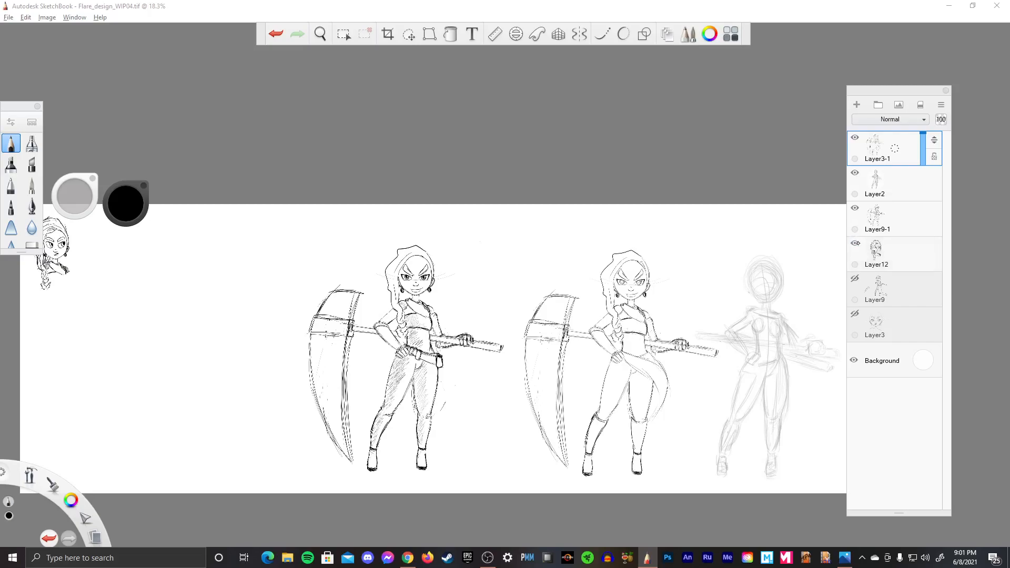
{"action": "left_click", "coordinate": [855, 278]}
{"action": "left_click", "coordinate": [854, 314]}
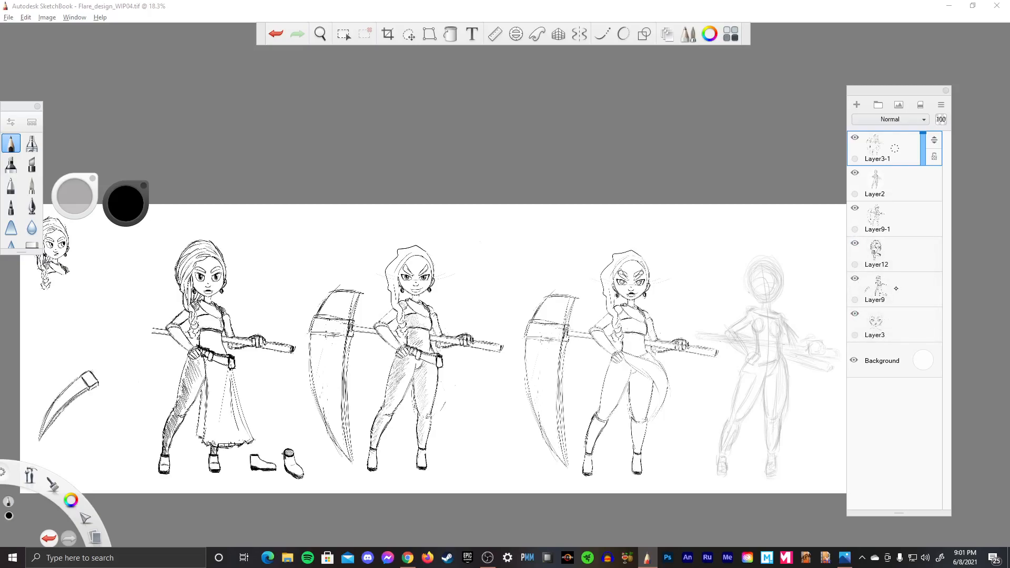
- Save the design sheet as a TIFF file named ' in the Hunting Dragons Project folder
{"action": "key", "text": "ctrl+shift+s"}
{"action": "key", "text": "BackSpace"}
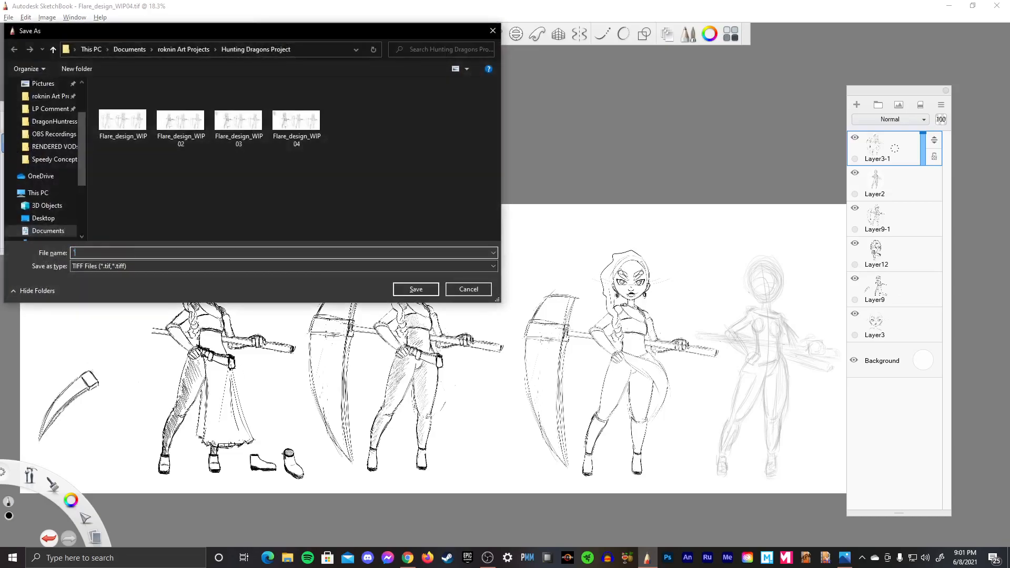
{"action": "key", "text": "Return"}
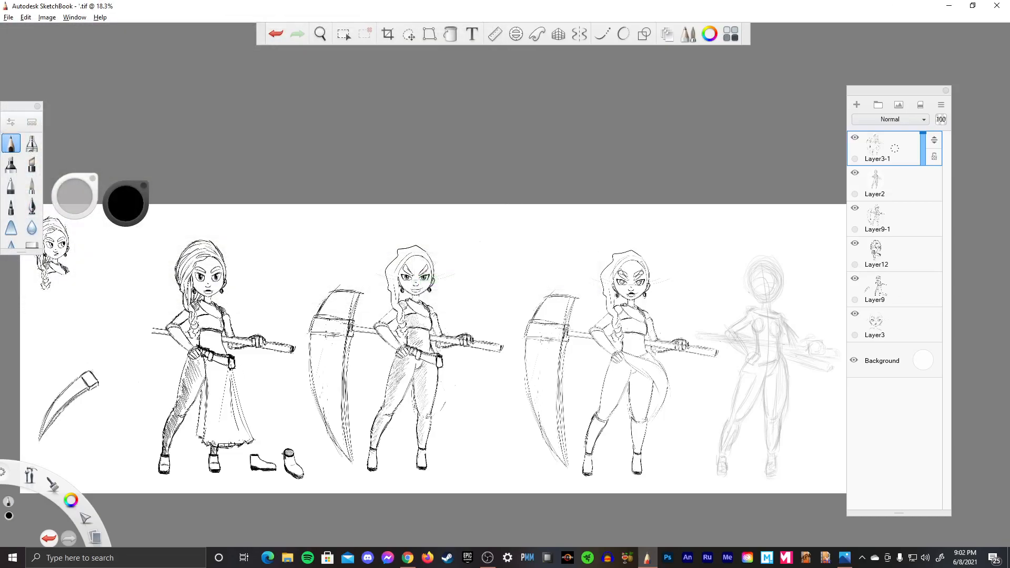
- Save the design sheet as the TIFF file Flare_design_WIP05 in the Hunting Dragons Project folder
{"action": "key", "text": "ctrl+shift+s"}
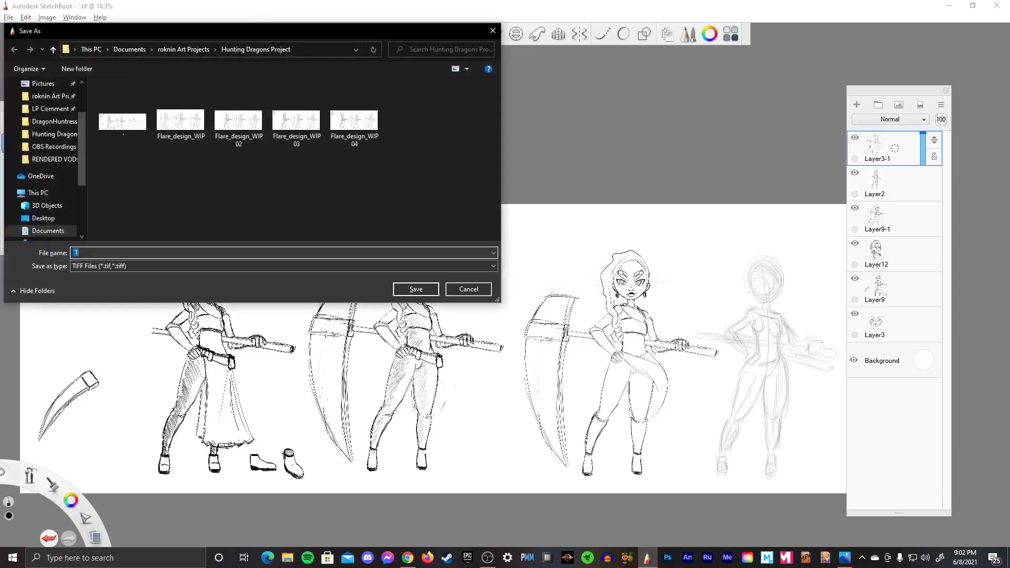
{"action": "left_click", "coordinate": [354, 122]}
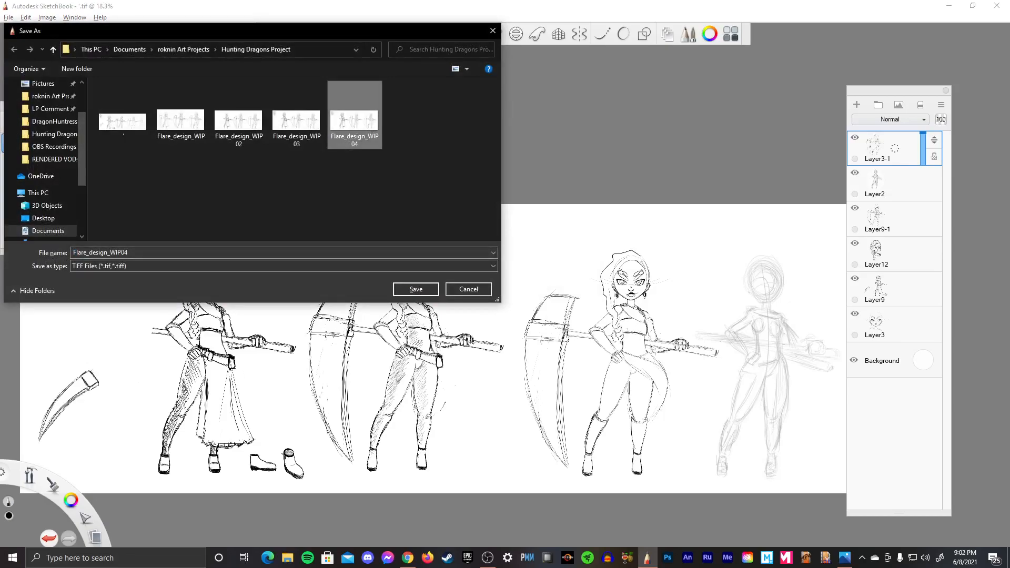
{"action": "left_click", "coordinate": [138, 252]}
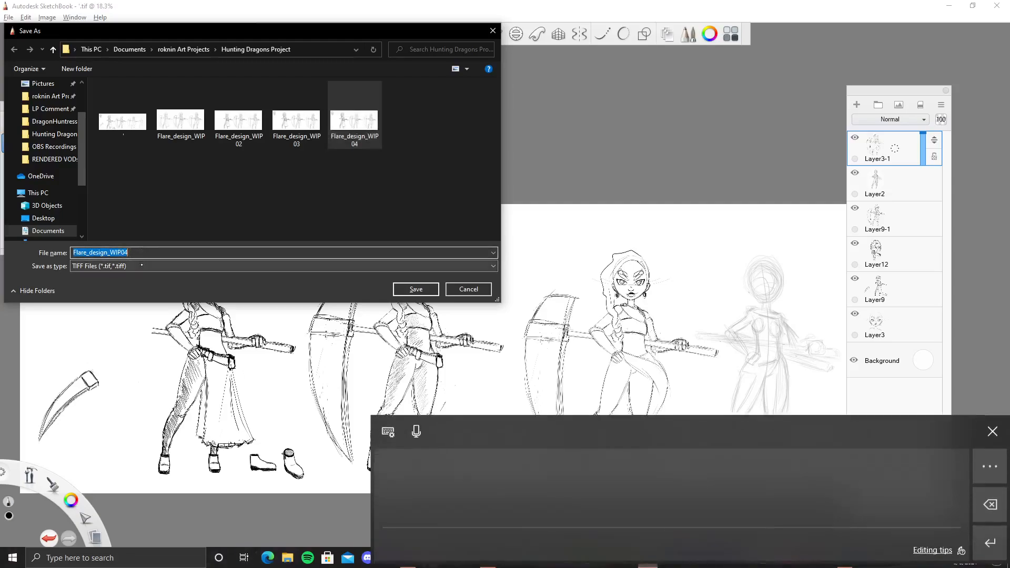
{"action": "left_click", "coordinate": [138, 253]}
{"action": "key", "text": "BackSpace"}
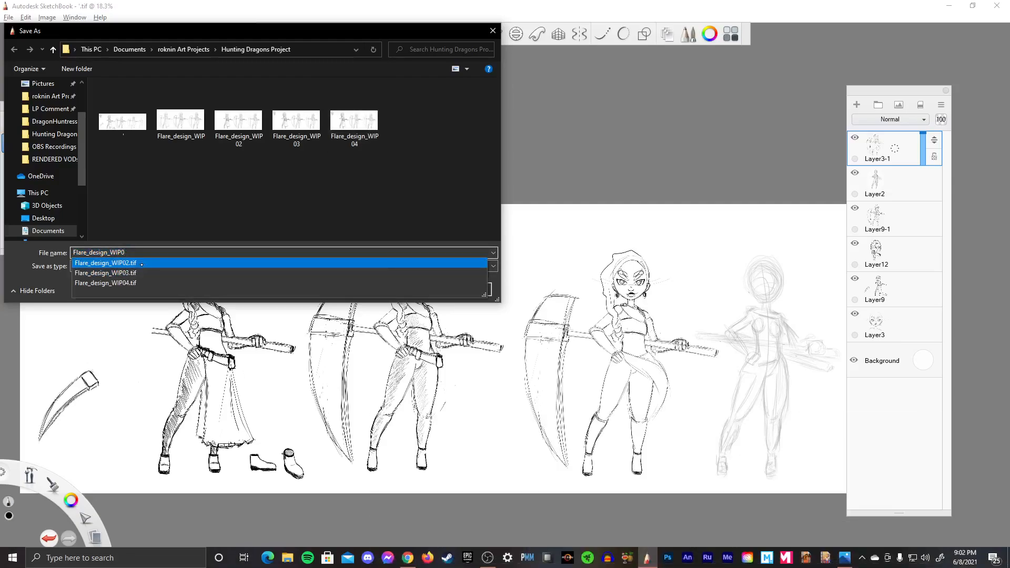
{"action": "type", "text": "5"}
{"action": "key", "text": "Return"}
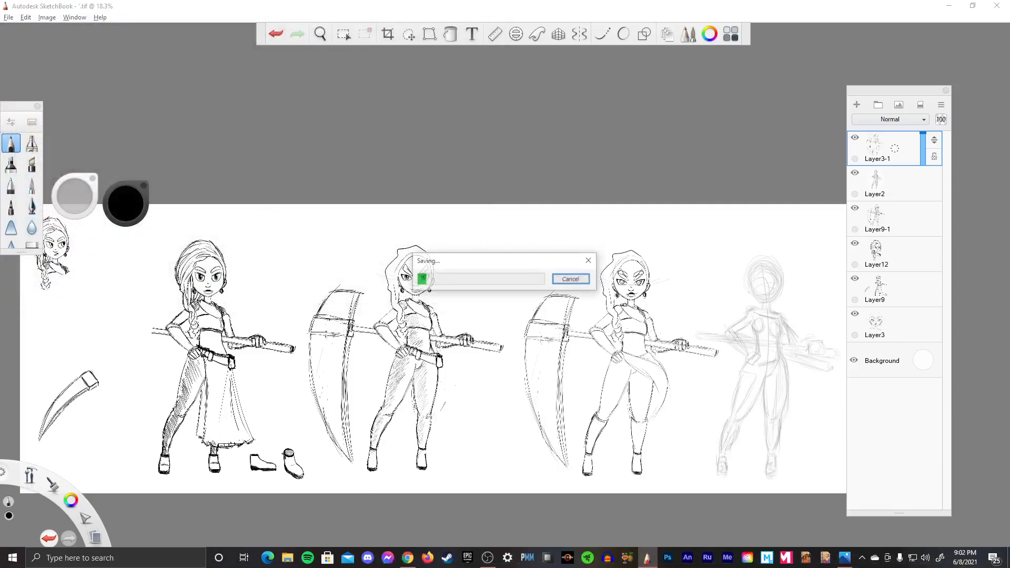
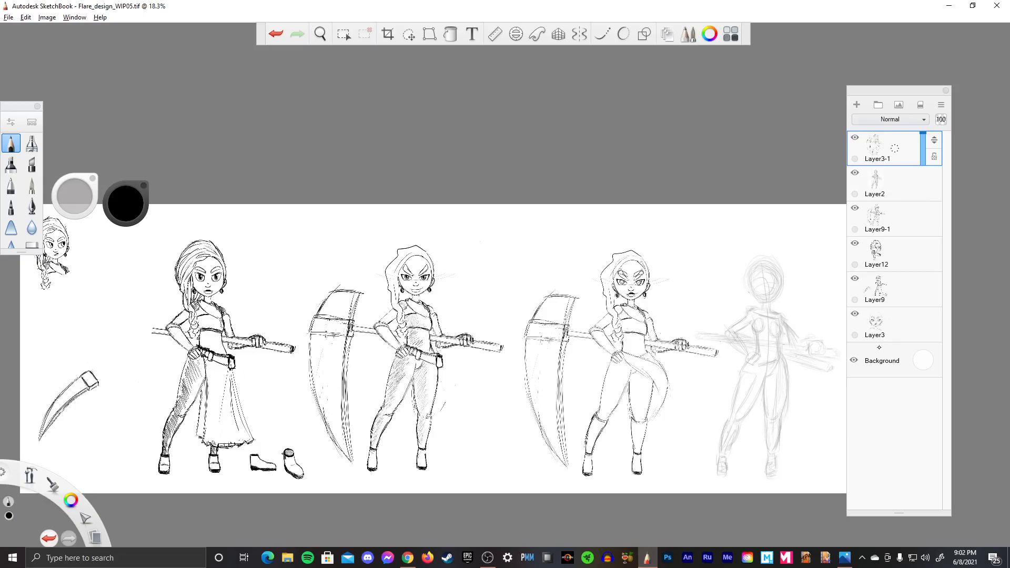
- Move the scythe figure on Layer3-1 to the right so it lines up over the light construction sketch
{"action": "key", "text": "v"}
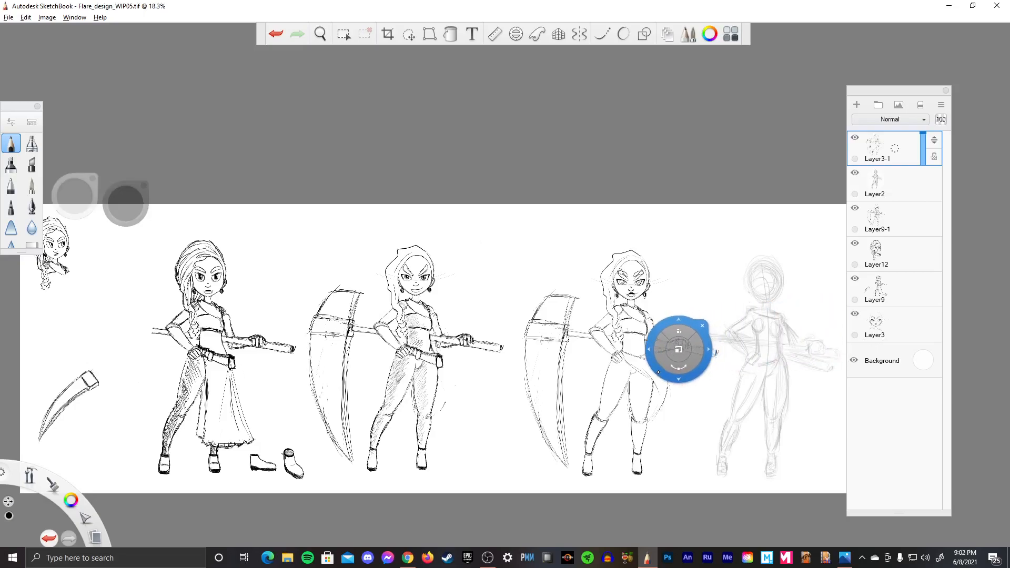
{"action": "left_click_drag", "start_coordinate": [657, 371], "coordinate": [790, 369]}
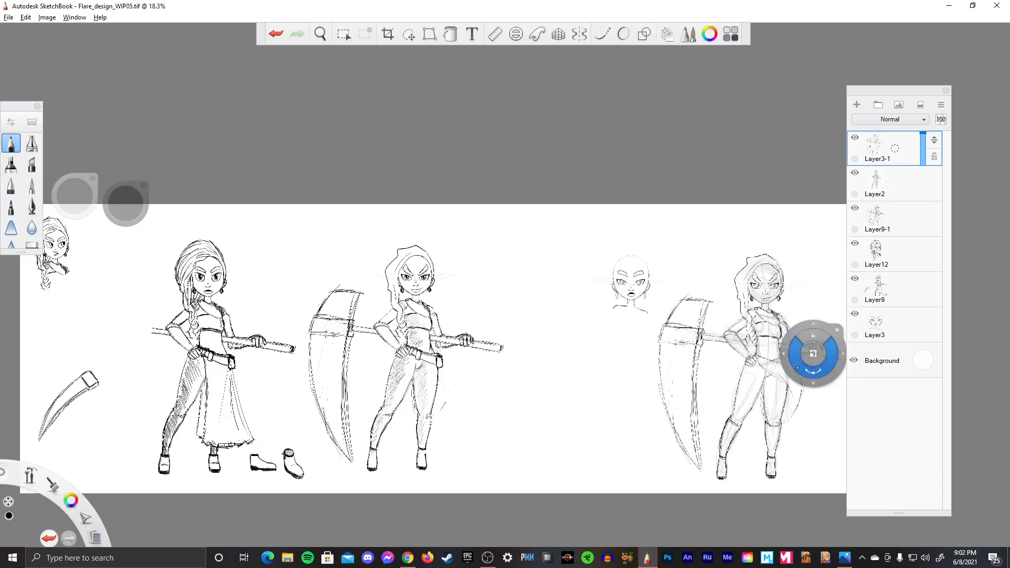
{"action": "key", "text": "Return"}
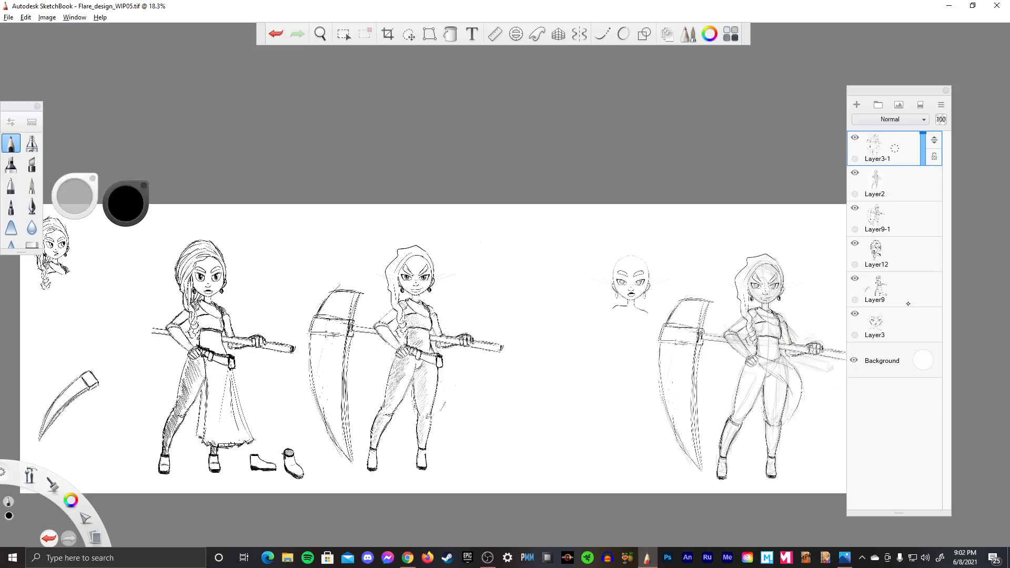
- Move the bald face sketch on Layer3 to the sheet's left edge, between the braided head and the curved blade
{"action": "left_click", "coordinate": [867, 312]}
{"action": "key", "text": "space"}
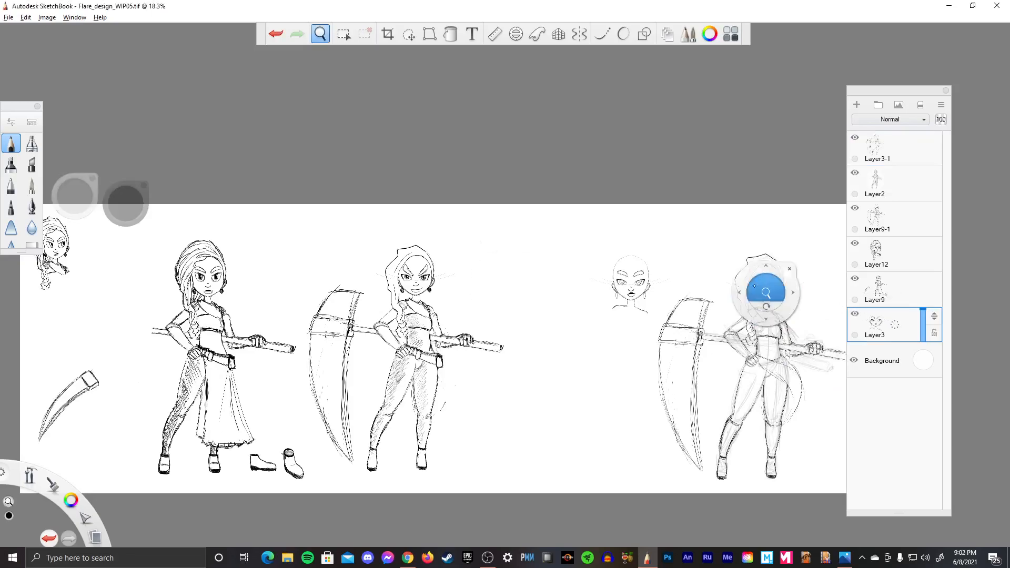
{"action": "left_click_drag", "start_coordinate": [710, 282], "coordinate": [704, 284]}
{"action": "scroll", "coordinate": [704, 284], "scroll_direction": "down", "scroll_amount": 6}
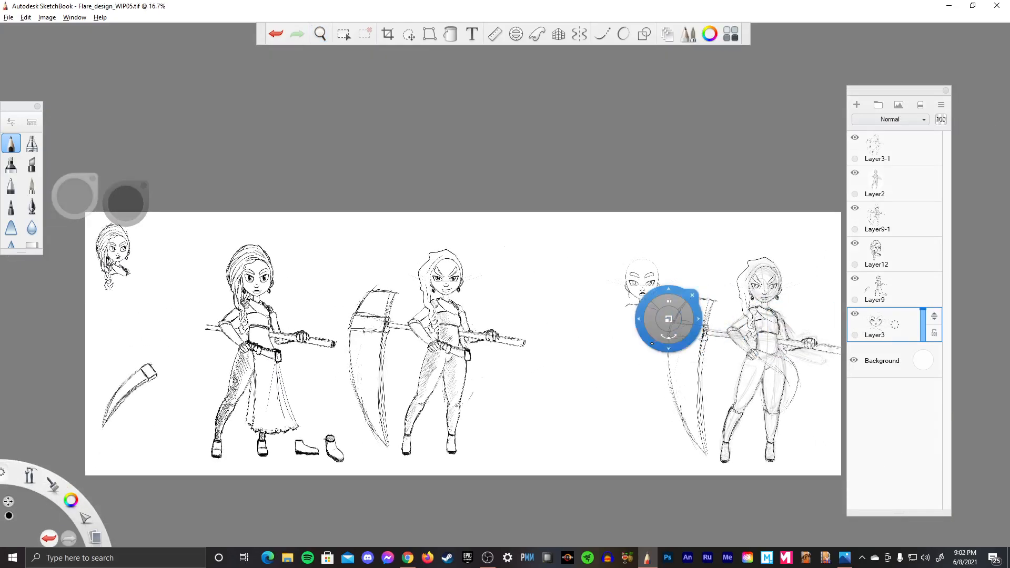
{"action": "left_click_drag", "start_coordinate": [664, 316], "coordinate": [655, 350]}
{"action": "mouse_move", "coordinate": [301, 281]}
{"action": "left_mouse_down"}
{"action": "mouse_move", "coordinate": [142, 263]}
{"action": "mouse_move", "coordinate": [116, 321]}
{"action": "left_mouse_up"}
- Check what Layer9, Layer9-1 and Layer12 contain by toggling their visibility
{"action": "key", "text": "space"}
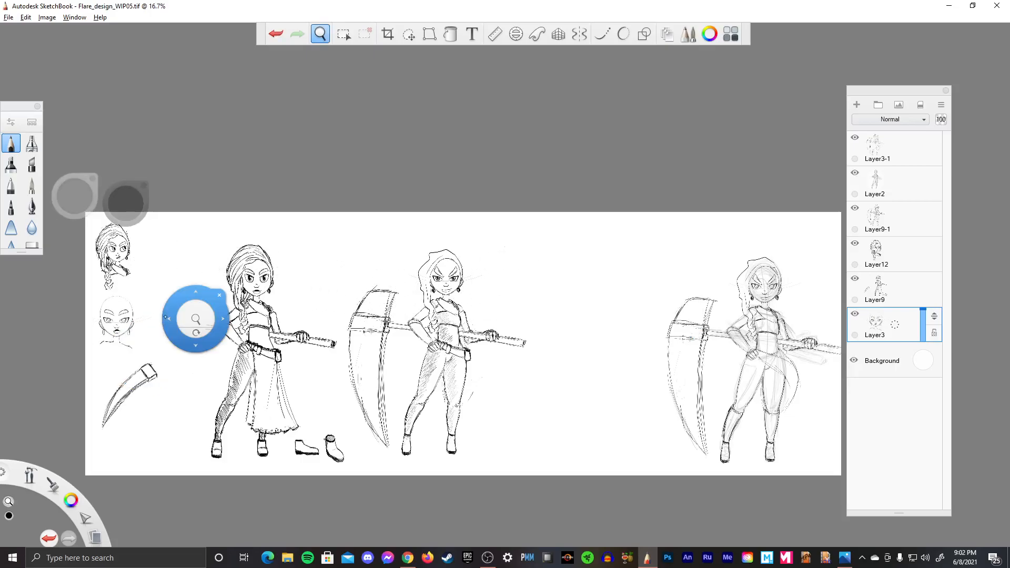
{"action": "mouse_move", "coordinate": [198, 315]}
{"action": "left_mouse_down"}
{"action": "mouse_move", "coordinate": [309, 322]}
{"action": "mouse_move", "coordinate": [700, 286]}
{"action": "mouse_move", "coordinate": [667, 368]}
{"action": "mouse_move", "coordinate": [710, 379]}
{"action": "mouse_move", "coordinate": [551, 297]}
{"action": "left_mouse_up"}
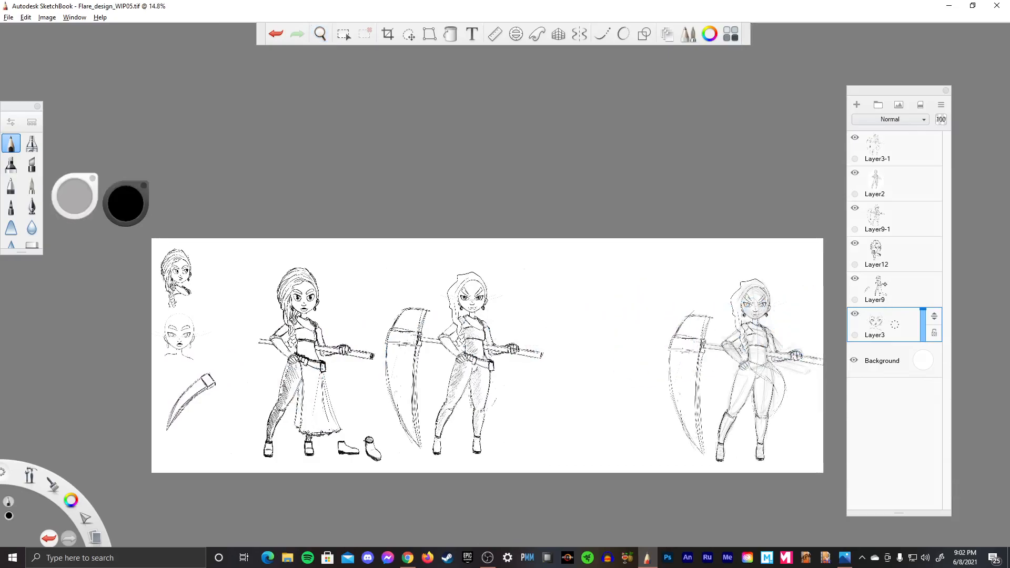
{"action": "left_click", "coordinate": [854, 278]}
{"action": "left_click", "coordinate": [854, 278]}
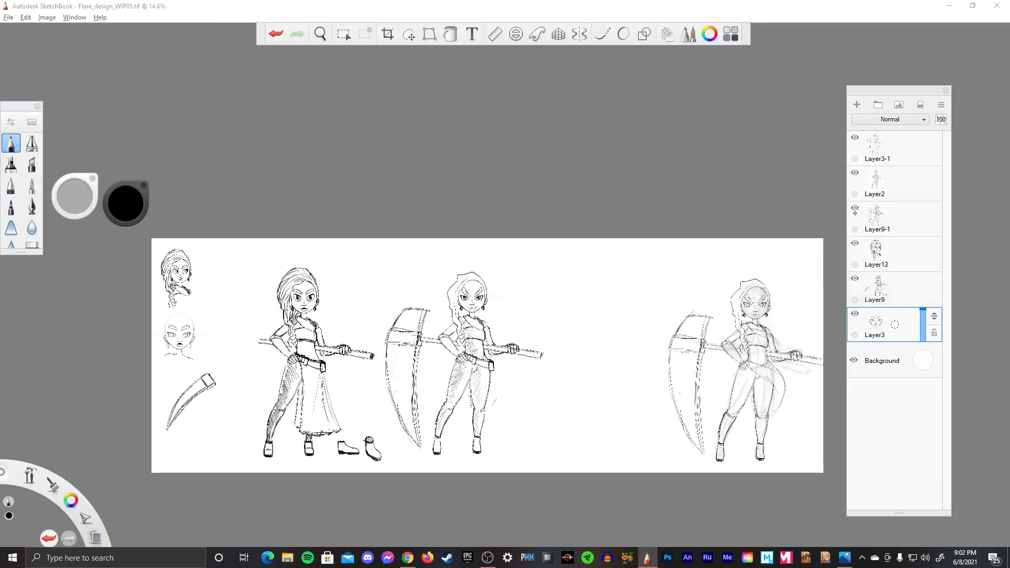
{"action": "left_click", "coordinate": [855, 208]}
{"action": "left_click", "coordinate": [854, 209]}
{"action": "left_click", "coordinate": [854, 243]}
{"action": "left_click", "coordinate": [854, 243]}
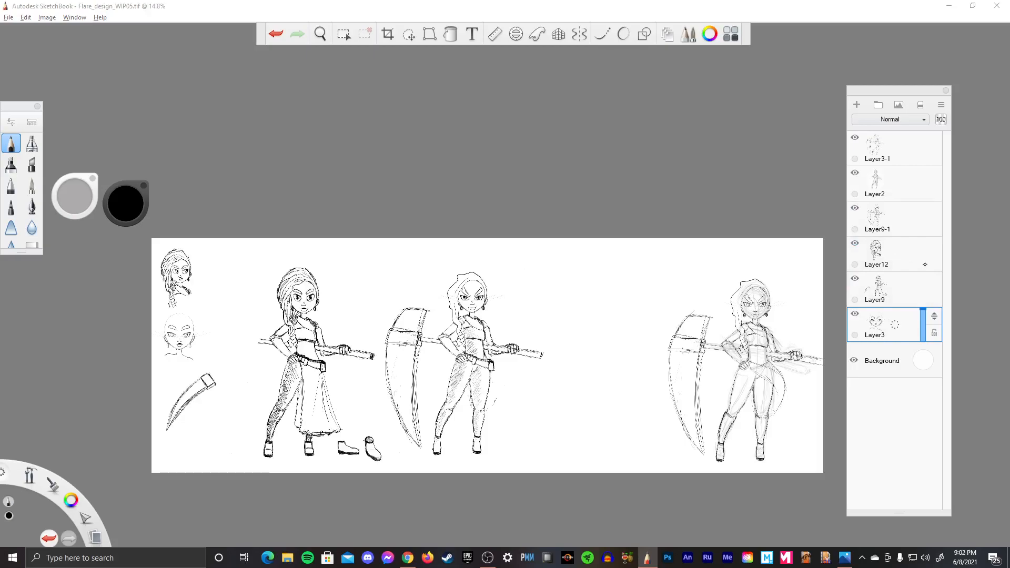
- Move Layer12 below Layer3, just above the background
{"action": "left_click", "coordinate": [914, 269]}
{"action": "left_click_drag", "start_coordinate": [935, 252], "coordinate": [924, 303]}
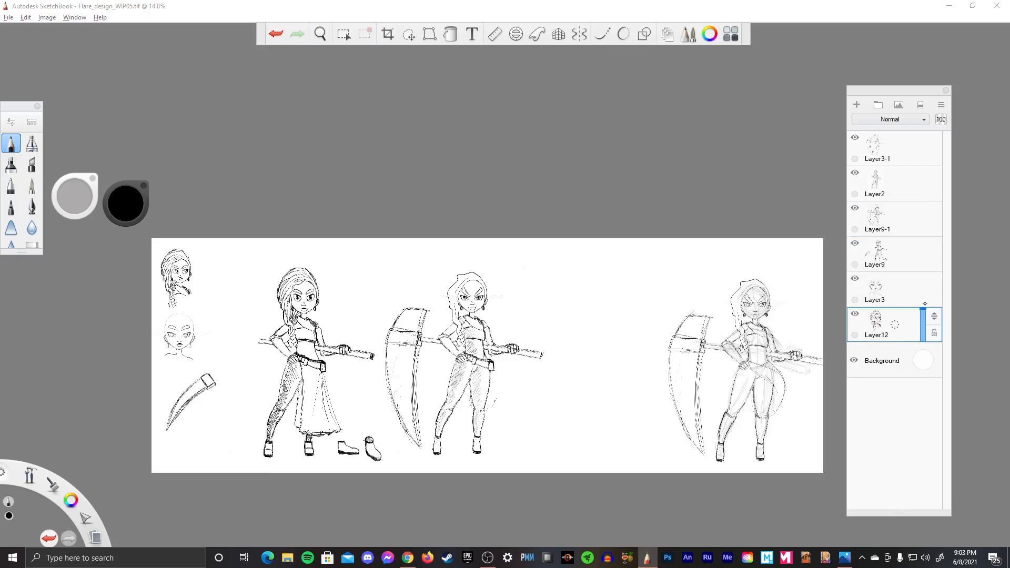
{"action": "left_click", "coordinate": [894, 326]}
{"action": "left_click", "coordinate": [917, 317]}
- Check which figure Layer9-1 contains by toggling its visibility
{"action": "left_click", "coordinate": [884, 254]}
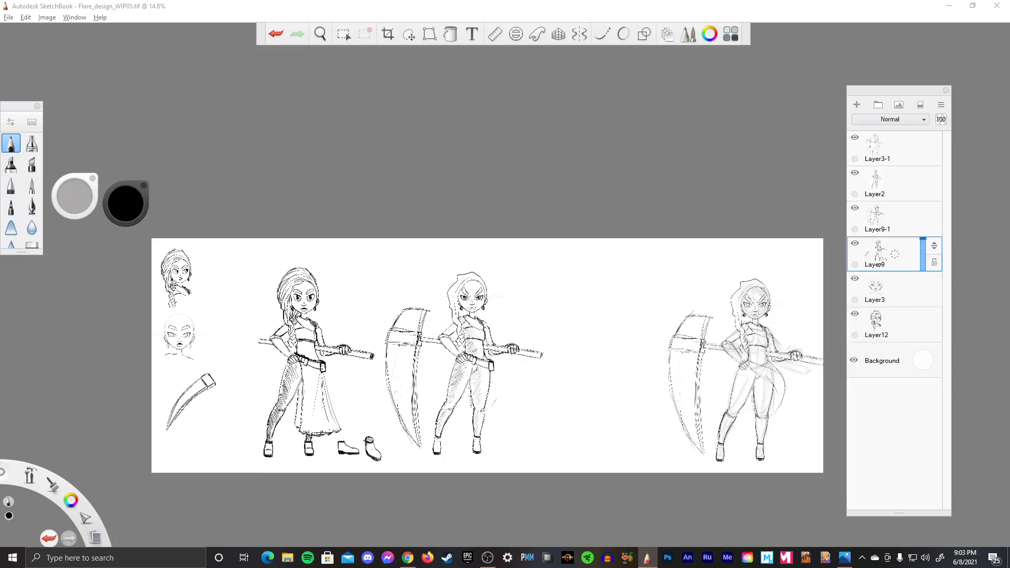
{"action": "left_click", "coordinate": [855, 208]}
{"action": "left_click", "coordinate": [855, 208]}
{"action": "left_click", "coordinate": [854, 208]}
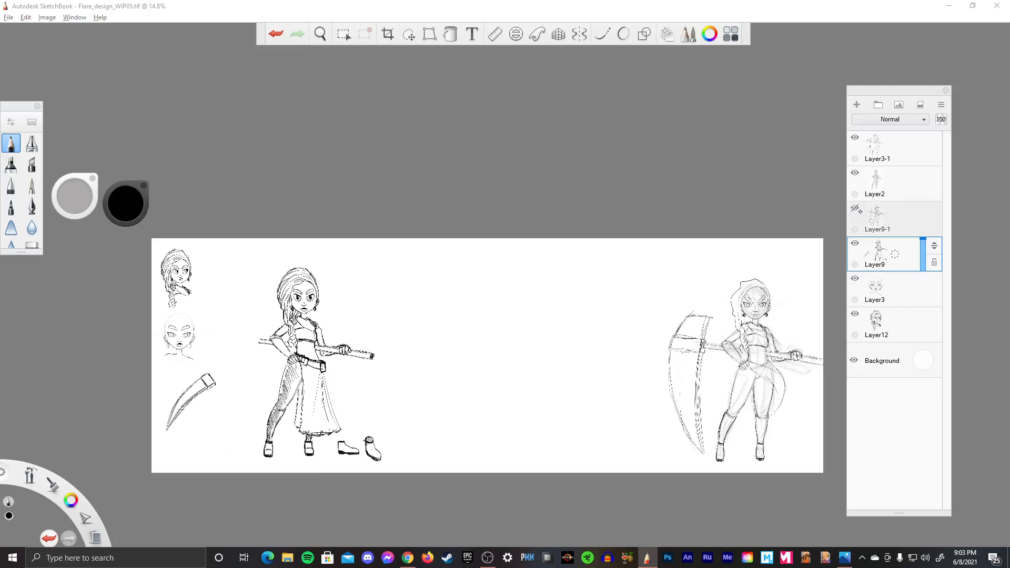
{"action": "left_click", "coordinate": [855, 209]}
- Duplicate Layer9-1 and move the copied scythe figure to the right, into the gap before the Layer3-1 figure
{"action": "left_click", "coordinate": [883, 218]}
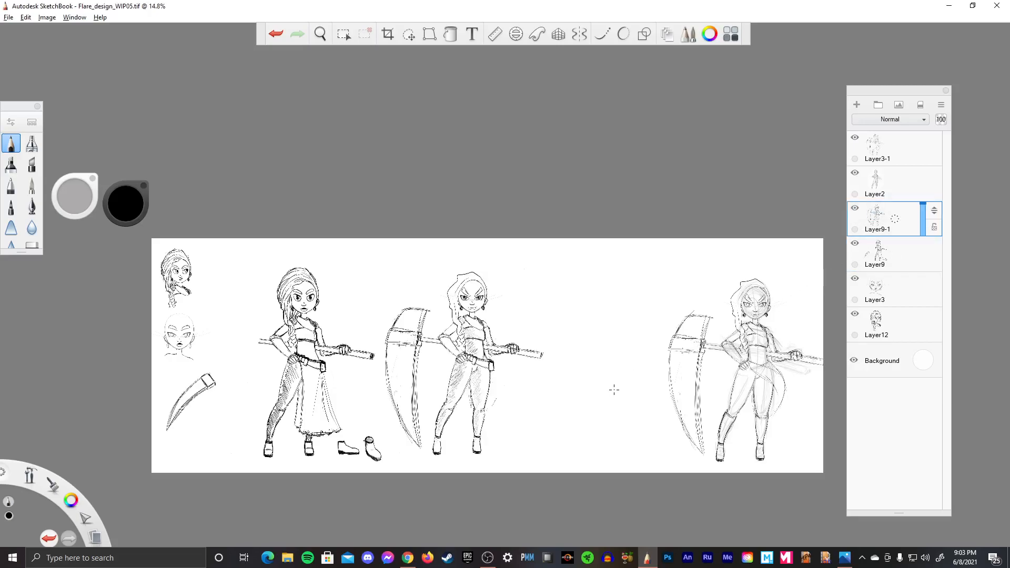
{"action": "left_click", "coordinate": [895, 217]}
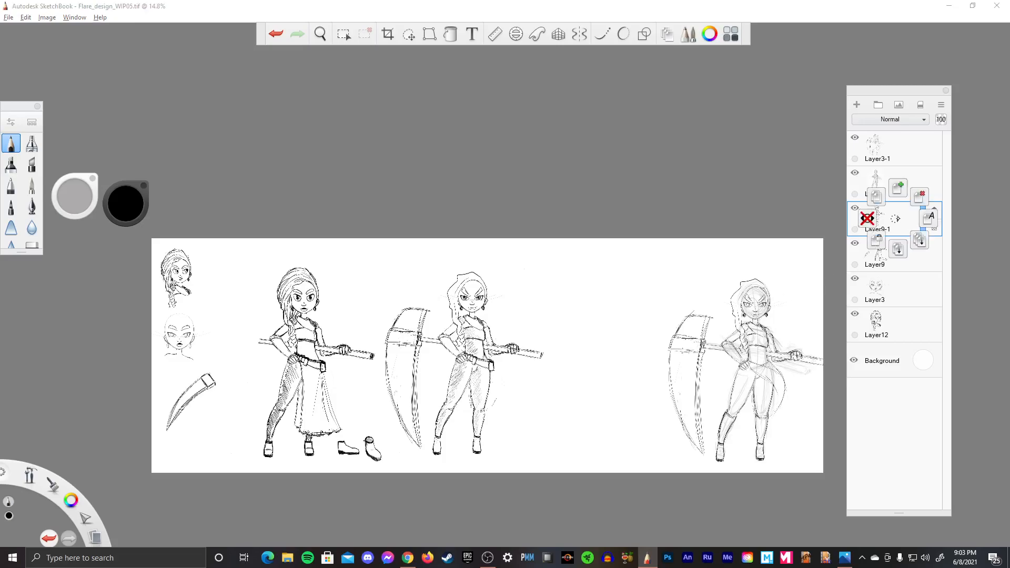
{"action": "left_click", "coordinate": [875, 196]}
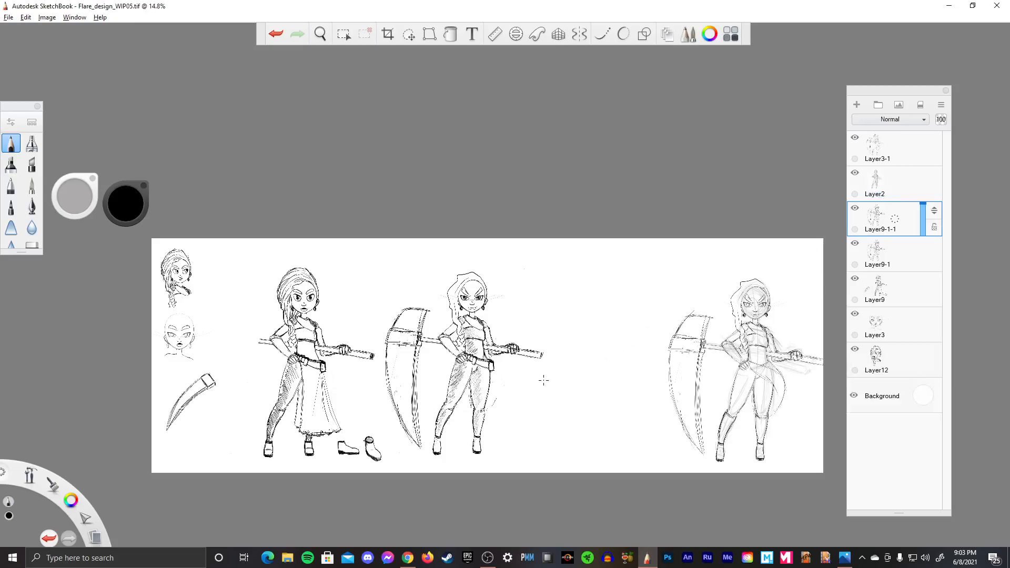
{"action": "key", "text": "v"}
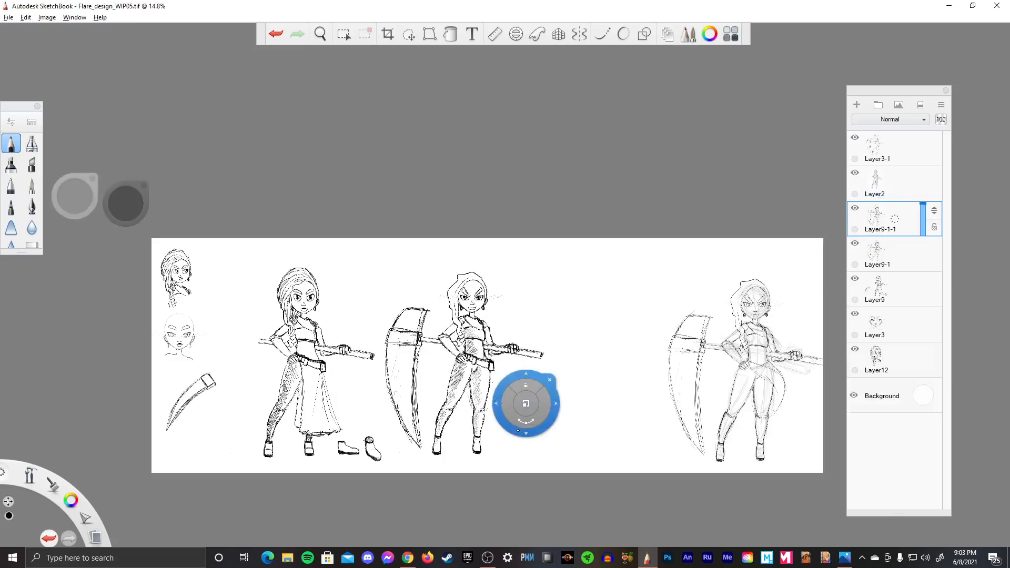
{"action": "left_click_drag", "start_coordinate": [515, 431], "coordinate": [644, 434]}
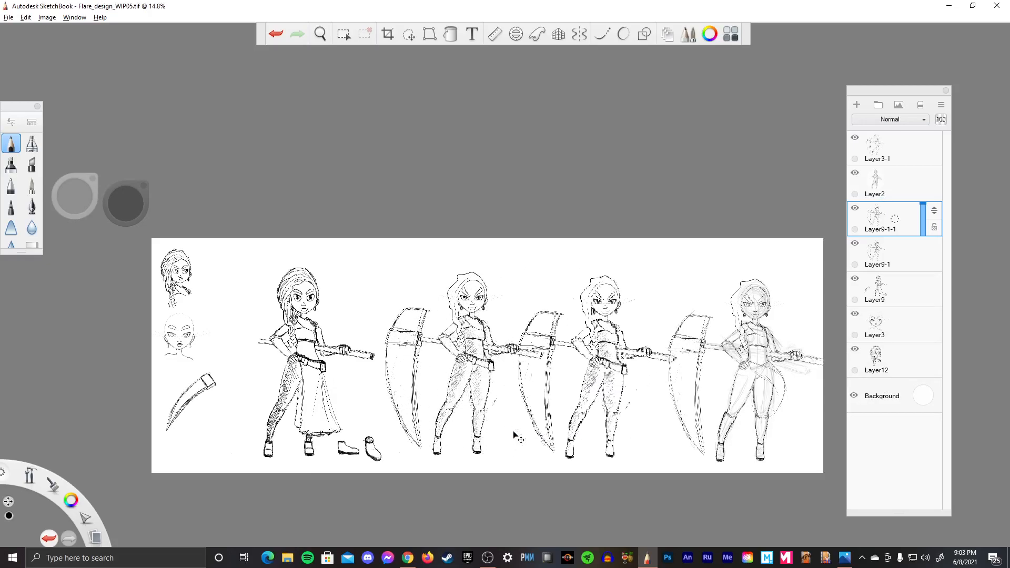
{"action": "mouse_move", "coordinate": [517, 437]}
{"action": "left_mouse_down"}
{"action": "mouse_move", "coordinate": [552, 431]}
{"action": "mouse_move", "coordinate": [512, 437]}
{"action": "left_mouse_up"}
- Lasso the scythe blade of the copied figure on Layer9-1-1 and delete it, then clear the selection
{"action": "key", "text": "l"}
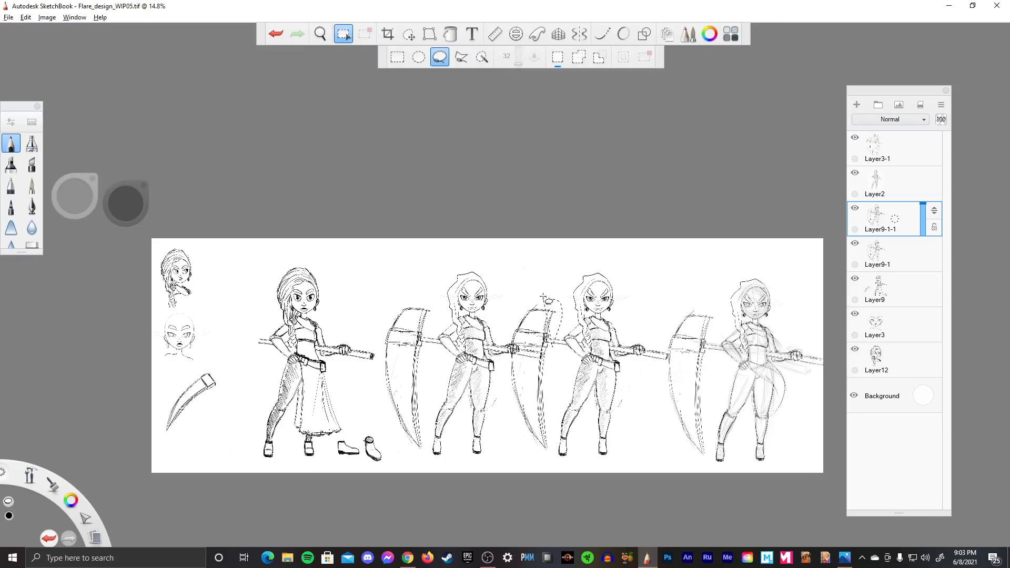
{"action": "mouse_move", "coordinate": [542, 297]}
{"action": "left_mouse_down"}
{"action": "mouse_move", "coordinate": [560, 337]}
{"action": "mouse_move", "coordinate": [541, 458]}
{"action": "mouse_move", "coordinate": [518, 344]}
{"action": "mouse_move", "coordinate": [542, 297]}
{"action": "left_mouse_up"}
{"action": "key", "text": "Delete"}
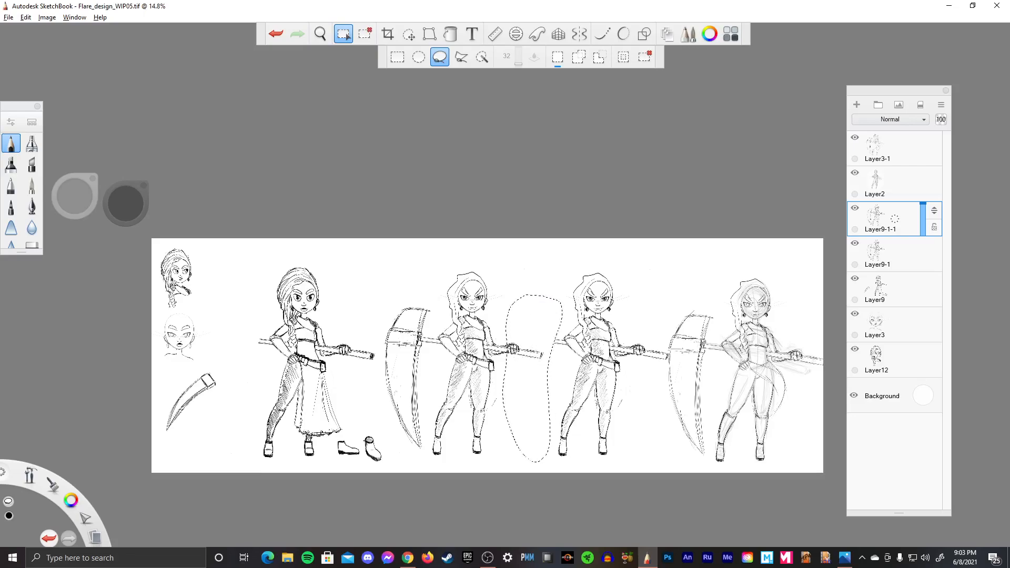
{"action": "key", "text": "ctrl+shift+a"}
- Lasso and delete the scythe blade of the original figure on Layer9-1, and clear the selection
{"action": "mouse_move", "coordinate": [404, 295]}
{"action": "left_mouse_down"}
{"action": "mouse_move", "coordinate": [388, 311]}
{"action": "mouse_move", "coordinate": [381, 378]}
{"action": "mouse_move", "coordinate": [415, 461]}
{"action": "mouse_move", "coordinate": [404, 297]}
{"action": "left_mouse_up"}
{"action": "left_click_drag", "start_coordinate": [420, 342], "coordinate": [403, 296]}
{"action": "left_click", "coordinate": [889, 253]}
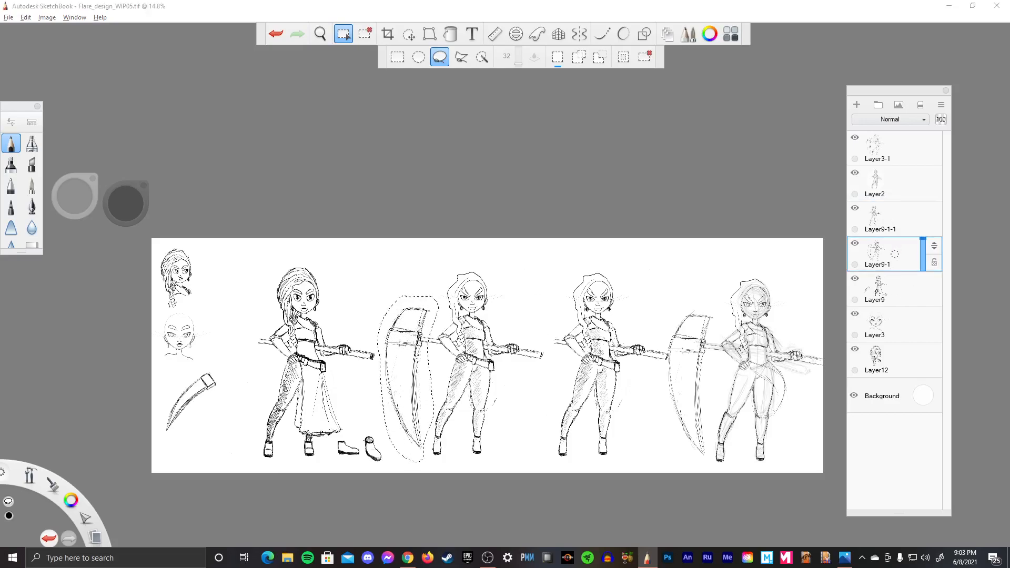
{"action": "key", "text": "Delete"}
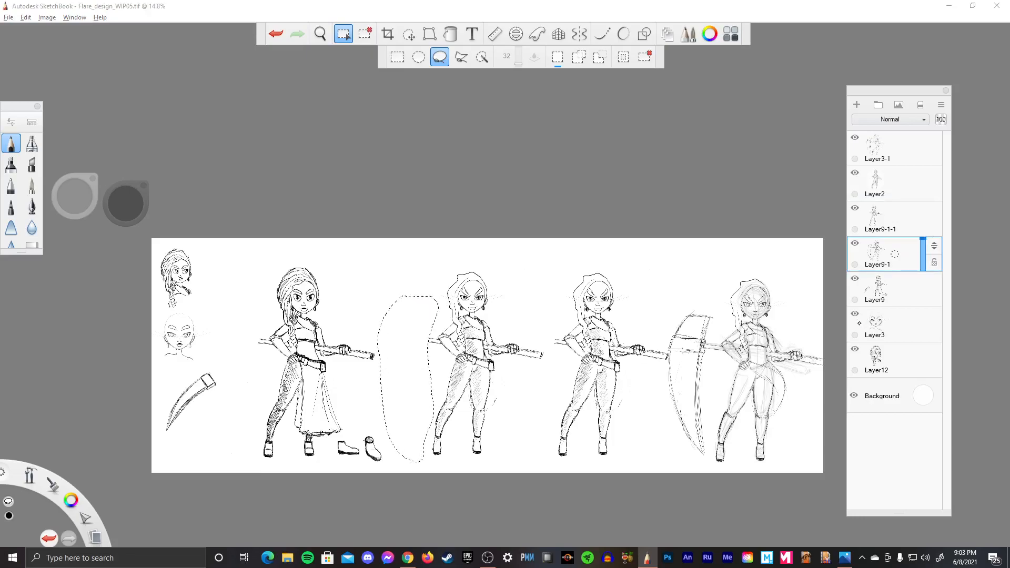
{"action": "key", "text": "ctrl+d"}
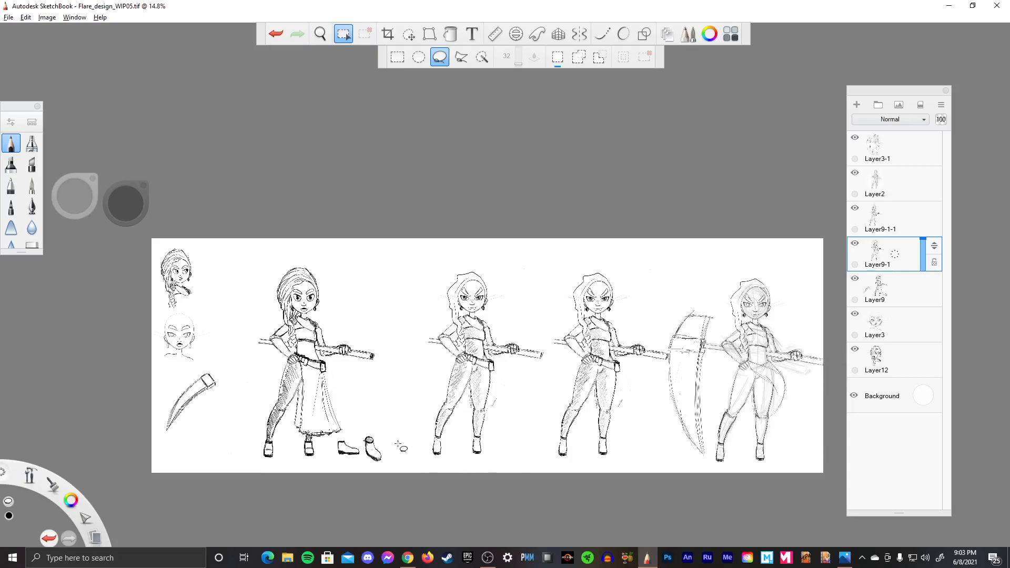
- Move the two shoe sketches on Layer9 to the left side of the skirted figure, beneath the curved blade
{"action": "left_click_drag", "start_coordinate": [370, 433], "coordinate": [335, 440]}
{"action": "left_click_drag", "start_coordinate": [372, 469], "coordinate": [373, 433]}
{"action": "left_click", "coordinate": [916, 300]}
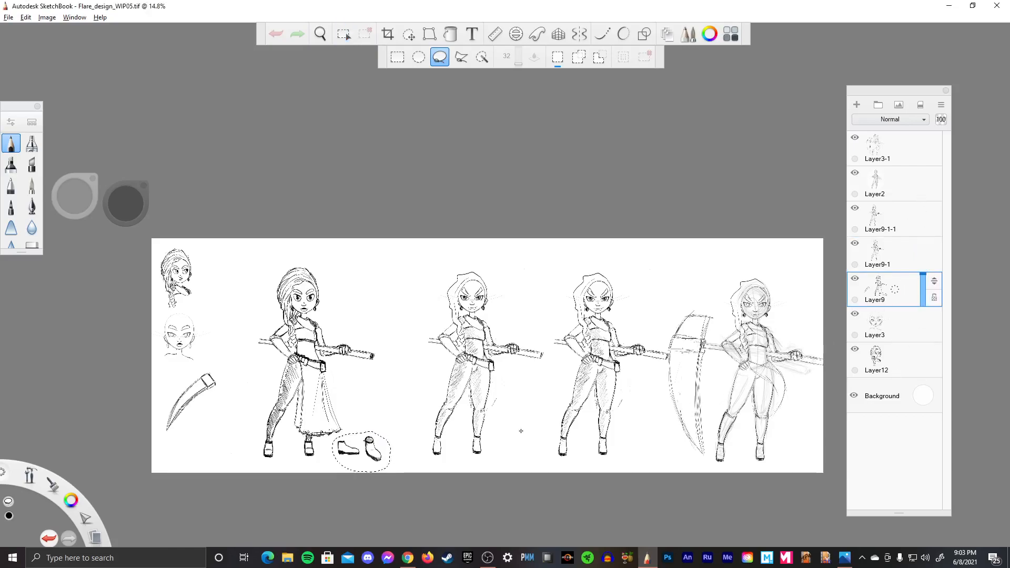
{"action": "key", "text": "ctrl+4"}
{"action": "left_click_drag", "start_coordinate": [379, 466], "coordinate": [251, 466]}
{"action": "left_click_drag", "start_coordinate": [377, 466], "coordinate": [375, 465]}
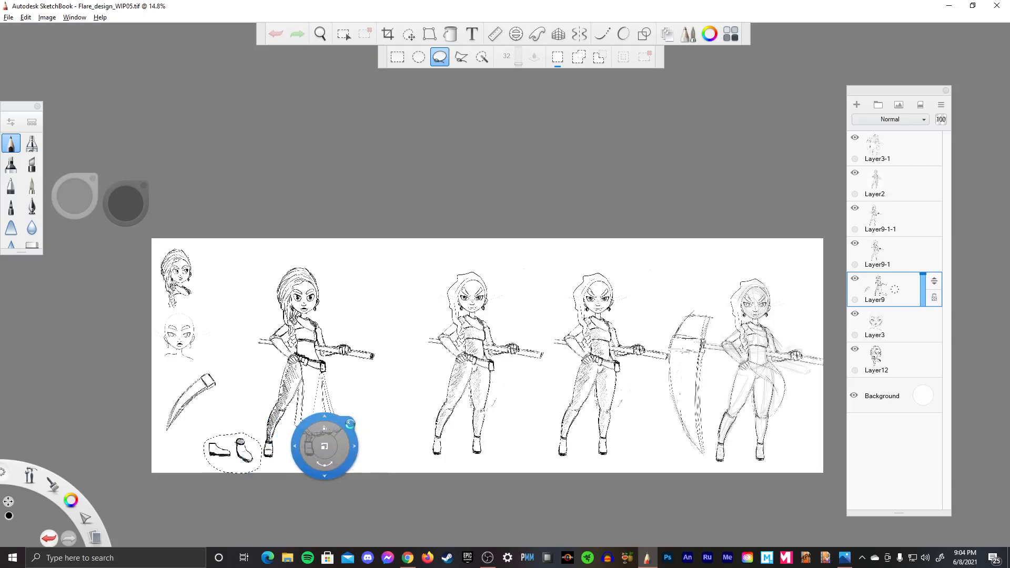
{"action": "left_click", "coordinate": [349, 423]}
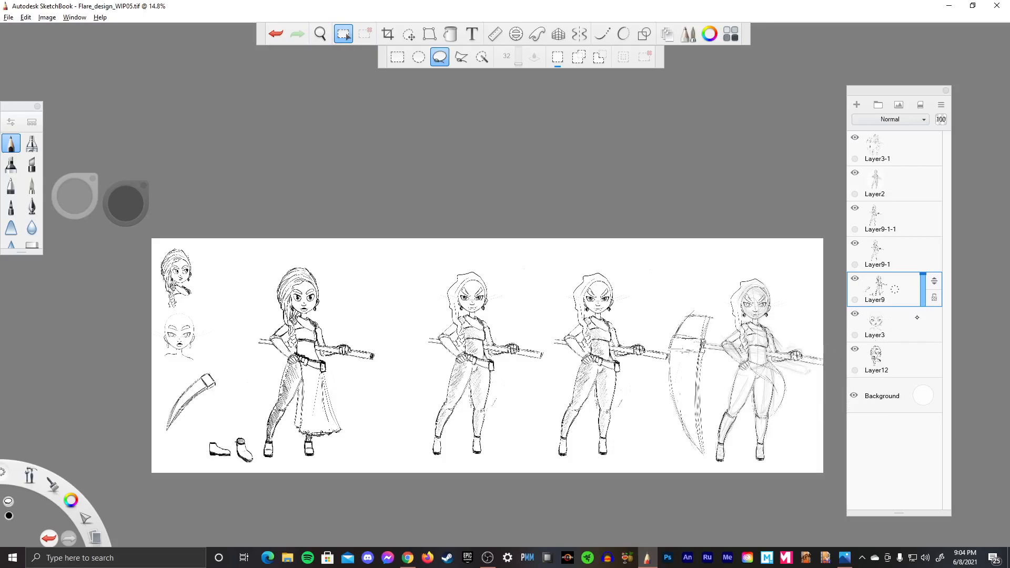
- Shift the figure on Layer9-1-1 slightly downward
{"action": "left_click_drag", "start_coordinate": [900, 282], "coordinate": [900, 195]}
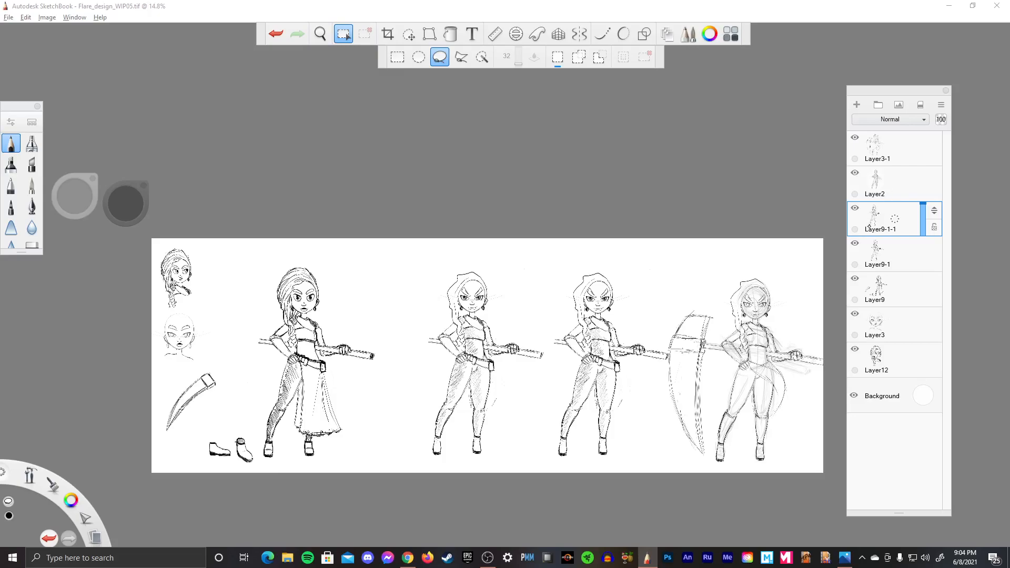
{"action": "key", "text": "v"}
{"action": "mouse_move", "coordinate": [491, 409]}
{"action": "left_mouse_down"}
{"action": "mouse_move", "coordinate": [507, 414]}
{"action": "mouse_move", "coordinate": [492, 418]}
{"action": "left_mouse_up"}
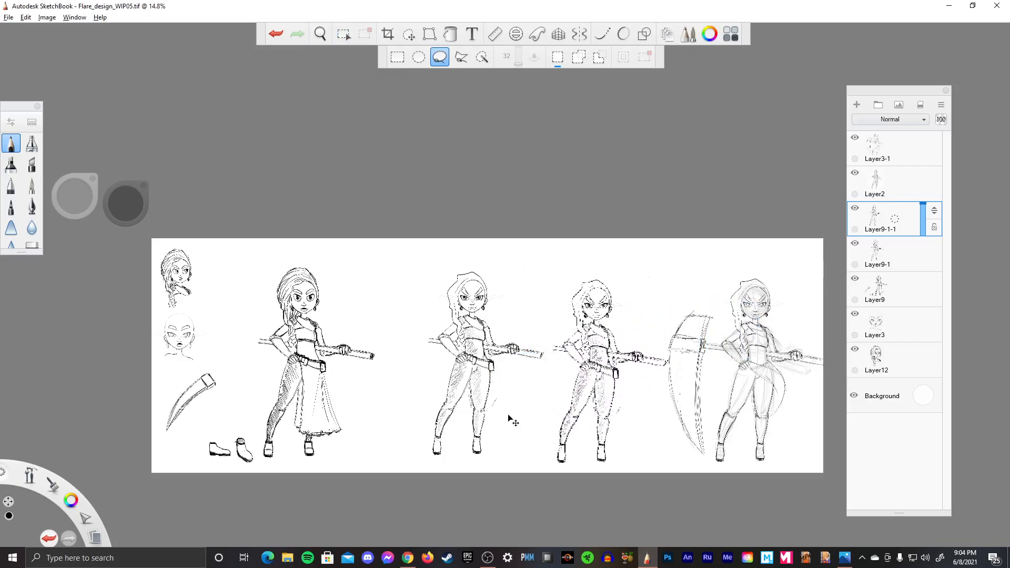
{"action": "key", "text": "Return"}
- Remove the scythe blade from the figure on Layer3-1 with a lasso selection and clear the selection
{"action": "left_click", "coordinate": [888, 150]}
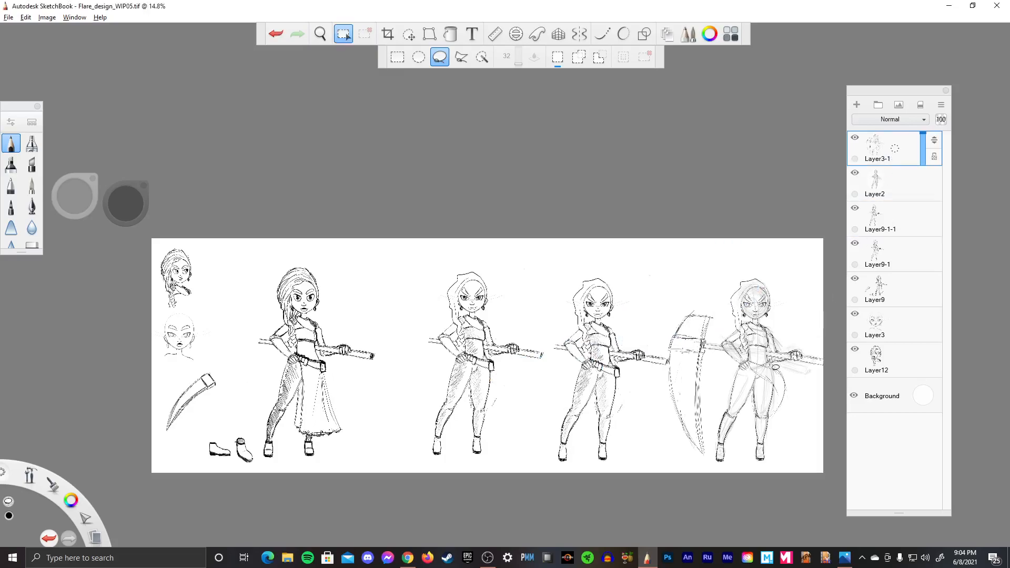
{"action": "key", "text": "b"}
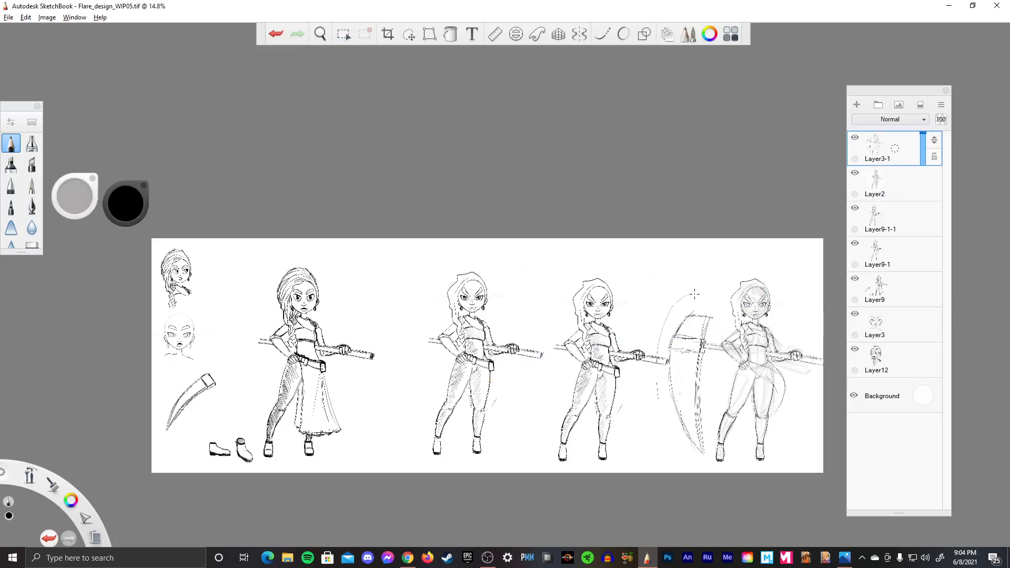
{"action": "key", "text": "ctrl+z"}
{"action": "key", "text": "m"}
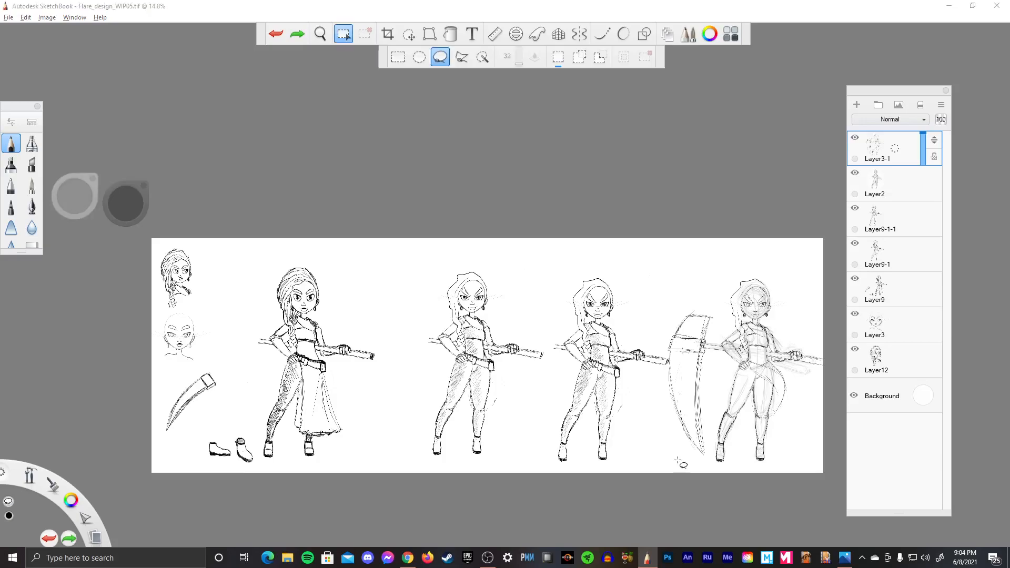
{"action": "mouse_move", "coordinate": [698, 285]}
{"action": "left_mouse_down"}
{"action": "mouse_move", "coordinate": [680, 457]}
{"action": "mouse_move", "coordinate": [684, 297]}
{"action": "mouse_move", "coordinate": [662, 348]}
{"action": "mouse_move", "coordinate": [666, 428]}
{"action": "mouse_move", "coordinate": [692, 464]}
{"action": "mouse_move", "coordinate": [709, 294]}
{"action": "left_mouse_up"}
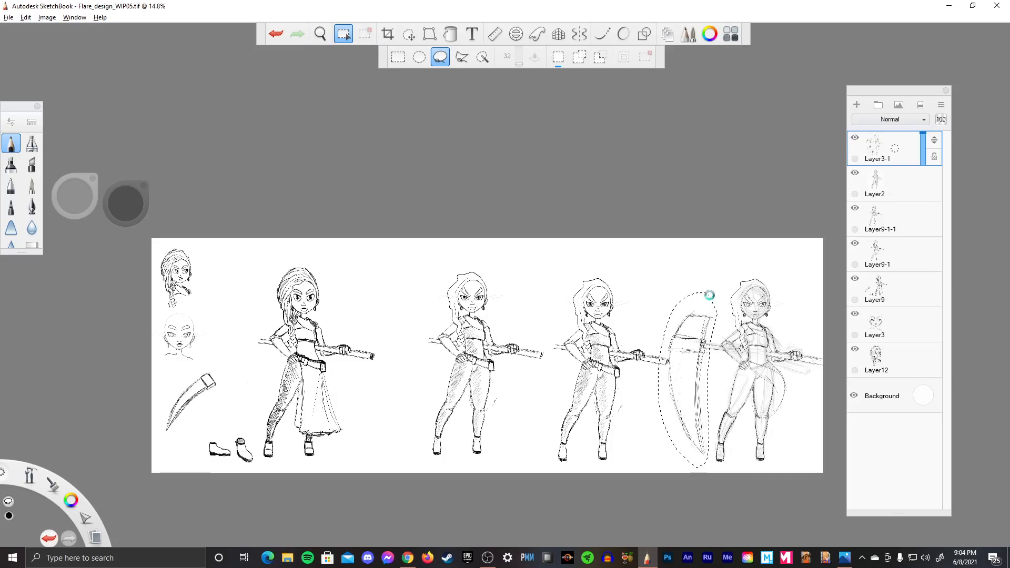
{"action": "key", "text": "Delete"}
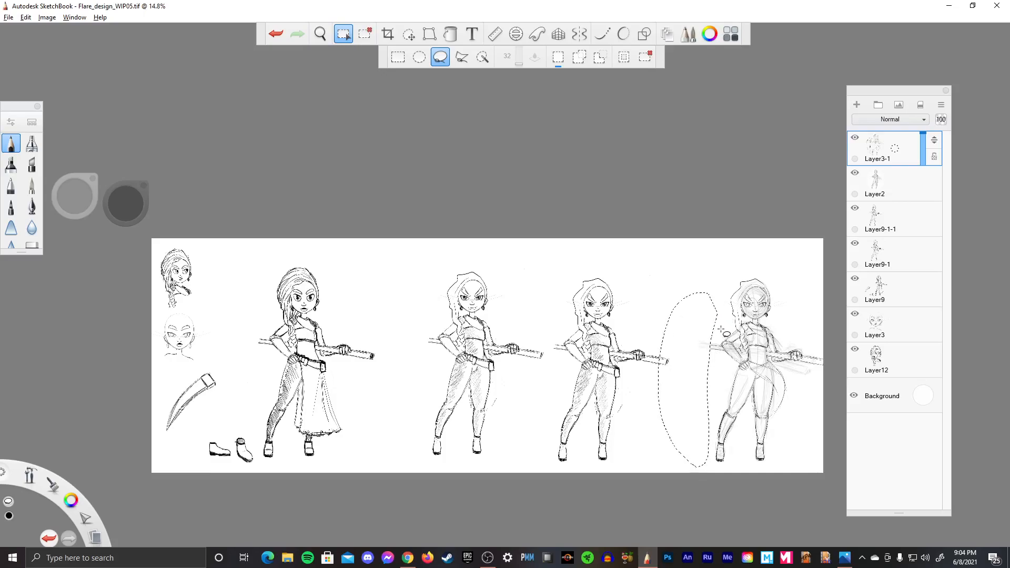
{"action": "left_click", "coordinate": [719, 359]}
- Move the light construction sketch on Layer2 out from under the Layer3-1 figure, toward the sheet's right edge
{"action": "left_click", "coordinate": [865, 188]}
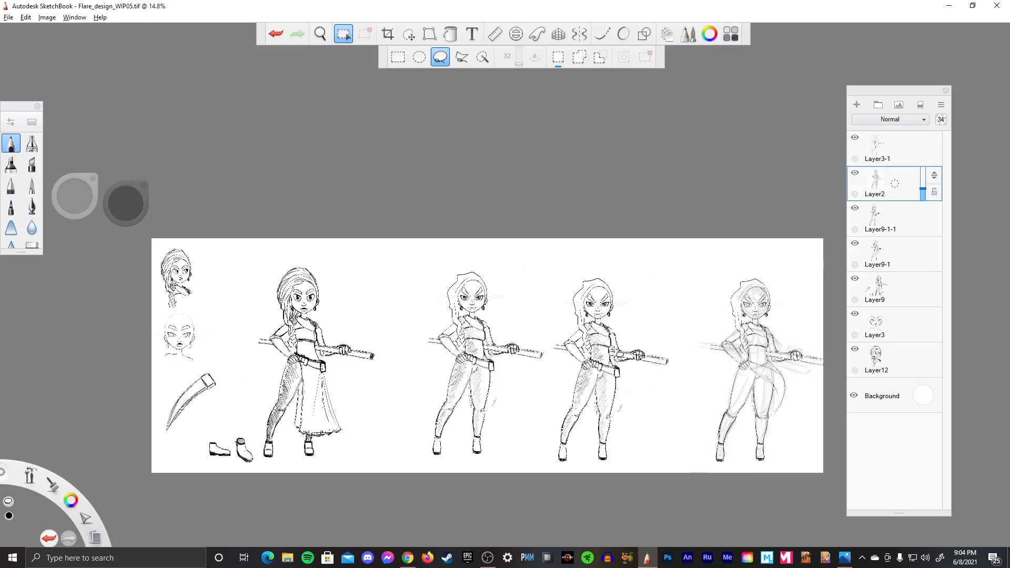
{"action": "key", "text": "v"}
{"action": "mouse_move", "coordinate": [616, 391]}
{"action": "left_mouse_down"}
{"action": "mouse_move", "coordinate": [656, 400]}
{"action": "mouse_move", "coordinate": [615, 394]}
{"action": "left_mouse_up"}
{"action": "key", "text": "v"}
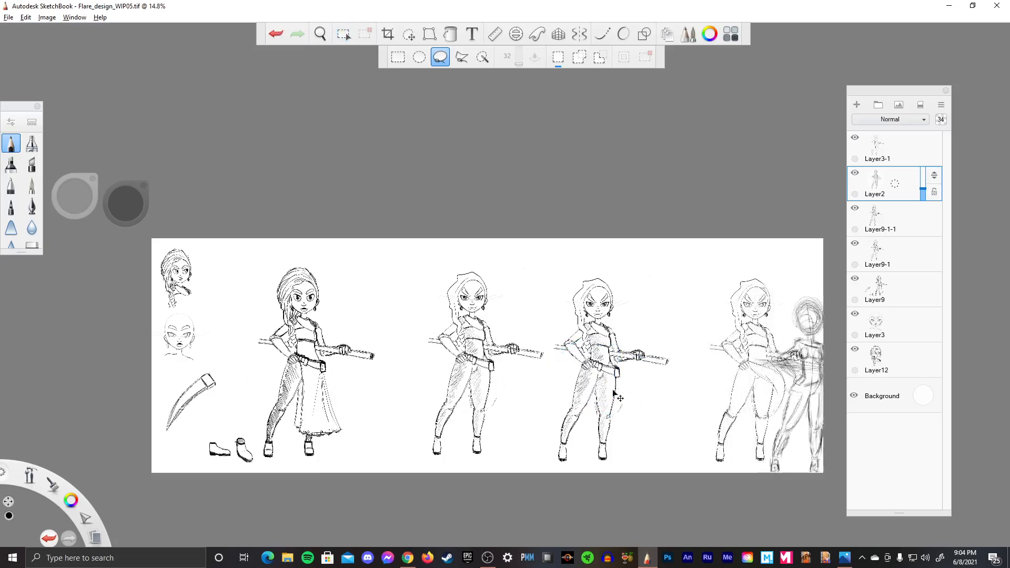
{"action": "key", "text": "ctrl+z"}
{"action": "key", "text": "ctrl+z"}
{"action": "key", "text": "ctrl+z"}
{"action": "key", "text": "ctrl+z"}
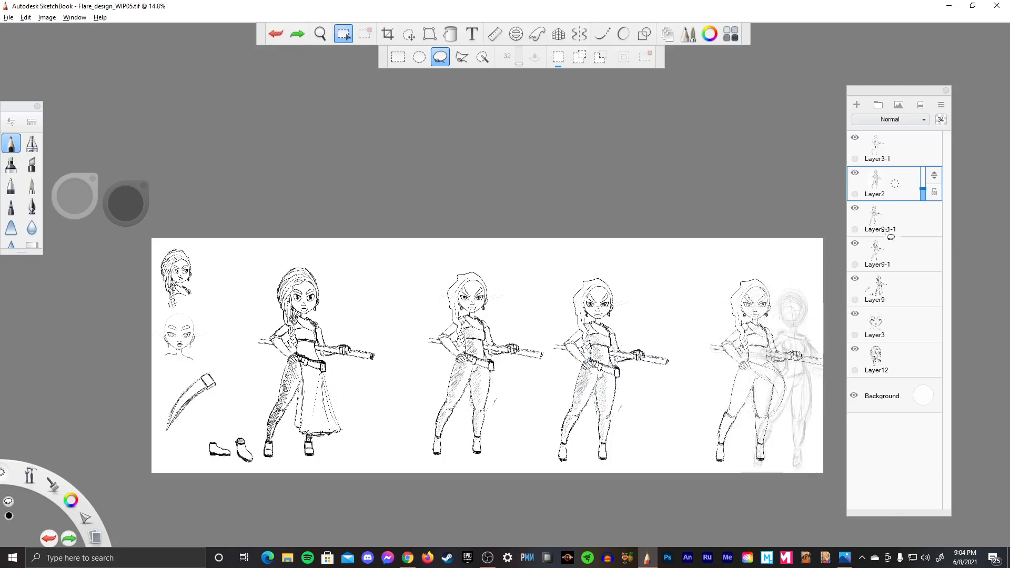
- Move the figure on Layer9-1-1 to the right so it stands directly beside the Layer3-1 figure
{"action": "left_click", "coordinate": [885, 231]}
{"action": "key", "text": "v"}
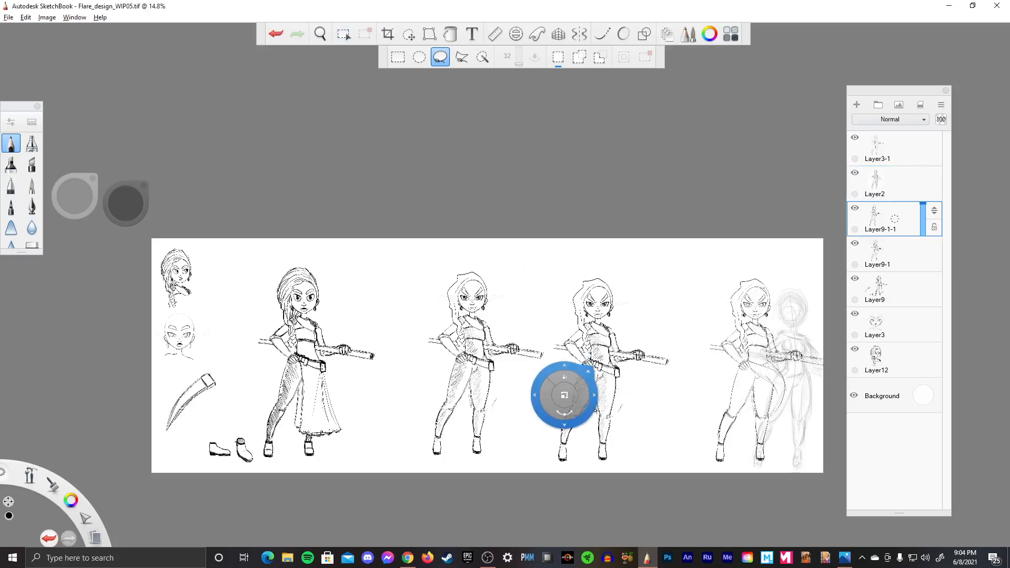
{"action": "mouse_move", "coordinate": [557, 444]}
{"action": "left_mouse_down"}
{"action": "mouse_move", "coordinate": [600, 421]}
{"action": "mouse_move", "coordinate": [612, 443]}
{"action": "mouse_move", "coordinate": [675, 443]}
{"action": "left_mouse_up"}
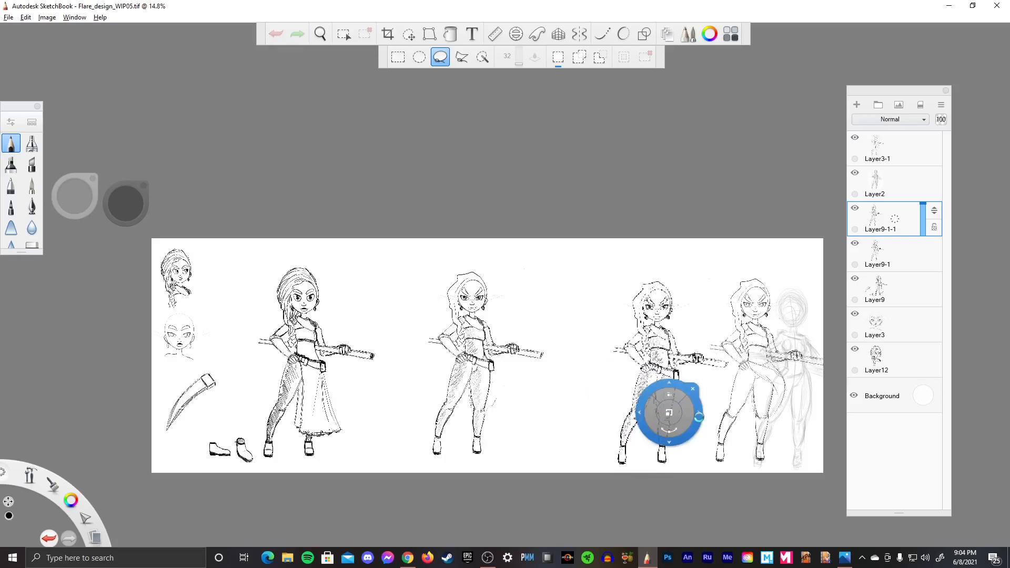
{"action": "key", "text": "Return"}
- Move the figure on Layer9-1 right and slightly down so it stands beside the Layer9-1-1 figure
{"action": "left_click", "coordinate": [883, 252]}
{"action": "key", "text": "v"}
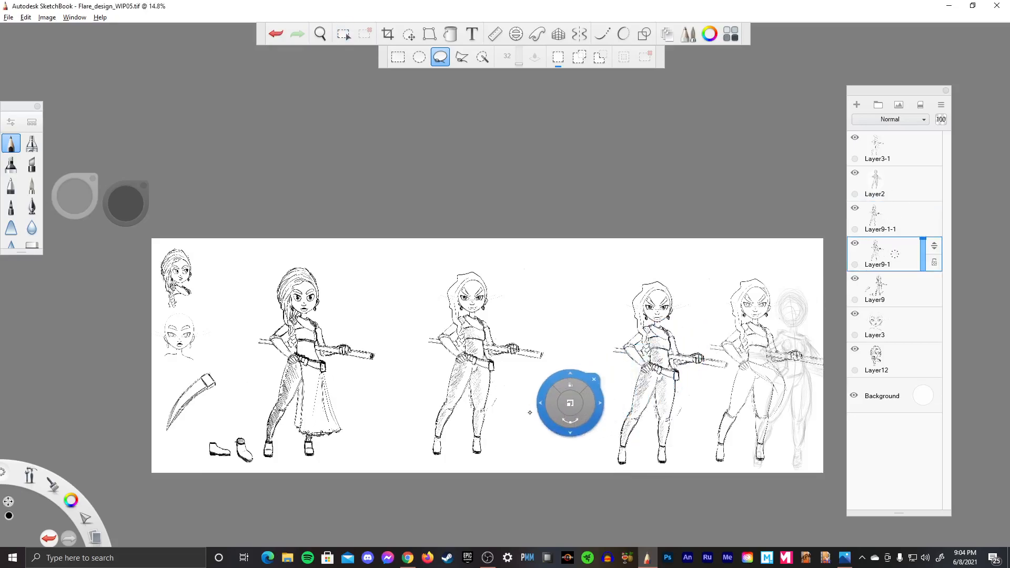
{"action": "left_click_drag", "start_coordinate": [417, 435], "coordinate": [494, 441]}
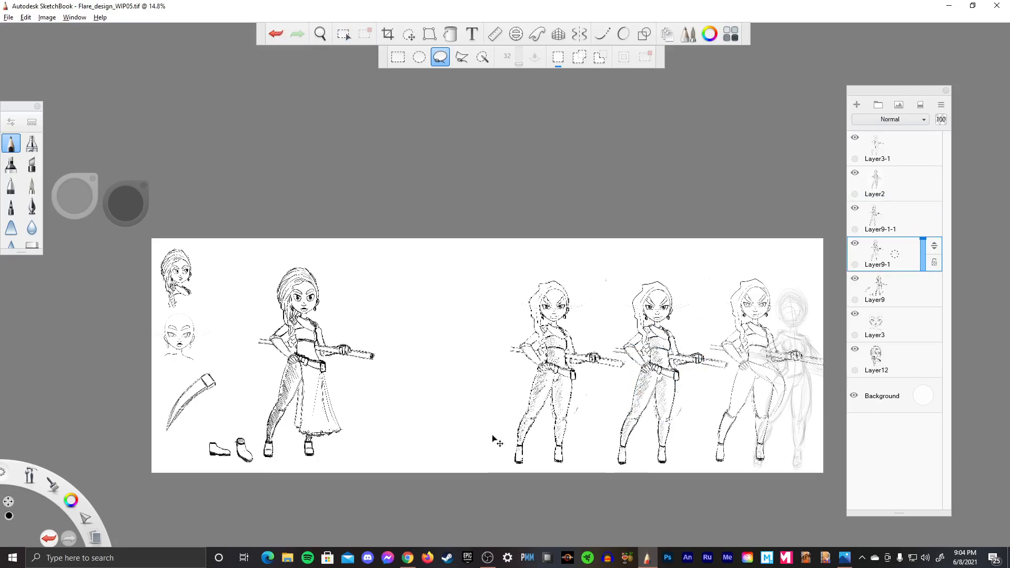
{"action": "key", "text": "Return"}
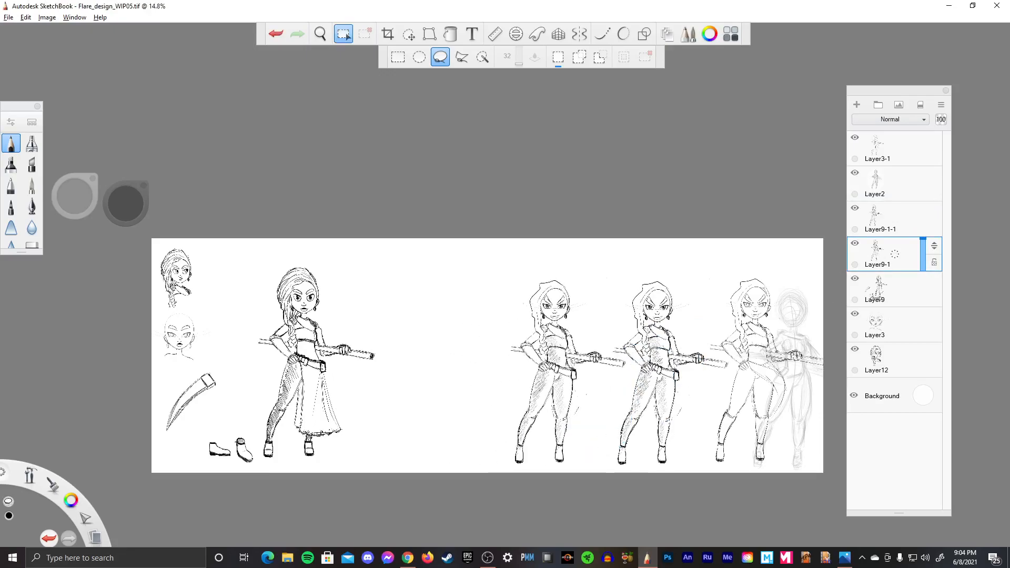
- Copy the skirted figure from Layer9 with a lasso selection, paste it, and place the copy just left of the Layer9-1 figure
{"action": "left_click", "coordinate": [905, 291]}
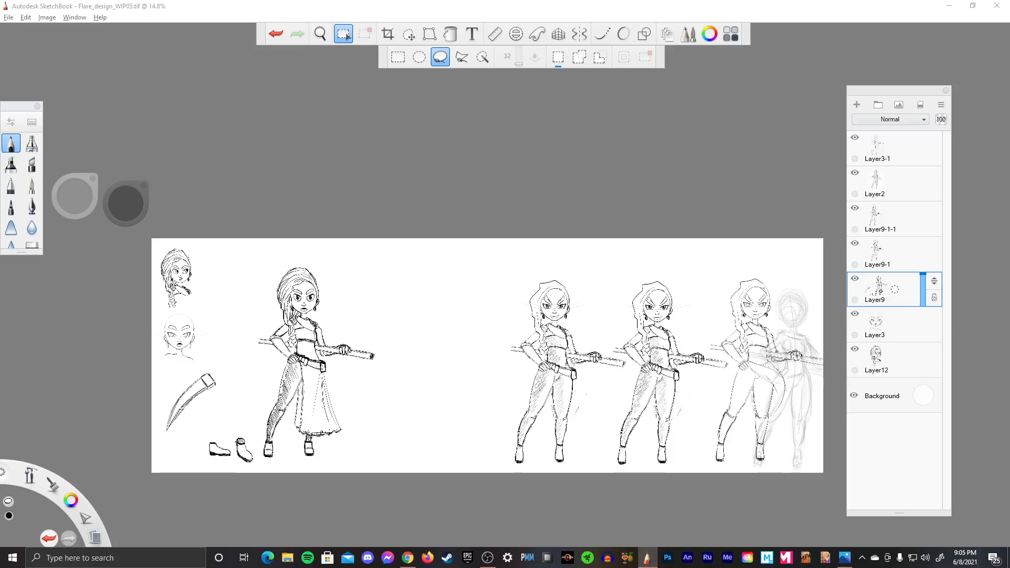
{"action": "key", "text": "b"}
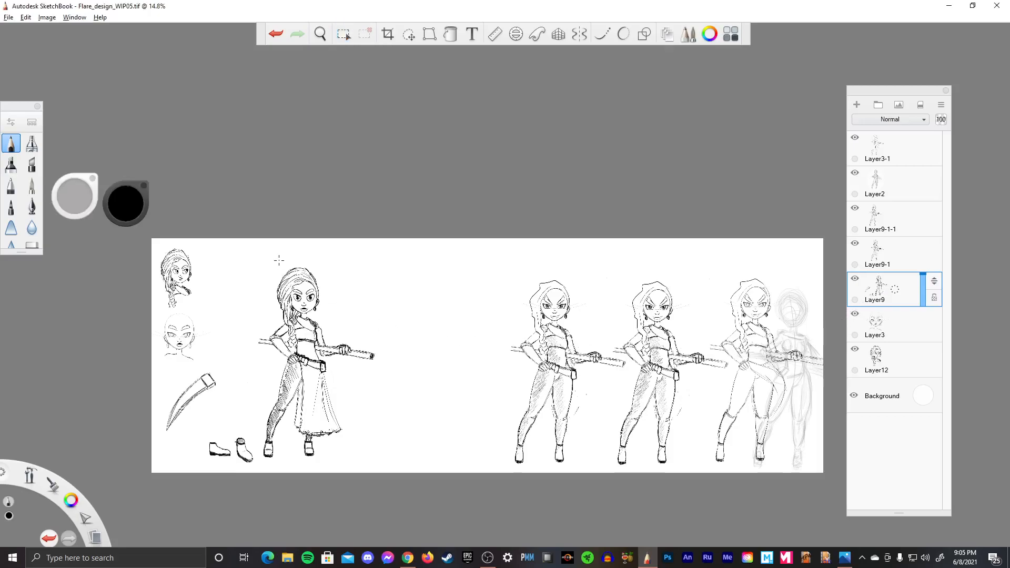
{"action": "key", "text": "m"}
{"action": "key", "text": "b"}
{"action": "key", "text": "m"}
{"action": "mouse_move", "coordinate": [247, 361]}
{"action": "left_mouse_down"}
{"action": "mouse_move", "coordinate": [256, 438]}
{"action": "mouse_move", "coordinate": [339, 470]}
{"action": "mouse_move", "coordinate": [315, 315]}
{"action": "left_mouse_up"}
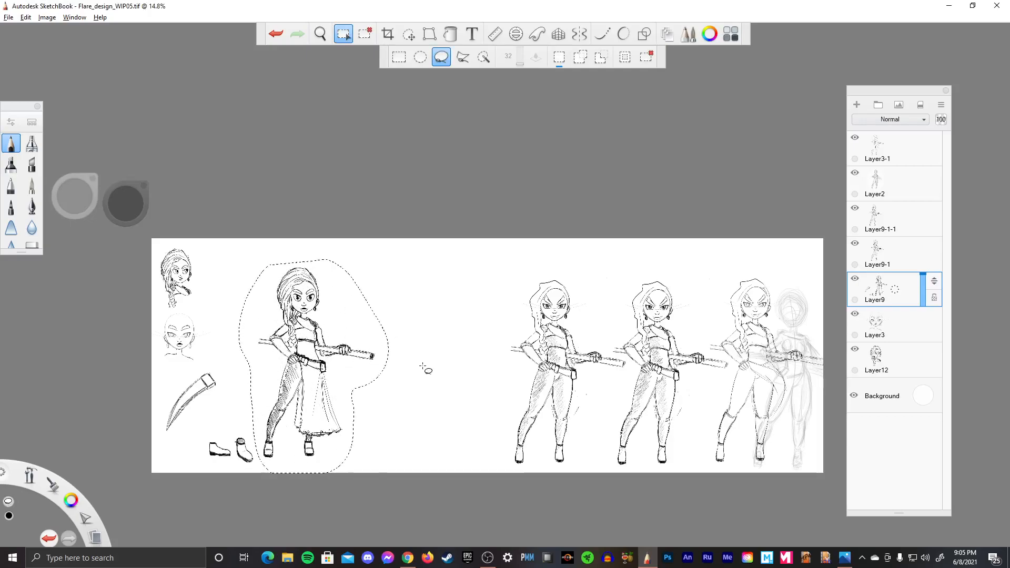
{"action": "key", "text": "b"}
{"action": "key", "text": "v"}
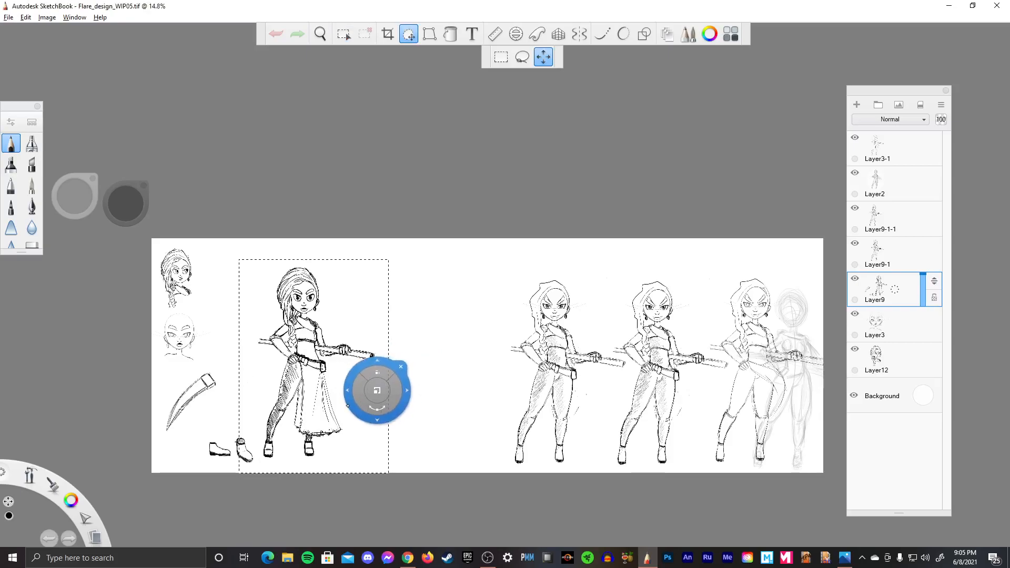
{"action": "key", "text": "ctrl+c"}
{"action": "key", "text": "ctrl+v"}
{"action": "left_click_drag", "start_coordinate": [346, 414], "coordinate": [495, 421]}
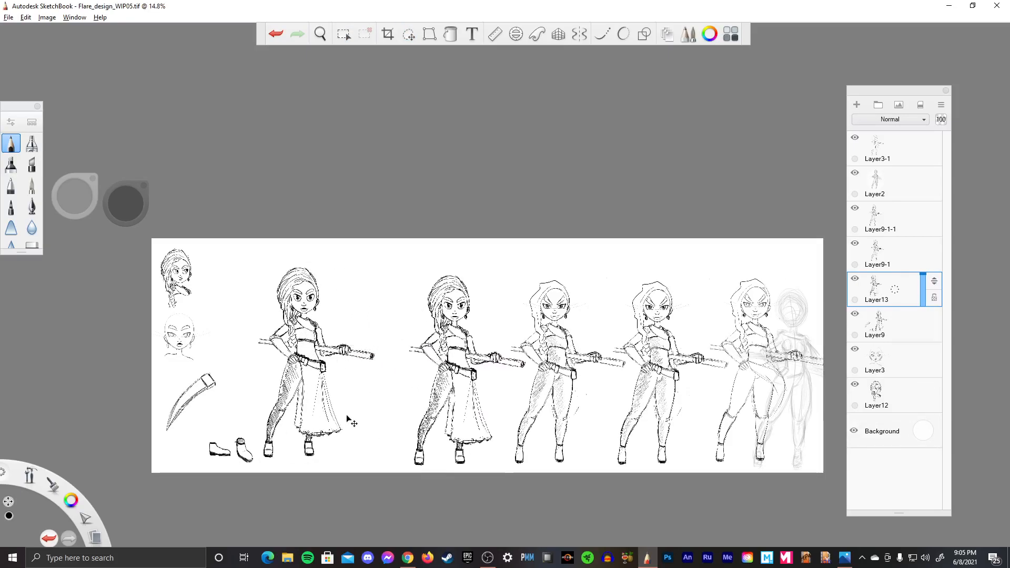
{"action": "left_click", "coordinate": [518, 405]}
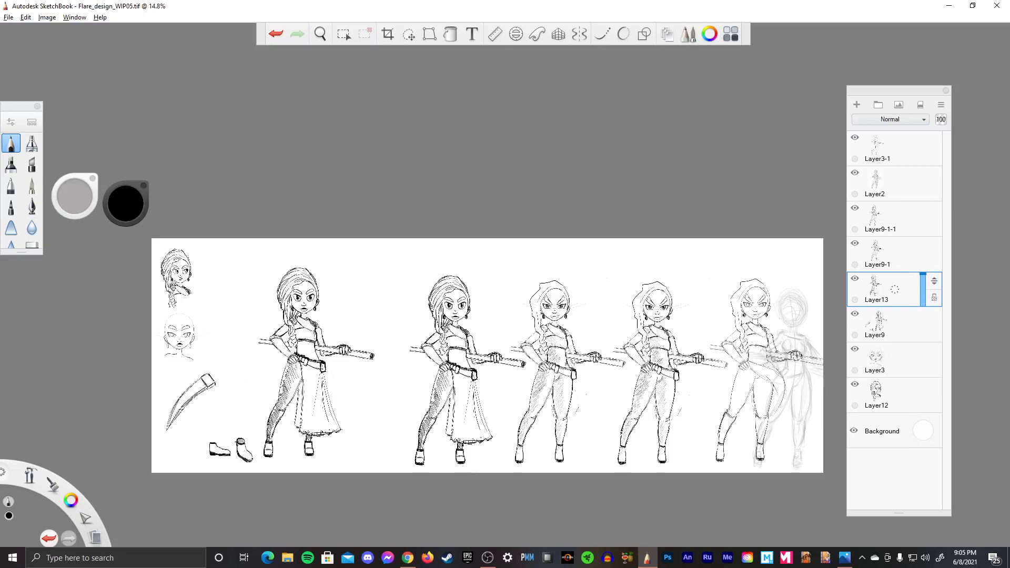
{"action": "key", "text": "alt+Tab"}
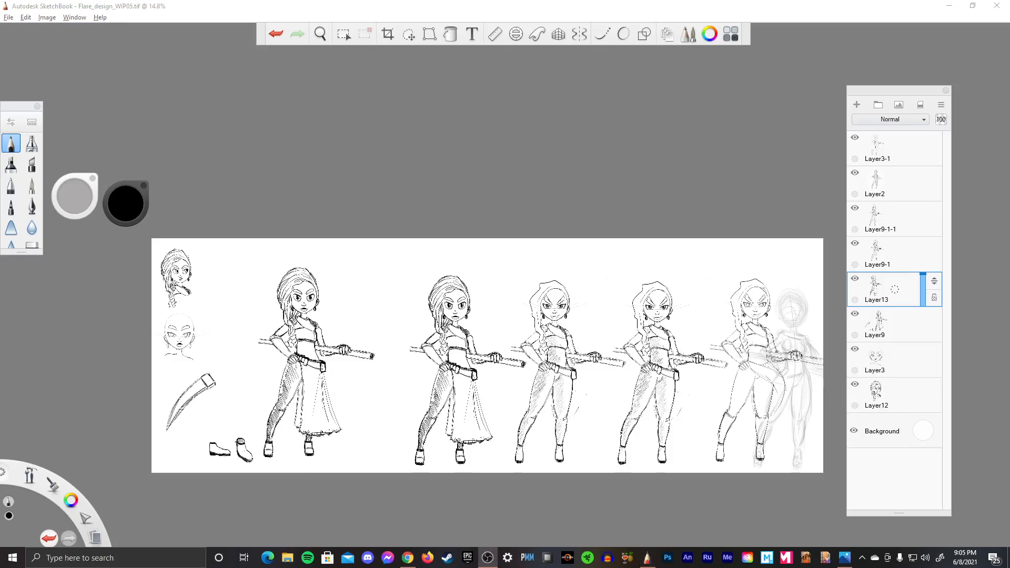
{"action": "left_click", "coordinate": [247, 19]}
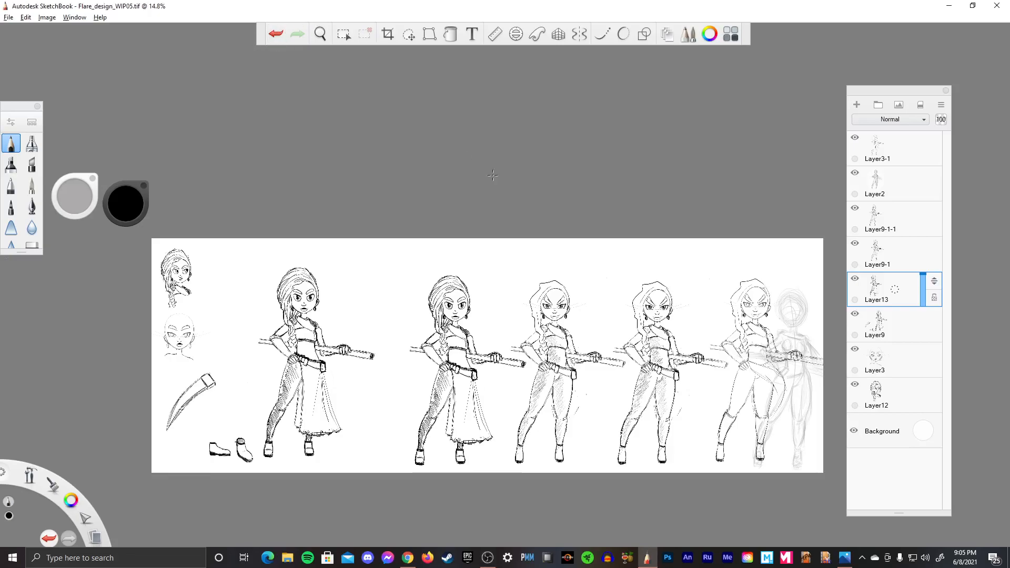
- Lasso the skirt and legs between the belt and boots of the leftmost full figure and delete them from Layer9
{"action": "key", "text": "space"}
{"action": "left_click_drag", "start_coordinate": [496, 293], "coordinate": [566, 357]}
{"action": "key", "text": "space"}
{"action": "left_click_drag", "start_coordinate": [524, 243], "coordinate": [604, 264]}
{"action": "key", "text": "space"}
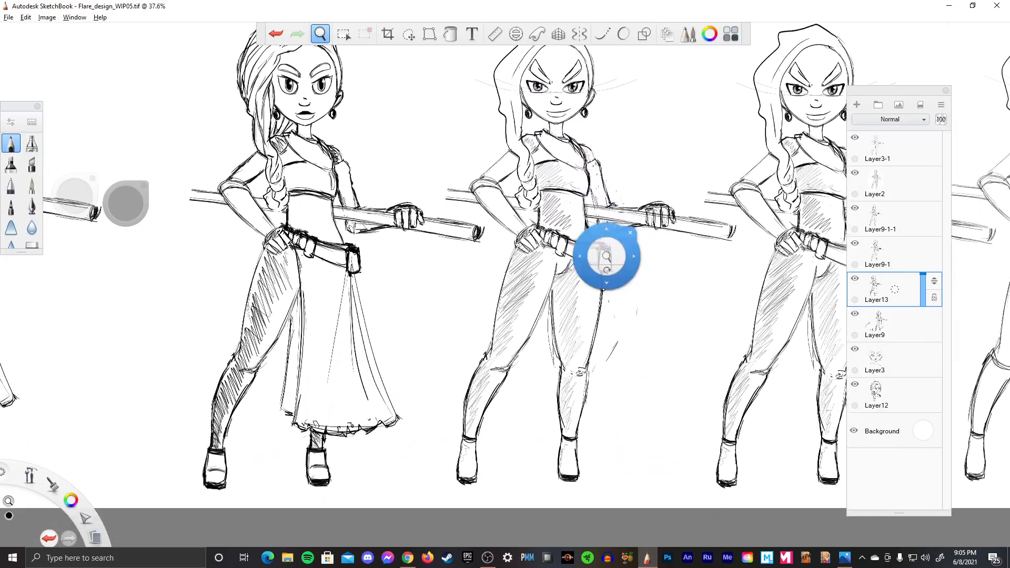
{"action": "left_click_drag", "start_coordinate": [606, 319], "coordinate": [546, 316]}
{"action": "key", "text": "space"}
{"action": "scroll", "coordinate": [546, 315], "scroll_direction": "right", "scroll_amount": 5}
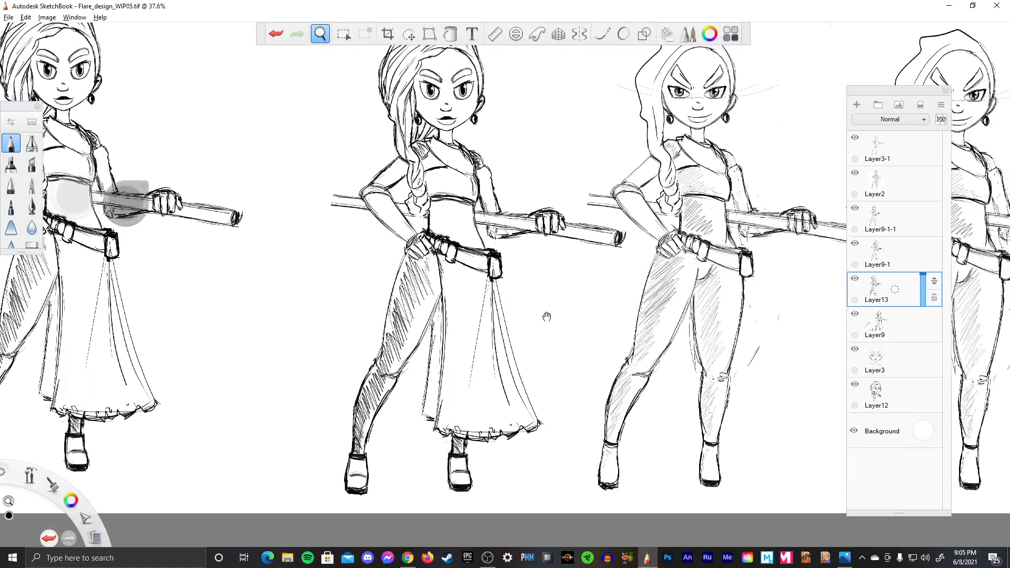
{"action": "scroll", "coordinate": [546, 316], "scroll_direction": "left", "scroll_amount": 6}
{"action": "key", "text": "space"}
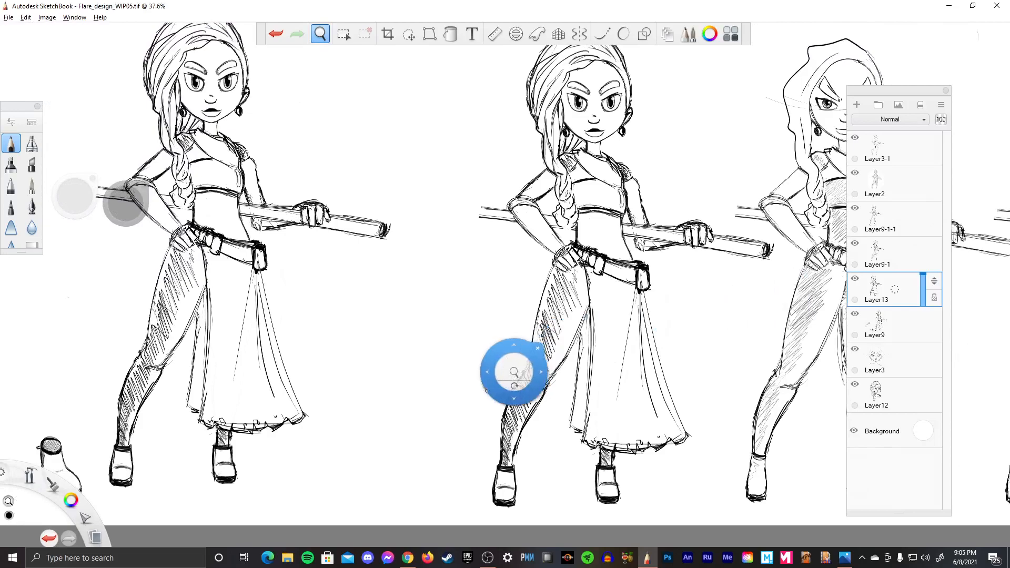
{"action": "key", "text": "m"}
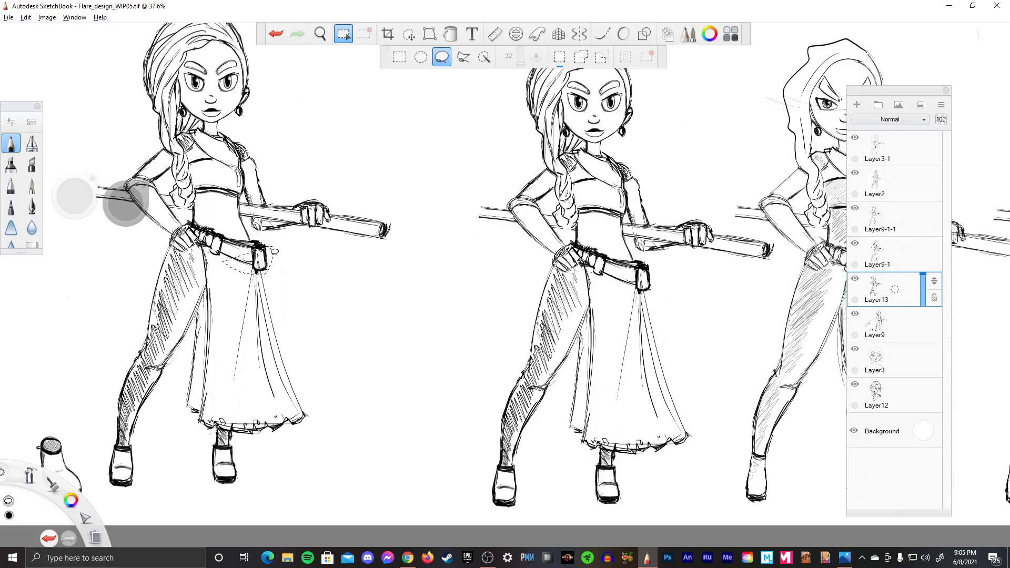
{"action": "left_click_drag", "start_coordinate": [223, 254], "coordinate": [209, 251]}
{"action": "mouse_move", "coordinate": [82, 379]}
{"action": "left_mouse_down"}
{"action": "mouse_move", "coordinate": [91, 416]}
{"action": "mouse_move", "coordinate": [118, 429]}
{"action": "left_mouse_up"}
{"action": "left_click_drag", "start_coordinate": [181, 420], "coordinate": [264, 438]}
{"action": "left_click_drag", "start_coordinate": [273, 251], "coordinate": [272, 249]}
{"action": "left_click", "coordinate": [888, 324]}
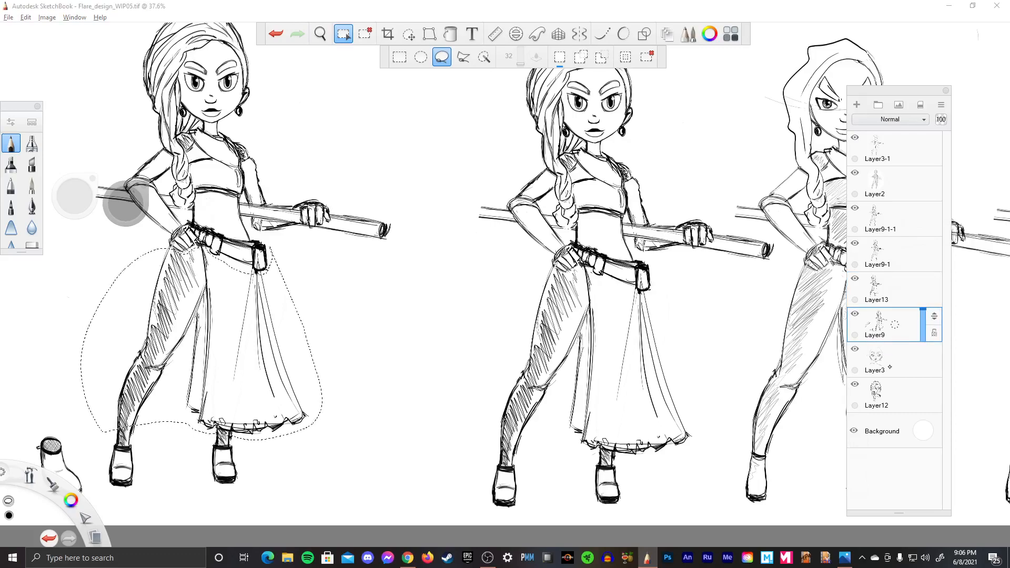
{"action": "key", "text": "Delete"}
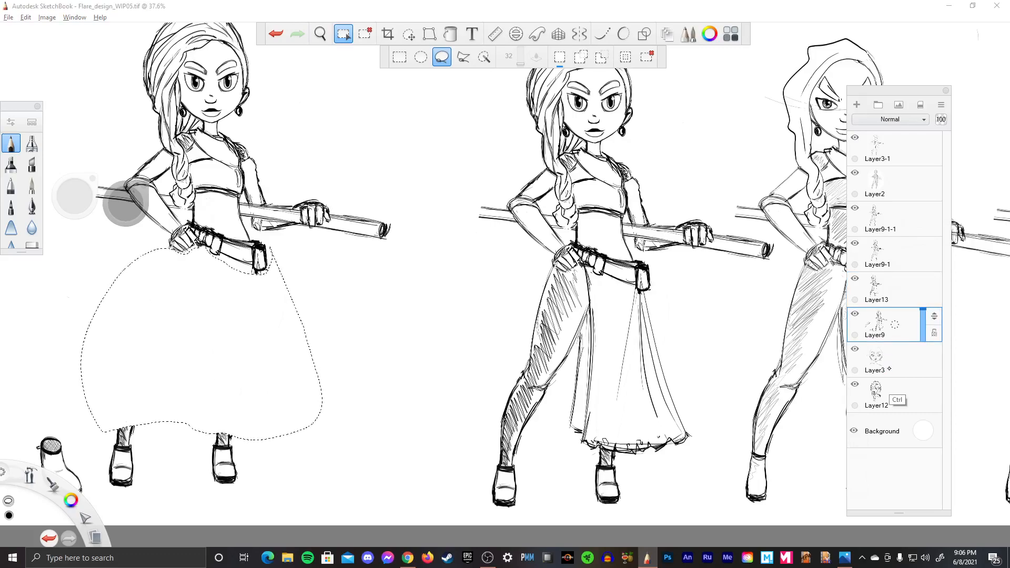
- Copy the trouser legs from the Layer9-1 figure with a lasso selection, paste them, and place the copy under the leftmost full figure's belt
{"action": "left_click", "coordinate": [773, 394]}
{"action": "left_click_drag", "start_coordinate": [773, 394], "coordinate": [591, 394]}
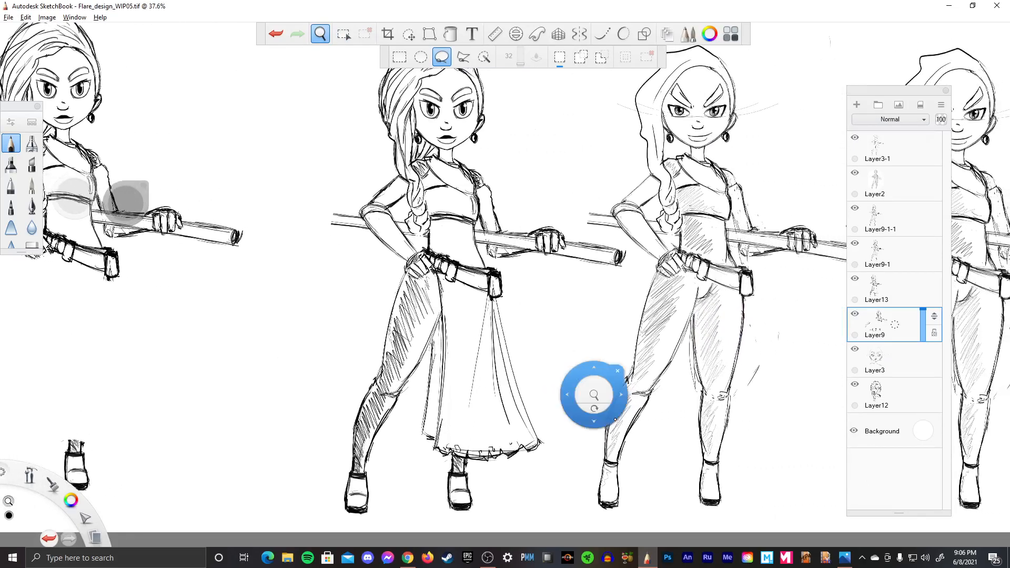
{"action": "left_click", "coordinate": [889, 252]}
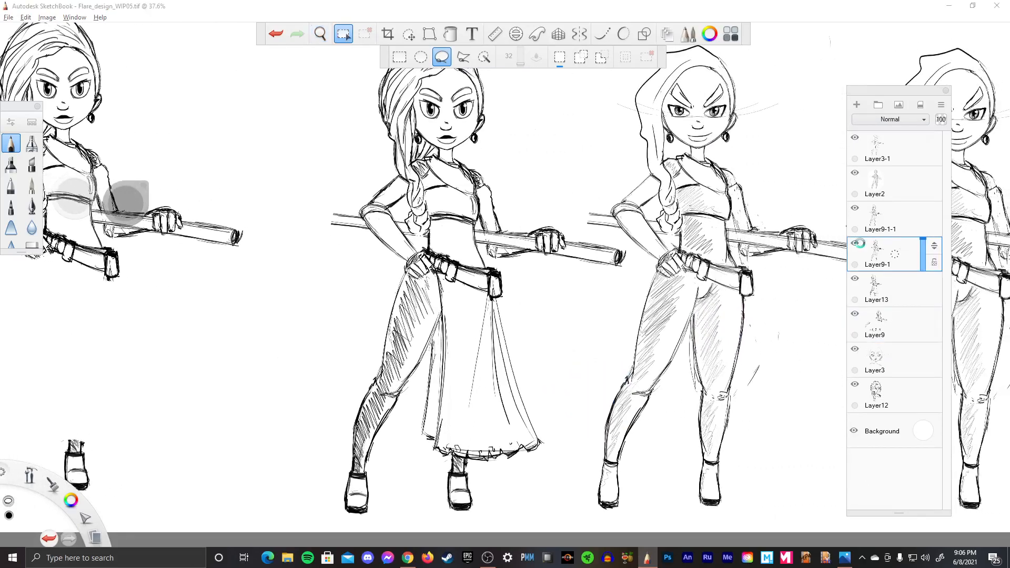
{"action": "key", "text": "b"}
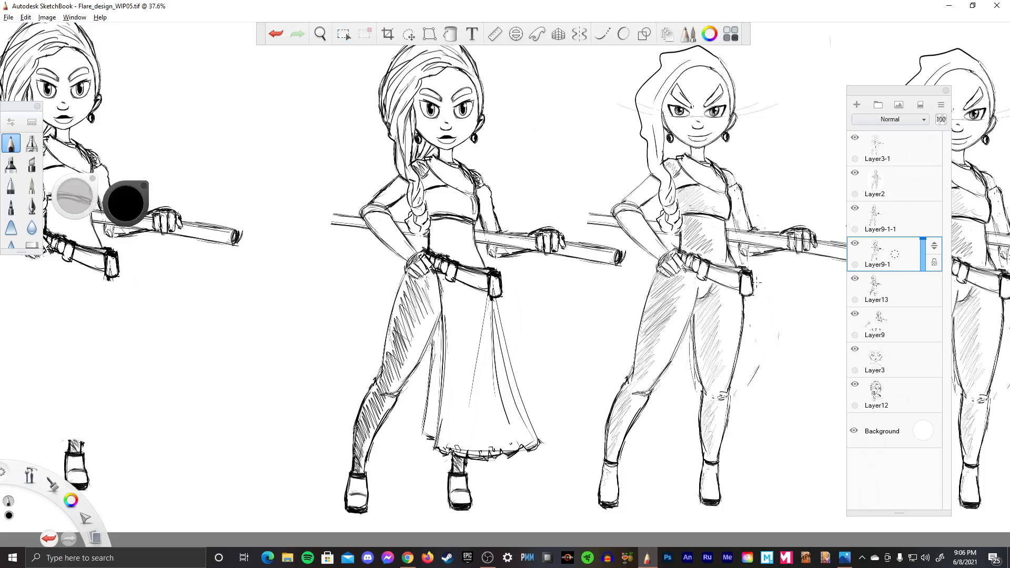
{"action": "key", "text": "m"}
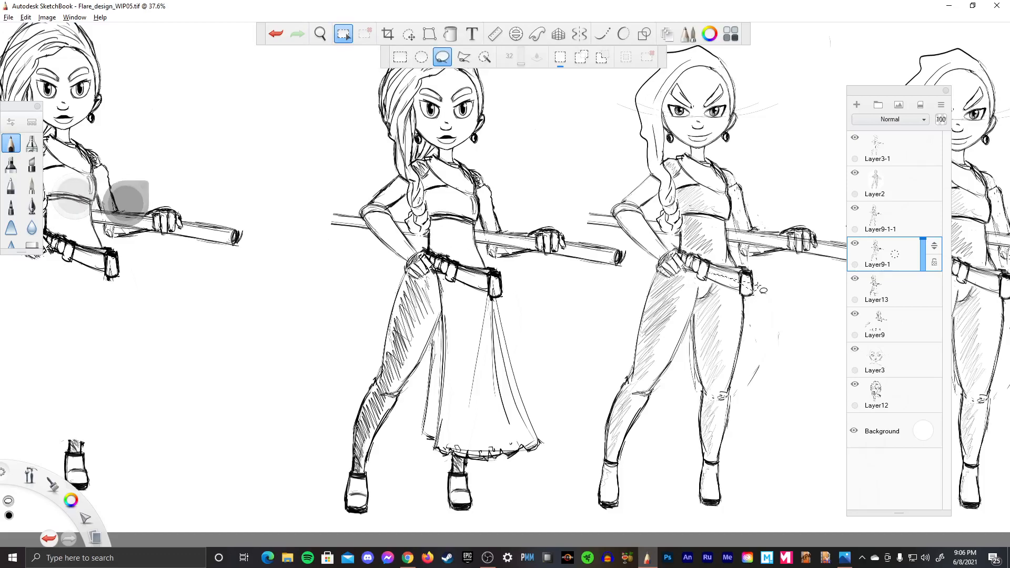
{"action": "left_click_drag", "start_coordinate": [709, 274], "coordinate": [654, 280]}
{"action": "mouse_move", "coordinate": [569, 436]}
{"action": "left_mouse_down"}
{"action": "mouse_move", "coordinate": [572, 485]}
{"action": "mouse_move", "coordinate": [600, 455]}
{"action": "mouse_move", "coordinate": [655, 451]}
{"action": "left_mouse_up"}
{"action": "key", "text": "v"}
{"action": "key", "text": "ctrl+c"}
{"action": "key", "text": "ctrl+v"}
{"action": "key", "text": "space"}
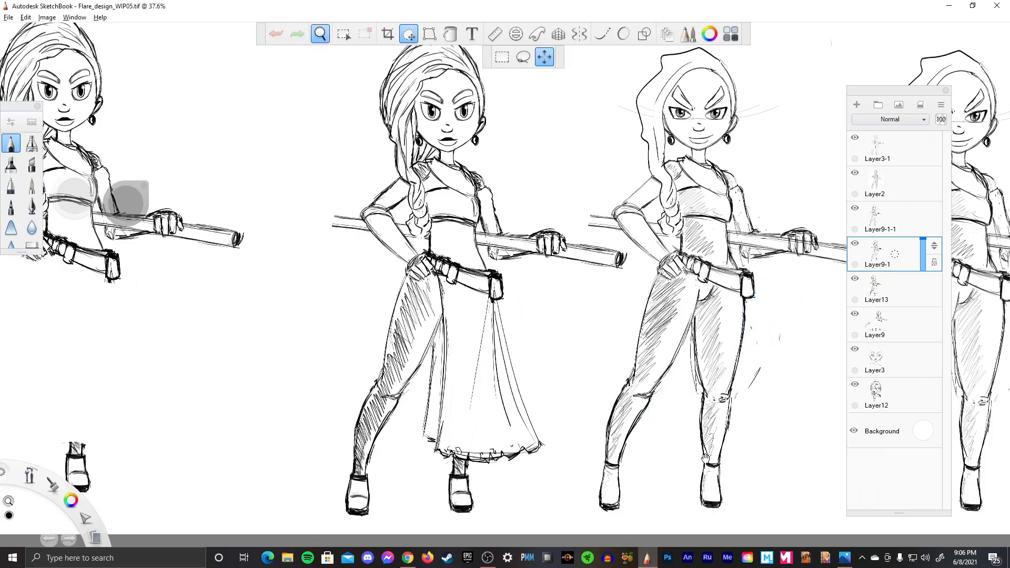
{"action": "left_click_drag", "start_coordinate": [695, 452], "coordinate": [833, 428]}
{"action": "left_click_drag", "start_coordinate": [765, 394], "coordinate": [174, 371]}
{"action": "key", "text": "space"}
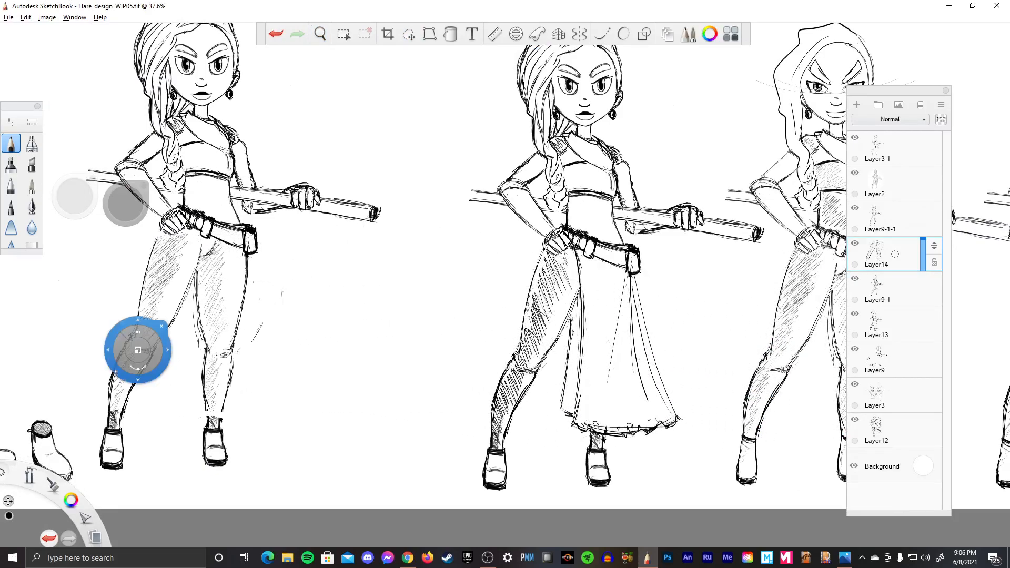
- Examine how the pasted trouser legs line up with the hand, belt and boots of the leftmost full figure
{"action": "left_click_drag", "start_coordinate": [372, 384], "coordinate": [444, 357]}
{"action": "left_click_drag", "start_coordinate": [597, 415], "coordinate": [610, 421]}
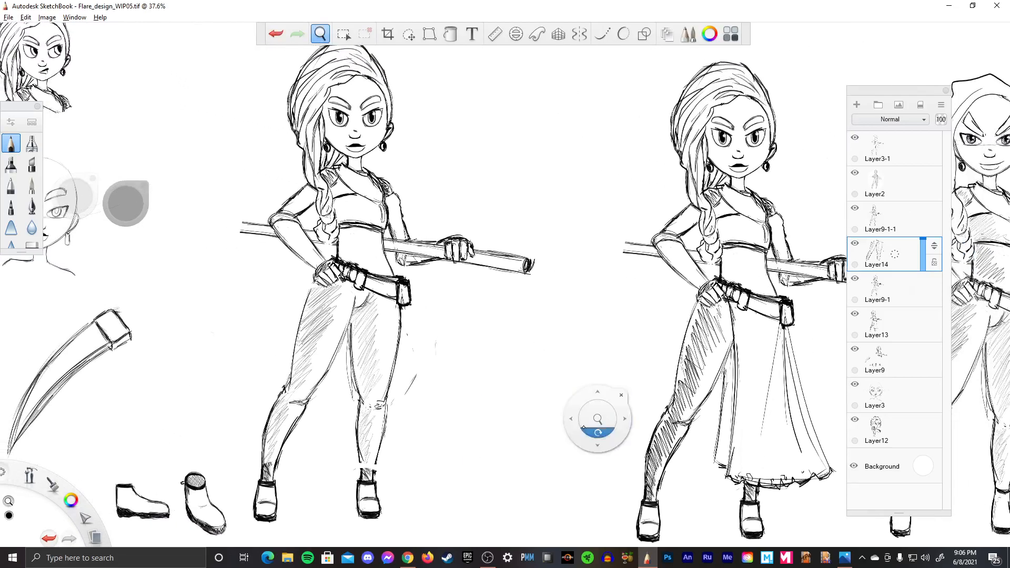
{"action": "key", "text": "space"}
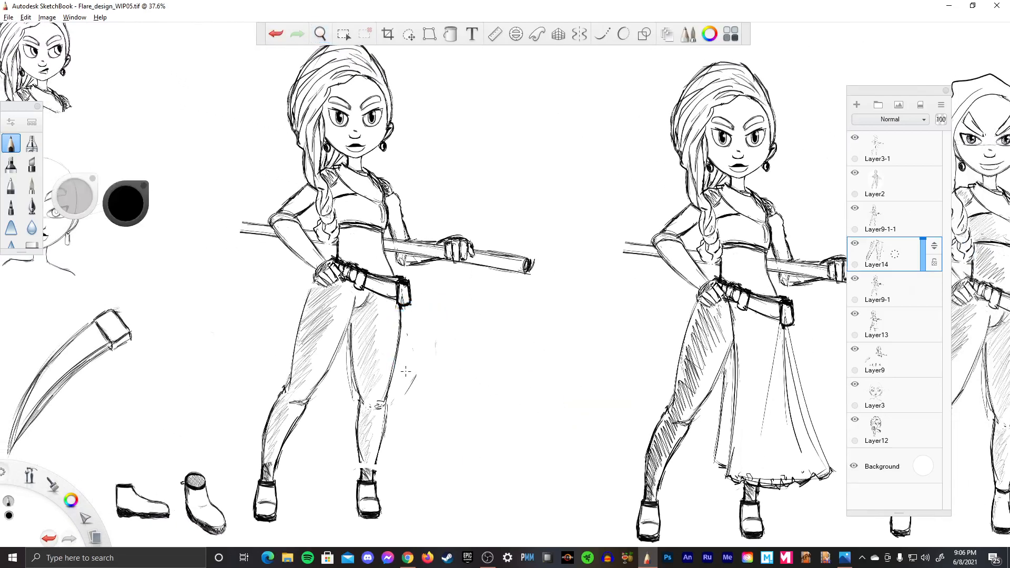
{"action": "key", "text": "space"}
{"action": "left_click_drag", "start_coordinate": [413, 390], "coordinate": [415, 386]}
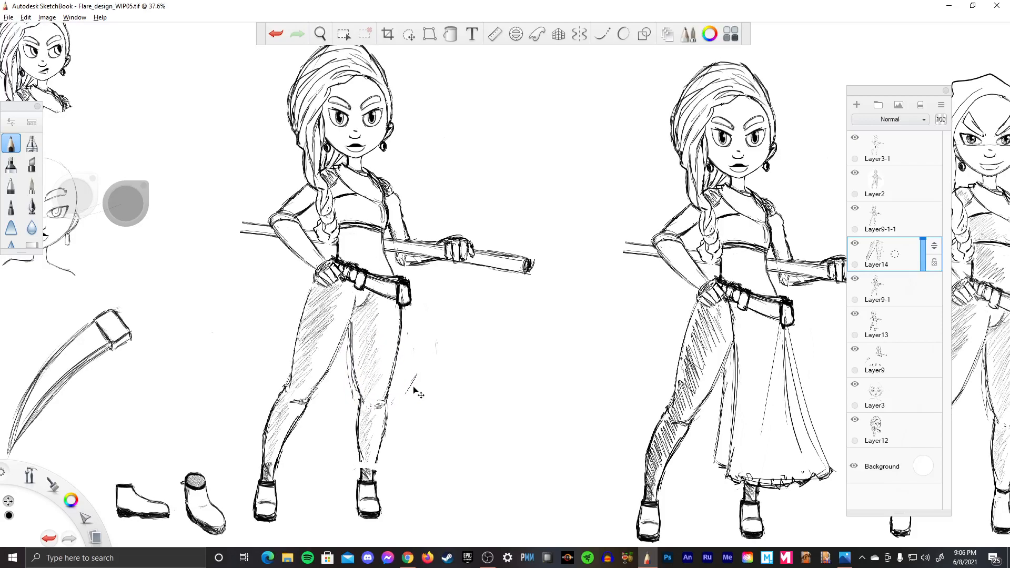
{"action": "key", "text": "Escape"}
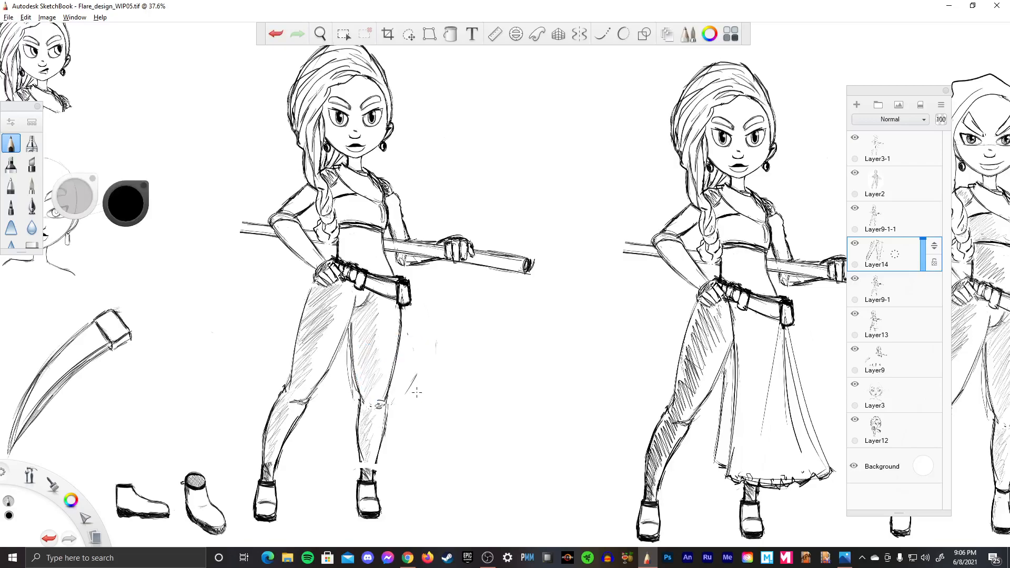
{"action": "key", "text": "z"}
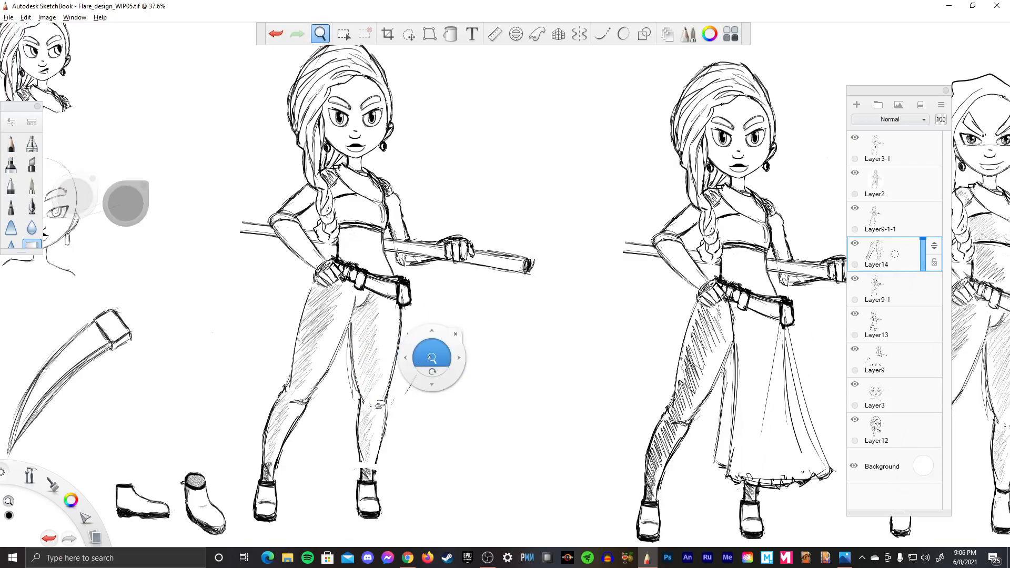
{"action": "scroll", "coordinate": [430, 358], "scroll_direction": "up", "scroll_amount": 2}
{"action": "left_click_drag", "start_coordinate": [431, 359], "coordinate": [445, 451]}
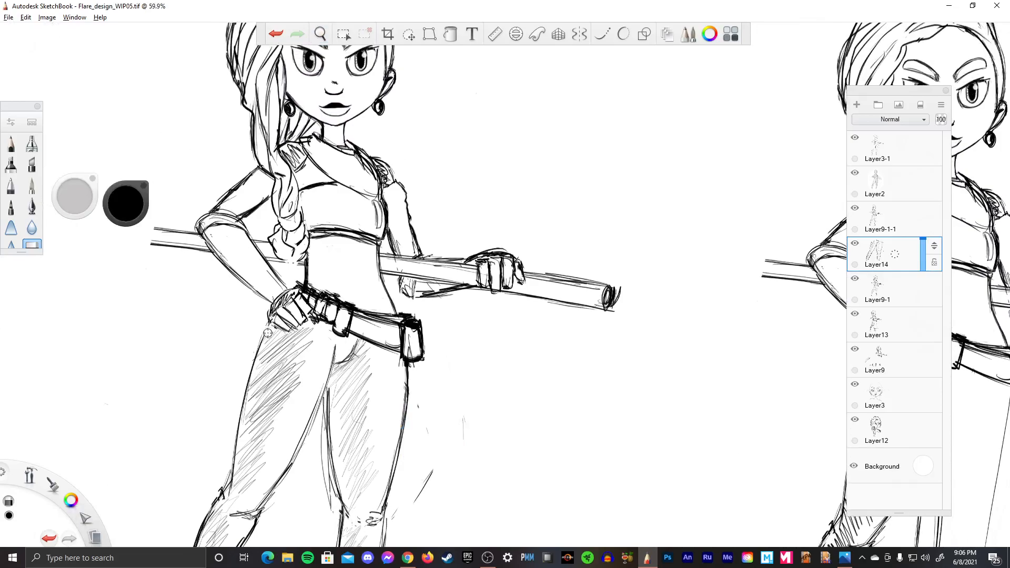
{"action": "key", "text": "e"}
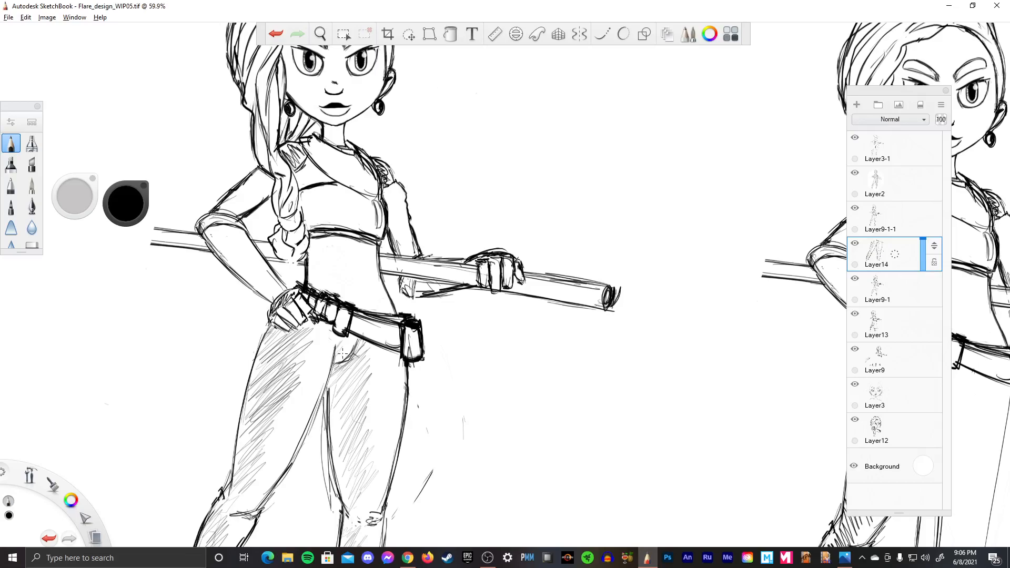
- Erase the leftover shaded ankle strokes above both boots of the leftmost full figure on Layer9
{"action": "left_click_drag", "start_coordinate": [368, 520], "coordinate": [369, 253]}
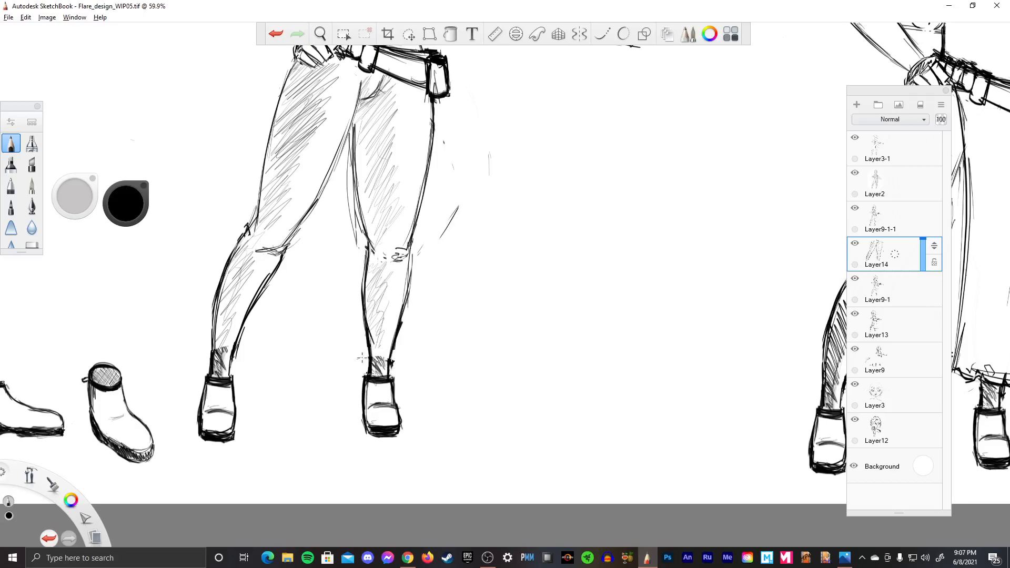
{"action": "key", "text": "e"}
{"action": "left_click", "coordinate": [889, 329]}
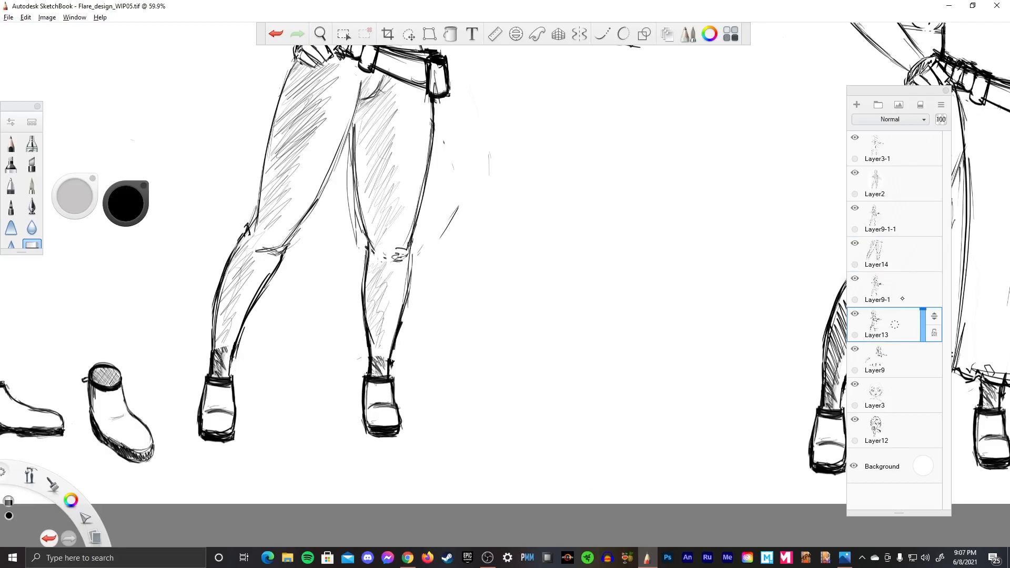
{"action": "left_click", "coordinate": [892, 349]}
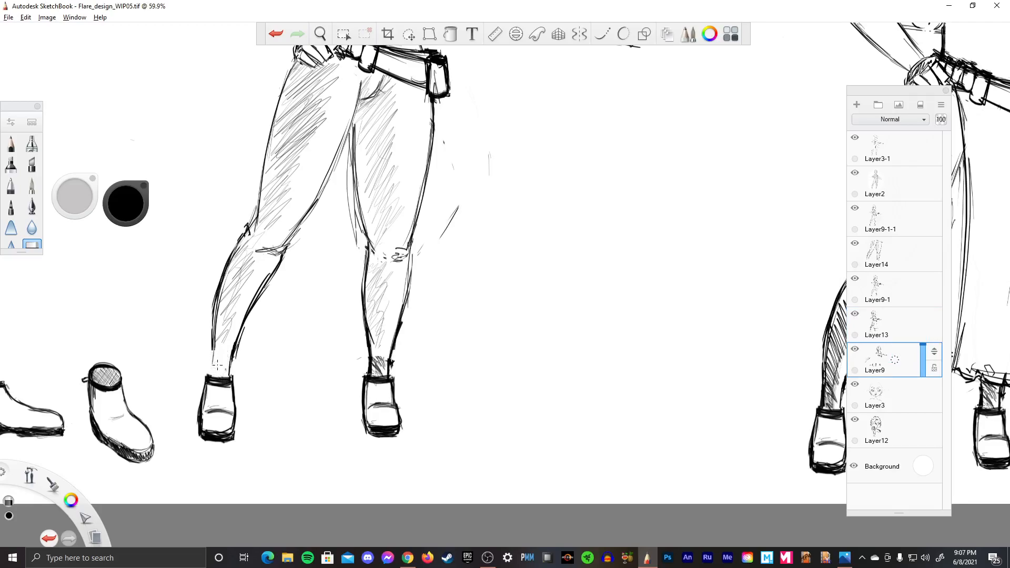
{"action": "left_click_drag", "start_coordinate": [217, 364], "coordinate": [217, 364]}
{"action": "mouse_move", "coordinate": [367, 357]}
{"action": "left_mouse_down"}
{"action": "mouse_move", "coordinate": [382, 363]}
{"action": "mouse_move", "coordinate": [366, 359]}
{"action": "mouse_move", "coordinate": [376, 374]}
{"action": "mouse_move", "coordinate": [367, 359]}
{"action": "left_mouse_up"}
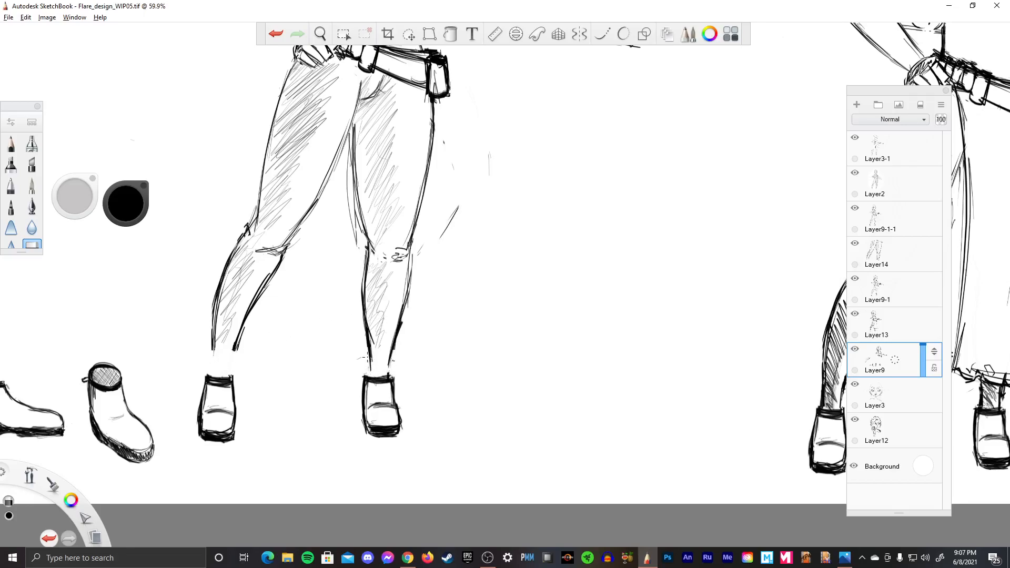
- Draw the ankle outlines on Layer14 to connect both trouser legs to the boots, erasing stray strokes at the second ankle
{"action": "left_click", "coordinate": [878, 268]}
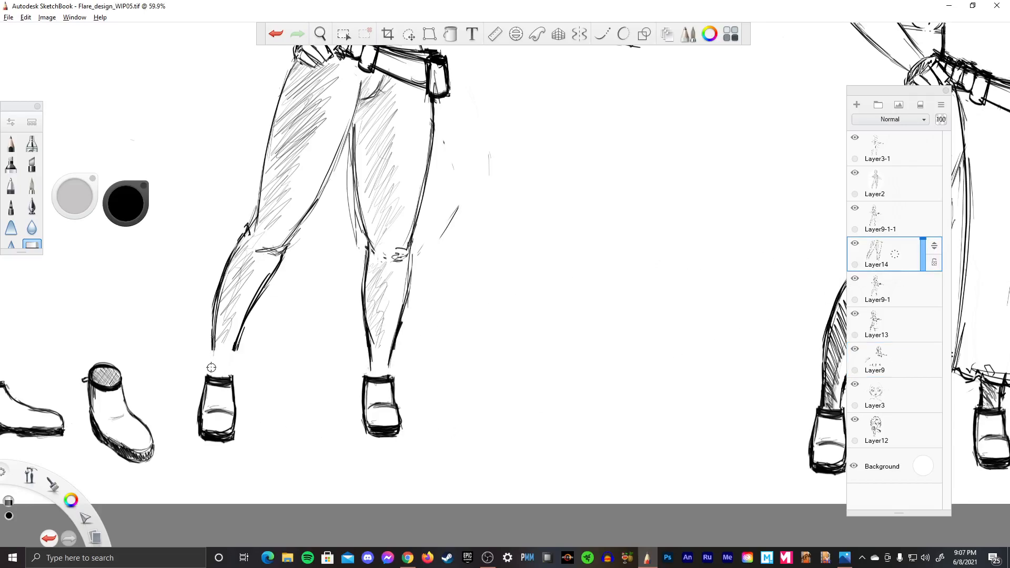
{"action": "key", "text": "e"}
{"action": "mouse_move", "coordinate": [209, 374]}
{"action": "left_mouse_down"}
{"action": "mouse_move", "coordinate": [211, 348]}
{"action": "mouse_move", "coordinate": [209, 374]}
{"action": "mouse_move", "coordinate": [211, 351]}
{"action": "mouse_move", "coordinate": [233, 351]}
{"action": "mouse_move", "coordinate": [232, 375]}
{"action": "left_mouse_up"}
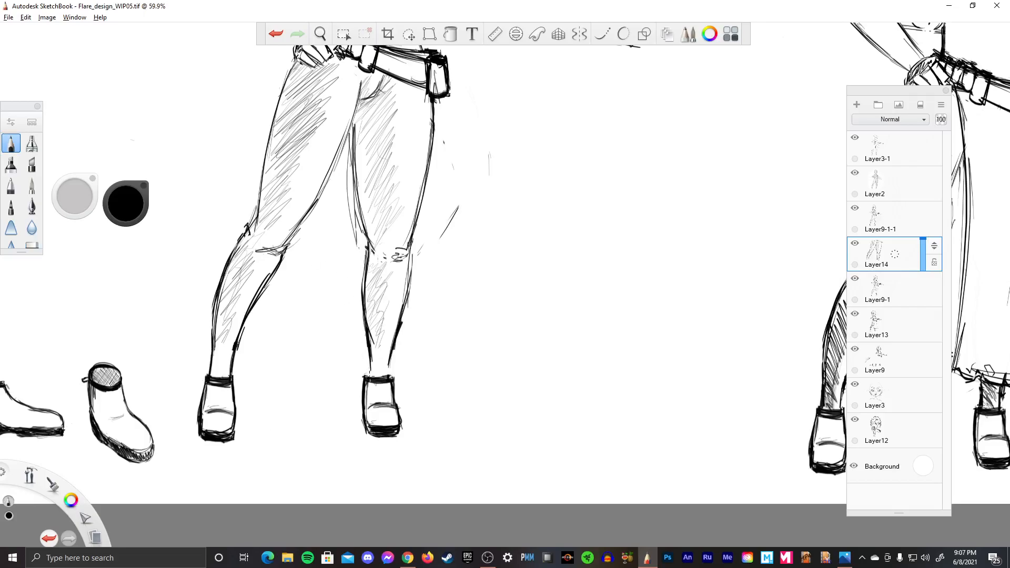
{"action": "mouse_move", "coordinate": [371, 362]}
{"action": "left_mouse_down"}
{"action": "mouse_move", "coordinate": [370, 377]}
{"action": "mouse_move", "coordinate": [393, 348]}
{"action": "left_mouse_up"}
{"action": "left_click_drag", "start_coordinate": [392, 348], "coordinate": [389, 378]}
{"action": "key", "text": "e"}
{"action": "mouse_move", "coordinate": [378, 373]}
{"action": "left_mouse_down"}
{"action": "mouse_move", "coordinate": [392, 368]}
{"action": "mouse_move", "coordinate": [400, 328]}
{"action": "mouse_move", "coordinate": [388, 351]}
{"action": "left_mouse_up"}
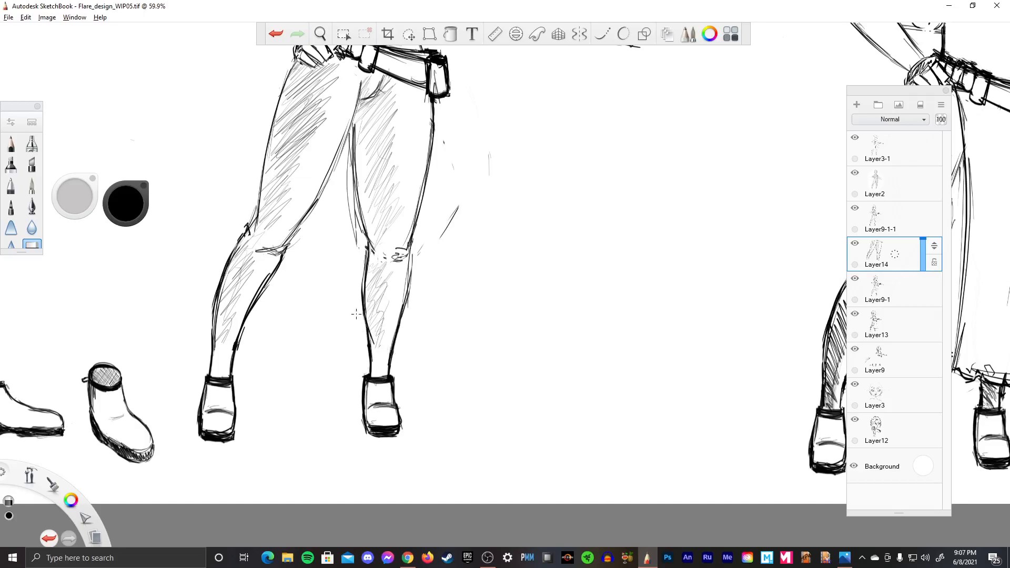
{"action": "key", "text": "e"}
- Erase the foot part of the leftmost full figure's second boot on Layer9, keeping its cuff
{"action": "key", "text": "space"}
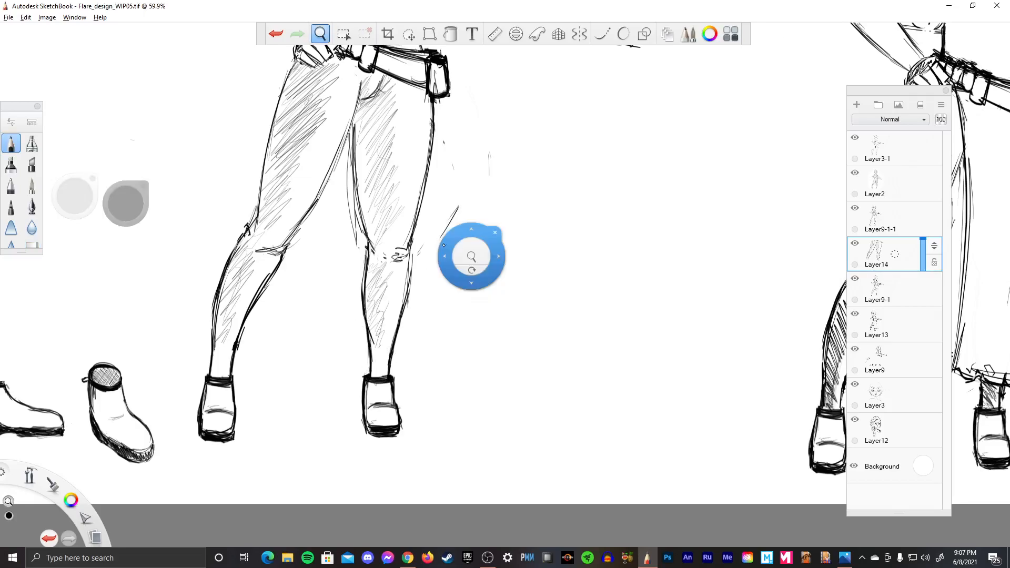
{"action": "left_click_drag", "start_coordinate": [470, 258], "coordinate": [461, 424]}
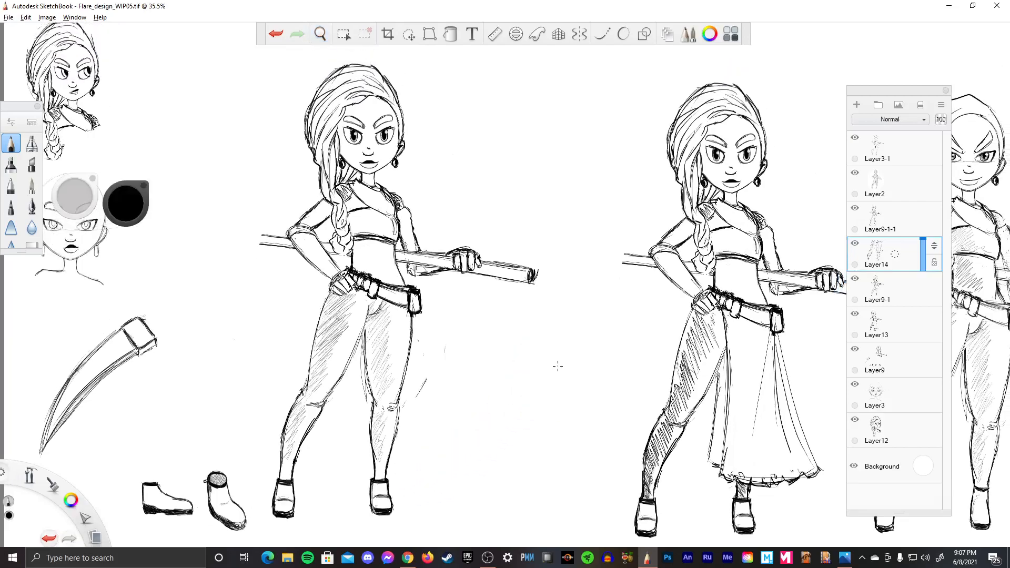
{"action": "key", "text": "space"}
{"action": "mouse_move", "coordinate": [540, 334]}
{"action": "left_mouse_down"}
{"action": "mouse_move", "coordinate": [547, 327]}
{"action": "mouse_move", "coordinate": [509, 412]}
{"action": "mouse_move", "coordinate": [483, 435]}
{"action": "left_mouse_up"}
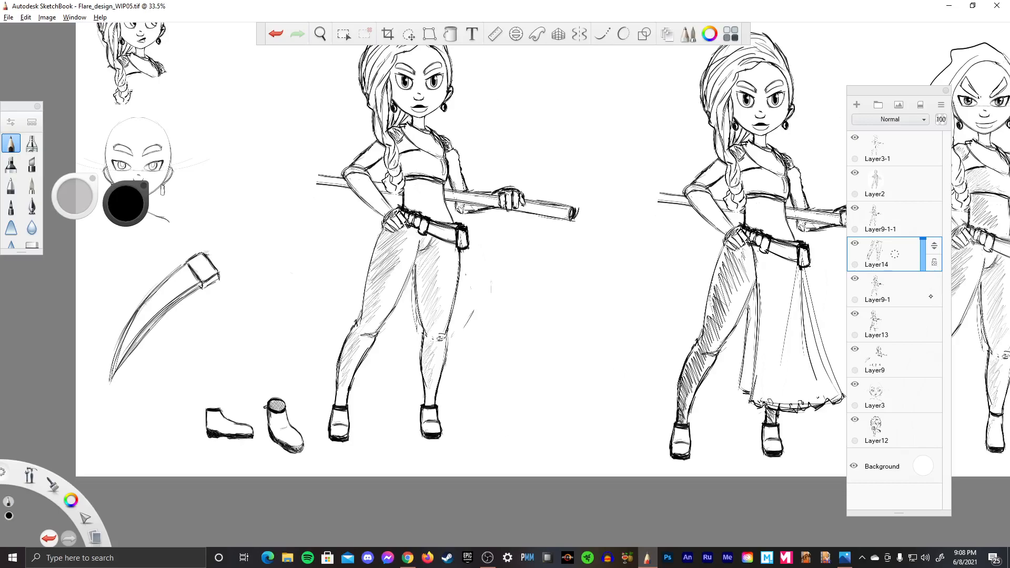
{"action": "left_click", "coordinate": [904, 256]}
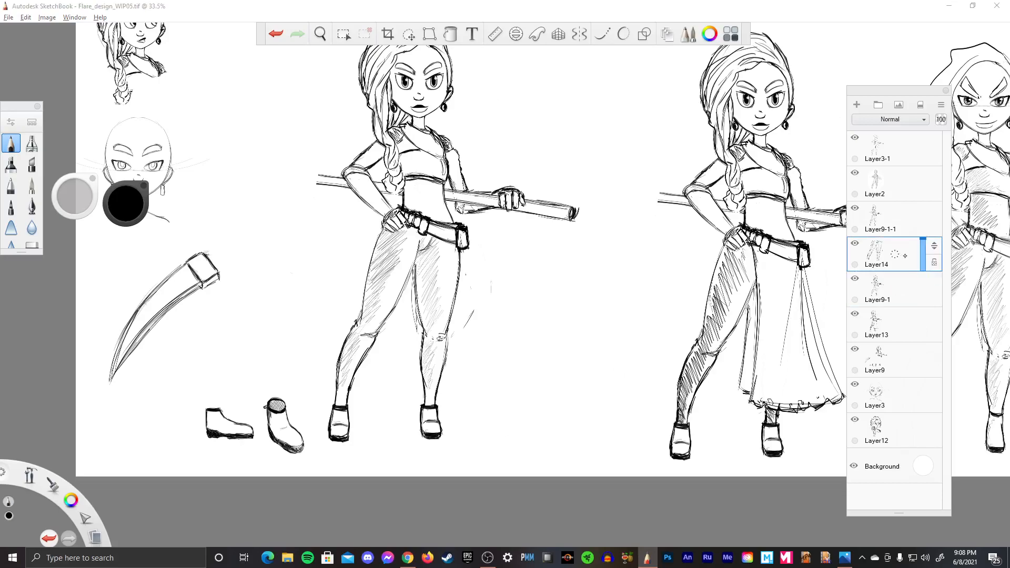
{"action": "left_click", "coordinate": [899, 221]}
{"action": "key", "text": "e"}
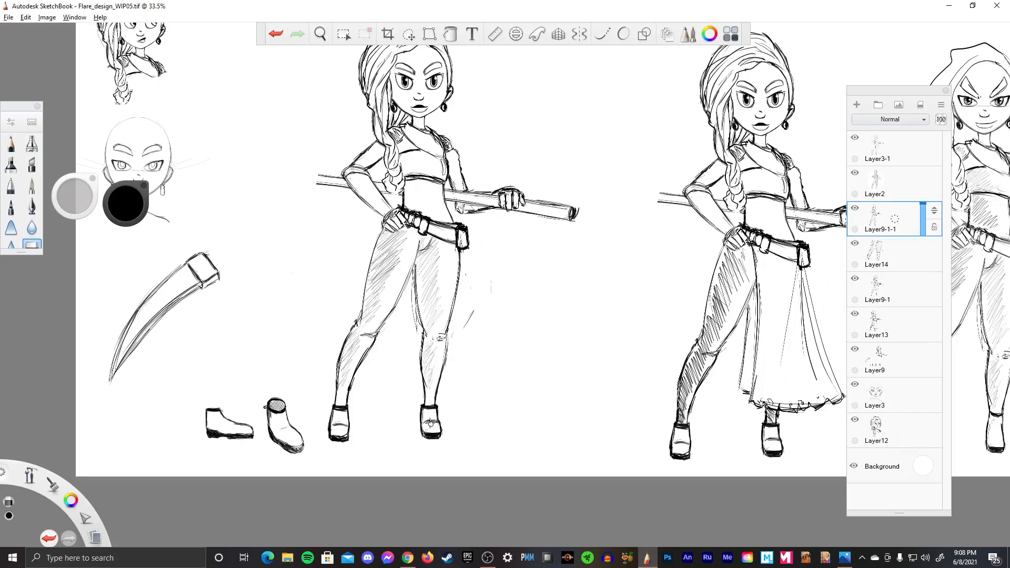
{"action": "left_click", "coordinate": [931, 255]}
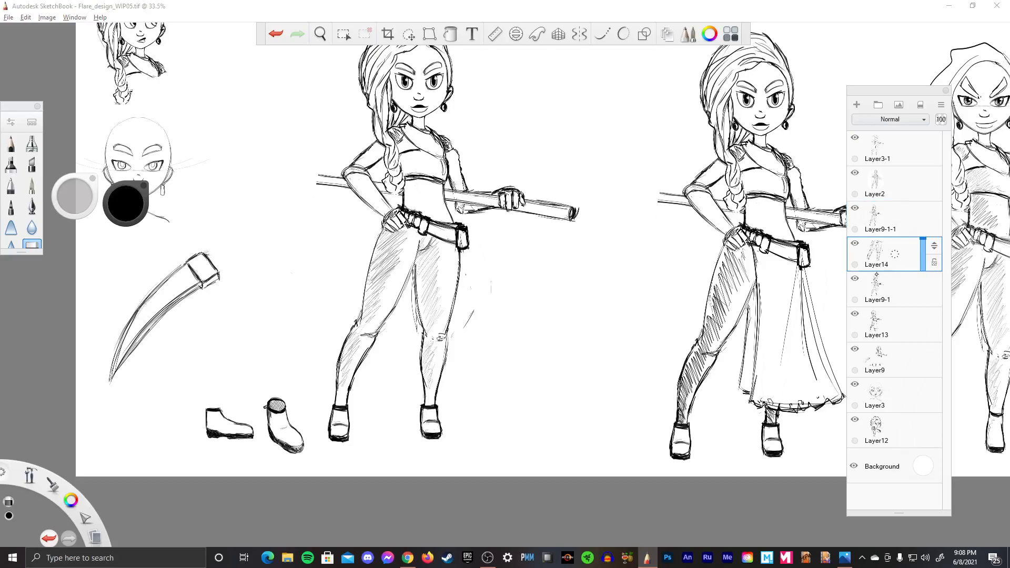
{"action": "left_click", "coordinate": [907, 328]}
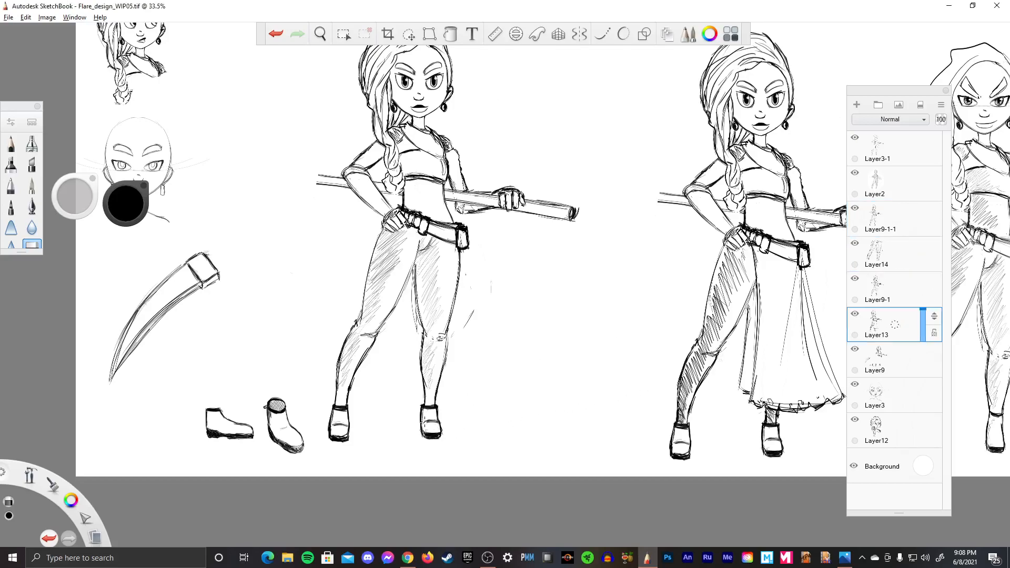
{"action": "left_click", "coordinate": [889, 361]}
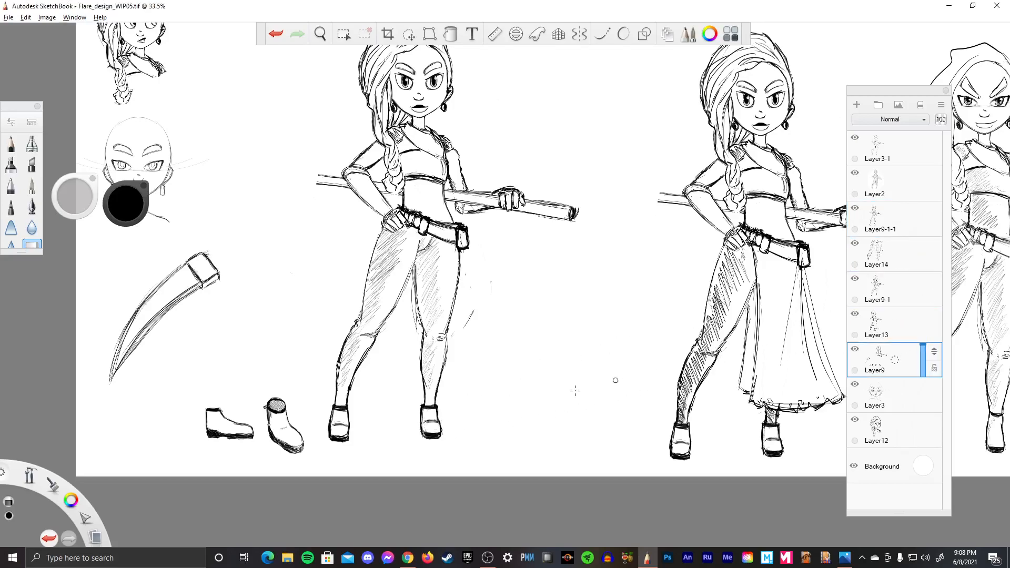
{"action": "mouse_move", "coordinate": [420, 427]}
{"action": "left_mouse_down"}
{"action": "mouse_move", "coordinate": [436, 434]}
{"action": "mouse_move", "coordinate": [419, 428]}
{"action": "left_mouse_up"}
- Redraw the second boot of the leftmost full figure on Layer9 with its toe pointing outward, and clean up the instep
{"action": "scroll", "coordinate": [470, 362], "scroll_direction": "up", "scroll_amount": 2}
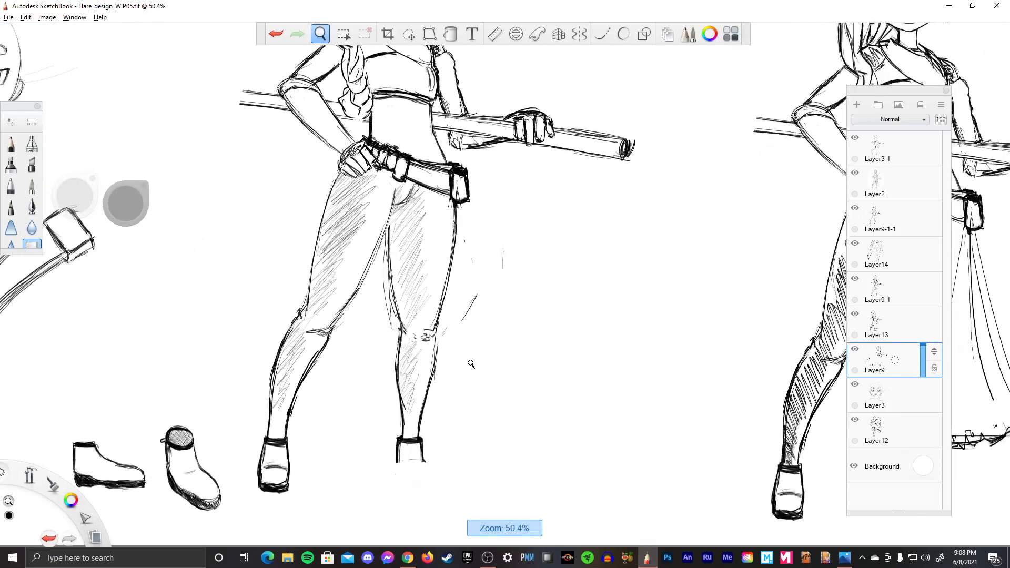
{"action": "key", "text": "e"}
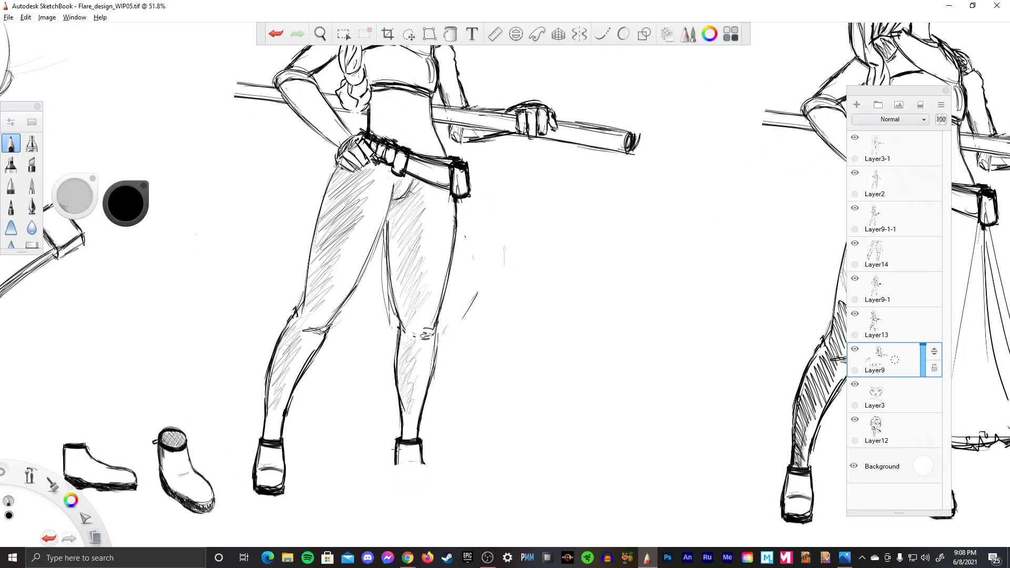
{"action": "mouse_move", "coordinate": [395, 455]}
{"action": "left_mouse_down"}
{"action": "mouse_move", "coordinate": [394, 477]}
{"action": "mouse_move", "coordinate": [416, 485]}
{"action": "mouse_move", "coordinate": [404, 487]}
{"action": "mouse_move", "coordinate": [436, 487]}
{"action": "mouse_move", "coordinate": [442, 476]}
{"action": "mouse_move", "coordinate": [424, 468]}
{"action": "mouse_move", "coordinate": [404, 471]}
{"action": "mouse_move", "coordinate": [437, 473]}
{"action": "mouse_move", "coordinate": [442, 487]}
{"action": "mouse_move", "coordinate": [394, 486]}
{"action": "mouse_move", "coordinate": [440, 491]}
{"action": "mouse_move", "coordinate": [438, 476]}
{"action": "mouse_move", "coordinate": [441, 488]}
{"action": "left_mouse_up"}
{"action": "key", "text": "e"}
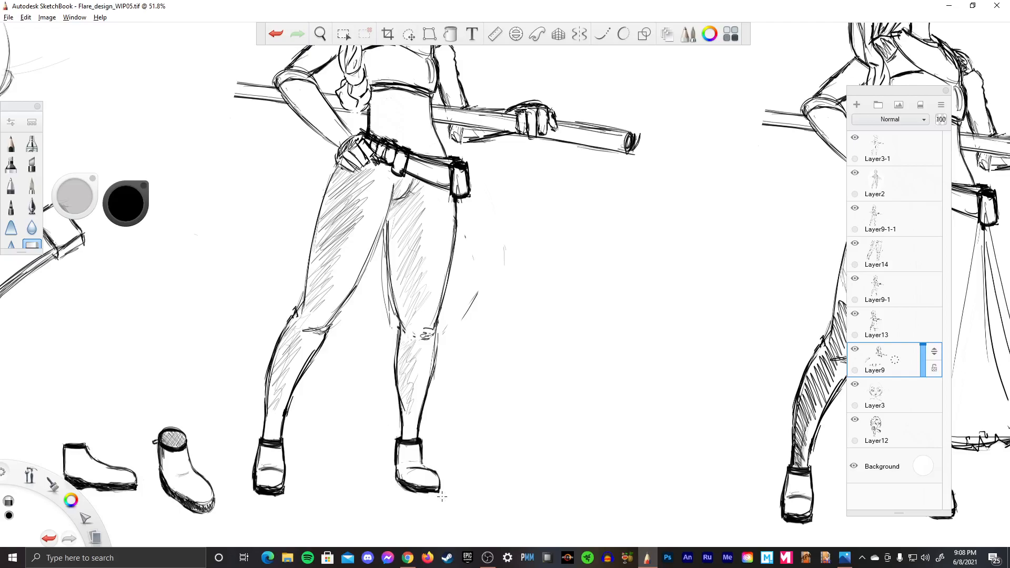
{"action": "key", "text": "e"}
{"action": "left_click_drag", "start_coordinate": [431, 472], "coordinate": [417, 469]}
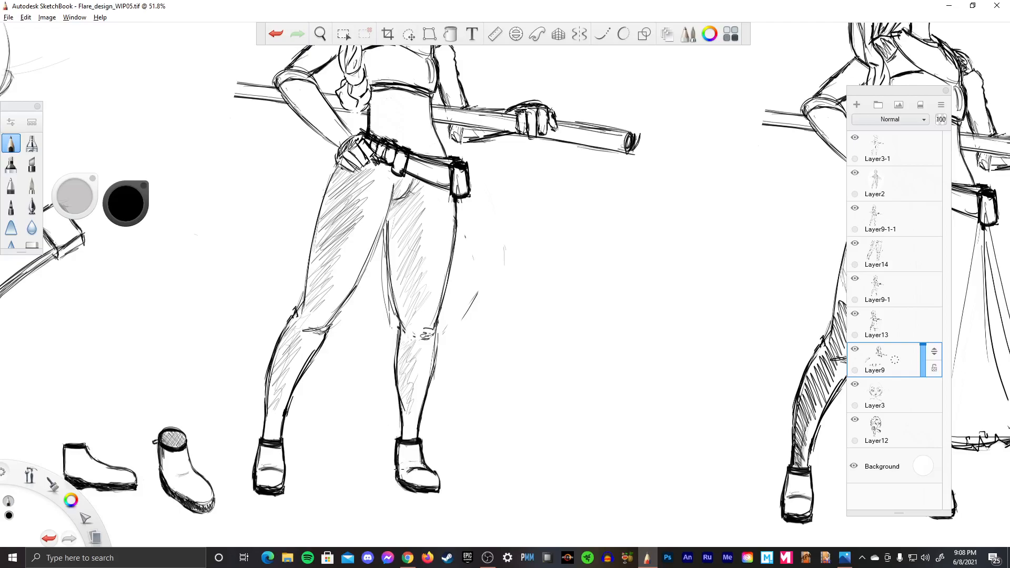
- Darken the heel and sole lines of the redrawn boot and tidy its back edge
{"action": "left_click_drag", "start_coordinate": [397, 449], "coordinate": [397, 462]}
{"action": "left_click_drag", "start_coordinate": [398, 473], "coordinate": [398, 481]}
{"action": "key", "text": "e"}
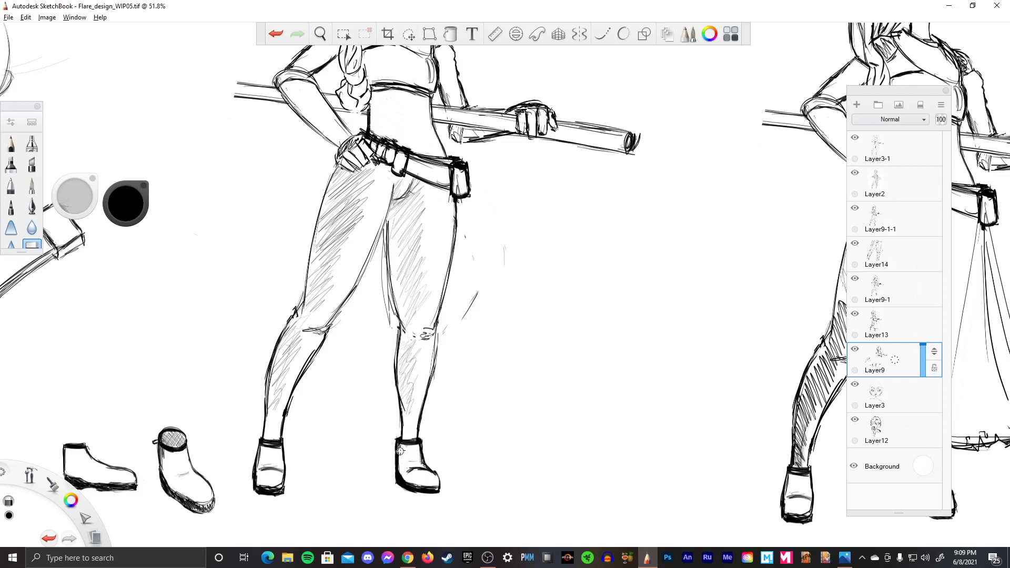
{"action": "left_click_drag", "start_coordinate": [398, 448], "coordinate": [397, 471]}
{"action": "key", "text": "e"}
{"action": "key", "text": "ctrl+z"}
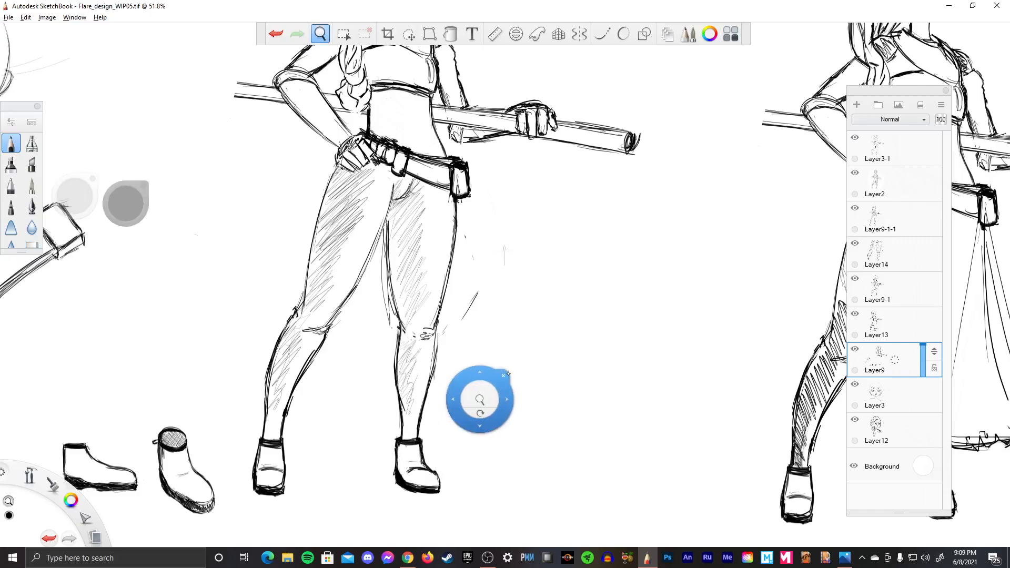
- Erase the stray diagonal stroke beside the second trouser leg of the leftmost full figure on Layer14
{"action": "scroll", "coordinate": [480, 400], "scroll_direction": "down", "scroll_amount": 5}
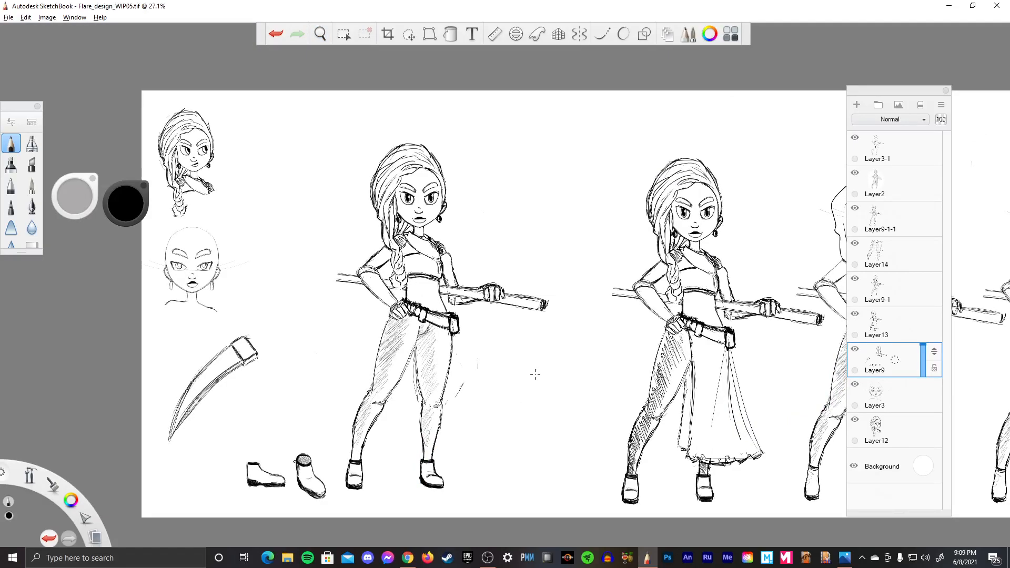
{"action": "key", "text": "e"}
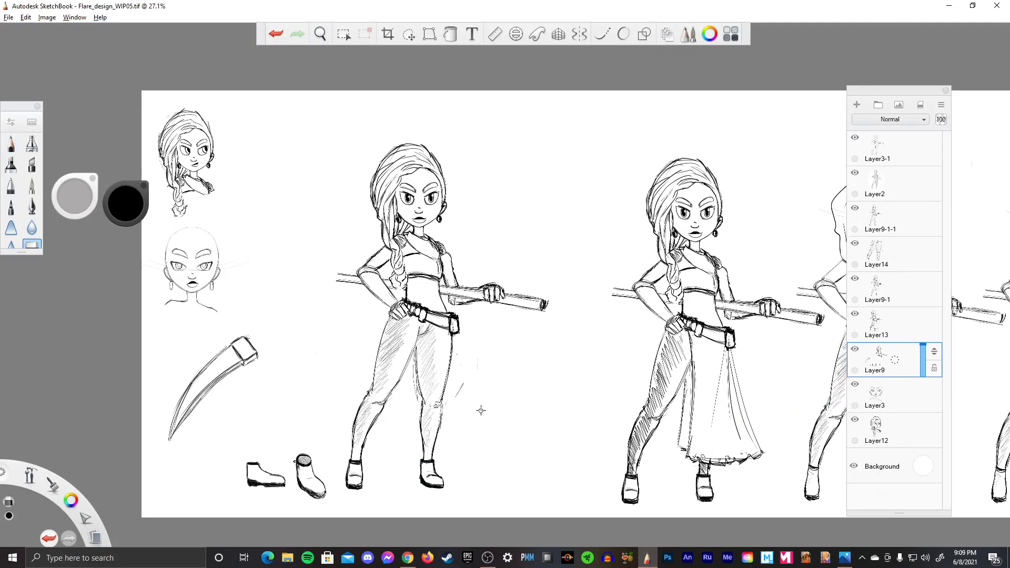
{"action": "key", "text": "e"}
{"action": "key", "text": "e"}
{"action": "left_click", "coordinate": [894, 254]}
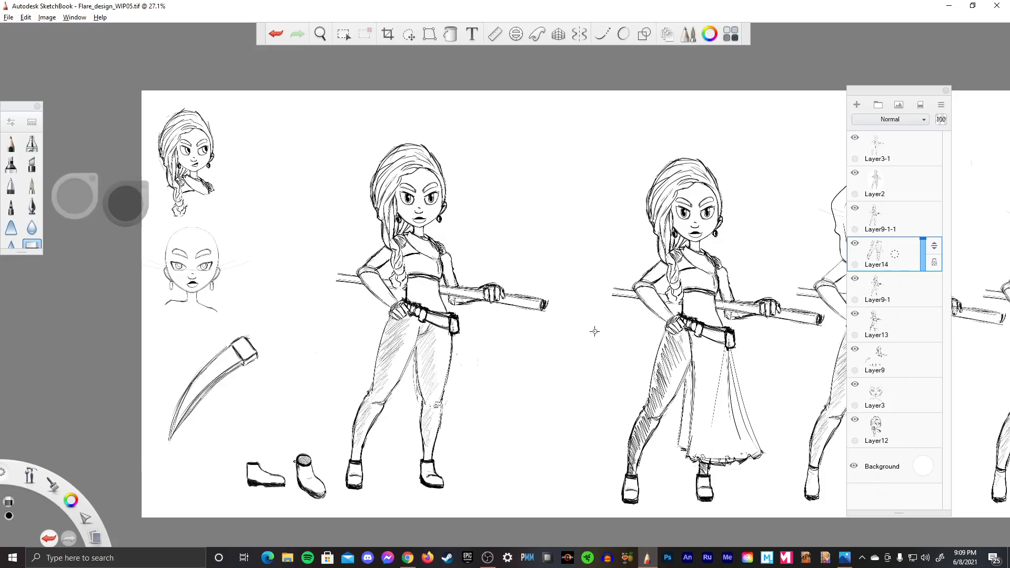
- Identify the skirted figure's layer by toggling visibility, and move that figure on Layer13 closer to the leftmost trousered figure
{"action": "key", "text": "space"}
{"action": "left_click_drag", "start_coordinate": [644, 329], "coordinate": [734, 311]}
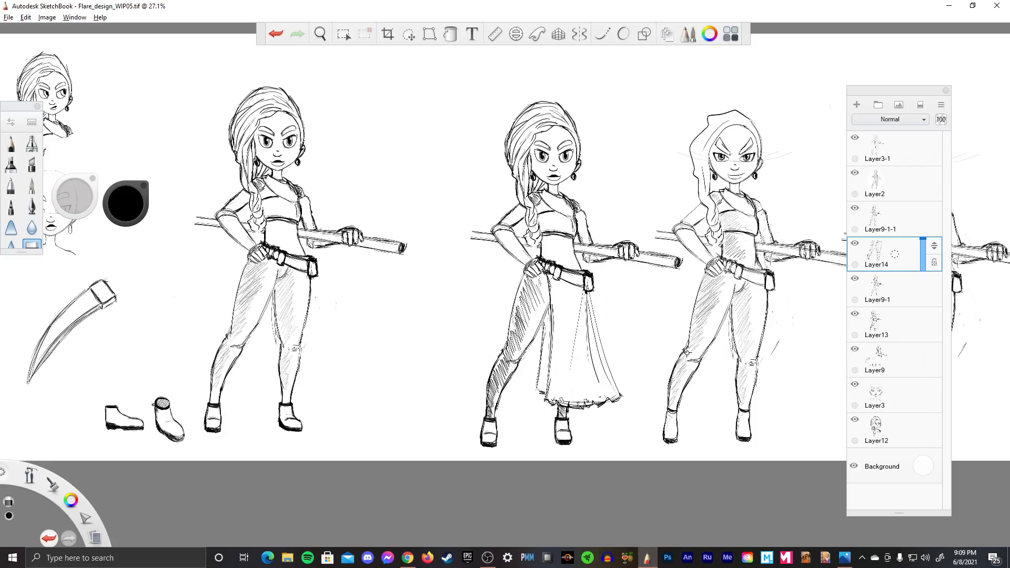
{"action": "key", "text": "space"}
{"action": "key", "text": "e"}
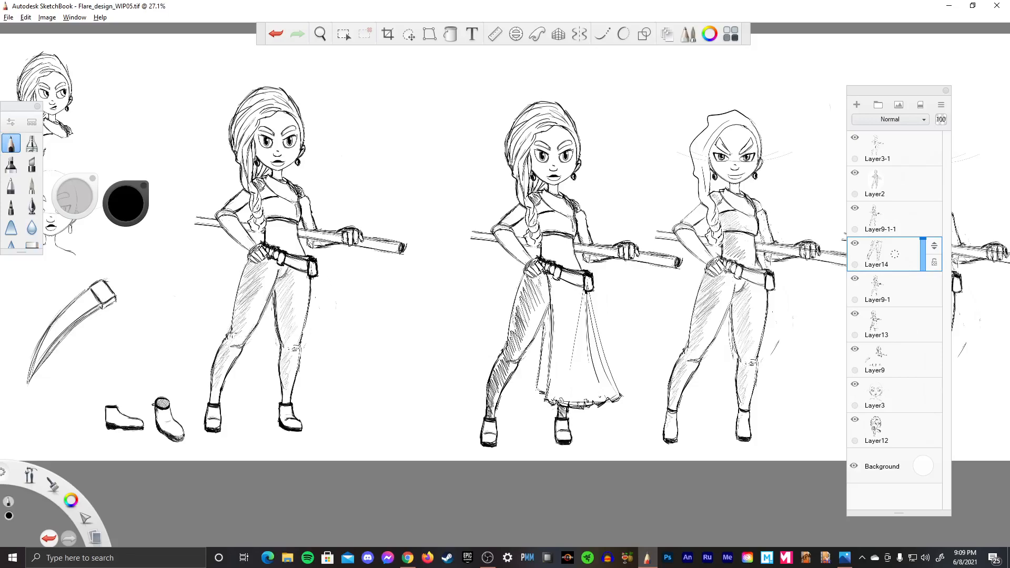
{"action": "left_click_drag", "start_coordinate": [244, 268], "coordinate": [234, 324]}
{"action": "left_click_drag", "start_coordinate": [586, 270], "coordinate": [575, 384]}
{"action": "left_click", "coordinate": [906, 296]}
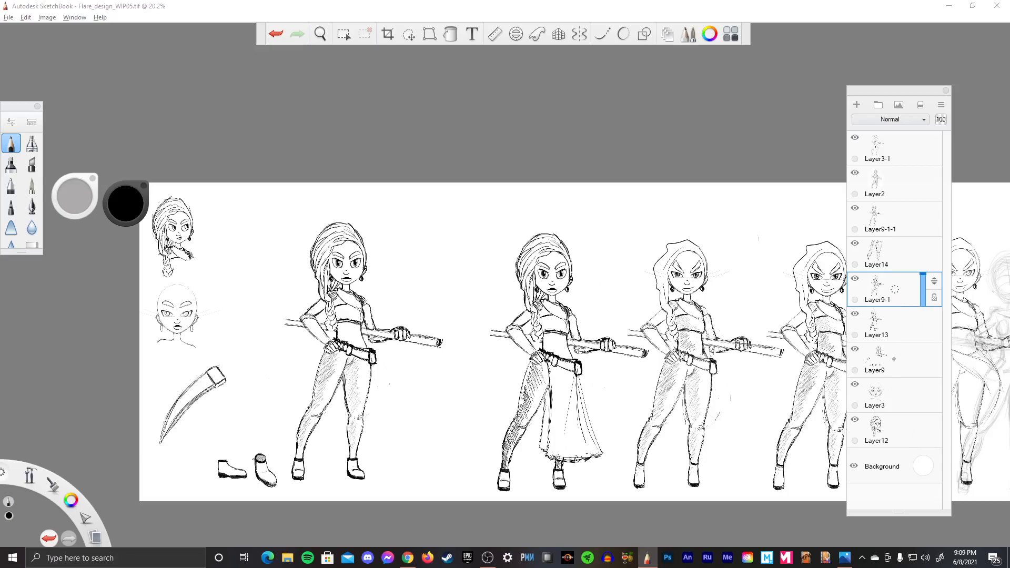
{"action": "left_click", "coordinate": [854, 278]}
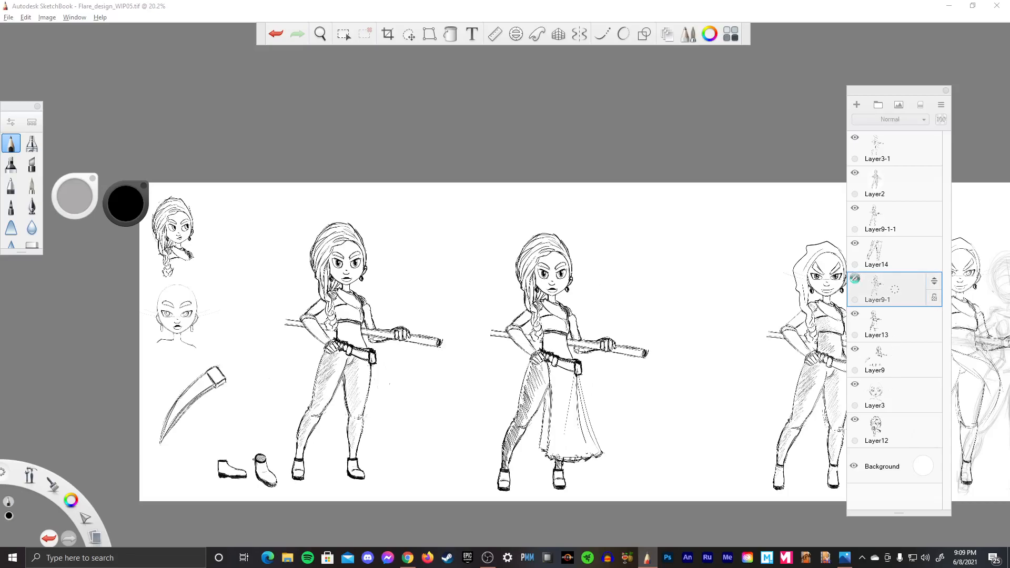
{"action": "left_click", "coordinate": [854, 278]}
{"action": "left_click", "coordinate": [854, 314]}
{"action": "left_click", "coordinate": [855, 313]}
{"action": "left_click", "coordinate": [894, 325]}
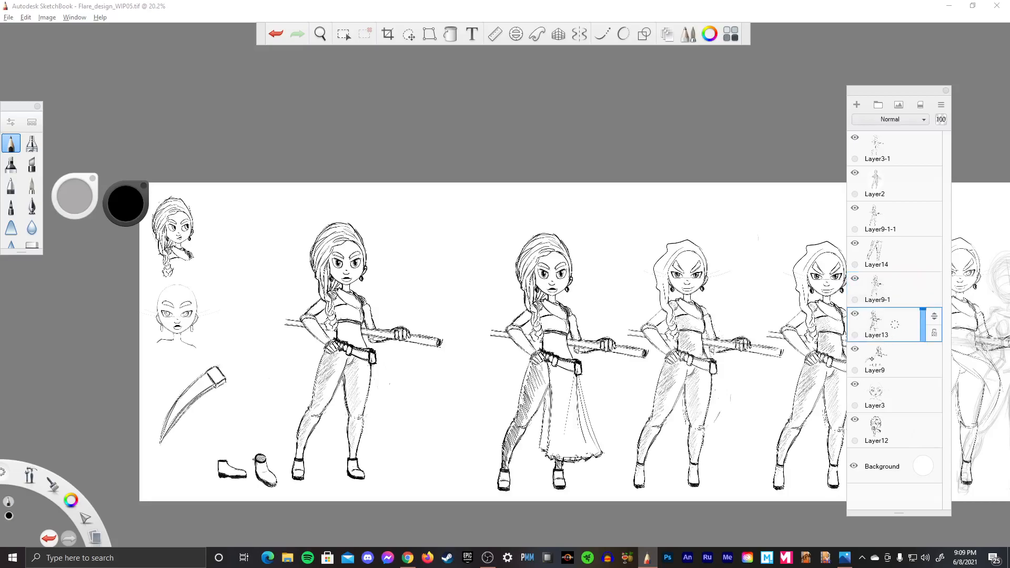
{"action": "key", "text": "v"}
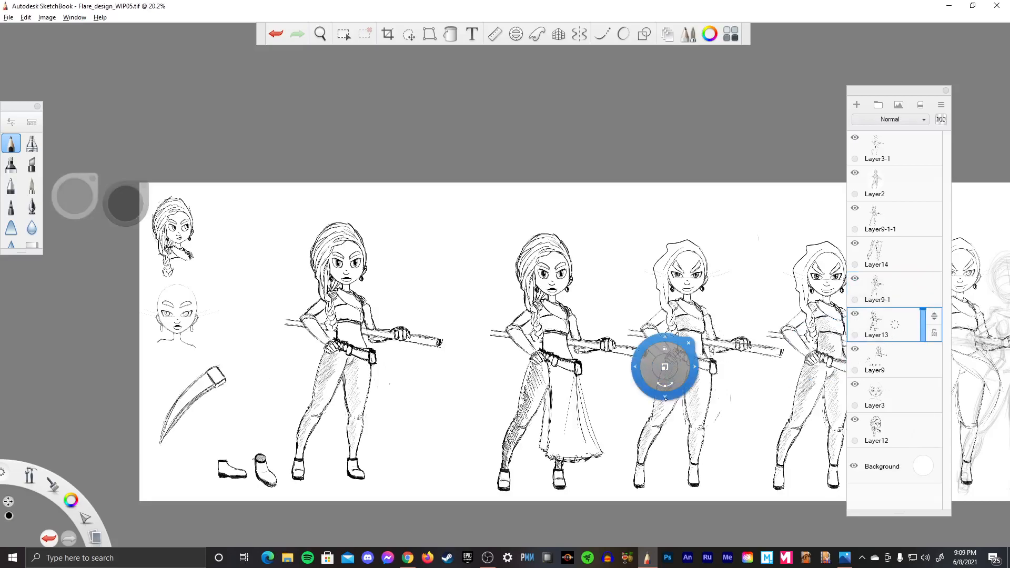
{"action": "left_click_drag", "start_coordinate": [700, 410], "coordinate": [629, 404]}
- Examine the trousered and skirted figures side by side and the head study above the blade, with the interface hidden
{"action": "key", "text": "space"}
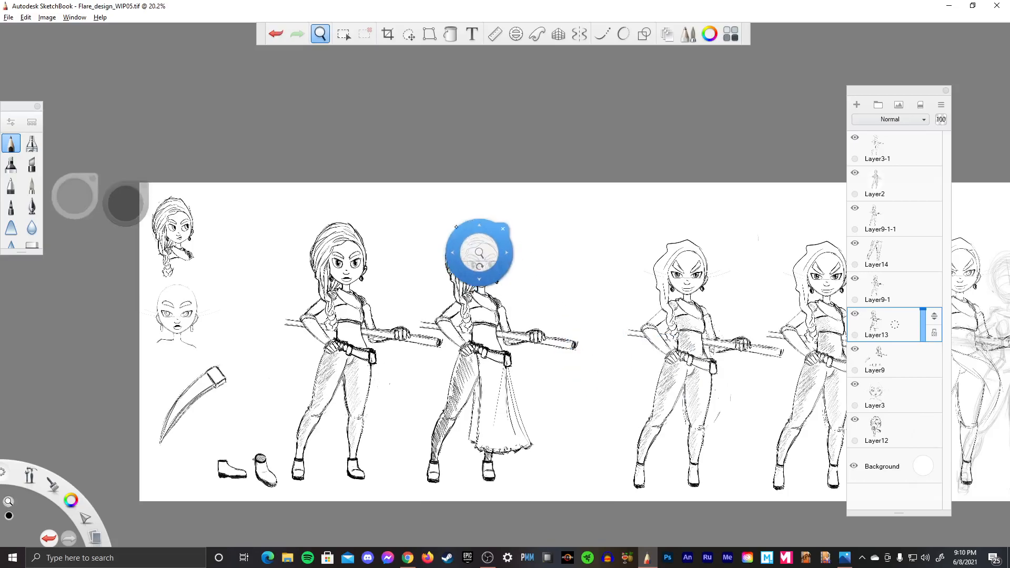
{"action": "scroll", "coordinate": [484, 247], "scroll_direction": "up", "scroll_amount": 1}
{"action": "scroll", "coordinate": [559, 275], "scroll_direction": "up", "scroll_amount": 5}
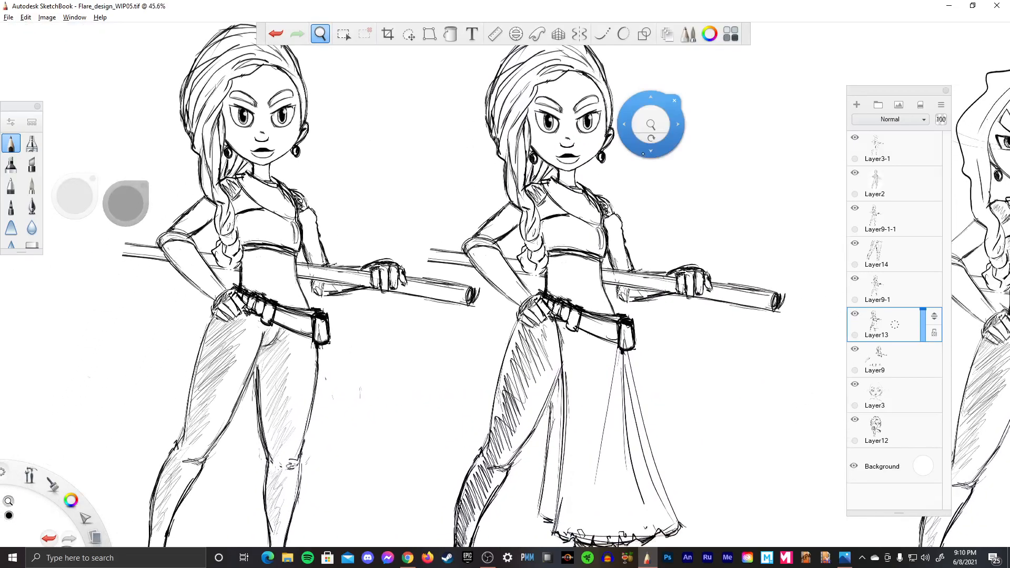
{"action": "scroll", "coordinate": [656, 127], "scroll_direction": "down", "scroll_amount": 1}
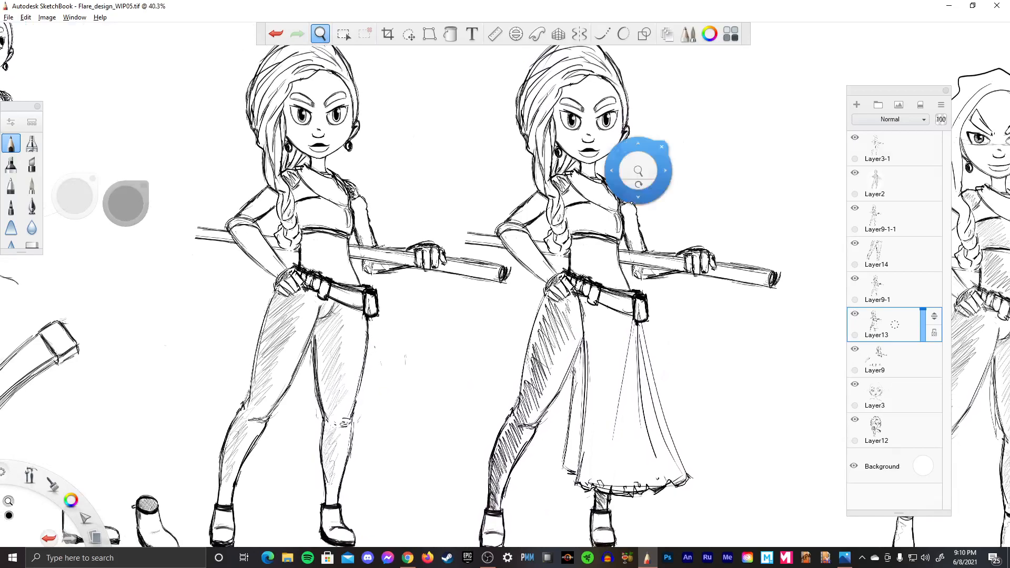
{"action": "key", "text": "Tab"}
{"action": "key", "text": "space"}
{"action": "scroll", "coordinate": [608, 214], "scroll_direction": "down", "scroll_amount": 1}
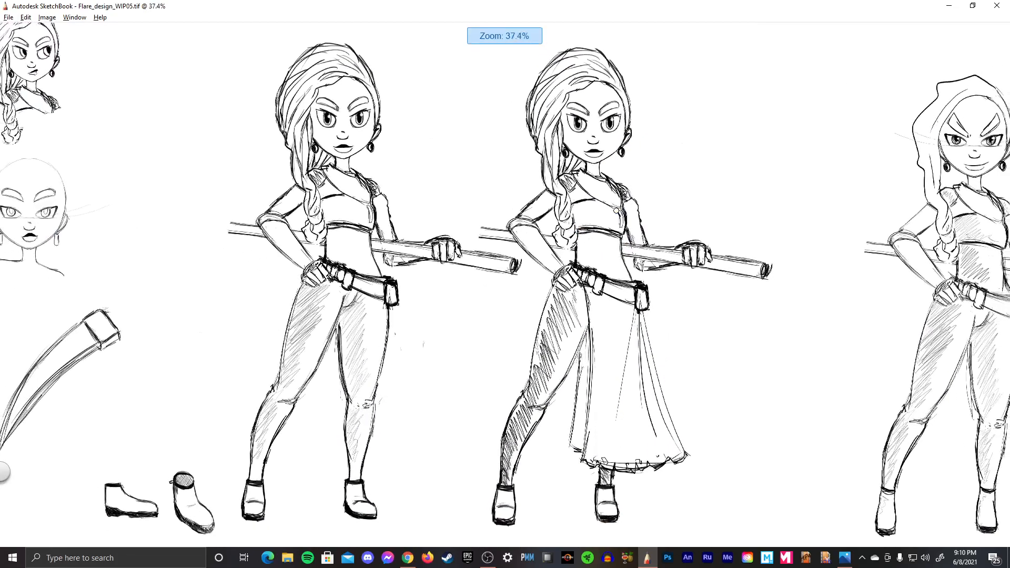
{"action": "left_click_drag", "start_coordinate": [608, 214], "coordinate": [615, 253]}
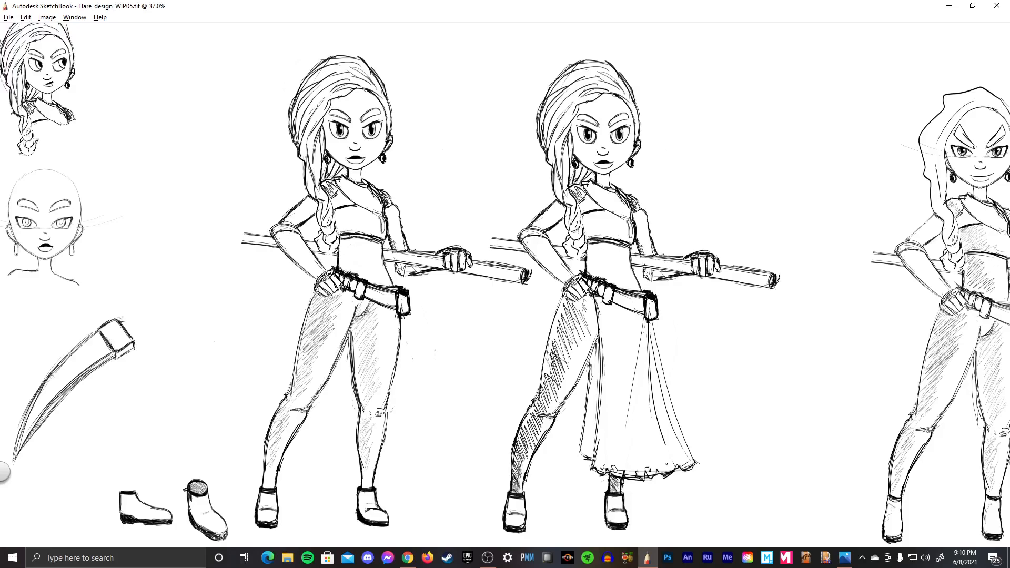
{"action": "left_click_drag", "start_coordinate": [568, 258], "coordinate": [435, 262]}
{"action": "scroll", "coordinate": [436, 262], "scroll_direction": "up", "scroll_amount": 5}
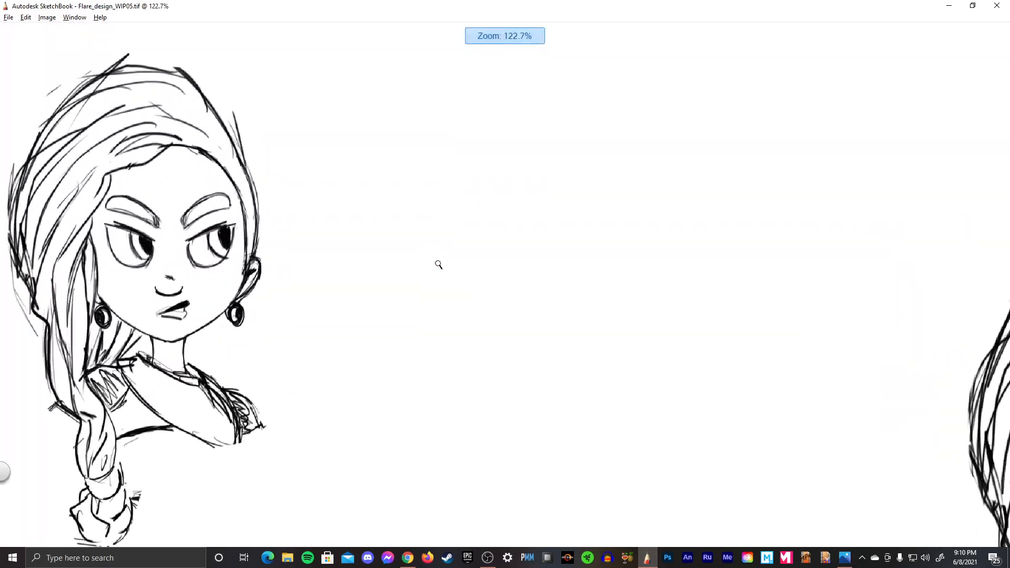
{"action": "left_click_drag", "start_coordinate": [438, 264], "coordinate": [394, 293]}
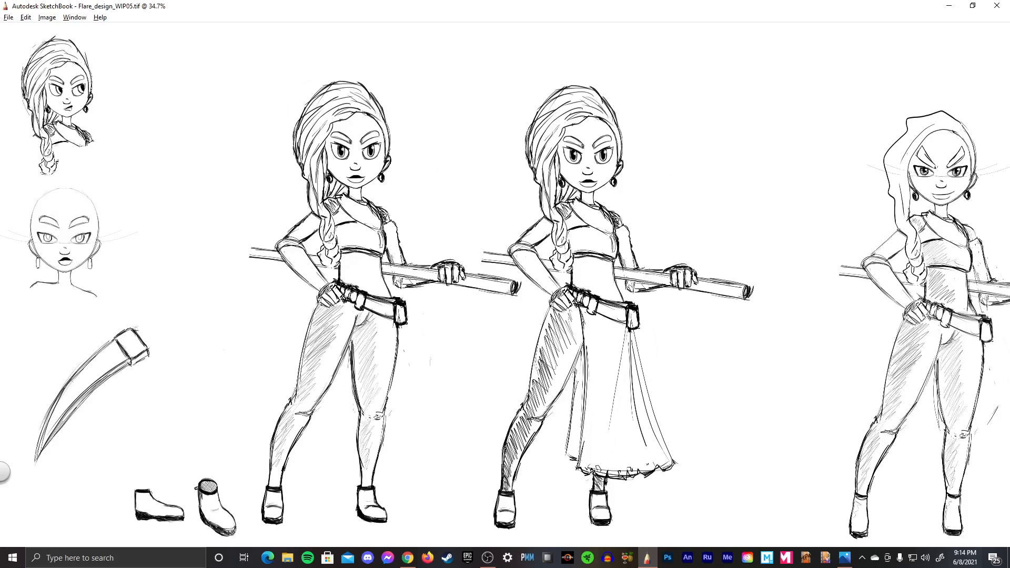
{"action": "mouse_move", "coordinate": [679, 130]}
{"action": "left_mouse_down"}
{"action": "mouse_move", "coordinate": [652, 199]}
{"action": "mouse_move", "coordinate": [676, 184]}
{"action": "left_mouse_up"}
{"action": "mouse_move", "coordinate": [468, 108]}
{"action": "left_mouse_down"}
{"action": "mouse_move", "coordinate": [425, 181]}
{"action": "mouse_move", "coordinate": [447, 201]}
{"action": "left_mouse_up"}
{"action": "key", "text": "ctrl+z"}
{"action": "key", "text": "ctrl+z"}
{"action": "key", "text": "ctrl+z"}
{"action": "key", "text": "ctrl+z"}
- Make Layer13 with the skirted figure the active layer and save the drawing as a new version named Flare_design_WIP06
{"action": "key", "text": "Tab"}
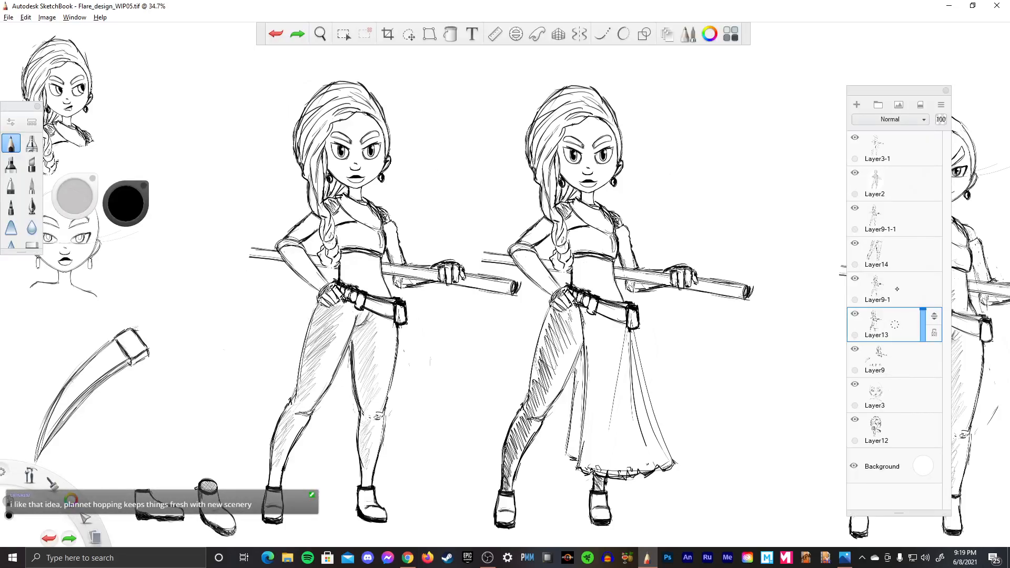
{"action": "left_click", "coordinate": [897, 300]}
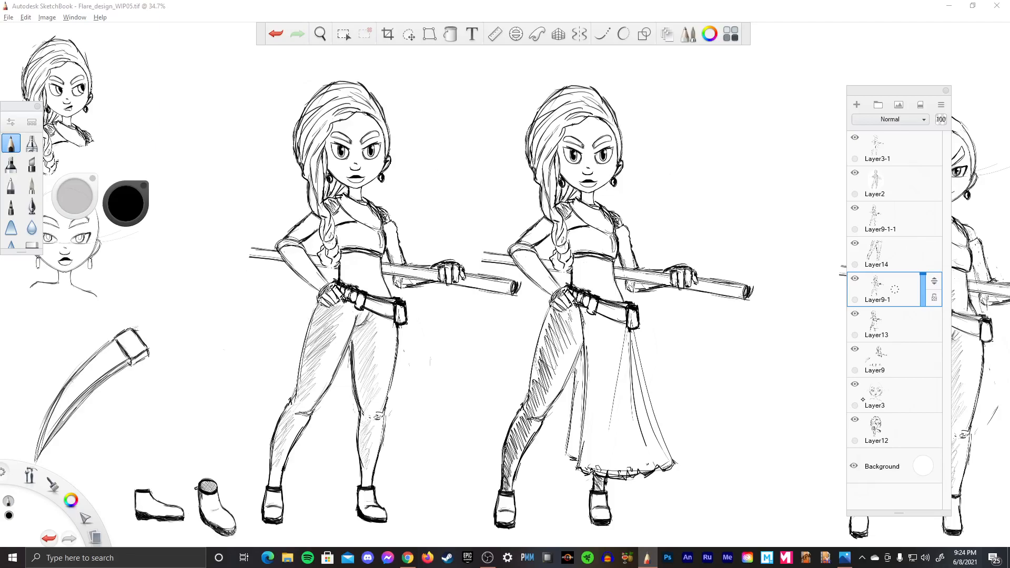
{"action": "left_click", "coordinate": [877, 323]}
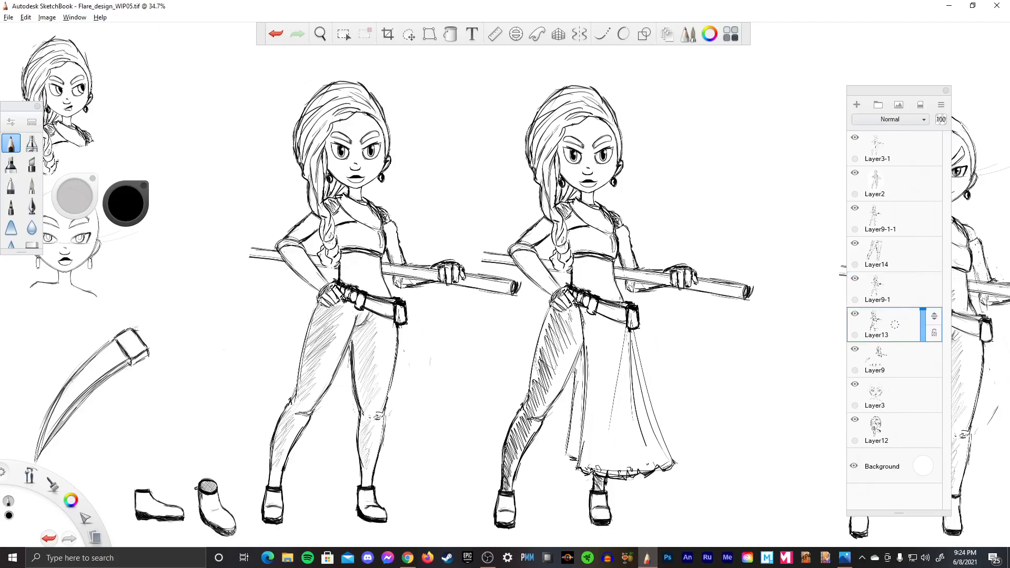
{"action": "key", "text": "space"}
{"action": "mouse_move", "coordinate": [593, 297]}
{"action": "left_mouse_down"}
{"action": "mouse_move", "coordinate": [677, 273]}
{"action": "mouse_move", "coordinate": [552, 286]}
{"action": "left_mouse_up"}
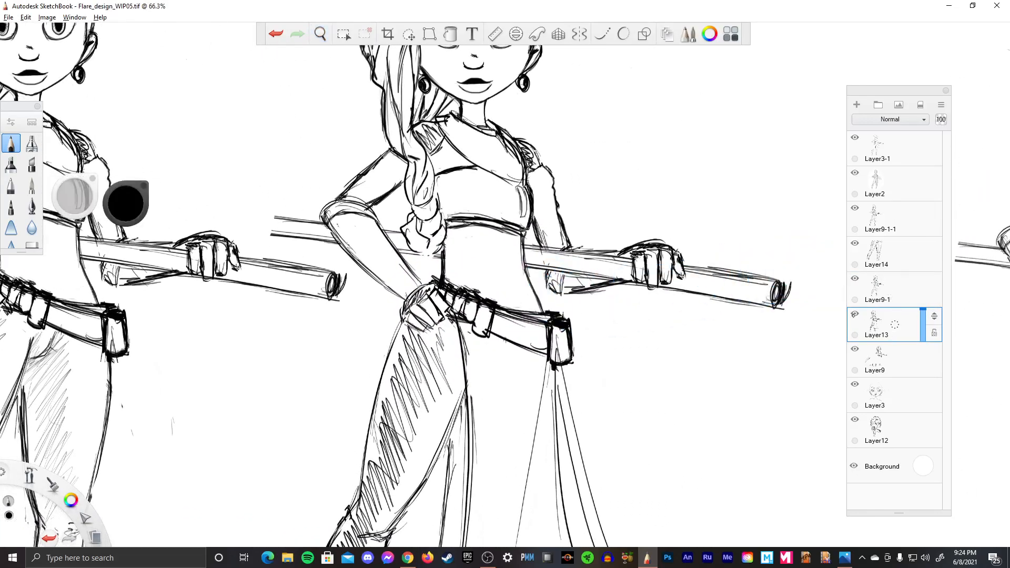
{"action": "key", "text": "e"}
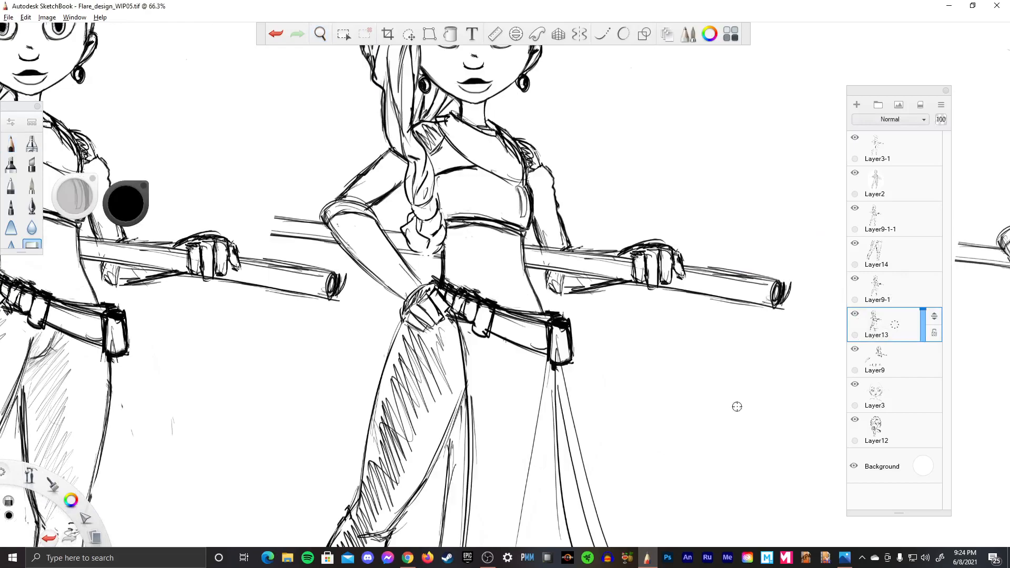
{"action": "left_click_drag", "start_coordinate": [462, 292], "coordinate": [444, 284]}
{"action": "key", "text": "ctrl+shift+s"}
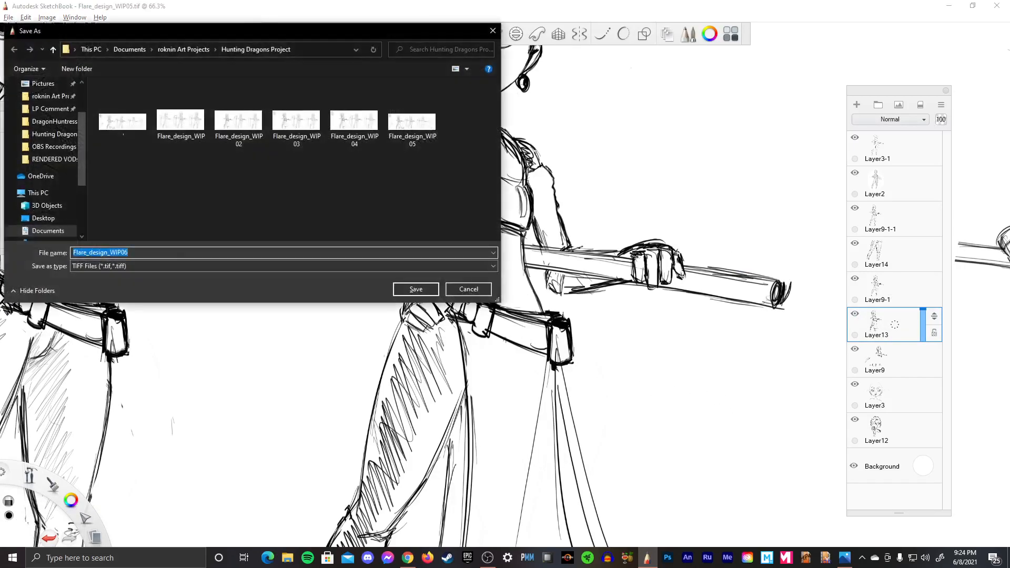
{"action": "key", "text": "Return"}
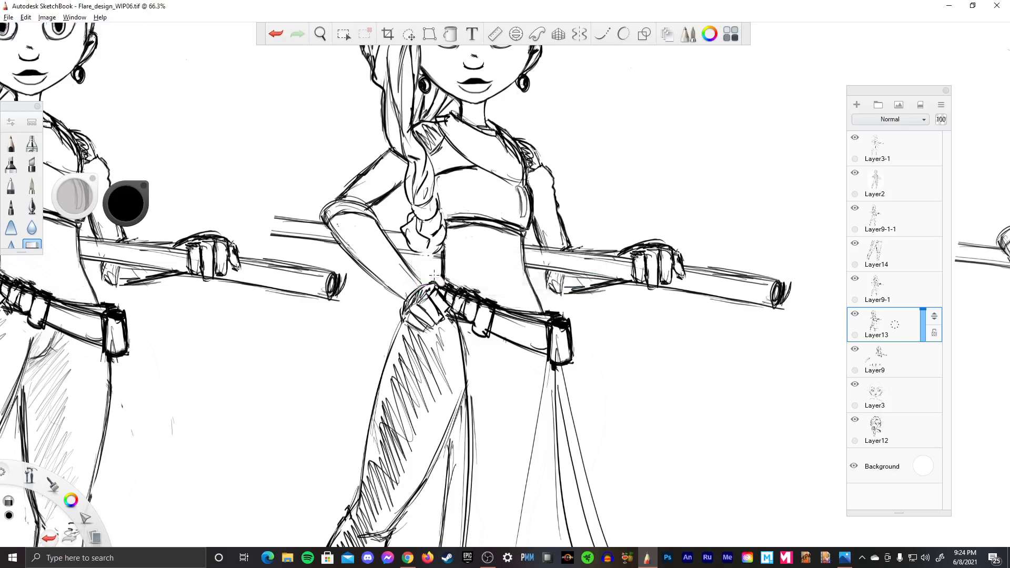
- Erase the belt and pouch from the skirted figure and extend the waist lines down into the skirt
{"action": "mouse_move", "coordinate": [440, 279]}
{"action": "left_mouse_down"}
{"action": "mouse_move", "coordinate": [456, 286]}
{"action": "mouse_move", "coordinate": [465, 317]}
{"action": "mouse_move", "coordinate": [451, 318]}
{"action": "mouse_move", "coordinate": [470, 324]}
{"action": "mouse_move", "coordinate": [468, 295]}
{"action": "mouse_move", "coordinate": [457, 300]}
{"action": "mouse_move", "coordinate": [487, 334]}
{"action": "mouse_move", "coordinate": [494, 311]}
{"action": "mouse_move", "coordinate": [502, 340]}
{"action": "mouse_move", "coordinate": [513, 313]}
{"action": "mouse_move", "coordinate": [502, 311]}
{"action": "mouse_move", "coordinate": [531, 348]}
{"action": "mouse_move", "coordinate": [534, 318]}
{"action": "mouse_move", "coordinate": [551, 347]}
{"action": "mouse_move", "coordinate": [554, 321]}
{"action": "mouse_move", "coordinate": [555, 363]}
{"action": "mouse_move", "coordinate": [557, 324]}
{"action": "mouse_move", "coordinate": [571, 350]}
{"action": "mouse_move", "coordinate": [568, 326]}
{"action": "mouse_move", "coordinate": [572, 360]}
{"action": "left_mouse_up"}
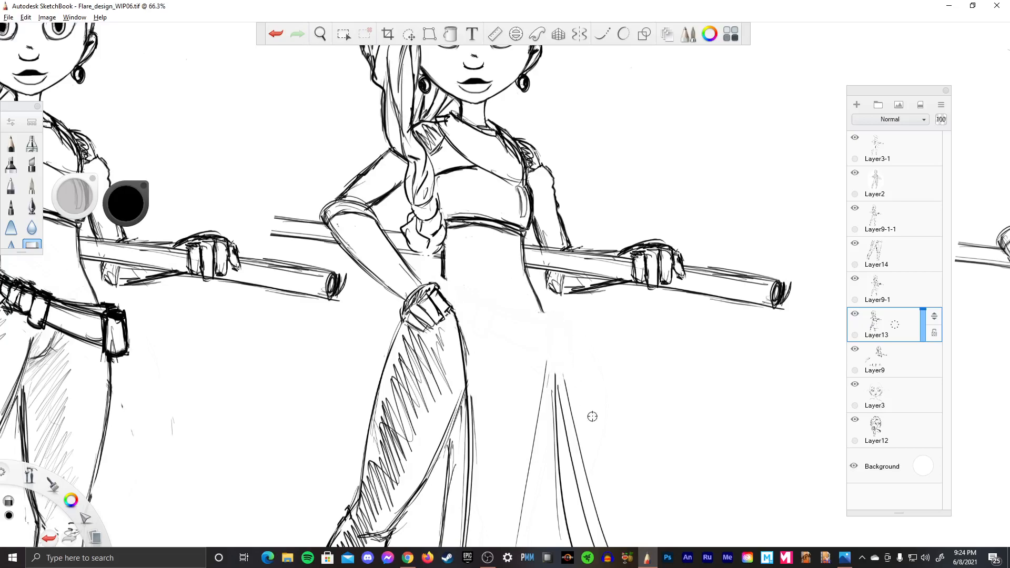
{"action": "key", "text": "e"}
{"action": "mouse_move", "coordinate": [541, 309]}
{"action": "left_mouse_down"}
{"action": "mouse_move", "coordinate": [565, 384]}
{"action": "mouse_move", "coordinate": [547, 321]}
{"action": "mouse_move", "coordinate": [550, 337]}
{"action": "left_mouse_up"}
{"action": "left_click_drag", "start_coordinate": [445, 284], "coordinate": [444, 277]}
{"action": "scroll", "coordinate": [578, 291], "scroll_direction": "down", "scroll_amount": 5}
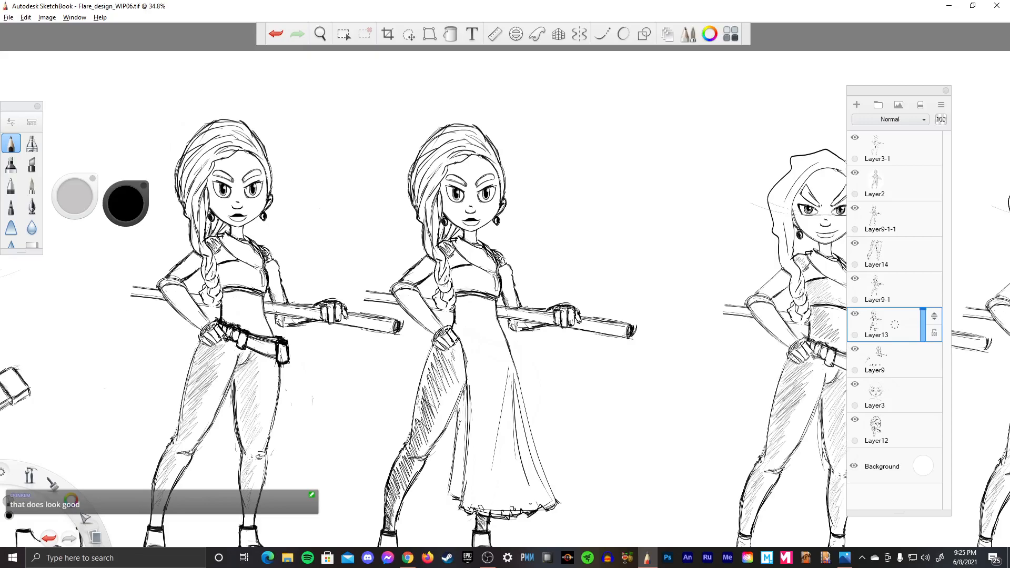
{"action": "mouse_move", "coordinate": [591, 327]}
{"action": "left_mouse_down"}
{"action": "mouse_move", "coordinate": [598, 346]}
{"action": "mouse_move", "coordinate": [610, 336]}
{"action": "mouse_move", "coordinate": [610, 387]}
{"action": "mouse_move", "coordinate": [604, 336]}
{"action": "left_mouse_up"}
{"action": "left_click", "coordinate": [598, 346]}
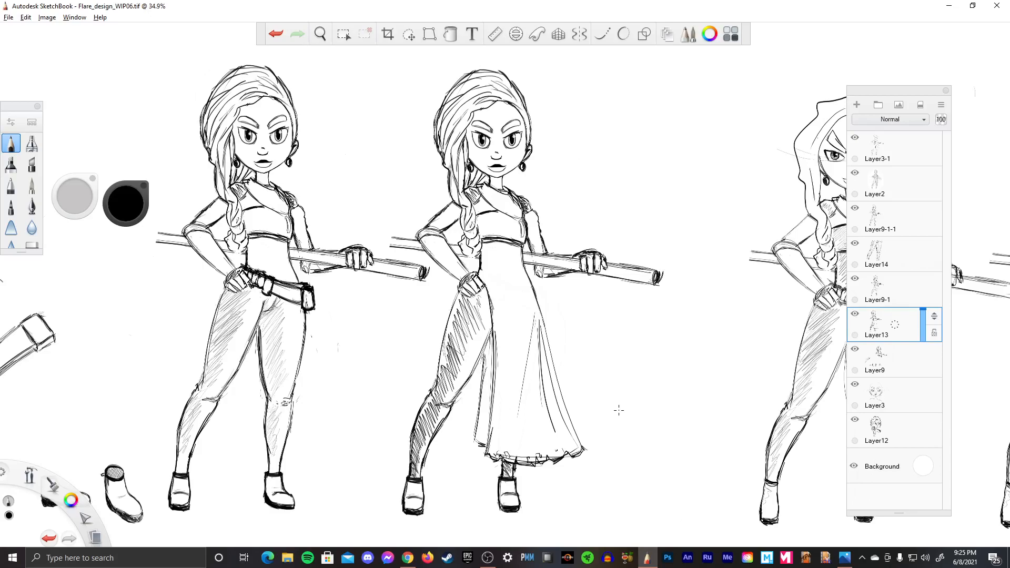
- Clean up and redraw the skirt's opening edge where it meets the thigh below the hand on the hip
{"action": "left_click_drag", "start_coordinate": [507, 305], "coordinate": [509, 284]}
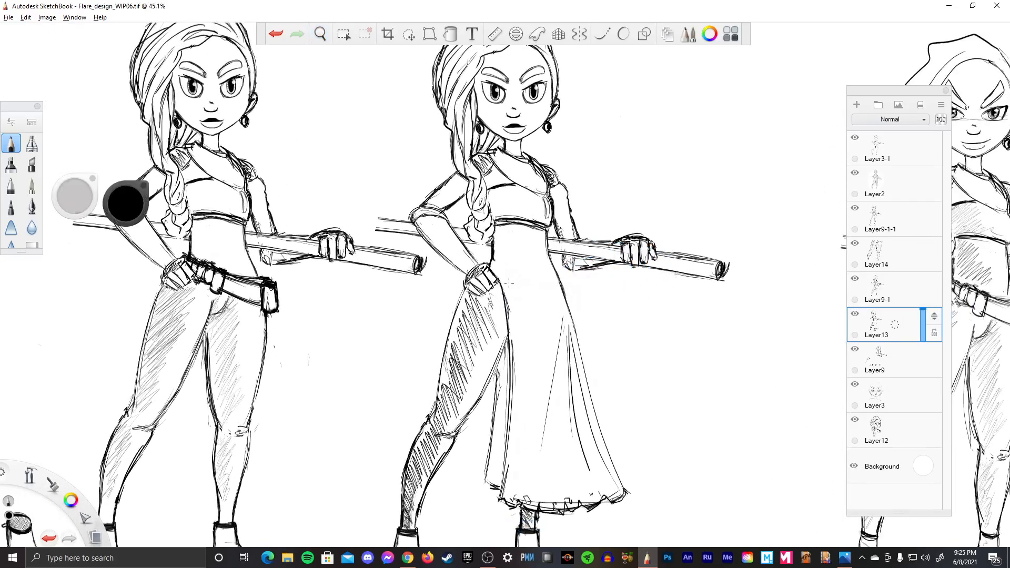
{"action": "key", "text": "e"}
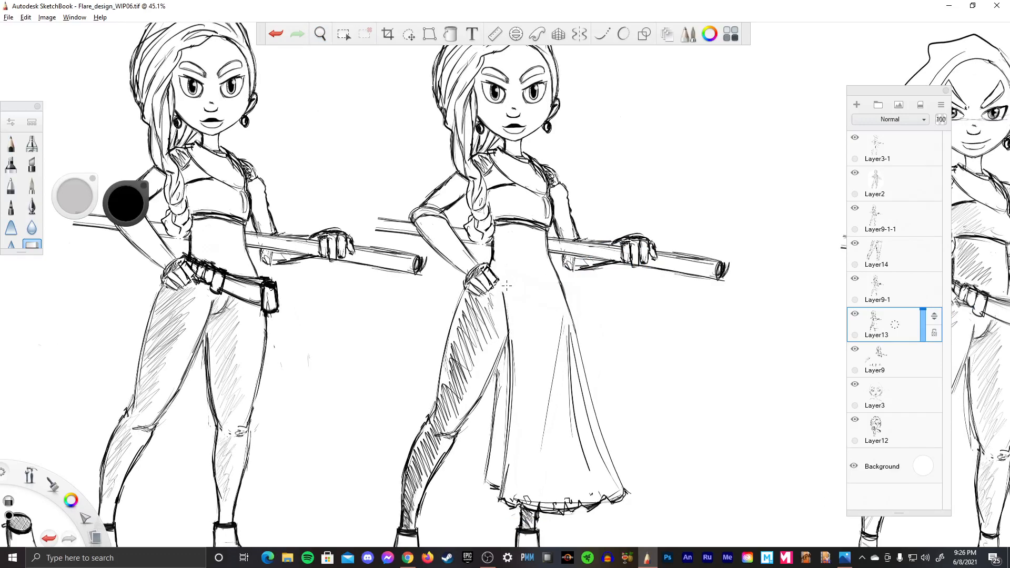
{"action": "key", "text": "e"}
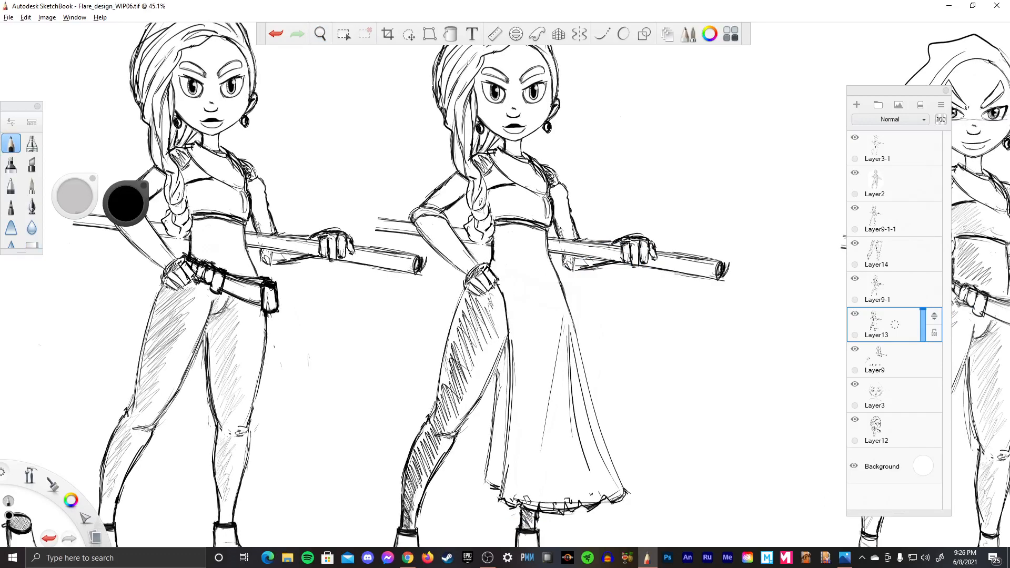
{"action": "key", "text": "e"}
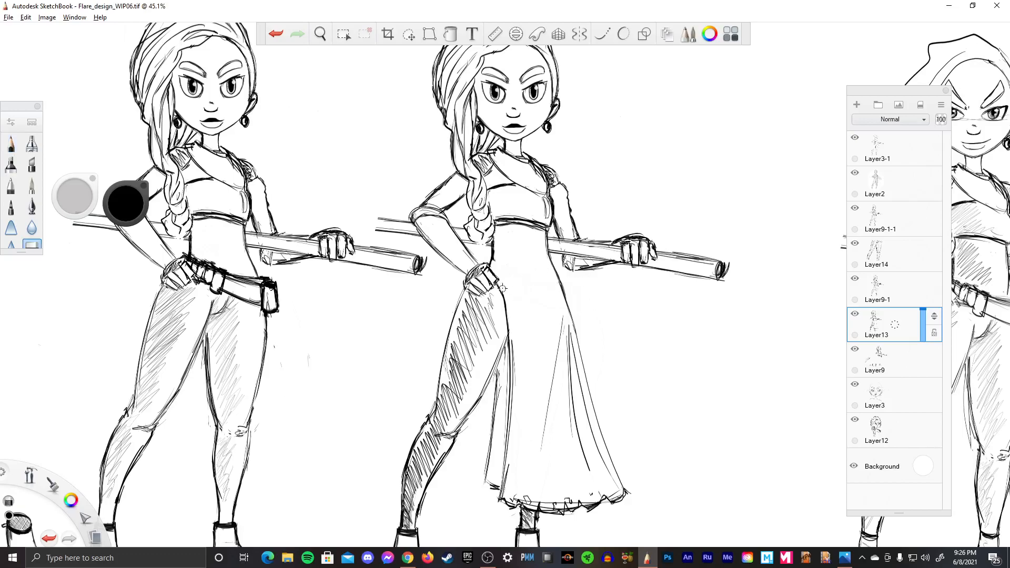
{"action": "left_click_drag", "start_coordinate": [507, 304], "coordinate": [506, 330]}
{"action": "key", "text": "e"}
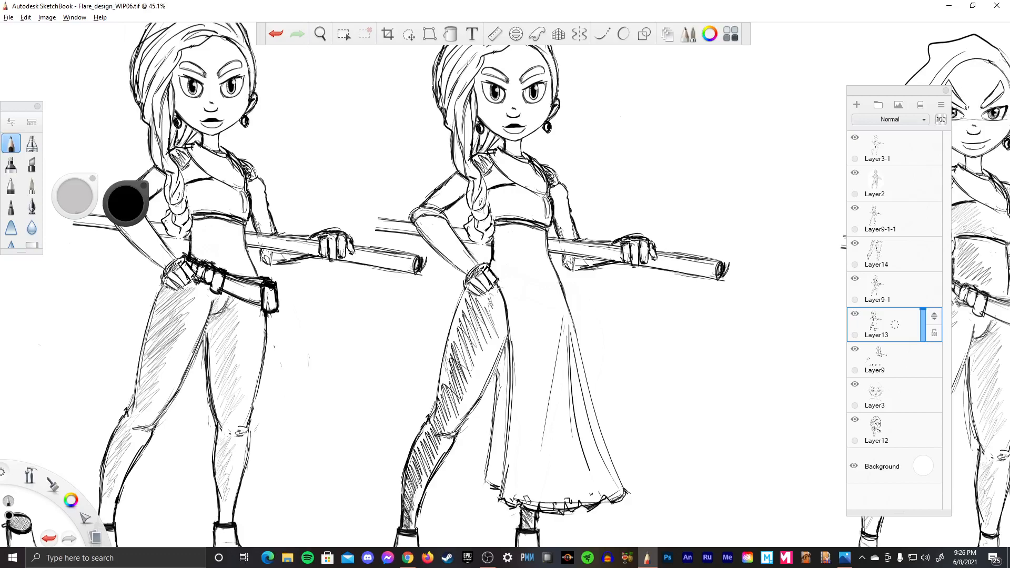
{"action": "key", "text": "e"}
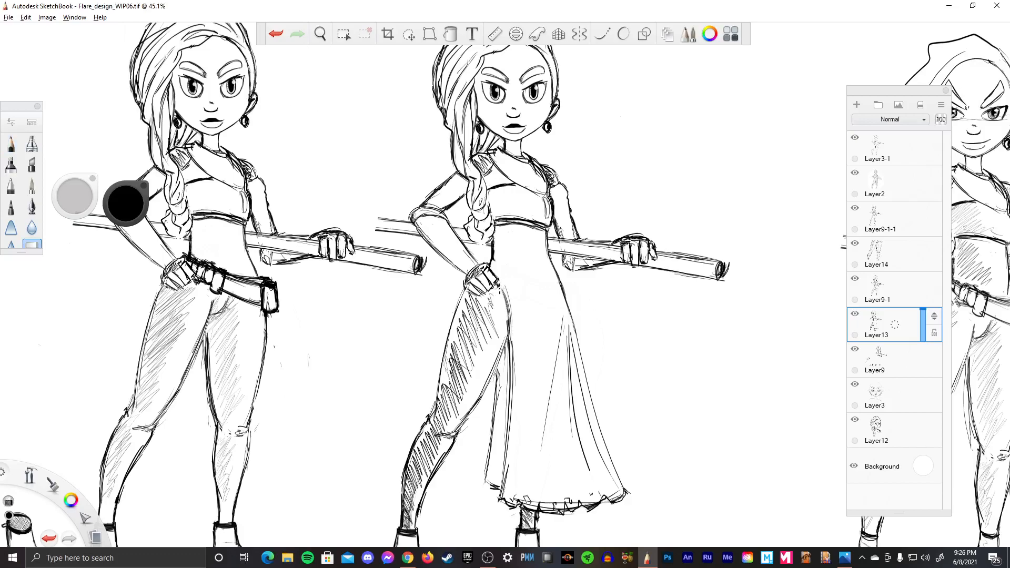
{"action": "key", "text": "e"}
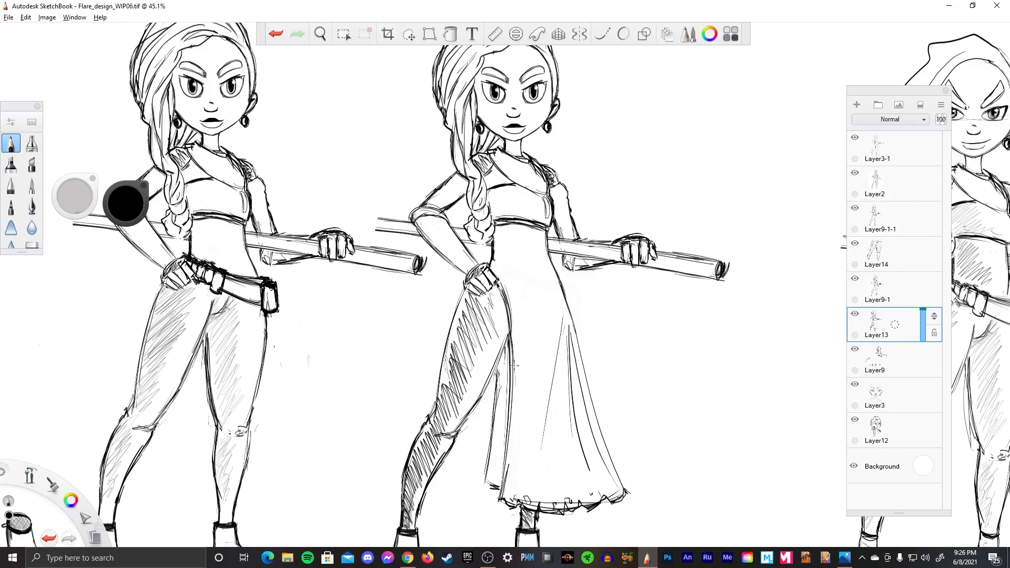
{"action": "key", "text": "e"}
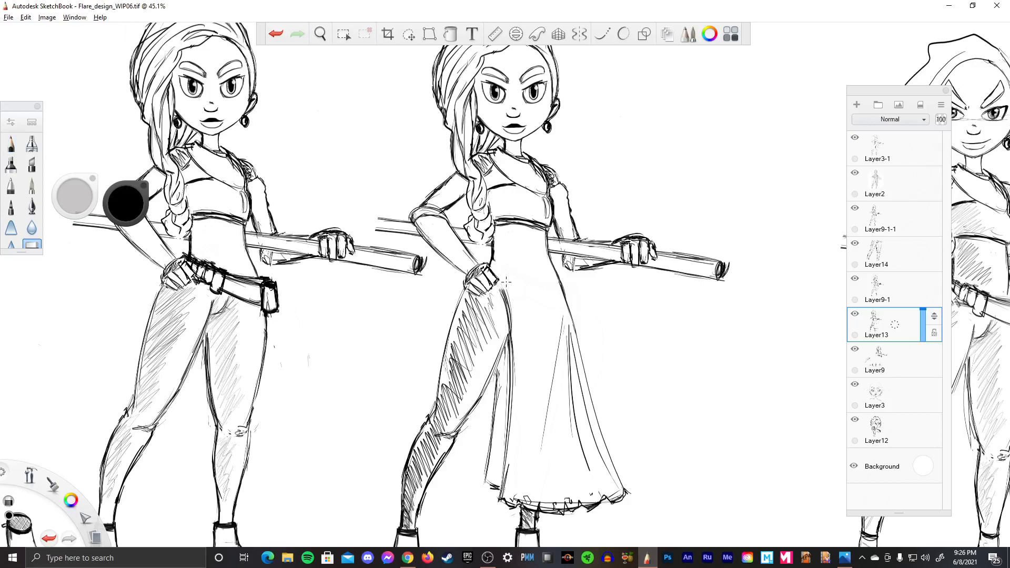
{"action": "key", "text": "e"}
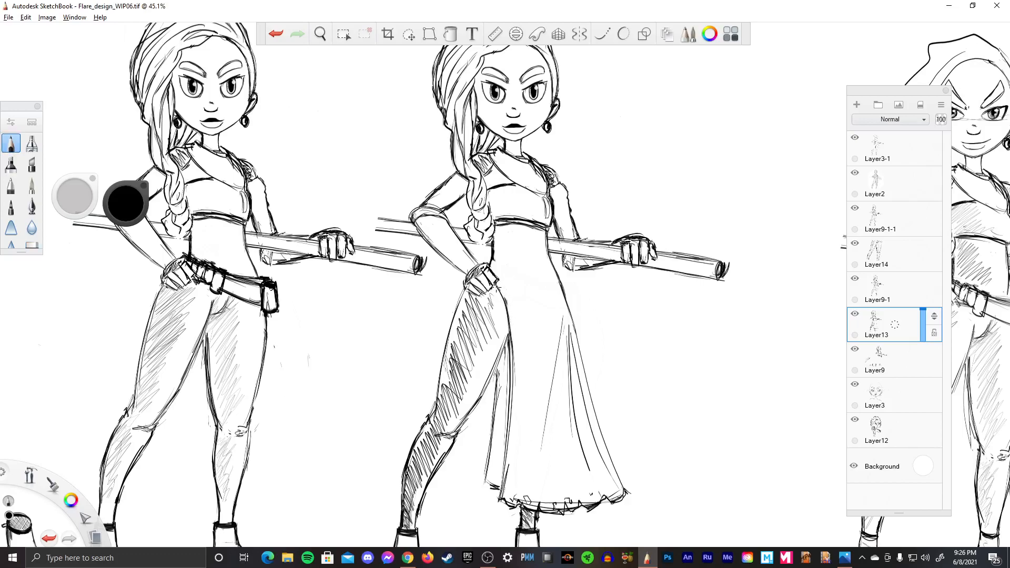
{"action": "key", "text": "e"}
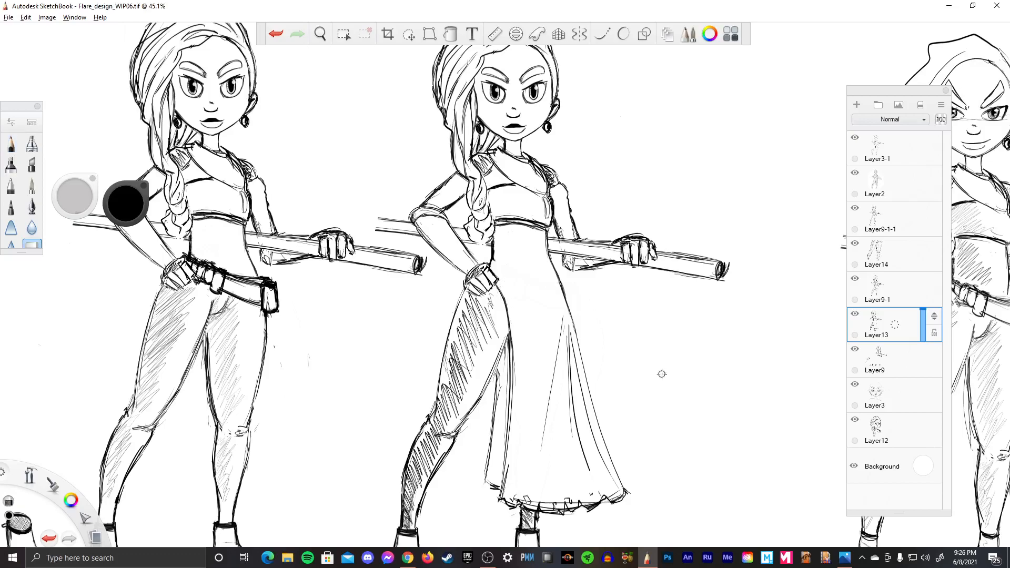
- Undo the trial teardrop mark at the skirted figure's waist and add a new layer directly above Layer13
{"action": "key", "text": "e"}
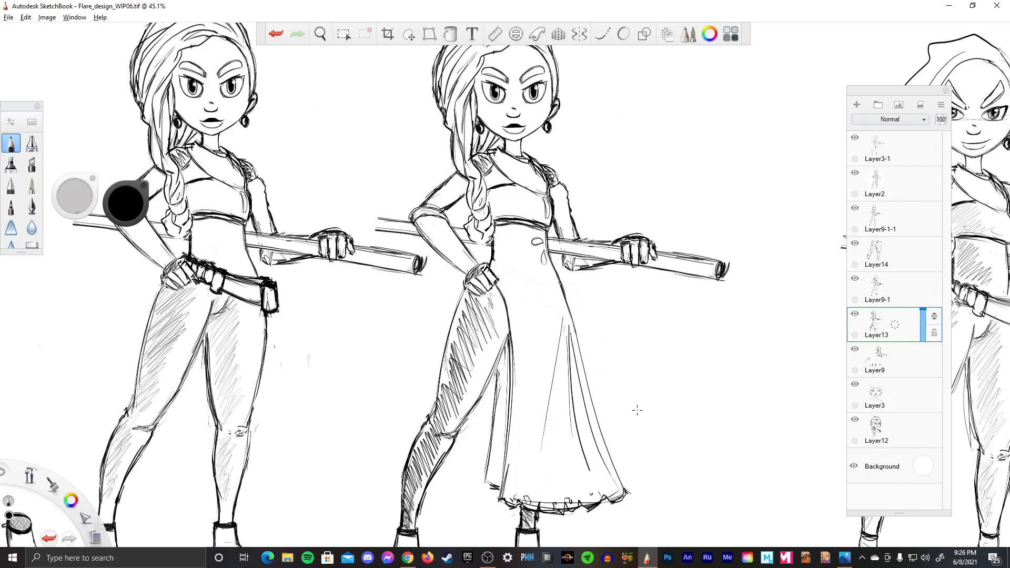
{"action": "key", "text": "ctrl+z"}
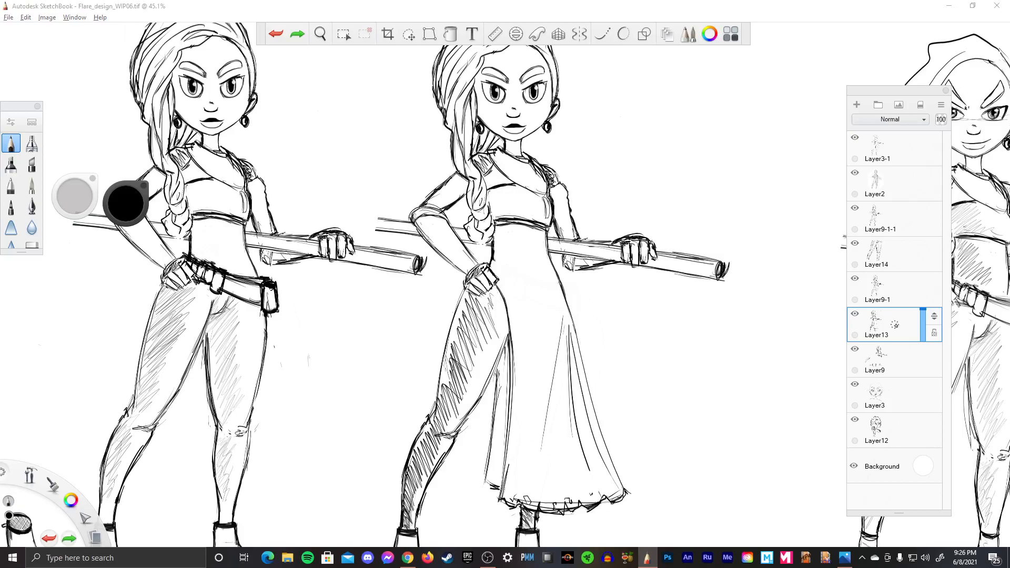
{"action": "left_click_drag", "start_coordinate": [894, 325], "coordinate": [893, 299]}
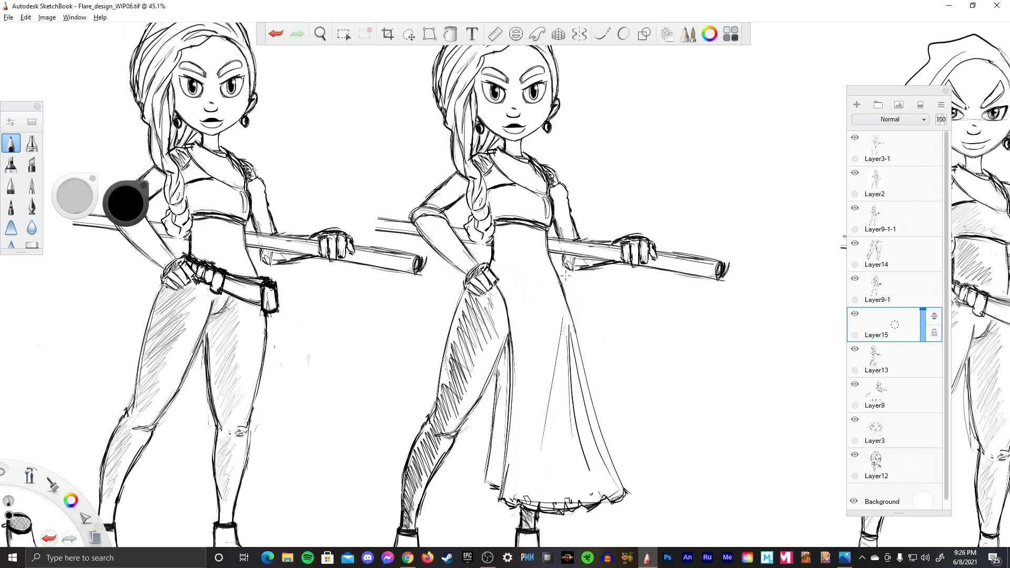
{"action": "key", "text": "space"}
{"action": "left_click_drag", "start_coordinate": [545, 243], "coordinate": [479, 278]}
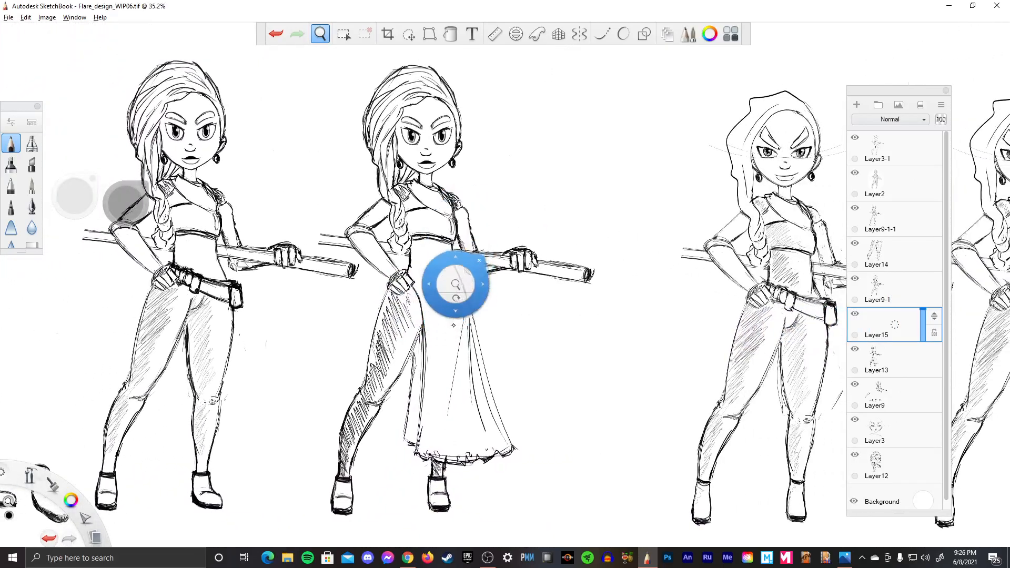
{"action": "key", "text": "Tab"}
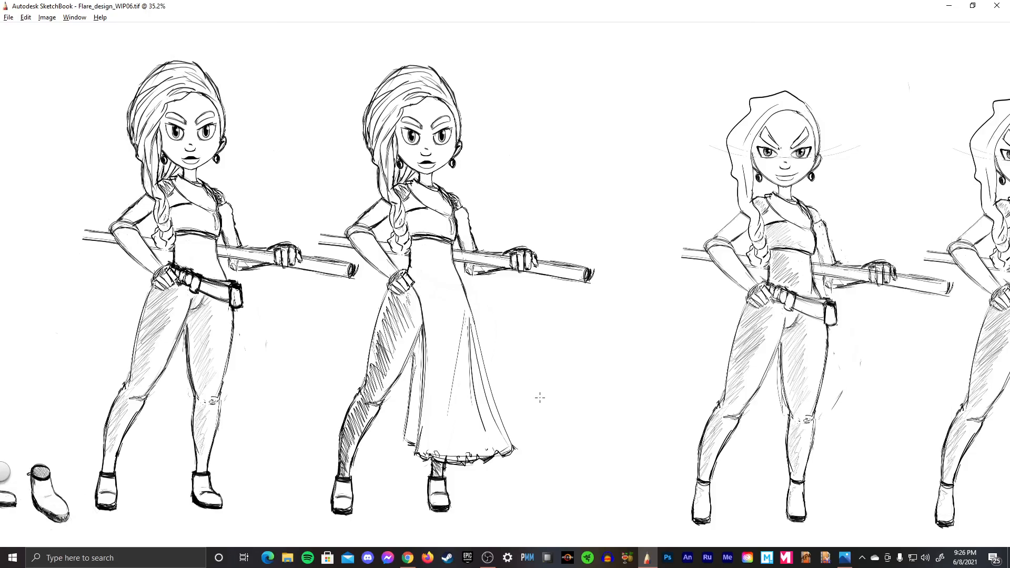
{"action": "key", "text": "space"}
{"action": "mouse_move", "coordinate": [526, 379]}
{"action": "left_mouse_down"}
{"action": "mouse_move", "coordinate": [529, 320]}
{"action": "mouse_move", "coordinate": [550, 354]}
{"action": "mouse_move", "coordinate": [479, 212]}
{"action": "left_mouse_up"}
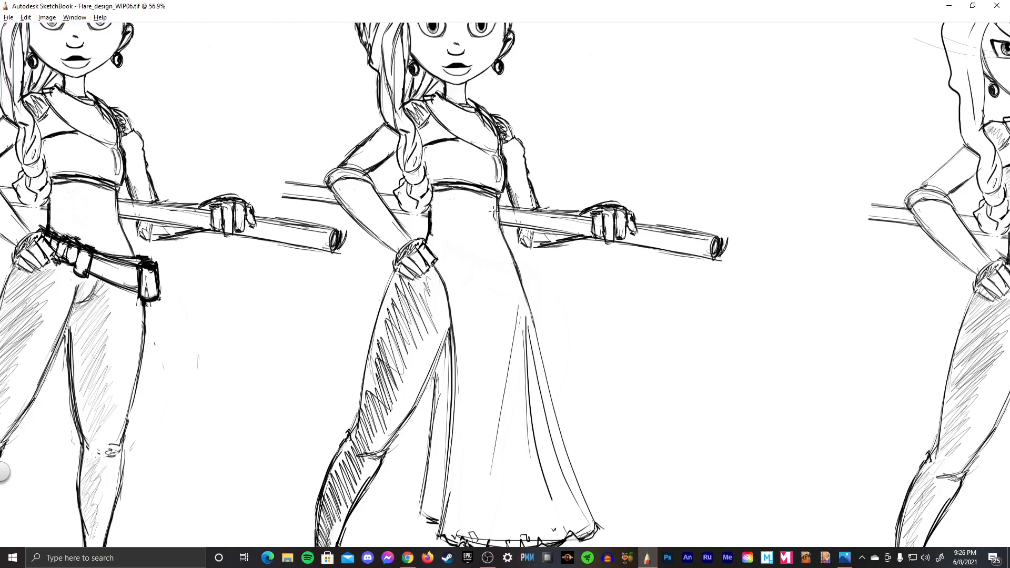
{"action": "left_click_drag", "start_coordinate": [490, 209], "coordinate": [487, 230]}
{"action": "key", "text": "ctrl+z"}
{"action": "key", "text": "ctrl+z"}
{"action": "key", "text": "ctrl+z"}
{"action": "key", "text": "ctrl+z"}
- Try a wavy line with small leaf shapes running from the waist to the hem of the skirt
{"action": "left_click_drag", "start_coordinate": [445, 136], "coordinate": [452, 146]}
{"action": "mouse_move", "coordinate": [456, 193]}
{"action": "left_mouse_down"}
{"action": "mouse_move", "coordinate": [451, 226]}
{"action": "mouse_move", "coordinate": [490, 301]}
{"action": "mouse_move", "coordinate": [481, 315]}
{"action": "mouse_move", "coordinate": [485, 397]}
{"action": "left_mouse_up"}
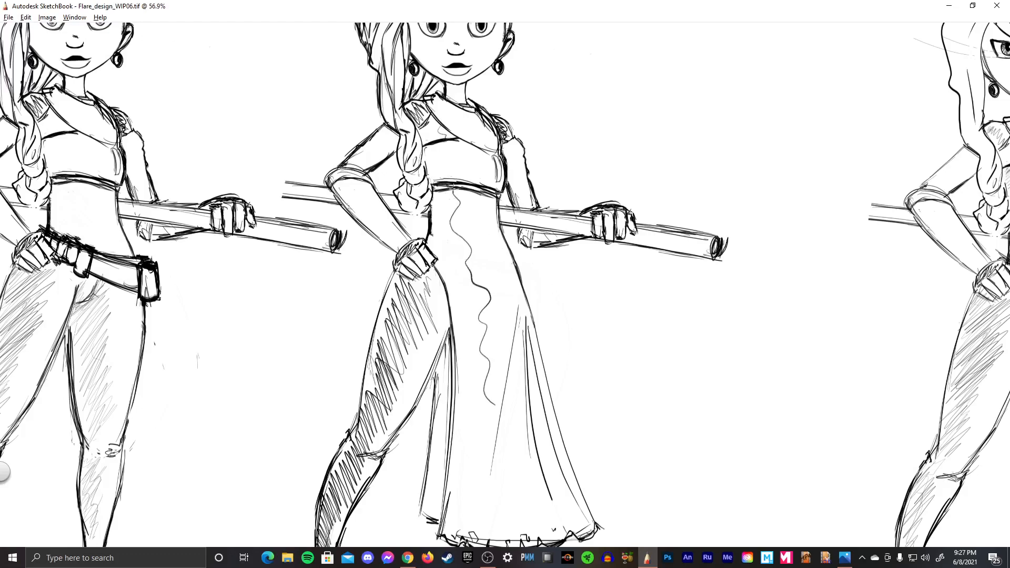
{"action": "left_click_drag", "start_coordinate": [503, 461], "coordinate": [497, 432]}
{"action": "mouse_move", "coordinate": [508, 477]}
{"action": "left_mouse_down"}
{"action": "mouse_move", "coordinate": [505, 518]}
{"action": "mouse_move", "coordinate": [531, 401]}
{"action": "left_mouse_up"}
{"action": "key", "text": "space"}
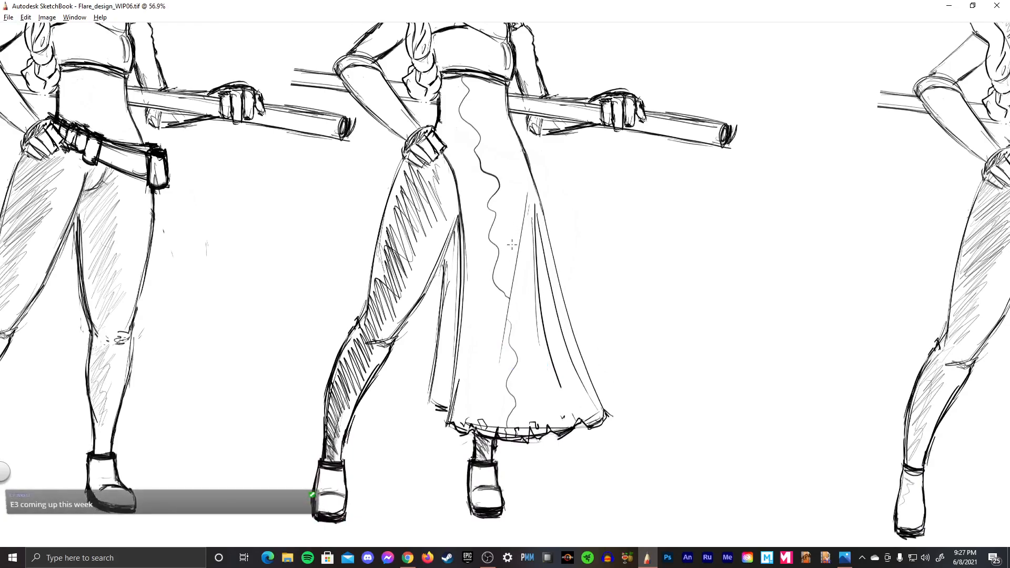
{"action": "left_click_drag", "start_coordinate": [508, 233], "coordinate": [509, 248]}
{"action": "left_click_drag", "start_coordinate": [490, 137], "coordinate": [492, 153]}
{"action": "key", "text": "space"}
{"action": "left_click_drag", "start_coordinate": [582, 304], "coordinate": [534, 390]}
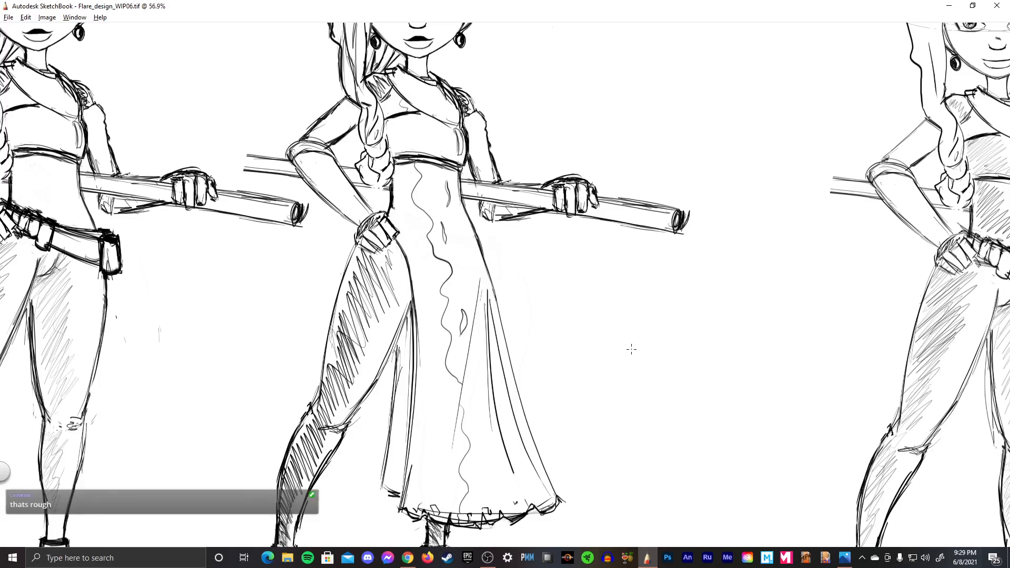
{"action": "left_click_drag", "start_coordinate": [598, 304], "coordinate": [646, 319]}
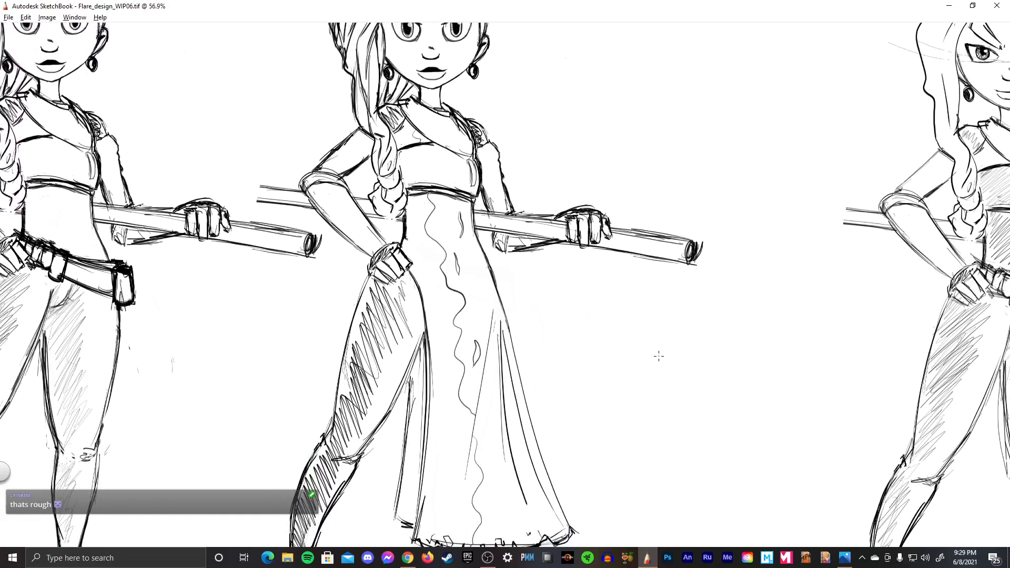
- Undo the wavy line and leaf shapes on the skirt and bring the interface back
{"action": "key", "text": "ctrl"}
{"action": "key", "text": "ctrl+z"}
{"action": "key", "text": "ctrl+z"}
{"action": "key", "text": "ctrl+z"}
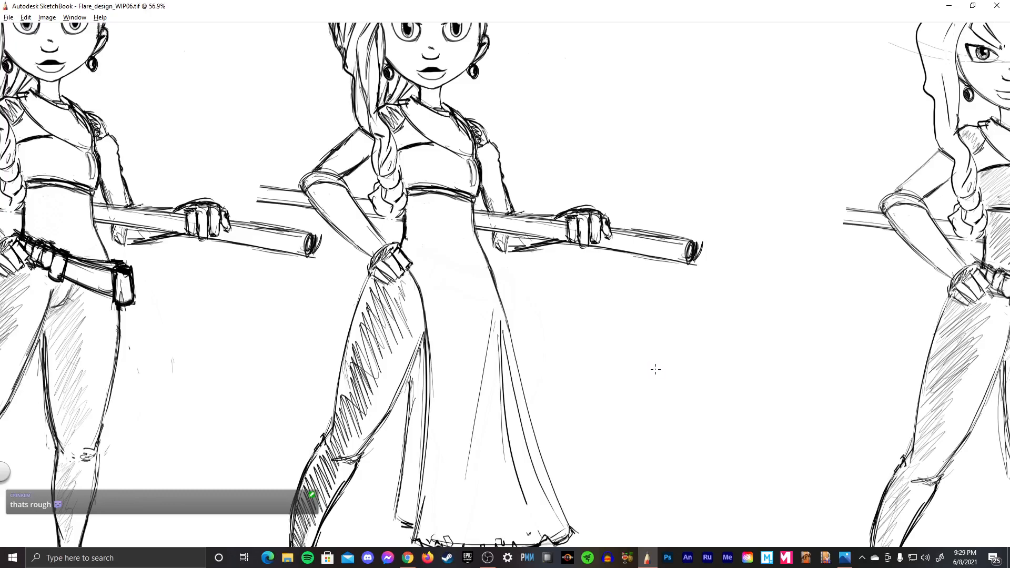
{"action": "key", "text": "Tab"}
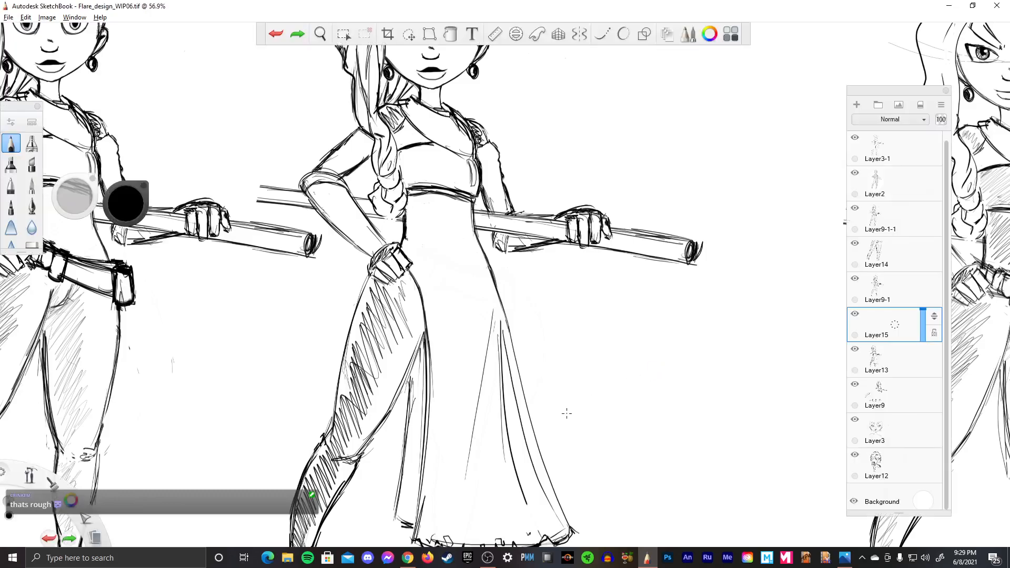
- Draw a vine-like line with hooked curves and small leaf shapes down the skirt's front on Layer15
{"action": "key", "text": "space"}
{"action": "scroll", "coordinate": [636, 329], "scroll_direction": "down", "scroll_amount": 3}
{"action": "scroll", "coordinate": [628, 357], "scroll_direction": "up", "scroll_amount": 3}
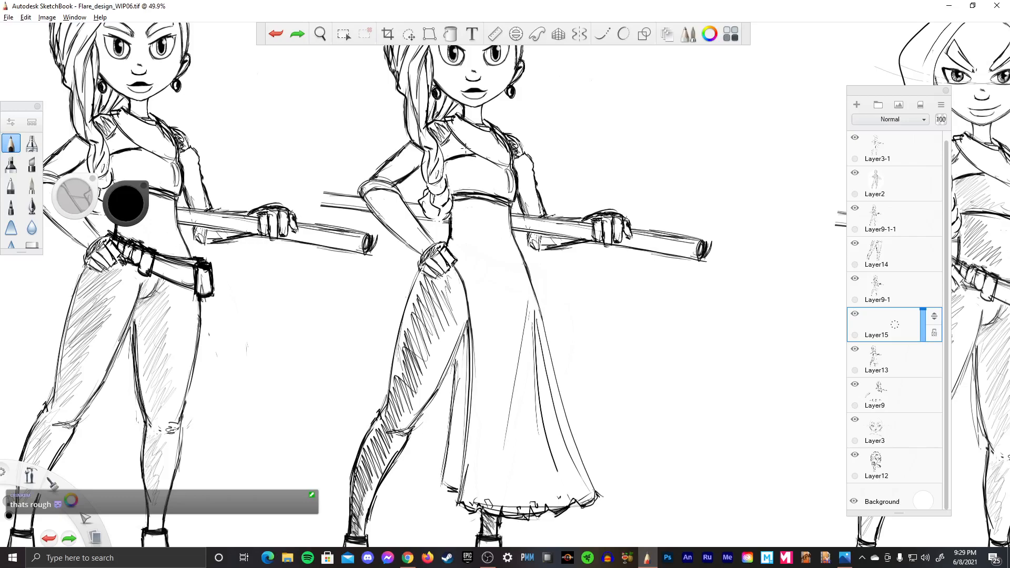
{"action": "mouse_move", "coordinate": [462, 186]}
{"action": "left_mouse_down"}
{"action": "mouse_move", "coordinate": [486, 254]}
{"action": "mouse_move", "coordinate": [514, 418]}
{"action": "left_mouse_up"}
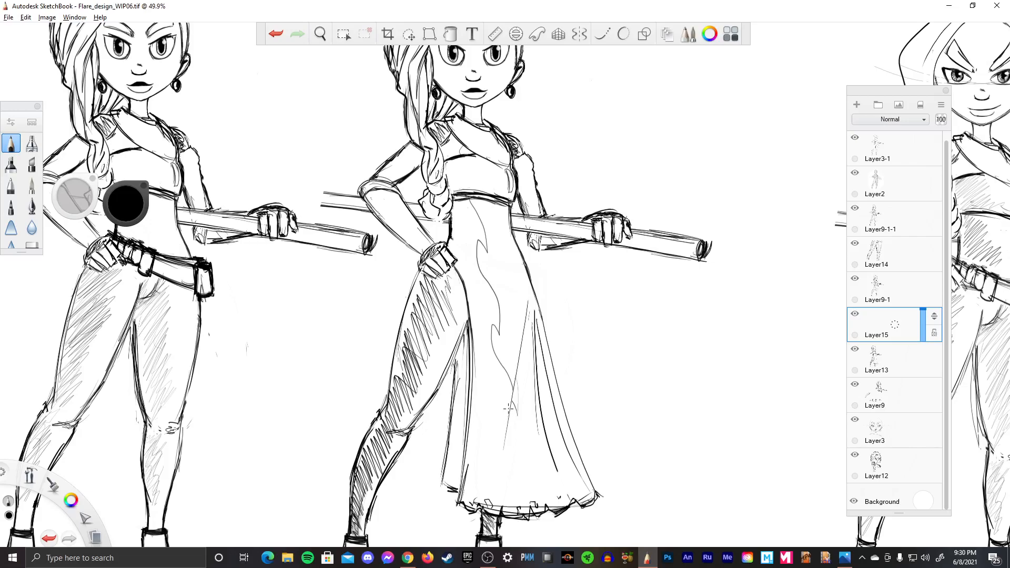
{"action": "mouse_move", "coordinate": [508, 406]}
{"action": "left_mouse_down"}
{"action": "mouse_move", "coordinate": [495, 436]}
{"action": "mouse_move", "coordinate": [510, 481]}
{"action": "mouse_move", "coordinate": [499, 488]}
{"action": "left_mouse_up"}
{"action": "key", "text": "space"}
{"action": "left_click_drag", "start_coordinate": [581, 277], "coordinate": [559, 453]}
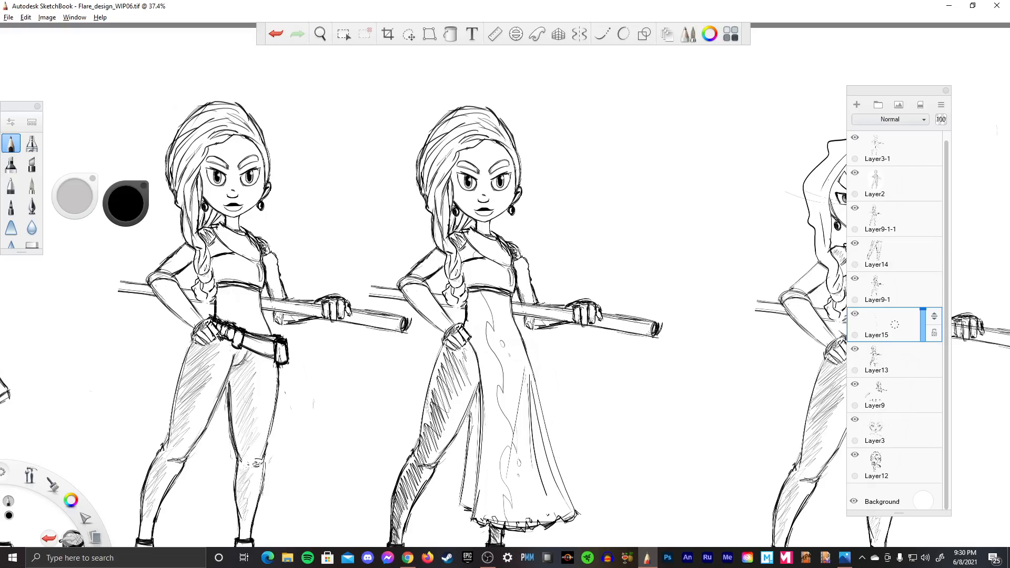
- Undo the vine-like line and leaf shapes on the front of the skirt
{"action": "key", "text": "ctrl+z"}
{"action": "key", "text": "space"}
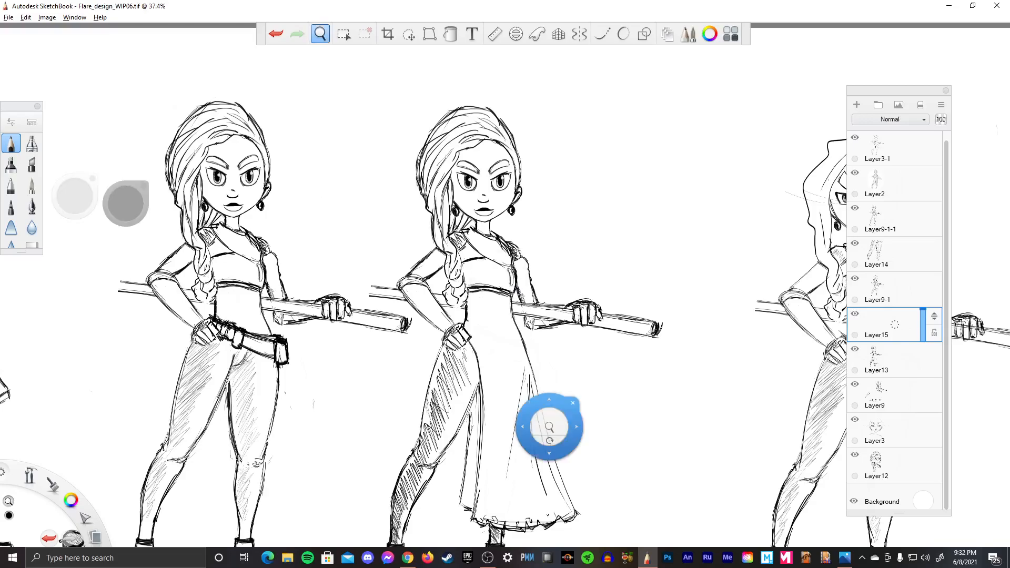
{"action": "scroll", "coordinate": [656, 280], "scroll_direction": "down", "scroll_amount": 3}
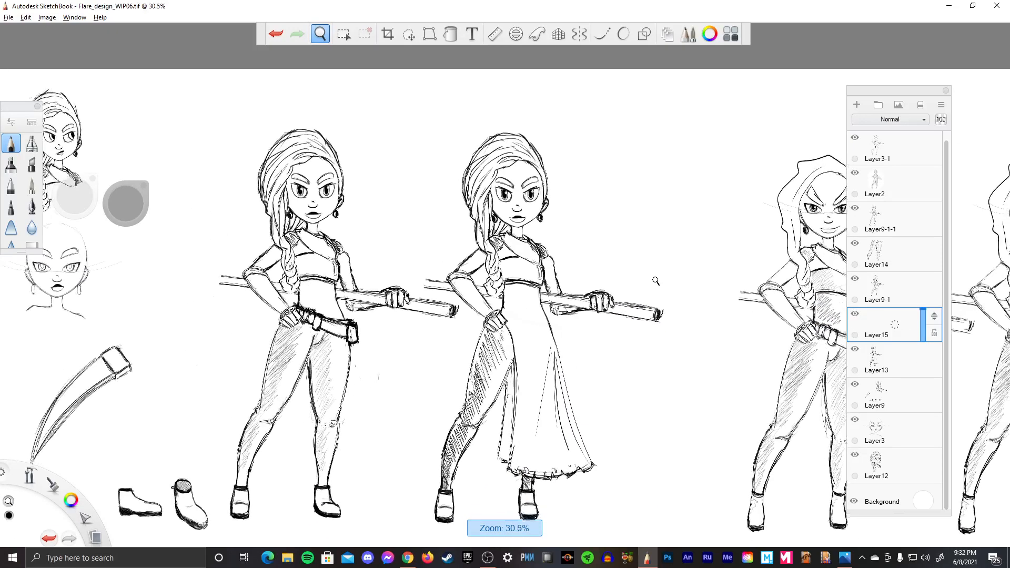
{"action": "left_click_drag", "start_coordinate": [656, 280], "coordinate": [669, 288]}
{"action": "scroll", "coordinate": [670, 289], "scroll_direction": "up", "scroll_amount": 2}
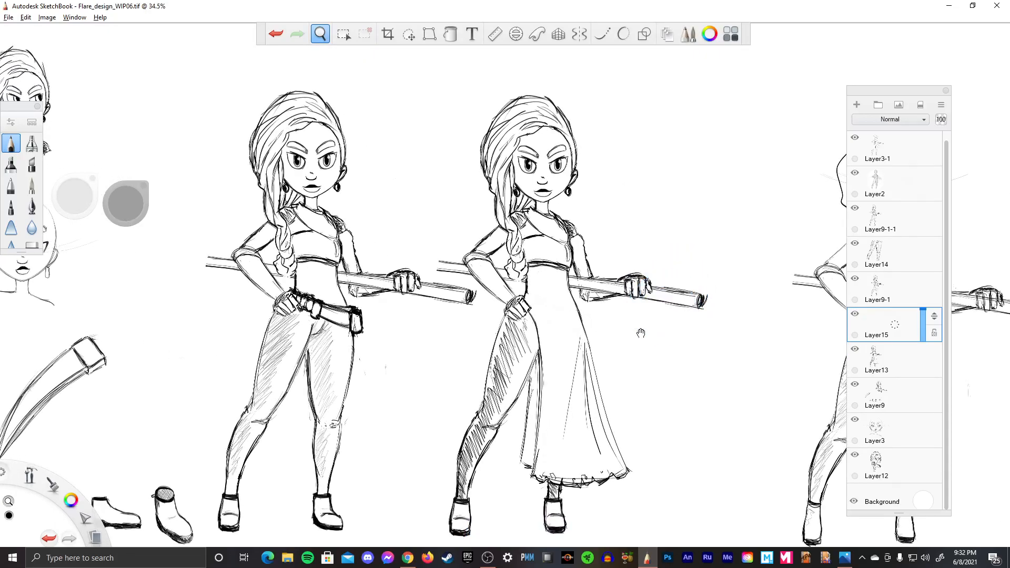
{"action": "mouse_move", "coordinate": [640, 333]}
{"action": "left_mouse_down"}
{"action": "mouse_move", "coordinate": [670, 296]}
{"action": "mouse_move", "coordinate": [650, 323]}
{"action": "left_mouse_up"}
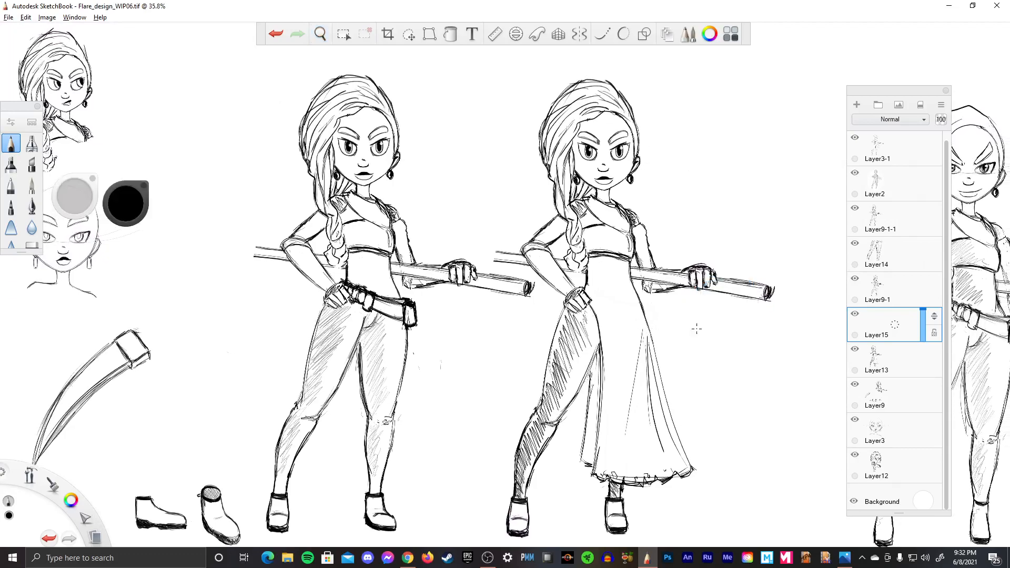
- Erase the small stray marks beside the belted, trousered figure's legs on Layer14
{"action": "key", "text": "Tab"}
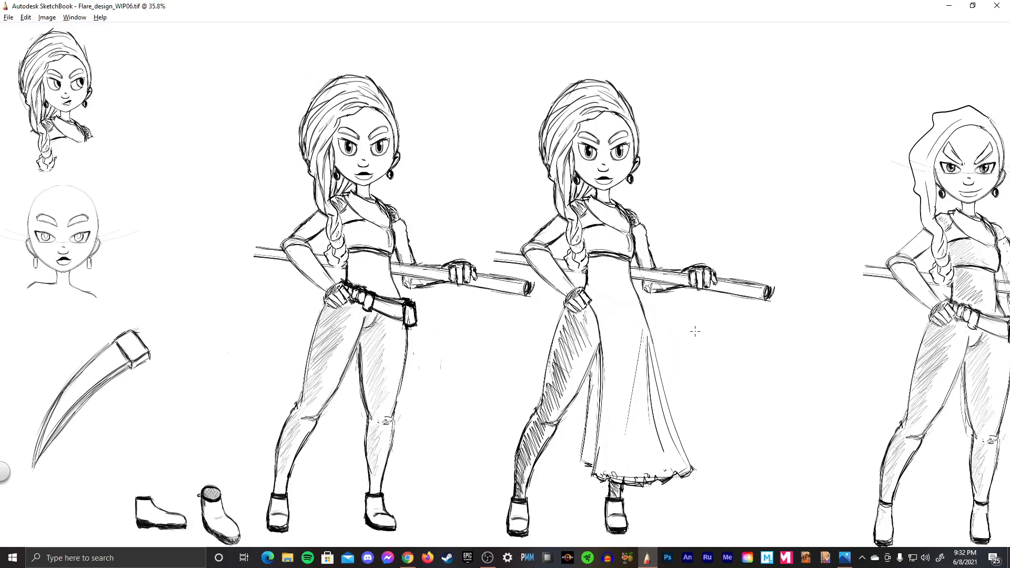
{"action": "key", "text": "space"}
{"action": "scroll", "coordinate": [682, 291], "scroll_direction": "up", "scroll_amount": 1}
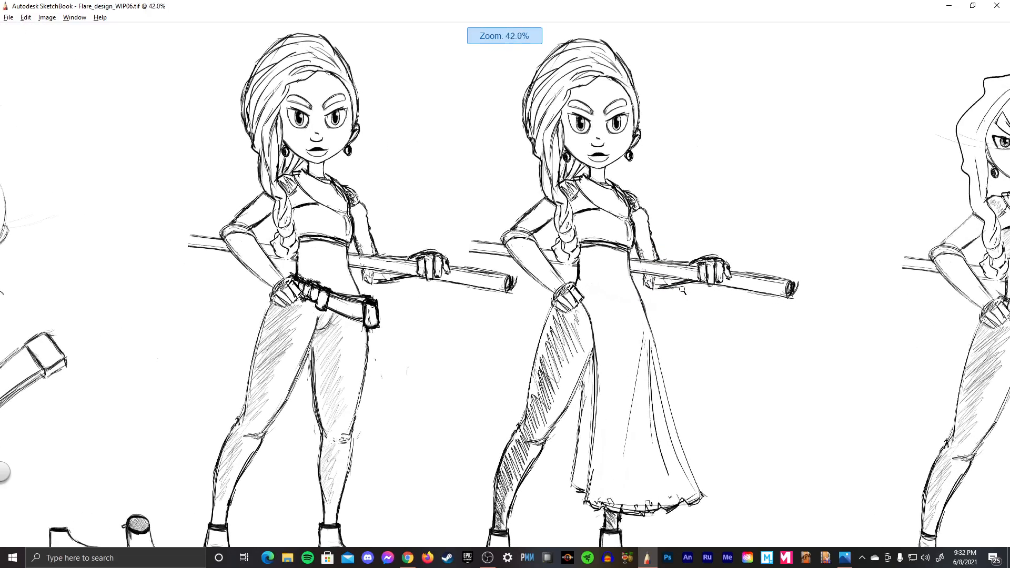
{"action": "scroll", "coordinate": [682, 290], "scroll_direction": "up", "scroll_amount": 1}
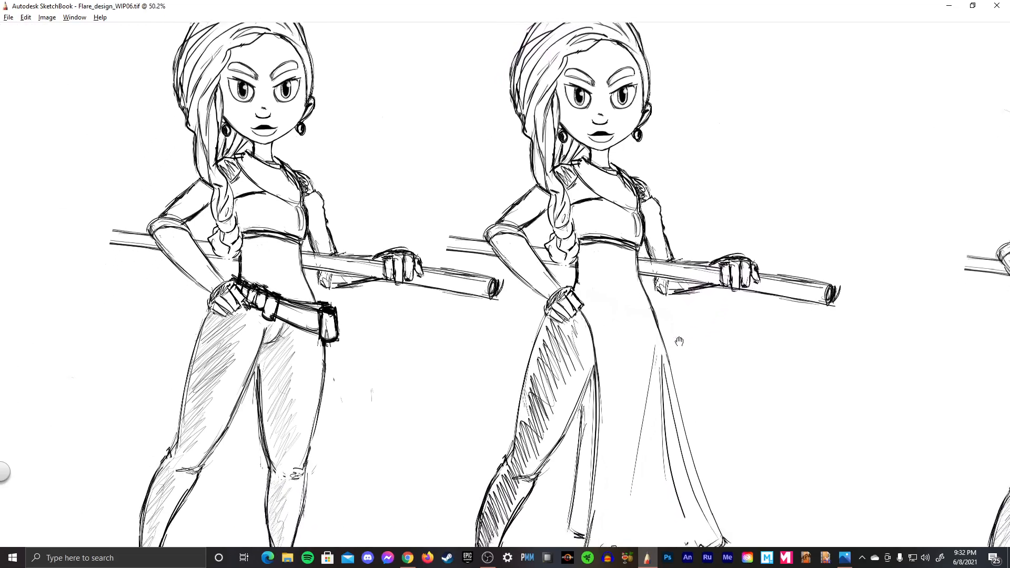
{"action": "left_click_drag", "start_coordinate": [679, 341], "coordinate": [690, 321]}
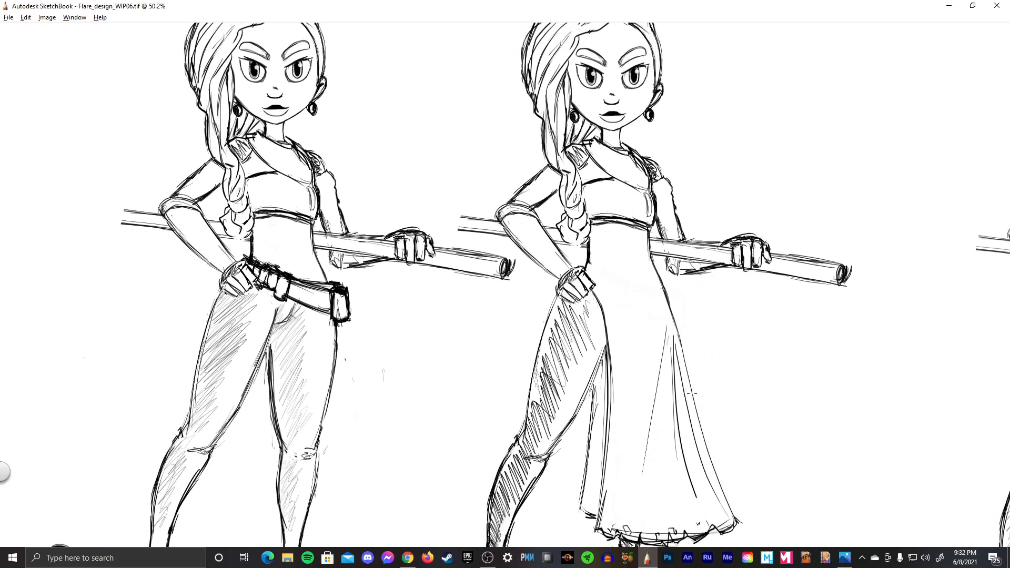
{"action": "key", "text": "Tab"}
{"action": "left_click", "coordinate": [894, 254]}
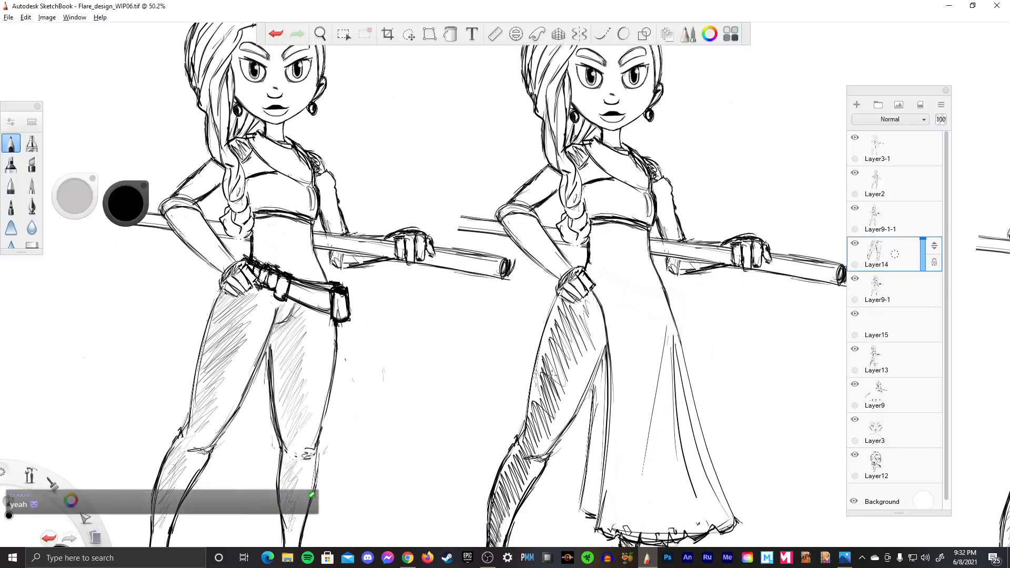
{"action": "key", "text": "Tab"}
{"action": "key", "text": "Tab"}
{"action": "key", "text": "e"}
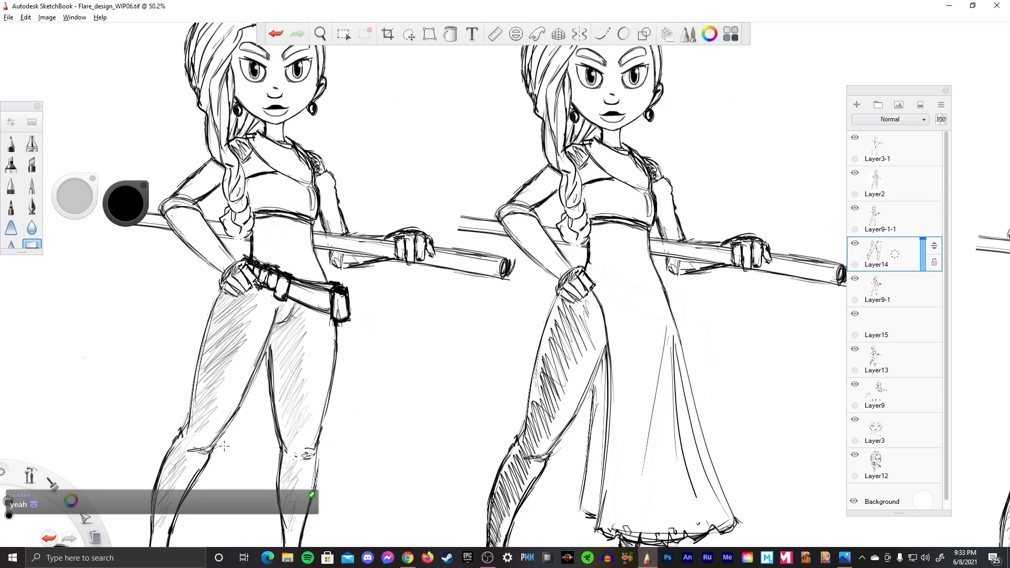
{"action": "key", "text": "e"}
{"action": "key", "text": "Tab"}
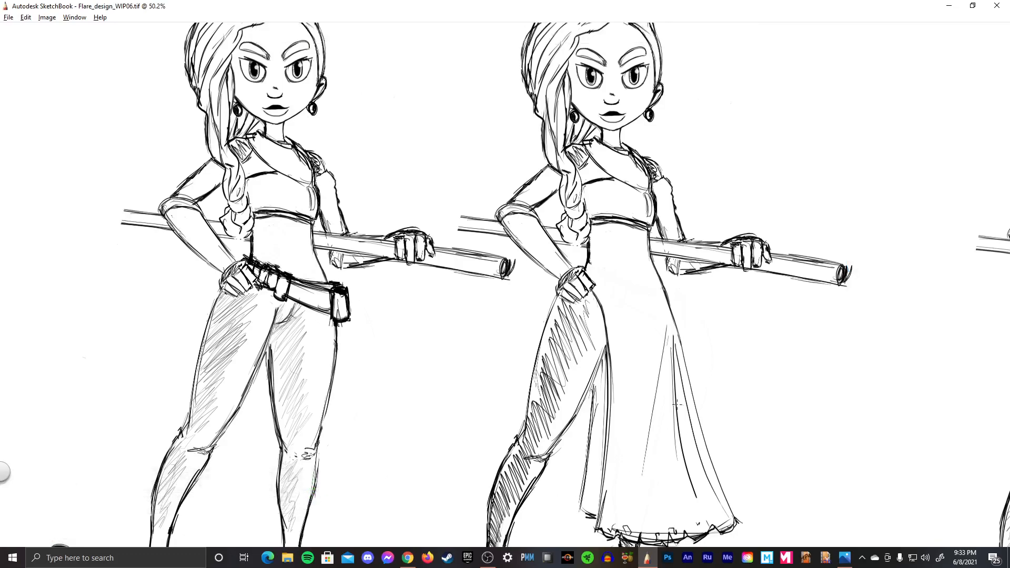
{"action": "key", "text": "space"}
{"action": "left_click_drag", "start_coordinate": [671, 288], "coordinate": [644, 362]}
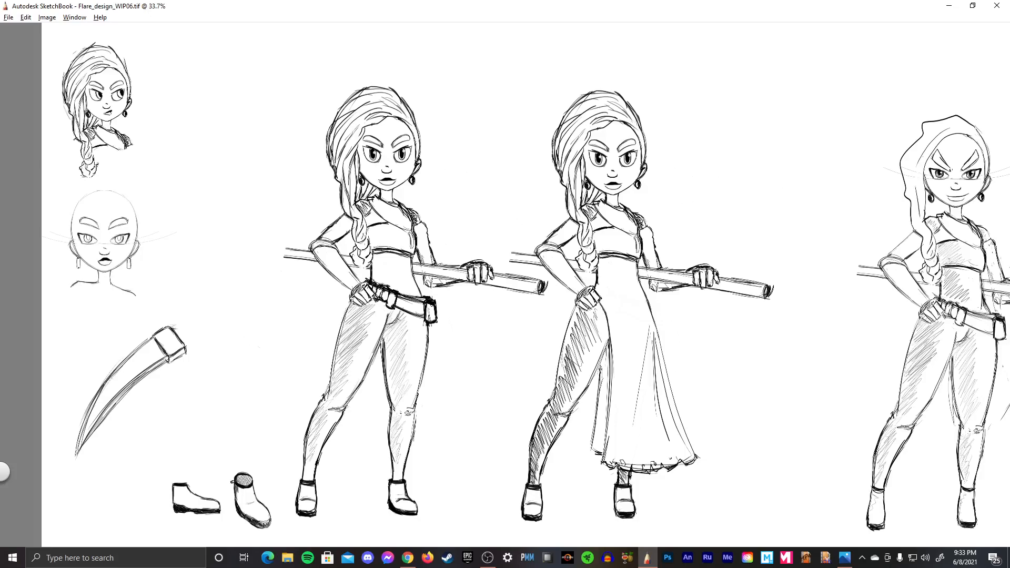
{"action": "key", "text": "alt+Tab"}
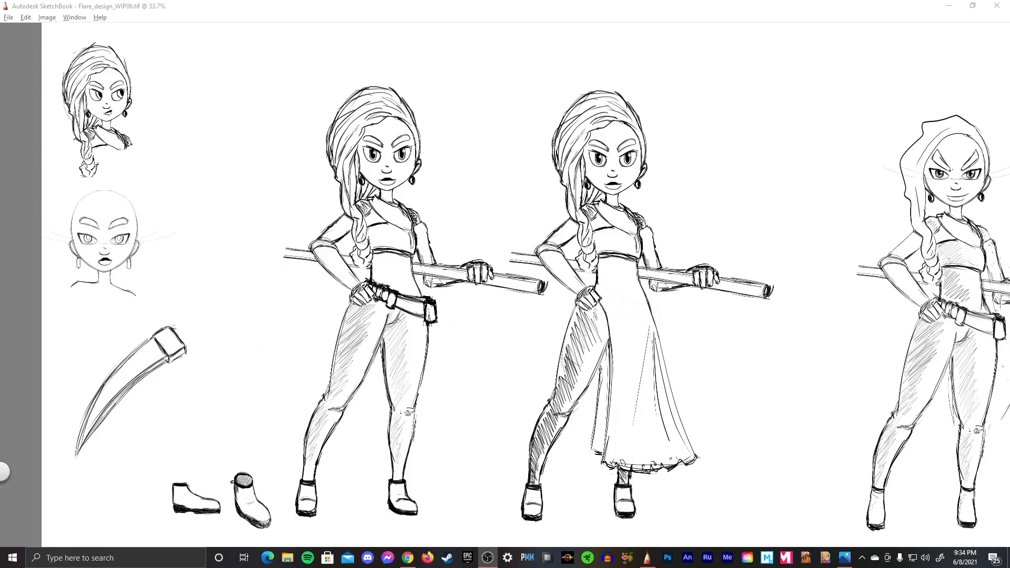
{"action": "left_click", "coordinate": [685, 309]}
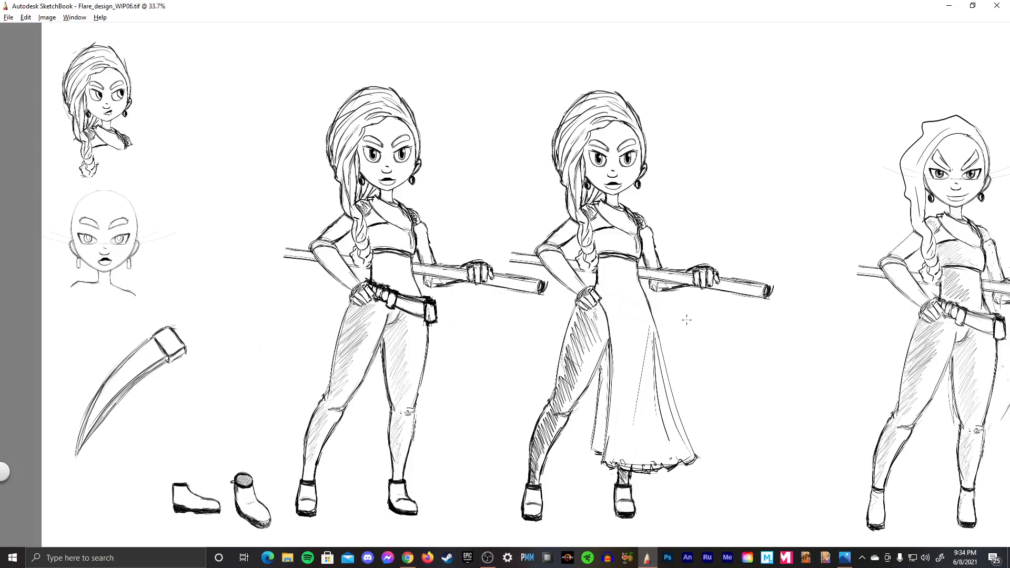
{"action": "key", "text": "space"}
{"action": "left_click_drag", "start_coordinate": [654, 314], "coordinate": [690, 354]}
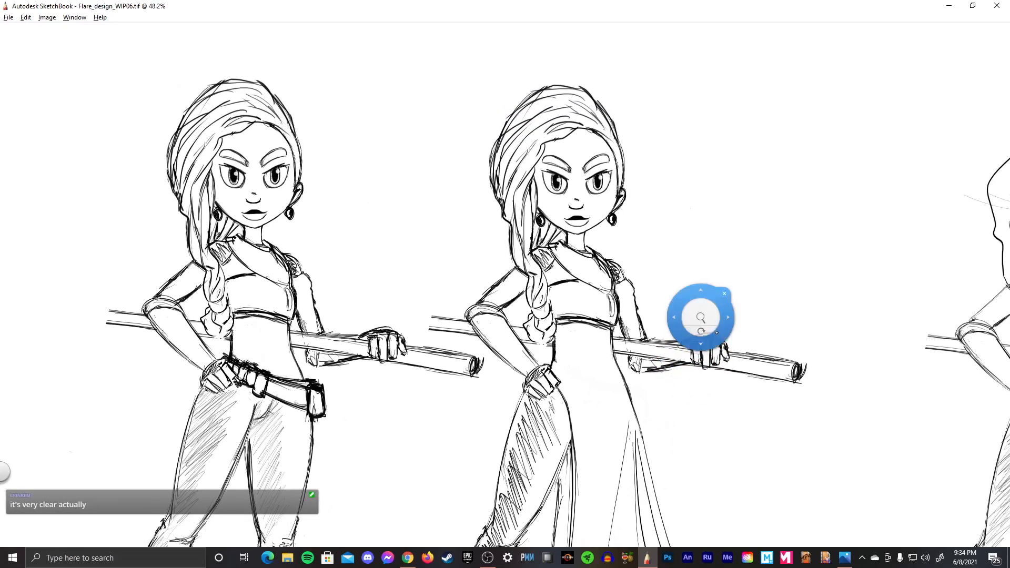
{"action": "left_click_drag", "start_coordinate": [702, 315], "coordinate": [705, 321]}
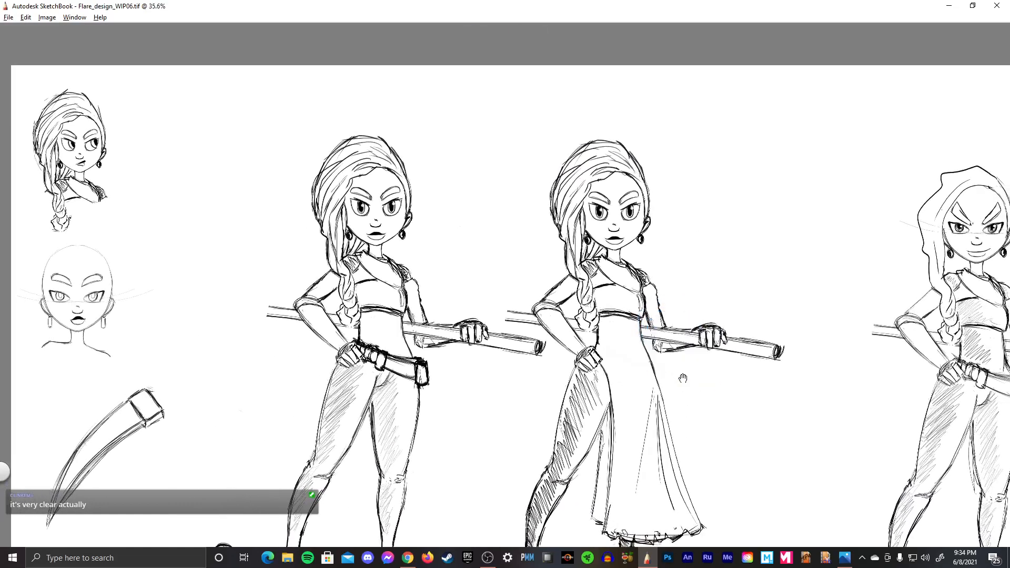
{"action": "left_click_drag", "start_coordinate": [695, 421], "coordinate": [682, 378]}
{"action": "key", "text": "space"}
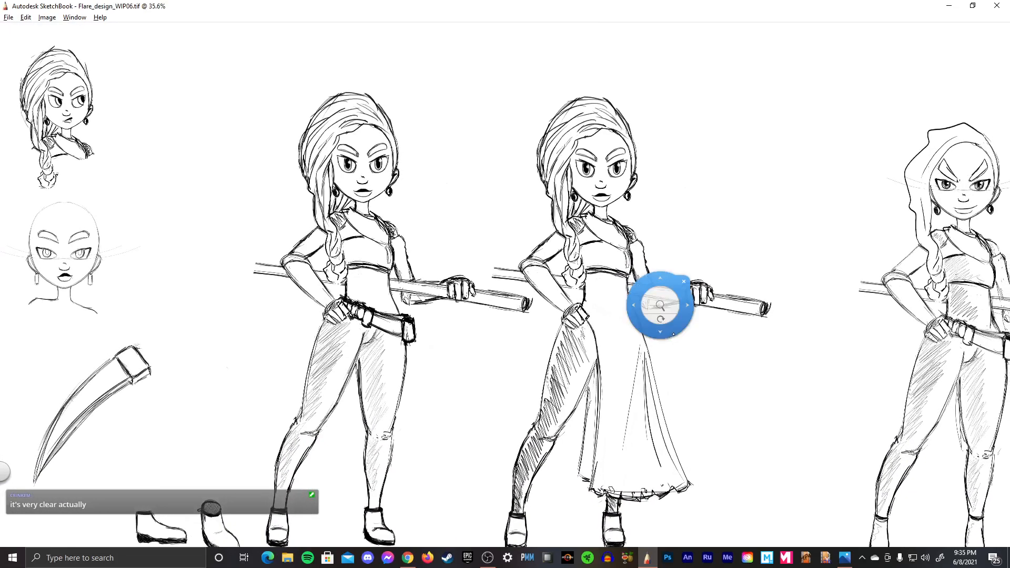
{"action": "key", "text": "space"}
{"action": "left_click_drag", "start_coordinate": [708, 343], "coordinate": [710, 350]}
{"action": "key", "text": "space"}
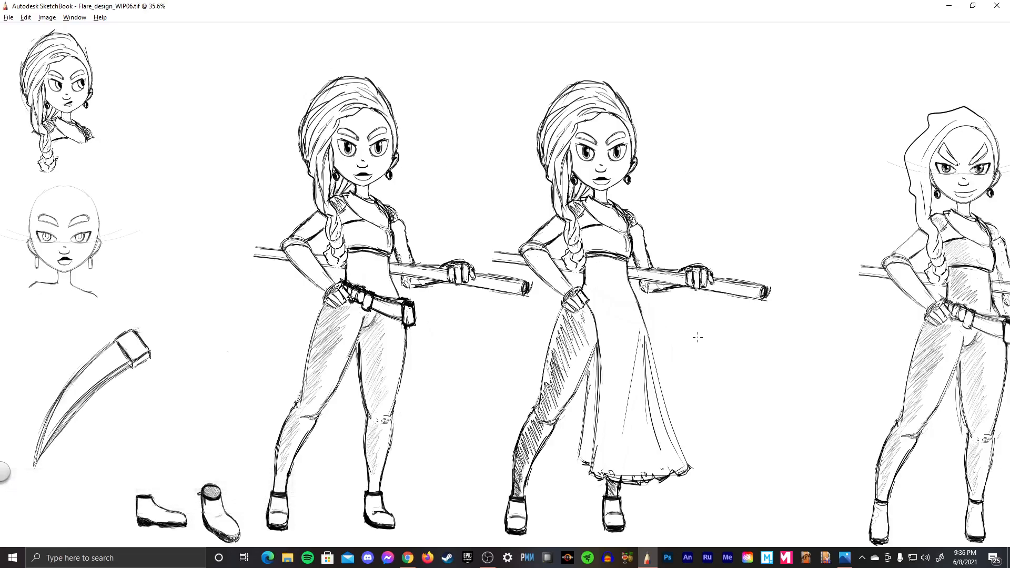
{"action": "left_click_drag", "start_coordinate": [609, 289], "coordinate": [705, 350]}
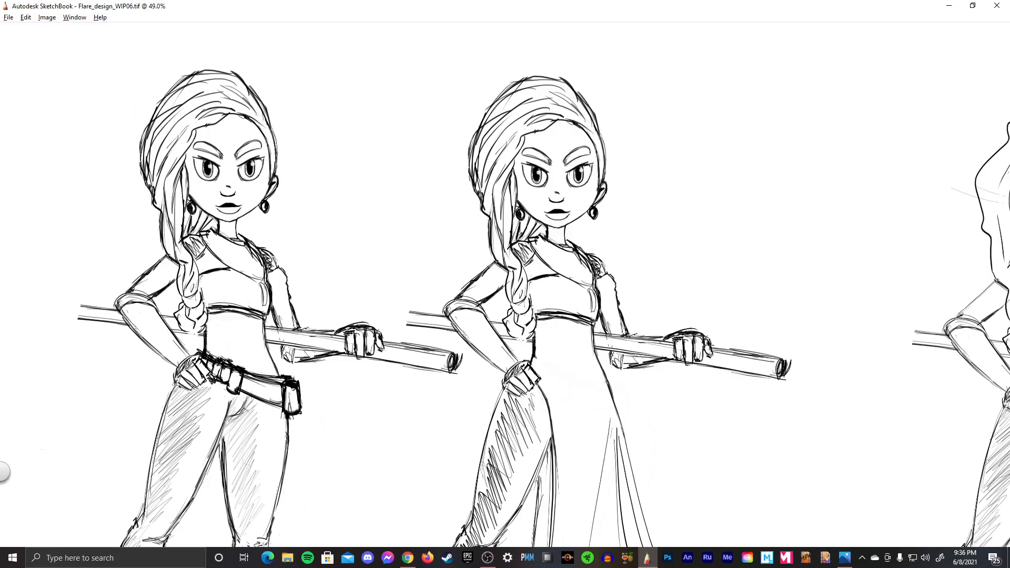
{"action": "left_click_drag", "start_coordinate": [679, 300], "coordinate": [652, 314]}
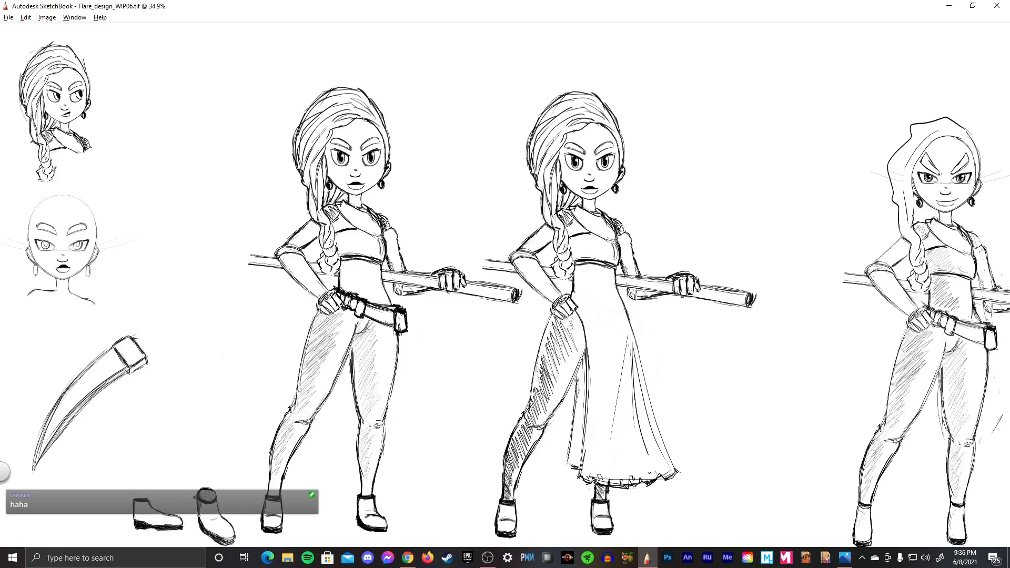
{"action": "scroll", "coordinate": [665, 288], "scroll_direction": "up", "scroll_amount": 2}
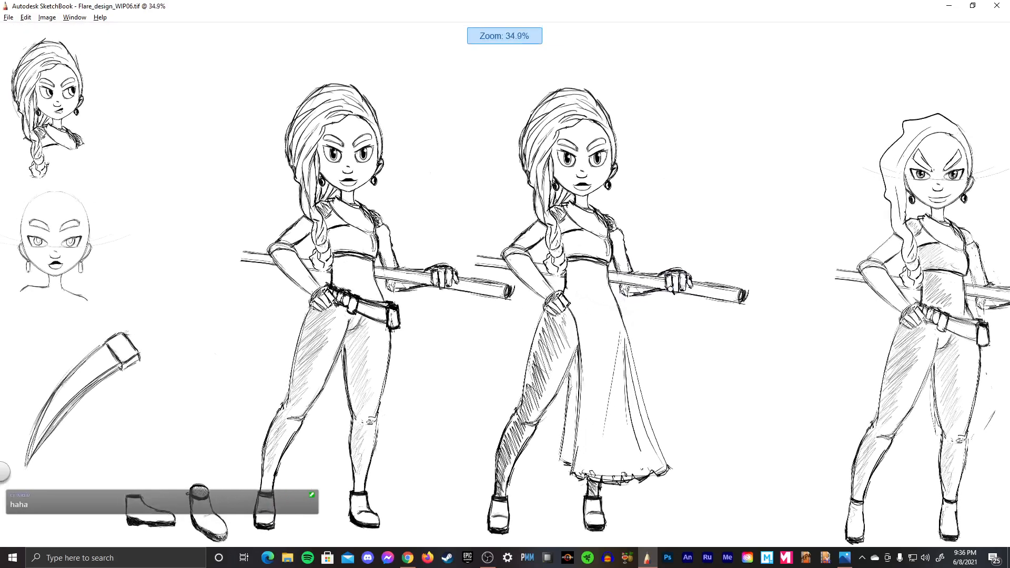
{"action": "key", "text": "space"}
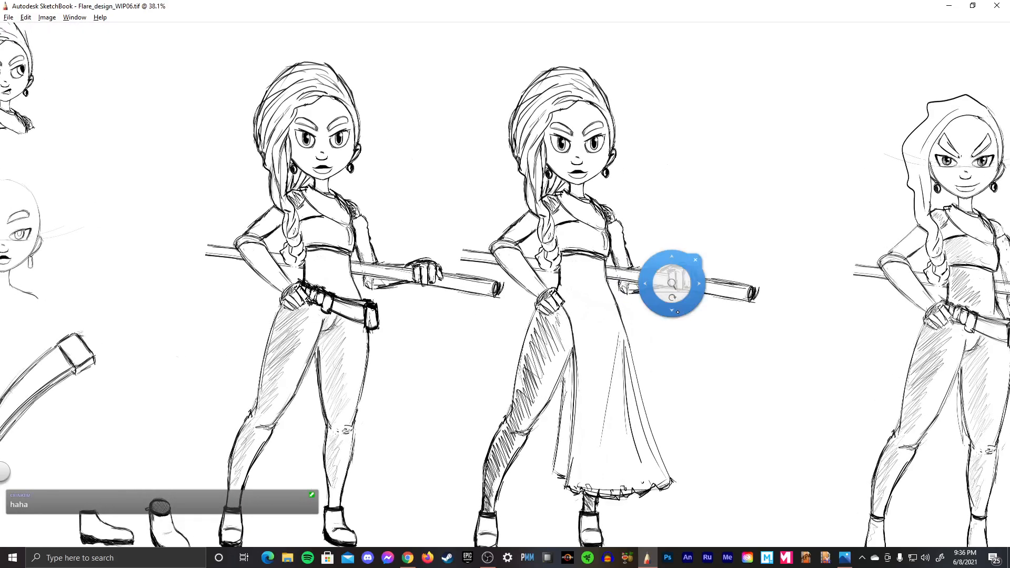
{"action": "key", "text": "space"}
{"action": "left_click_drag", "start_coordinate": [540, 259], "coordinate": [475, 259]}
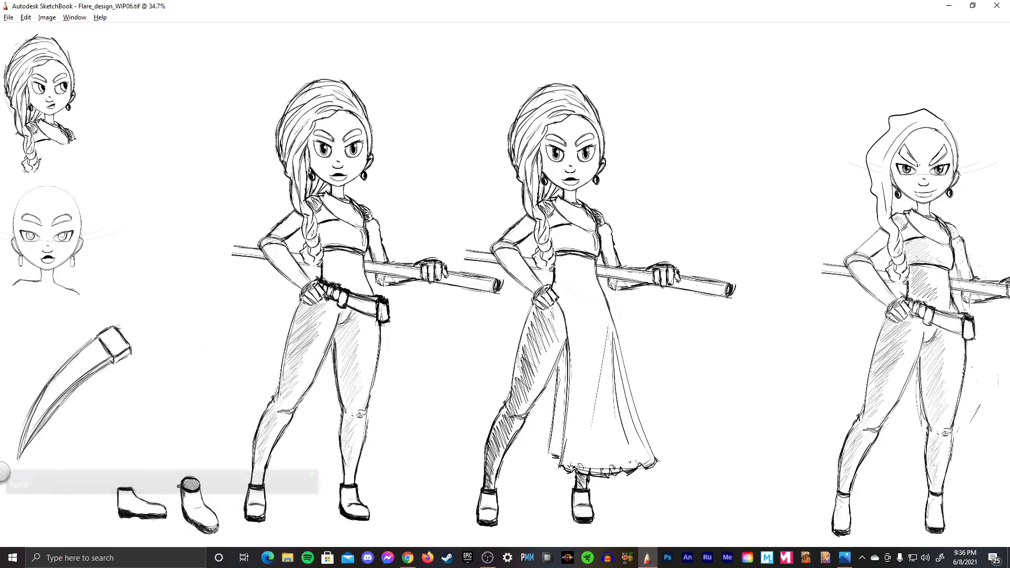
{"action": "key", "text": "space"}
{"action": "left_click_drag", "start_coordinate": [645, 296], "coordinate": [620, 292]}
{"action": "scroll", "coordinate": [620, 292], "scroll_direction": "up", "scroll_amount": 2}
{"action": "key", "text": "space"}
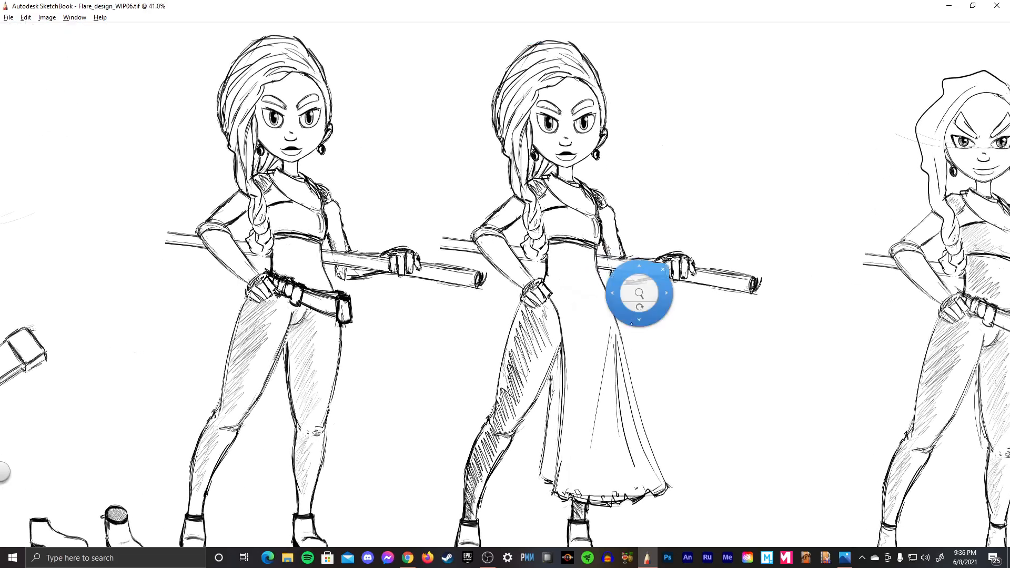
{"action": "left_click_drag", "start_coordinate": [646, 331], "coordinate": [732, 342]}
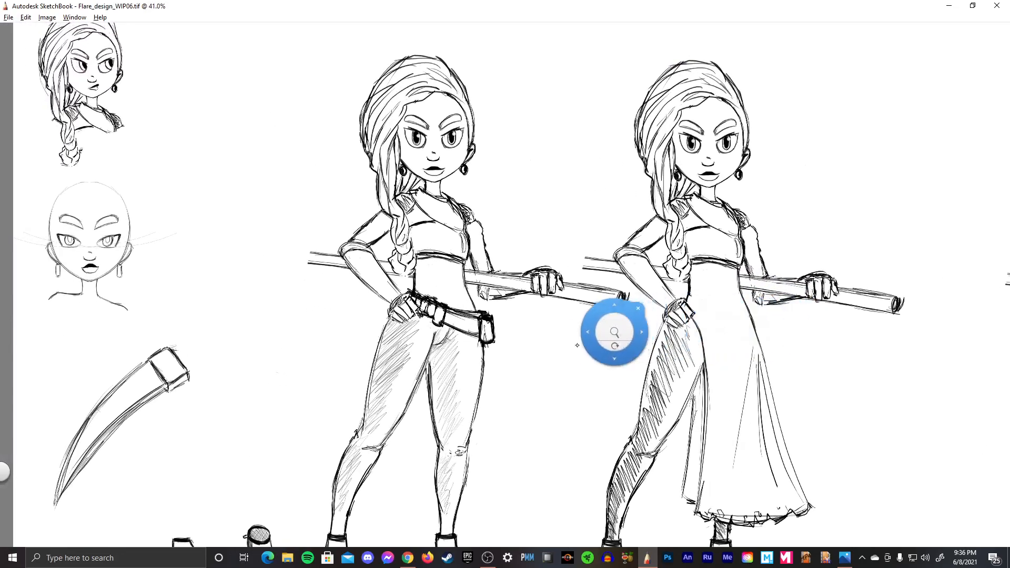
{"action": "mouse_move", "coordinate": [613, 331]}
{"action": "left_mouse_down"}
{"action": "mouse_move", "coordinate": [680, 347]}
{"action": "mouse_move", "coordinate": [575, 354]}
{"action": "mouse_move", "coordinate": [470, 330]}
{"action": "left_mouse_up"}
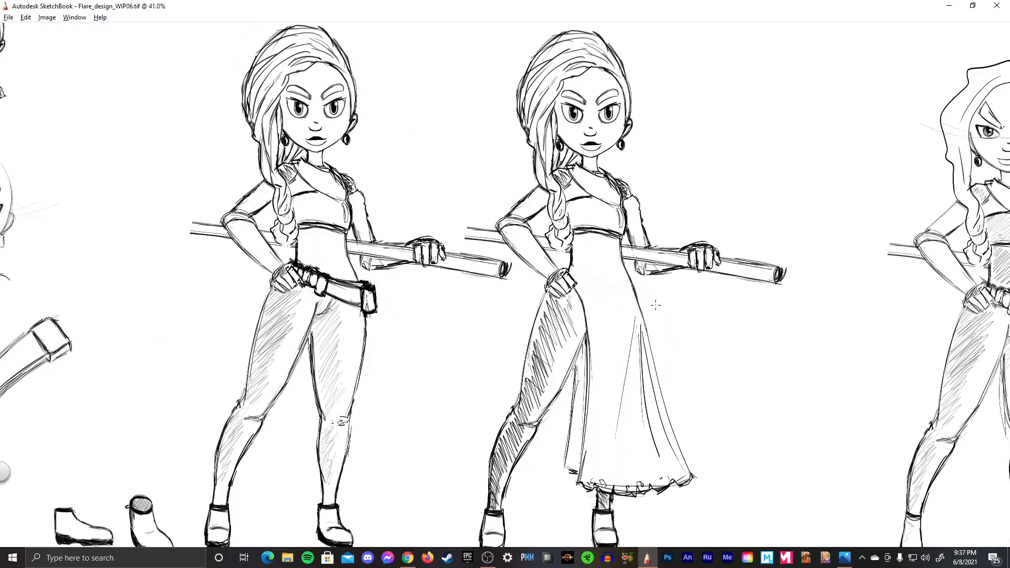
{"action": "key", "text": "space"}
{"action": "key", "text": "space"}
{"action": "mouse_move", "coordinate": [631, 296]}
{"action": "left_mouse_down"}
{"action": "mouse_move", "coordinate": [633, 379]}
{"action": "mouse_move", "coordinate": [651, 304]}
{"action": "left_mouse_up"}
{"action": "scroll", "coordinate": [650, 304], "scroll_direction": "down", "scroll_amount": 5}
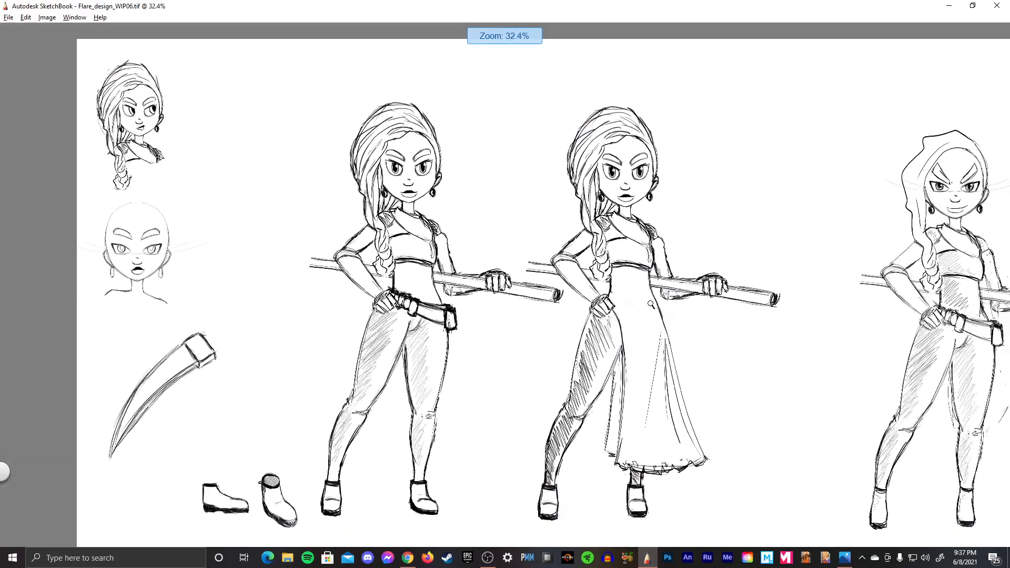
{"action": "key", "text": "space"}
{"action": "left_click_drag", "start_coordinate": [691, 333], "coordinate": [660, 422]}
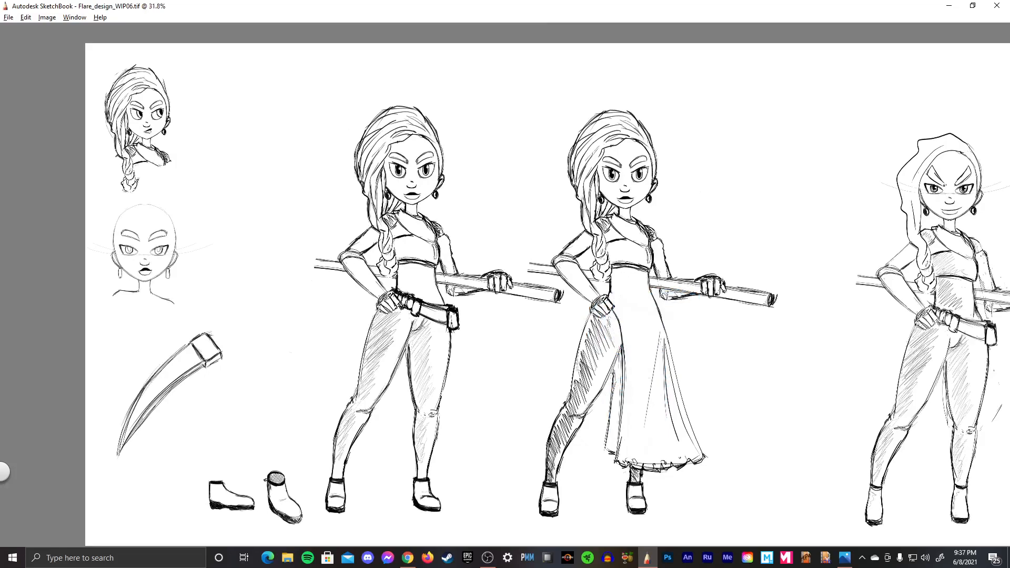
{"action": "key", "text": "space"}
{"action": "scroll", "coordinate": [668, 307], "scroll_direction": "up", "scroll_amount": 1}
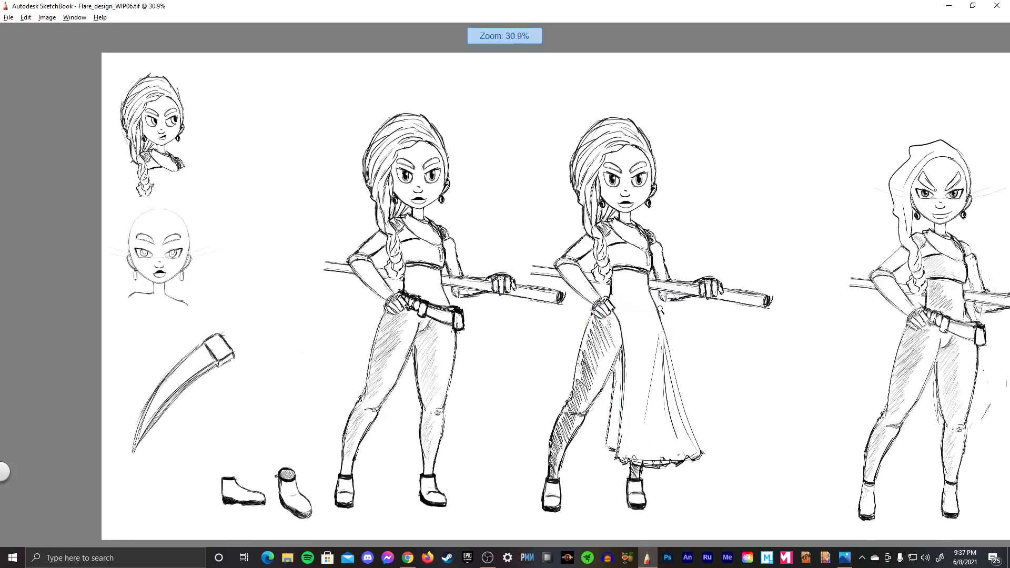
{"action": "left_click_drag", "start_coordinate": [692, 322], "coordinate": [707, 361]}
{"action": "key", "text": "space"}
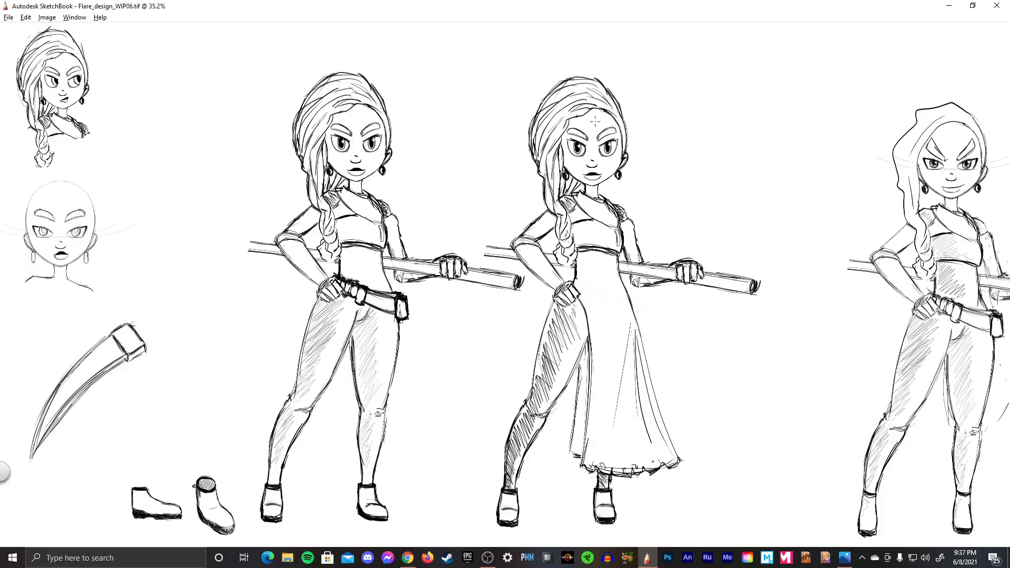
- Lasso-select the whole belted, trousered figure, including its staff and boots, with Layer14 active
{"action": "left_click_drag", "start_coordinate": [651, 387], "coordinate": [440, 414]}
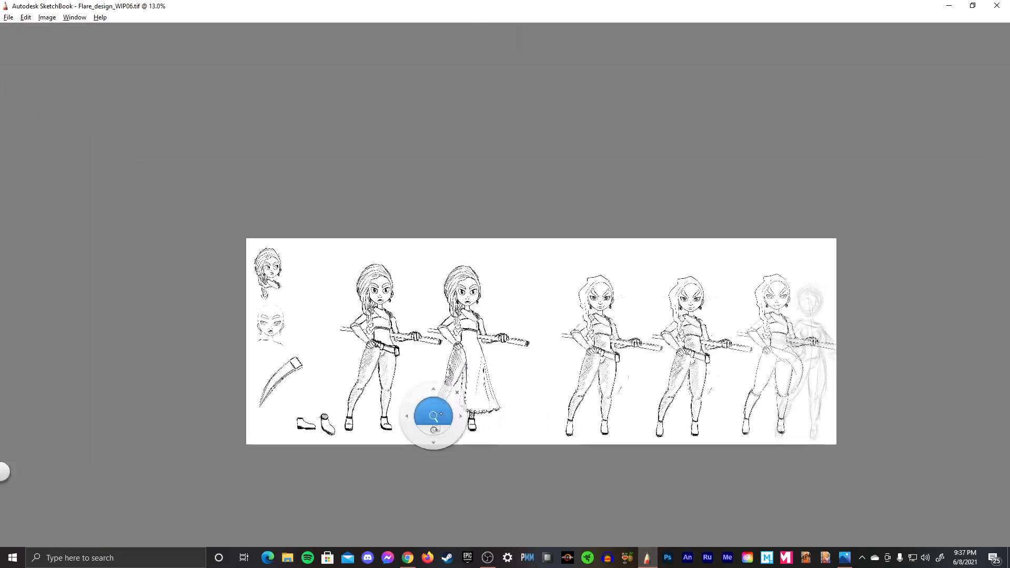
{"action": "left_click_drag", "start_coordinate": [559, 419], "coordinate": [508, 368]}
{"action": "mouse_move", "coordinate": [512, 370]}
{"action": "left_mouse_down"}
{"action": "mouse_move", "coordinate": [534, 397]}
{"action": "mouse_move", "coordinate": [625, 362]}
{"action": "left_mouse_up"}
{"action": "key", "text": "l"}
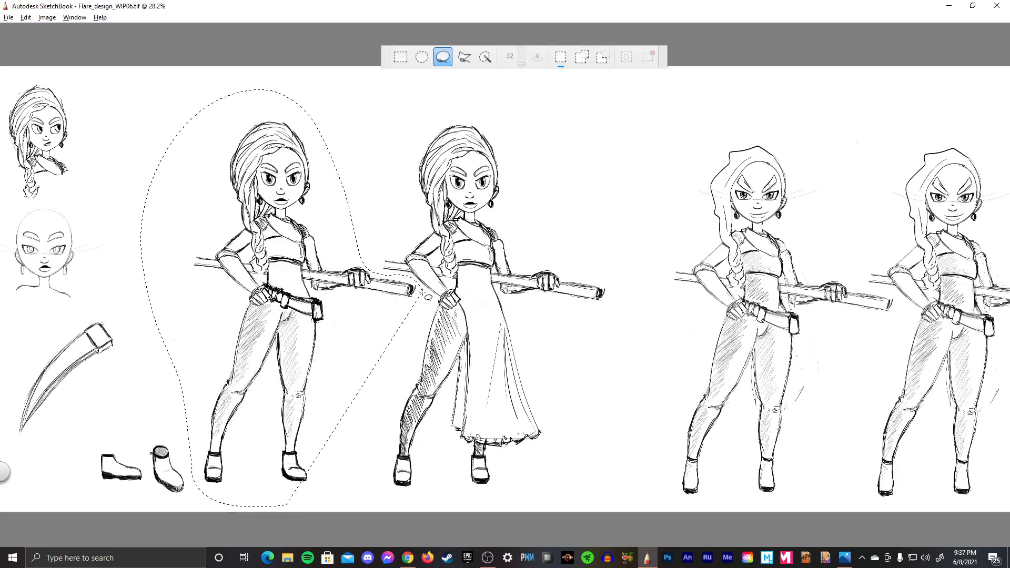
{"action": "left_click_drag", "start_coordinate": [424, 294], "coordinate": [420, 290]}
{"action": "key", "text": "Tab"}
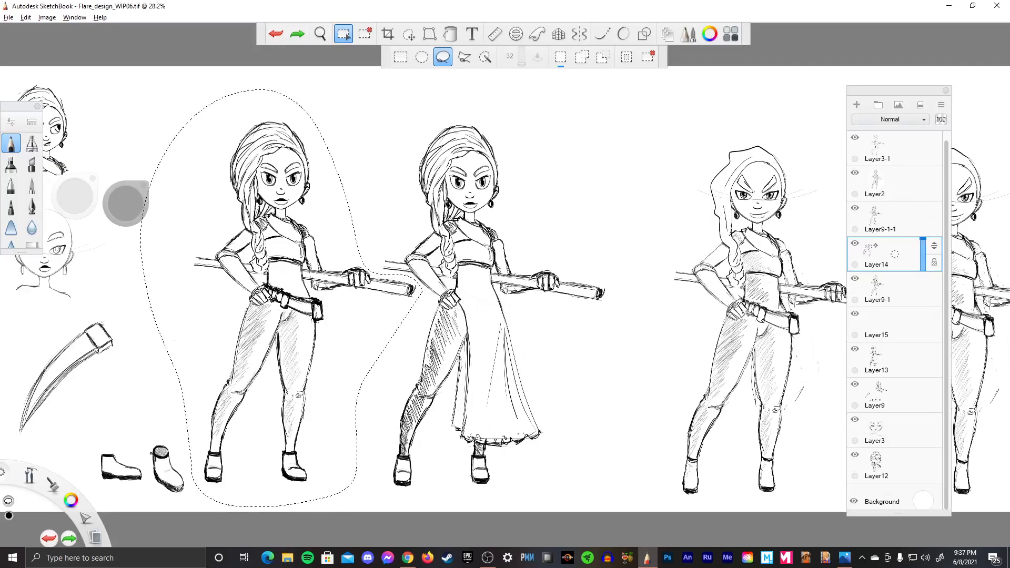
- Check which figures sit on Layer14, Layer9-1 and Layer9-1-1 by toggling those layers' visibility
{"action": "left_click", "coordinate": [854, 243]}
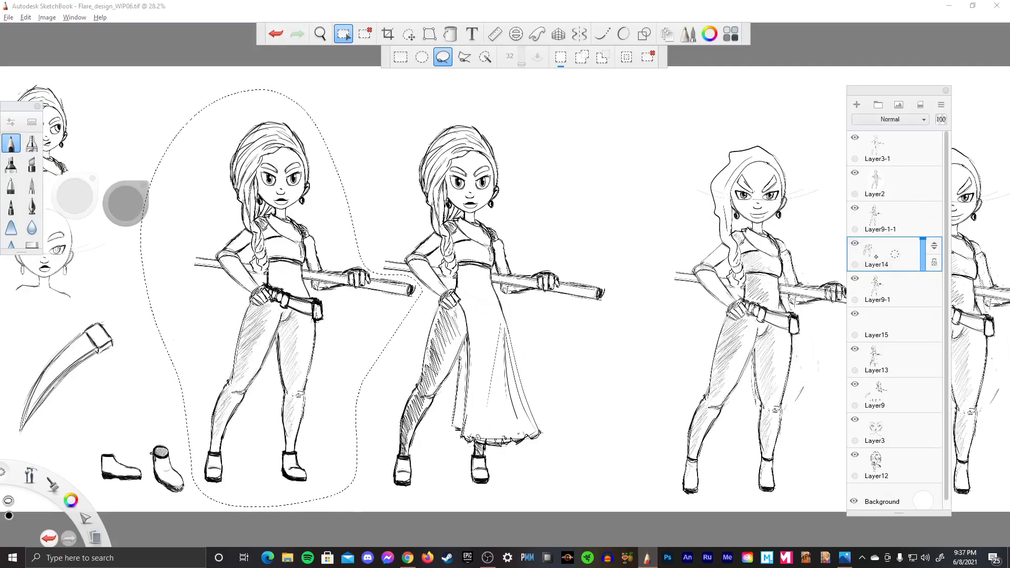
{"action": "left_click", "coordinate": [855, 278]}
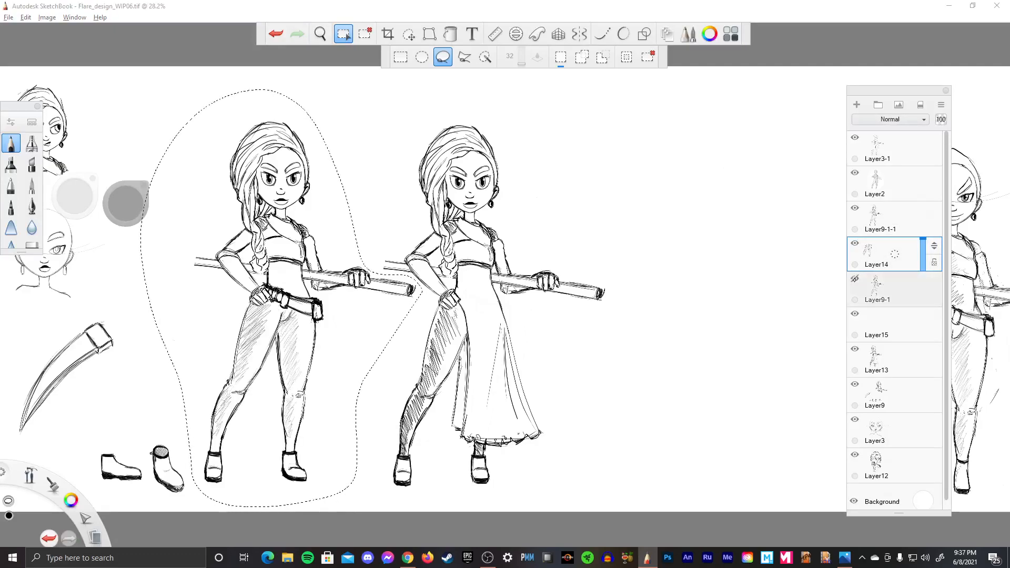
{"action": "left_click", "coordinate": [854, 278]}
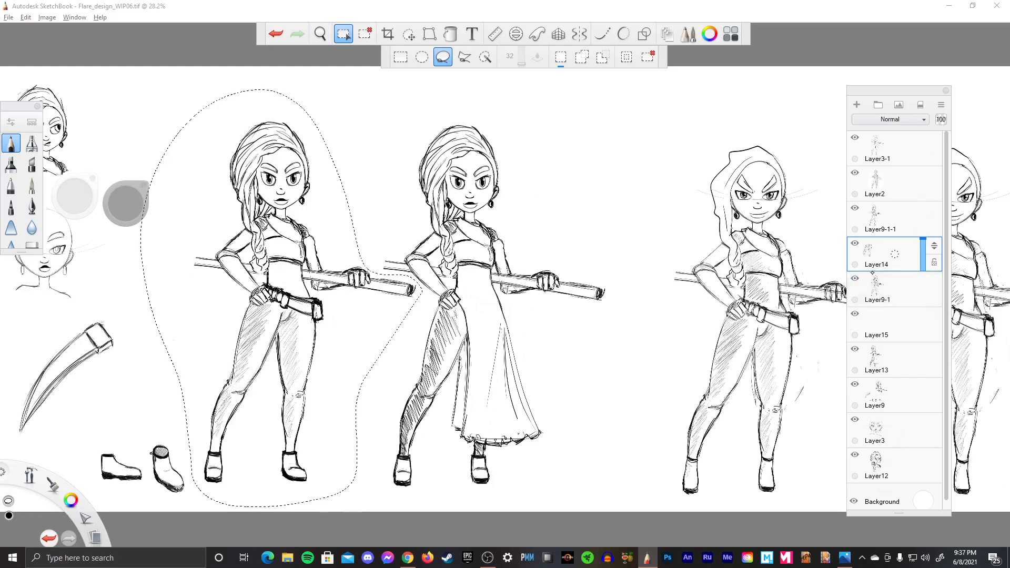
{"action": "left_click", "coordinate": [855, 208]}
{"action": "left_click", "coordinate": [855, 208]}
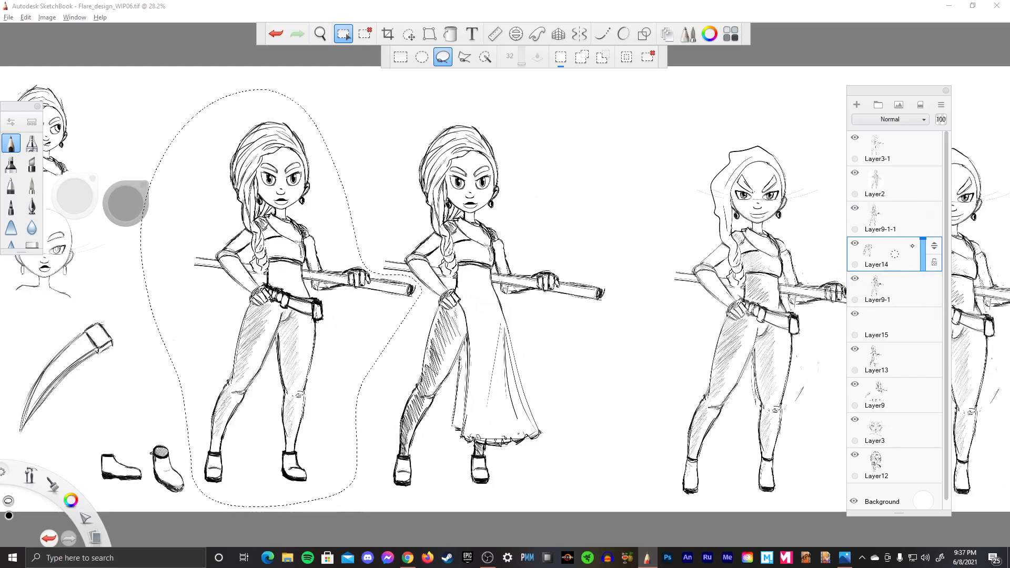
- Move Layer14 between Layer13 and Layer9, and toggle these three layers' visibility to check what each contains
{"action": "left_click_drag", "start_coordinate": [931, 248], "coordinate": [931, 311]}
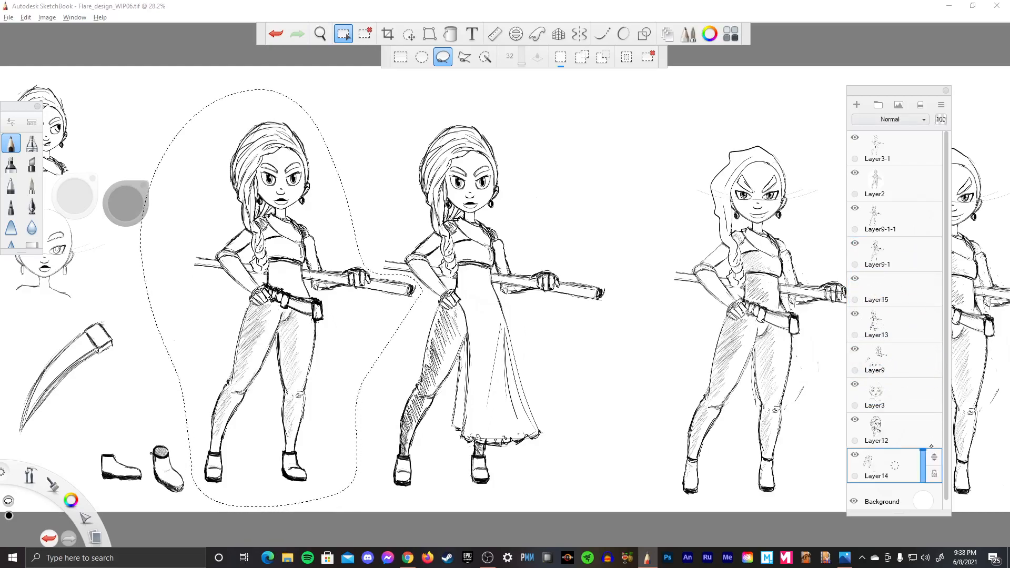
{"action": "left_click_drag", "start_coordinate": [932, 455], "coordinate": [932, 354]}
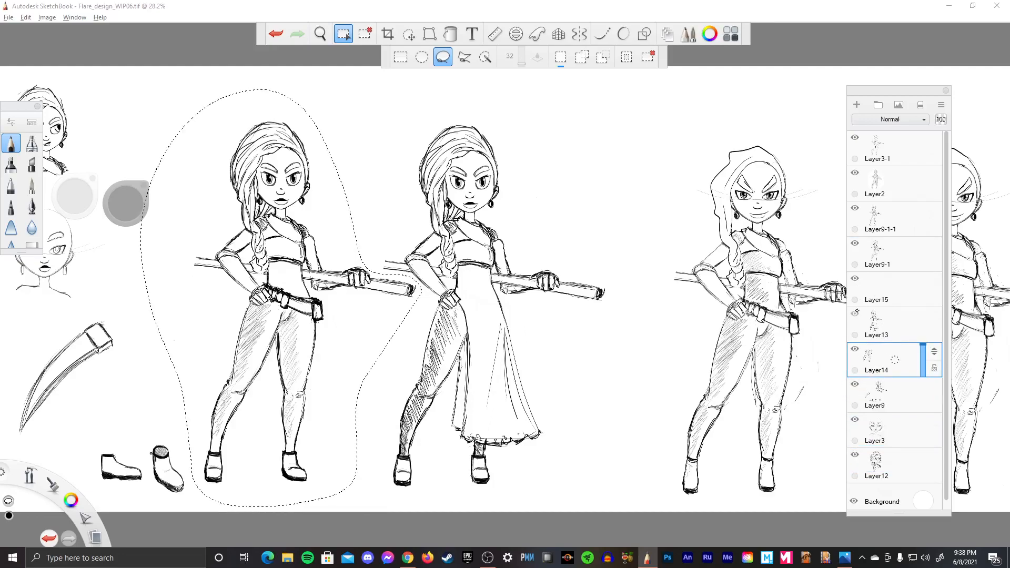
{"action": "left_click", "coordinate": [855, 314]}
{"action": "left_click", "coordinate": [855, 313]}
{"action": "left_click", "coordinate": [855, 314]}
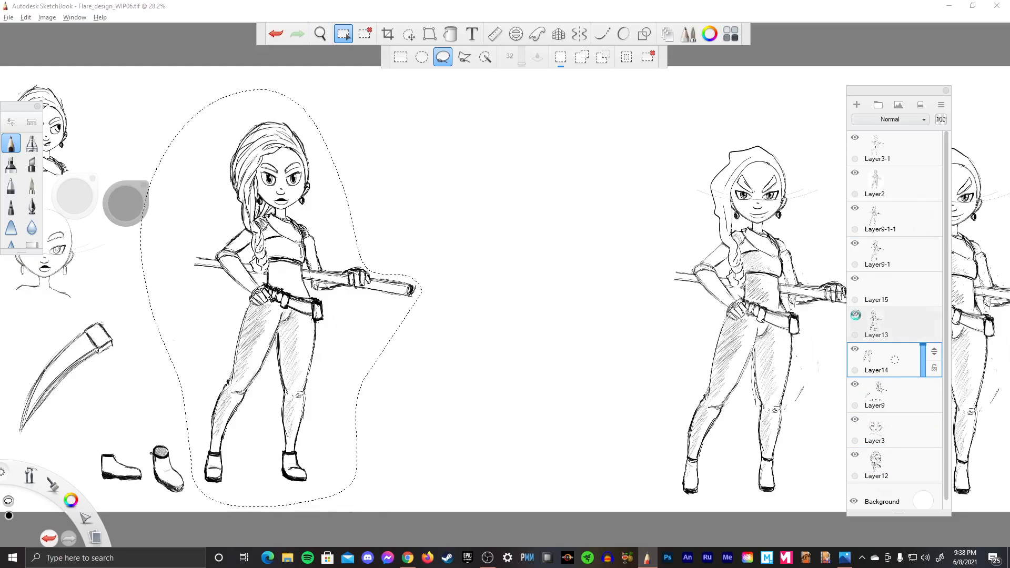
{"action": "left_click", "coordinate": [855, 314]}
{"action": "left_click", "coordinate": [854, 349]}
{"action": "left_click", "coordinate": [854, 349]}
{"action": "left_click", "coordinate": [855, 385]}
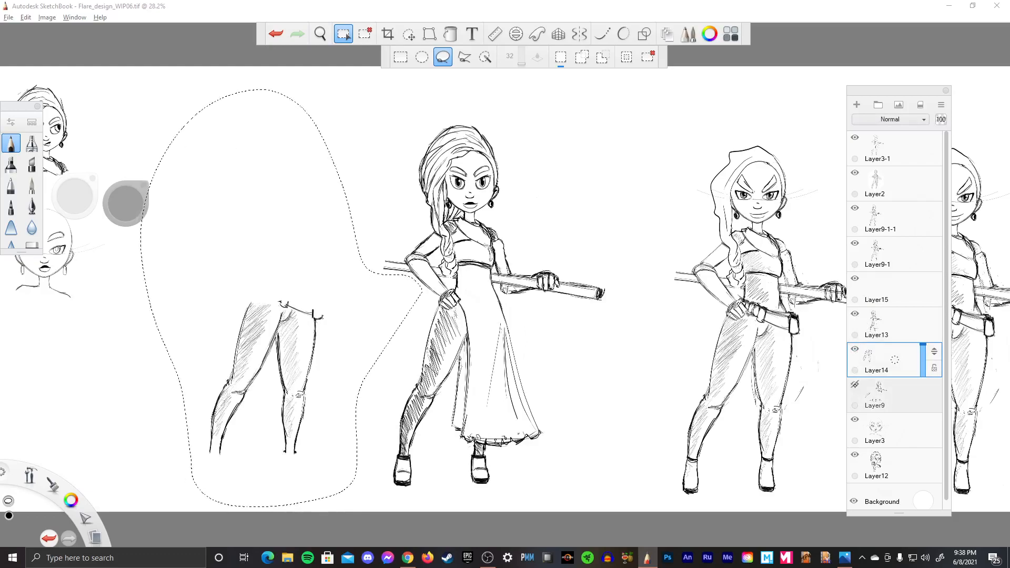
{"action": "left_click", "coordinate": [855, 384]}
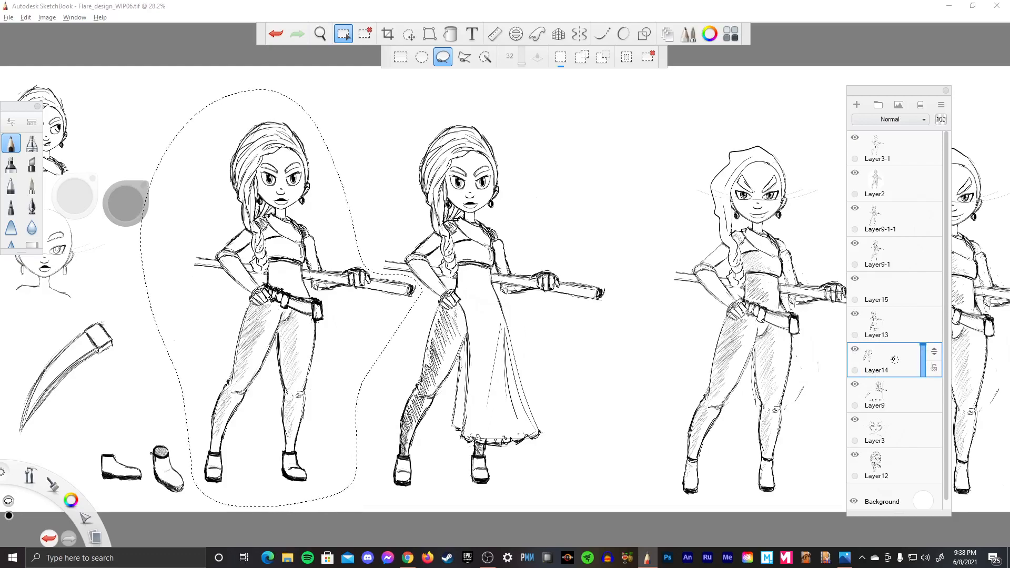
- Merge Layer14 into Layer9 and check the combined trousered figure by hiding and showing the layer
{"action": "left_click_drag", "start_coordinate": [893, 359], "coordinate": [893, 389]}
{"action": "left_click", "coordinate": [855, 349]}
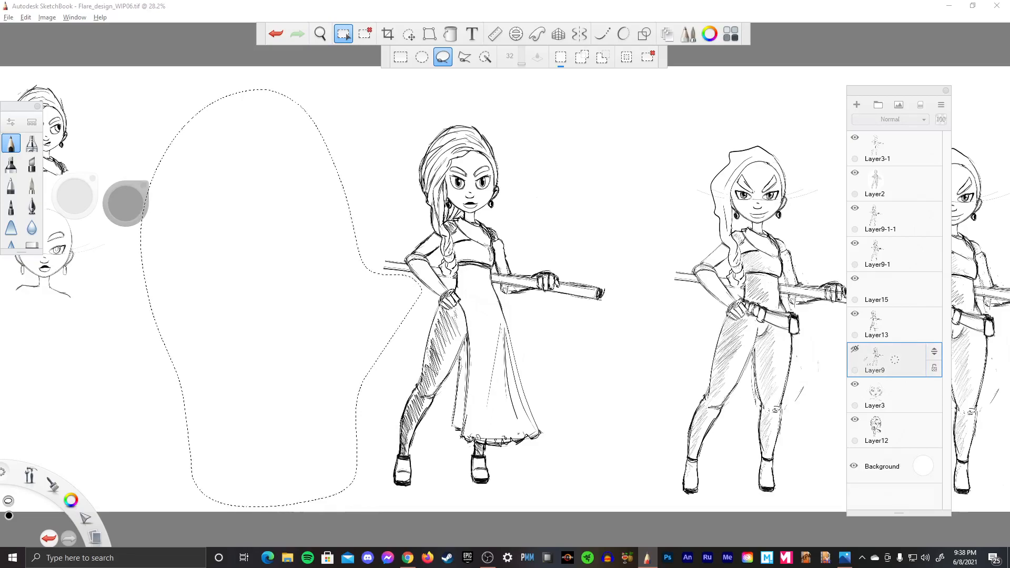
{"action": "left_click", "coordinate": [854, 349]}
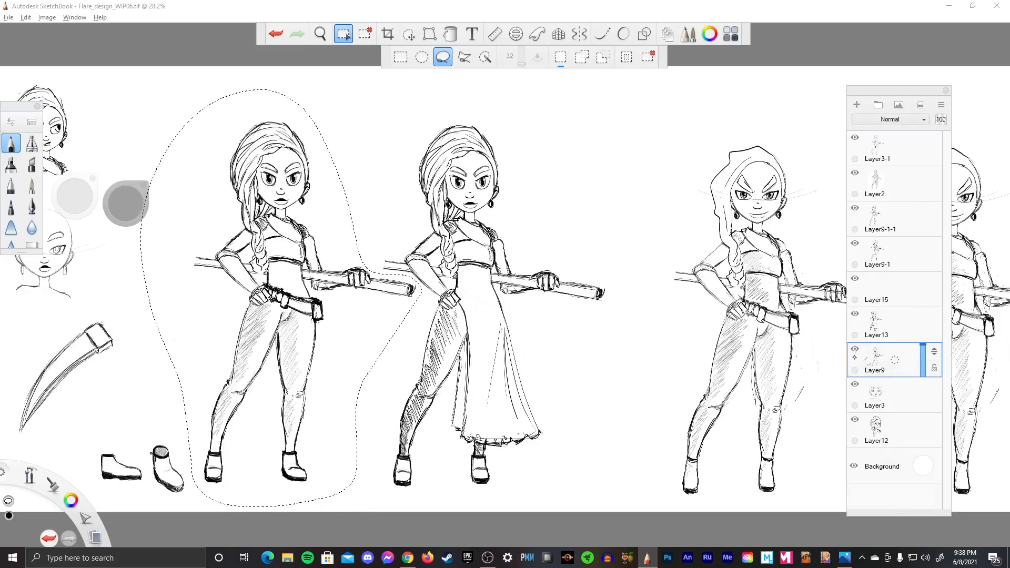
- Cut the selected trousered figure from Layer9, paste it onto its own layer and move it over the dress figure
{"action": "key", "text": "Delete"}
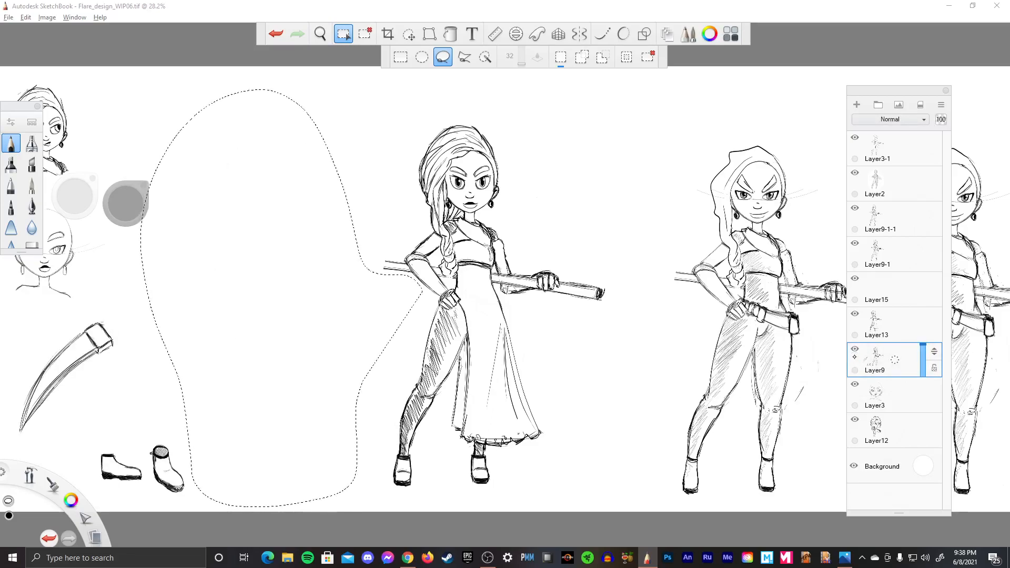
{"action": "key", "text": "ctrl+v"}
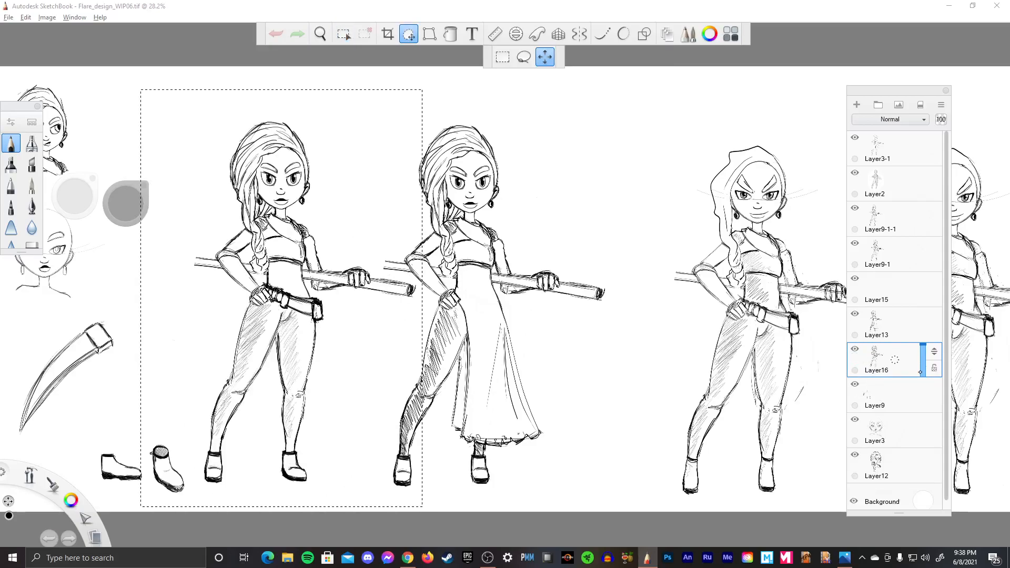
{"action": "key", "text": "Return"}
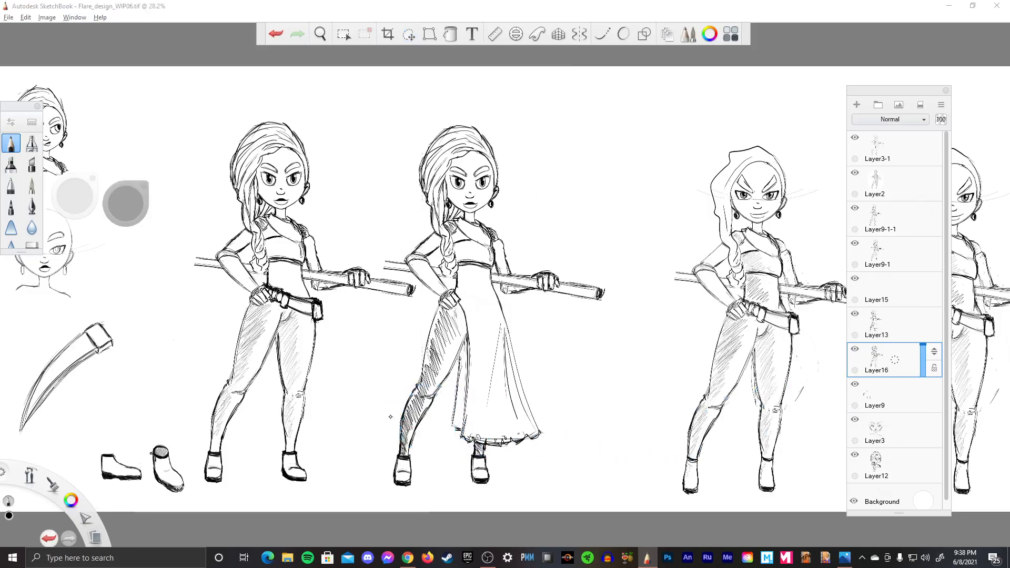
{"action": "left_click_drag", "start_coordinate": [418, 434], "coordinate": [423, 445]}
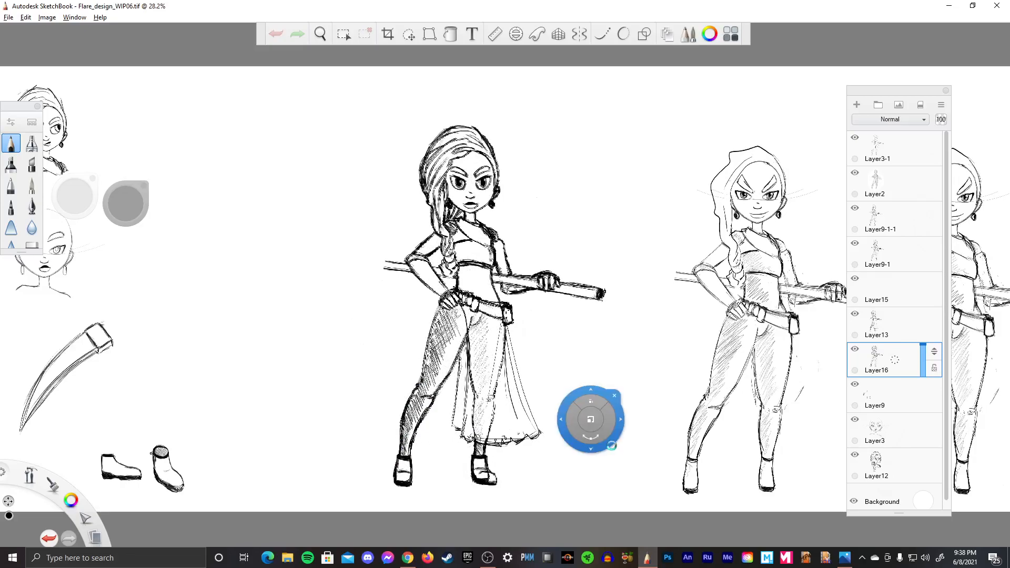
{"action": "key", "text": "Return"}
- Move the dress figure on Layer13 into the trousered figure's vacated place and level it with its neighbour
{"action": "left_click", "coordinate": [884, 323]}
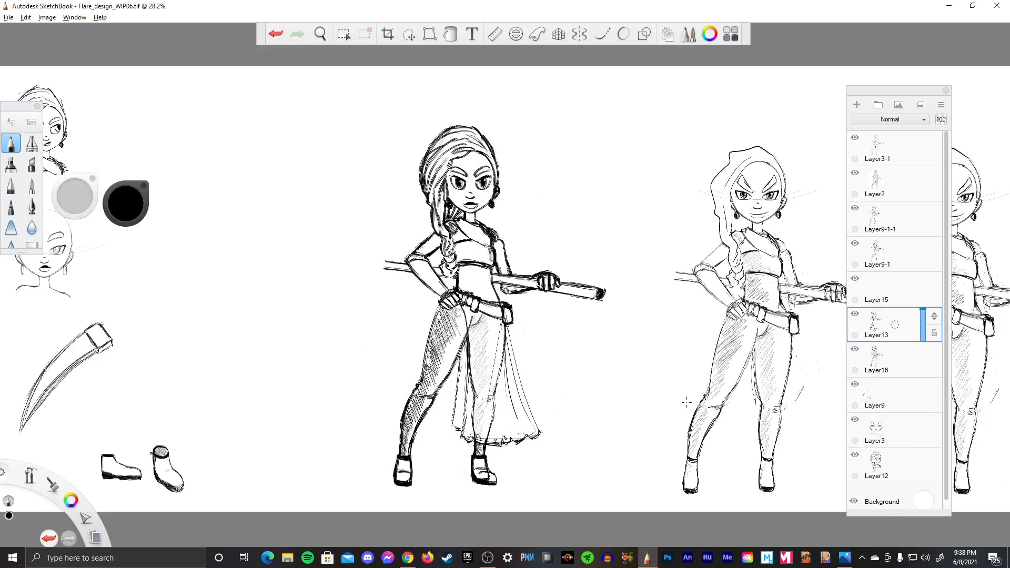
{"action": "key", "text": "v"}
{"action": "left_click_drag", "start_coordinate": [559, 383], "coordinate": [550, 425]}
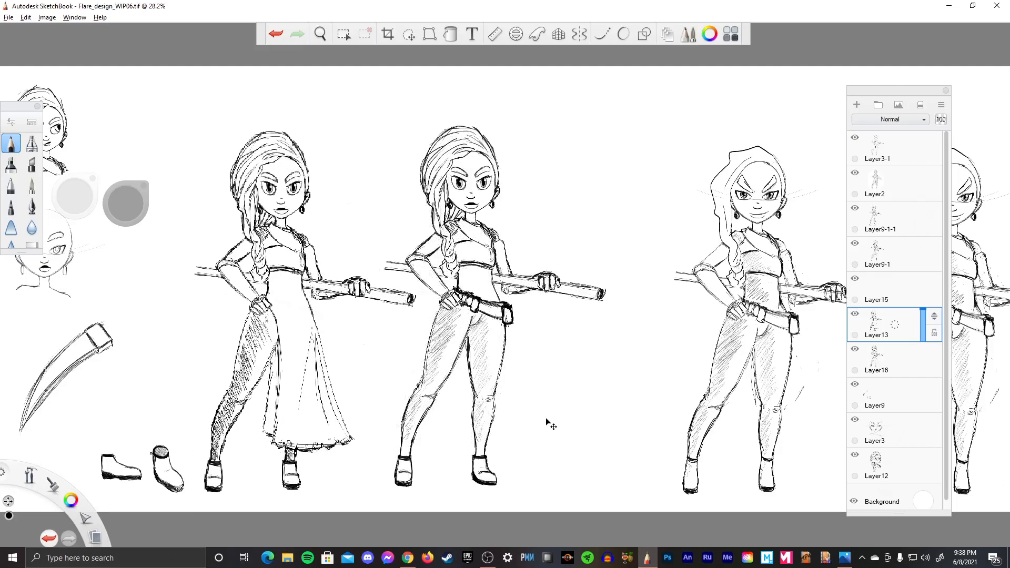
{"action": "key", "text": "Return"}
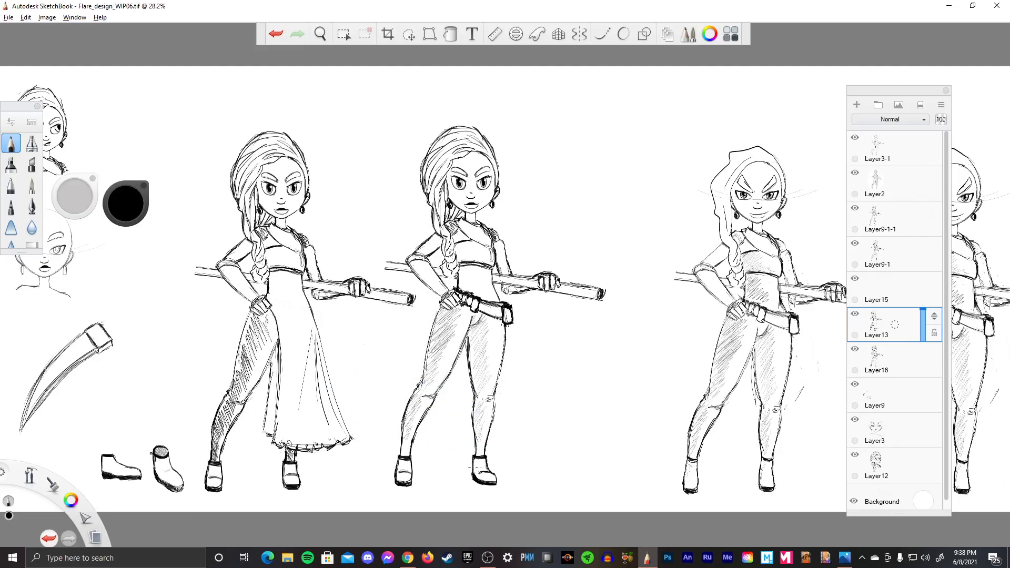
{"action": "key", "text": "v"}
{"action": "left_click_drag", "start_coordinate": [395, 432], "coordinate": [372, 455]}
{"action": "key", "text": "Return"}
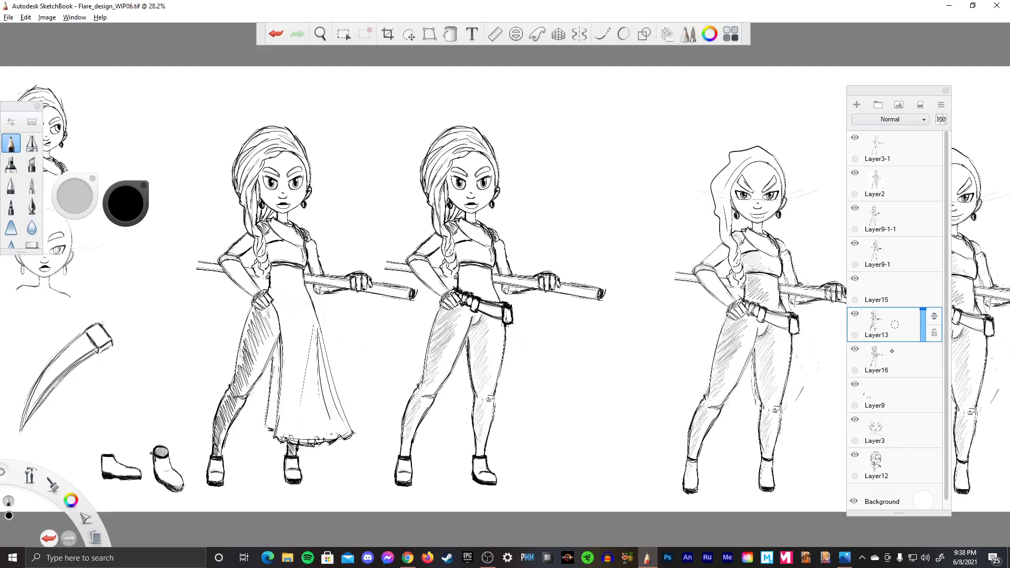
- Make the trousered figure's Layer16 active, check it by toggling its visibility and zoom in on its upper body
{"action": "left_click", "coordinate": [896, 357]}
{"action": "left_click", "coordinate": [851, 348]}
{"action": "left_click", "coordinate": [851, 348]}
{"action": "key", "text": "space"}
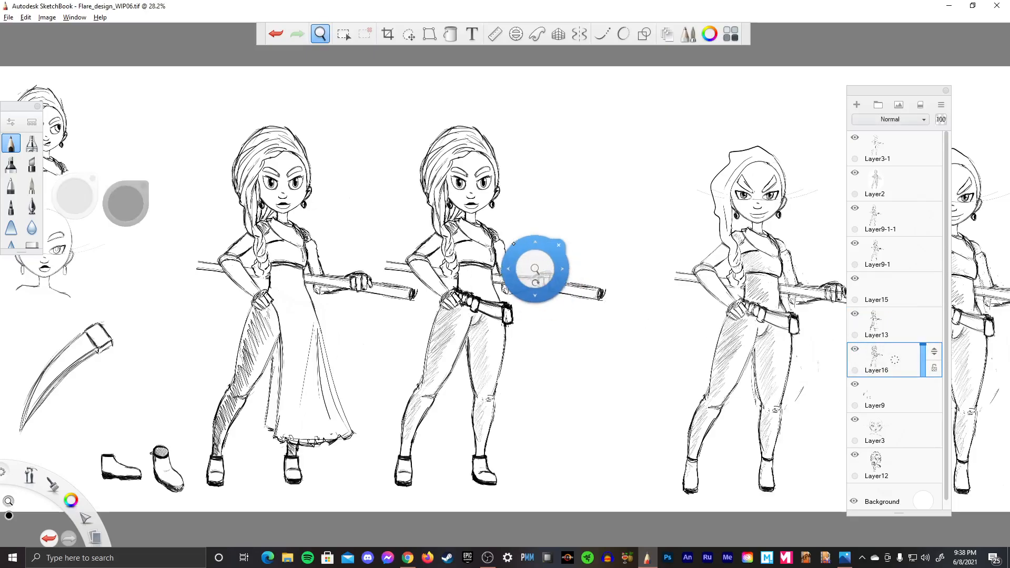
{"action": "left_click_drag", "start_coordinate": [536, 272], "coordinate": [635, 437]}
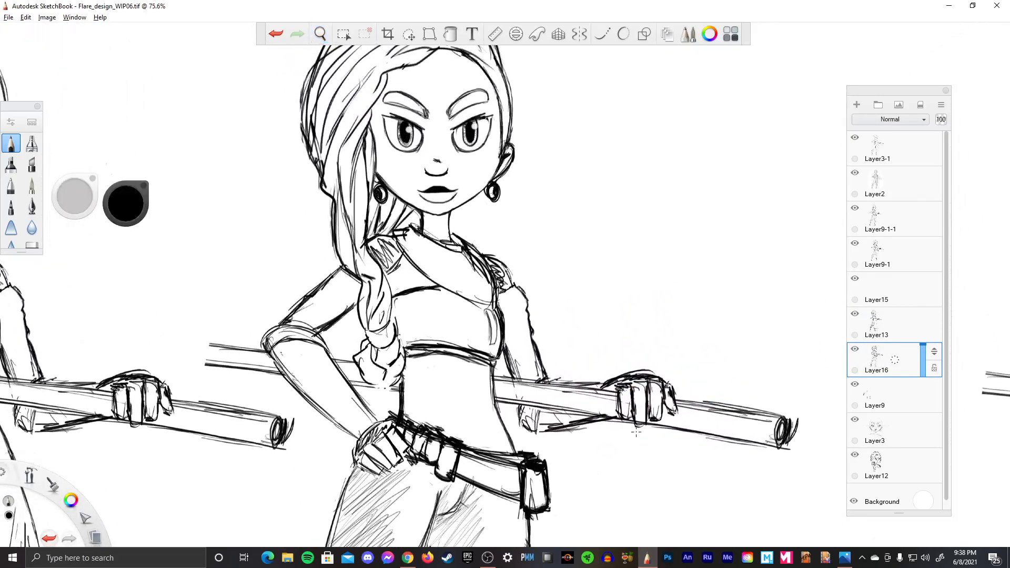
- Try erasing the crop top's chest line and hem on the trousered figure, and undo the erasing
{"action": "key", "text": "e"}
{"action": "left_click_drag", "start_coordinate": [394, 294], "coordinate": [395, 300]}
{"action": "left_click_drag", "start_coordinate": [418, 341], "coordinate": [406, 357]}
{"action": "mouse_move", "coordinate": [405, 290]}
{"action": "left_mouse_down"}
{"action": "mouse_move", "coordinate": [423, 288]}
{"action": "mouse_move", "coordinate": [391, 265]}
{"action": "mouse_move", "coordinate": [410, 255]}
{"action": "mouse_move", "coordinate": [447, 288]}
{"action": "left_mouse_up"}
{"action": "left_click_drag", "start_coordinate": [418, 348], "coordinate": [447, 349]}
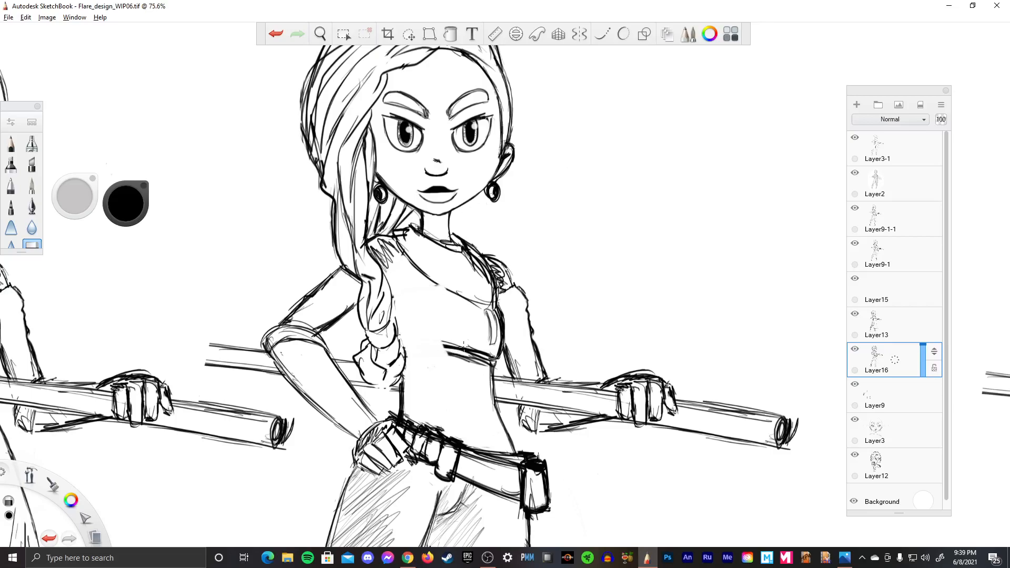
{"action": "key", "text": "ctrl+z"}
{"action": "key", "text": "ctrl+z"}
{"action": "key", "text": "ctrl+z"}
{"action": "key", "text": "ctrl+z"}
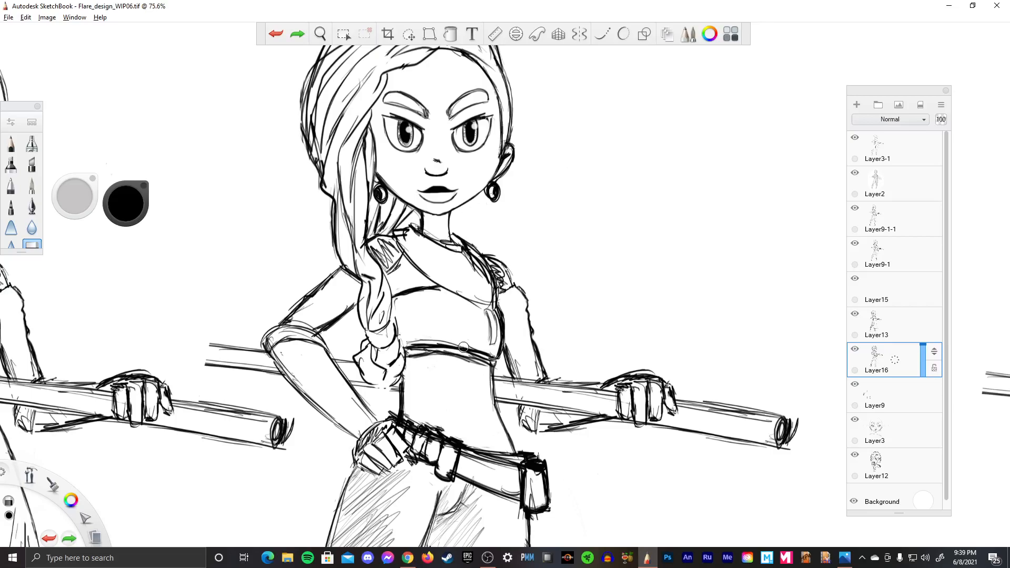
- Save the drawing as a new version named Flare_design_WIP07.tif
{"action": "key", "text": "ctrl+shift+s"}
{"action": "left_click", "coordinate": [420, 289]}
{"action": "key", "text": "e"}
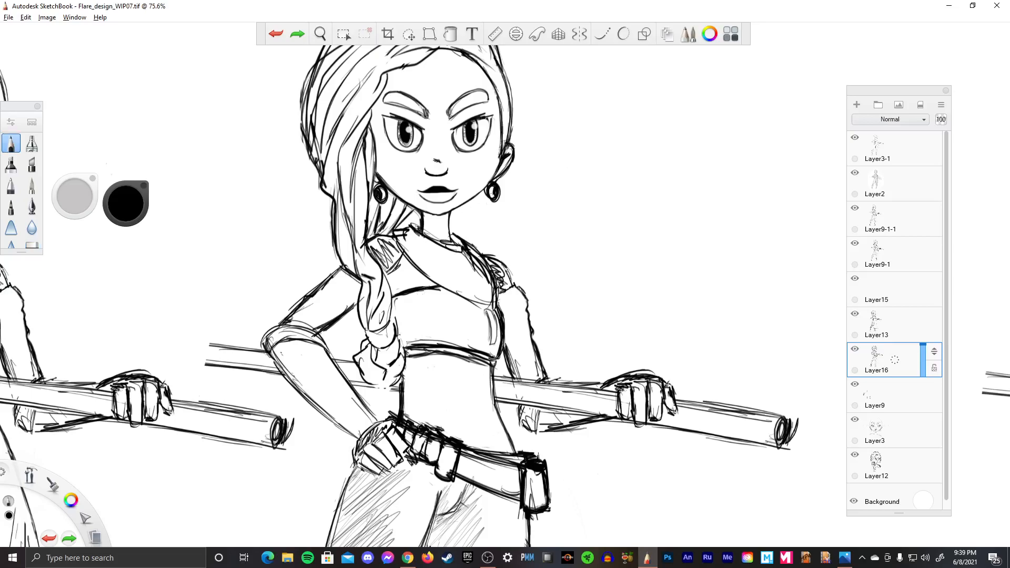
- Erase the shading below the shoulder beside the braid, the crop top's chest line and its hem on Layer16
{"action": "key", "text": "e"}
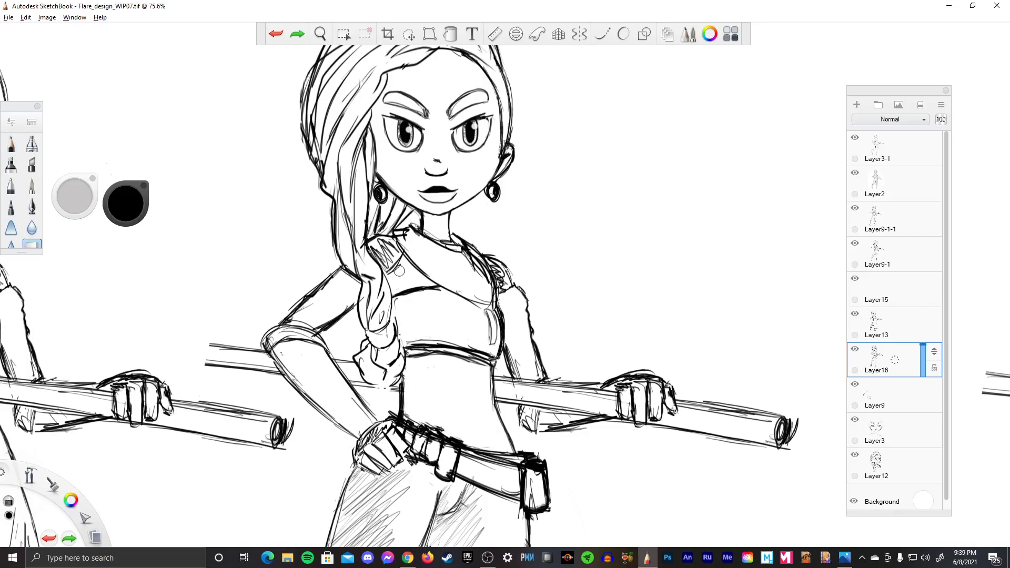
{"action": "left_click_drag", "start_coordinate": [385, 273], "coordinate": [401, 259]}
{"action": "left_click_drag", "start_coordinate": [394, 296], "coordinate": [404, 290]}
{"action": "mouse_move", "coordinate": [406, 343]}
{"action": "left_mouse_down"}
{"action": "mouse_move", "coordinate": [415, 358]}
{"action": "mouse_move", "coordinate": [420, 345]}
{"action": "mouse_move", "coordinate": [433, 347]}
{"action": "left_mouse_up"}
{"action": "left_click_drag", "start_coordinate": [404, 292], "coordinate": [439, 288]}
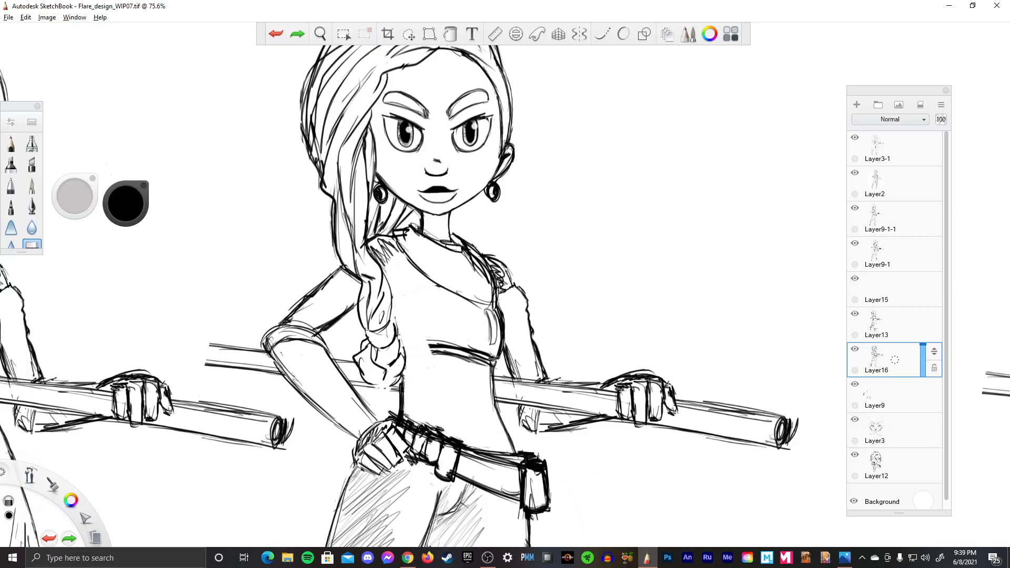
{"action": "mouse_move", "coordinate": [490, 331]}
{"action": "left_mouse_down"}
{"action": "mouse_move", "coordinate": [493, 313]}
{"action": "mouse_move", "coordinate": [490, 356]}
{"action": "mouse_move", "coordinate": [480, 363]}
{"action": "mouse_move", "coordinate": [473, 349]}
{"action": "mouse_move", "coordinate": [439, 342]}
{"action": "mouse_move", "coordinate": [429, 353]}
{"action": "mouse_move", "coordinate": [450, 349]}
{"action": "left_mouse_up"}
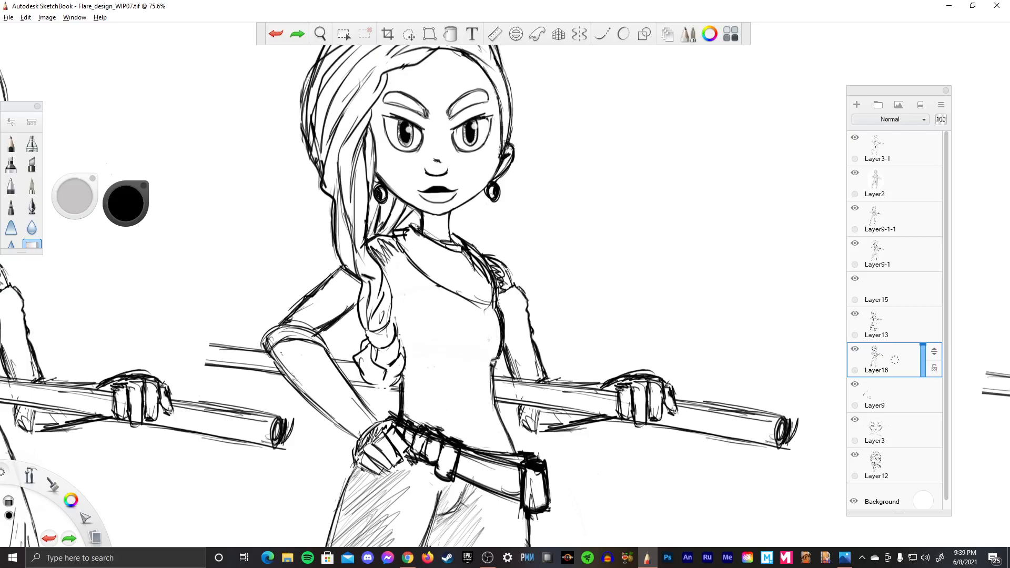
{"action": "left_click", "coordinate": [463, 343]}
- Redraw the torso's side outline beside the staff arm, from the chest down to the waist, and erase the excess
{"action": "key", "text": "e"}
{"action": "left_click_drag", "start_coordinate": [496, 354], "coordinate": [492, 368]}
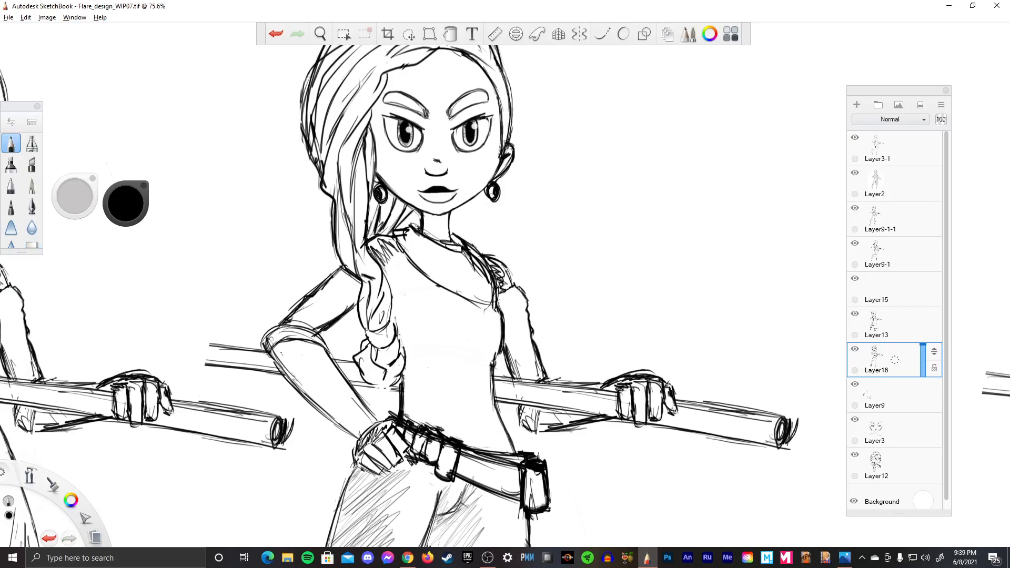
{"action": "left_click_drag", "start_coordinate": [506, 316], "coordinate": [494, 387]}
{"action": "key", "text": "e"}
{"action": "left_click_drag", "start_coordinate": [502, 322], "coordinate": [502, 351]}
{"action": "key", "text": "e"}
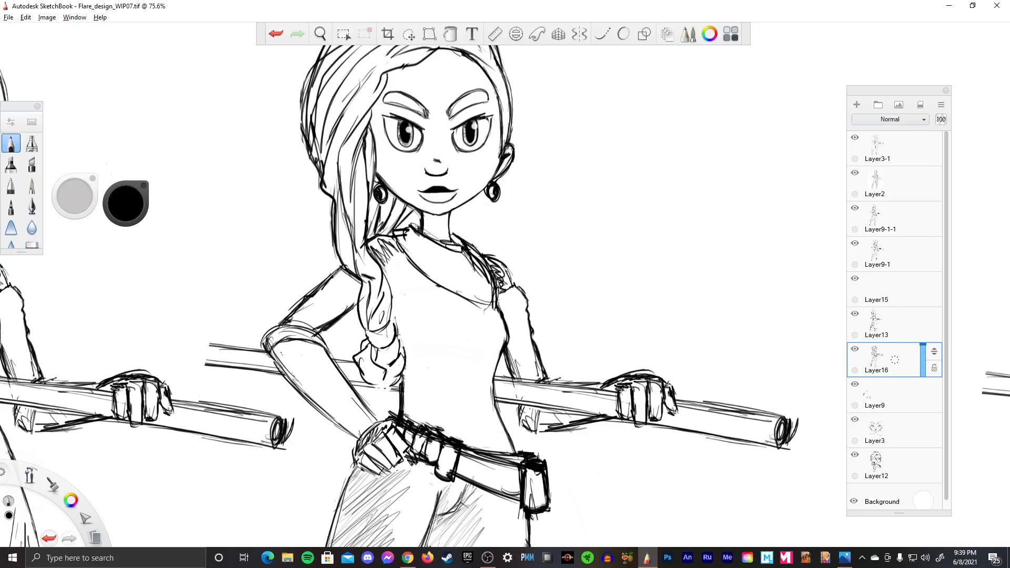
- Sketch a light line across the chest and reshape the torso's side outline into a fuller curve below the arm
{"action": "mouse_move", "coordinate": [439, 313]}
{"action": "left_mouse_down"}
{"action": "mouse_move", "coordinate": [503, 317]}
{"action": "mouse_move", "coordinate": [496, 354]}
{"action": "left_mouse_up"}
{"action": "key", "text": "e"}
{"action": "key", "text": "e"}
{"action": "mouse_move", "coordinate": [501, 306]}
{"action": "left_mouse_down"}
{"action": "mouse_move", "coordinate": [498, 371]}
{"action": "mouse_move", "coordinate": [502, 315]}
{"action": "mouse_move", "coordinate": [497, 359]}
{"action": "left_mouse_up"}
{"action": "key", "text": "e"}
{"action": "key", "text": "e"}
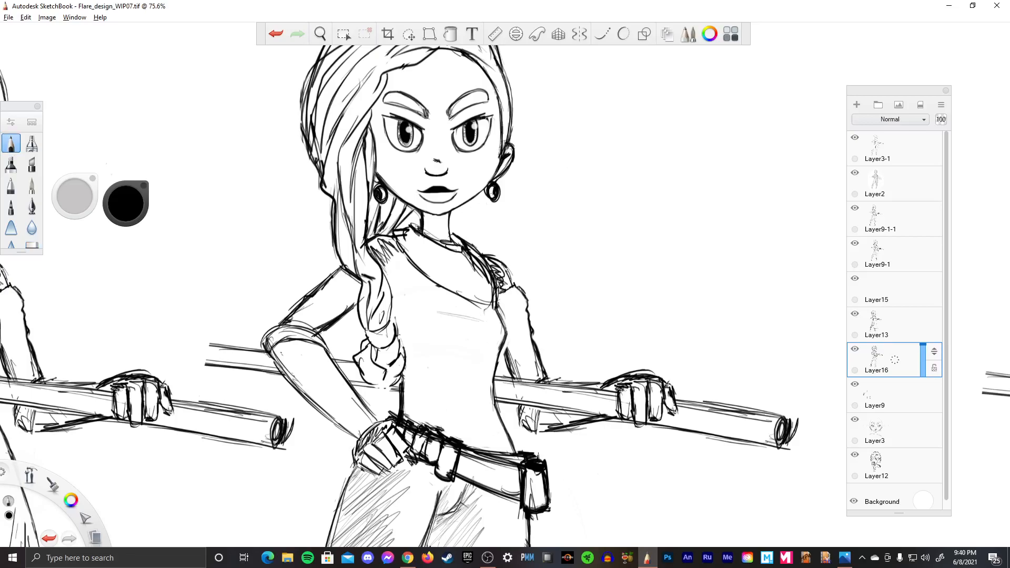
- Erase a small patch at the upper chest and sketch light shading strokes and a short curve across the chest
{"action": "key", "text": "e"}
{"action": "mouse_move", "coordinate": [484, 309]}
{"action": "left_mouse_down"}
{"action": "mouse_move", "coordinate": [505, 337]}
{"action": "mouse_move", "coordinate": [487, 304]}
{"action": "mouse_move", "coordinate": [485, 317]}
{"action": "left_mouse_up"}
{"action": "key", "text": "e"}
{"action": "mouse_move", "coordinate": [467, 309]}
{"action": "left_mouse_down"}
{"action": "mouse_move", "coordinate": [493, 319]}
{"action": "mouse_move", "coordinate": [424, 329]}
{"action": "mouse_move", "coordinate": [415, 313]}
{"action": "mouse_move", "coordinate": [424, 326]}
{"action": "left_mouse_up"}
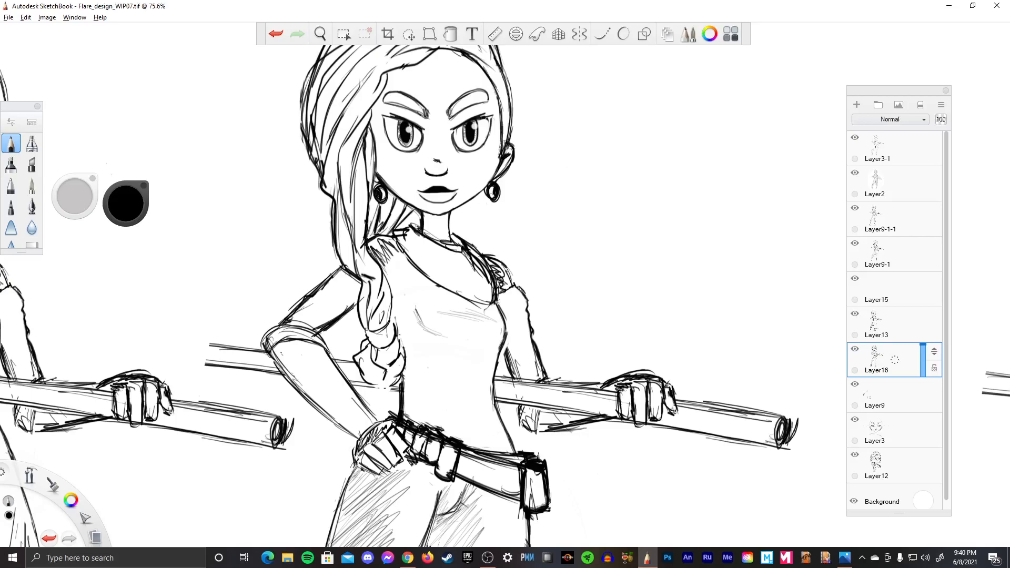
- Erase the light shading strokes and curves from the figure's chest
{"action": "key", "text": "e"}
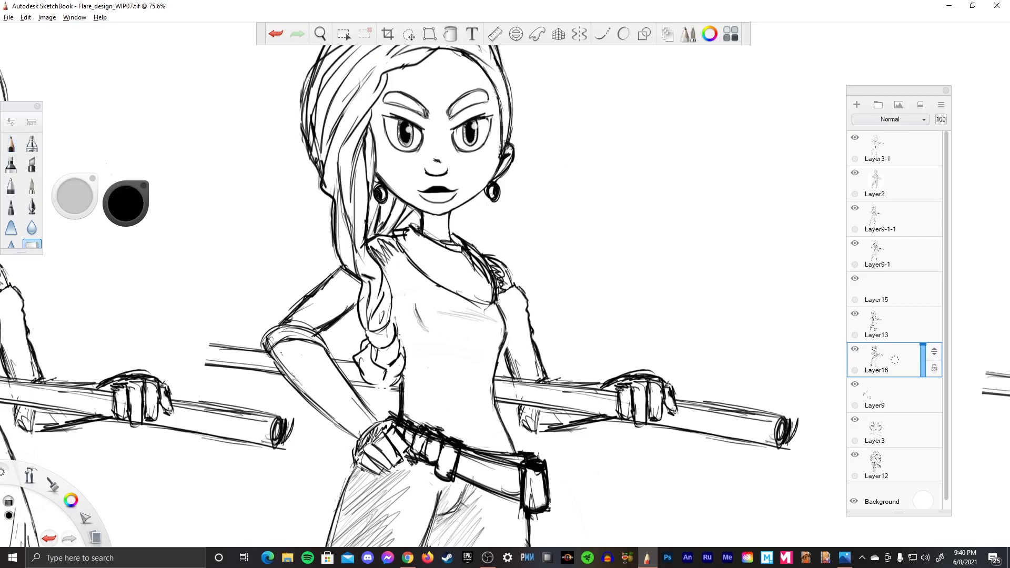
{"action": "mouse_move", "coordinate": [426, 331]}
{"action": "left_mouse_down"}
{"action": "mouse_move", "coordinate": [418, 310]}
{"action": "mouse_move", "coordinate": [419, 329]}
{"action": "left_mouse_up"}
{"action": "key", "text": "b"}
{"action": "mouse_move", "coordinate": [416, 293]}
{"action": "left_mouse_down"}
{"action": "mouse_move", "coordinate": [411, 312]}
{"action": "mouse_move", "coordinate": [414, 292]}
{"action": "left_mouse_up"}
{"action": "key", "text": "e"}
{"action": "key", "text": "b"}
{"action": "key", "text": "e"}
{"action": "mouse_move", "coordinate": [482, 320]}
{"action": "left_mouse_down"}
{"action": "mouse_move", "coordinate": [442, 310]}
{"action": "mouse_move", "coordinate": [488, 315]}
{"action": "left_mouse_up"}
{"action": "key", "text": "b"}
{"action": "key", "text": "e"}
{"action": "left_click_drag", "start_coordinate": [413, 311], "coordinate": [412, 290]}
{"action": "left_click_drag", "start_coordinate": [438, 316], "coordinate": [488, 313]}
- Sketch light rounded guide curves on the figure's chest, one near the braid and one beside the torso's far edge
{"action": "key", "text": "b"}
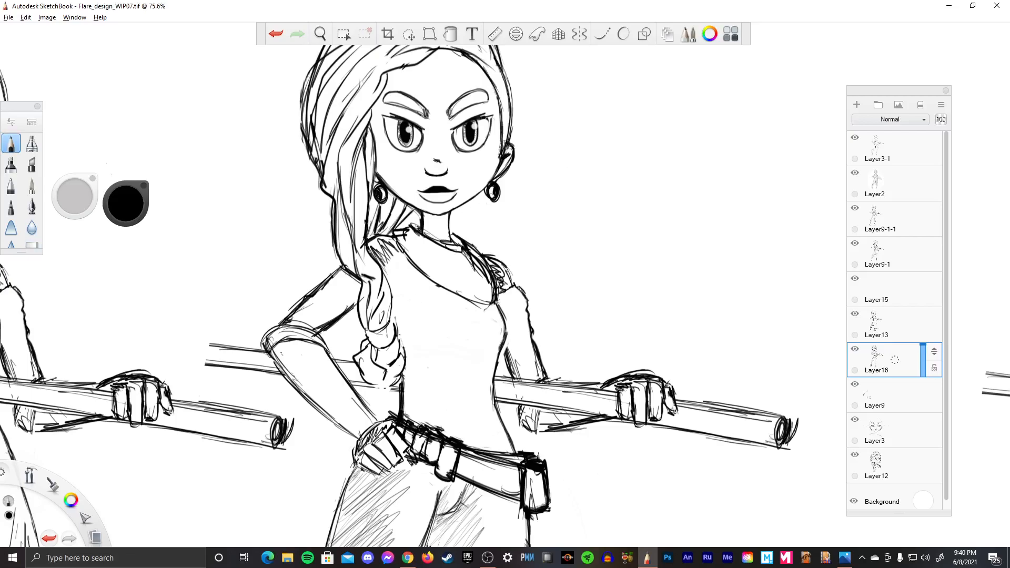
{"action": "mouse_move", "coordinate": [416, 289]}
{"action": "left_mouse_down"}
{"action": "mouse_move", "coordinate": [405, 326]}
{"action": "mouse_move", "coordinate": [436, 335]}
{"action": "mouse_move", "coordinate": [403, 316]}
{"action": "mouse_move", "coordinate": [439, 327]}
{"action": "mouse_move", "coordinate": [409, 297]}
{"action": "mouse_move", "coordinate": [441, 333]}
{"action": "mouse_move", "coordinate": [452, 320]}
{"action": "left_mouse_up"}
{"action": "left_click_drag", "start_coordinate": [447, 312], "coordinate": [447, 332]}
{"action": "mouse_move", "coordinate": [444, 299]}
{"action": "left_mouse_down"}
{"action": "mouse_move", "coordinate": [447, 336]}
{"action": "mouse_move", "coordinate": [421, 338]}
{"action": "left_mouse_up"}
{"action": "left_click_drag", "start_coordinate": [426, 299], "coordinate": [410, 336]}
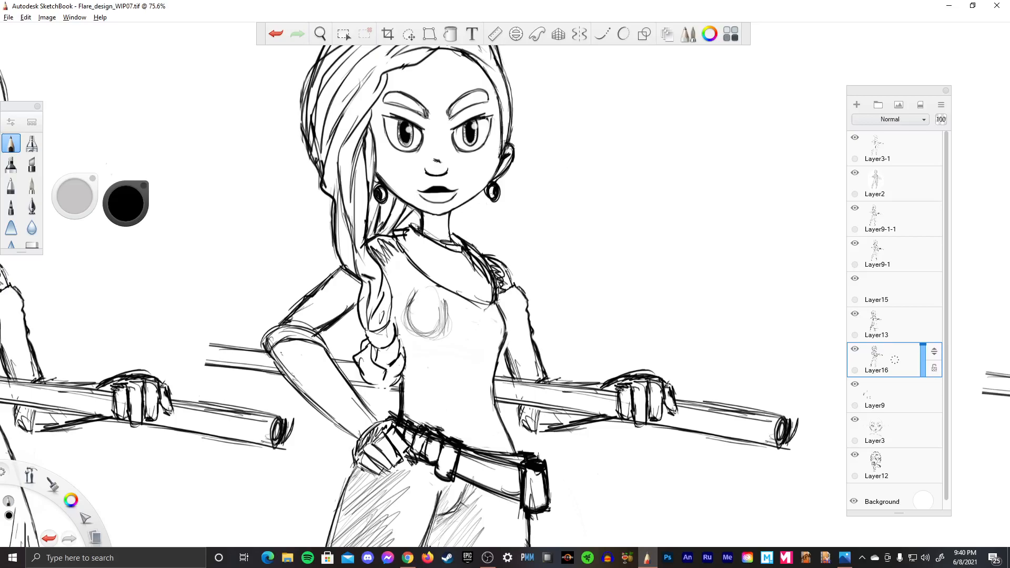
{"action": "left_click_drag", "start_coordinate": [478, 343], "coordinate": [497, 337]}
{"action": "mouse_move", "coordinate": [497, 302]}
{"action": "left_mouse_down"}
{"action": "mouse_move", "coordinate": [509, 330]}
{"action": "mouse_move", "coordinate": [472, 342]}
{"action": "left_mouse_up"}
- Erase the rounded guide curves and the light line across the chest
{"action": "key", "text": "e"}
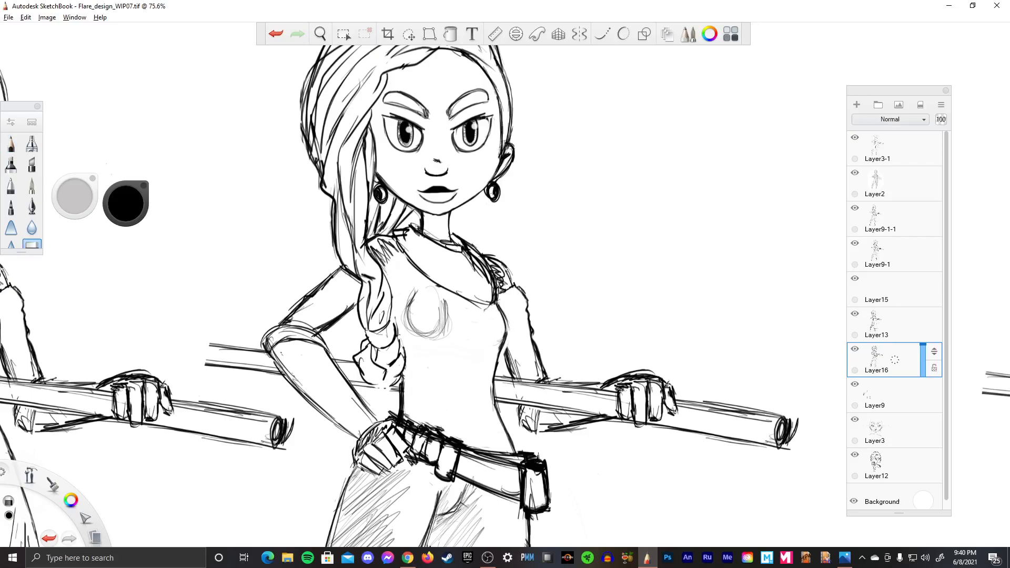
{"action": "mouse_move", "coordinate": [447, 301]}
{"action": "left_mouse_down"}
{"action": "mouse_move", "coordinate": [435, 332]}
{"action": "mouse_move", "coordinate": [418, 332]}
{"action": "left_mouse_up"}
{"action": "mouse_move", "coordinate": [413, 289]}
{"action": "left_mouse_down"}
{"action": "mouse_move", "coordinate": [404, 314]}
{"action": "mouse_move", "coordinate": [409, 334]}
{"action": "mouse_move", "coordinate": [426, 337]}
{"action": "mouse_move", "coordinate": [418, 339]}
{"action": "left_mouse_up"}
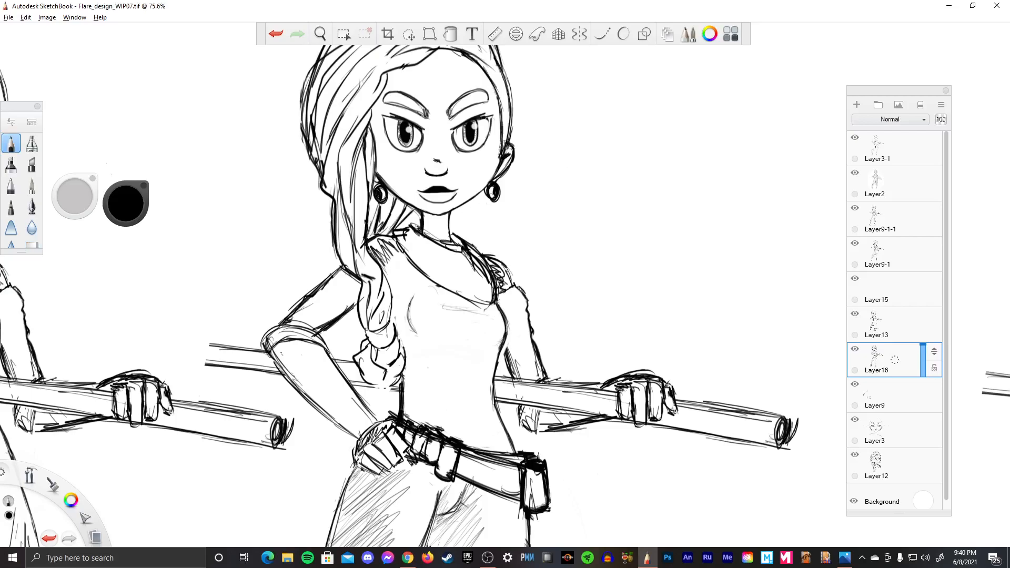
{"action": "key", "text": "e"}
{"action": "mouse_move", "coordinate": [427, 289]}
{"action": "left_mouse_down"}
{"action": "mouse_move", "coordinate": [409, 327]}
{"action": "mouse_move", "coordinate": [416, 337]}
{"action": "mouse_move", "coordinate": [478, 309]}
{"action": "left_mouse_up"}
- Shade the braid side of the full-length top with diagonal hatching from the shoulder down to the belt
{"action": "key", "text": "e"}
{"action": "mouse_move", "coordinate": [391, 265]}
{"action": "left_mouse_down"}
{"action": "mouse_move", "coordinate": [382, 297]}
{"action": "mouse_move", "coordinate": [379, 287]}
{"action": "left_mouse_up"}
{"action": "left_click_drag", "start_coordinate": [395, 247], "coordinate": [377, 281]}
{"action": "mouse_move", "coordinate": [413, 258]}
{"action": "left_mouse_down"}
{"action": "mouse_move", "coordinate": [382, 305]}
{"action": "mouse_move", "coordinate": [401, 361]}
{"action": "left_mouse_up"}
{"action": "mouse_move", "coordinate": [426, 326]}
{"action": "left_mouse_down"}
{"action": "mouse_move", "coordinate": [400, 370]}
{"action": "mouse_move", "coordinate": [411, 372]}
{"action": "left_mouse_up"}
{"action": "left_click_drag", "start_coordinate": [432, 328], "coordinate": [409, 385]}
{"action": "left_click_drag", "start_coordinate": [419, 383], "coordinate": [405, 423]}
{"action": "left_click_drag", "start_coordinate": [419, 383], "coordinate": [405, 413]}
{"action": "left_click_drag", "start_coordinate": [428, 366], "coordinate": [407, 402]}
{"action": "left_click_drag", "start_coordinate": [442, 362], "coordinate": [421, 420]}
{"action": "left_click_drag", "start_coordinate": [455, 368], "coordinate": [418, 420]}
{"action": "mouse_move", "coordinate": [449, 397]}
{"action": "left_mouse_down"}
{"action": "mouse_move", "coordinate": [424, 421]}
{"action": "mouse_move", "coordinate": [435, 424]}
{"action": "left_mouse_up"}
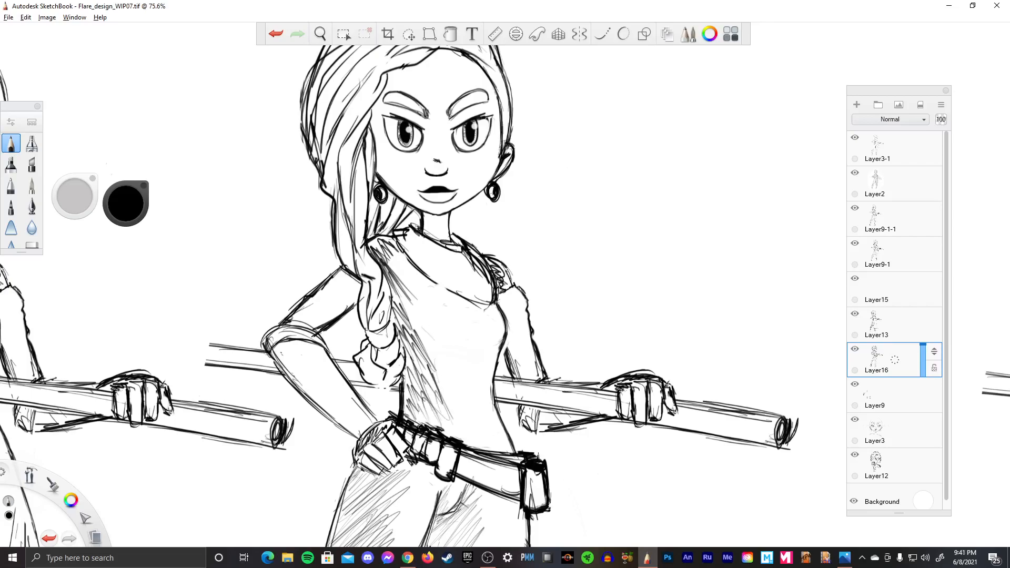
- Extend the diagonal hatching from the chest across the middle of the top to the belt and save the file
{"action": "left_click_drag", "start_coordinate": [422, 295], "coordinate": [415, 314]}
{"action": "mouse_move", "coordinate": [421, 302]}
{"action": "left_mouse_down"}
{"action": "mouse_move", "coordinate": [406, 327]}
{"action": "mouse_move", "coordinate": [422, 318]}
{"action": "left_mouse_up"}
{"action": "left_click_drag", "start_coordinate": [434, 292], "coordinate": [415, 326]}
{"action": "left_click_drag", "start_coordinate": [440, 305], "coordinate": [436, 334]}
{"action": "left_click_drag", "start_coordinate": [456, 311], "coordinate": [419, 351]}
{"action": "mouse_move", "coordinate": [450, 326]}
{"action": "left_mouse_down"}
{"action": "mouse_move", "coordinate": [426, 368]}
{"action": "mouse_move", "coordinate": [443, 354]}
{"action": "left_mouse_up"}
{"action": "left_click_drag", "start_coordinate": [462, 337], "coordinate": [432, 420]}
{"action": "left_click_drag", "start_coordinate": [463, 366], "coordinate": [430, 436]}
{"action": "mouse_move", "coordinate": [460, 411]}
{"action": "left_mouse_down"}
{"action": "mouse_move", "coordinate": [436, 440]}
{"action": "mouse_move", "coordinate": [458, 448]}
{"action": "left_mouse_up"}
{"action": "left_click_drag", "start_coordinate": [456, 412], "coordinate": [449, 423]}
{"action": "left_click_drag", "start_coordinate": [462, 387], "coordinate": [432, 425]}
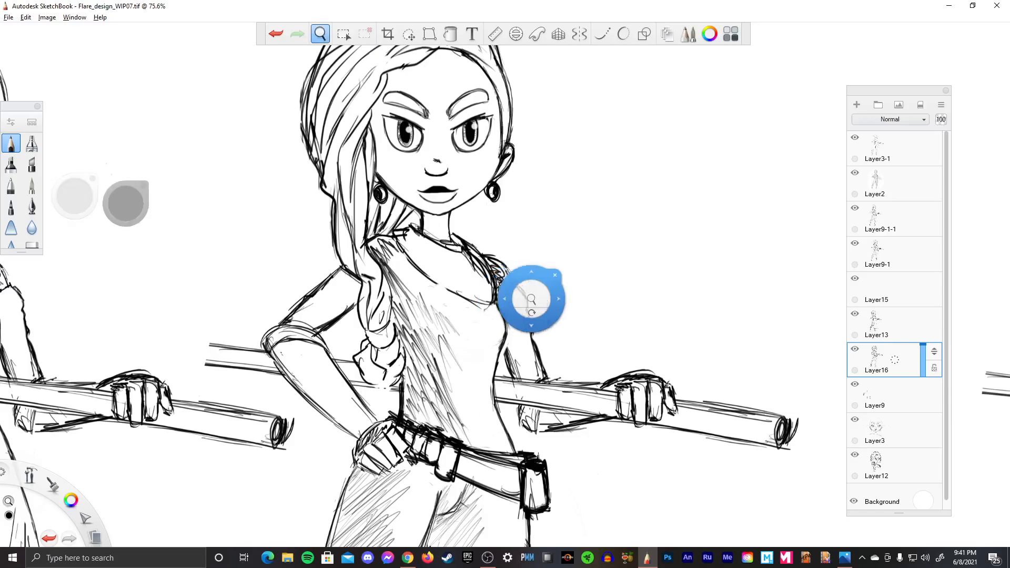
{"action": "left_click_drag", "start_coordinate": [525, 293], "coordinate": [522, 321]}
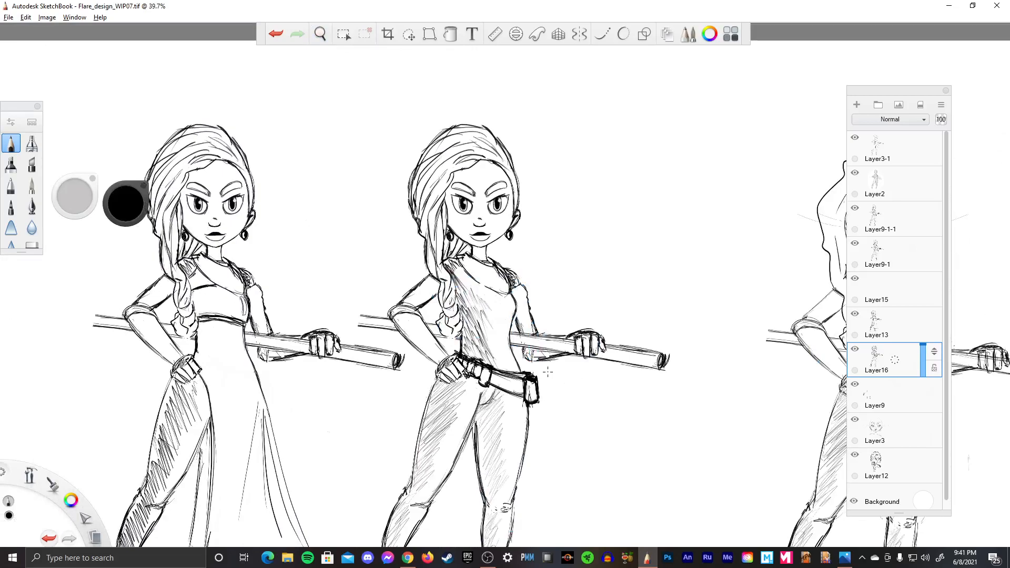
{"action": "key", "text": "ctrl+s"}
- Undo all the hatching on the trousered figure's top
{"action": "key", "text": "ctrl+z"}
{"action": "key", "text": "ctrl+z"}
{"action": "key", "text": "ctrl+z"}
{"action": "key", "text": "ctrl+z"}
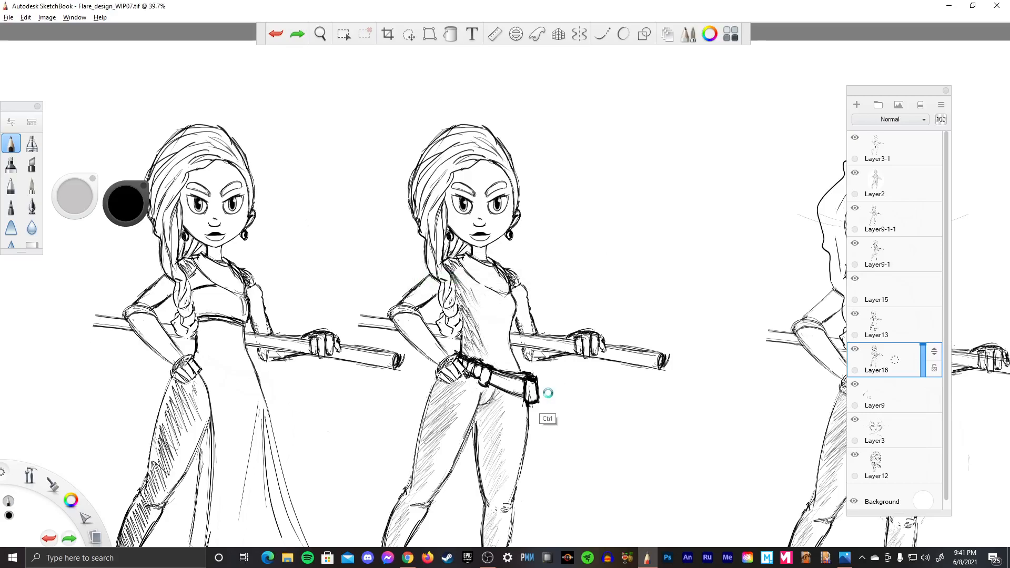
{"action": "key", "text": "ctrl+z"}
{"action": "key", "text": "ctrl+z"}
{"action": "key", "text": "ctrl+z"}
{"action": "key", "text": "ctrl+z"}
{"action": "key", "text": "ctrl+z"}
{"action": "key", "text": "ctrl+z"}
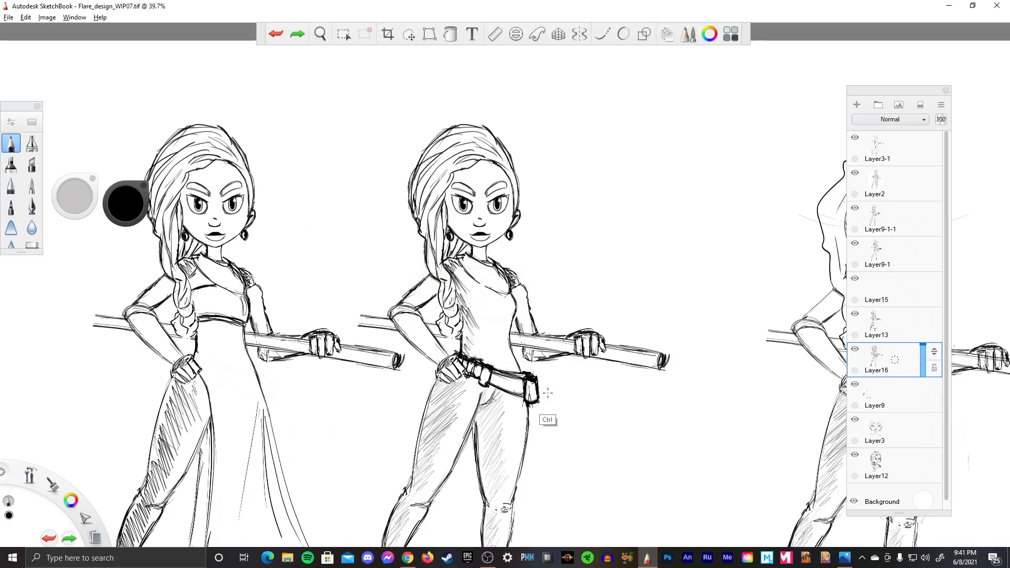
{"action": "key", "text": "ctrl+z"}
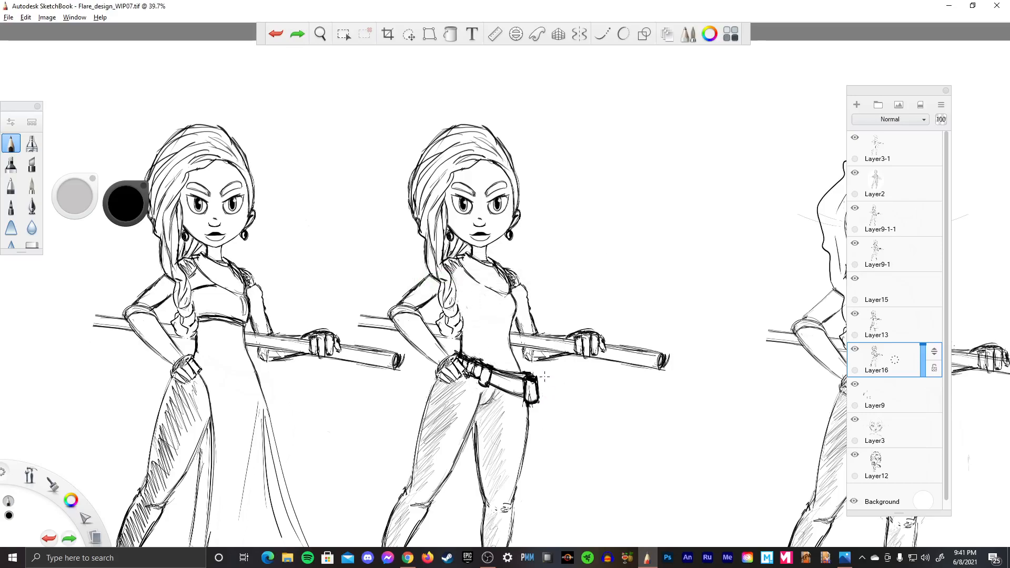
- Erase the dark hatching at the top's braid-side shoulder and the sketchy shoulder detail above the staff arm
{"action": "scroll", "coordinate": [523, 313], "scroll_direction": "up", "scroll_amount": 5}
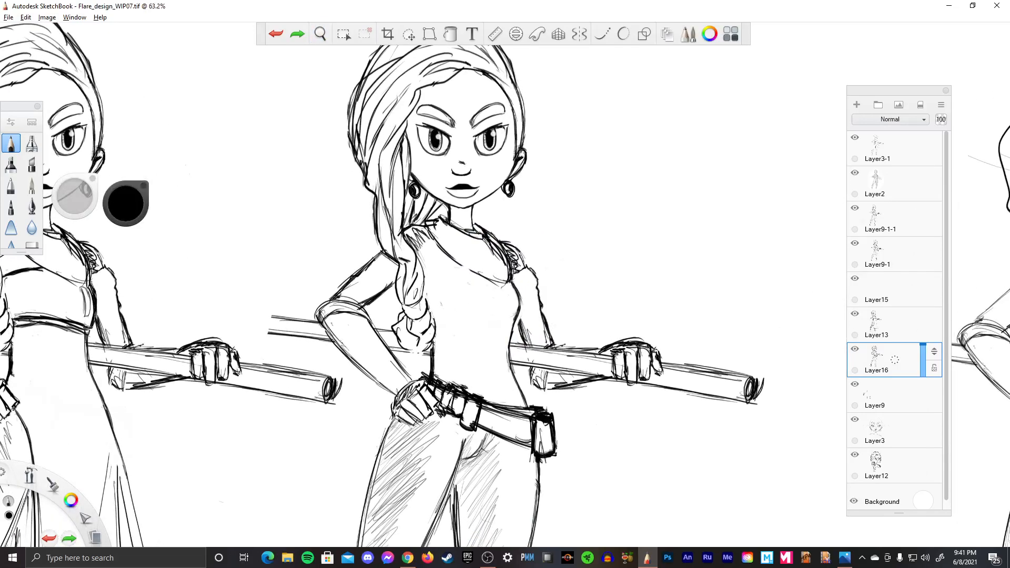
{"action": "key", "text": "e"}
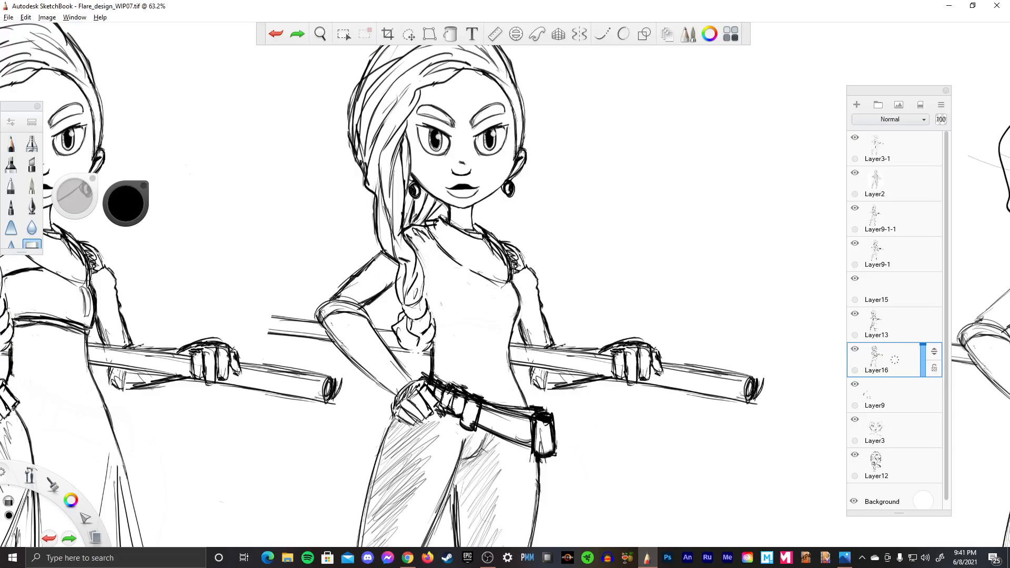
{"action": "mouse_move", "coordinate": [414, 238]}
{"action": "left_mouse_down"}
{"action": "mouse_move", "coordinate": [427, 230]}
{"action": "mouse_move", "coordinate": [543, 265]}
{"action": "left_mouse_up"}
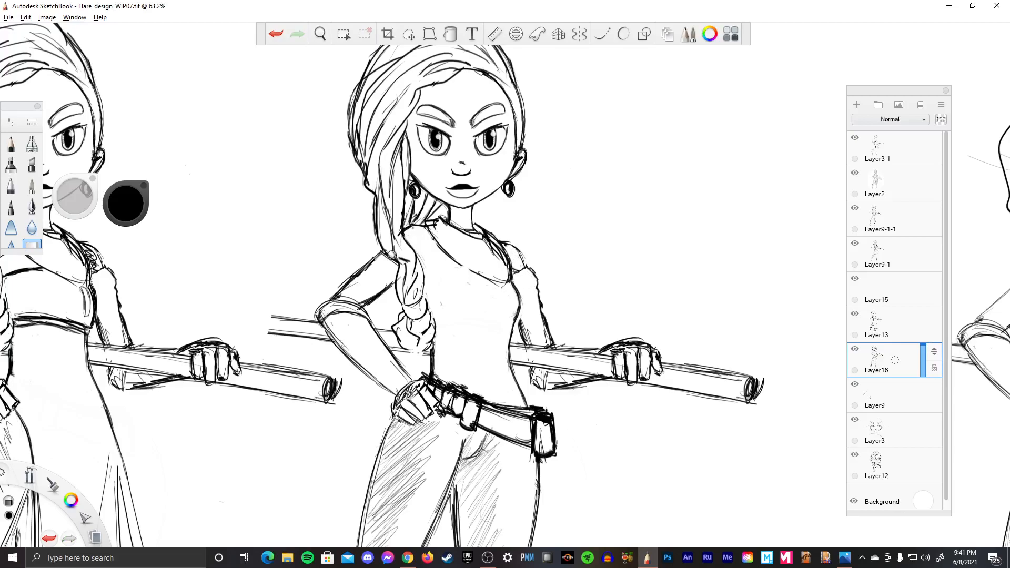
{"action": "left_click_drag", "start_coordinate": [391, 255], "coordinate": [398, 263]}
{"action": "key", "text": "e"}
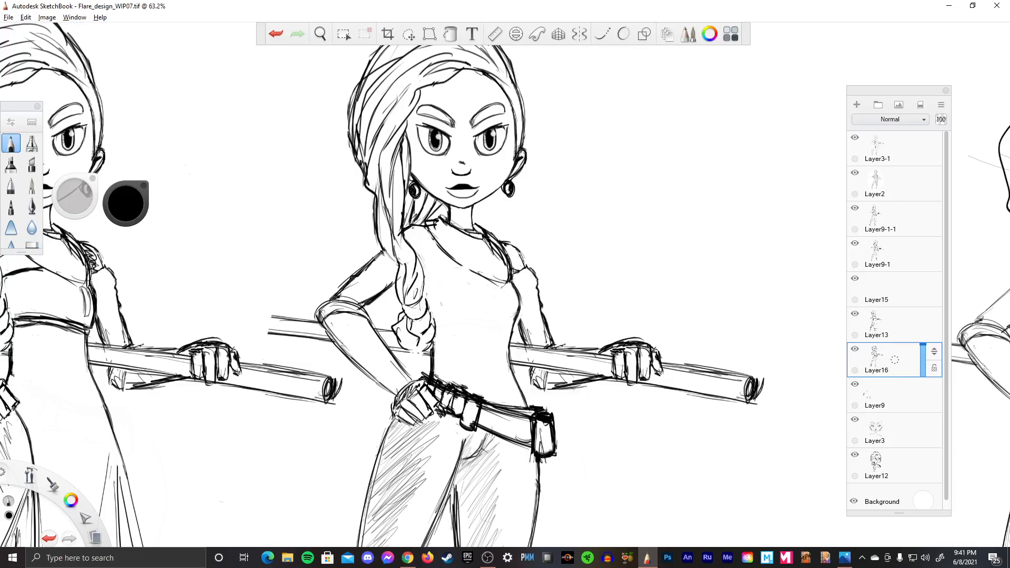
- Erase the uneven outer edge of the staff arm's sleeve and redraw it as a smooth line from shoulder to staff
{"action": "key", "text": "e"}
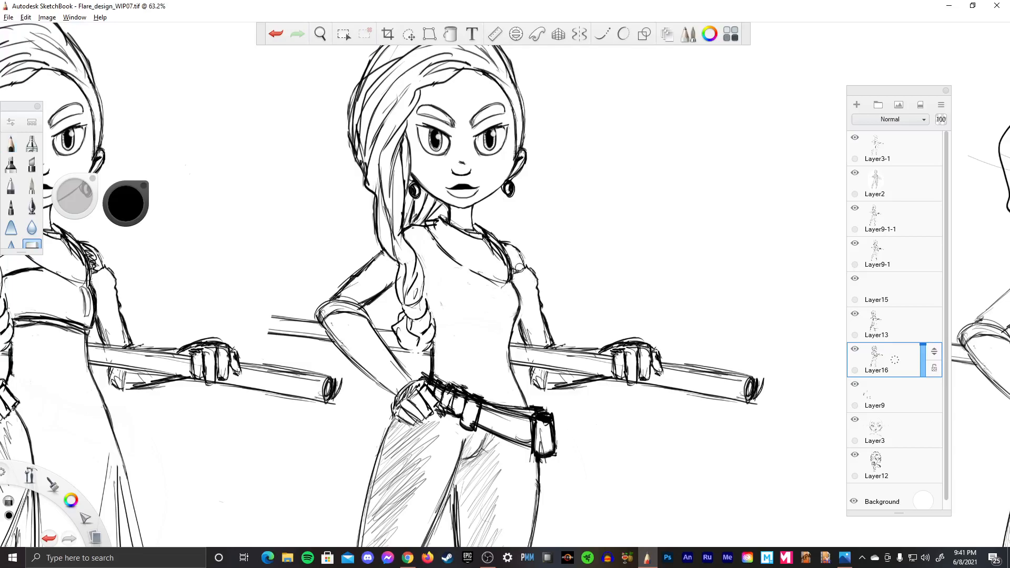
{"action": "left_click_drag", "start_coordinate": [529, 265], "coordinate": [547, 334]}
{"action": "key", "text": "e"}
{"action": "left_click_drag", "start_coordinate": [525, 268], "coordinate": [548, 342]}
{"action": "left_click_drag", "start_coordinate": [535, 305], "coordinate": [547, 340]}
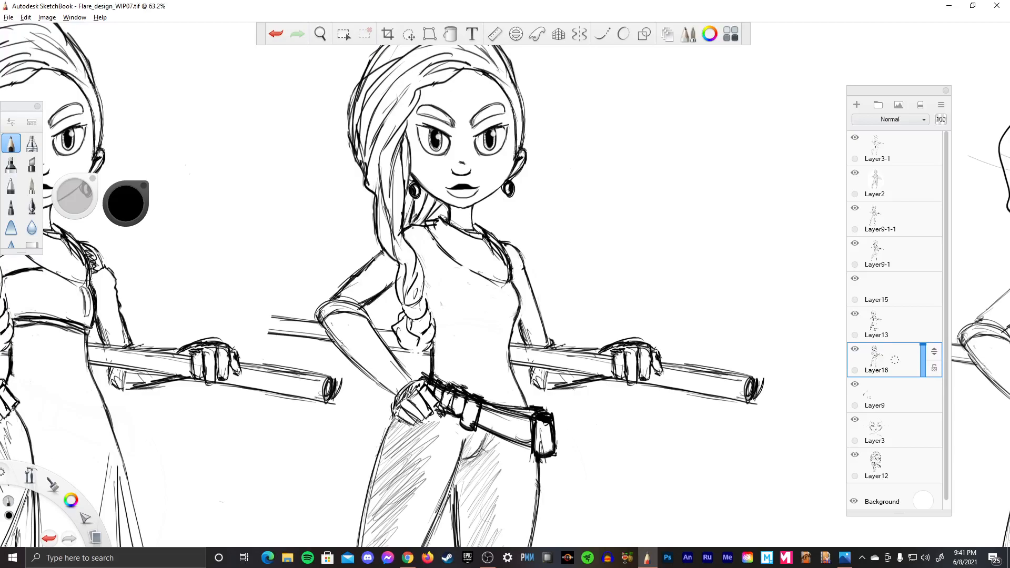
- Shade the upper sleeve of the bent arm with light diagonal hatching
{"action": "left_click_drag", "start_coordinate": [339, 298], "coordinate": [378, 275]}
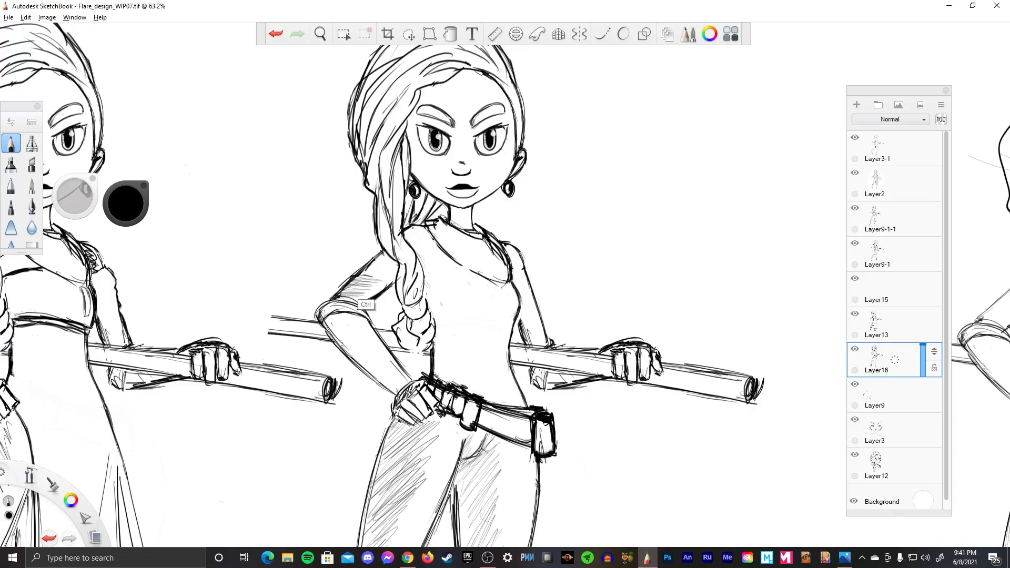
- Undo the last hatching strokes on the sleeve of the hand-on-hip arm
{"action": "key", "text": "ctrl+z"}
{"action": "key", "text": "ctrl+z"}
{"action": "key", "text": "ctrl+z"}
{"action": "key", "text": "ctrl+z"}
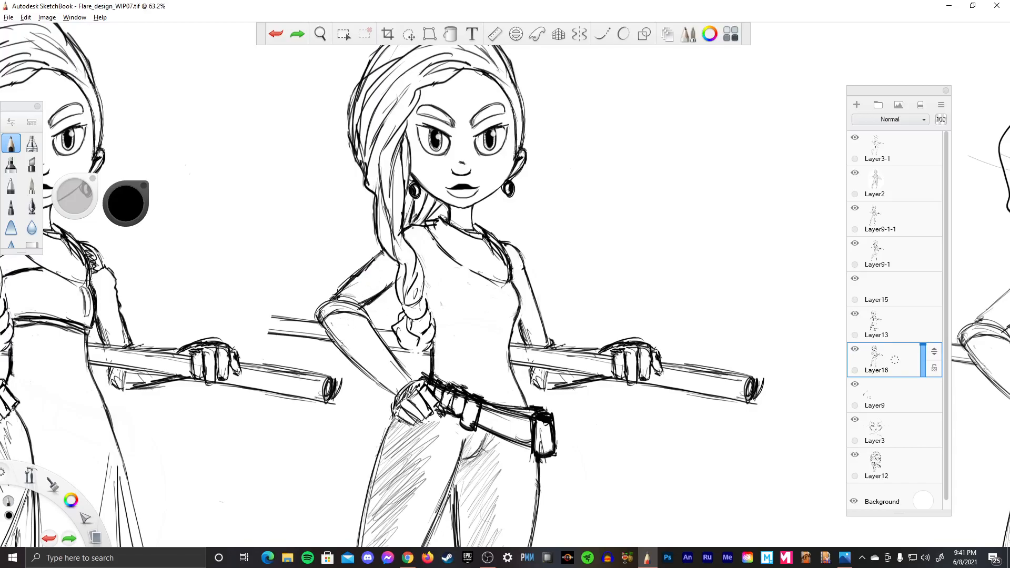
- Hatch shading on the upper hand-on-hip sleeve, along the braid side of the torso and on the staff arm's sleeve
{"action": "left_click_drag", "start_coordinate": [341, 298], "coordinate": [360, 294]}
{"action": "key", "text": "space"}
{"action": "mouse_move", "coordinate": [484, 260]}
{"action": "left_mouse_down"}
{"action": "mouse_move", "coordinate": [508, 351]}
{"action": "mouse_move", "coordinate": [494, 325]}
{"action": "mouse_move", "coordinate": [499, 311]}
{"action": "mouse_move", "coordinate": [495, 325]}
{"action": "left_mouse_up"}
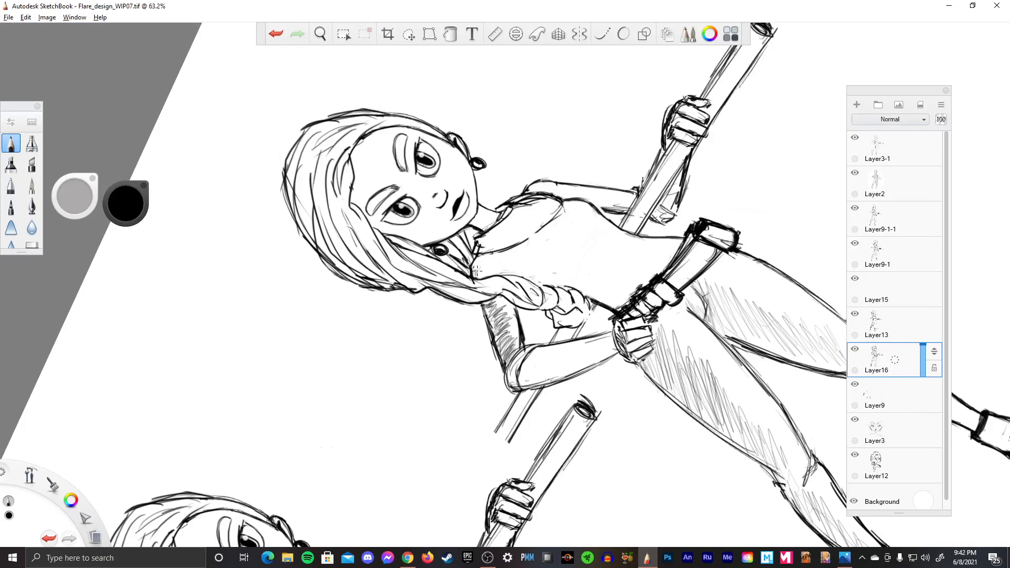
{"action": "mouse_move", "coordinate": [475, 270]}
{"action": "left_mouse_down"}
{"action": "mouse_move", "coordinate": [560, 270]}
{"action": "mouse_move", "coordinate": [539, 284]}
{"action": "mouse_move", "coordinate": [576, 271]}
{"action": "mouse_move", "coordinate": [631, 301]}
{"action": "mouse_move", "coordinate": [587, 281]}
{"action": "mouse_move", "coordinate": [589, 265]}
{"action": "mouse_move", "coordinate": [631, 287]}
{"action": "left_mouse_up"}
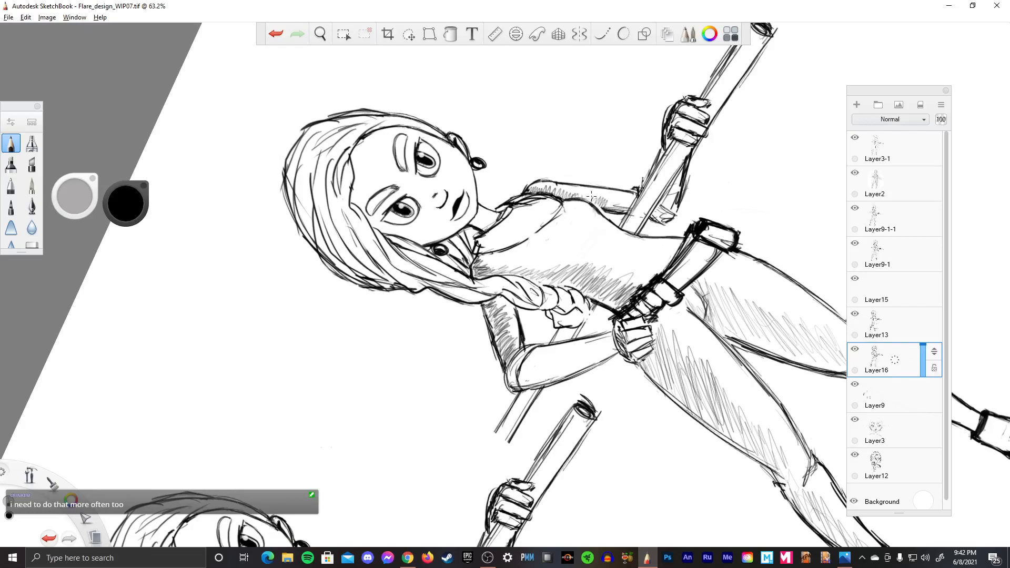
{"action": "left_click_drag", "start_coordinate": [607, 202], "coordinate": [633, 206]}
- Erase the middle figure's shirt neckline, shoulder line and the torso outline beside the staff arm
{"action": "key", "text": "space"}
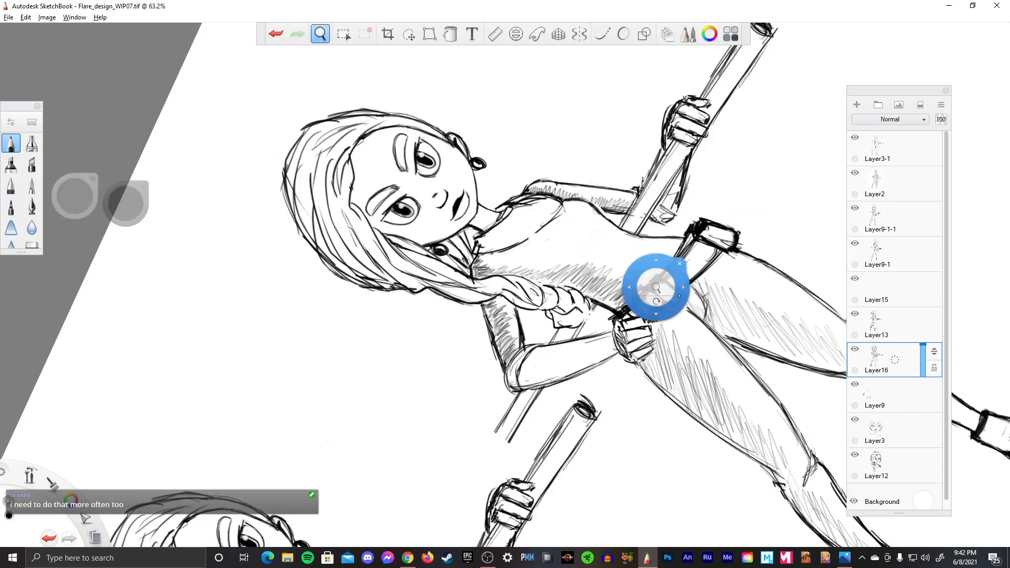
{"action": "left_click_drag", "start_coordinate": [654, 289], "coordinate": [662, 300]}
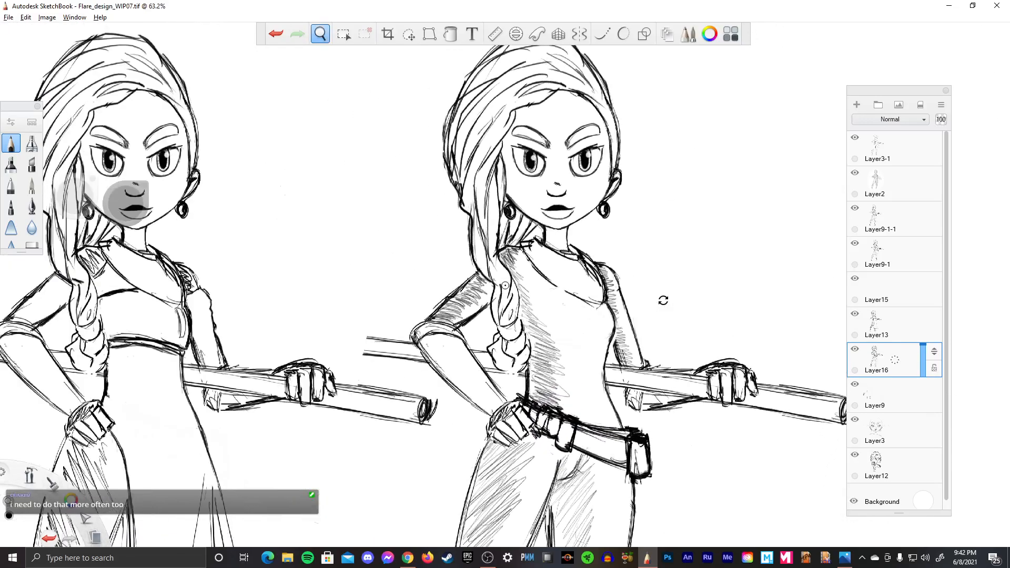
{"action": "key", "text": "space"}
{"action": "scroll", "coordinate": [629, 327], "scroll_direction": "down", "scroll_amount": 1}
{"action": "scroll", "coordinate": [629, 327], "scroll_direction": "up", "scroll_amount": 3}
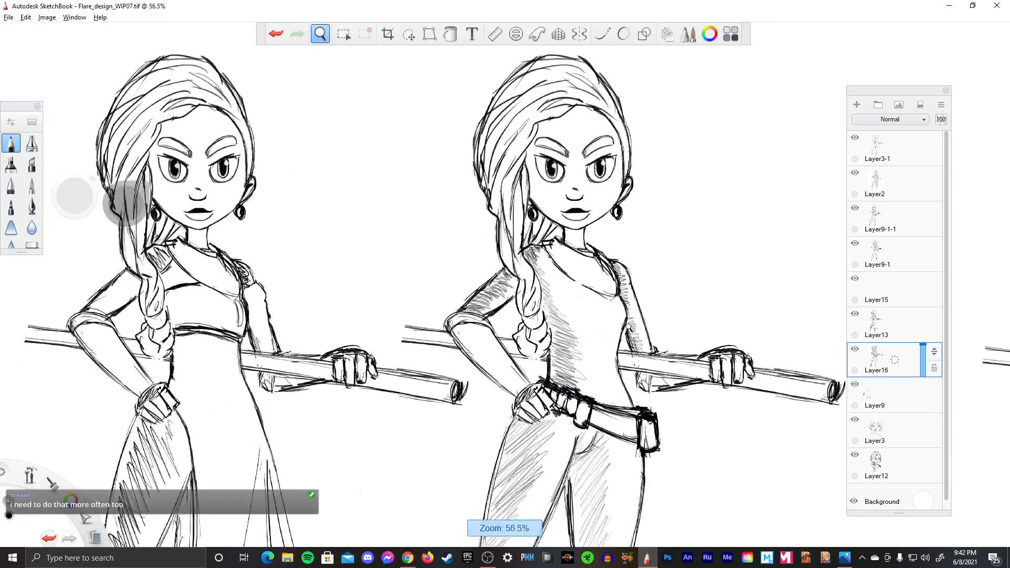
{"action": "key", "text": "e"}
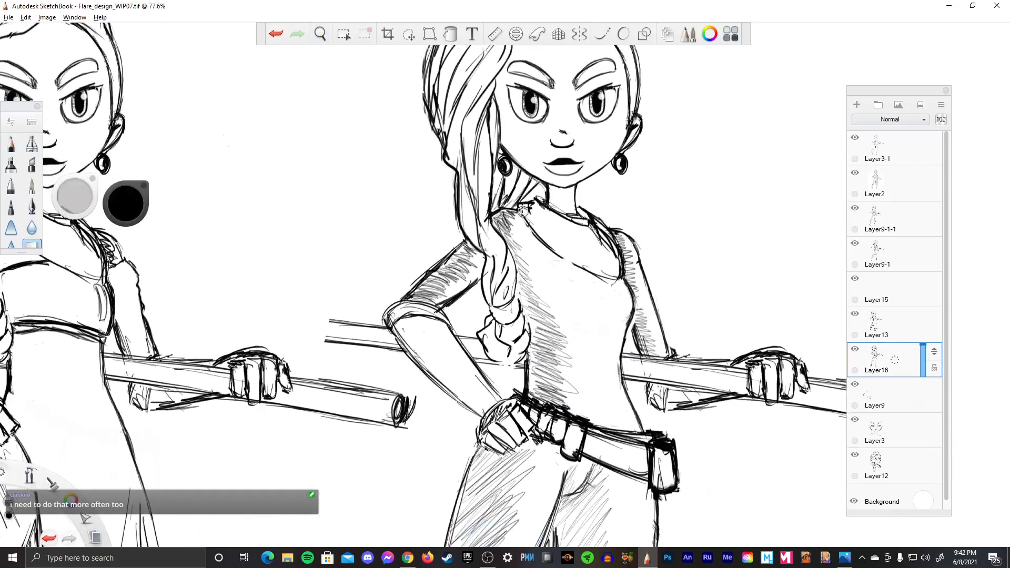
{"action": "mouse_move", "coordinate": [527, 202]}
{"action": "left_mouse_down"}
{"action": "mouse_move", "coordinate": [586, 225]}
{"action": "mouse_move", "coordinate": [593, 217]}
{"action": "mouse_move", "coordinate": [620, 257]}
{"action": "mouse_move", "coordinate": [619, 276]}
{"action": "mouse_move", "coordinate": [605, 245]}
{"action": "left_mouse_up"}
{"action": "mouse_move", "coordinate": [605, 279]}
{"action": "left_mouse_down"}
{"action": "mouse_move", "coordinate": [574, 266]}
{"action": "mouse_move", "coordinate": [523, 211]}
{"action": "left_mouse_up"}
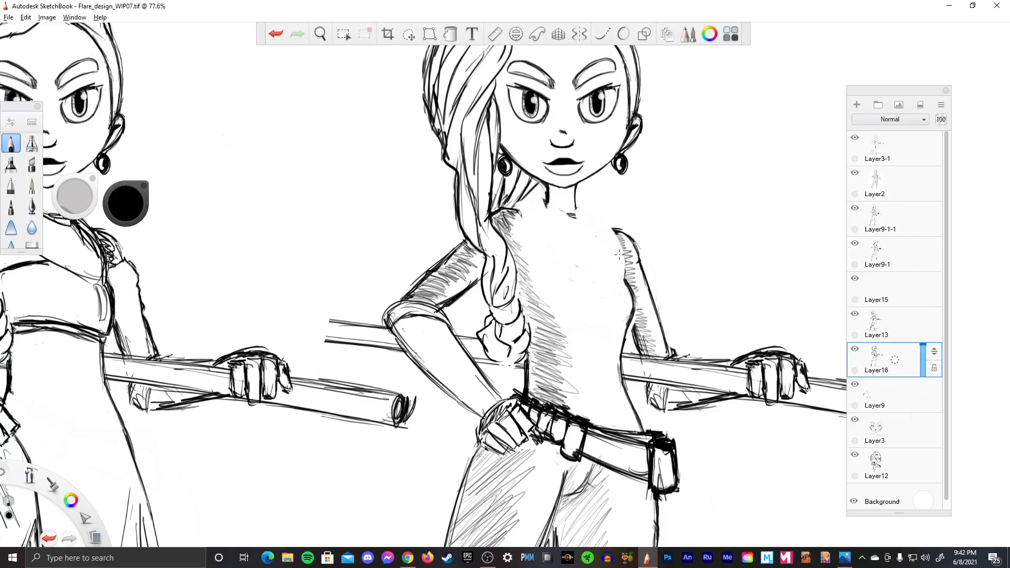
{"action": "mouse_move", "coordinate": [620, 270]}
{"action": "left_mouse_down"}
{"action": "mouse_move", "coordinate": [633, 318]}
{"action": "mouse_move", "coordinate": [625, 339]}
{"action": "left_mouse_up"}
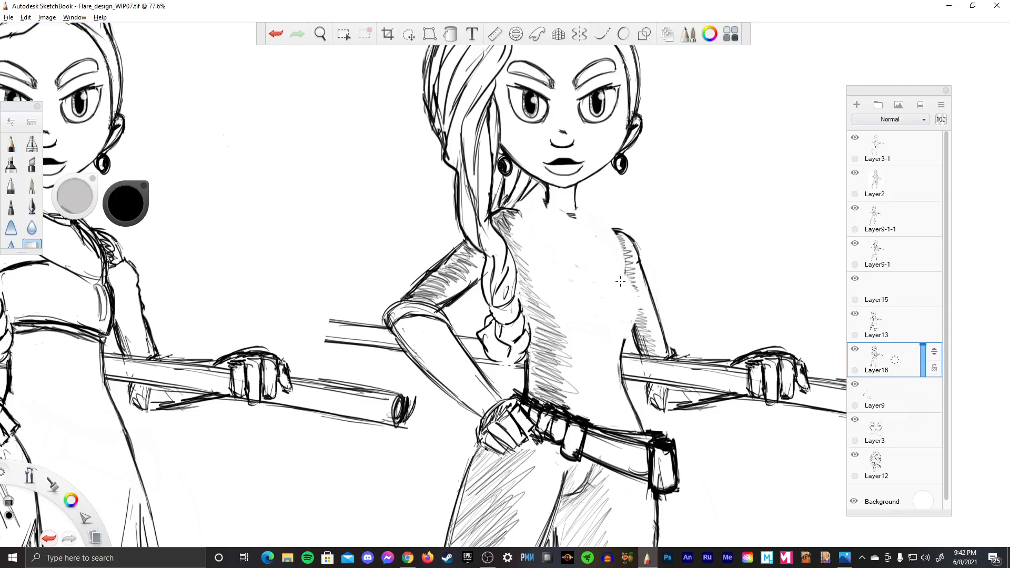
- Try a short dark line at the armpit of the staff arm
{"action": "key", "text": "e"}
{"action": "left_click_drag", "start_coordinate": [621, 284], "coordinate": [619, 266]}
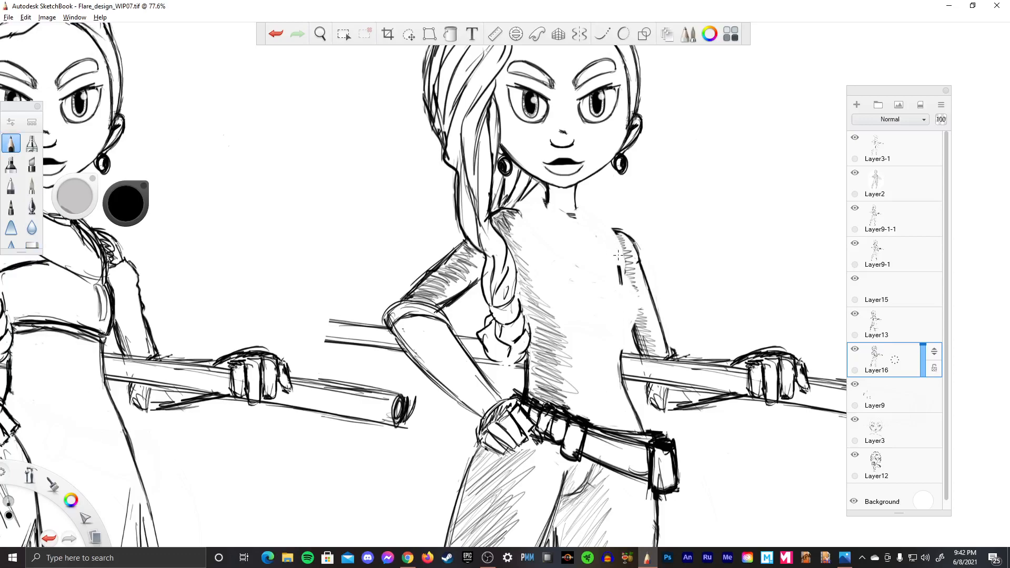
{"action": "key", "text": "e"}
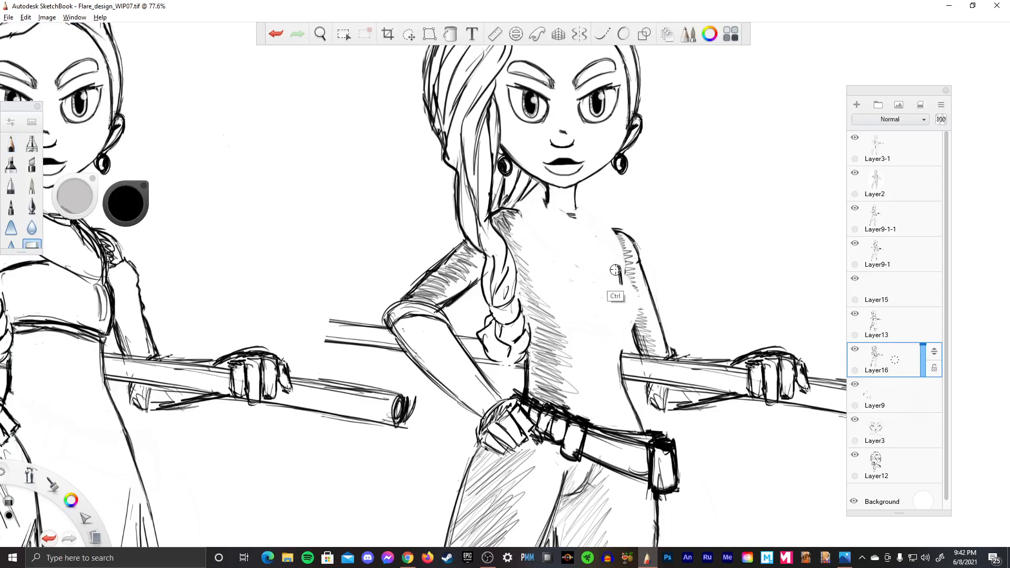
- Undo the recent strokes back to the original shirt neckline and the unshaded staff-arm sleeve
{"action": "key", "text": "ctrl+z"}
{"action": "key", "text": "ctrl+z"}
{"action": "key", "text": "ctrl+z"}
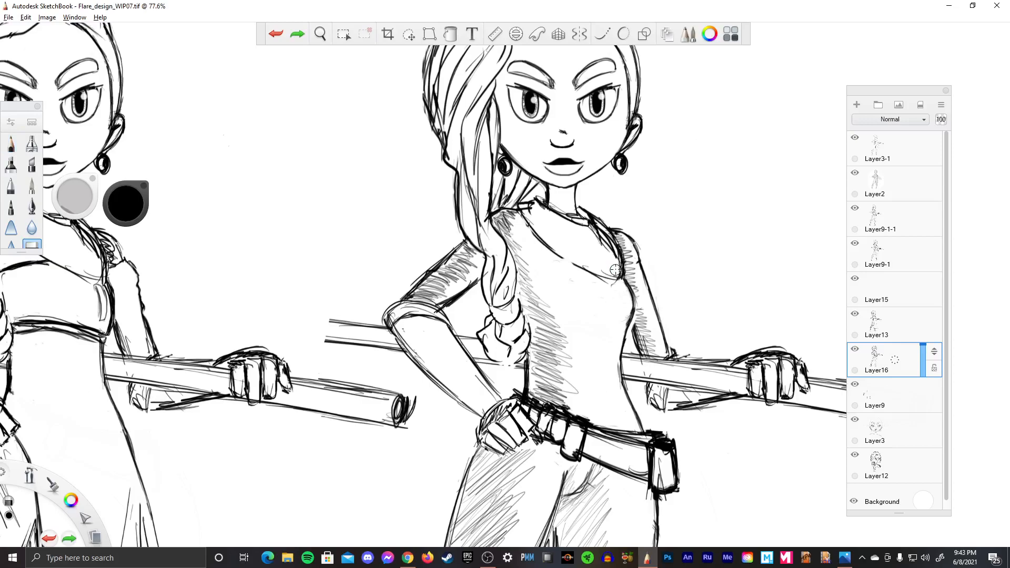
{"action": "key", "text": "ctrl+shift"}
{"action": "key", "text": "ctrl"}
{"action": "key", "text": "ctrl+z"}
{"action": "key", "text": "ctrl+z"}
{"action": "key", "text": "ctrl+z"}
{"action": "key", "text": "ctrl+z"}
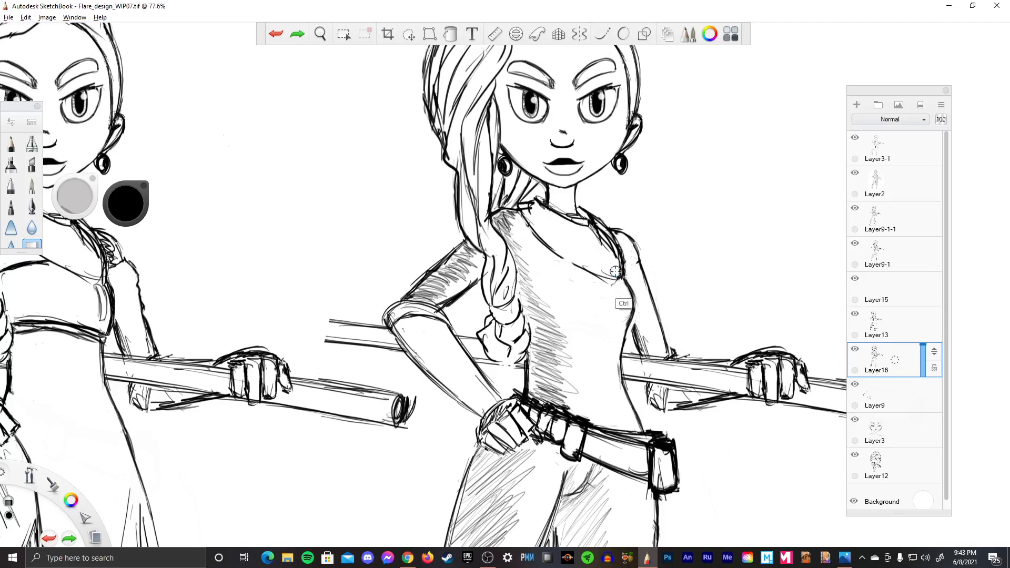
{"action": "key", "text": "ctrl+shift"}
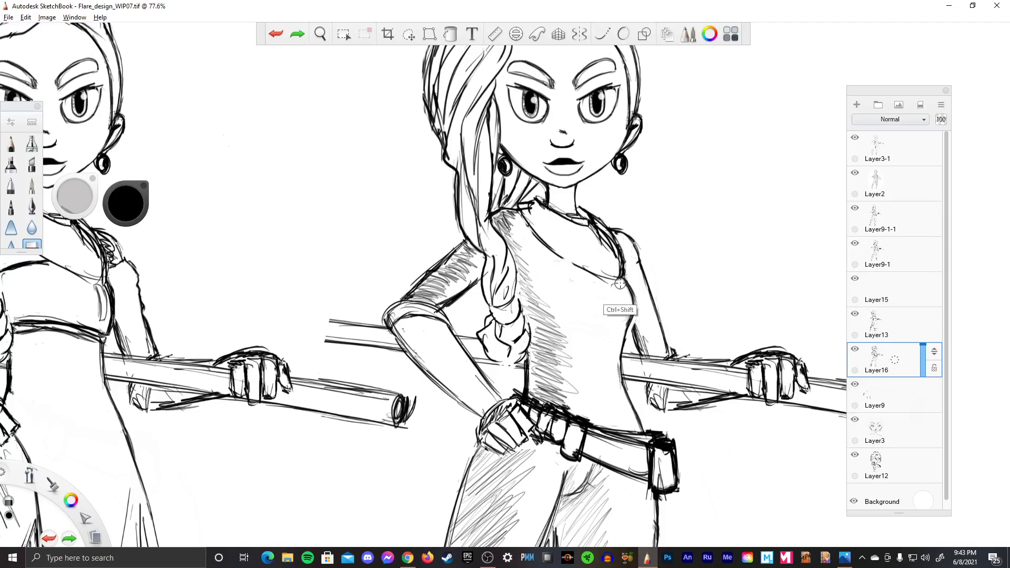
{"action": "key", "text": "ctrl"}
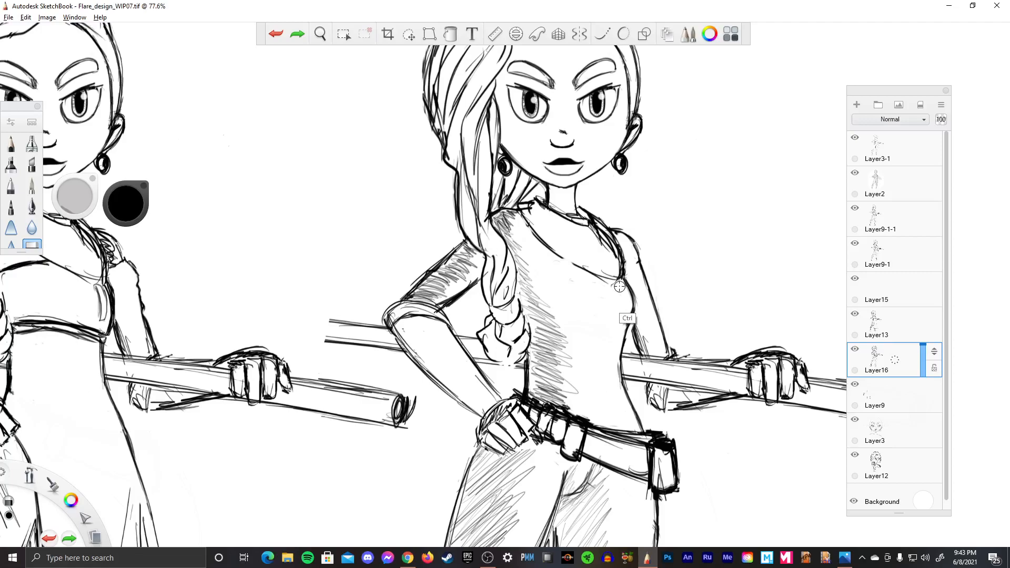
- Redo the staff-arm sleeve shading and the erasing of the neckline and torso outline
{"action": "key", "text": "ctrl+y"}
{"action": "key", "text": "ctrl+y"}
{"action": "key", "text": "ctrl+y"}
{"action": "key", "text": "ctrl+y"}
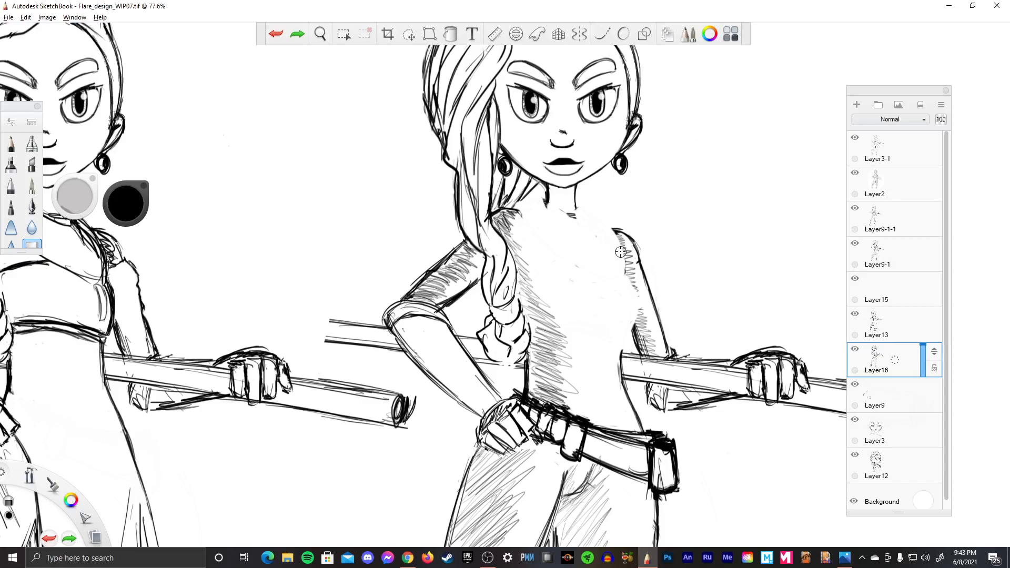
- Erase the hatching from the staff arm's sleeve and clean up around the armpit
{"action": "key", "text": "space"}
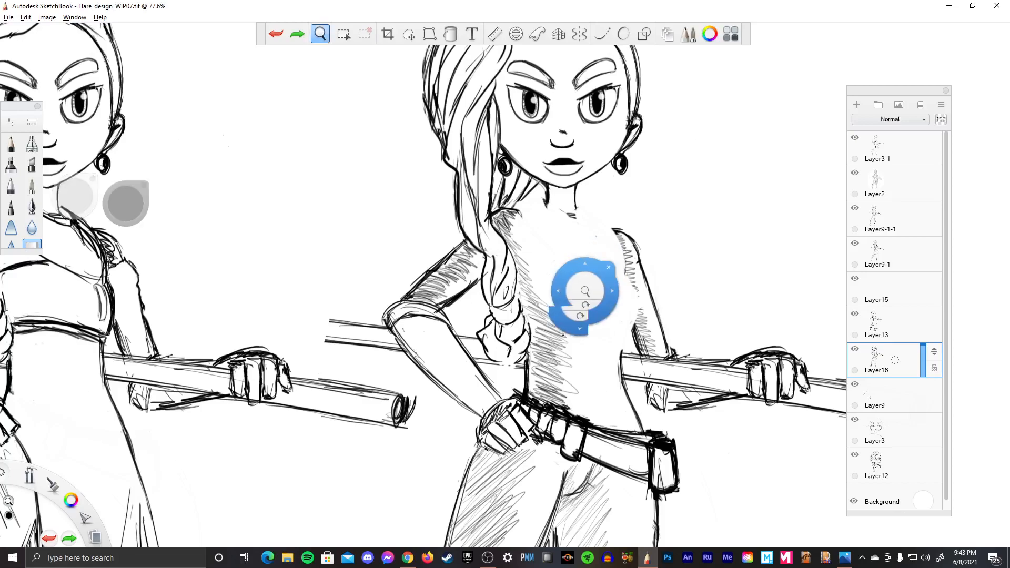
{"action": "left_click_drag", "start_coordinate": [593, 286], "coordinate": [552, 363]}
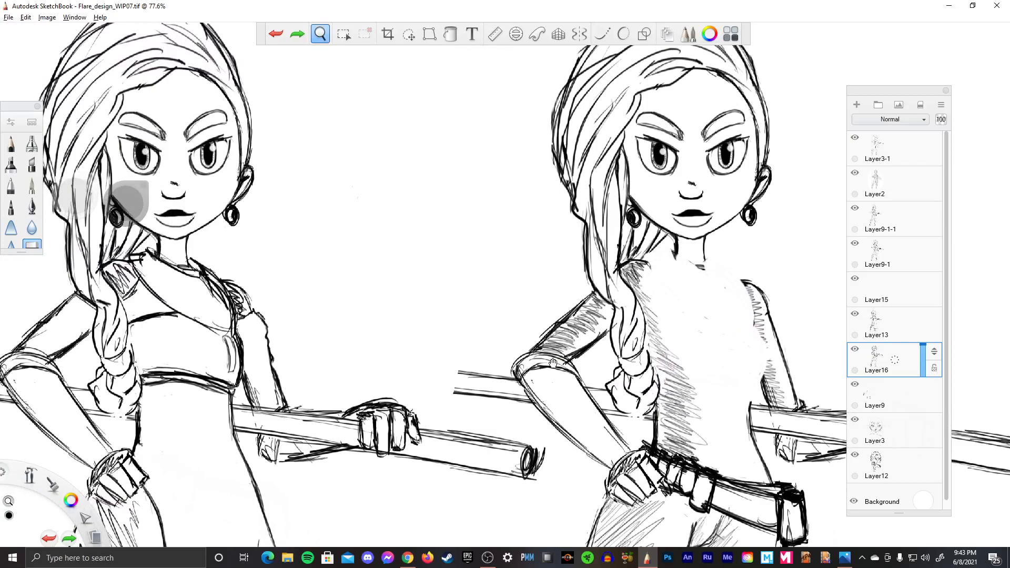
{"action": "left_click_drag", "start_coordinate": [695, 388], "coordinate": [610, 349]}
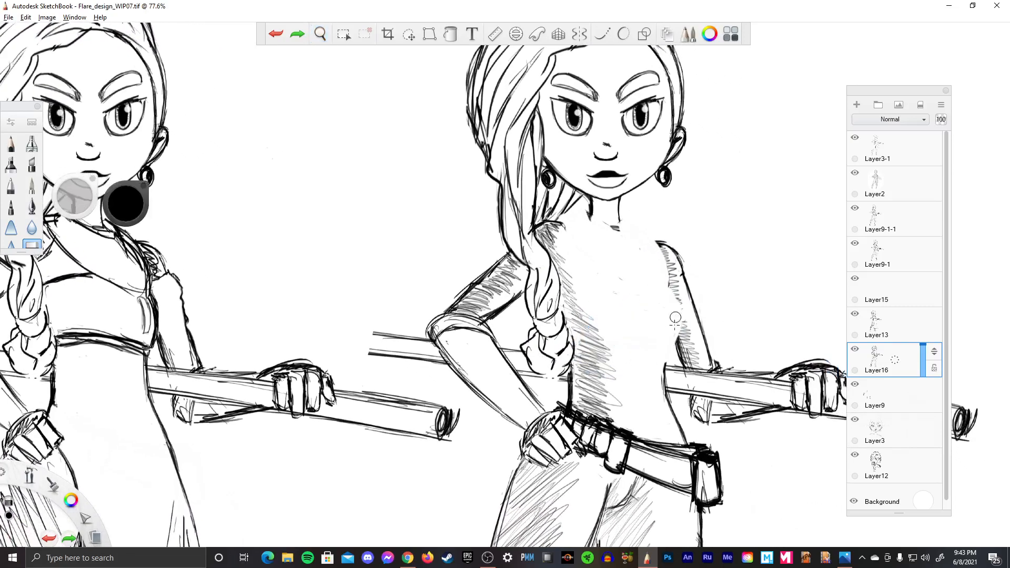
{"action": "left_click_drag", "start_coordinate": [686, 322], "coordinate": [695, 363]}
{"action": "left_click_drag", "start_coordinate": [678, 302], "coordinate": [664, 255]}
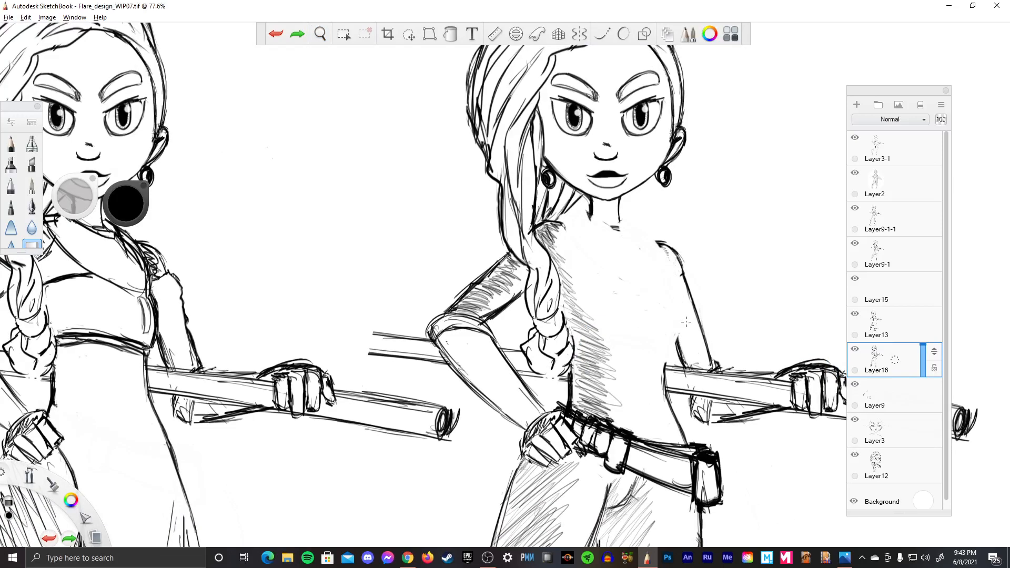
{"action": "left_click_drag", "start_coordinate": [686, 322], "coordinate": [663, 302]}
- Redraw both shoulder lines from the neck and a curved torso outline from the staff arm's armpit to the waist
{"action": "key", "text": "e"}
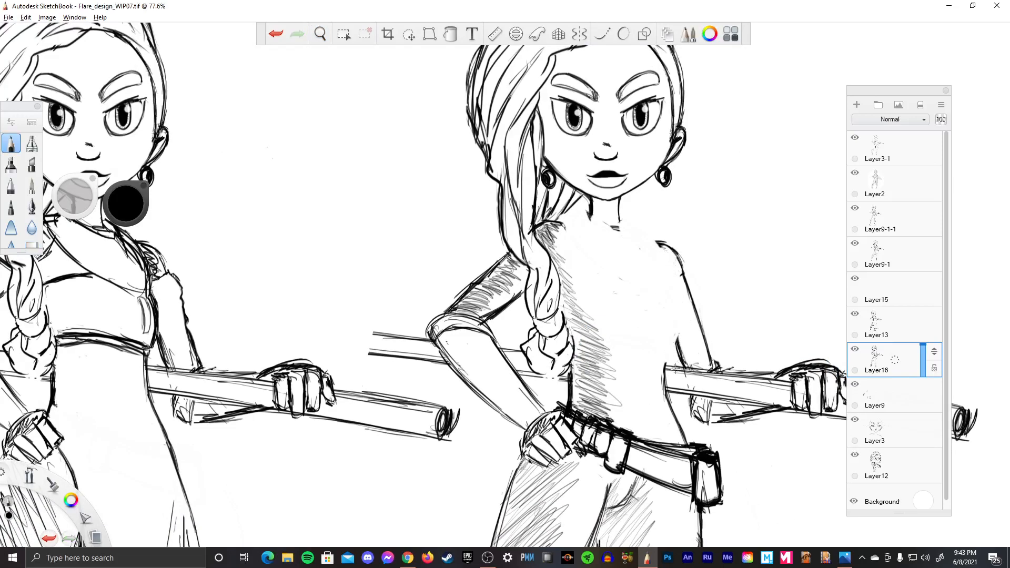
{"action": "left_click_drag", "start_coordinate": [557, 221], "coordinate": [588, 217]}
{"action": "mouse_move", "coordinate": [558, 223]}
{"action": "left_mouse_down"}
{"action": "mouse_move", "coordinate": [652, 240]}
{"action": "mouse_move", "coordinate": [636, 225]}
{"action": "mouse_move", "coordinate": [654, 242]}
{"action": "left_mouse_up"}
{"action": "mouse_move", "coordinate": [656, 269]}
{"action": "left_mouse_down"}
{"action": "mouse_move", "coordinate": [675, 302]}
{"action": "mouse_move", "coordinate": [655, 272]}
{"action": "mouse_move", "coordinate": [674, 307]}
{"action": "mouse_move", "coordinate": [668, 300]}
{"action": "mouse_move", "coordinate": [657, 375]}
{"action": "mouse_move", "coordinate": [672, 303]}
{"action": "mouse_move", "coordinate": [661, 269]}
{"action": "mouse_move", "coordinate": [677, 311]}
{"action": "mouse_move", "coordinate": [662, 362]}
{"action": "mouse_move", "coordinate": [674, 299]}
{"action": "mouse_move", "coordinate": [664, 337]}
{"action": "mouse_move", "coordinate": [657, 261]}
{"action": "left_mouse_up"}
{"action": "key", "text": "e"}
{"action": "key", "text": "e"}
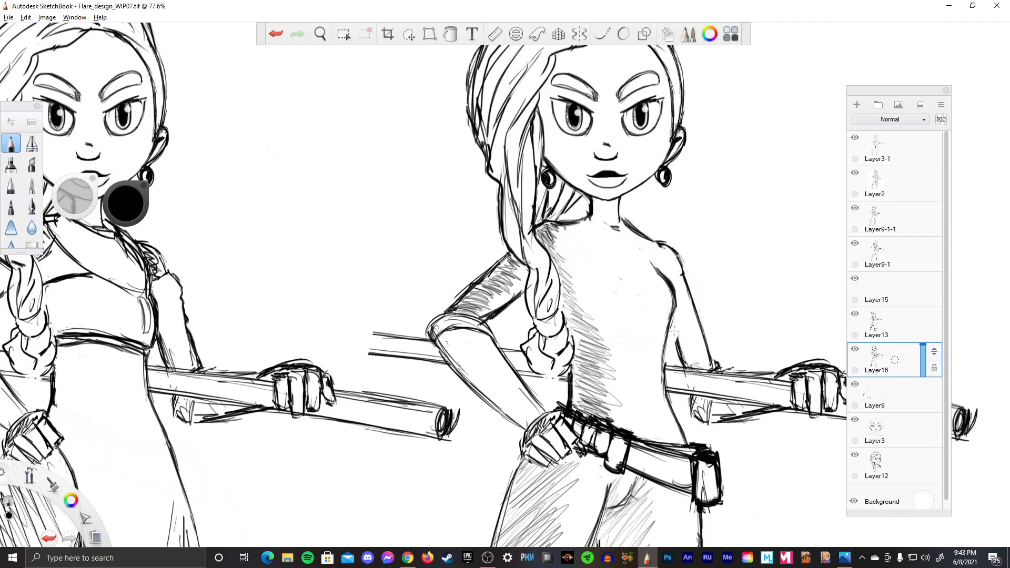
{"action": "mouse_move", "coordinate": [674, 325]}
{"action": "left_mouse_down"}
{"action": "mouse_move", "coordinate": [673, 341]}
{"action": "mouse_move", "coordinate": [668, 320]}
{"action": "left_mouse_up"}
- Sketch a curved chest crease with light shading on the upper torso and a small line at the base of the neck
{"action": "mouse_move", "coordinate": [598, 310]}
{"action": "left_mouse_down"}
{"action": "mouse_move", "coordinate": [578, 297]}
{"action": "mouse_move", "coordinate": [602, 312]}
{"action": "left_mouse_up"}
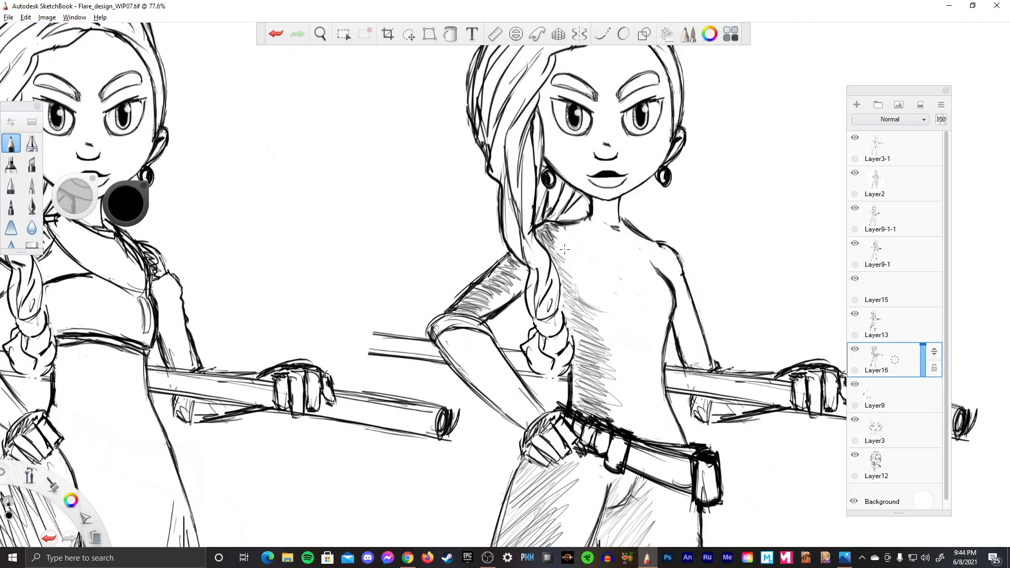
{"action": "left_click_drag", "start_coordinate": [584, 304], "coordinate": [581, 297]}
{"action": "mouse_move", "coordinate": [569, 264]}
{"action": "left_mouse_down"}
{"action": "mouse_move", "coordinate": [589, 218]}
{"action": "mouse_move", "coordinate": [607, 226]}
{"action": "mouse_move", "coordinate": [585, 219]}
{"action": "mouse_move", "coordinate": [575, 239]}
{"action": "mouse_move", "coordinate": [583, 247]}
{"action": "mouse_move", "coordinate": [625, 243]}
{"action": "mouse_move", "coordinate": [567, 232]}
{"action": "mouse_move", "coordinate": [572, 256]}
{"action": "mouse_move", "coordinate": [555, 243]}
{"action": "mouse_move", "coordinate": [565, 245]}
{"action": "mouse_move", "coordinate": [573, 276]}
{"action": "left_mouse_up"}
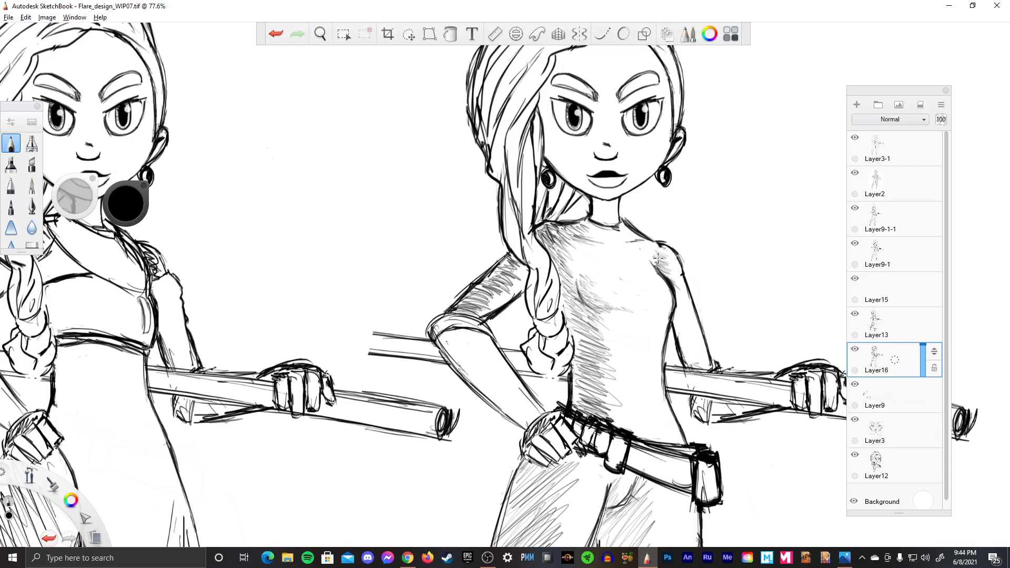
{"action": "left_click_drag", "start_coordinate": [680, 315], "coordinate": [686, 345]}
- Erase the hatching from the torso and the hand-on-hip sleeve, keeping the curved chest crease
{"action": "key", "text": "e"}
{"action": "mouse_move", "coordinate": [584, 355]}
{"action": "left_mouse_down"}
{"action": "mouse_move", "coordinate": [562, 287]}
{"action": "mouse_move", "coordinate": [580, 340]}
{"action": "left_mouse_up"}
{"action": "mouse_move", "coordinate": [560, 271]}
{"action": "left_mouse_down"}
{"action": "mouse_move", "coordinate": [545, 237]}
{"action": "mouse_move", "coordinate": [587, 227]}
{"action": "mouse_move", "coordinate": [560, 258]}
{"action": "mouse_move", "coordinate": [598, 240]}
{"action": "mouse_move", "coordinate": [664, 263]}
{"action": "mouse_move", "coordinate": [676, 286]}
{"action": "left_mouse_up"}
{"action": "mouse_move", "coordinate": [677, 326]}
{"action": "left_mouse_down"}
{"action": "mouse_move", "coordinate": [686, 342]}
{"action": "mouse_move", "coordinate": [665, 339]}
{"action": "left_mouse_up"}
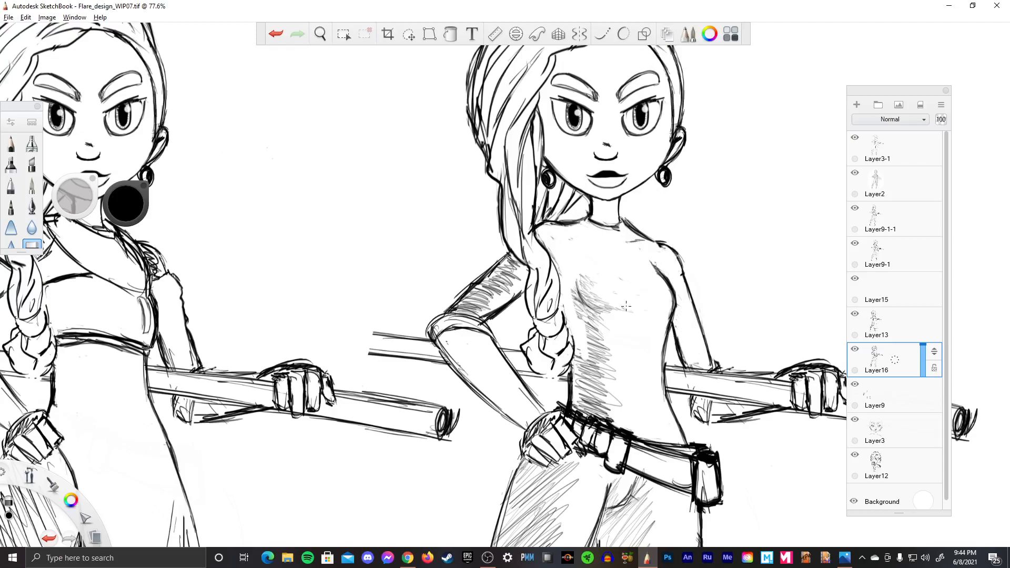
{"action": "mouse_move", "coordinate": [625, 306]}
{"action": "left_mouse_down"}
{"action": "mouse_move", "coordinate": [589, 294]}
{"action": "mouse_move", "coordinate": [583, 281]}
{"action": "mouse_move", "coordinate": [576, 327]}
{"action": "mouse_move", "coordinate": [586, 381]}
{"action": "mouse_move", "coordinate": [576, 384]}
{"action": "mouse_move", "coordinate": [584, 407]}
{"action": "mouse_move", "coordinate": [610, 415]}
{"action": "left_mouse_up"}
{"action": "mouse_move", "coordinate": [604, 357]}
{"action": "left_mouse_down"}
{"action": "mouse_move", "coordinate": [586, 402]}
{"action": "mouse_move", "coordinate": [605, 397]}
{"action": "left_mouse_up"}
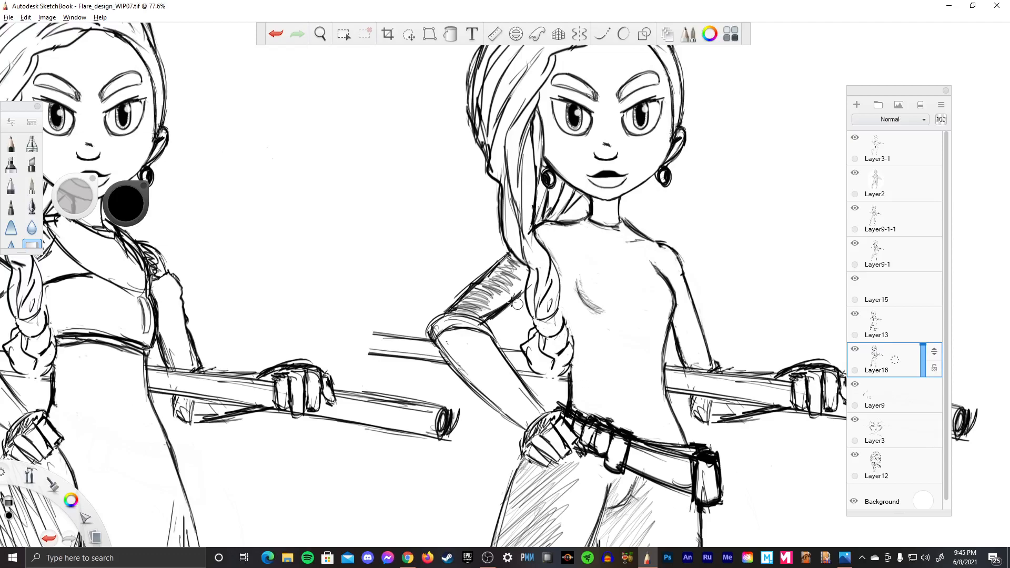
{"action": "mouse_move", "coordinate": [480, 305]}
{"action": "left_mouse_down"}
{"action": "mouse_move", "coordinate": [465, 295]}
{"action": "mouse_move", "coordinate": [474, 301]}
{"action": "mouse_move", "coordinate": [514, 268]}
{"action": "mouse_move", "coordinate": [470, 309]}
{"action": "left_mouse_up"}
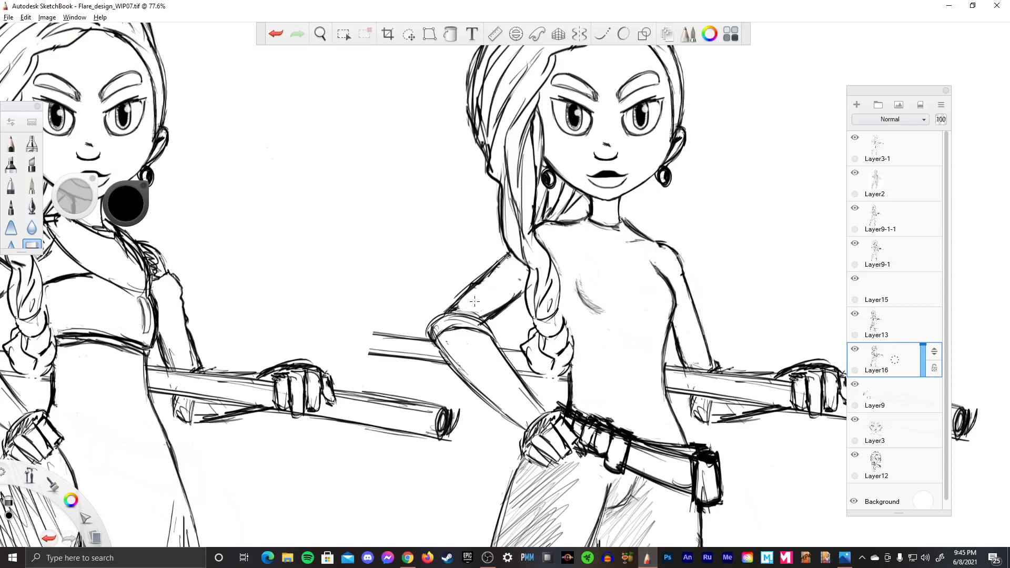
{"action": "left_click_drag", "start_coordinate": [530, 277], "coordinate": [531, 259]}
- Draw light collarbone strokes below the neck and touch up the neck and shoulder line
{"action": "key", "text": "e"}
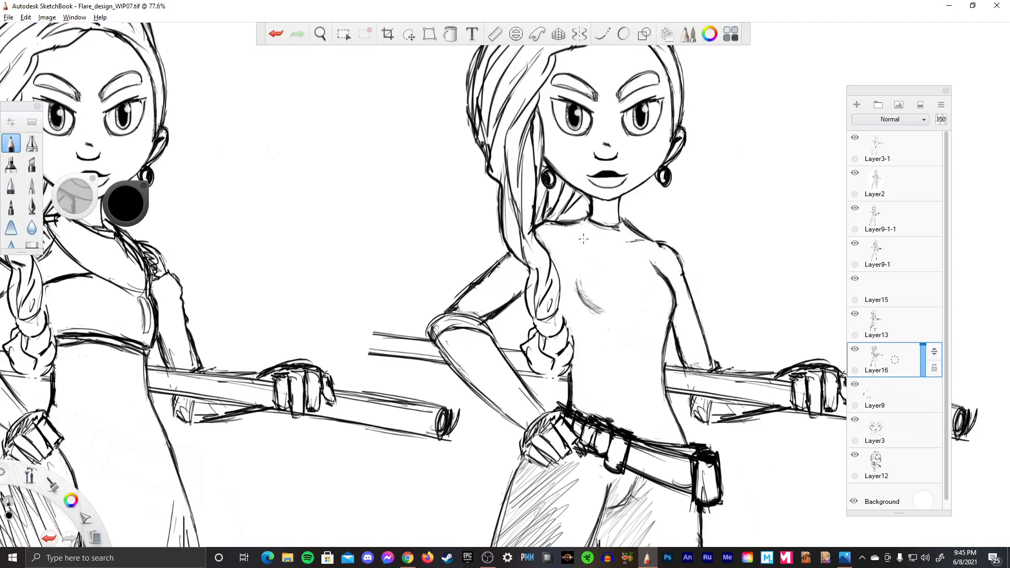
{"action": "left_click_drag", "start_coordinate": [573, 236], "coordinate": [597, 243]}
{"action": "key", "text": "e"}
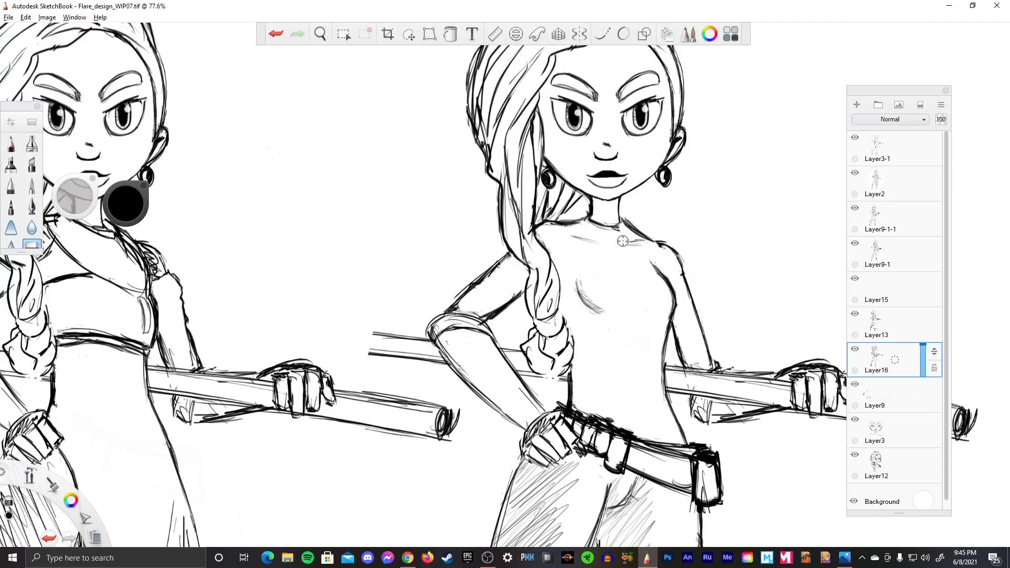
{"action": "key", "text": "e"}
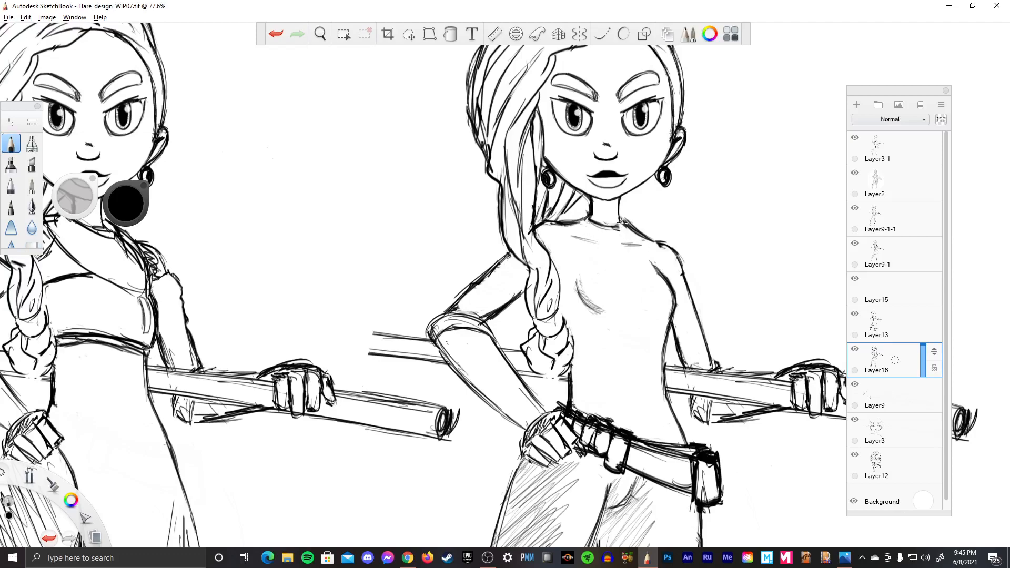
{"action": "key", "text": "e"}
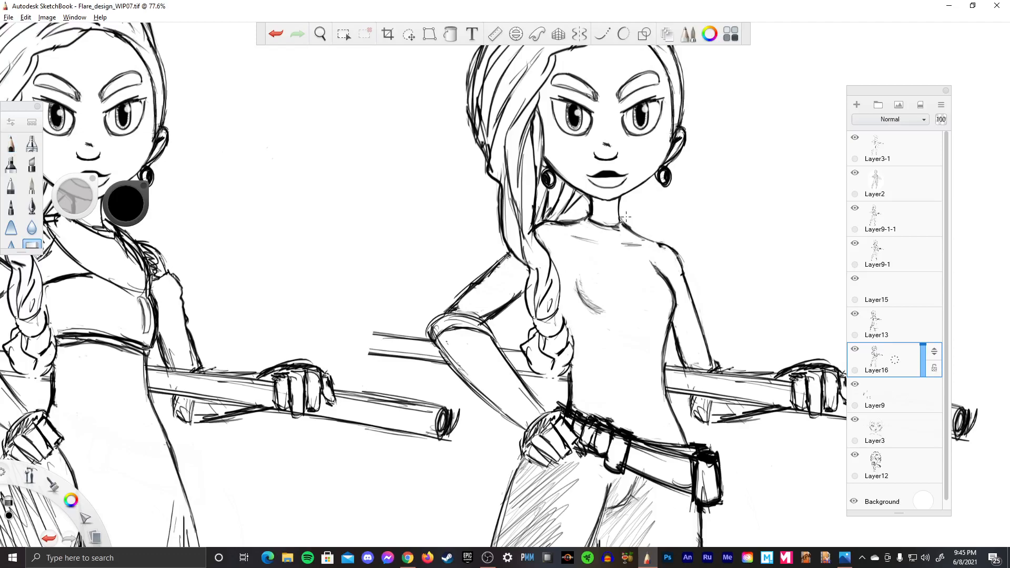
{"action": "key", "text": "e"}
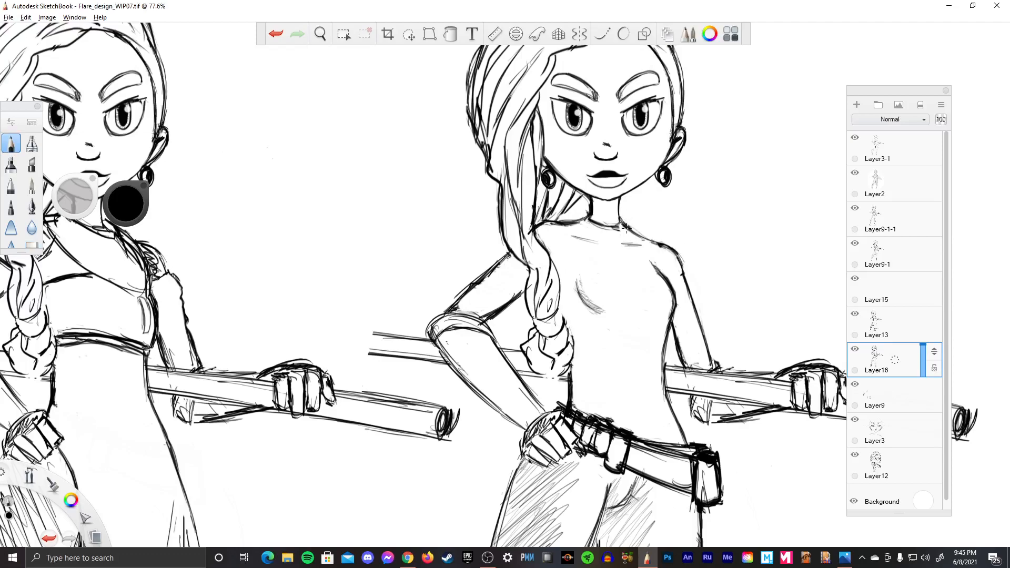
{"action": "left_click_drag", "start_coordinate": [655, 243], "coordinate": [661, 400]}
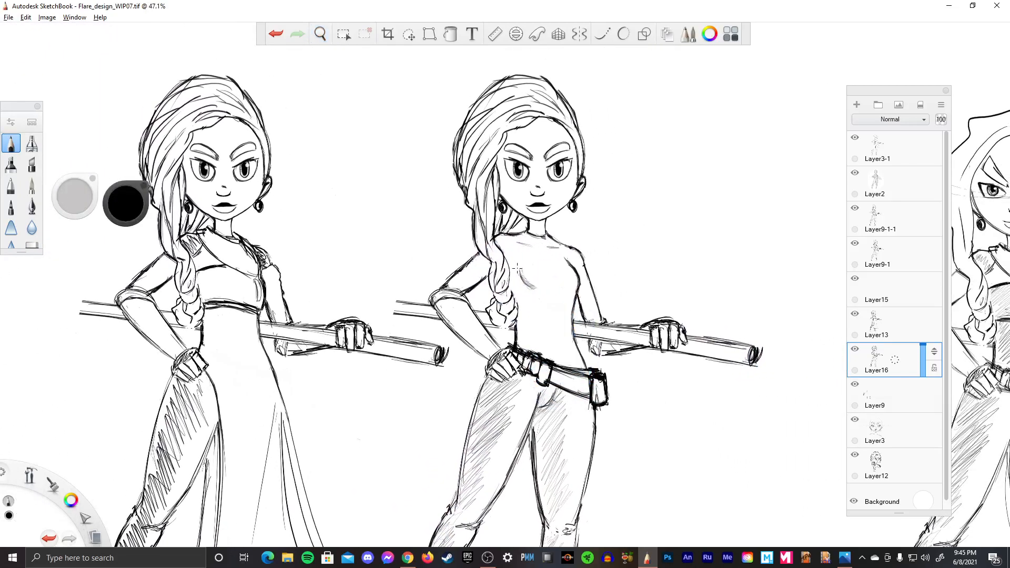
- Lighten the chest crease with the eraser and add a new empty layer above Layer16
{"action": "key", "text": "e"}
{"action": "key", "text": "l"}
{"action": "mouse_move", "coordinate": [520, 267]}
{"action": "left_mouse_down"}
{"action": "mouse_move", "coordinate": [530, 263]}
{"action": "mouse_move", "coordinate": [541, 286]}
{"action": "mouse_move", "coordinate": [528, 292]}
{"action": "mouse_move", "coordinate": [531, 284]}
{"action": "mouse_move", "coordinate": [525, 303]}
{"action": "mouse_move", "coordinate": [563, 266]}
{"action": "left_mouse_up"}
{"action": "left_click", "coordinate": [563, 259]}
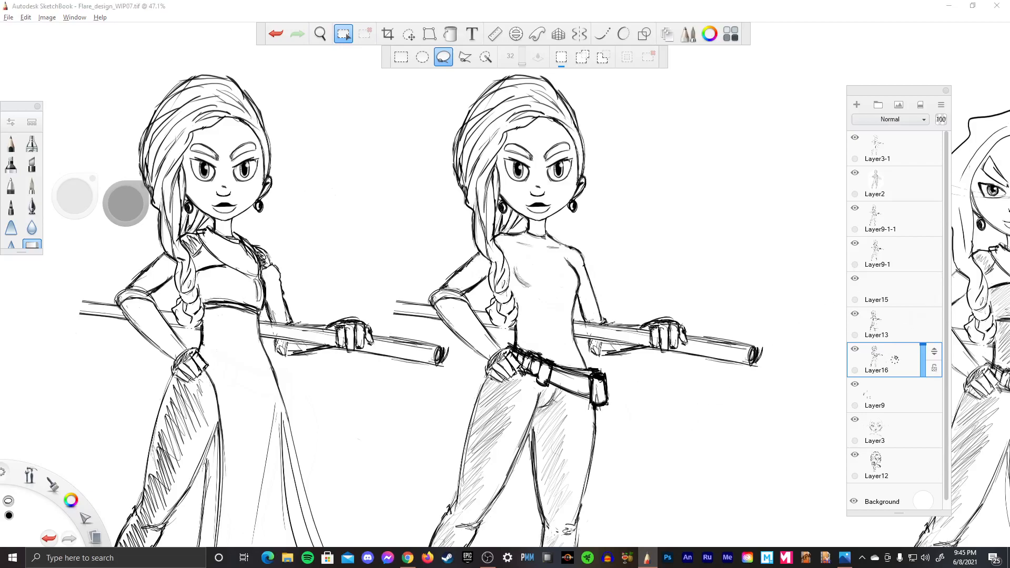
{"action": "left_click_drag", "start_coordinate": [896, 355], "coordinate": [896, 330]}
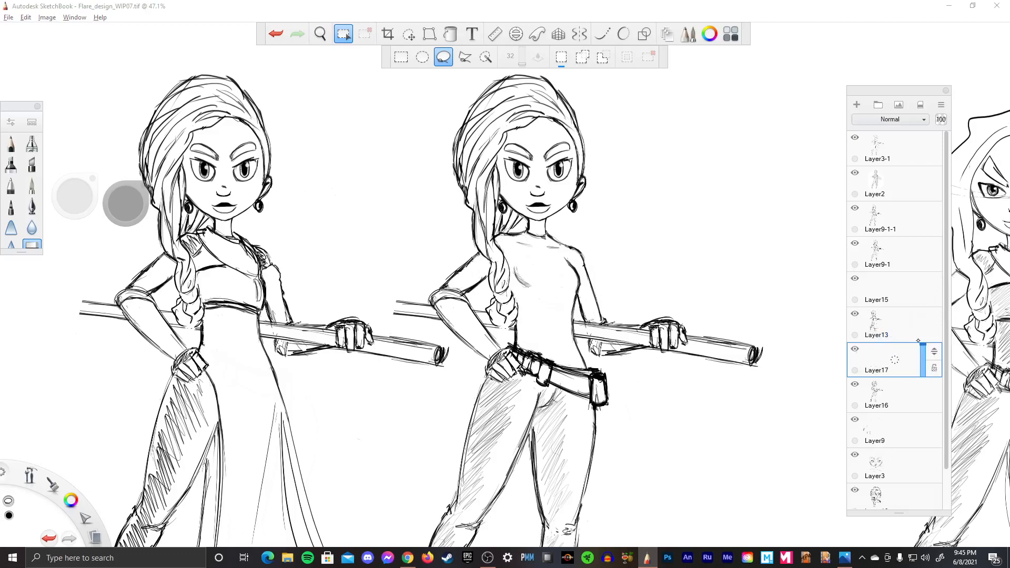
- Check which layer holds the middle figure's line art by toggling layer visibility, and move Layer17 directly beneath Layer16
{"action": "left_click_drag", "start_coordinate": [934, 357], "coordinate": [911, 410]}
{"action": "left_click_drag", "start_coordinate": [934, 491], "coordinate": [892, 339]}
{"action": "left_click", "coordinate": [855, 314]}
{"action": "left_click", "coordinate": [855, 314]}
{"action": "left_click", "coordinate": [855, 243]}
{"action": "left_click", "coordinate": [855, 243]}
{"action": "left_click", "coordinate": [855, 383]}
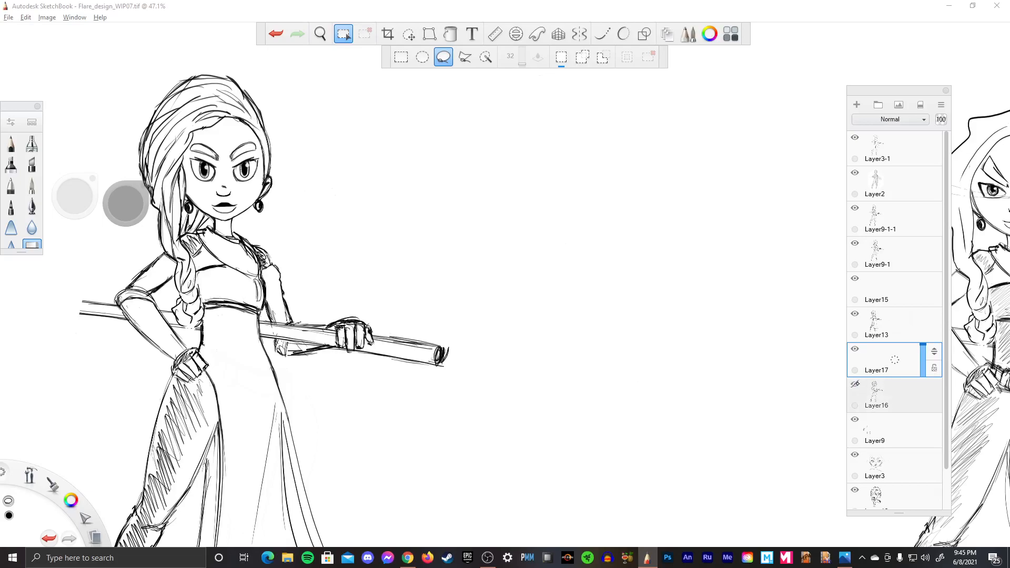
{"action": "left_click", "coordinate": [855, 384]}
{"action": "left_click_drag", "start_coordinate": [934, 351], "coordinate": [929, 419]}
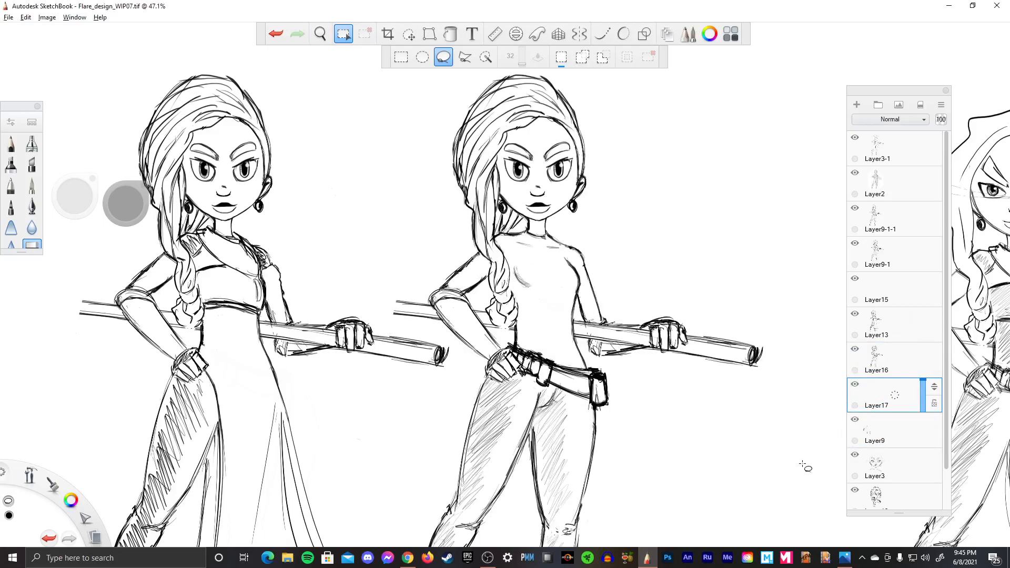
- Block in the middle figure's shirt and both sleeves on Layer17 with a medium grey marker
{"action": "key", "text": "e"}
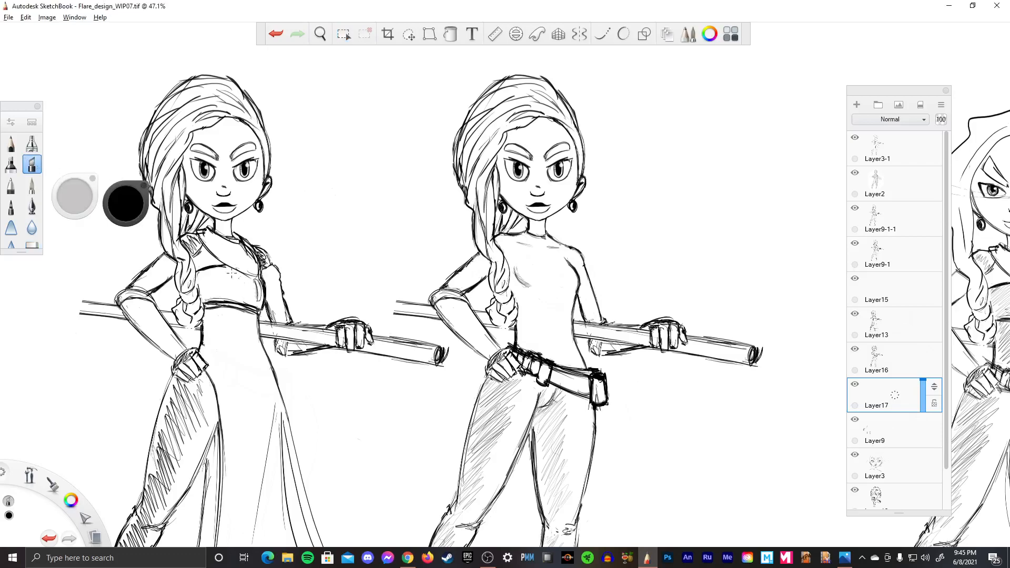
{"action": "left_click_drag", "start_coordinate": [129, 202], "coordinate": [140, 186]}
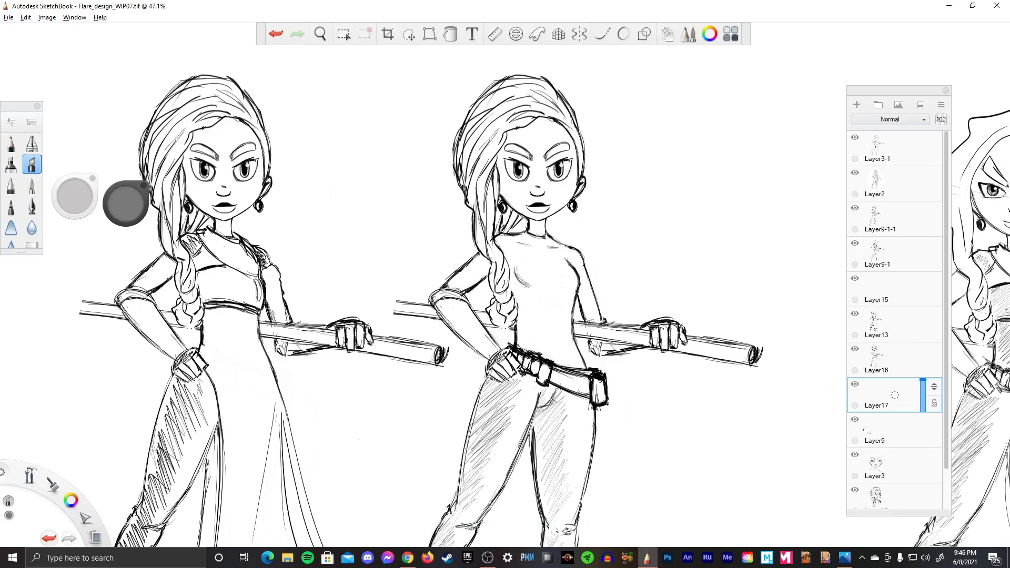
{"action": "left_click_drag", "start_coordinate": [74, 196], "coordinate": [74, 192]}
{"action": "mouse_move", "coordinate": [446, 288]}
{"action": "left_mouse_down"}
{"action": "mouse_move", "coordinate": [462, 282]}
{"action": "mouse_move", "coordinate": [453, 284]}
{"action": "left_mouse_up"}
{"action": "mouse_move", "coordinate": [452, 284]}
{"action": "left_mouse_down"}
{"action": "mouse_move", "coordinate": [507, 239]}
{"action": "mouse_move", "coordinate": [534, 336]}
{"action": "mouse_move", "coordinate": [523, 350]}
{"action": "mouse_move", "coordinate": [537, 347]}
{"action": "mouse_move", "coordinate": [560, 373]}
{"action": "mouse_move", "coordinate": [562, 347]}
{"action": "mouse_move", "coordinate": [550, 344]}
{"action": "mouse_move", "coordinate": [528, 295]}
{"action": "mouse_move", "coordinate": [524, 247]}
{"action": "mouse_move", "coordinate": [526, 234]}
{"action": "mouse_move", "coordinate": [550, 249]}
{"action": "mouse_move", "coordinate": [547, 239]}
{"action": "left_mouse_up"}
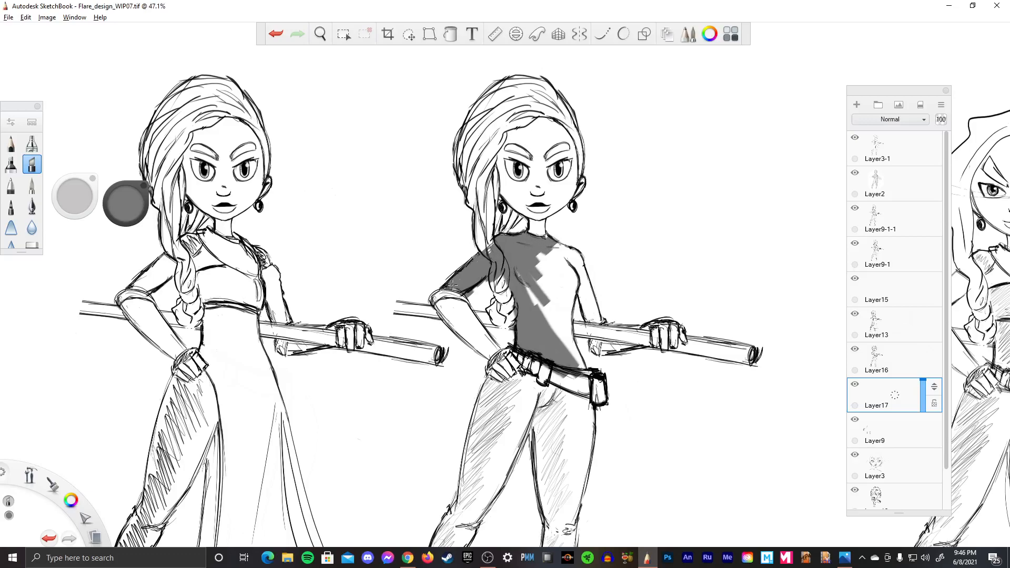
{"action": "mouse_move", "coordinate": [546, 239]}
{"action": "left_mouse_down"}
{"action": "mouse_move", "coordinate": [579, 263]}
{"action": "mouse_move", "coordinate": [595, 258]}
{"action": "mouse_move", "coordinate": [580, 294]}
{"action": "mouse_move", "coordinate": [592, 324]}
{"action": "mouse_move", "coordinate": [605, 282]}
{"action": "mouse_move", "coordinate": [589, 252]}
{"action": "mouse_move", "coordinate": [545, 305]}
{"action": "mouse_move", "coordinate": [525, 284]}
{"action": "mouse_move", "coordinate": [578, 363]}
{"action": "left_mouse_up"}
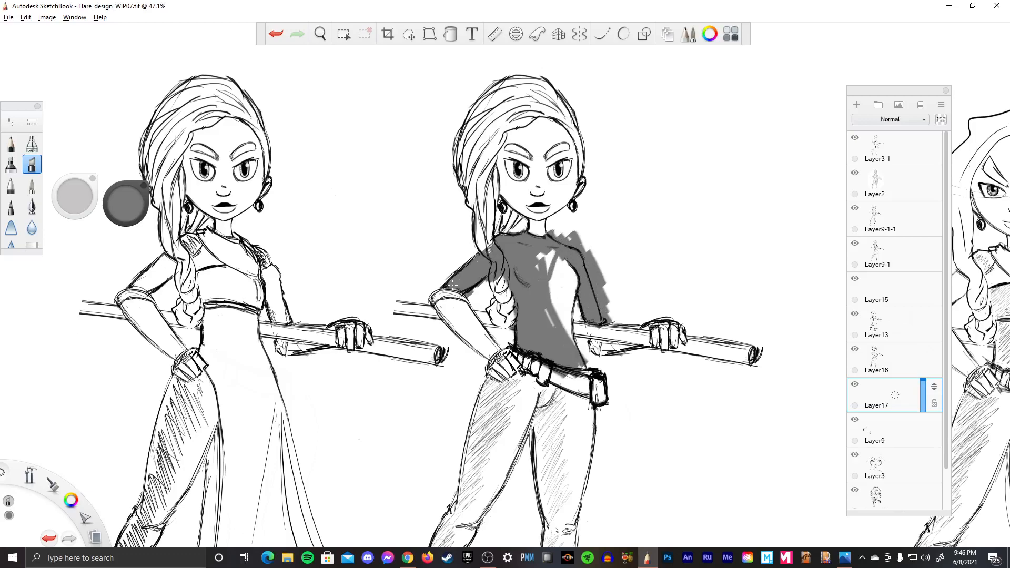
{"action": "mouse_move", "coordinate": [550, 321]}
{"action": "left_mouse_down"}
{"action": "mouse_move", "coordinate": [591, 376]}
{"action": "mouse_move", "coordinate": [591, 363]}
{"action": "left_mouse_up"}
{"action": "mouse_move", "coordinate": [550, 281]}
{"action": "left_mouse_down"}
{"action": "mouse_move", "coordinate": [544, 258]}
{"action": "mouse_move", "coordinate": [576, 336]}
{"action": "mouse_move", "coordinate": [573, 274]}
{"action": "left_mouse_up"}
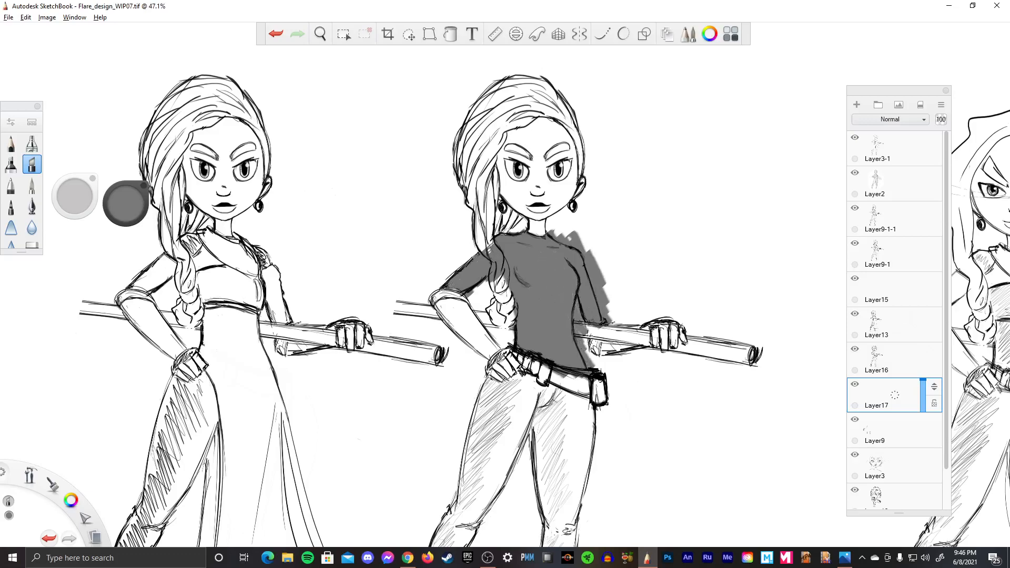
- Fill the trouser leg on the hand-on-hip side with the same grey, from the belt down to the boot
{"action": "left_click_drag", "start_coordinate": [477, 279], "coordinate": [533, 114]}
{"action": "mouse_move", "coordinate": [480, 457]}
{"action": "left_mouse_down"}
{"action": "mouse_move", "coordinate": [488, 454]}
{"action": "mouse_move", "coordinate": [476, 421]}
{"action": "mouse_move", "coordinate": [487, 405]}
{"action": "mouse_move", "coordinate": [500, 415]}
{"action": "mouse_move", "coordinate": [476, 404]}
{"action": "mouse_move", "coordinate": [500, 374]}
{"action": "mouse_move", "coordinate": [479, 367]}
{"action": "mouse_move", "coordinate": [508, 379]}
{"action": "mouse_move", "coordinate": [532, 350]}
{"action": "mouse_move", "coordinate": [518, 316]}
{"action": "mouse_move", "coordinate": [536, 352]}
{"action": "mouse_move", "coordinate": [513, 271]}
{"action": "mouse_move", "coordinate": [571, 355]}
{"action": "mouse_move", "coordinate": [526, 263]}
{"action": "mouse_move", "coordinate": [542, 221]}
{"action": "mouse_move", "coordinate": [531, 210]}
{"action": "mouse_move", "coordinate": [547, 216]}
{"action": "mouse_move", "coordinate": [541, 284]}
{"action": "mouse_move", "coordinate": [565, 189]}
{"action": "mouse_move", "coordinate": [571, 221]}
{"action": "left_mouse_up"}
{"action": "mouse_move", "coordinate": [547, 284]}
{"action": "left_mouse_down"}
{"action": "mouse_move", "coordinate": [579, 205]}
{"action": "mouse_move", "coordinate": [549, 310]}
{"action": "mouse_move", "coordinate": [557, 332]}
{"action": "mouse_move", "coordinate": [578, 237]}
{"action": "mouse_move", "coordinate": [562, 236]}
{"action": "left_mouse_up"}
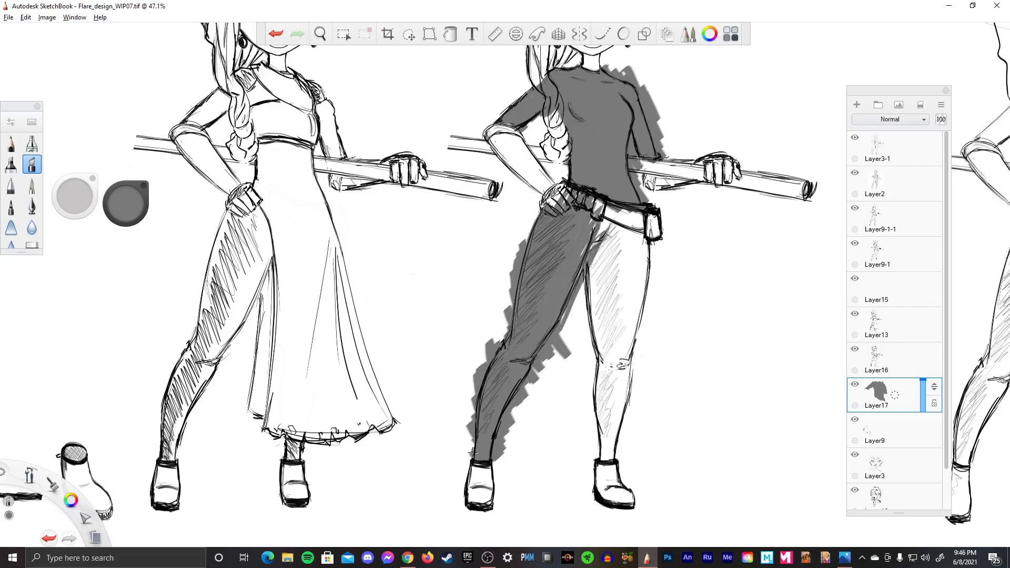
{"action": "mouse_move", "coordinate": [560, 345]}
{"action": "left_mouse_down"}
{"action": "mouse_move", "coordinate": [594, 208]}
{"action": "mouse_move", "coordinate": [599, 244]}
{"action": "left_mouse_up"}
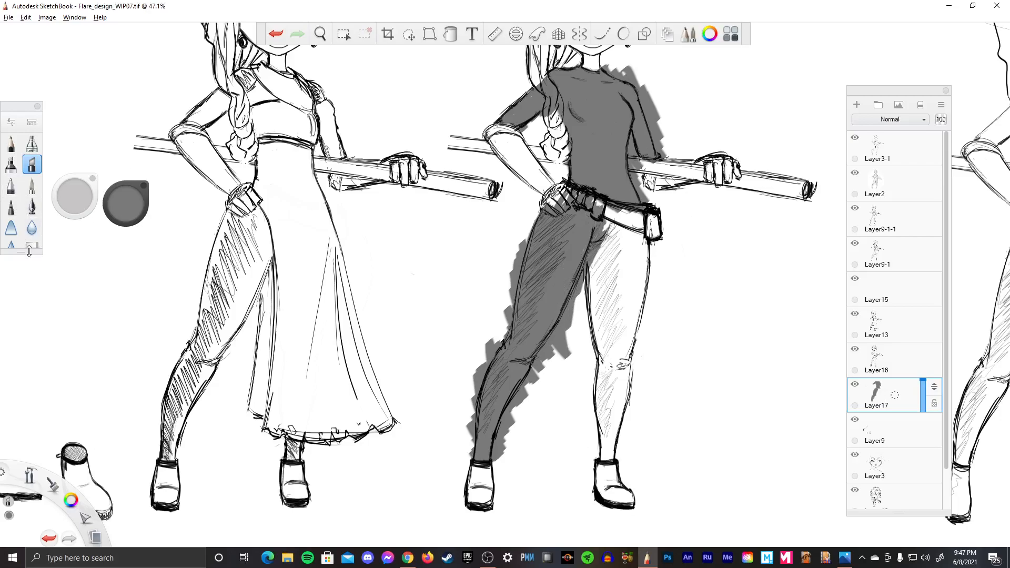
- Fill the staff-side trouser leg and the hip area with grey, using a larger brush at size 92
{"action": "mouse_move", "coordinate": [29, 250]}
{"action": "left_mouse_down"}
{"action": "mouse_move", "coordinate": [29, 329]}
{"action": "mouse_move", "coordinate": [29, 308]}
{"action": "left_mouse_up"}
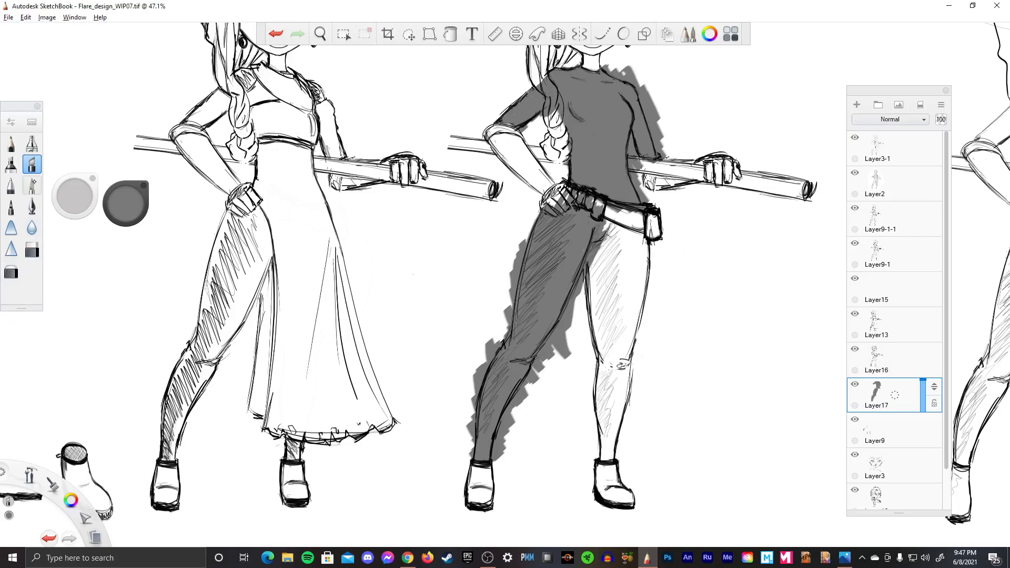
{"action": "left_click", "coordinate": [31, 185]}
{"action": "left_click_drag", "start_coordinate": [75, 196], "coordinate": [80, 195]}
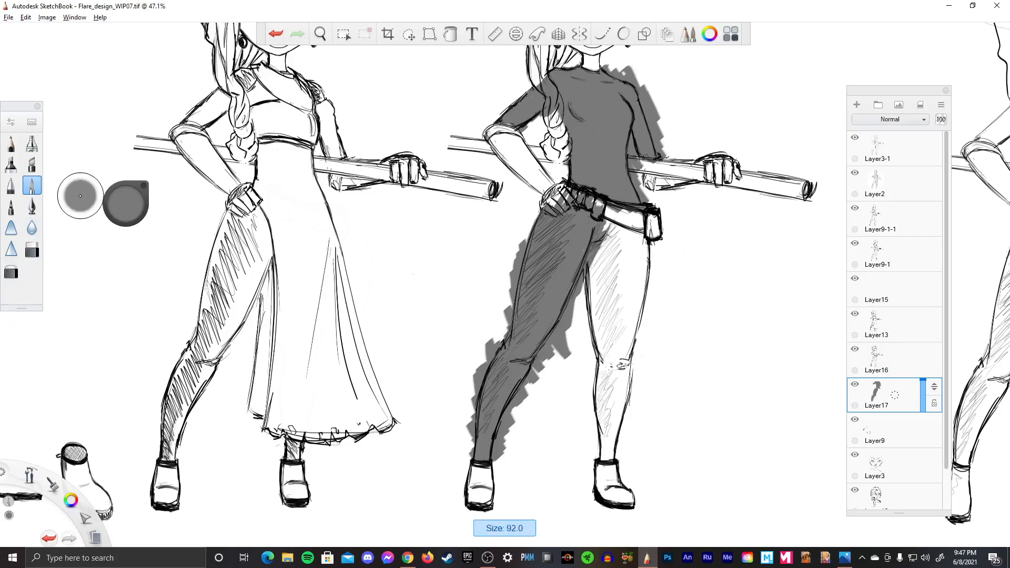
{"action": "mouse_move", "coordinate": [621, 226]}
{"action": "left_mouse_down"}
{"action": "mouse_move", "coordinate": [616, 363]}
{"action": "mouse_move", "coordinate": [610, 245]}
{"action": "mouse_move", "coordinate": [623, 439]}
{"action": "mouse_move", "coordinate": [646, 410]}
{"action": "left_mouse_up"}
{"action": "left_click_drag", "start_coordinate": [695, 243], "coordinate": [666, 337]}
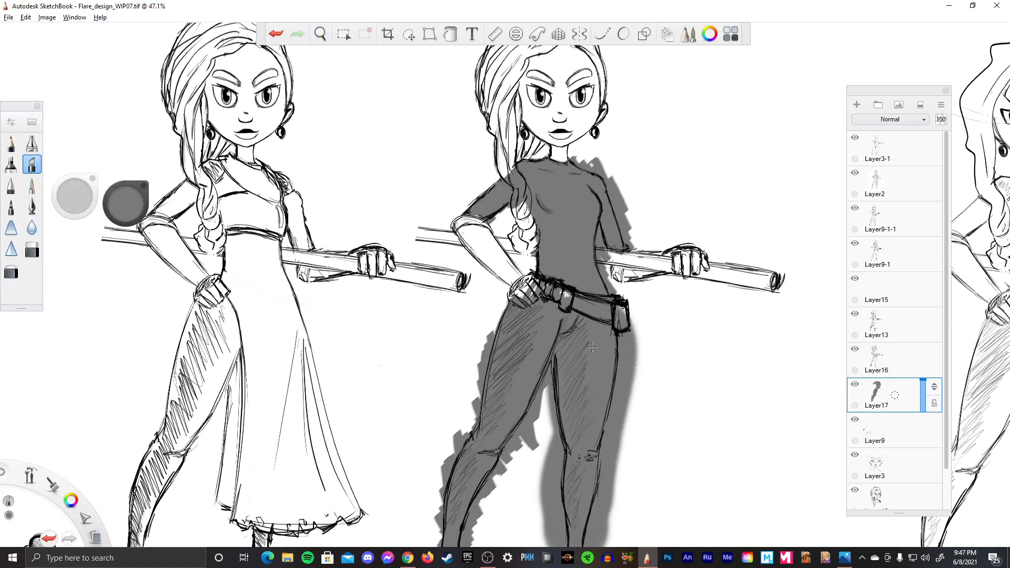
- Erase the grey spill from the belt pouch and around the staff-side shoulder and sleeve
{"action": "left_click_drag", "start_coordinate": [96, 199], "coordinate": [81, 196]}
{"action": "left_click", "coordinate": [32, 250]}
{"action": "left_click_drag", "start_coordinate": [82, 196], "coordinate": [80, 196]}
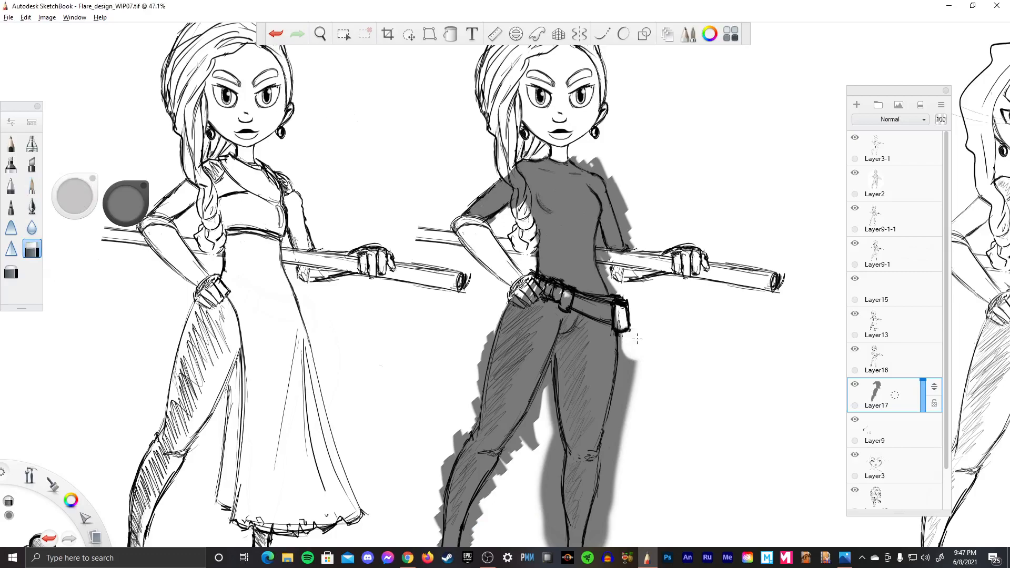
{"action": "left_click_drag", "start_coordinate": [623, 268], "coordinate": [624, 208]}
{"action": "mouse_move", "coordinate": [624, 245]}
{"action": "left_mouse_down"}
{"action": "mouse_move", "coordinate": [610, 187]}
{"action": "mouse_move", "coordinate": [597, 165]}
{"action": "mouse_move", "coordinate": [575, 160]}
{"action": "left_mouse_up"}
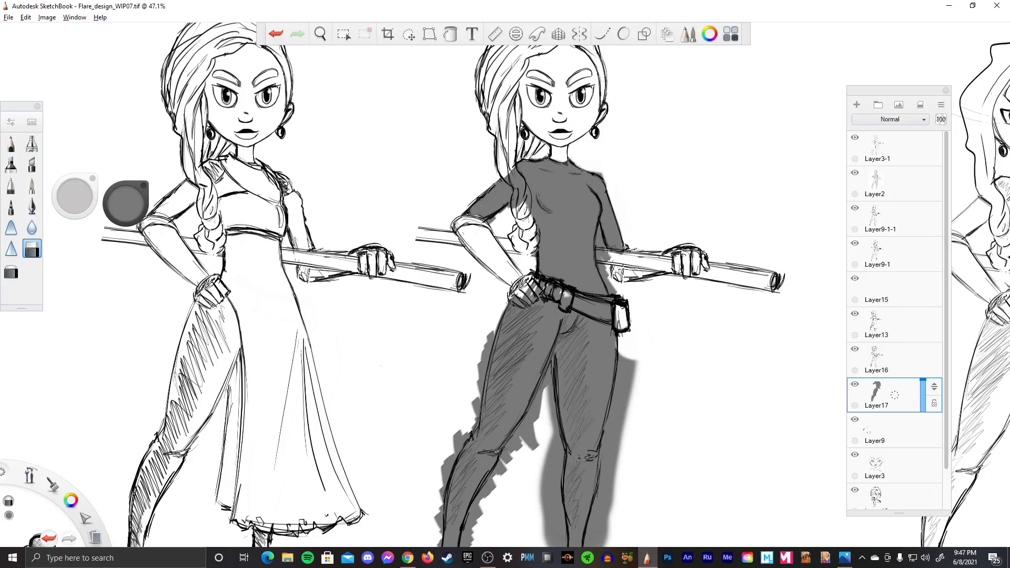
- Erase the grey spill around the outlines of both legs and touch up the fill on the hand-on-hip side's lower leg
{"action": "left_click_drag", "start_coordinate": [509, 222], "coordinate": [510, 220]}
{"action": "mouse_move", "coordinate": [639, 373]}
{"action": "left_mouse_down"}
{"action": "mouse_move", "coordinate": [628, 203]}
{"action": "mouse_move", "coordinate": [624, 247]}
{"action": "mouse_move", "coordinate": [633, 207]}
{"action": "left_mouse_up"}
{"action": "mouse_move", "coordinate": [615, 268]}
{"action": "left_mouse_down"}
{"action": "mouse_move", "coordinate": [596, 405]}
{"action": "mouse_move", "coordinate": [592, 363]}
{"action": "mouse_move", "coordinate": [585, 421]}
{"action": "mouse_move", "coordinate": [557, 439]}
{"action": "mouse_move", "coordinate": [545, 420]}
{"action": "mouse_move", "coordinate": [550, 394]}
{"action": "mouse_move", "coordinate": [552, 434]}
{"action": "mouse_move", "coordinate": [551, 302]}
{"action": "mouse_move", "coordinate": [533, 301]}
{"action": "mouse_move", "coordinate": [529, 286]}
{"action": "mouse_move", "coordinate": [458, 413]}
{"action": "left_mouse_up"}
{"action": "mouse_move", "coordinate": [450, 455]}
{"action": "left_mouse_down"}
{"action": "mouse_move", "coordinate": [426, 416]}
{"action": "mouse_move", "coordinate": [450, 285]}
{"action": "mouse_move", "coordinate": [457, 300]}
{"action": "mouse_move", "coordinate": [442, 341]}
{"action": "mouse_move", "coordinate": [459, 265]}
{"action": "mouse_move", "coordinate": [476, 263]}
{"action": "mouse_move", "coordinate": [486, 194]}
{"action": "mouse_move", "coordinate": [520, 151]}
{"action": "left_mouse_up"}
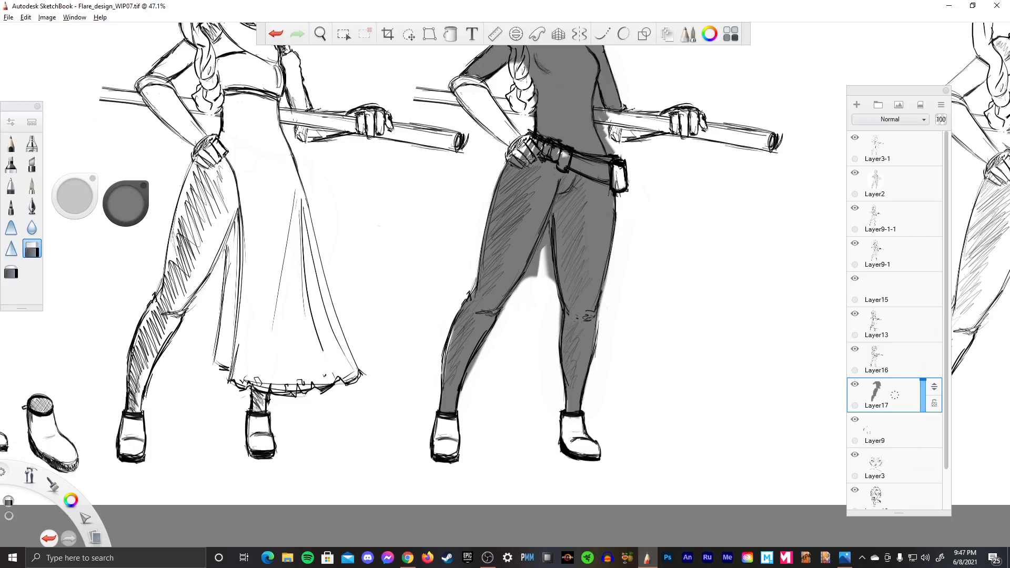
{"action": "left_click", "coordinate": [31, 164]}
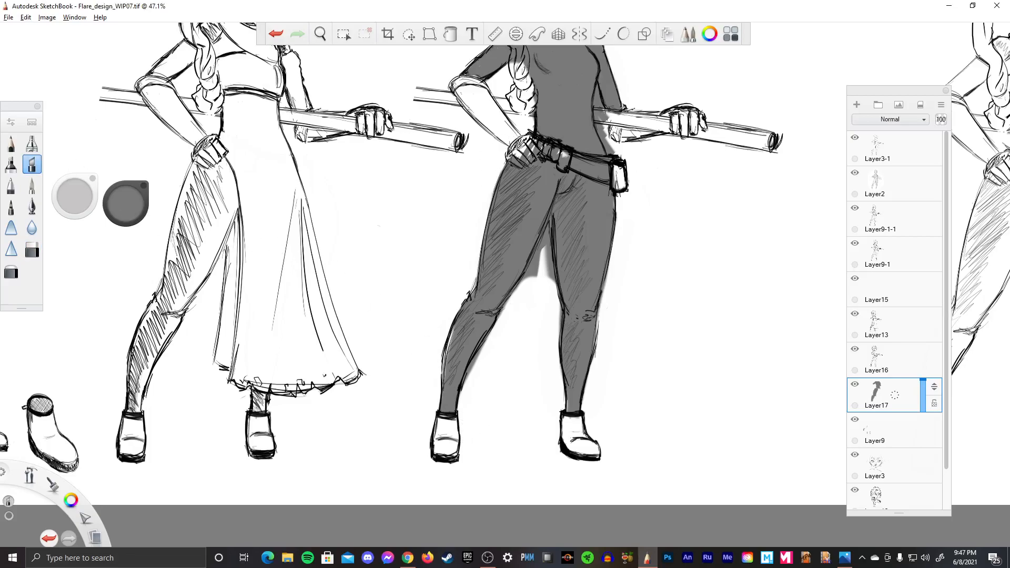
{"action": "left_click_drag", "start_coordinate": [445, 386], "coordinate": [452, 330]}
- Resize the eraser and clean the grey out of the gap between the thighs and along the straight leg's inner calf
{"action": "key", "text": "e"}
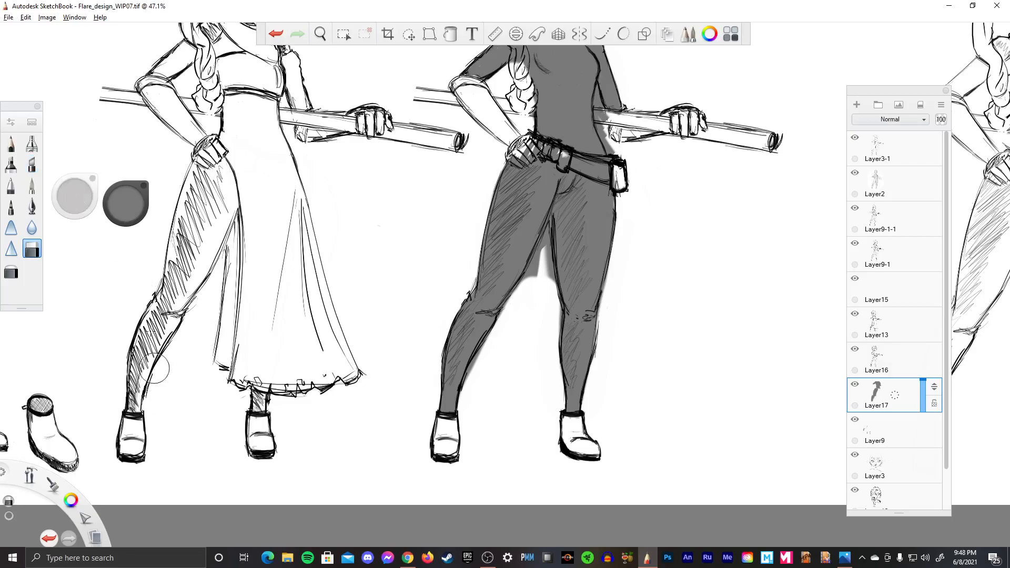
{"action": "left_click_drag", "start_coordinate": [74, 196], "coordinate": [74, 191]}
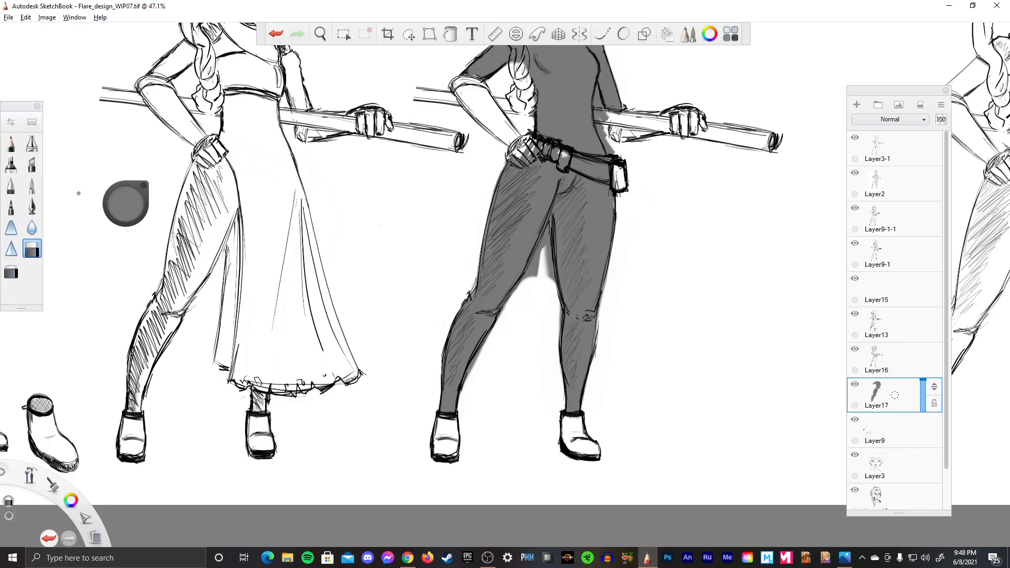
{"action": "left_click_drag", "start_coordinate": [78, 193], "coordinate": [77, 195]}
{"action": "left_click", "coordinate": [78, 193]}
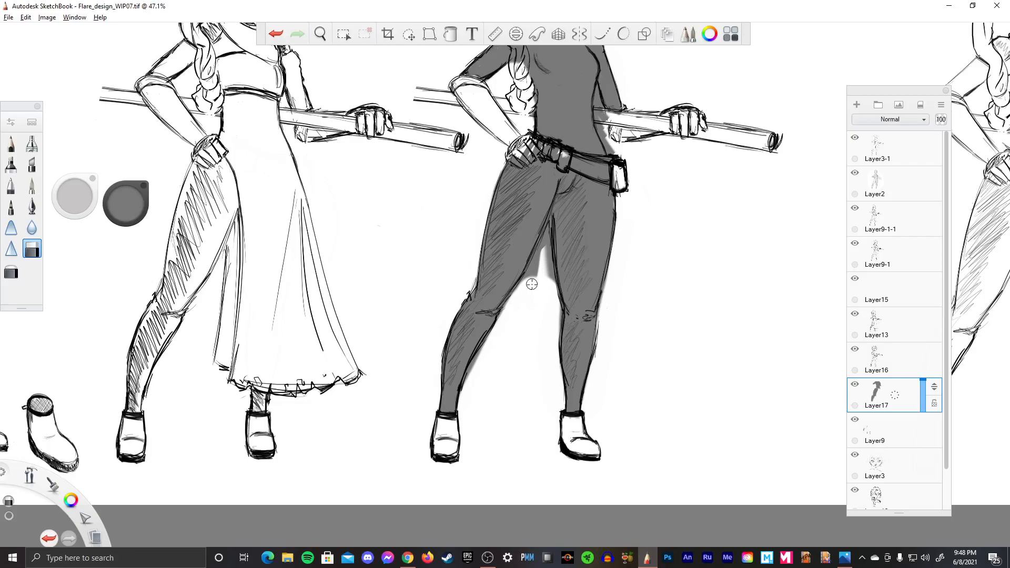
{"action": "left_click_drag", "start_coordinate": [532, 284], "coordinate": [533, 273]}
{"action": "key", "text": "space"}
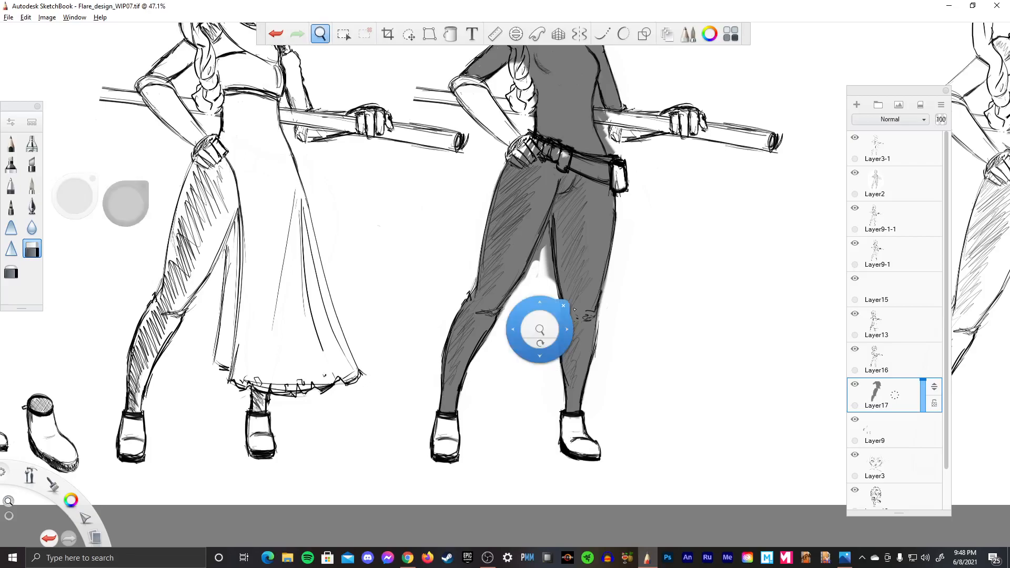
{"action": "mouse_move", "coordinate": [541, 325]}
{"action": "left_mouse_down"}
{"action": "mouse_move", "coordinate": [638, 308]}
{"action": "mouse_move", "coordinate": [511, 475]}
{"action": "left_mouse_up"}
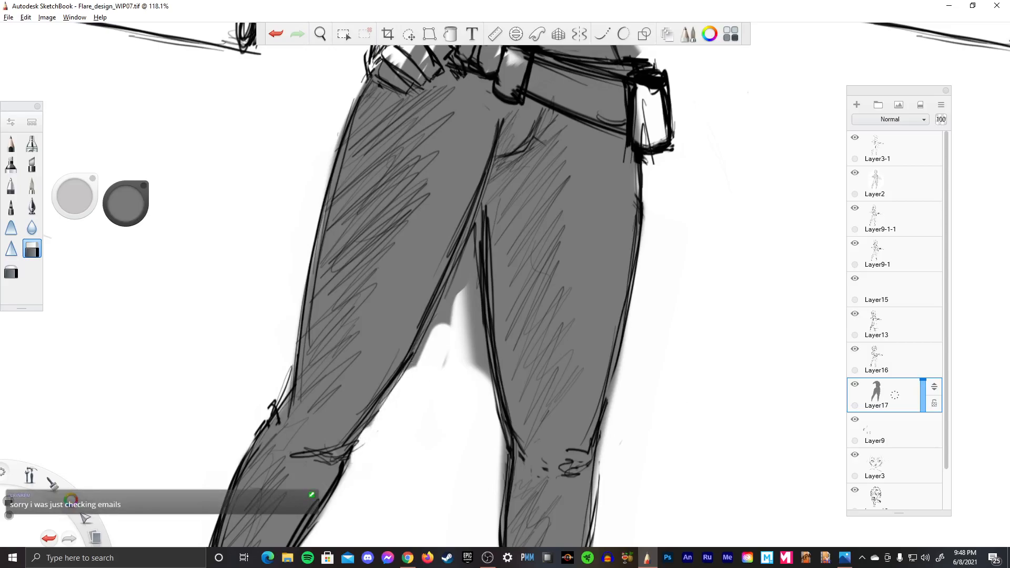
{"action": "mouse_move", "coordinate": [370, 426]}
{"action": "left_mouse_down"}
{"action": "mouse_move", "coordinate": [444, 308]}
{"action": "mouse_move", "coordinate": [468, 241]}
{"action": "mouse_move", "coordinate": [473, 329]}
{"action": "mouse_move", "coordinate": [449, 284]}
{"action": "mouse_move", "coordinate": [474, 363]}
{"action": "mouse_move", "coordinate": [480, 274]}
{"action": "left_mouse_up"}
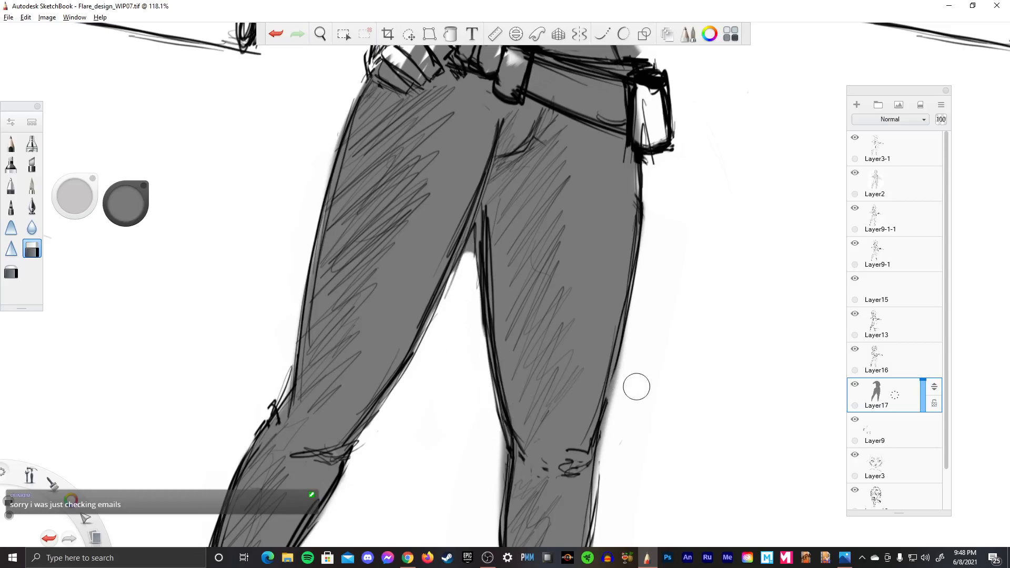
{"action": "mouse_move", "coordinate": [486, 438]}
{"action": "left_mouse_down"}
{"action": "mouse_move", "coordinate": [504, 460]}
{"action": "mouse_move", "coordinate": [491, 473]}
{"action": "left_mouse_up"}
{"action": "scroll", "coordinate": [631, 466], "scroll_direction": "down", "scroll_amount": 5}
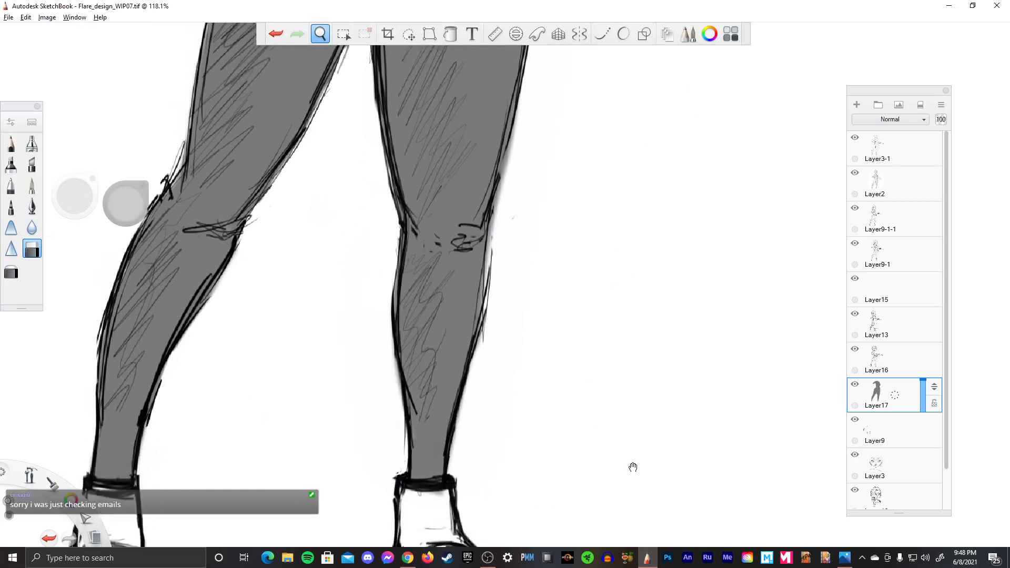
{"action": "left_click_drag", "start_coordinate": [505, 100], "coordinate": [464, 352]}
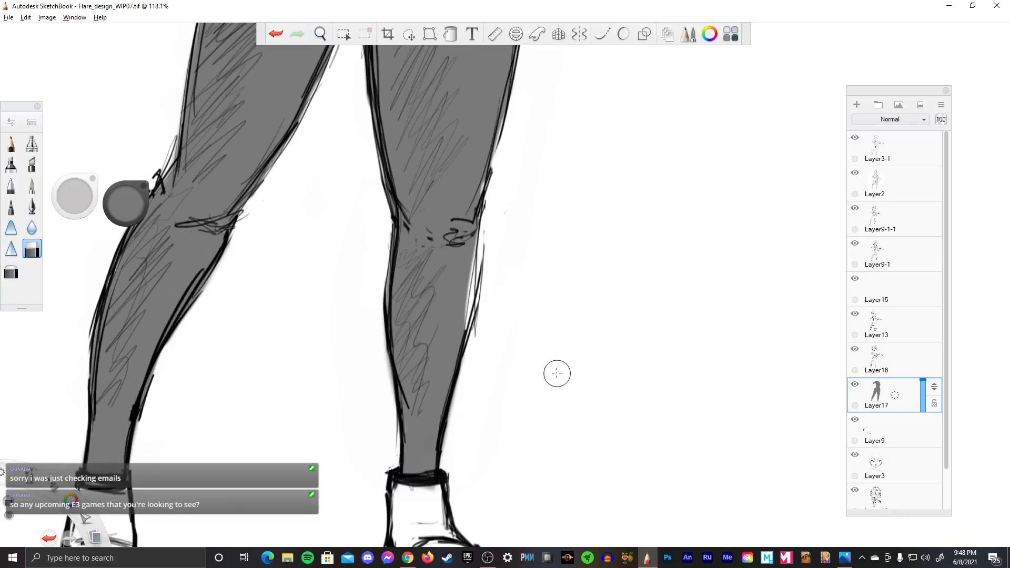
{"action": "key", "text": "ctrl+z"}
{"action": "left_click_drag", "start_coordinate": [504, 108], "coordinate": [470, 342]}
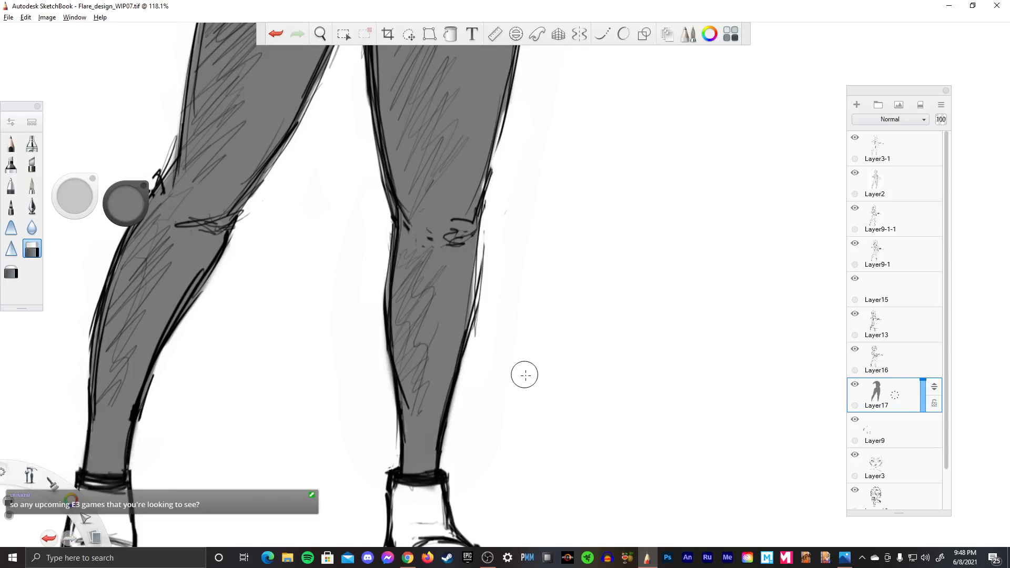
{"action": "key", "text": "ctrl+z"}
{"action": "left_click_drag", "start_coordinate": [505, 113], "coordinate": [471, 338]}
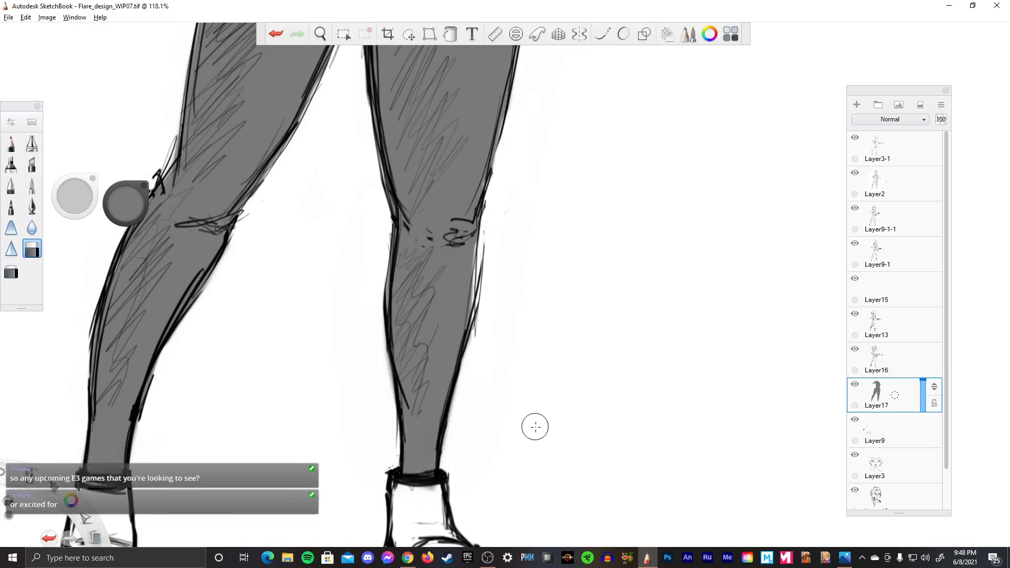
{"action": "key", "text": "ctrl+z"}
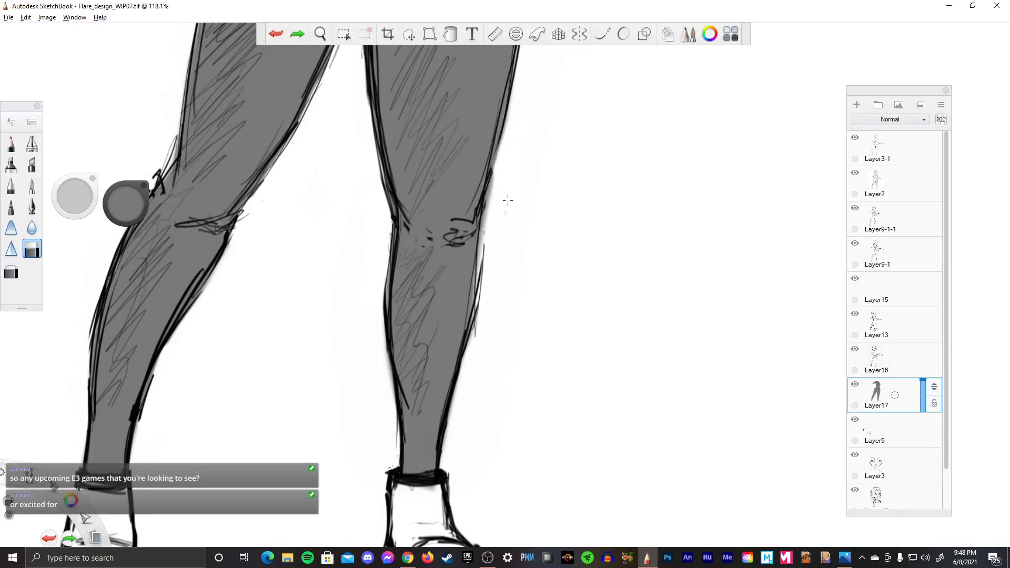
- Trim the grey spill along the straight leg's outer edge from the knee down the calf
{"action": "left_click_drag", "start_coordinate": [508, 199], "coordinate": [475, 399]}
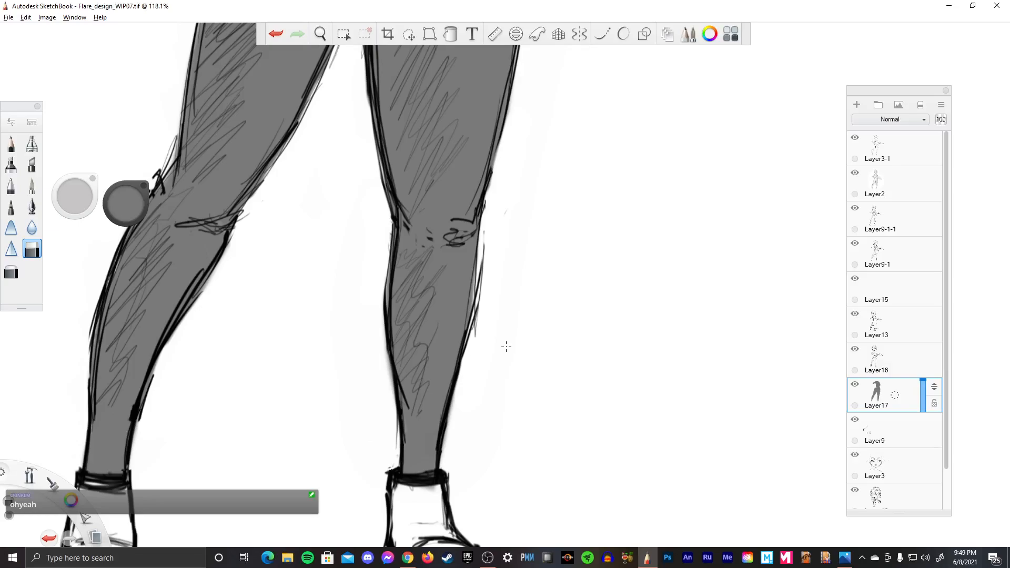
- Erase the grey from the hand on the hip, the belt, and the gap between the waist and the staff-side arm
{"action": "scroll", "coordinate": [615, 250], "scroll_direction": "down", "scroll_amount": 4}
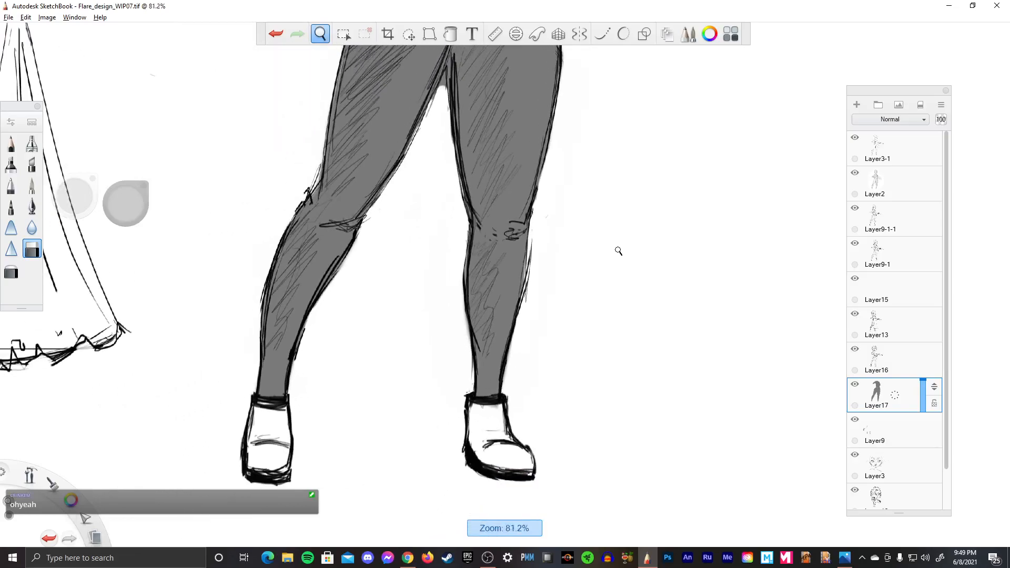
{"action": "left_click_drag", "start_coordinate": [615, 250], "coordinate": [640, 408]}
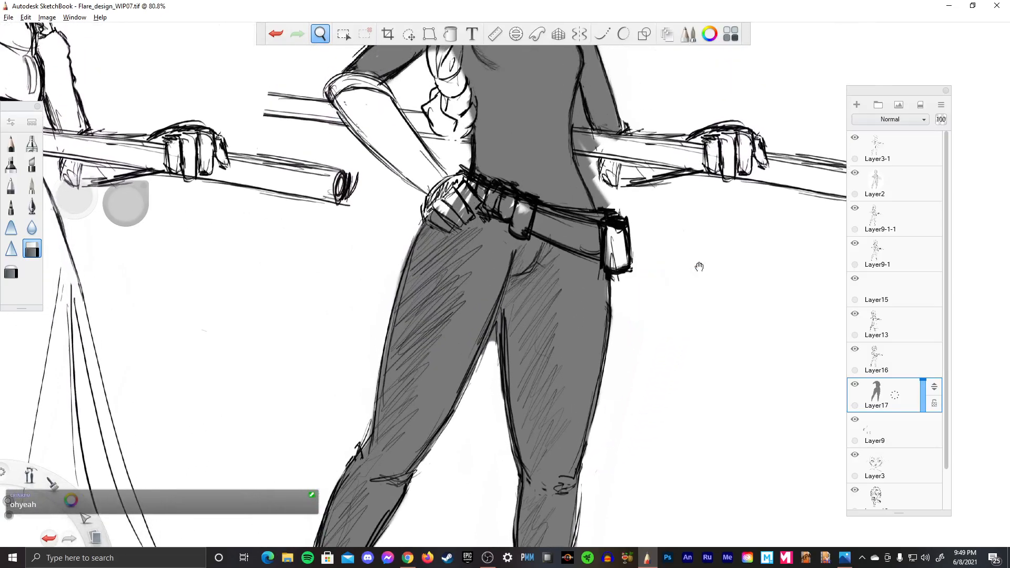
{"action": "left_click_drag", "start_coordinate": [699, 266], "coordinate": [599, 456]}
{"action": "key", "text": "space"}
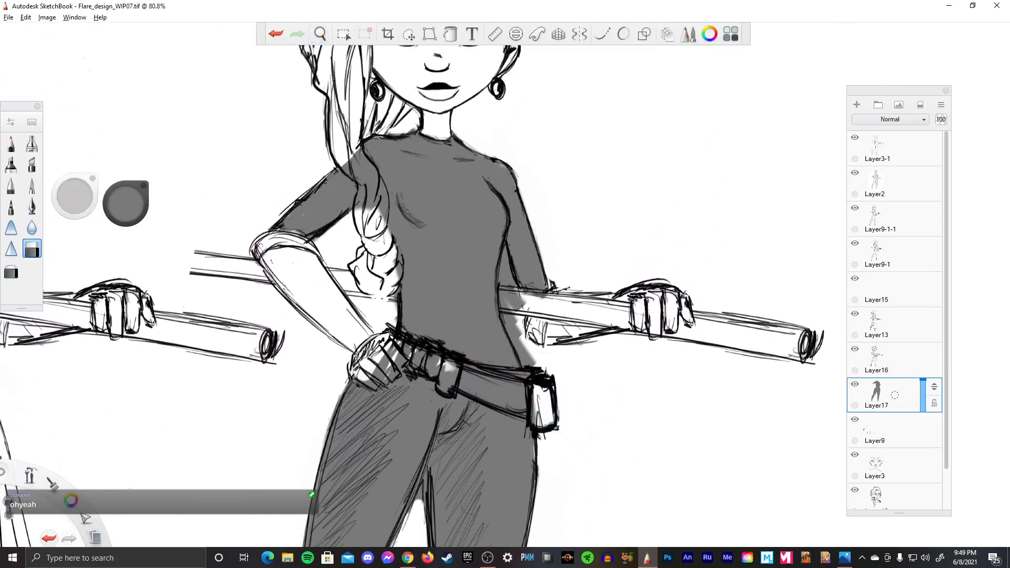
{"action": "mouse_move", "coordinate": [368, 377]}
{"action": "left_mouse_down"}
{"action": "mouse_move", "coordinate": [389, 374]}
{"action": "mouse_move", "coordinate": [384, 383]}
{"action": "mouse_move", "coordinate": [380, 347]}
{"action": "mouse_move", "coordinate": [402, 363]}
{"action": "mouse_move", "coordinate": [418, 353]}
{"action": "mouse_move", "coordinate": [397, 345]}
{"action": "mouse_move", "coordinate": [447, 376]}
{"action": "mouse_move", "coordinate": [446, 388]}
{"action": "mouse_move", "coordinate": [431, 351]}
{"action": "mouse_move", "coordinate": [532, 415]}
{"action": "mouse_move", "coordinate": [454, 374]}
{"action": "mouse_move", "coordinate": [497, 378]}
{"action": "mouse_move", "coordinate": [455, 374]}
{"action": "left_mouse_up"}
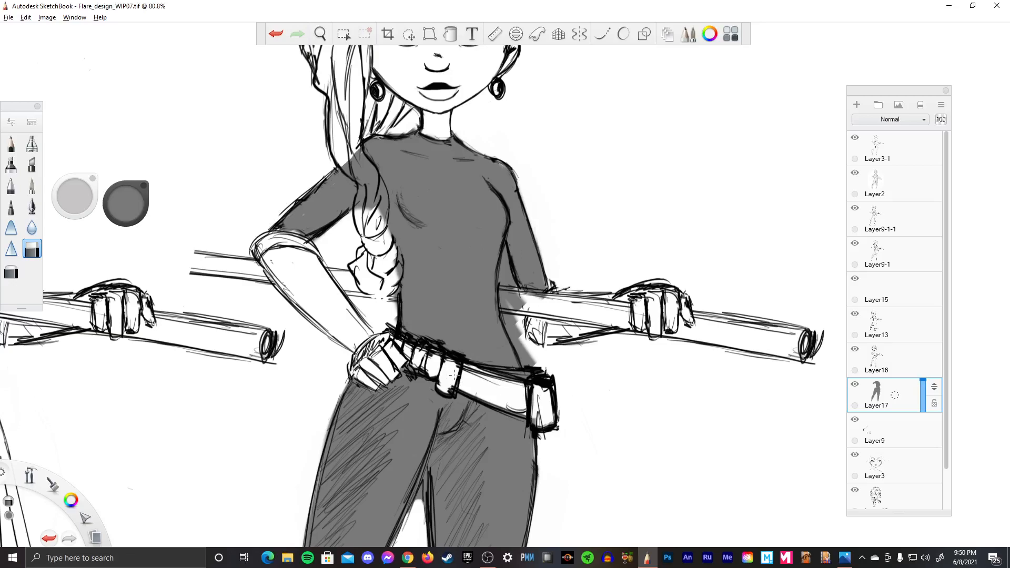
{"action": "mouse_move", "coordinate": [523, 318]}
{"action": "left_mouse_down"}
{"action": "mouse_move", "coordinate": [505, 278]}
{"action": "mouse_move", "coordinate": [528, 368]}
{"action": "left_mouse_up"}
{"action": "left_click", "coordinate": [509, 297]}
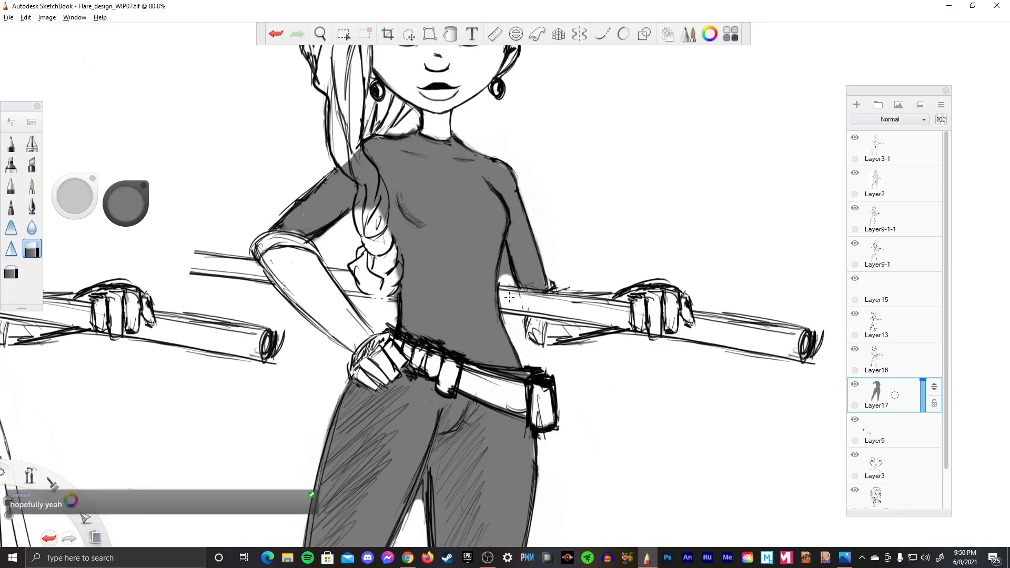
- Erase the grey covering the braid where it hangs over the shoulder and chest, adjusting the eraser size
{"action": "mouse_move", "coordinate": [384, 227]}
{"action": "left_mouse_down"}
{"action": "mouse_move", "coordinate": [351, 163]}
{"action": "mouse_move", "coordinate": [368, 152]}
{"action": "mouse_move", "coordinate": [382, 211]}
{"action": "mouse_move", "coordinate": [383, 181]}
{"action": "mouse_move", "coordinate": [385, 224]}
{"action": "left_mouse_up"}
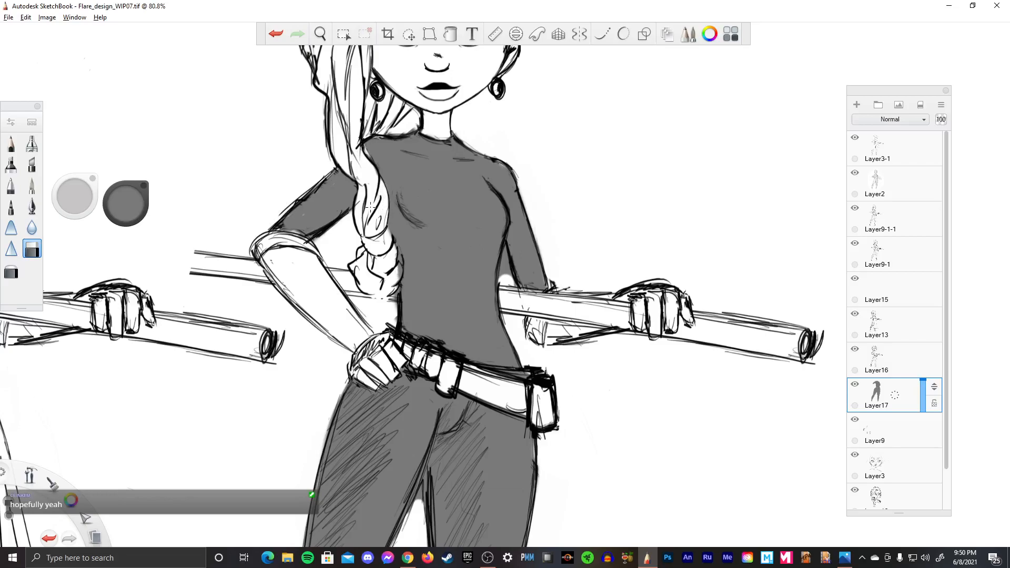
{"action": "mouse_move", "coordinate": [370, 207]}
{"action": "left_mouse_down"}
{"action": "mouse_move", "coordinate": [388, 281]}
{"action": "mouse_move", "coordinate": [399, 251]}
{"action": "mouse_move", "coordinate": [392, 271]}
{"action": "left_mouse_up"}
{"action": "left_click_drag", "start_coordinate": [87, 191], "coordinate": [80, 196]}
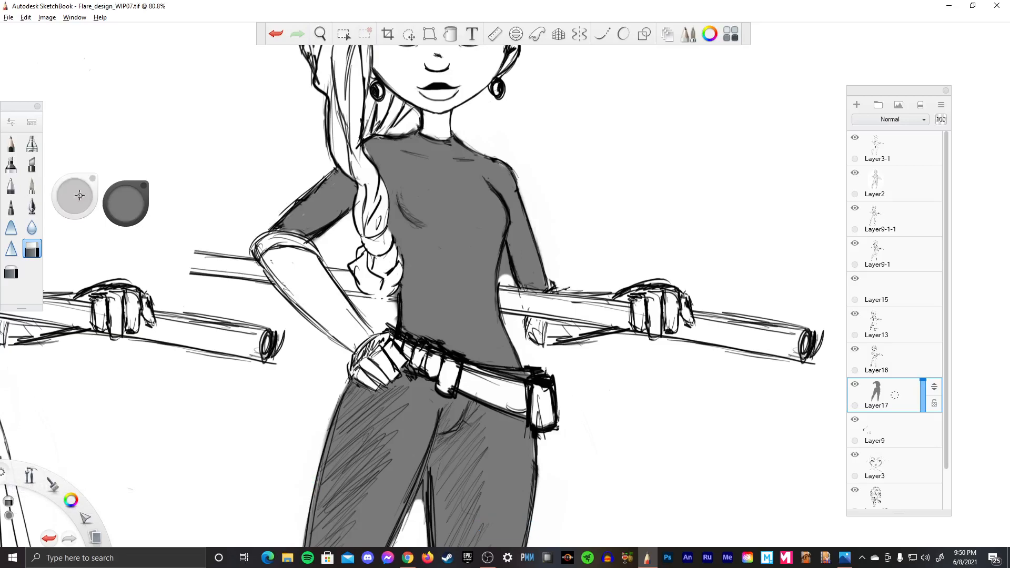
- Clean up the grey edge where the waist meets the staff-side arm and along the shoulder beside the neckline
{"action": "left_click_drag", "start_coordinate": [501, 269], "coordinate": [500, 274]}
{"action": "key", "text": "e"}
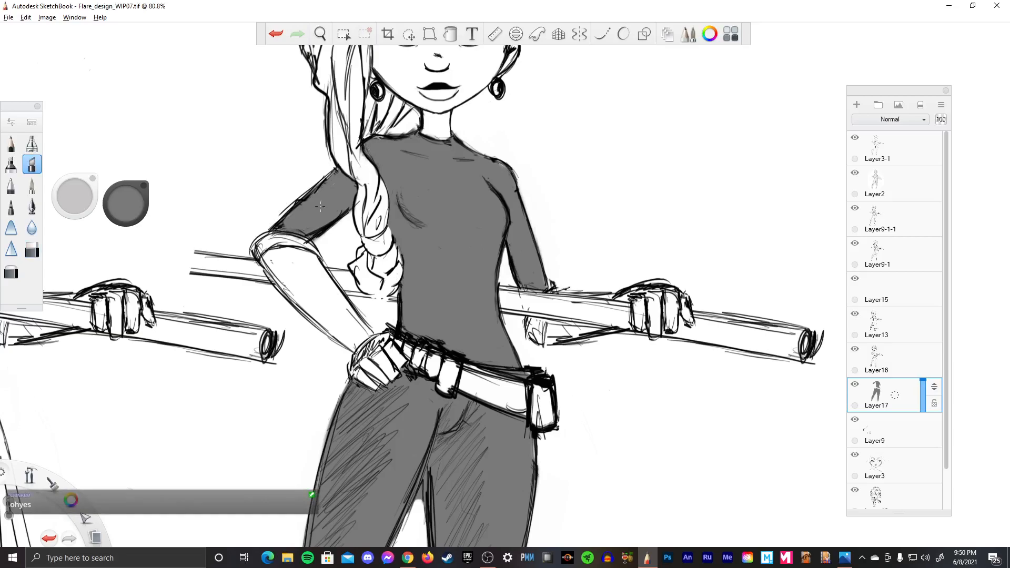
{"action": "key", "text": "e"}
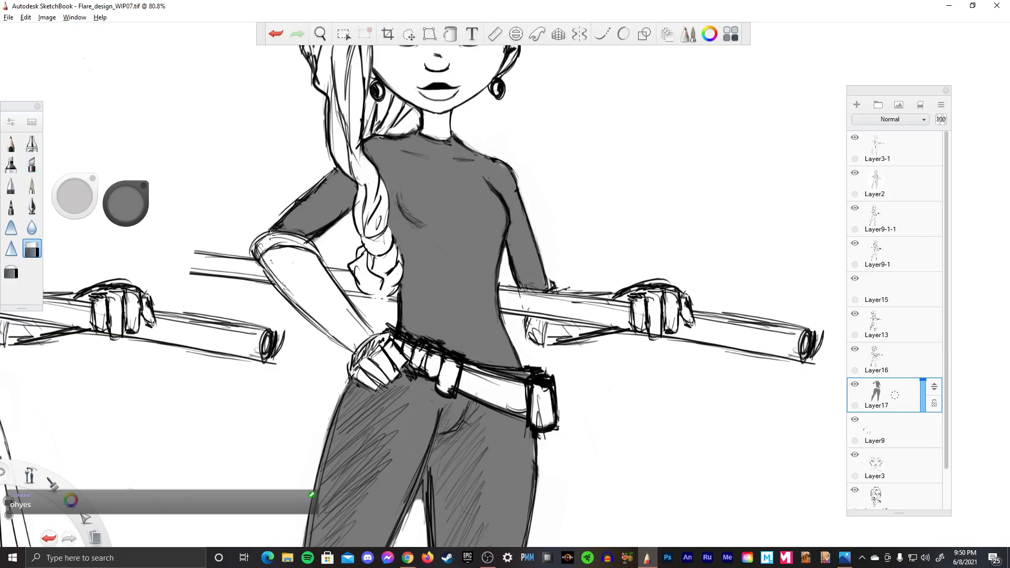
{"action": "mouse_move", "coordinate": [314, 220]}
{"action": "left_mouse_down"}
{"action": "mouse_move", "coordinate": [333, 189]}
{"action": "mouse_move", "coordinate": [321, 213]}
{"action": "left_mouse_up"}
{"action": "key", "text": "ctrl+z"}
{"action": "key", "text": "ctrl+z"}
{"action": "key", "text": "e"}
{"action": "left_click", "coordinate": [475, 138]}
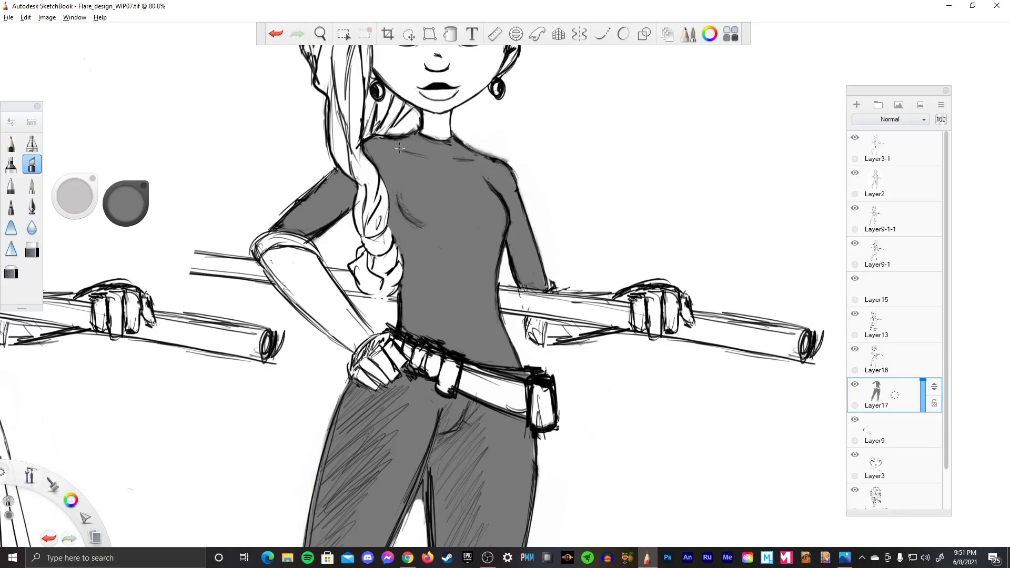
- Erase the grey spill at the top of the gap between the thighs
{"action": "key", "text": "space"}
{"action": "left_click_drag", "start_coordinate": [480, 480], "coordinate": [568, 246]}
{"action": "key", "text": "e"}
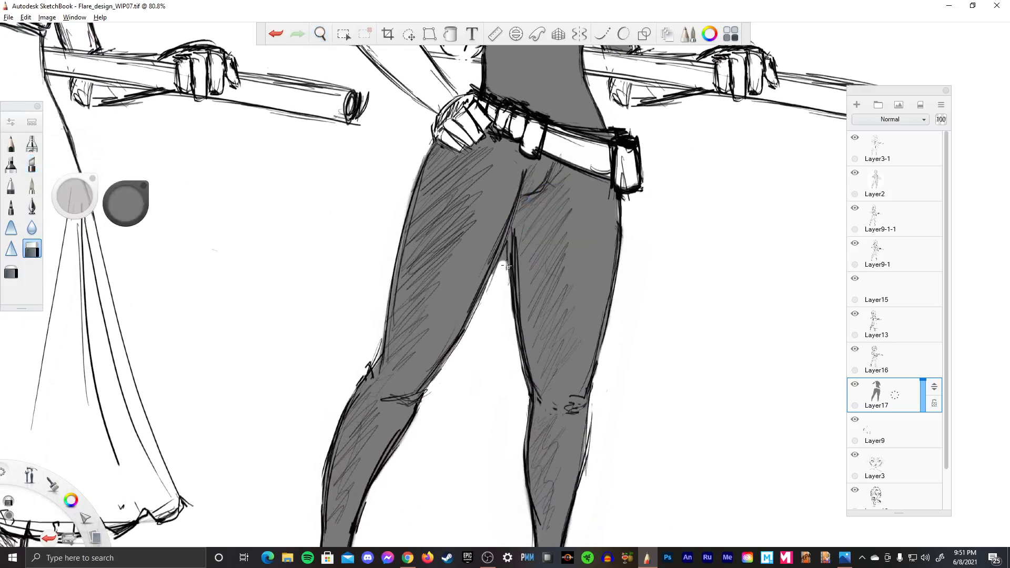
{"action": "left_click", "coordinate": [500, 254]}
- Examine the grey-clothed figure beside the dress figure with the interface hidden
{"action": "key", "text": "space"}
{"action": "left_click_drag", "start_coordinate": [507, 282], "coordinate": [587, 354]}
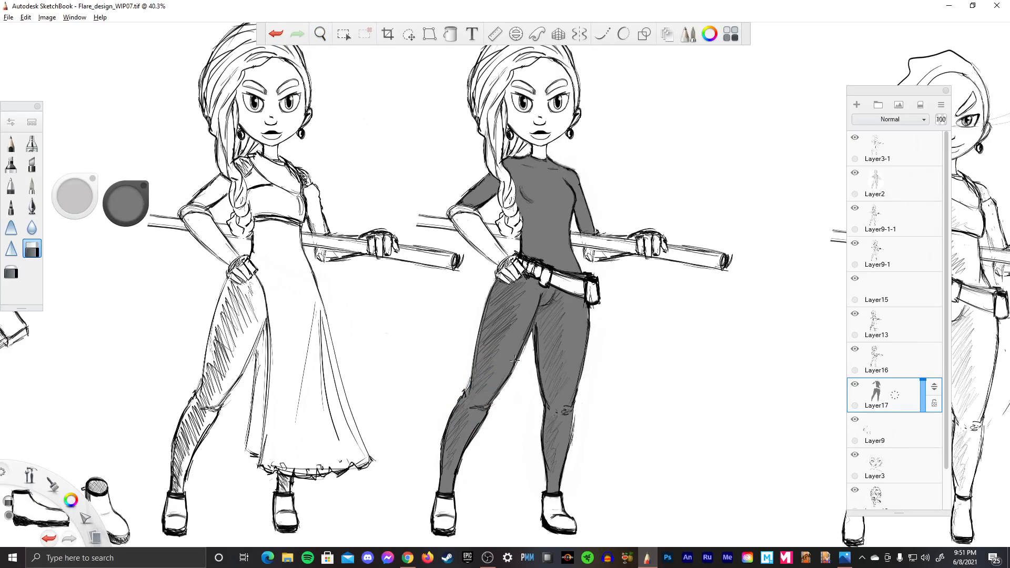
{"action": "key", "text": "Tab"}
{"action": "key", "text": "space"}
{"action": "left_click_drag", "start_coordinate": [500, 345], "coordinate": [570, 358]}
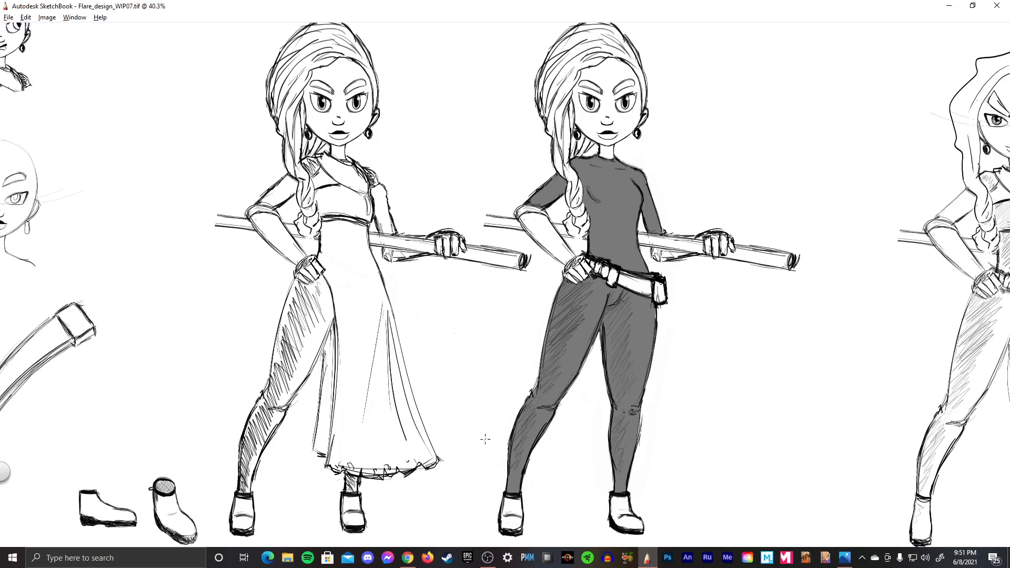
{"action": "key", "text": "Tab"}
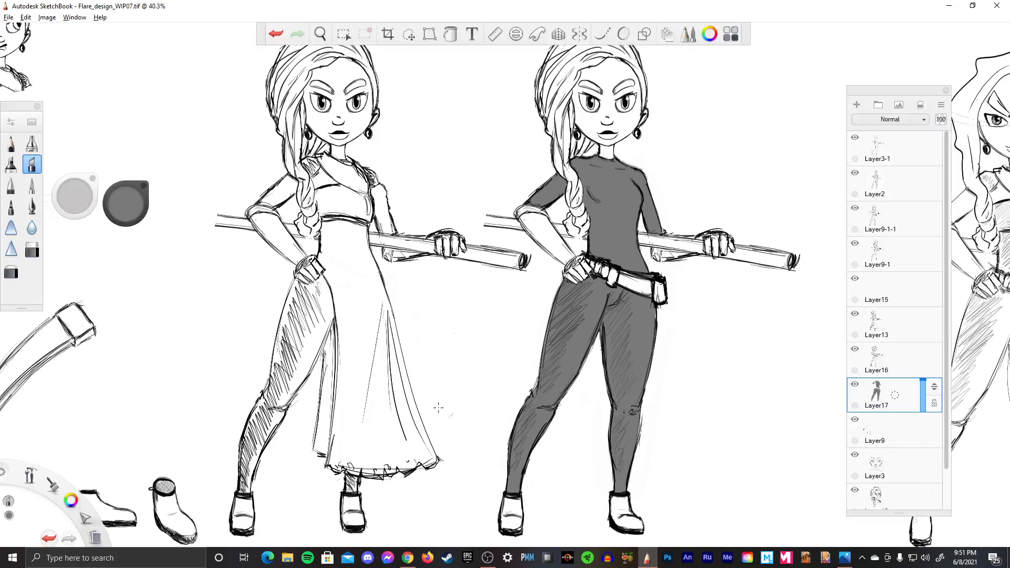
- Try red colour strokes on the dress figure's sleeves, chest, waist and skirt edge
{"action": "left_click_drag", "start_coordinate": [115, 200], "coordinate": [132, 188]}
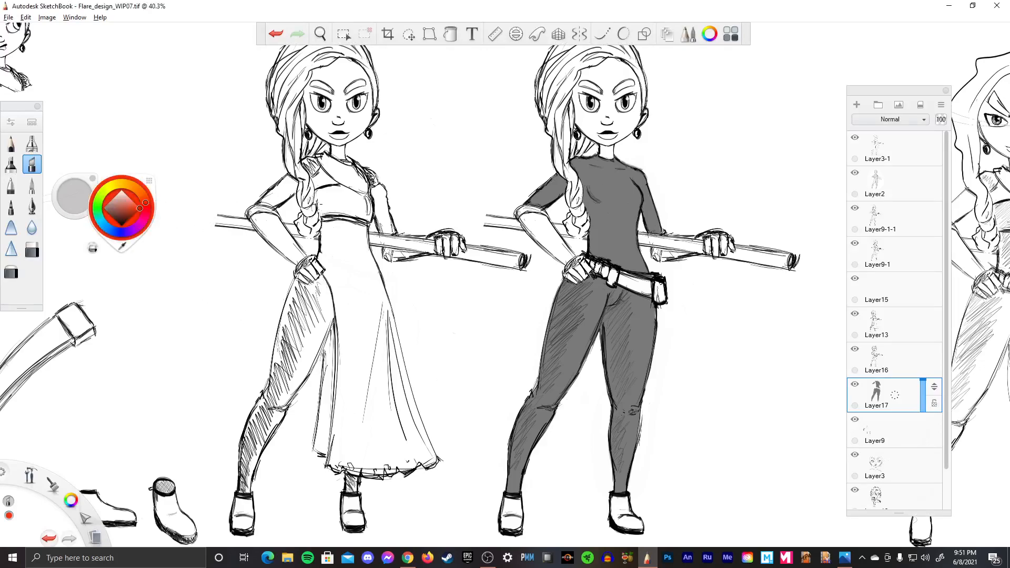
{"action": "mouse_move", "coordinate": [320, 181]}
{"action": "left_mouse_down"}
{"action": "mouse_move", "coordinate": [265, 196]}
{"action": "mouse_move", "coordinate": [271, 205]}
{"action": "left_mouse_up"}
{"action": "left_click_drag", "start_coordinate": [319, 232], "coordinate": [322, 267]}
{"action": "left_click_drag", "start_coordinate": [382, 185], "coordinate": [382, 234]}
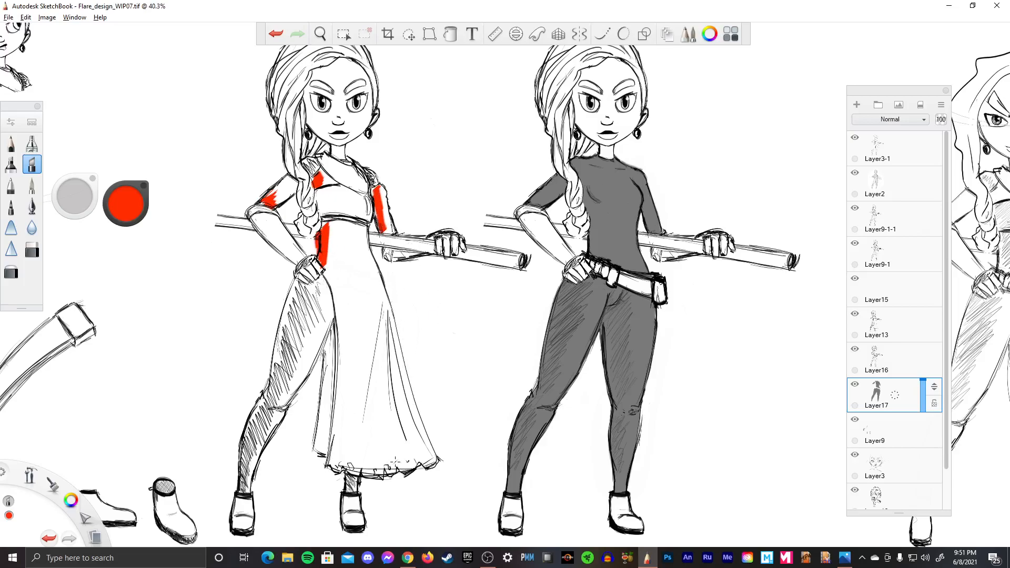
{"action": "mouse_move", "coordinate": [323, 261]}
{"action": "left_mouse_down"}
{"action": "mouse_move", "coordinate": [338, 340]}
{"action": "mouse_move", "coordinate": [327, 429]}
{"action": "left_mouse_up"}
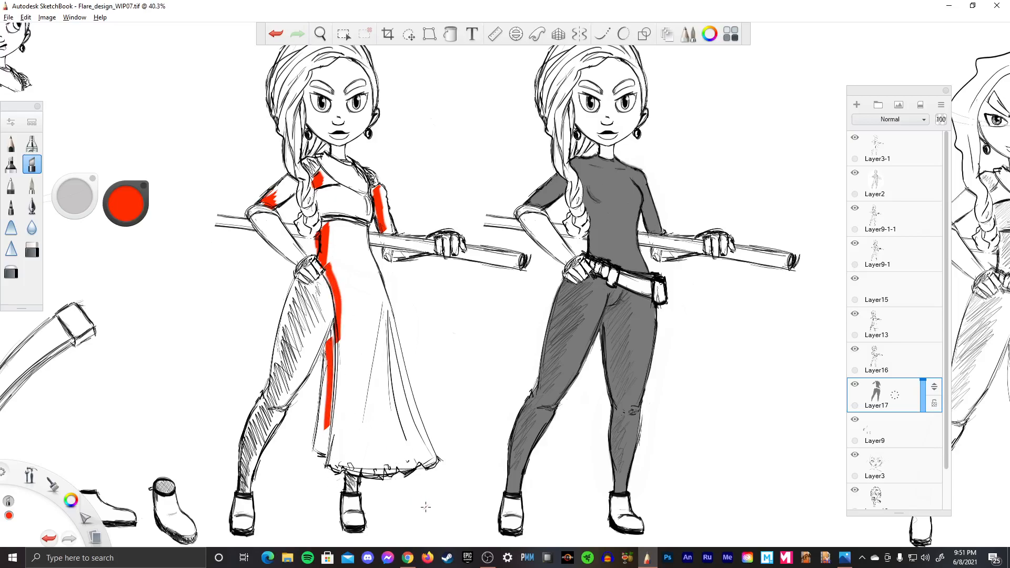
{"action": "key", "text": "e"}
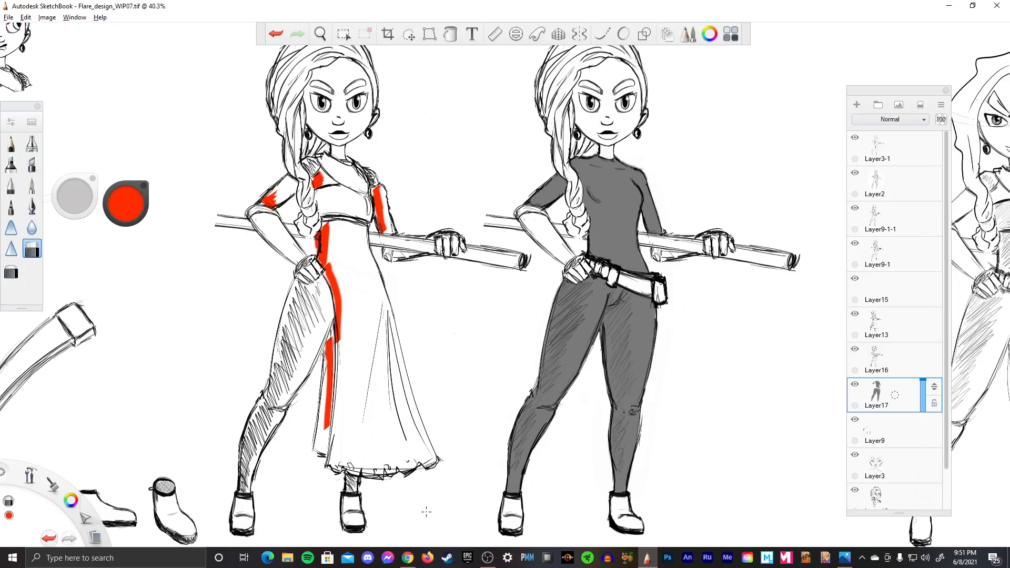
- Change the brush colour to orange and undo all the red strokes on the dress figure
{"action": "left_click", "coordinate": [126, 204]}
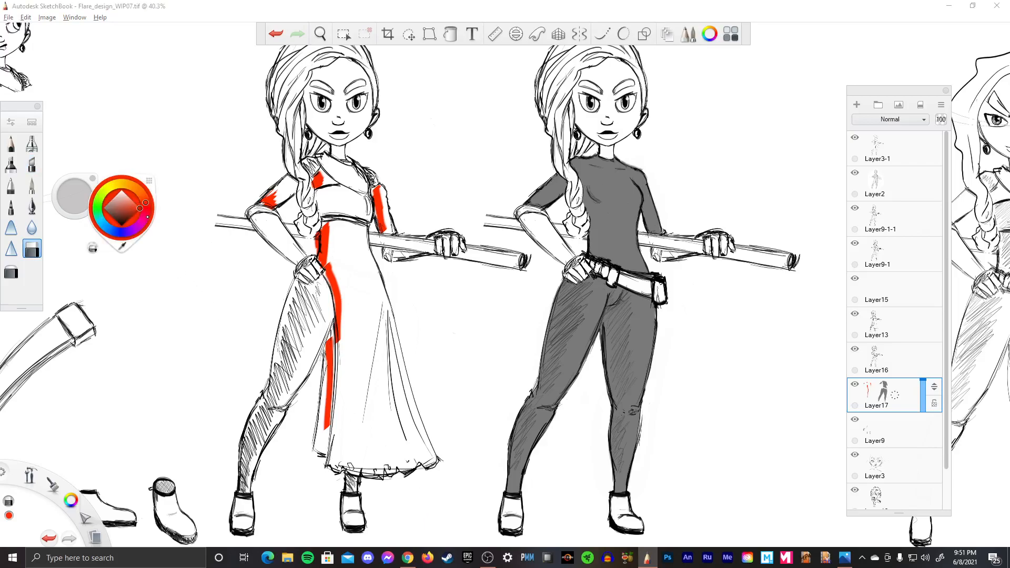
{"action": "left_click_drag", "start_coordinate": [145, 202], "coordinate": [119, 178]}
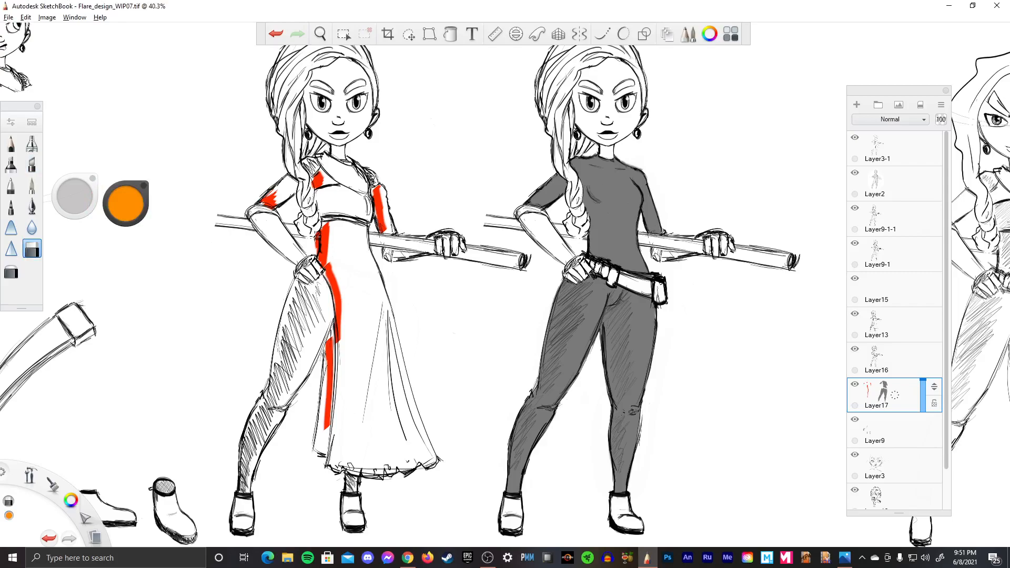
{"action": "key", "text": "ctrl+z"}
{"action": "key", "text": "ctrl+z"}
{"action": "key", "text": "ctrl+z"}
{"action": "key", "text": "ctrl+z"}
{"action": "key", "text": "ctrl+z"}
{"action": "key", "text": "ctrl+z"}
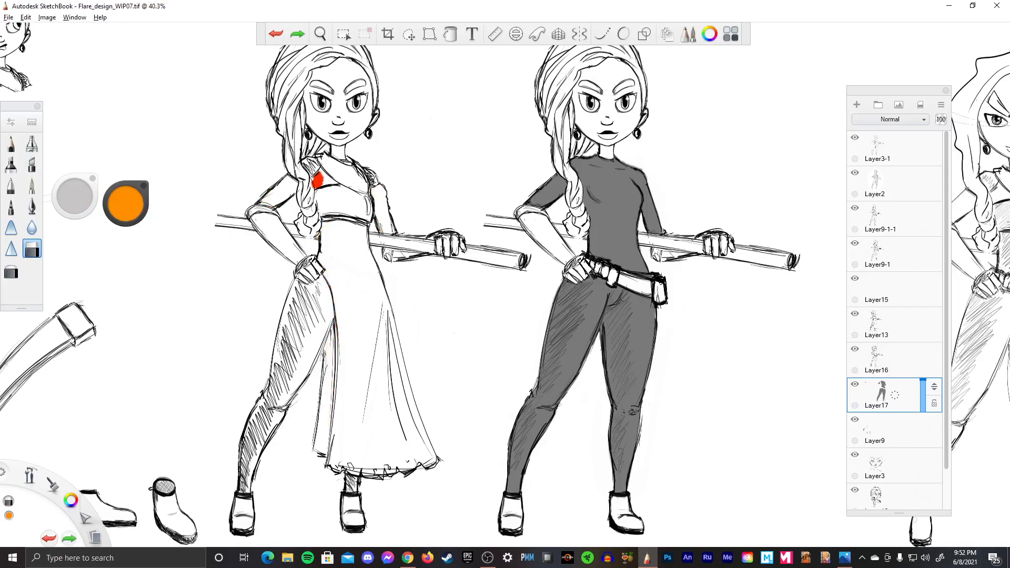
{"action": "key", "text": "ctrl+z"}
- Add a layer above the grey clothing layer and paint orange strokes on the dress figure's sleeves, chest edge and skirt front
{"action": "left_click", "coordinate": [894, 397]}
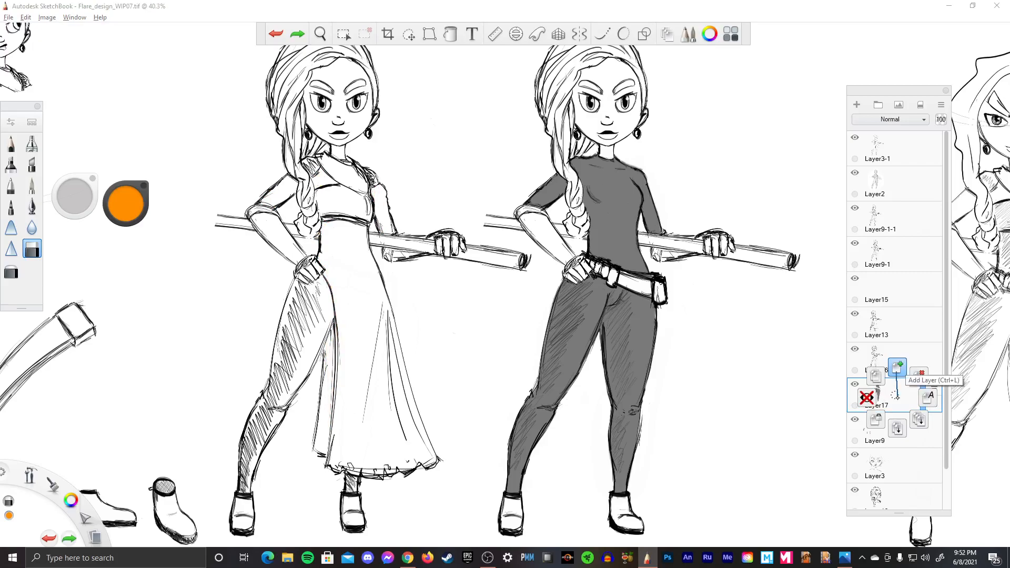
{"action": "left_click", "coordinate": [895, 368]}
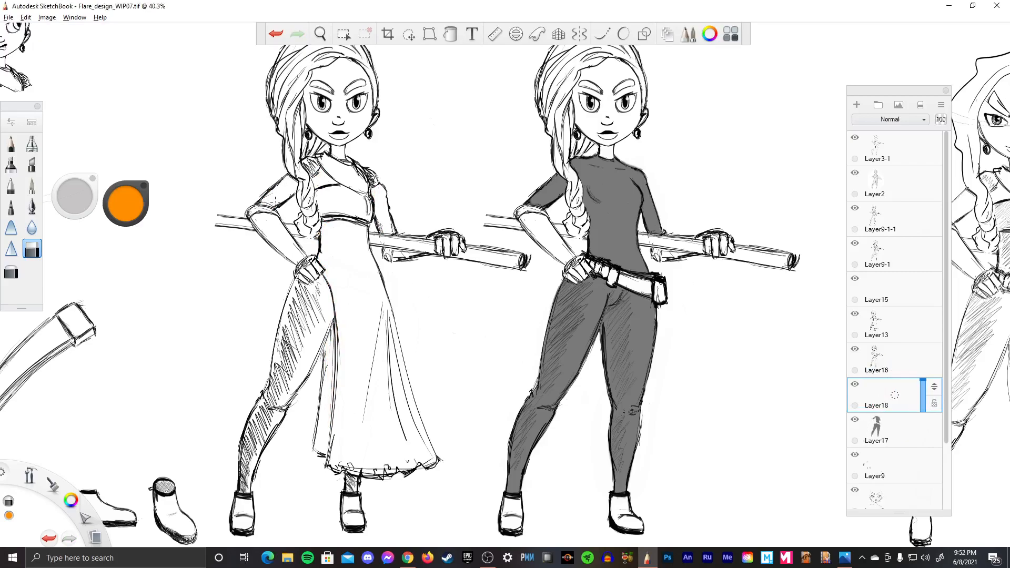
{"action": "key", "text": "e"}
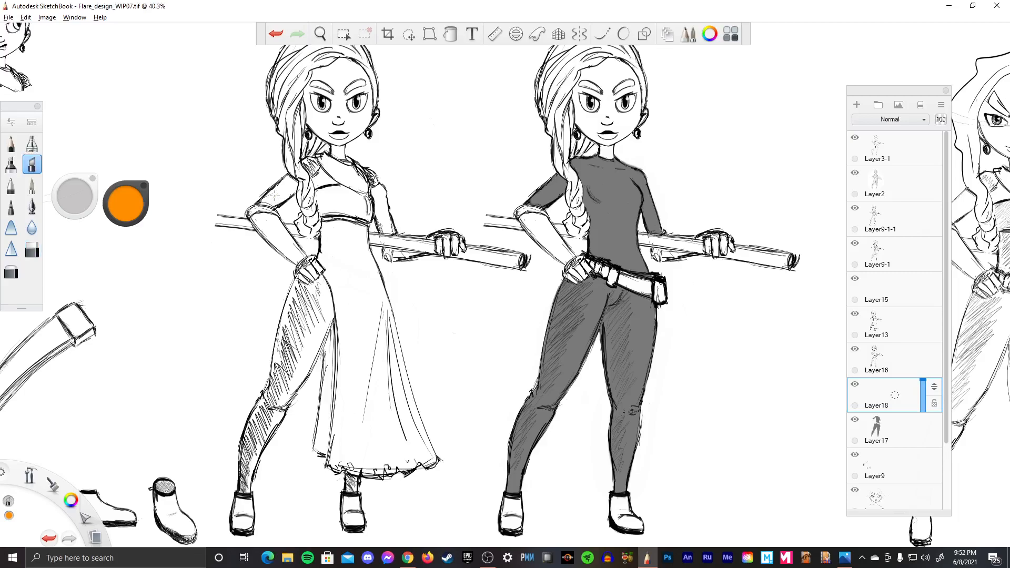
{"action": "mouse_move", "coordinate": [276, 194]}
{"action": "left_mouse_down"}
{"action": "mouse_move", "coordinate": [264, 202]}
{"action": "mouse_move", "coordinate": [328, 178]}
{"action": "mouse_move", "coordinate": [383, 210]}
{"action": "mouse_move", "coordinate": [380, 221]}
{"action": "left_mouse_up"}
{"action": "mouse_move", "coordinate": [331, 227]}
{"action": "left_mouse_down"}
{"action": "mouse_move", "coordinate": [322, 255]}
{"action": "mouse_move", "coordinate": [332, 230]}
{"action": "mouse_move", "coordinate": [345, 342]}
{"action": "mouse_move", "coordinate": [340, 418]}
{"action": "mouse_move", "coordinate": [326, 429]}
{"action": "mouse_move", "coordinate": [332, 345]}
{"action": "left_mouse_up"}
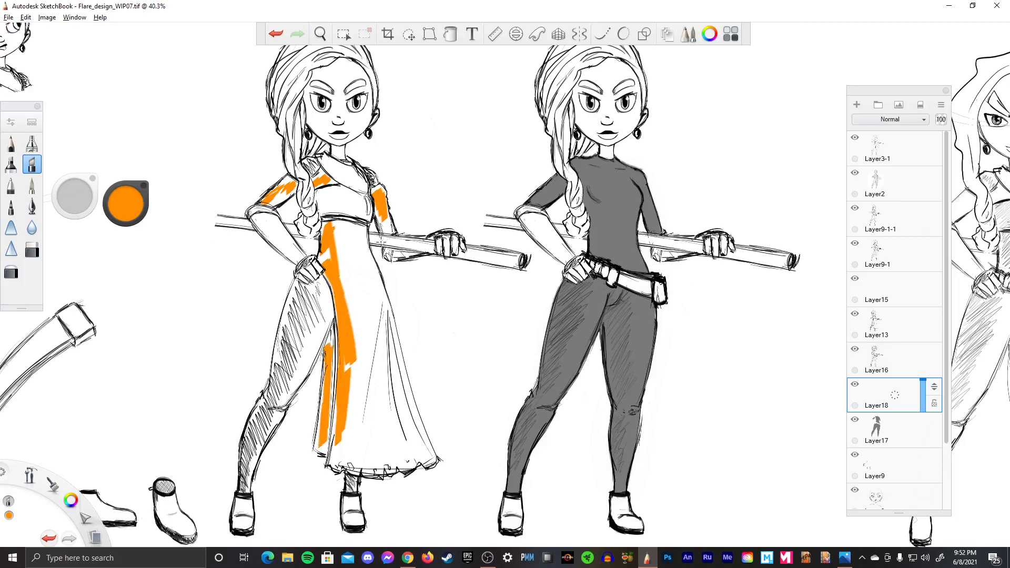
- Paint blue strokes down the dress figure's exposed legging and on both shoulder patches
{"action": "left_click", "coordinate": [132, 204]}
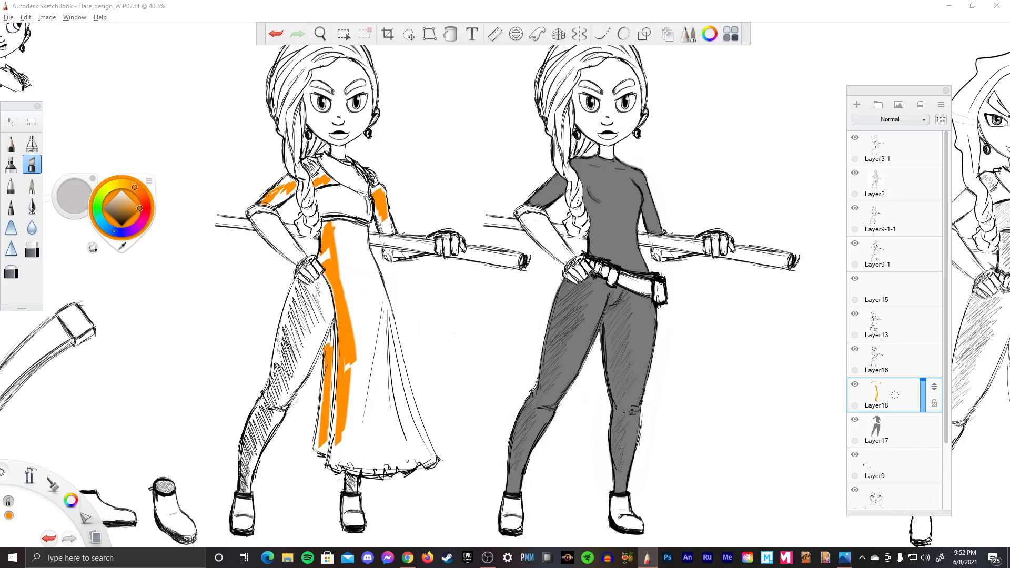
{"action": "left_click", "coordinate": [113, 231]}
{"action": "mouse_move", "coordinate": [297, 292]}
{"action": "left_mouse_down"}
{"action": "mouse_move", "coordinate": [276, 368]}
{"action": "mouse_move", "coordinate": [293, 304]}
{"action": "left_mouse_up"}
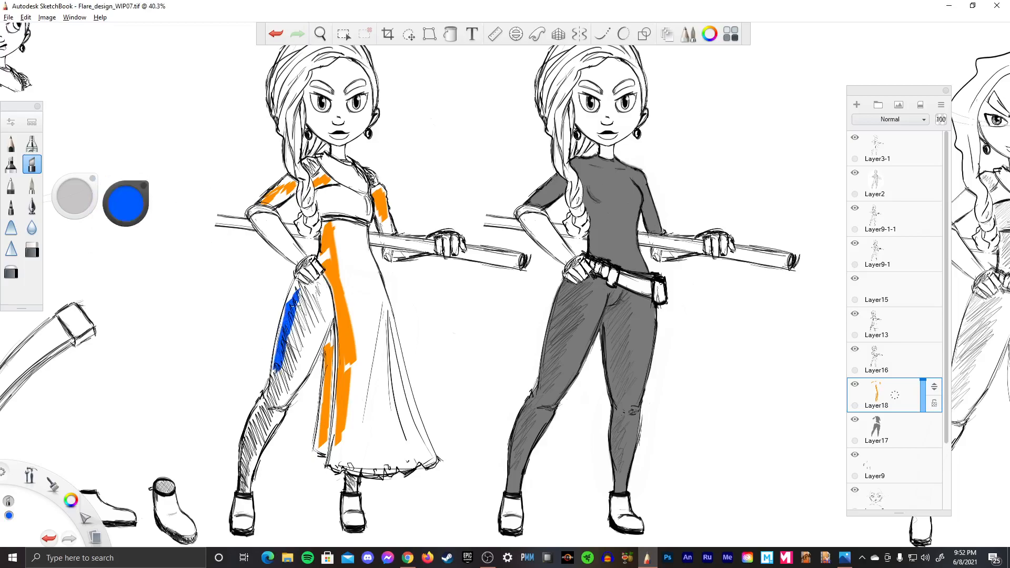
{"action": "left_click_drag", "start_coordinate": [281, 368], "coordinate": [239, 489]}
{"action": "left_click_drag", "start_coordinate": [314, 164], "coordinate": [307, 172]}
{"action": "left_click_drag", "start_coordinate": [370, 184], "coordinate": [371, 170]}
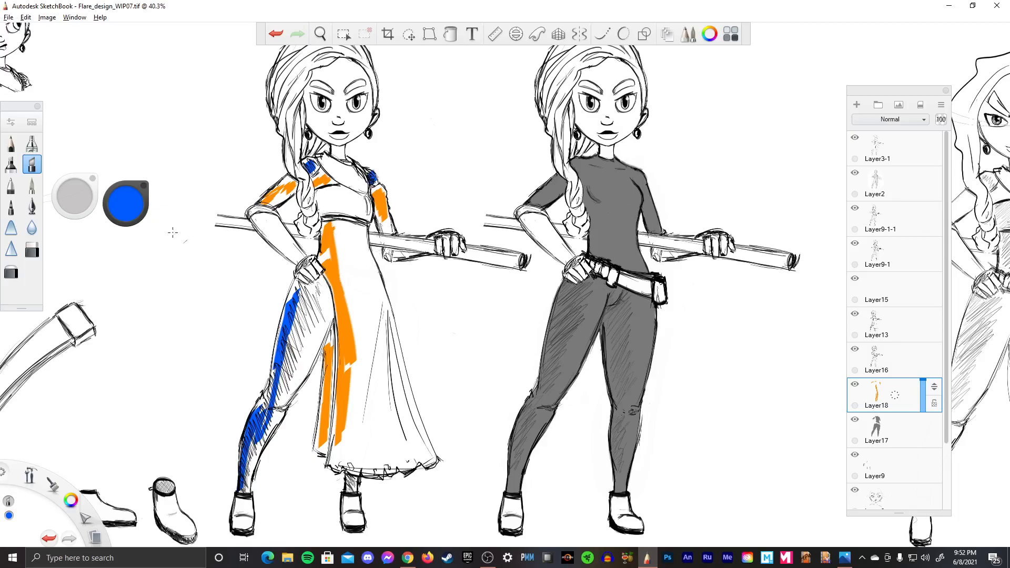
- Paint bright green across the chest band of the dress figure
{"action": "left_click", "coordinate": [125, 203]}
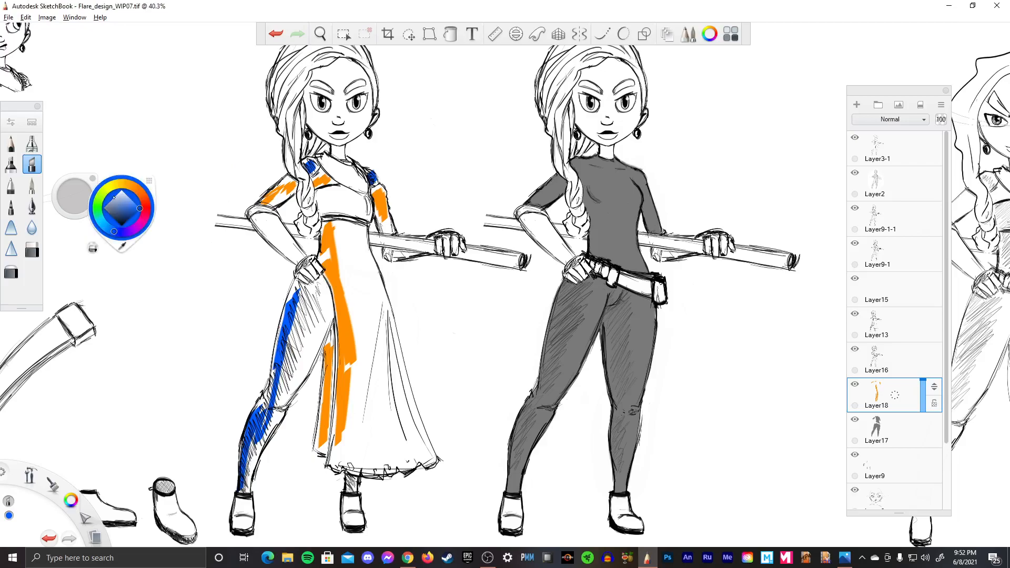
{"action": "left_click_drag", "start_coordinate": [139, 208], "coordinate": [108, 181]}
{"action": "mouse_move", "coordinate": [318, 198]}
{"action": "left_mouse_down"}
{"action": "mouse_move", "coordinate": [322, 210]}
{"action": "mouse_move", "coordinate": [370, 215]}
{"action": "left_mouse_up"}
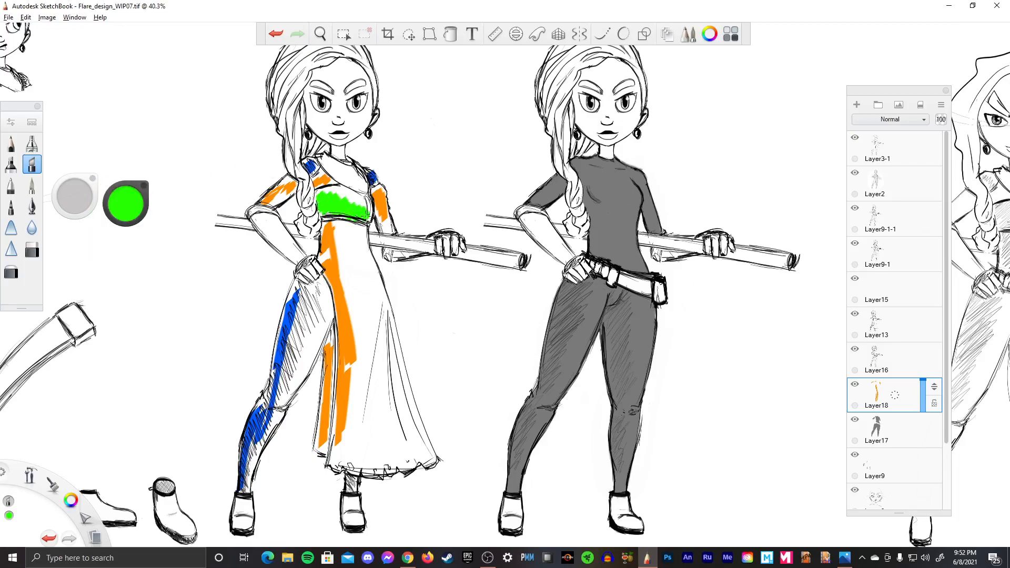
{"action": "left_click", "coordinate": [229, 273]}
- Paint a light blue stroke along the diagonal upper-chest panel of the dress figure
{"action": "left_click", "coordinate": [121, 205]}
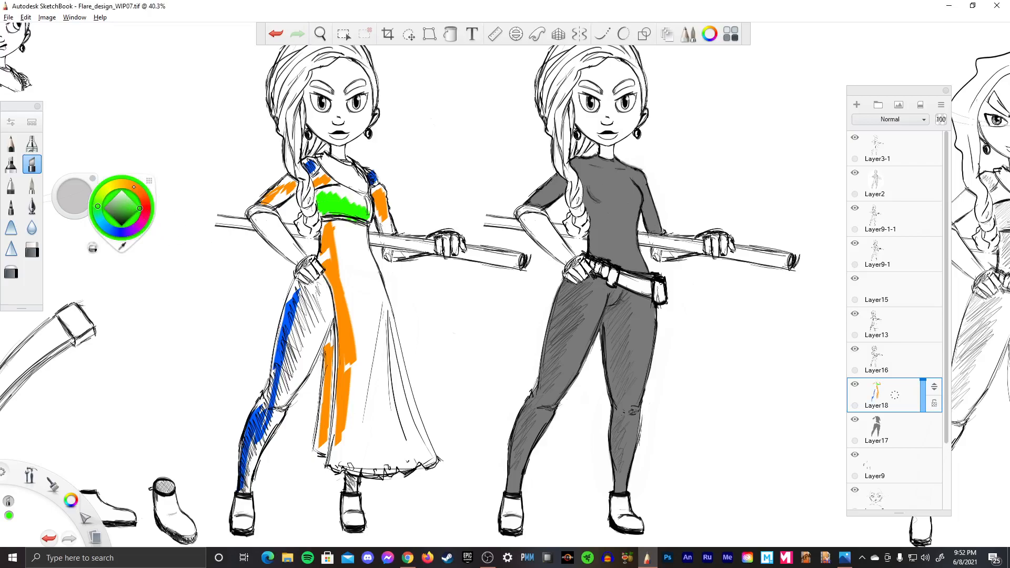
{"action": "left_click_drag", "start_coordinate": [131, 188], "coordinate": [97, 217]}
{"action": "left_click", "coordinate": [125, 203]}
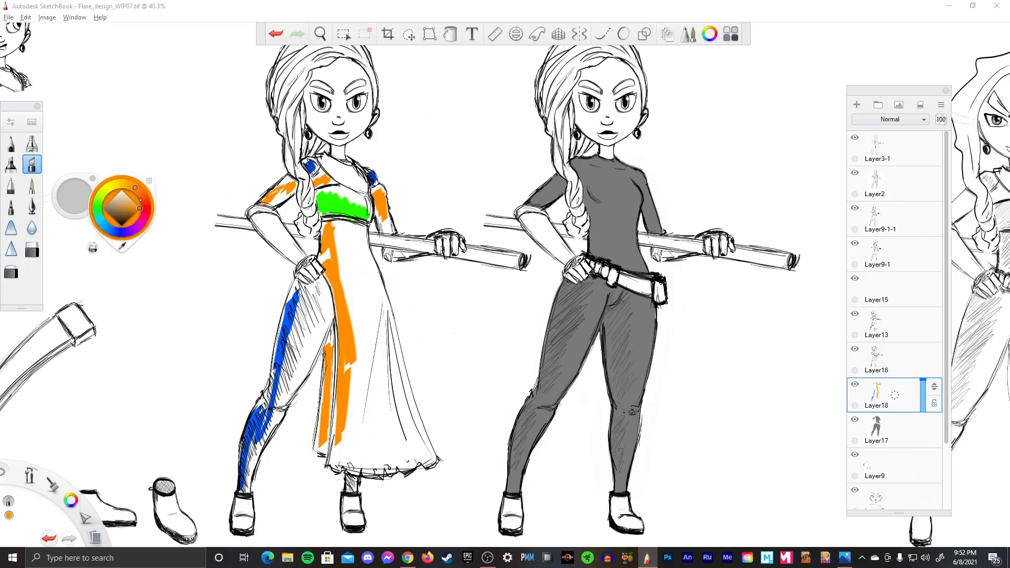
{"action": "left_click_drag", "start_coordinate": [135, 187], "coordinate": [102, 227]}
{"action": "mouse_move", "coordinate": [331, 157]}
{"action": "left_mouse_down"}
{"action": "mouse_move", "coordinate": [342, 167]}
{"action": "mouse_move", "coordinate": [321, 165]}
{"action": "mouse_move", "coordinate": [364, 189]}
{"action": "left_mouse_up"}
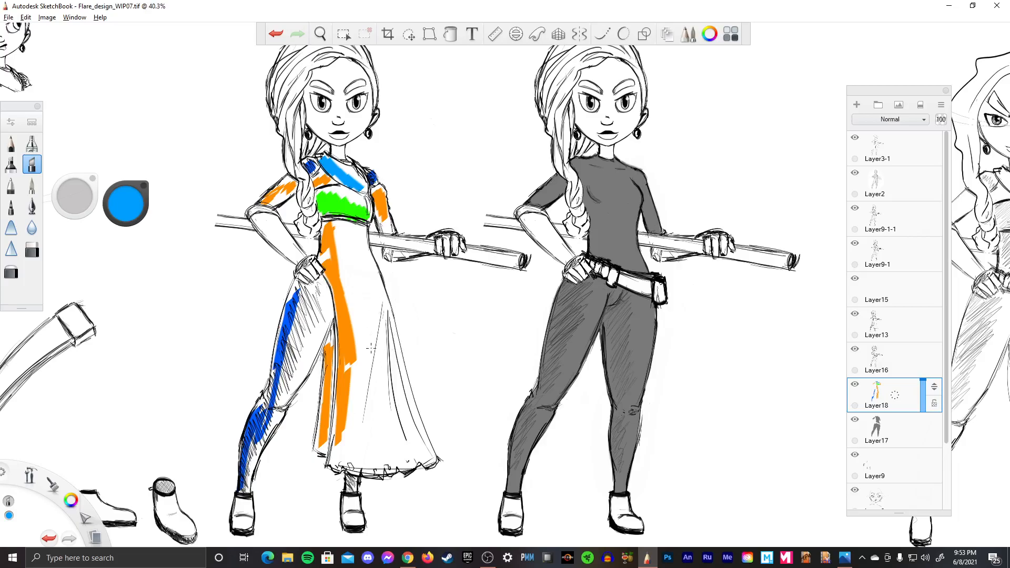
- Save the drawing as a new version named Flare_design_WIP08.tif
{"action": "key", "text": "space"}
{"action": "left_click_drag", "start_coordinate": [589, 416], "coordinate": [551, 463]}
{"action": "key", "text": "space"}
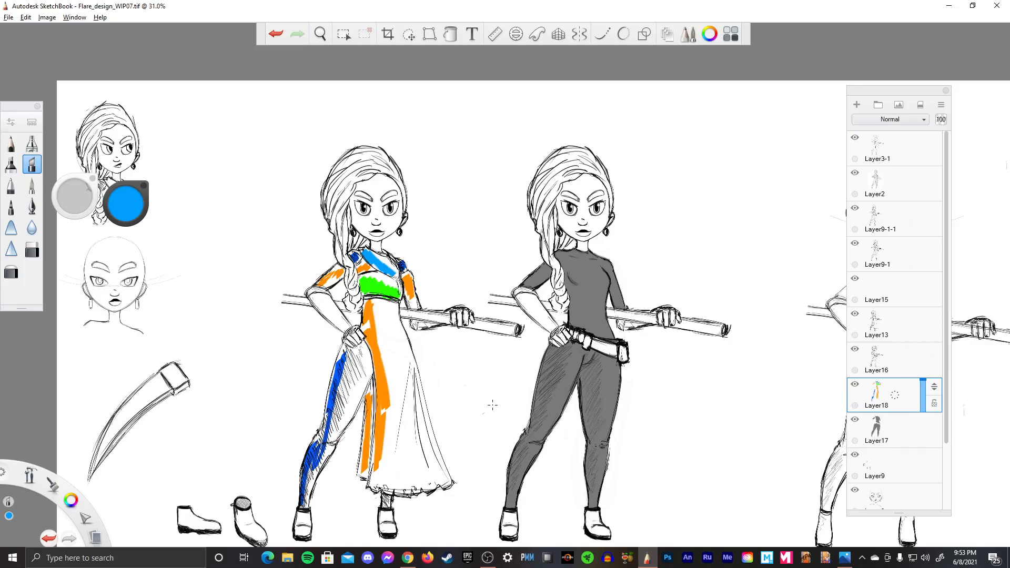
{"action": "left_click_drag", "start_coordinate": [710, 327], "coordinate": [728, 379]}
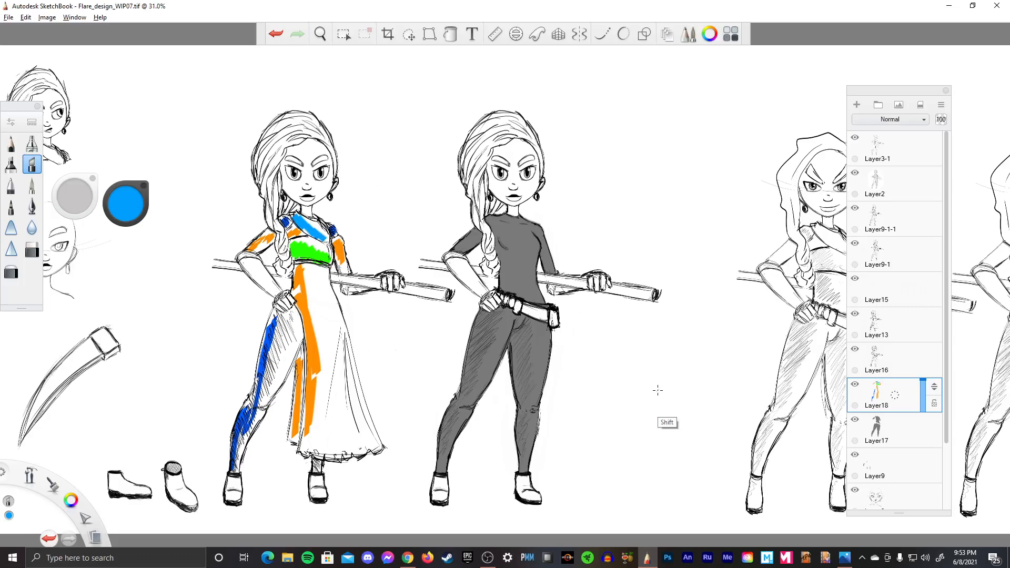
{"action": "key", "text": "ctrl+shift+s"}
{"action": "left_click", "coordinate": [429, 291]}
- Hide the hooded figure layers Layer9-1, Layer9-1-1, Layer2 and Layer3-1
{"action": "key", "text": "space"}
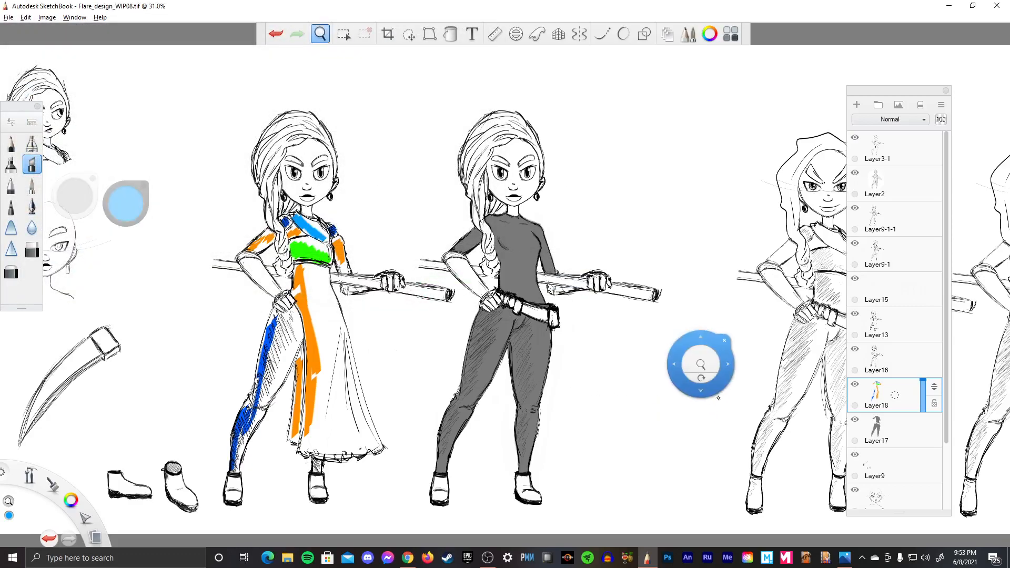
{"action": "left_click_drag", "start_coordinate": [704, 368], "coordinate": [363, 372]}
{"action": "left_click_drag", "start_coordinate": [811, 352], "coordinate": [622, 409]}
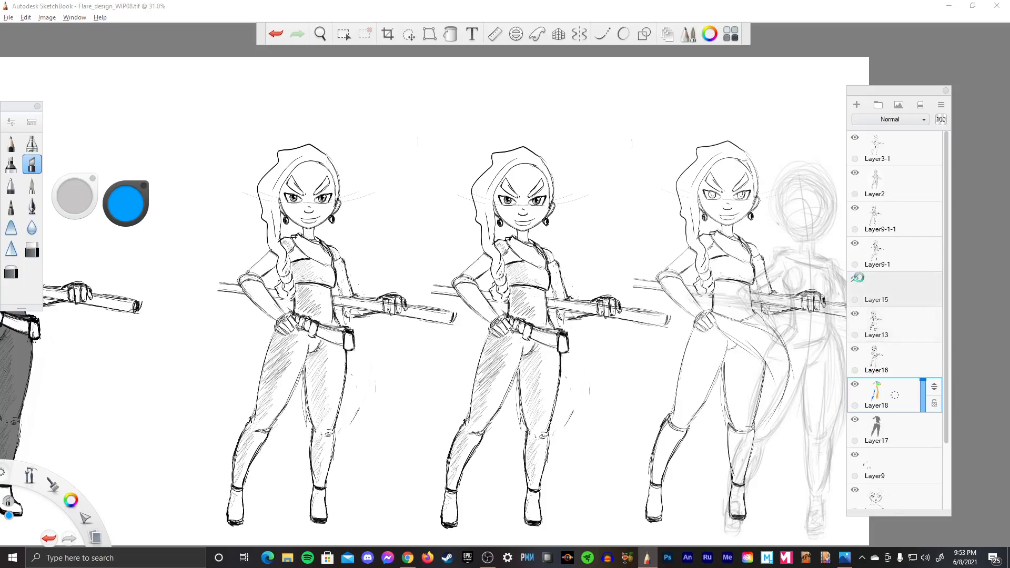
{"action": "left_click", "coordinate": [854, 243]}
{"action": "left_click", "coordinate": [855, 209]}
{"action": "left_click", "coordinate": [855, 173]}
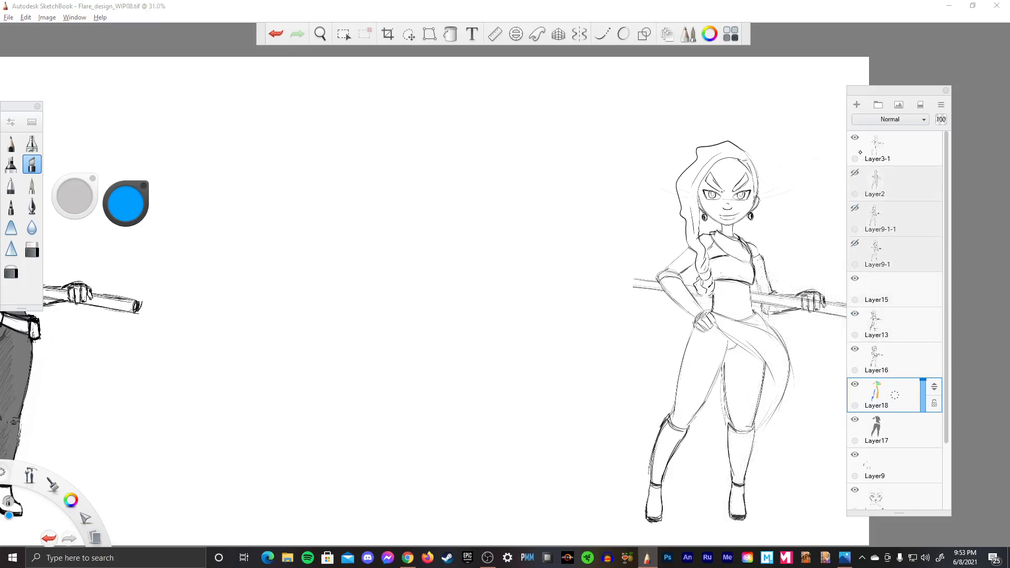
{"action": "left_click", "coordinate": [855, 137]}
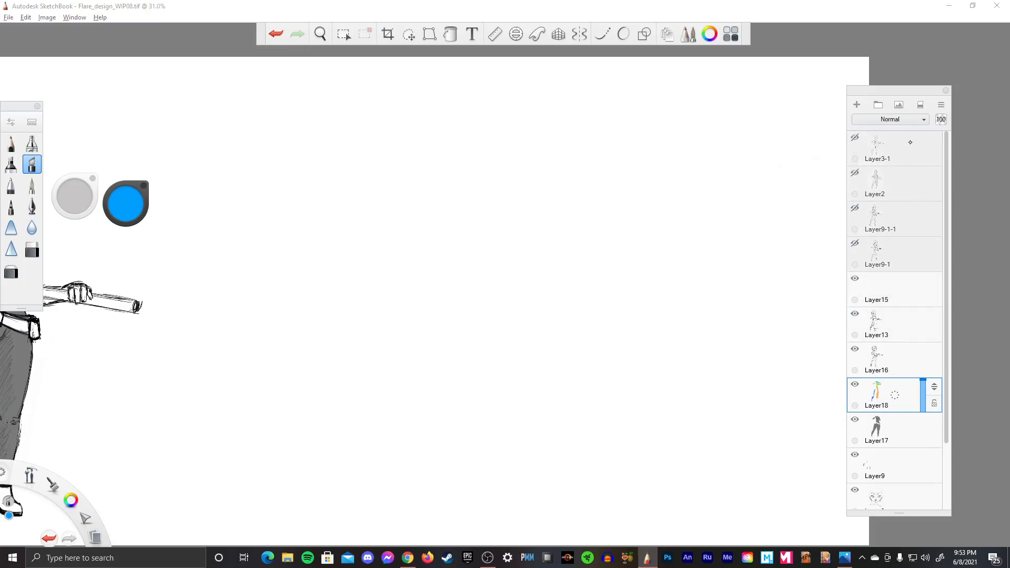
- Delete the hidden layers Layer9-1, Layer9-1-1 and Layer2
{"action": "left_click", "coordinate": [908, 145]}
{"action": "left_click", "coordinate": [908, 257], "text": "shift"}
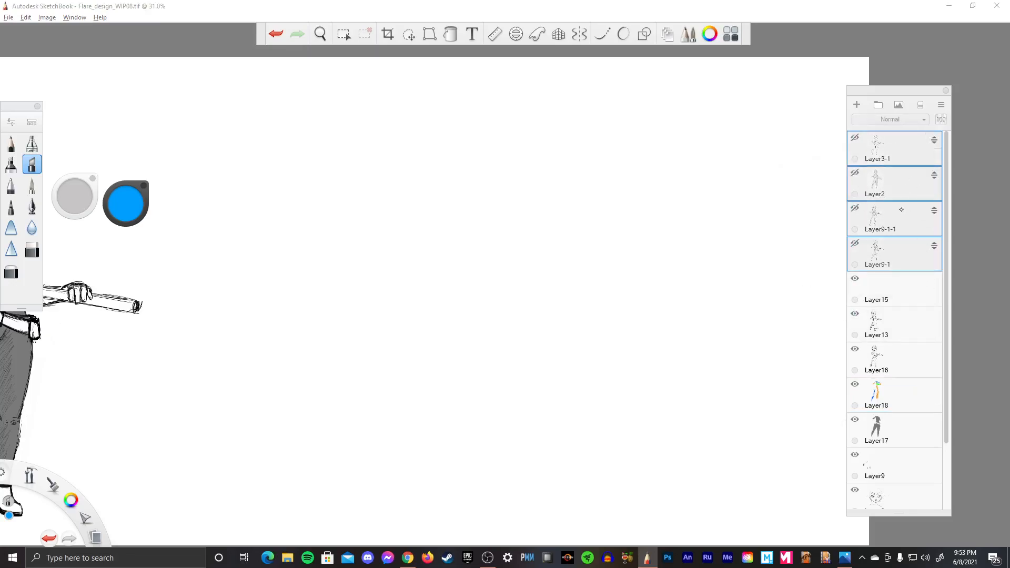
{"action": "left_click", "coordinate": [895, 255]}
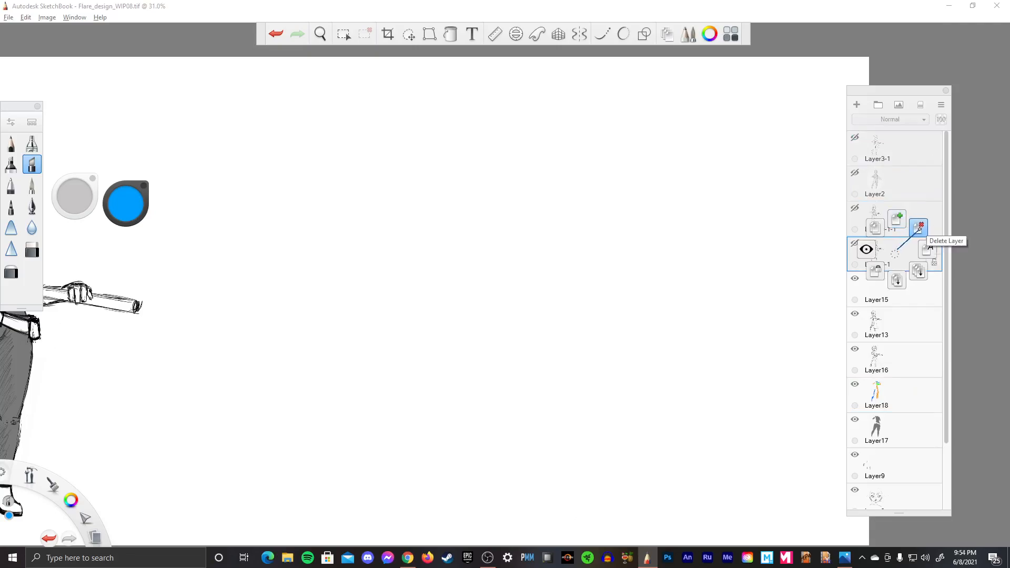
{"action": "left_click_drag", "start_coordinate": [918, 228], "coordinate": [924, 136]}
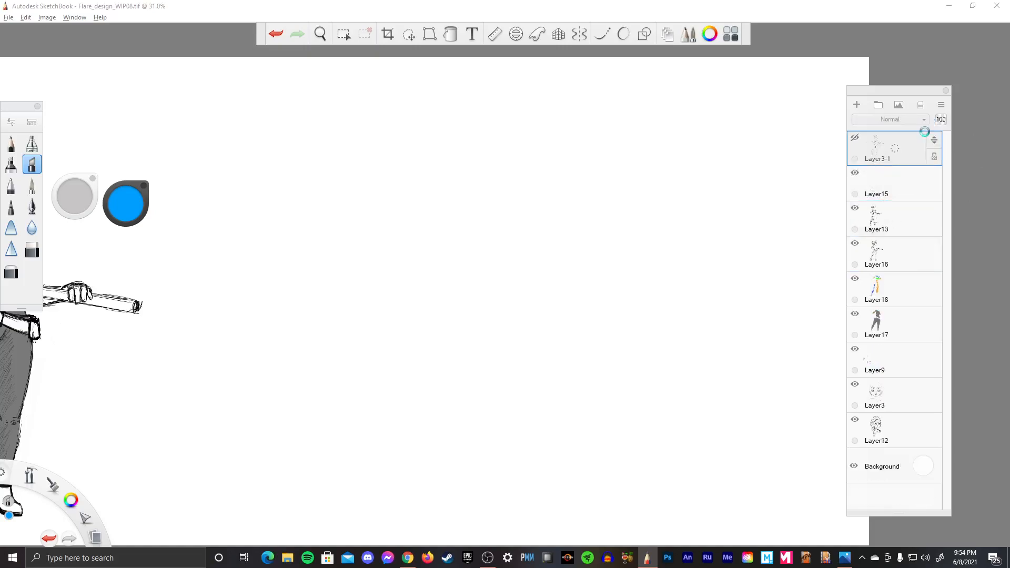
- Delete the hidden layer Layer3-1 and the empty layer Layer15
{"action": "left_click", "coordinate": [855, 141]}
{"action": "key", "text": "space"}
{"action": "left_click_drag", "start_coordinate": [437, 358], "coordinate": [892, 329]}
{"action": "mouse_move", "coordinate": [503, 324]}
{"action": "left_mouse_down"}
{"action": "mouse_move", "coordinate": [595, 351]}
{"action": "mouse_move", "coordinate": [682, 356]}
{"action": "left_mouse_up"}
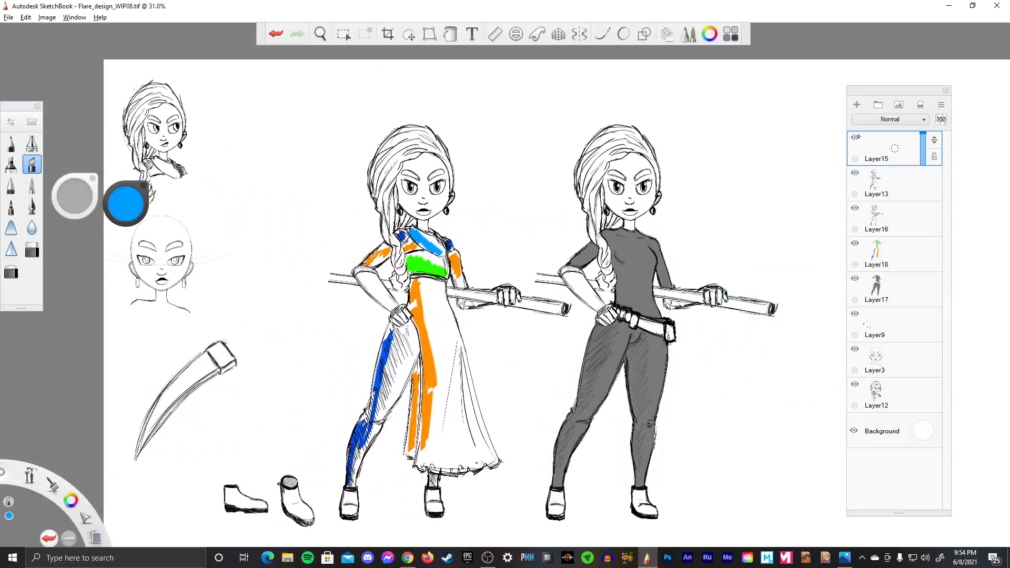
{"action": "left_click_drag", "start_coordinate": [894, 148], "coordinate": [918, 132]}
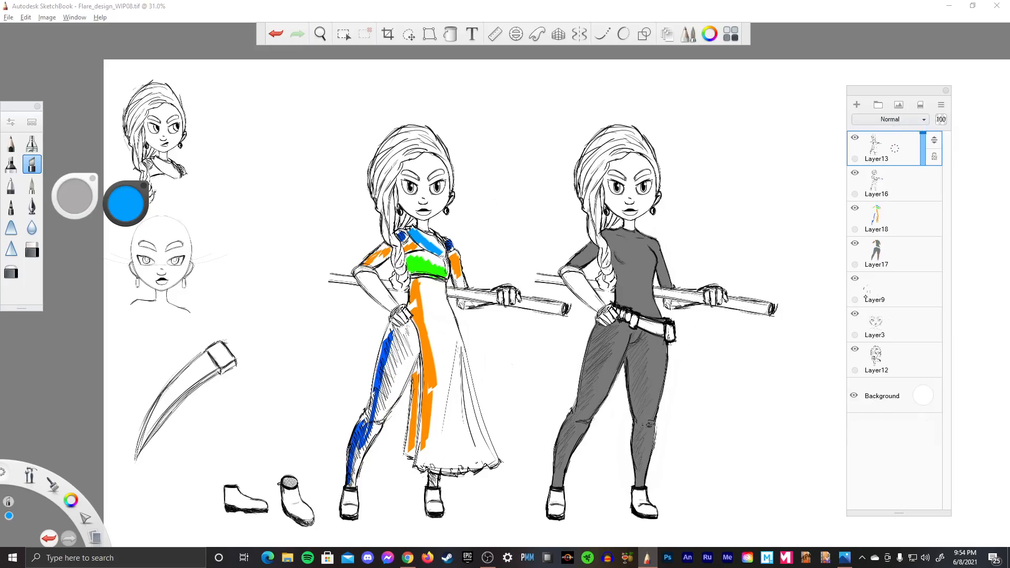
- Duplicate Layer16, the line drawing of the figure in grey clothing
{"action": "left_click", "coordinate": [887, 265]}
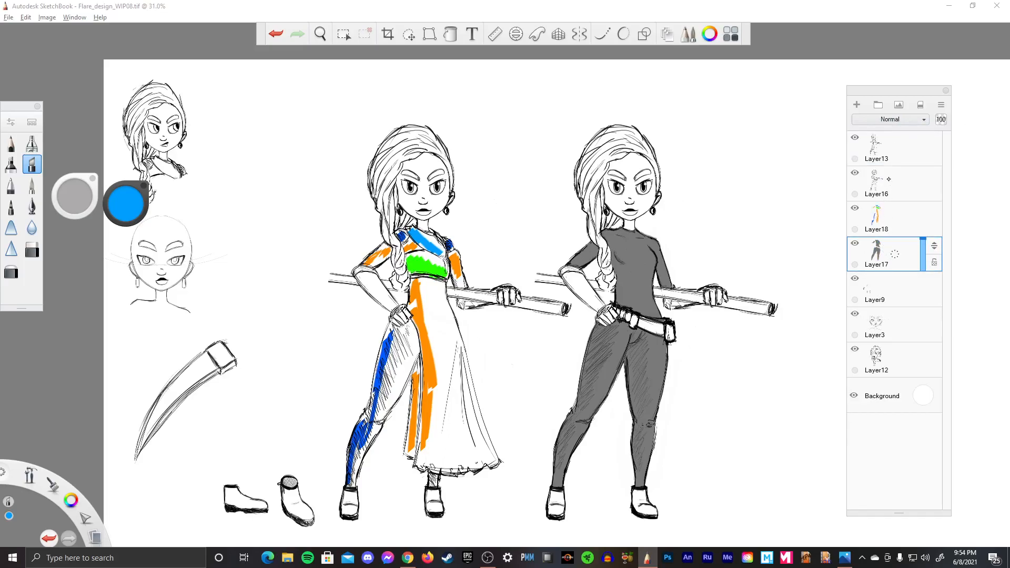
{"action": "left_click", "coordinate": [887, 190]}
{"action": "key", "text": "space"}
{"action": "left_click_drag", "start_coordinate": [777, 316], "coordinate": [742, 243]}
{"action": "left_click", "coordinate": [894, 183]}
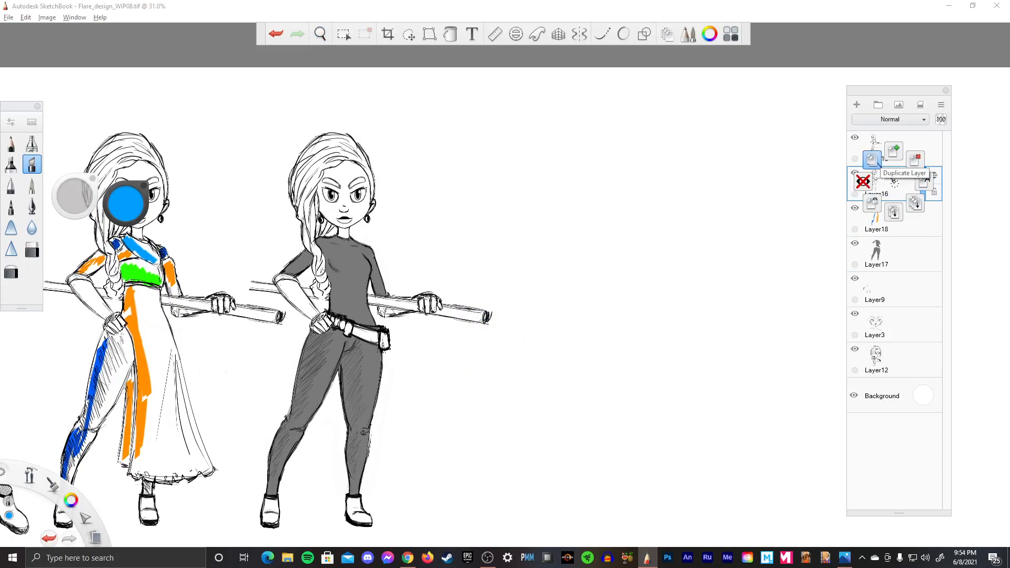
{"action": "left_click", "coordinate": [897, 150]}
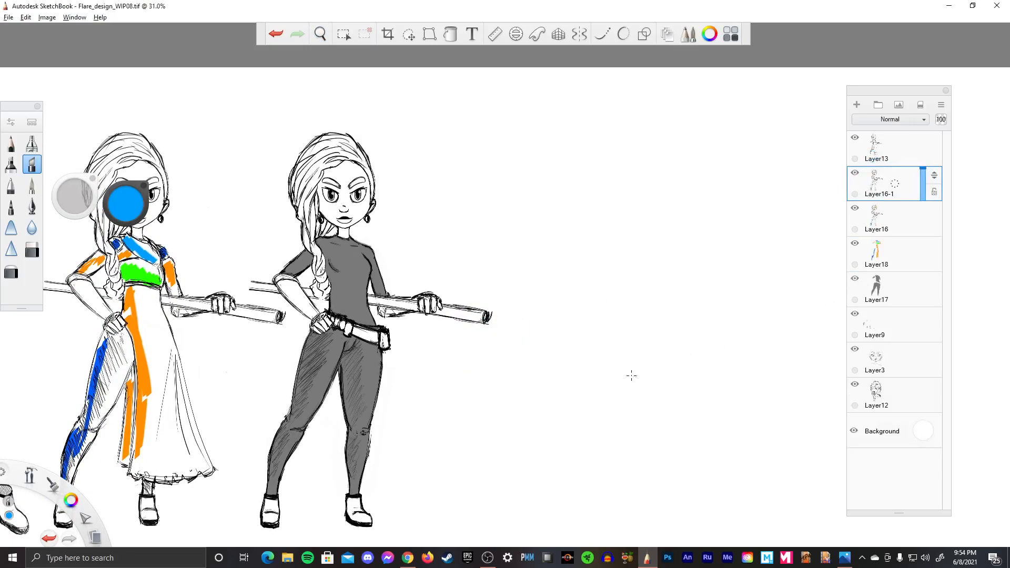
- Move the duplicated line drawing into the blank canvas area beside the grey-clothed figure as a third figure
{"action": "key", "text": "v"}
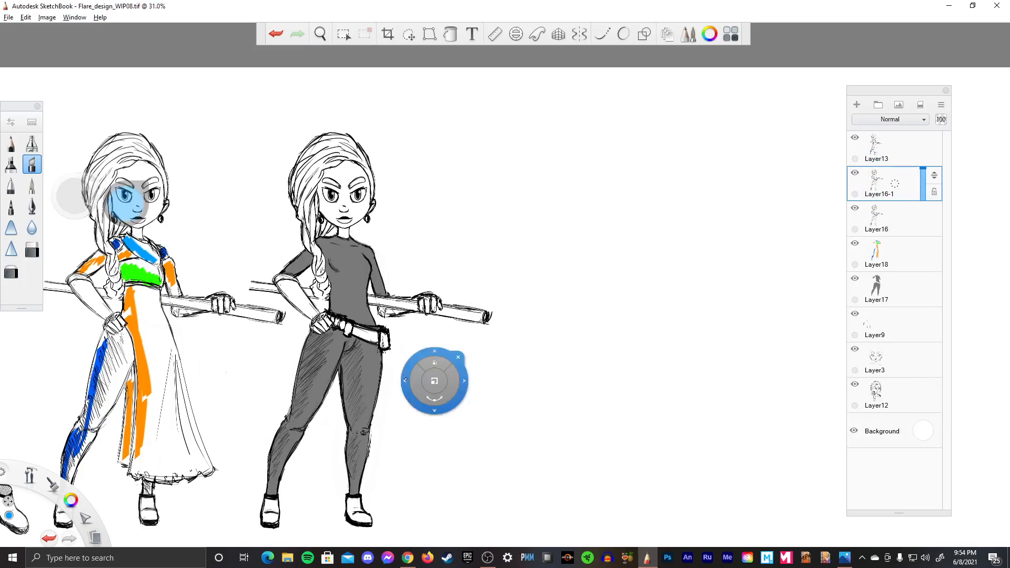
{"action": "mouse_move", "coordinate": [405, 392]}
{"action": "left_mouse_down"}
{"action": "mouse_move", "coordinate": [665, 397]}
{"action": "mouse_move", "coordinate": [365, 389]}
{"action": "mouse_move", "coordinate": [404, 393]}
{"action": "left_mouse_up"}
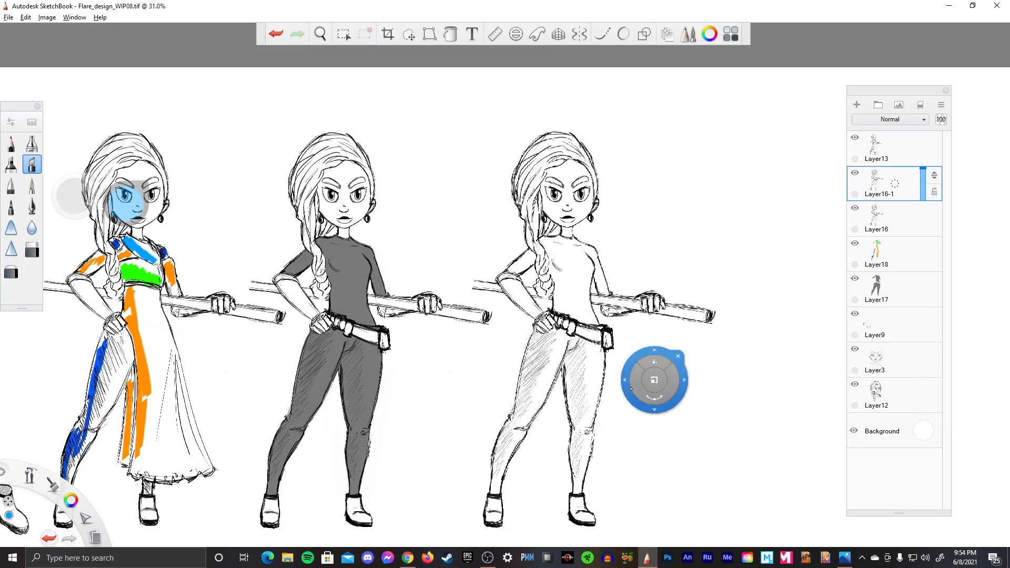
{"action": "key", "text": "Return"}
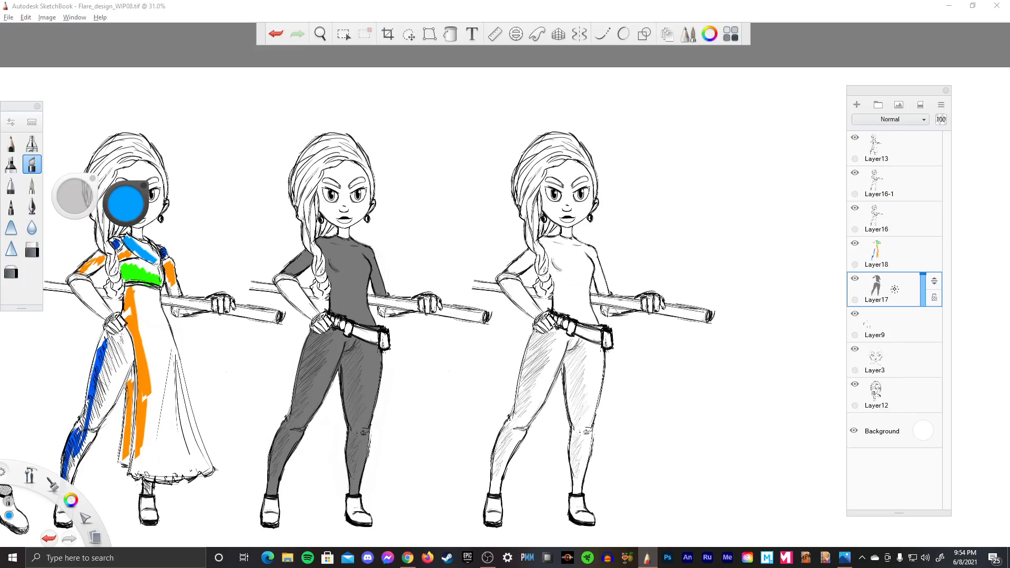
- Move the grey fill layer Layer17 above Layer18 and duplicate it
{"action": "mouse_move", "coordinate": [933, 284]}
{"action": "left_mouse_down"}
{"action": "mouse_move", "coordinate": [923, 211]}
{"action": "mouse_move", "coordinate": [931, 282]}
{"action": "left_mouse_up"}
{"action": "left_click", "coordinate": [897, 257]}
{"action": "left_click", "coordinate": [895, 256]}
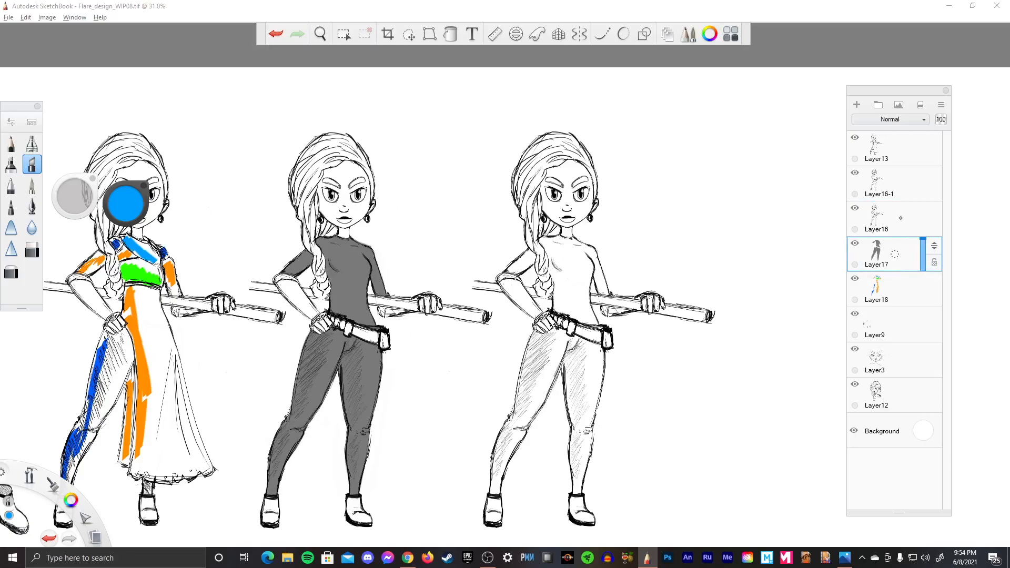
{"action": "left_click", "coordinate": [894, 255]}
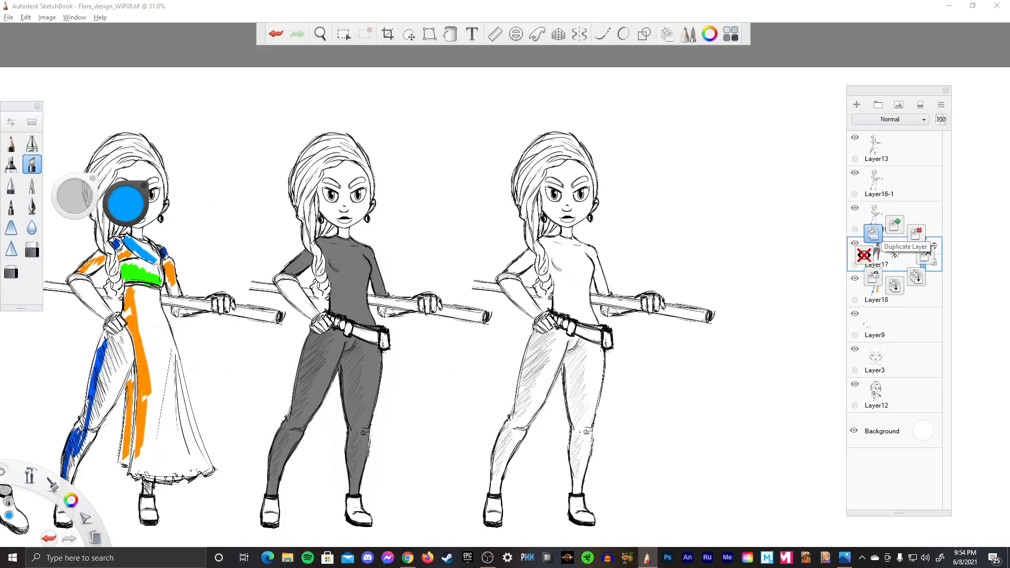
{"action": "left_click", "coordinate": [872, 232]}
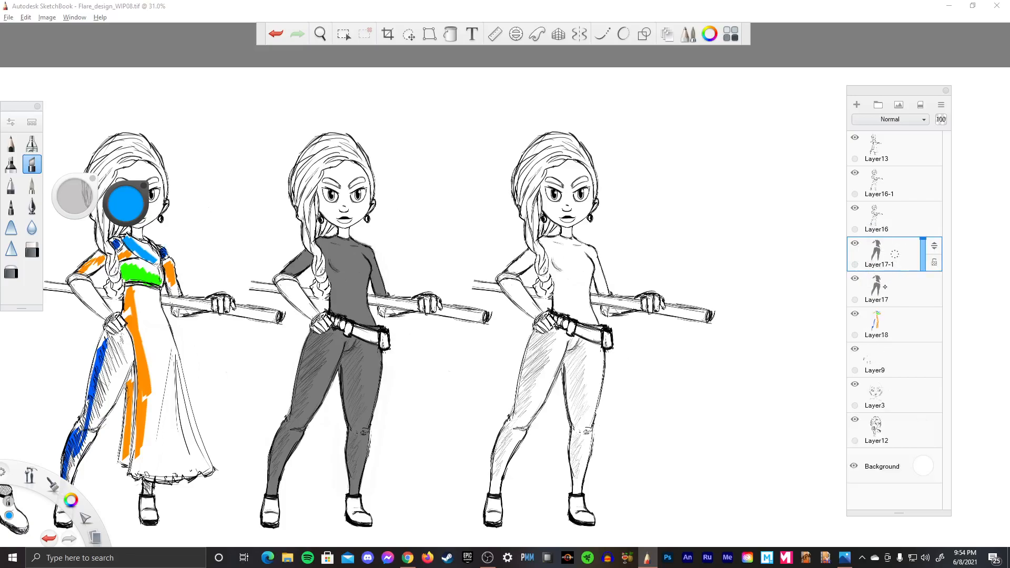
- Move Layer17 directly beneath Layer16-1 and check both layers by toggling their visibility
{"action": "left_click", "coordinate": [876, 288]}
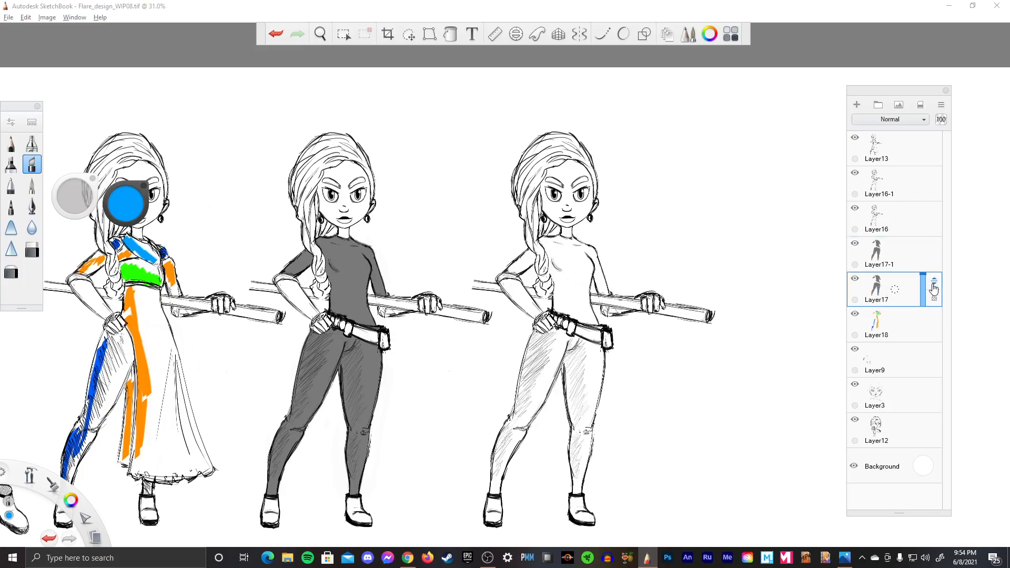
{"action": "mouse_move", "coordinate": [933, 289]}
{"action": "left_mouse_down"}
{"action": "mouse_move", "coordinate": [931, 447]}
{"action": "mouse_move", "coordinate": [934, 229]}
{"action": "mouse_move", "coordinate": [935, 247]}
{"action": "left_mouse_up"}
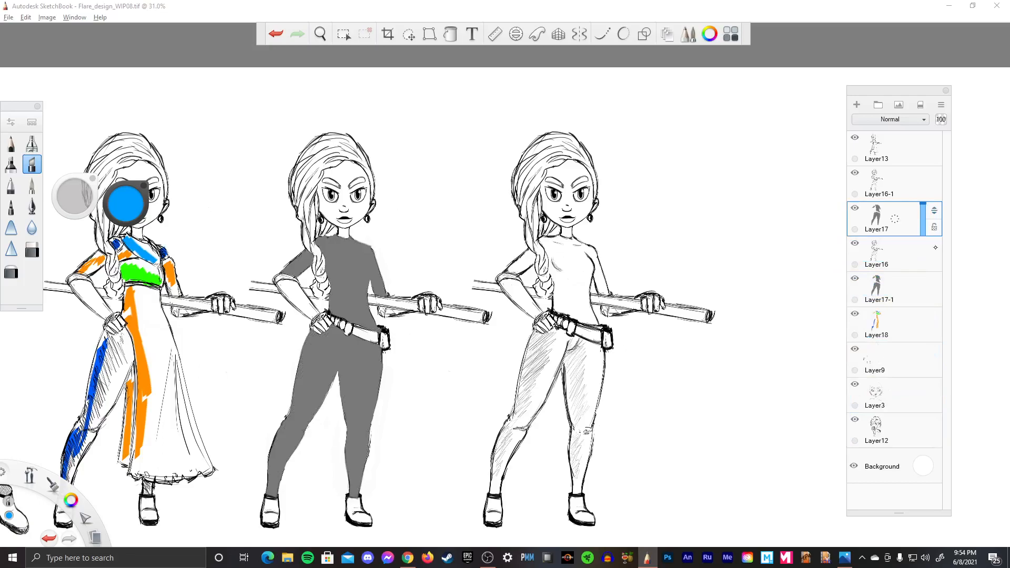
{"action": "left_click", "coordinate": [876, 182]}
{"action": "left_click", "coordinate": [854, 173]}
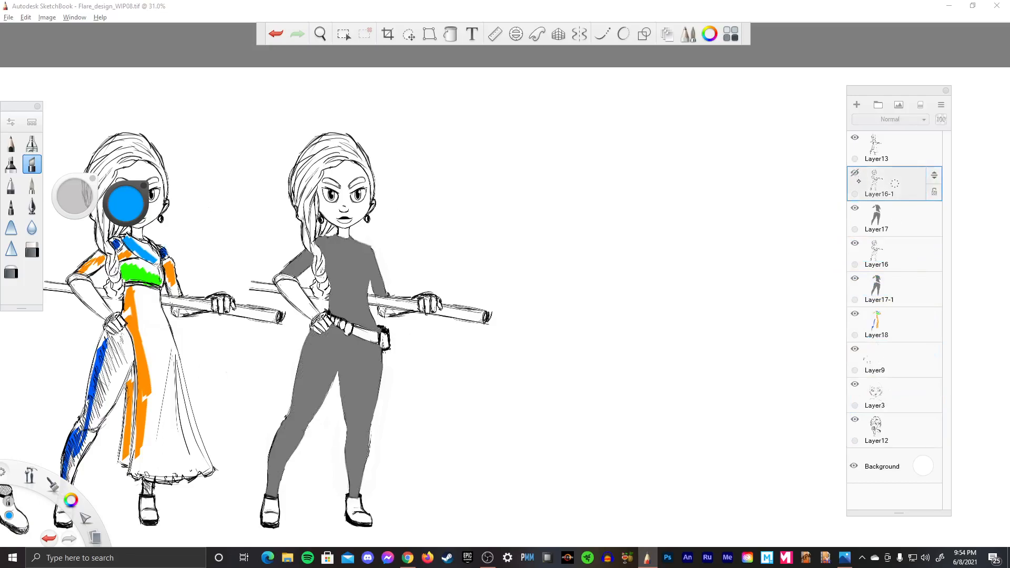
{"action": "left_click", "coordinate": [854, 209]}
{"action": "left_click", "coordinate": [855, 209]}
{"action": "left_click", "coordinate": [855, 172]}
- Move the grey fill on Layer17 onto the third figure and nudge it into line with the outline
{"action": "left_click", "coordinate": [887, 214]}
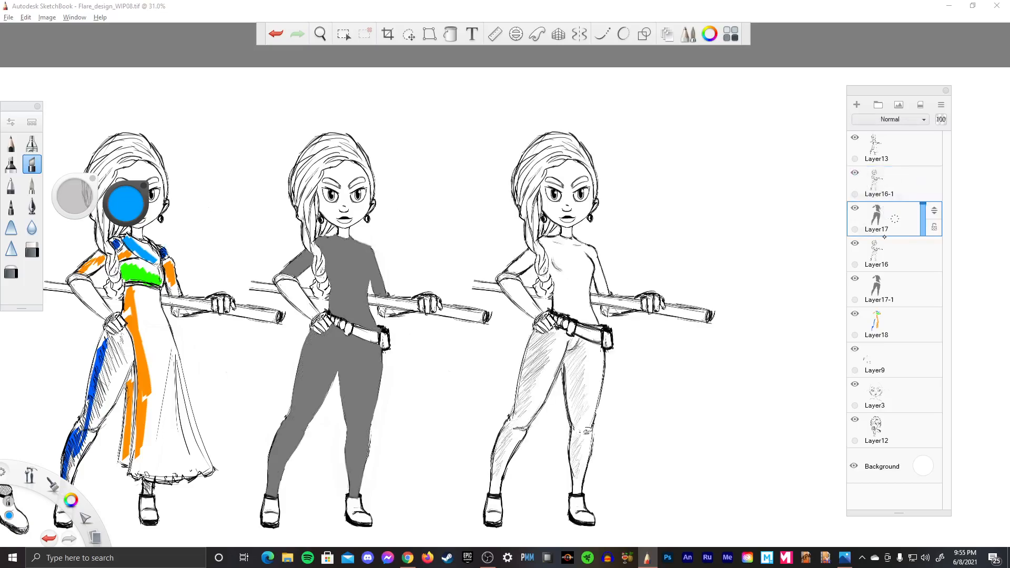
{"action": "left_click_drag", "start_coordinate": [394, 349], "coordinate": [385, 382]}
{"action": "key", "text": "Left"}
{"action": "key", "text": "Left"}
{"action": "key", "text": "Left"}
{"action": "key", "text": "Left"}
{"action": "key", "text": "Up"}
{"action": "key", "text": "Up"}
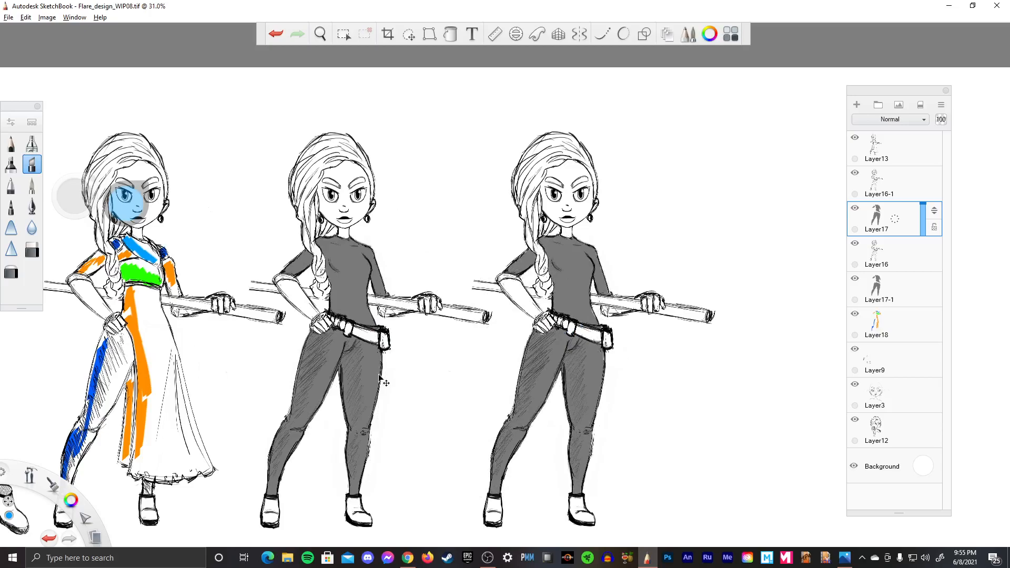
{"action": "key", "text": "Right"}
{"action": "key", "text": "Left"}
{"action": "left_click", "coordinate": [615, 377]}
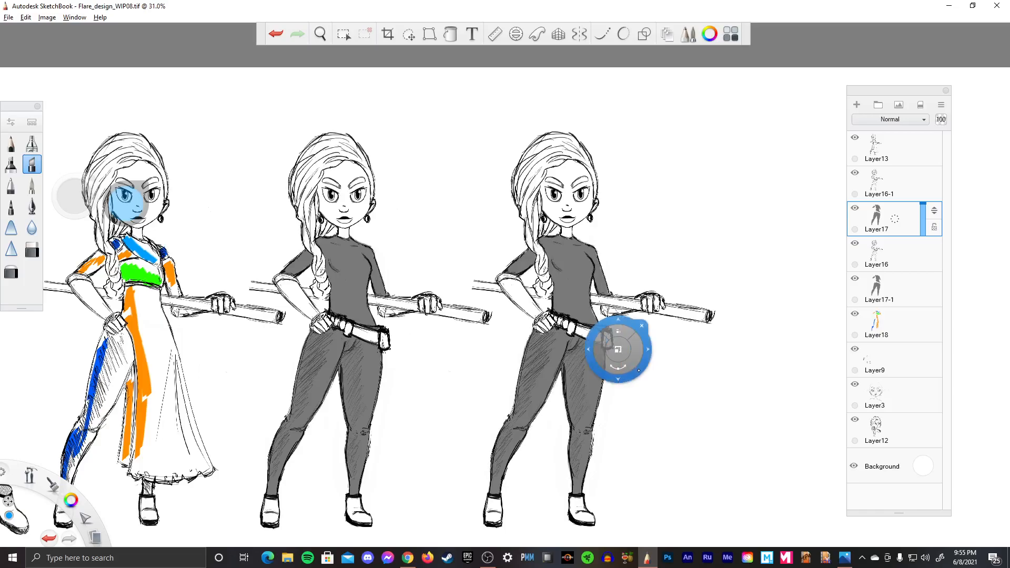
- Examine how the grey fill lines up with the third figure's outline around the torso and sleeves
{"action": "key", "text": "space"}
{"action": "left_click_drag", "start_coordinate": [609, 296], "coordinate": [603, 303]}
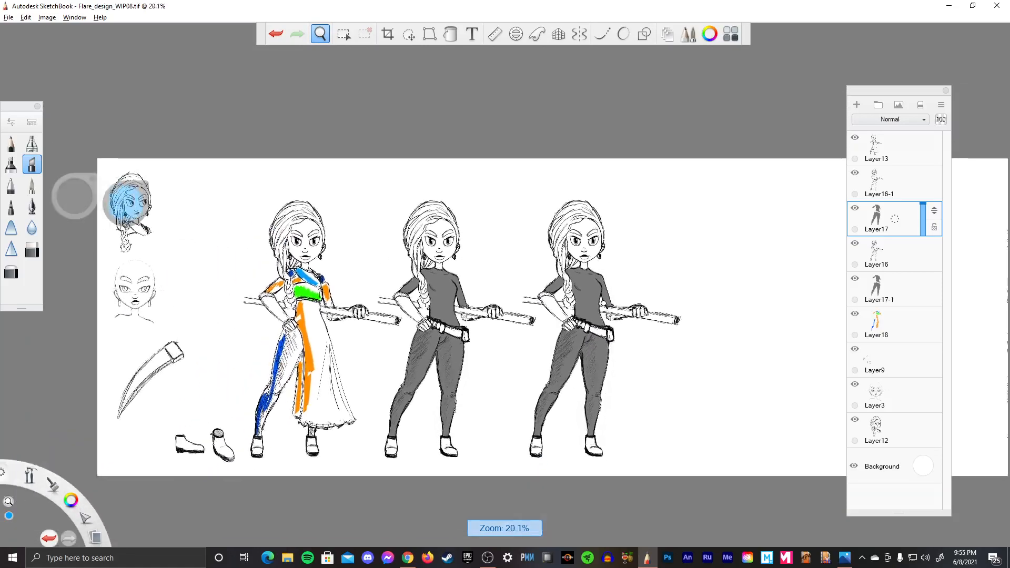
{"action": "scroll", "coordinate": [605, 303], "scroll_direction": "up", "scroll_amount": 5}
{"action": "scroll", "coordinate": [521, 302], "scroll_direction": "up", "scroll_amount": 5}
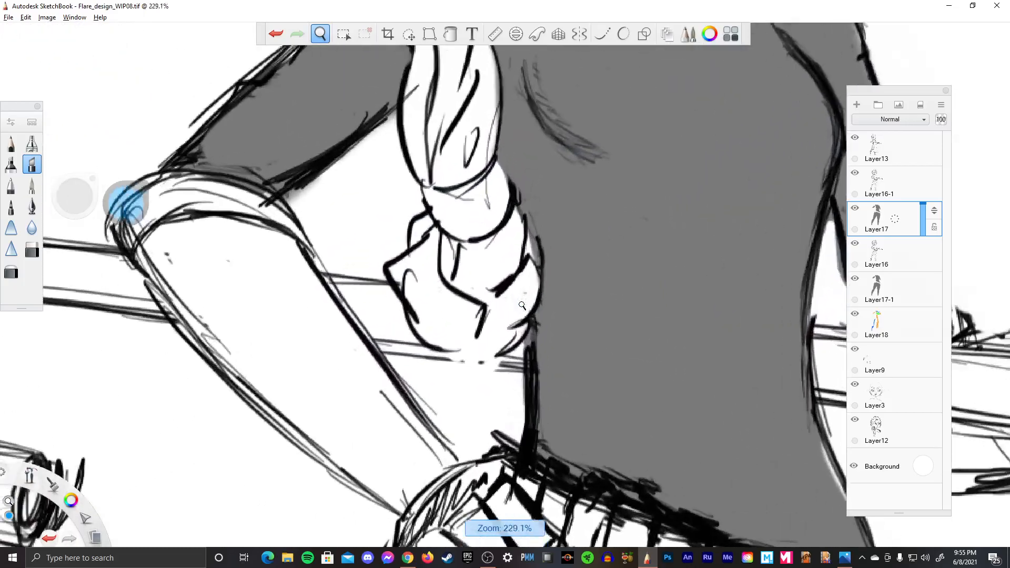
{"action": "mouse_move", "coordinate": [522, 305]}
{"action": "left_mouse_down"}
{"action": "mouse_move", "coordinate": [559, 243]}
{"action": "mouse_move", "coordinate": [595, 269]}
{"action": "left_mouse_up"}
{"action": "key", "text": "space"}
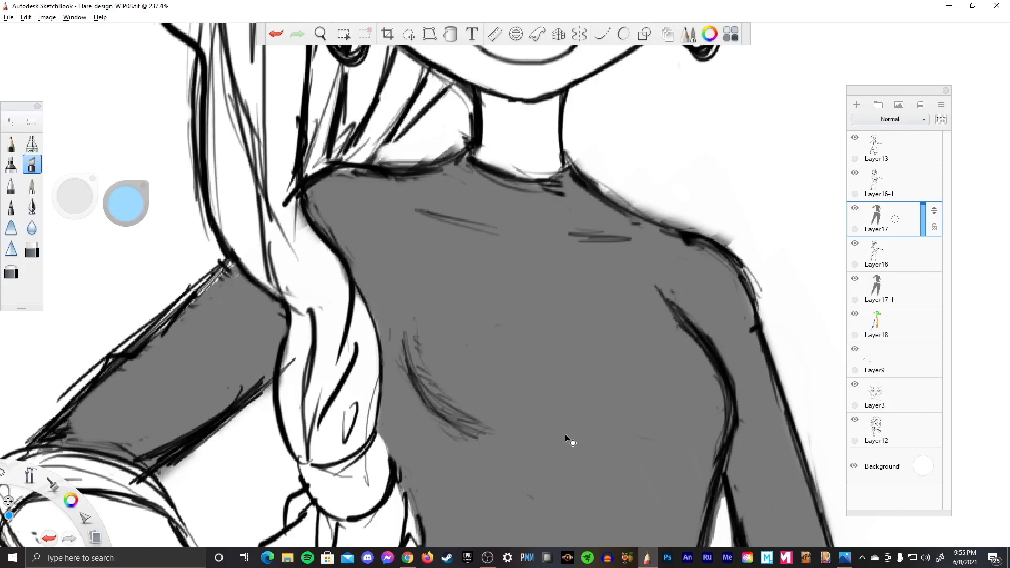
{"action": "key", "text": "space"}
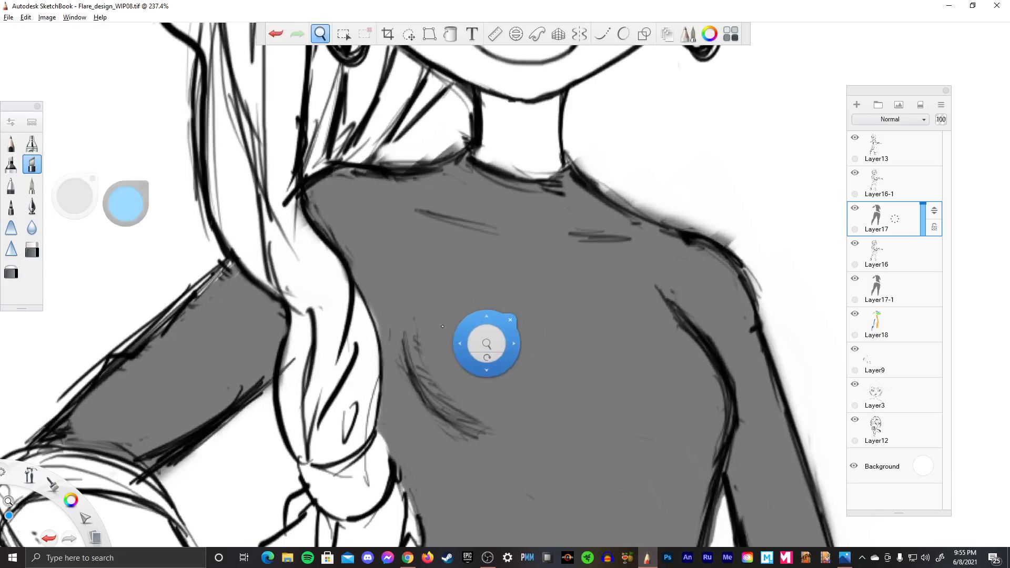
{"action": "mouse_move", "coordinate": [131, 367]}
{"action": "left_mouse_down"}
{"action": "mouse_move", "coordinate": [302, 367]}
{"action": "mouse_move", "coordinate": [495, 345]}
{"action": "mouse_move", "coordinate": [554, 349]}
{"action": "mouse_move", "coordinate": [526, 371]}
{"action": "mouse_move", "coordinate": [554, 360]}
{"action": "left_mouse_up"}
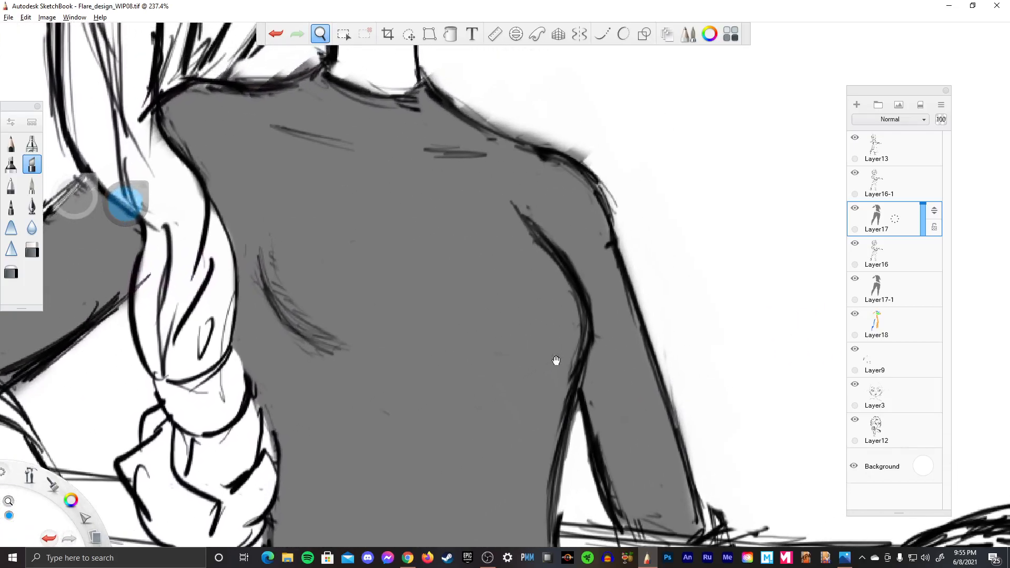
{"action": "mouse_move", "coordinate": [555, 360]}
{"action": "left_mouse_down"}
{"action": "mouse_move", "coordinate": [435, 420]}
{"action": "mouse_move", "coordinate": [489, 365]}
{"action": "mouse_move", "coordinate": [554, 341]}
{"action": "mouse_move", "coordinate": [636, 343]}
{"action": "mouse_move", "coordinate": [638, 367]}
{"action": "mouse_move", "coordinate": [651, 355]}
{"action": "mouse_move", "coordinate": [541, 332]}
{"action": "left_mouse_up"}
{"action": "scroll", "coordinate": [552, 326], "scroll_direction": "down", "scroll_amount": 8}
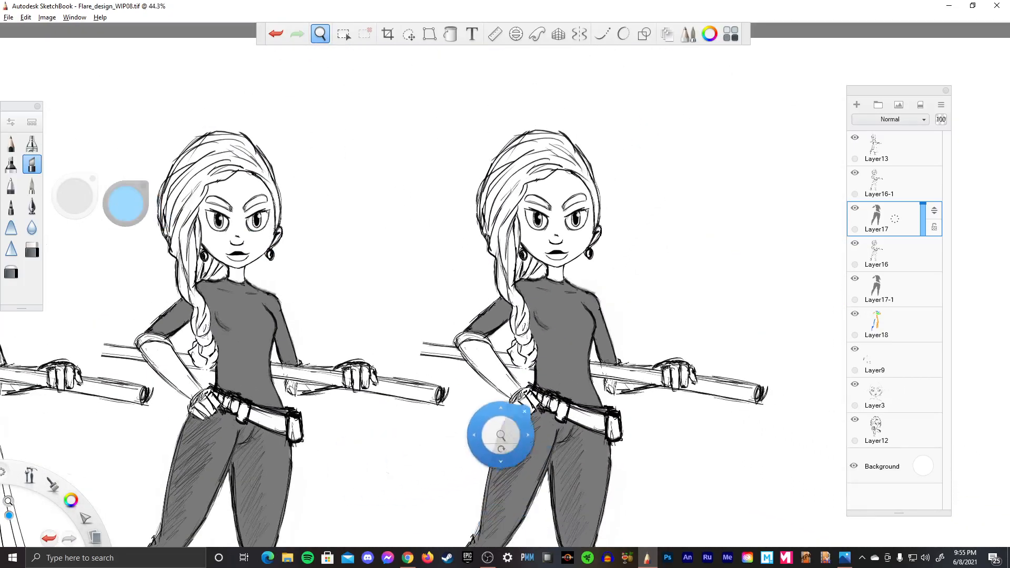
{"action": "mouse_move", "coordinate": [501, 435]}
{"action": "left_mouse_down"}
{"action": "mouse_move", "coordinate": [609, 372]}
{"action": "mouse_move", "coordinate": [664, 299]}
{"action": "mouse_move", "coordinate": [639, 384]}
{"action": "mouse_move", "coordinate": [575, 388]}
{"action": "left_mouse_up"}
{"action": "scroll", "coordinate": [608, 371], "scroll_direction": "down", "scroll_amount": 1}
{"action": "scroll", "coordinate": [605, 387], "scroll_direction": "up", "scroll_amount": 1}
{"action": "scroll", "coordinate": [665, 300], "scroll_direction": "down", "scroll_amount": 2}
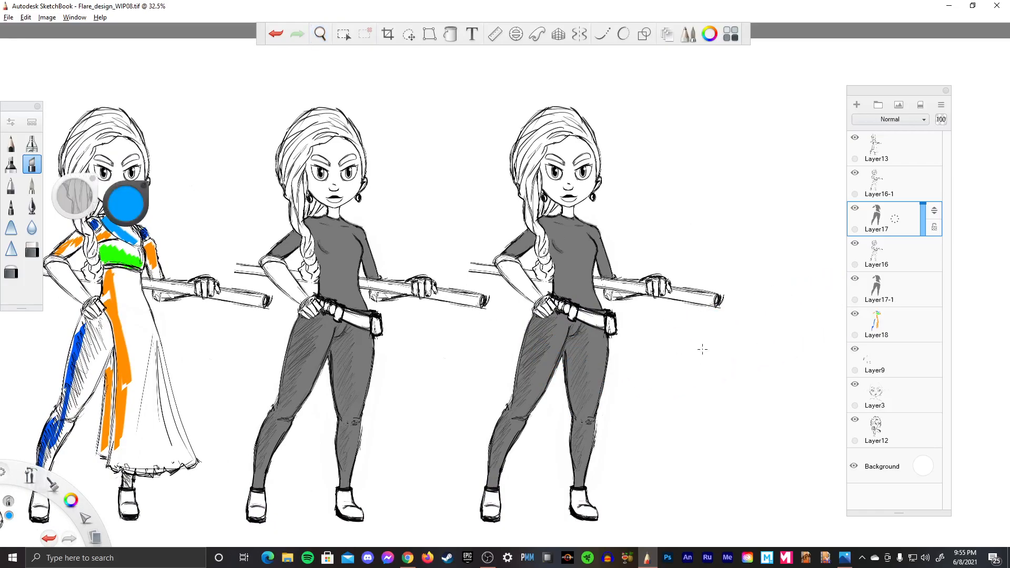
- Switch to a larger Eraser and make the third figure's line layer Layer16-1 active
{"action": "left_click", "coordinate": [893, 267]}
{"action": "scroll", "coordinate": [625, 310], "scroll_direction": "up", "scroll_amount": 5}
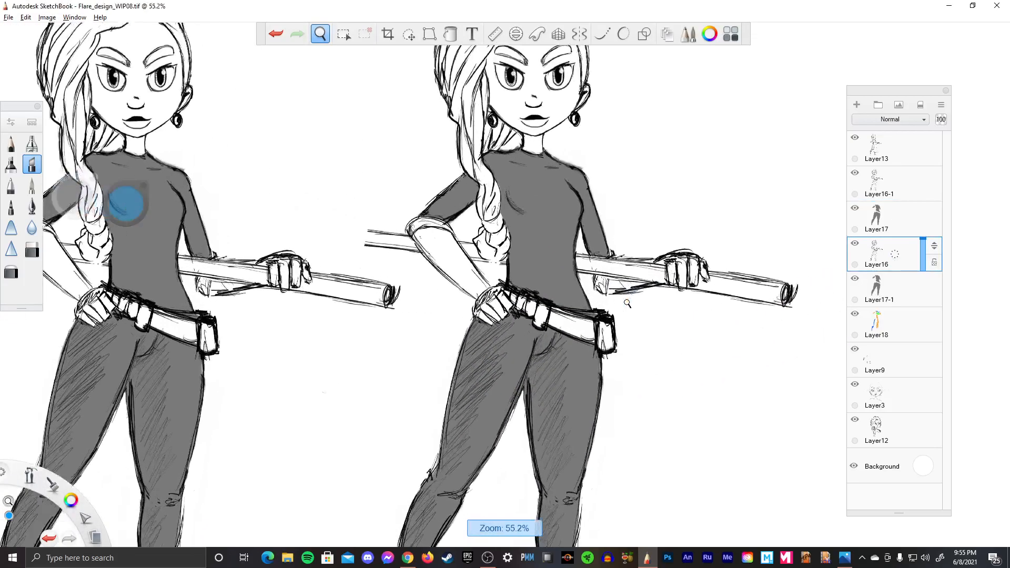
{"action": "left_click_drag", "start_coordinate": [649, 367], "coordinate": [639, 408]}
{"action": "key", "text": "e"}
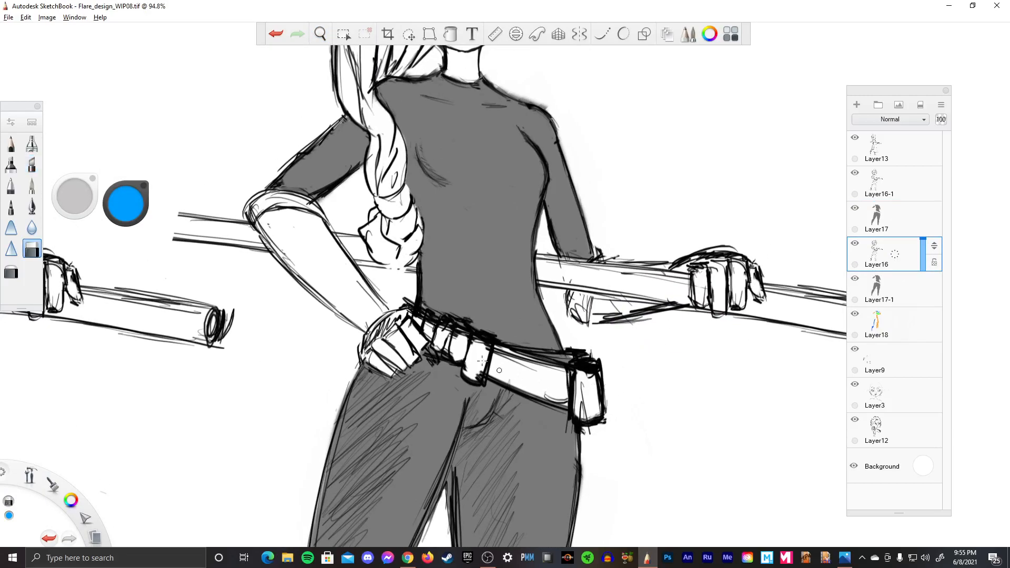
{"action": "key", "text": "e"}
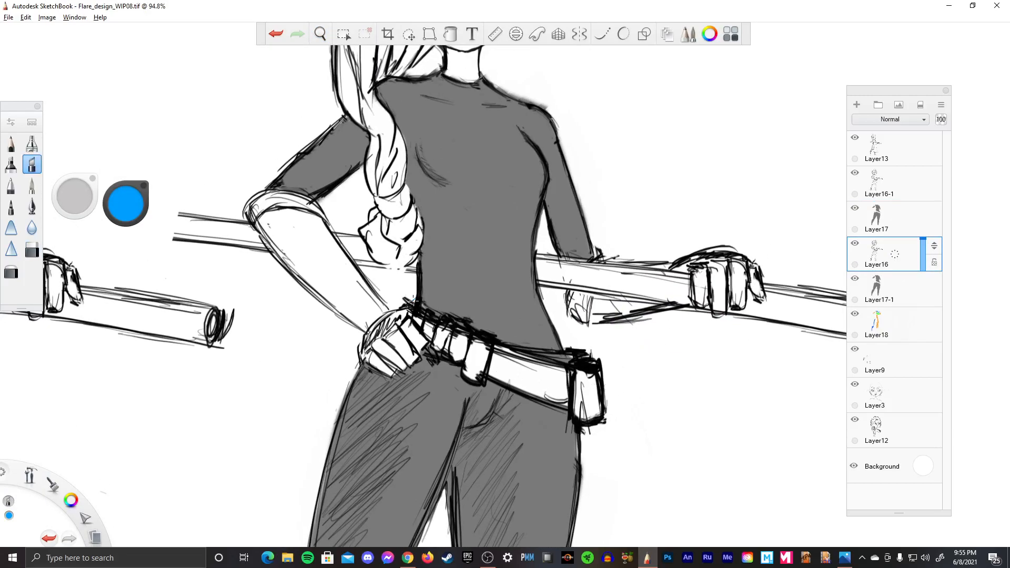
{"action": "left_click", "coordinate": [31, 249]}
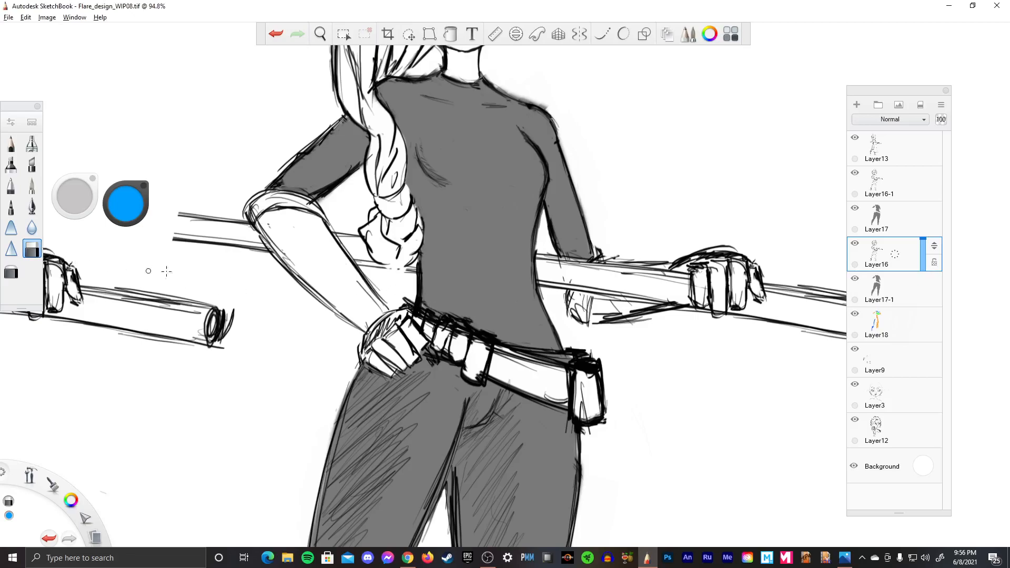
{"action": "left_click_drag", "start_coordinate": [102, 209], "coordinate": [80, 200]}
{"action": "left_click_drag", "start_coordinate": [404, 298], "coordinate": [421, 307]}
{"action": "left_click", "coordinate": [889, 183]}
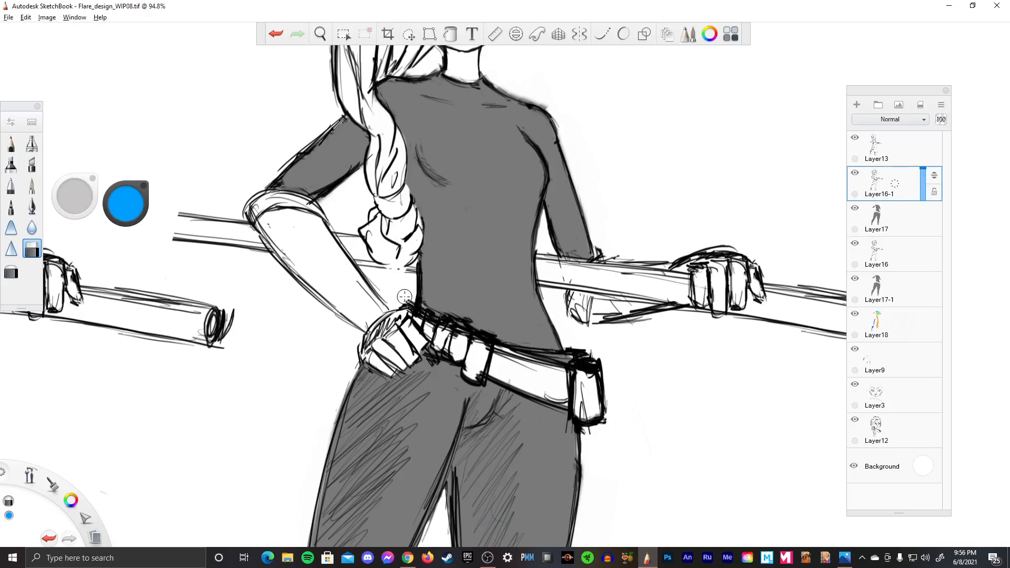
- Erase the belt with its buckle and pouches from the third figure's line drawing on Layer16-1
{"action": "key", "text": "ctrl+z"}
{"action": "key", "text": "space"}
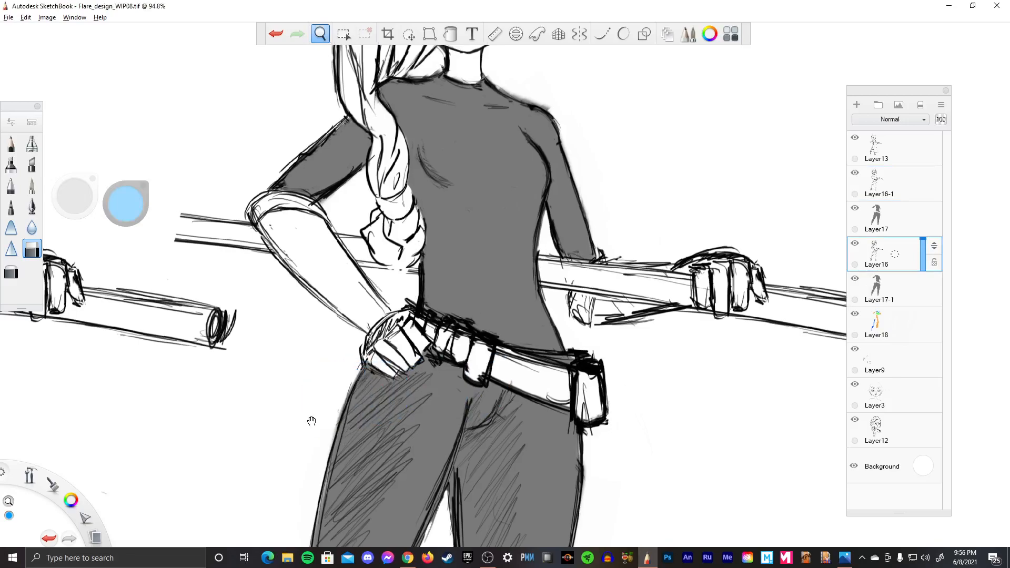
{"action": "left_click_drag", "start_coordinate": [311, 420], "coordinate": [306, 418]}
{"action": "key", "text": "ctrl+y"}
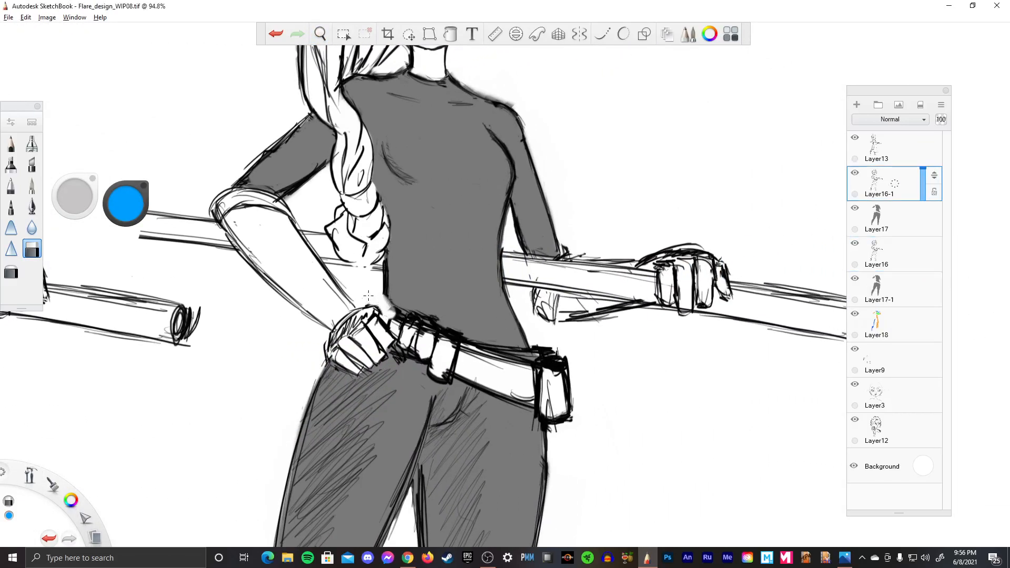
{"action": "left_click_drag", "start_coordinate": [381, 310], "coordinate": [411, 362]}
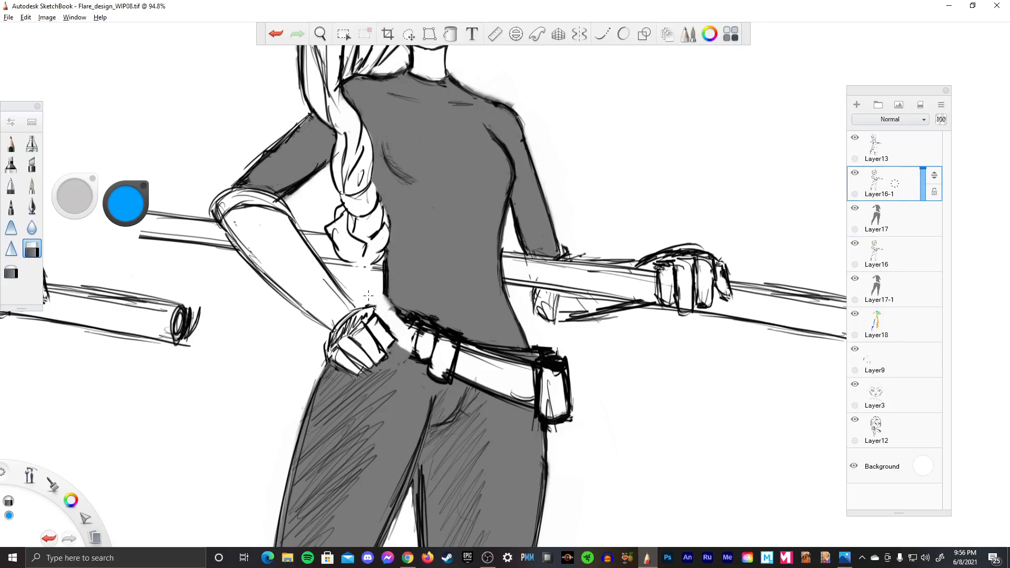
{"action": "mouse_move", "coordinate": [395, 315]}
{"action": "left_mouse_down"}
{"action": "mouse_move", "coordinate": [498, 359]}
{"action": "mouse_move", "coordinate": [552, 368]}
{"action": "mouse_move", "coordinate": [542, 376]}
{"action": "mouse_move", "coordinate": [568, 405]}
{"action": "mouse_move", "coordinate": [537, 387]}
{"action": "mouse_move", "coordinate": [549, 405]}
{"action": "mouse_move", "coordinate": [541, 424]}
{"action": "left_mouse_up"}
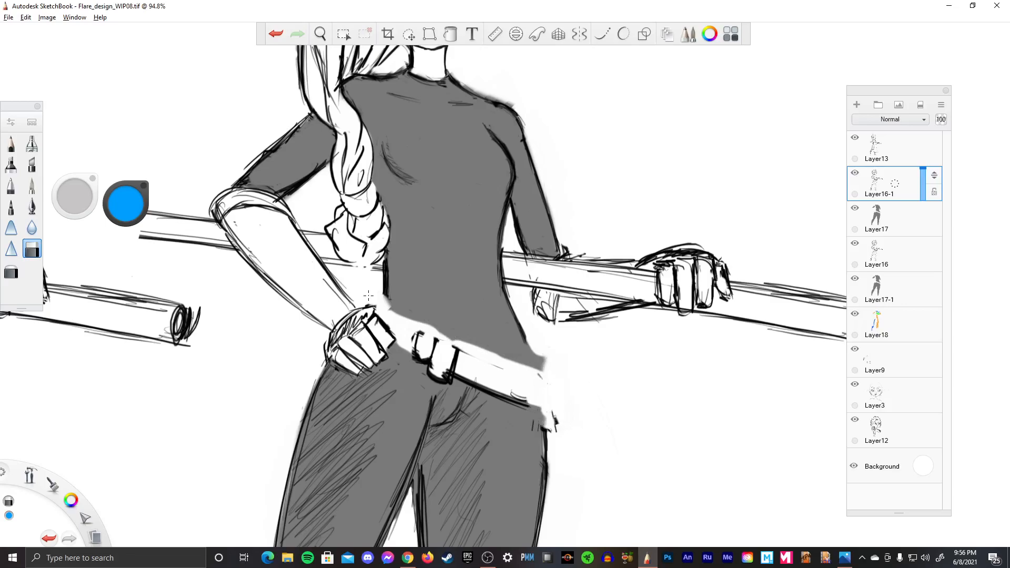
{"action": "mouse_move", "coordinate": [462, 351]}
{"action": "left_mouse_down"}
{"action": "mouse_move", "coordinate": [415, 336]}
{"action": "mouse_move", "coordinate": [426, 379]}
{"action": "mouse_move", "coordinate": [471, 379]}
{"action": "mouse_move", "coordinate": [527, 406]}
{"action": "left_mouse_up"}
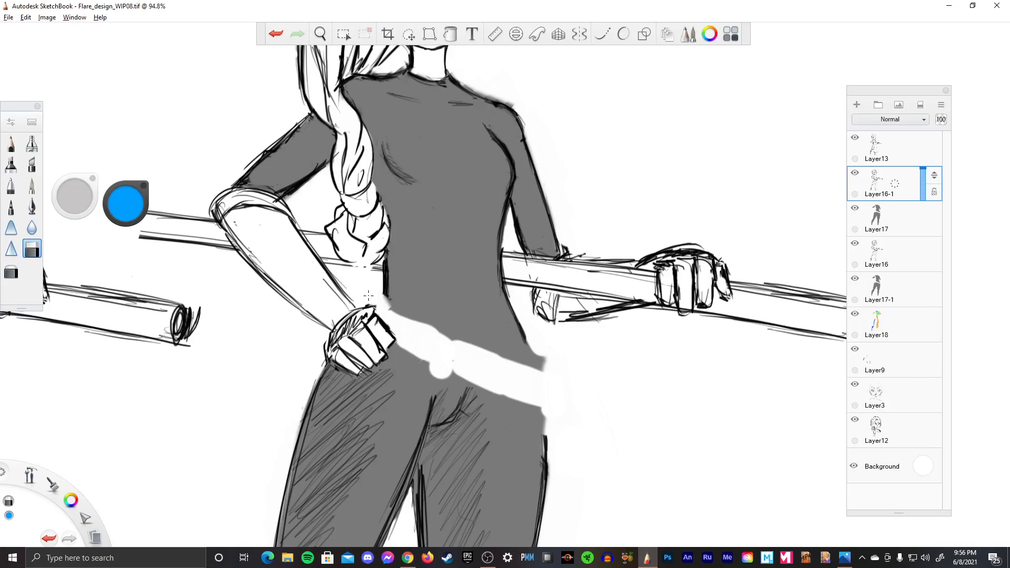
{"action": "key", "text": "e"}
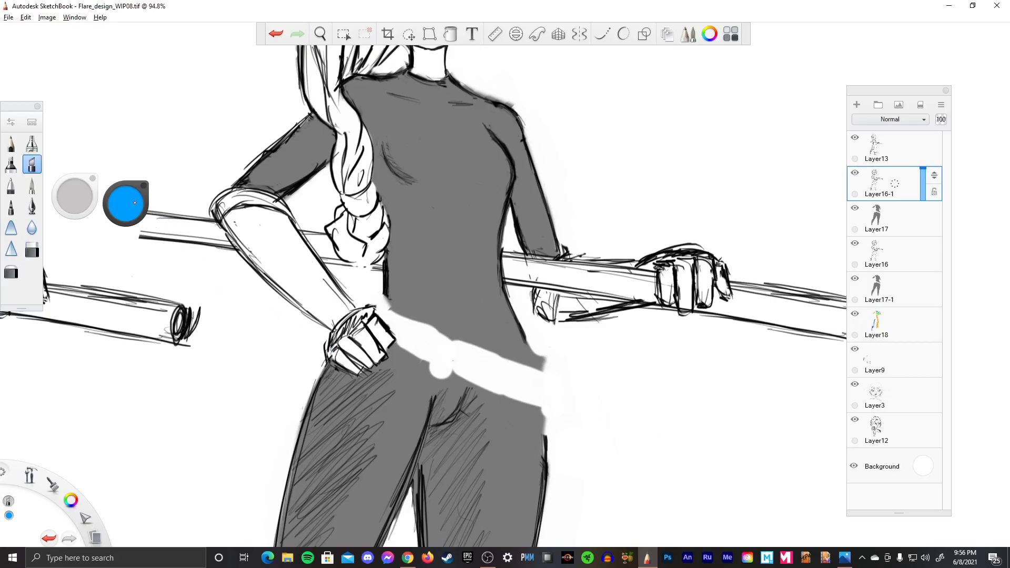
- Set the brush colour to black and redraw the third figure's waist-to-thigh outline across the erased belt area on Layer16-1
{"action": "left_click_drag", "start_coordinate": [135, 202], "coordinate": [320, 528]}
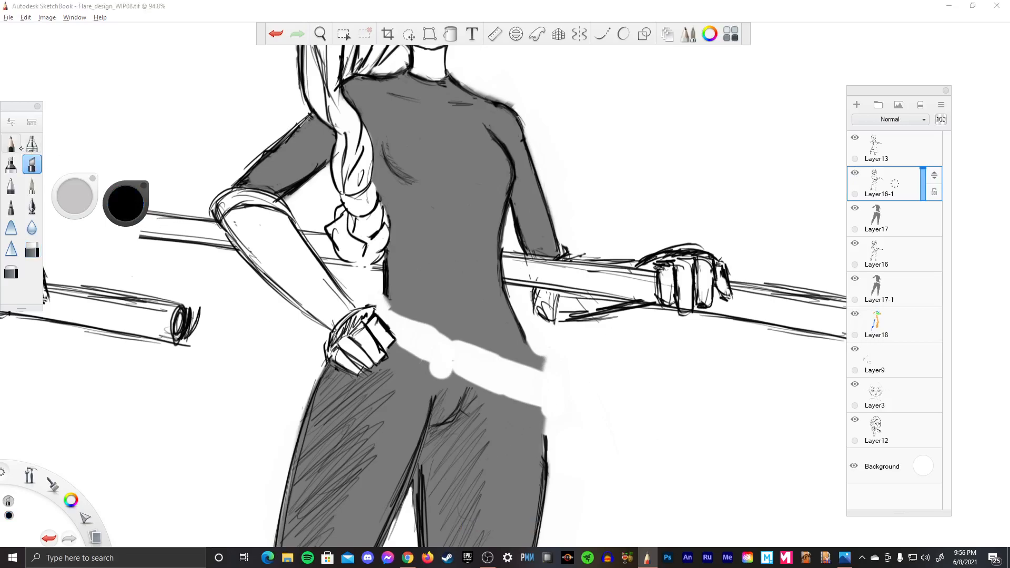
{"action": "key", "text": "b"}
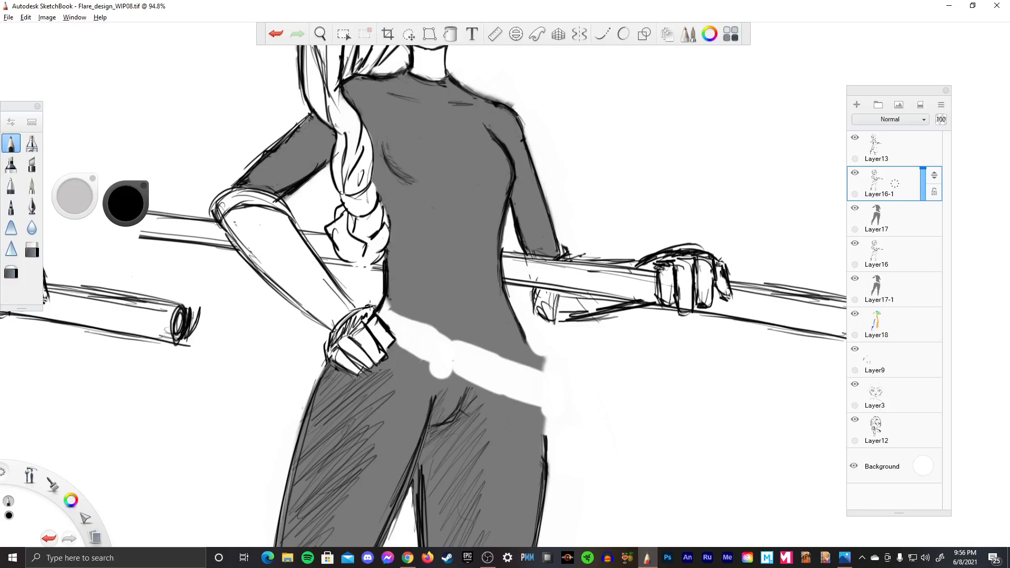
{"action": "mouse_move", "coordinate": [523, 333]}
{"action": "left_mouse_down"}
{"action": "mouse_move", "coordinate": [544, 384]}
{"action": "mouse_move", "coordinate": [547, 441]}
{"action": "left_mouse_up"}
{"action": "left_click_drag", "start_coordinate": [539, 378], "coordinate": [547, 434]}
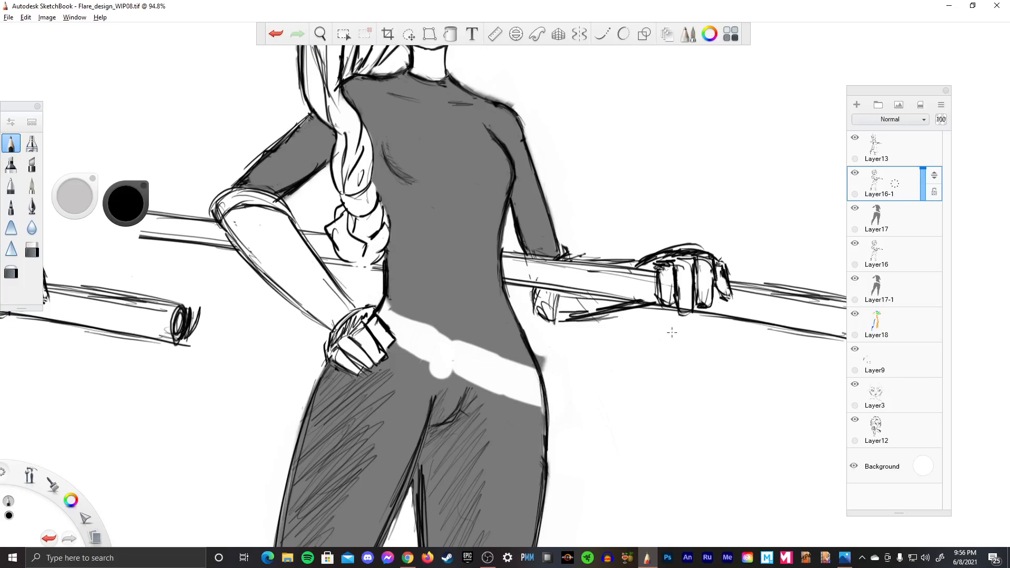
- Make the grey fill layer Layer17 active and erase the excess marks outside the third figure's hip outline
{"action": "key", "text": "Down"}
{"action": "key", "text": "b"}
{"action": "left_click_drag", "start_coordinate": [552, 340], "coordinate": [545, 347]}
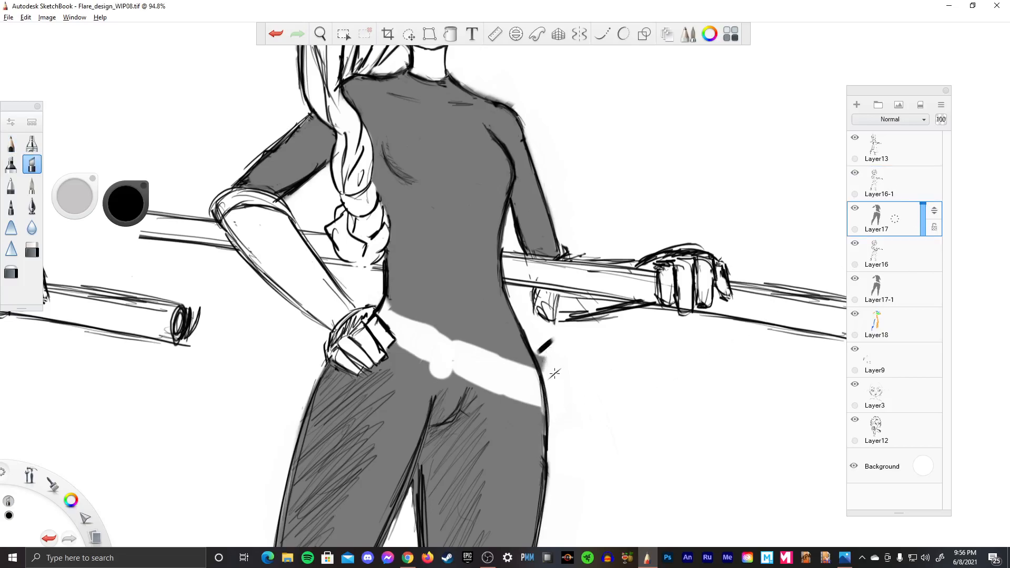
{"action": "key", "text": "b"}
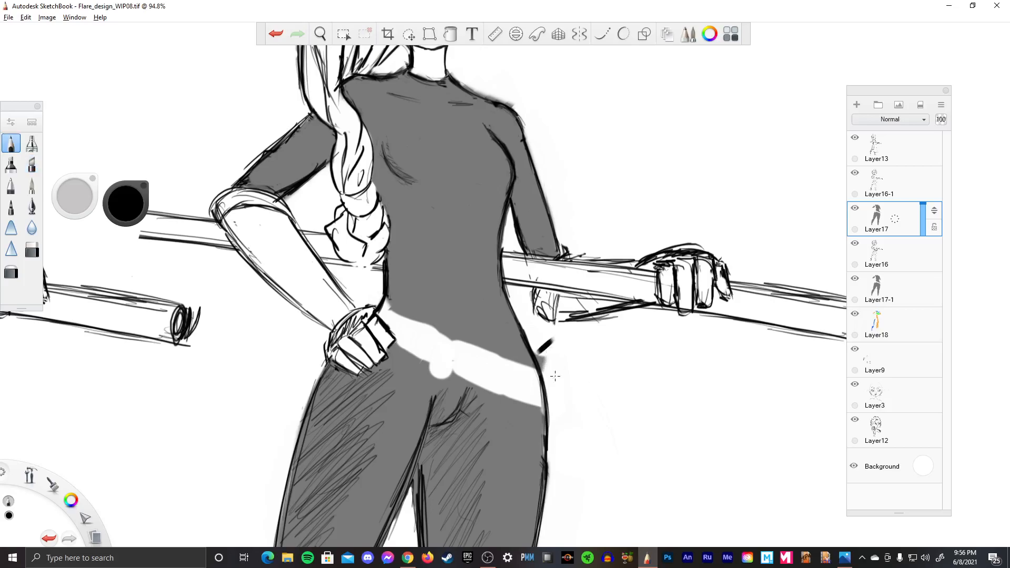
{"action": "key", "text": "e"}
{"action": "mouse_move", "coordinate": [558, 336]}
{"action": "left_mouse_down"}
{"action": "mouse_move", "coordinate": [542, 363]}
{"action": "mouse_move", "coordinate": [547, 342]}
{"action": "left_mouse_up"}
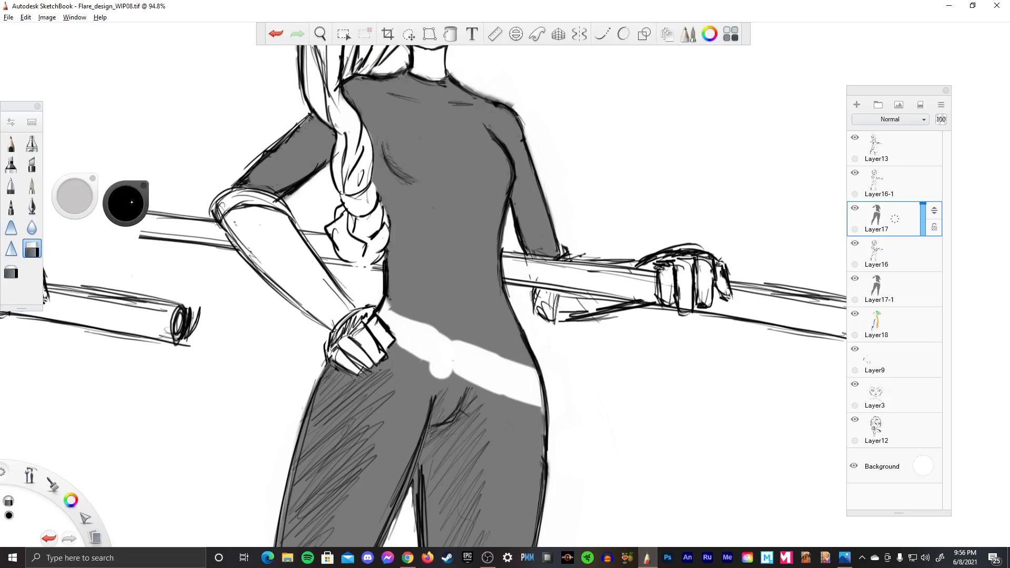
- Pick up the dark clothing grey and paint over the white belt gap on the third figure's hips
{"action": "left_click", "coordinate": [126, 203]}
{"action": "key", "text": "b"}
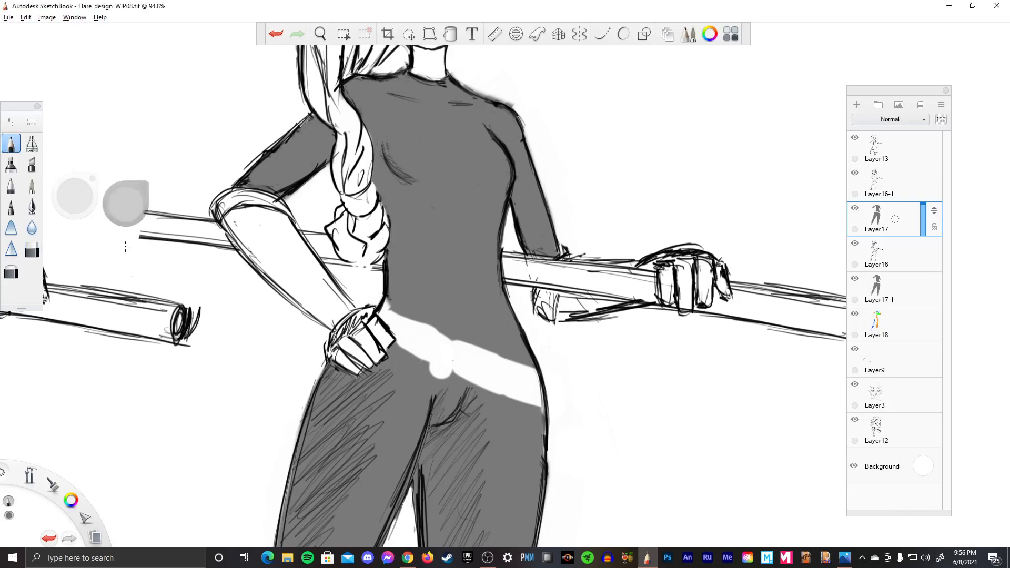
{"action": "left_click", "coordinate": [31, 164]}
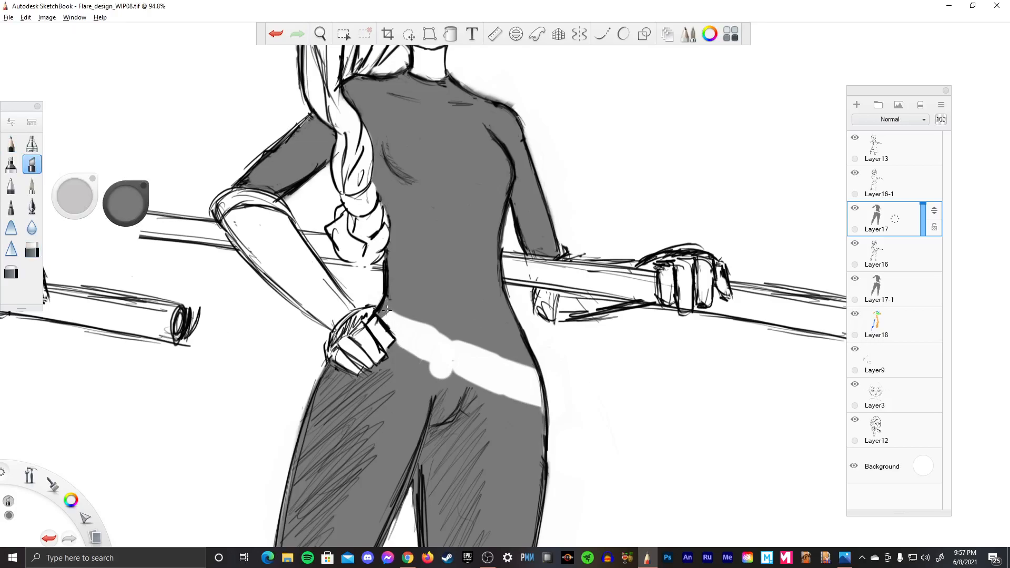
{"action": "mouse_move", "coordinate": [387, 311]}
{"action": "left_mouse_down"}
{"action": "mouse_move", "coordinate": [421, 355]}
{"action": "mouse_move", "coordinate": [436, 341]}
{"action": "mouse_move", "coordinate": [447, 363]}
{"action": "mouse_move", "coordinate": [489, 381]}
{"action": "mouse_move", "coordinate": [473, 357]}
{"action": "mouse_move", "coordinate": [505, 391]}
{"action": "left_mouse_up"}
{"action": "mouse_move", "coordinate": [489, 358]}
{"action": "left_mouse_down"}
{"action": "mouse_move", "coordinate": [512, 389]}
{"action": "mouse_move", "coordinate": [531, 384]}
{"action": "mouse_move", "coordinate": [544, 410]}
{"action": "left_mouse_up"}
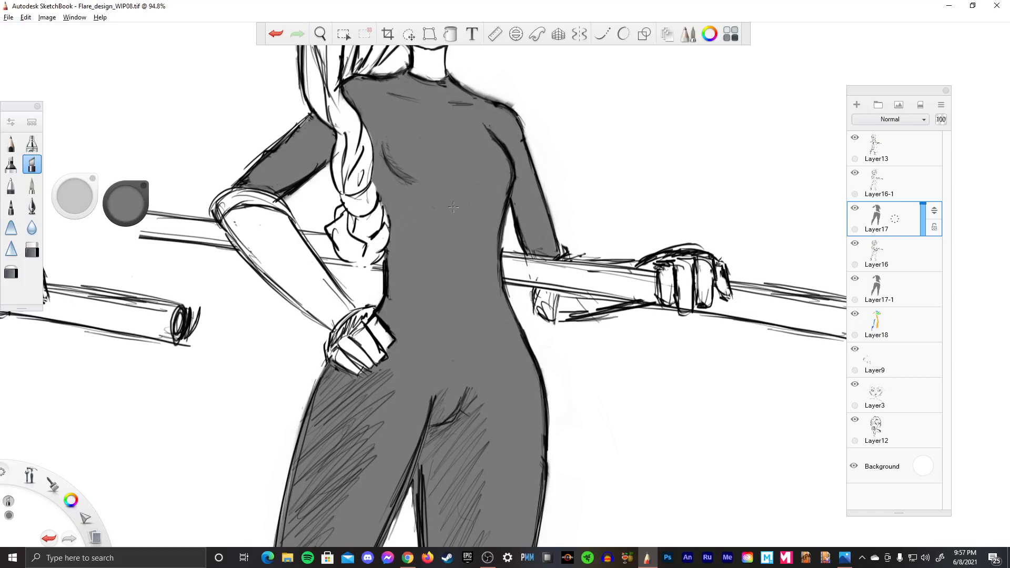
- Save the drawing as a new TIFF version named Flare_design_WIP09
{"action": "key", "text": "space"}
{"action": "scroll", "coordinate": [555, 258], "scroll_direction": "down", "scroll_amount": 5}
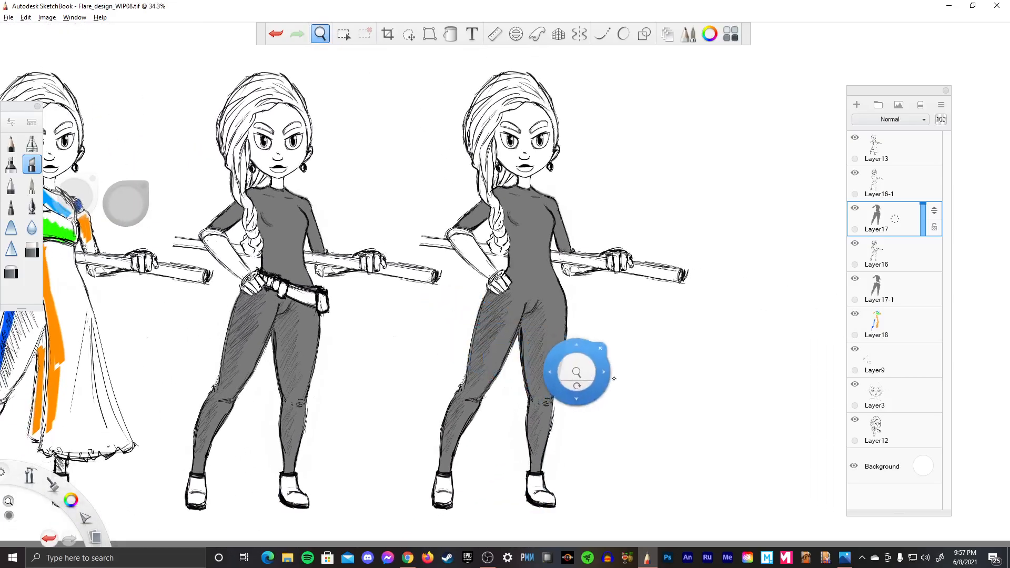
{"action": "scroll", "coordinate": [600, 367], "scroll_direction": "down", "scroll_amount": 3}
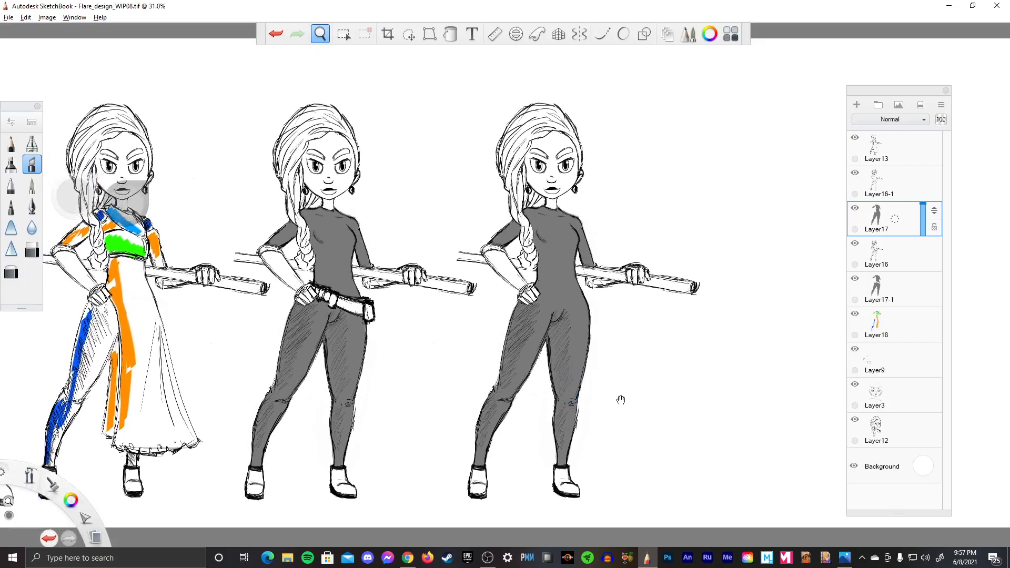
{"action": "left_click_drag", "start_coordinate": [621, 399], "coordinate": [697, 403]}
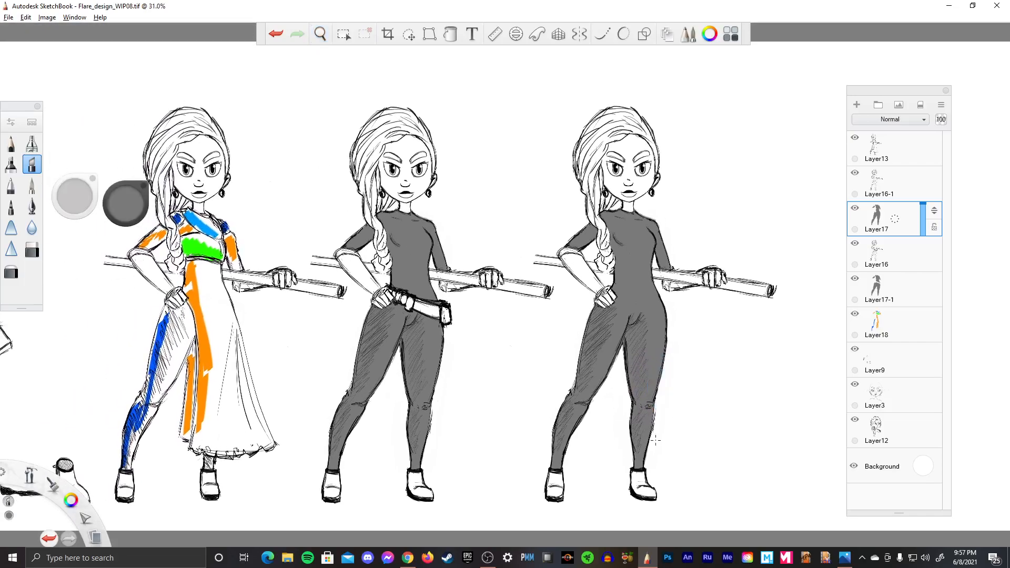
{"action": "key", "text": "ctrl+shift+s"}
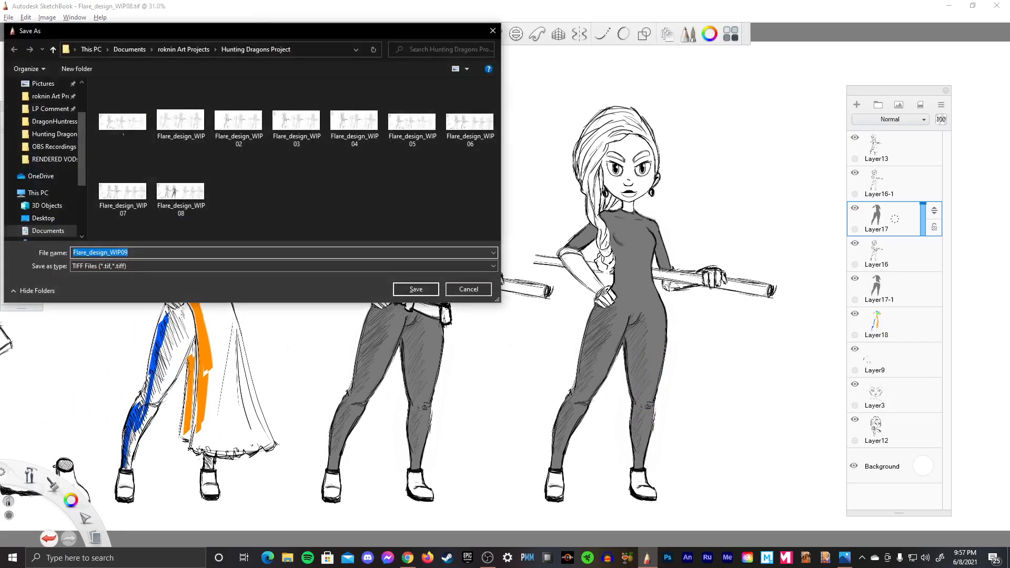
{"action": "left_click", "coordinate": [424, 293]}
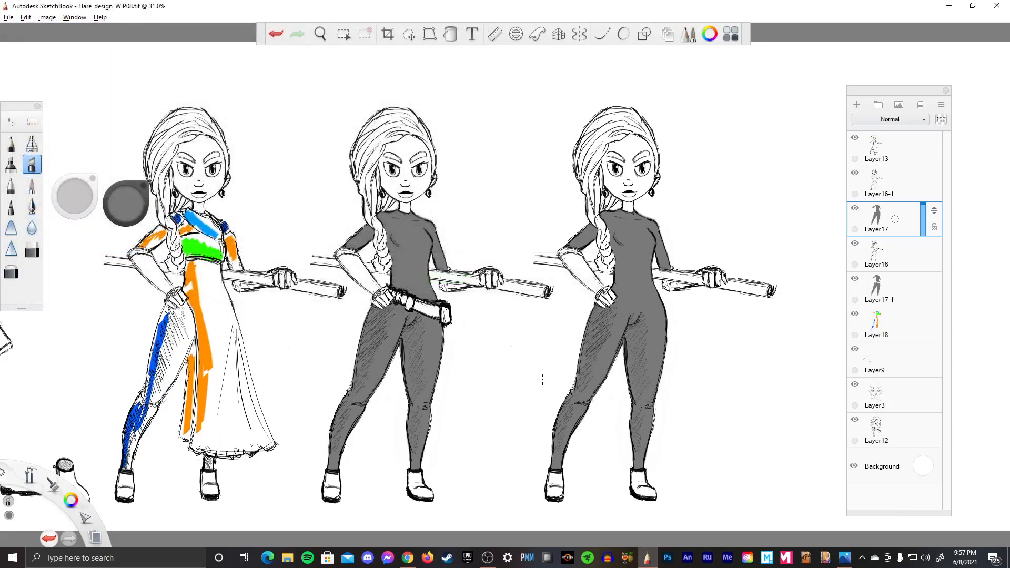
- Duplicate the third figure's grey fill layer and move one copy onto the figure in the dress
{"action": "key", "text": "space"}
{"action": "mouse_move", "coordinate": [518, 368]}
{"action": "left_mouse_down"}
{"action": "mouse_move", "coordinate": [522, 383]}
{"action": "mouse_move", "coordinate": [601, 391]}
{"action": "left_mouse_up"}
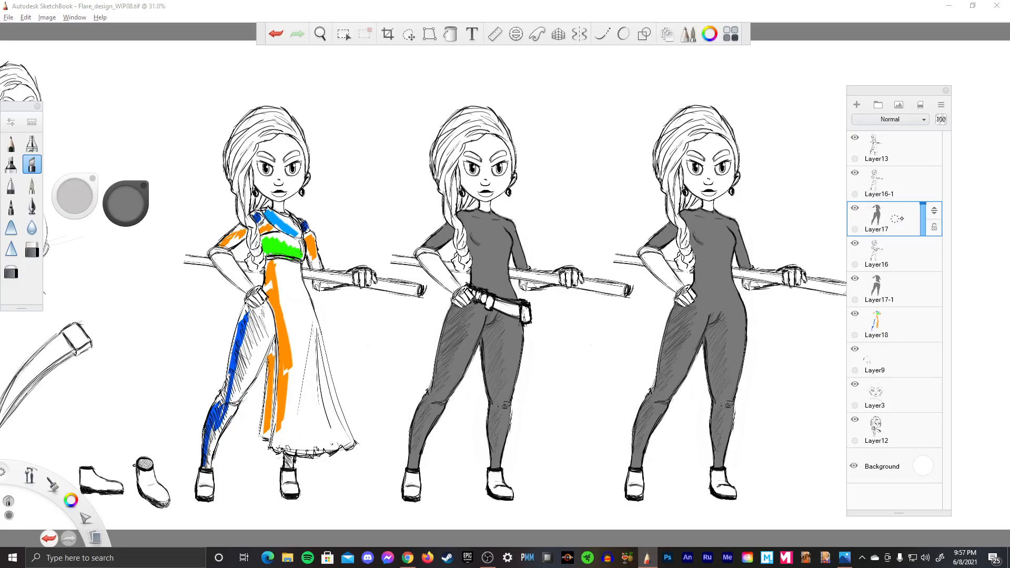
{"action": "mouse_move", "coordinate": [895, 218]}
{"action": "left_mouse_down"}
{"action": "mouse_move", "coordinate": [942, 233]}
{"action": "mouse_move", "coordinate": [944, 370]}
{"action": "mouse_move", "coordinate": [942, 184]}
{"action": "left_mouse_up"}
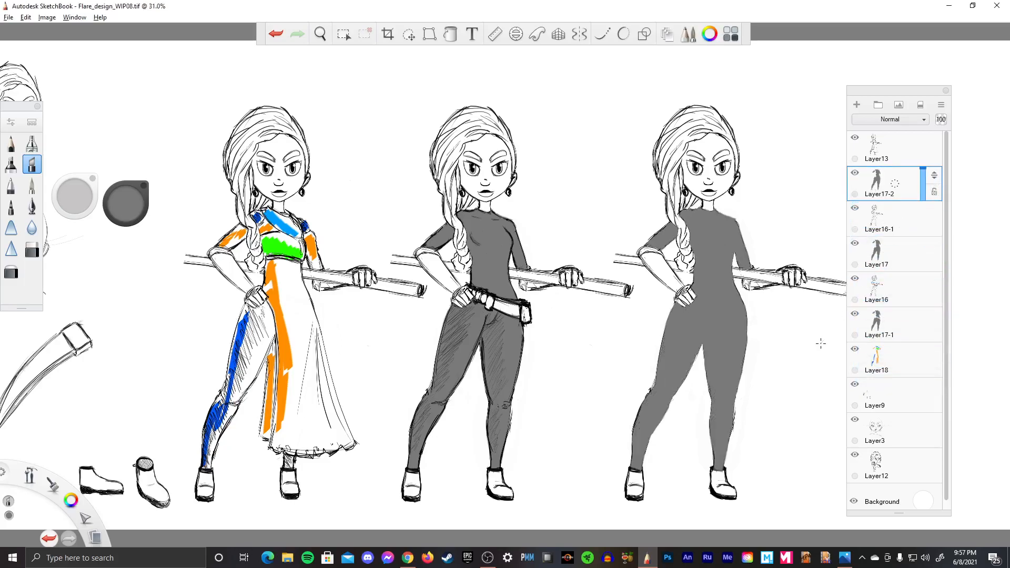
{"action": "key", "text": "ctrl+4"}
{"action": "left_click_drag", "start_coordinate": [755, 315], "coordinate": [350, 315]}
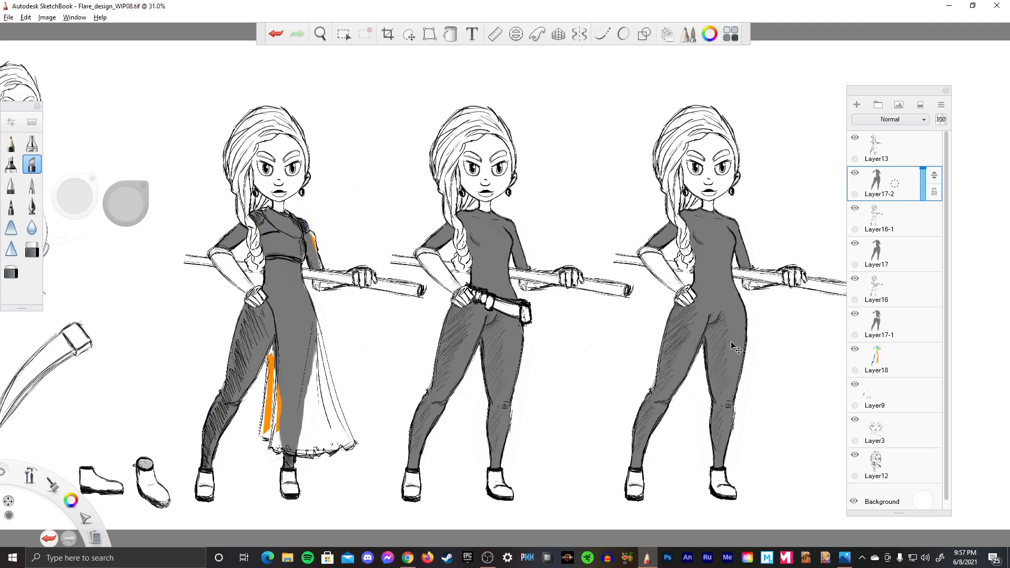
- Hide the colour layer Layer18 and erase the grey fill from both arms of the dress figure on Layer17-2
{"action": "left_click", "coordinate": [855, 348]}
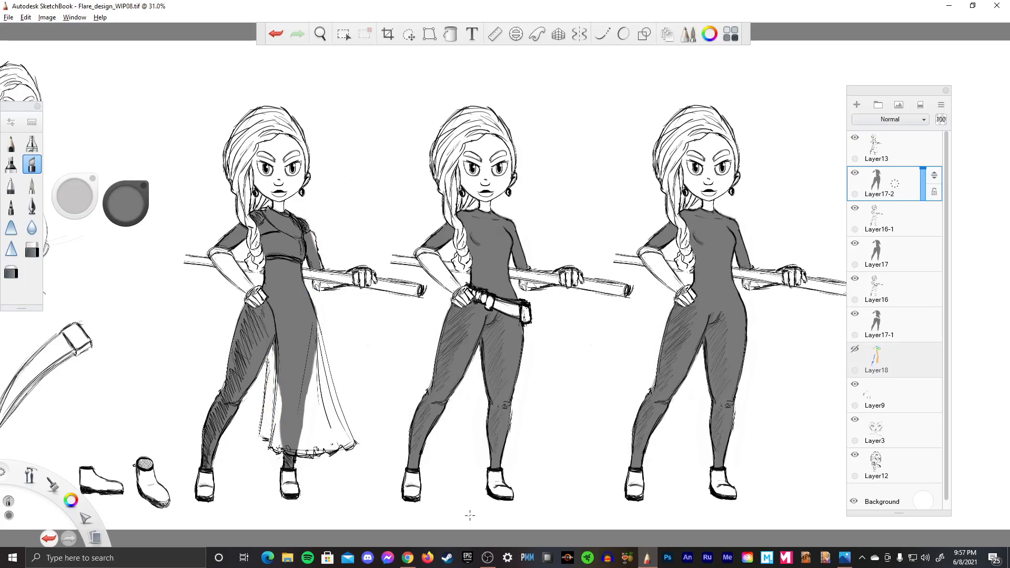
{"action": "scroll", "coordinate": [275, 253], "scroll_direction": "up", "scroll_amount": 5}
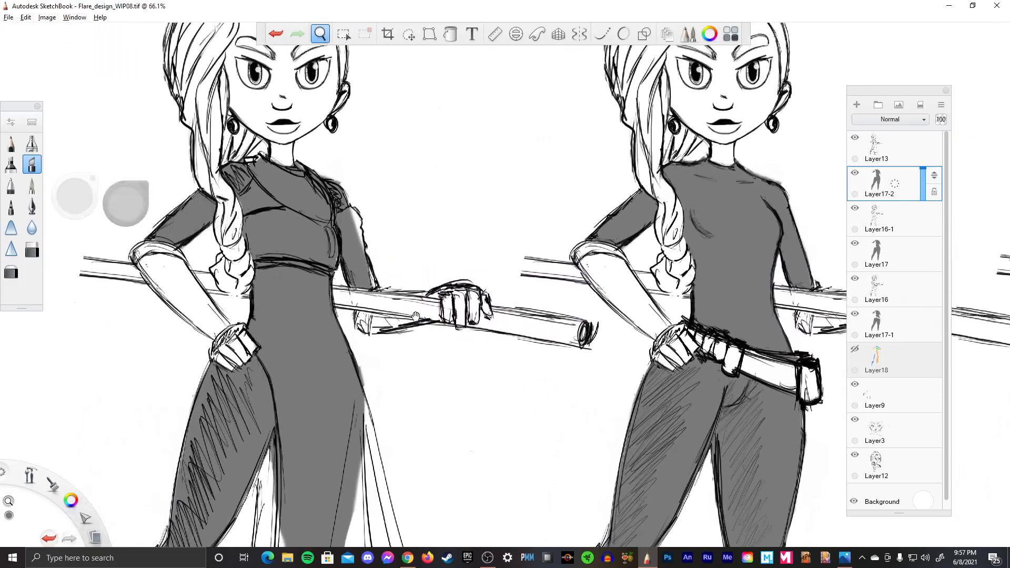
{"action": "left_click_drag", "start_coordinate": [416, 315], "coordinate": [514, 342]}
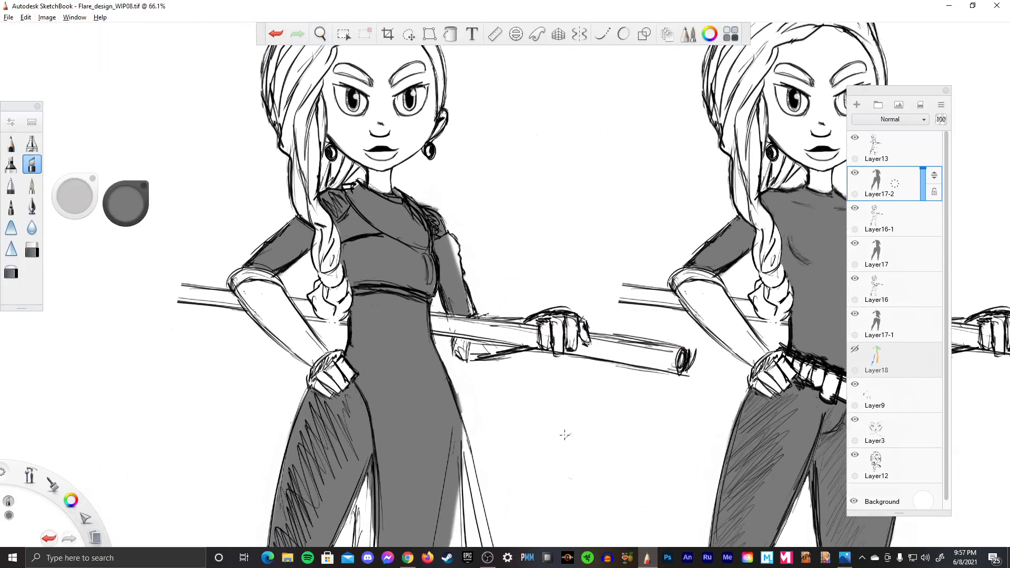
{"action": "left_click", "coordinate": [33, 249]}
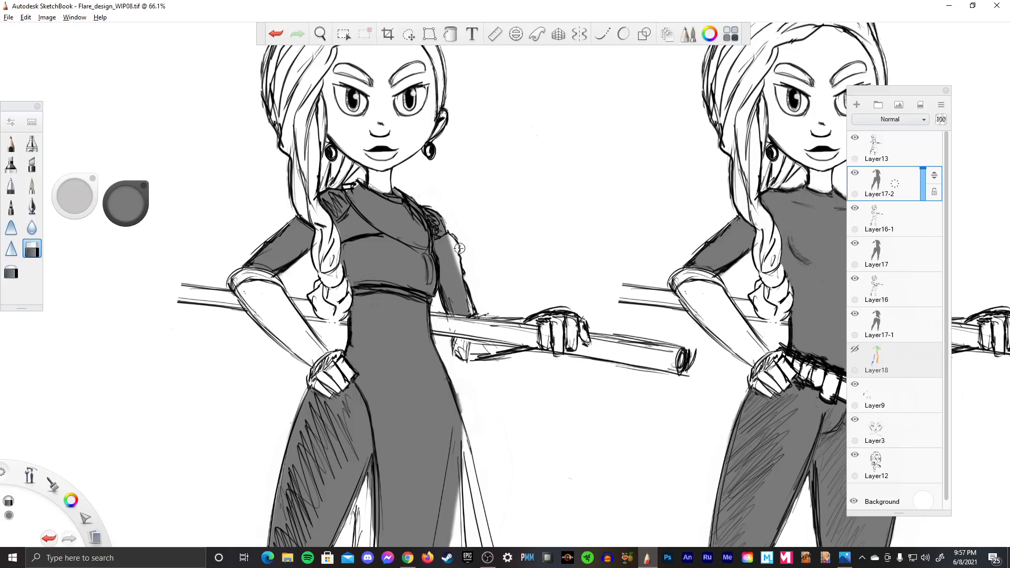
{"action": "mouse_move", "coordinate": [459, 247]}
{"action": "left_mouse_down"}
{"action": "mouse_move", "coordinate": [445, 243]}
{"action": "mouse_move", "coordinate": [444, 292]}
{"action": "mouse_move", "coordinate": [468, 310]}
{"action": "mouse_move", "coordinate": [447, 303]}
{"action": "mouse_move", "coordinate": [458, 312]}
{"action": "left_mouse_up"}
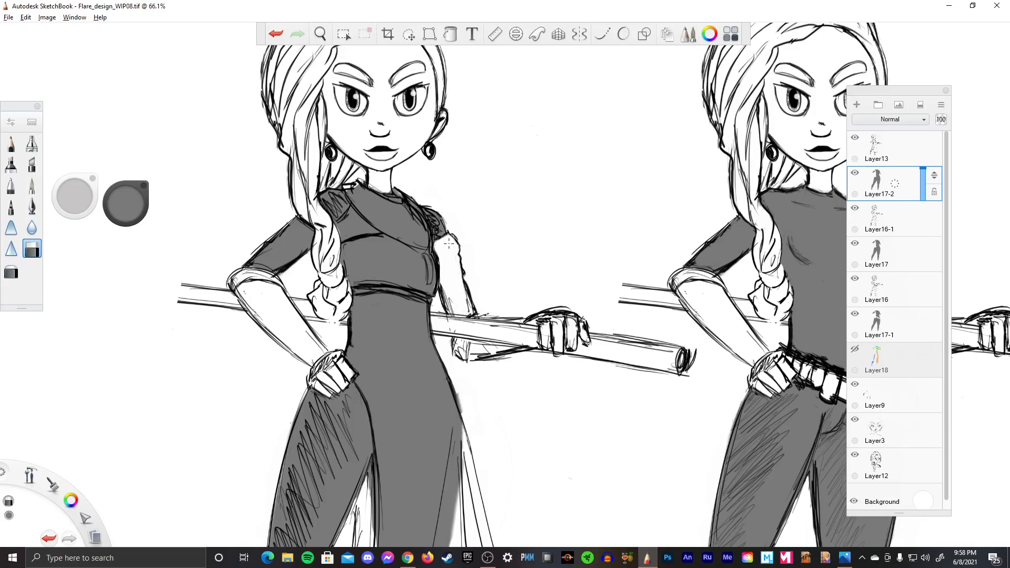
{"action": "mouse_move", "coordinate": [252, 258]}
{"action": "left_mouse_down"}
{"action": "mouse_move", "coordinate": [273, 271]}
{"action": "mouse_move", "coordinate": [279, 258]}
{"action": "mouse_move", "coordinate": [250, 256]}
{"action": "mouse_move", "coordinate": [312, 227]}
{"action": "left_mouse_up"}
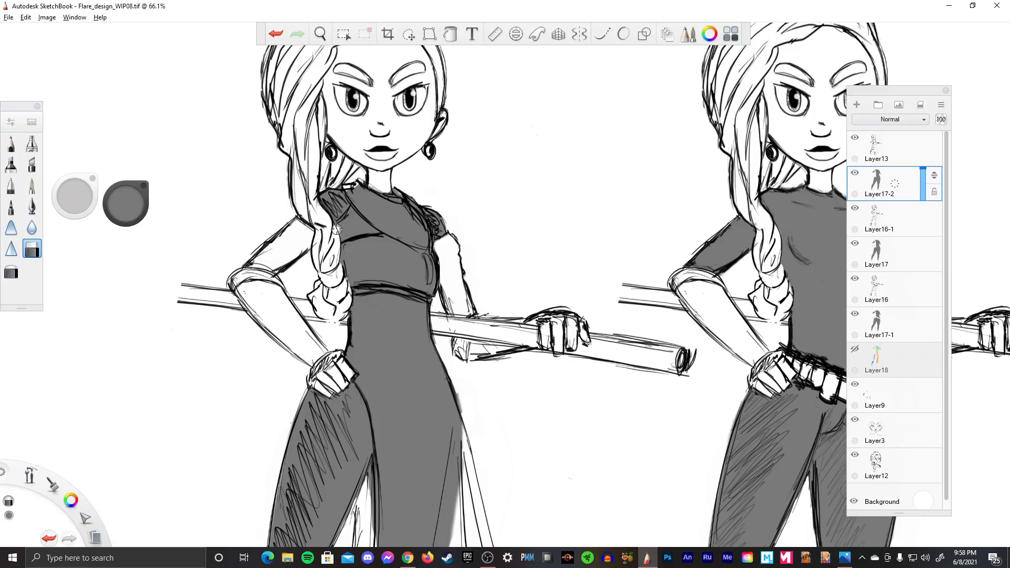
- Erase the grey fill from the dress figure's bodice and waist, leaving the shoulder patches grey
{"action": "mouse_move", "coordinate": [337, 230]}
{"action": "left_mouse_down"}
{"action": "mouse_move", "coordinate": [348, 233]}
{"action": "mouse_move", "coordinate": [363, 208]}
{"action": "mouse_move", "coordinate": [394, 222]}
{"action": "mouse_move", "coordinate": [394, 191]}
{"action": "mouse_move", "coordinate": [402, 218]}
{"action": "mouse_move", "coordinate": [423, 216]}
{"action": "mouse_move", "coordinate": [429, 245]}
{"action": "mouse_move", "coordinate": [399, 234]}
{"action": "mouse_move", "coordinate": [403, 224]}
{"action": "mouse_move", "coordinate": [352, 221]}
{"action": "mouse_move", "coordinate": [347, 268]}
{"action": "mouse_move", "coordinate": [371, 247]}
{"action": "mouse_move", "coordinate": [422, 268]}
{"action": "mouse_move", "coordinate": [432, 250]}
{"action": "mouse_move", "coordinate": [423, 290]}
{"action": "left_mouse_up"}
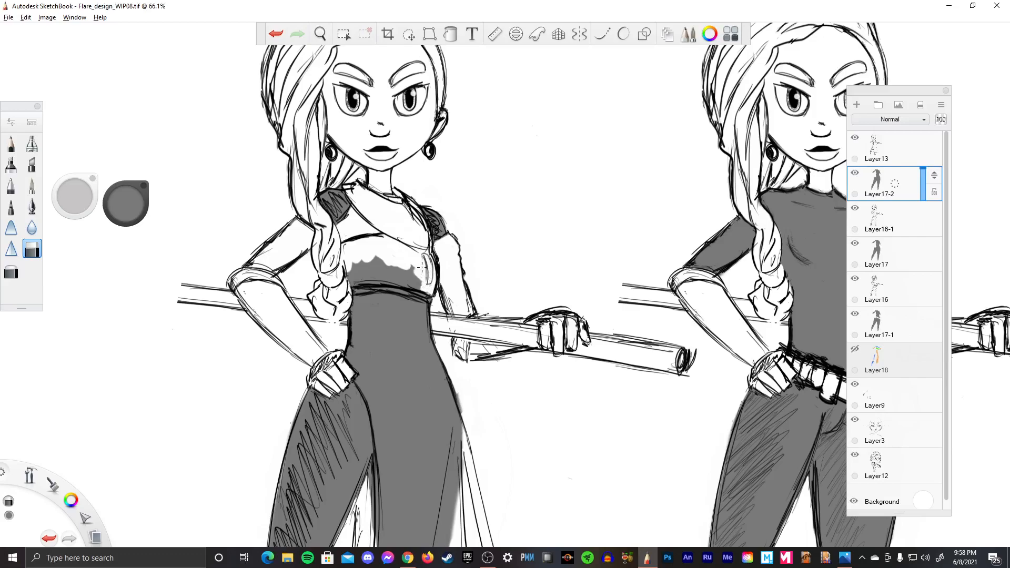
{"action": "mouse_move", "coordinate": [352, 266]}
{"action": "left_mouse_down"}
{"action": "mouse_move", "coordinate": [350, 276]}
{"action": "mouse_move", "coordinate": [352, 253]}
{"action": "left_mouse_up"}
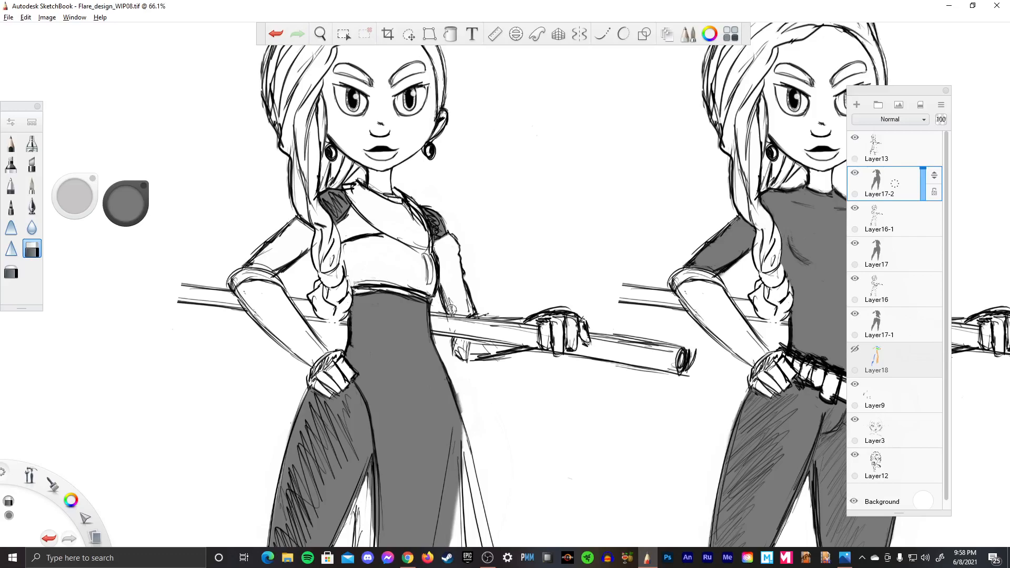
{"action": "key", "text": "space"}
{"action": "left_click_drag", "start_coordinate": [516, 442], "coordinate": [489, 318]}
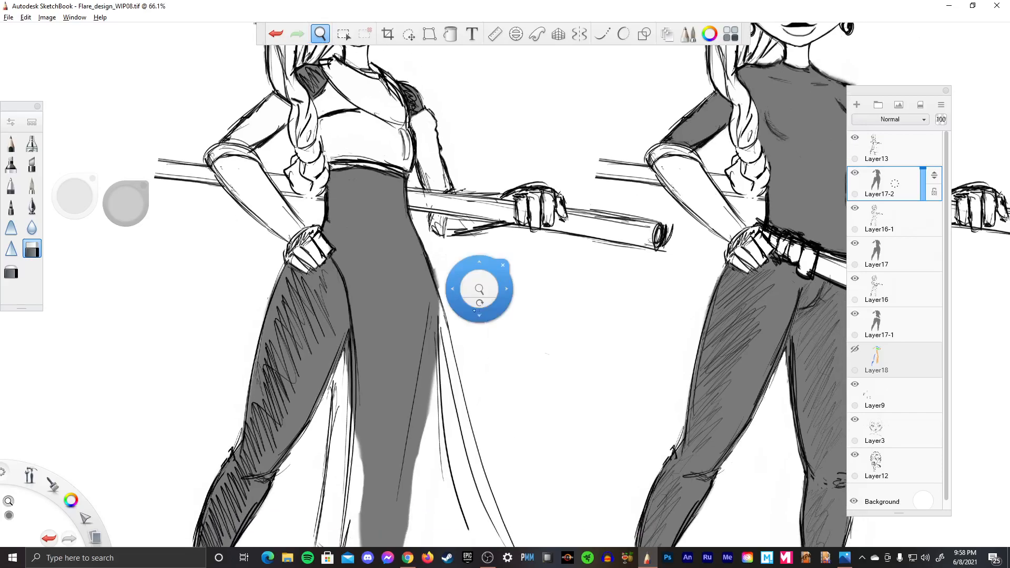
{"action": "mouse_move", "coordinate": [357, 356]}
{"action": "left_mouse_down"}
{"action": "mouse_move", "coordinate": [358, 331]}
{"action": "mouse_move", "coordinate": [351, 371]}
{"action": "mouse_move", "coordinate": [346, 360]}
{"action": "mouse_move", "coordinate": [357, 400]}
{"action": "mouse_move", "coordinate": [365, 322]}
{"action": "left_mouse_up"}
{"action": "mouse_move", "coordinate": [324, 229]}
{"action": "left_mouse_down"}
{"action": "mouse_move", "coordinate": [342, 264]}
{"action": "mouse_move", "coordinate": [332, 171]}
{"action": "mouse_move", "coordinate": [345, 224]}
{"action": "mouse_move", "coordinate": [392, 237]}
{"action": "mouse_move", "coordinate": [371, 234]}
{"action": "mouse_move", "coordinate": [392, 179]}
{"action": "mouse_move", "coordinate": [407, 239]}
{"action": "mouse_move", "coordinate": [418, 240]}
{"action": "mouse_move", "coordinate": [376, 242]}
{"action": "mouse_move", "coordinate": [424, 251]}
{"action": "left_mouse_up"}
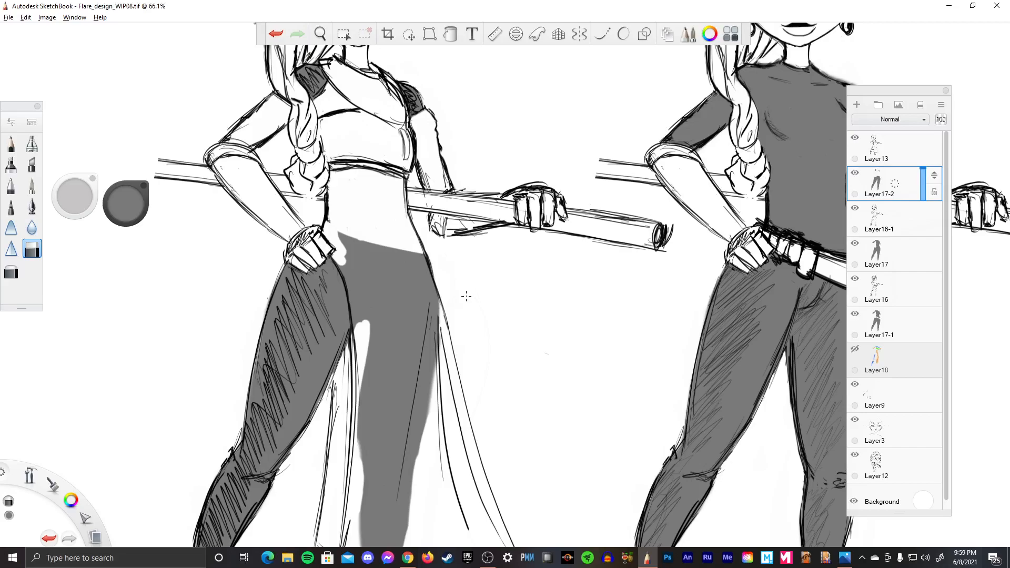
- Erase the grey fill from the upper front of the dress figure's skirt, keeping the exposed leg grey
{"action": "key", "text": "e"}
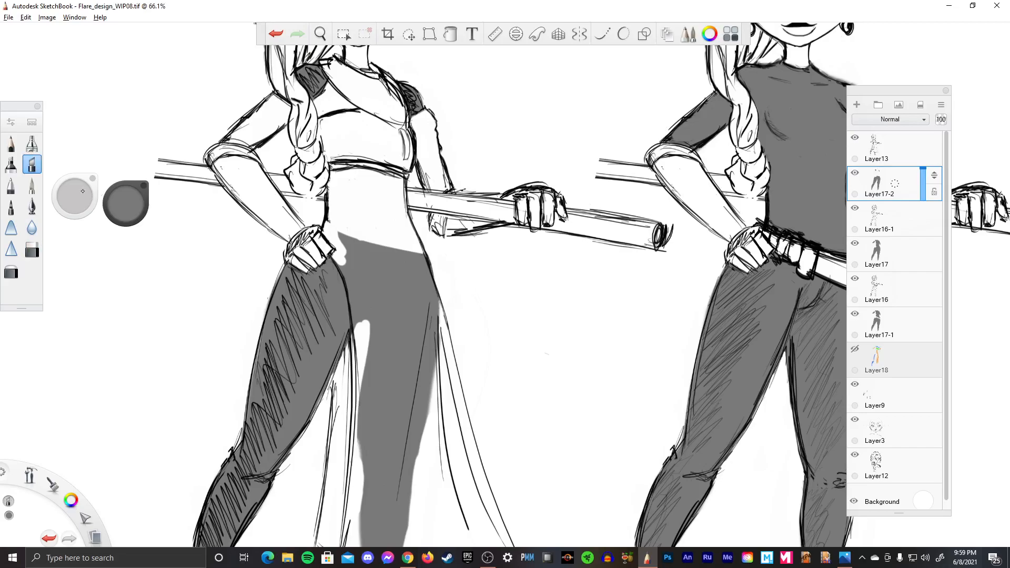
{"action": "left_click_drag", "start_coordinate": [82, 191], "coordinate": [85, 192]}
{"action": "key", "text": "e"}
{"action": "mouse_move", "coordinate": [347, 231]}
{"action": "left_mouse_down"}
{"action": "mouse_move", "coordinate": [355, 263]}
{"action": "mouse_move", "coordinate": [345, 268]}
{"action": "mouse_move", "coordinate": [373, 327]}
{"action": "mouse_move", "coordinate": [369, 375]}
{"action": "mouse_move", "coordinate": [387, 255]}
{"action": "mouse_move", "coordinate": [389, 328]}
{"action": "mouse_move", "coordinate": [411, 253]}
{"action": "mouse_move", "coordinate": [421, 369]}
{"action": "mouse_move", "coordinate": [433, 315]}
{"action": "mouse_move", "coordinate": [429, 262]}
{"action": "mouse_move", "coordinate": [399, 369]}
{"action": "mouse_move", "coordinate": [383, 379]}
{"action": "mouse_move", "coordinate": [363, 431]}
{"action": "mouse_move", "coordinate": [421, 452]}
{"action": "left_mouse_up"}
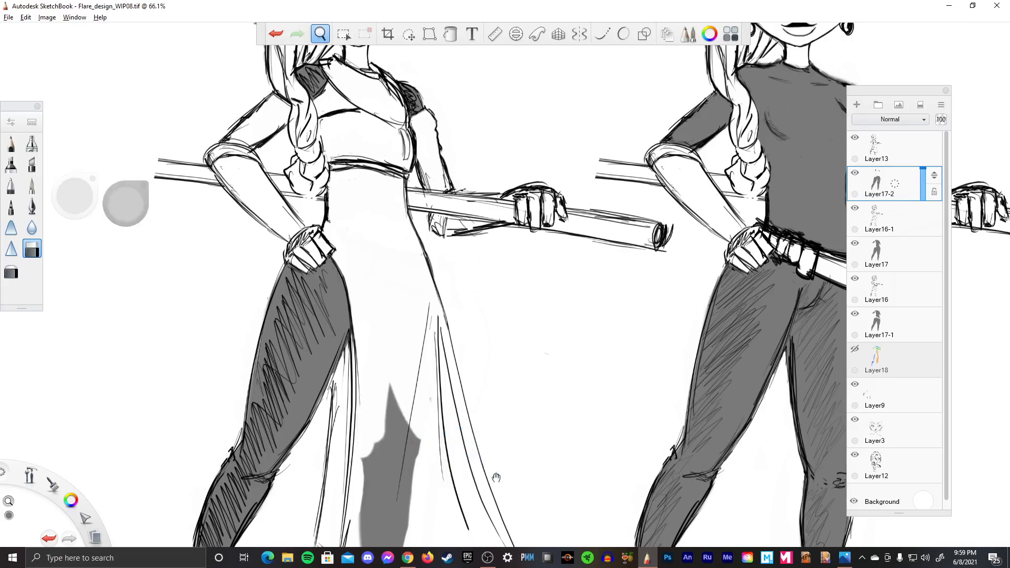
- Undo a stray eraser stroke and erase the grey fill from the lower skirt down toward the ruffled hem
{"action": "left_click_drag", "start_coordinate": [496, 478], "coordinate": [510, 273]}
{"action": "left_click", "coordinate": [372, 314]}
{"action": "mouse_move", "coordinate": [371, 316]}
{"action": "left_mouse_down"}
{"action": "mouse_move", "coordinate": [386, 372]}
{"action": "mouse_move", "coordinate": [402, 347]}
{"action": "mouse_move", "coordinate": [402, 310]}
{"action": "mouse_move", "coordinate": [381, 262]}
{"action": "mouse_move", "coordinate": [383, 226]}
{"action": "left_mouse_up"}
{"action": "mouse_move", "coordinate": [399, 176]}
{"action": "left_mouse_down"}
{"action": "mouse_move", "coordinate": [407, 295]}
{"action": "mouse_move", "coordinate": [427, 226]}
{"action": "left_mouse_up"}
{"action": "key", "text": "ctrl+z"}
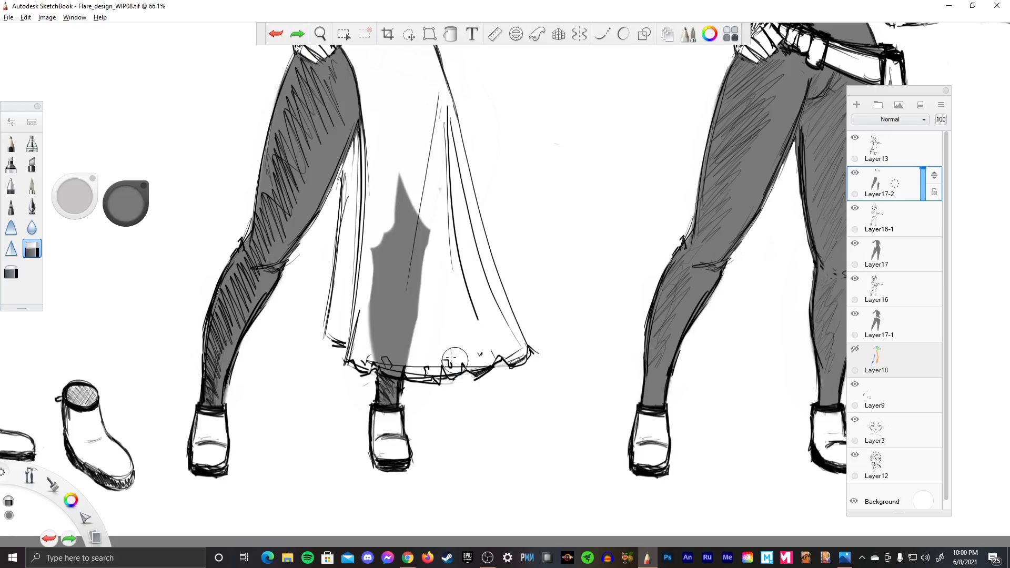
{"action": "mouse_move", "coordinate": [376, 366]}
{"action": "left_mouse_down"}
{"action": "mouse_move", "coordinate": [384, 334]}
{"action": "mouse_move", "coordinate": [410, 347]}
{"action": "mouse_move", "coordinate": [397, 368]}
{"action": "mouse_move", "coordinate": [384, 302]}
{"action": "mouse_move", "coordinate": [400, 202]}
{"action": "mouse_move", "coordinate": [413, 326]}
{"action": "mouse_move", "coordinate": [421, 295]}
{"action": "mouse_move", "coordinate": [405, 358]}
{"action": "left_mouse_up"}
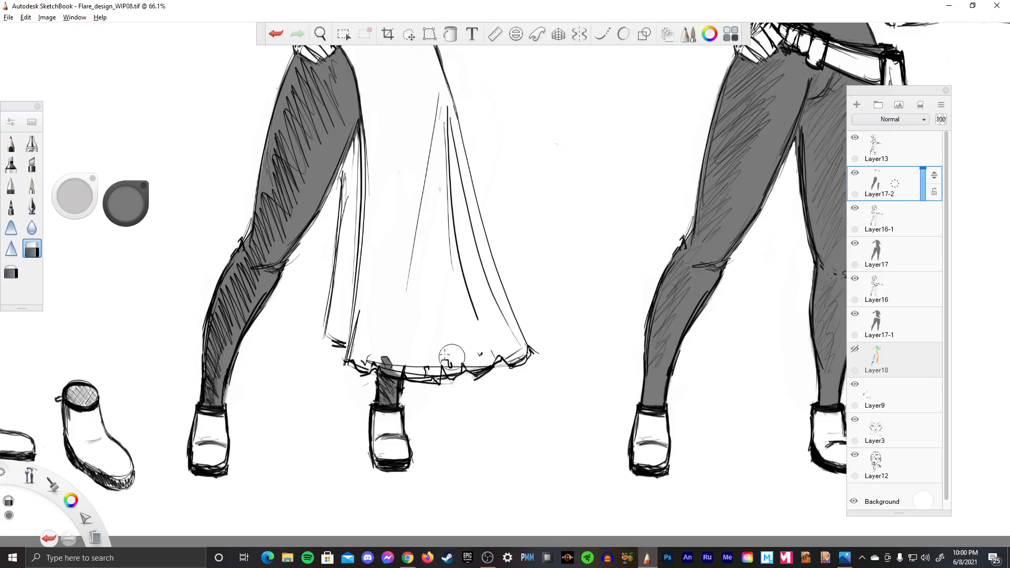
- Adjust the Eraser and clean up the leftover grey patch just above the skirt's hem
{"action": "left_click", "coordinate": [82, 198]}
{"action": "left_click_drag", "start_coordinate": [82, 198], "coordinate": [86, 194]}
{"action": "left_click_drag", "start_coordinate": [382, 365], "coordinate": [380, 362]}
{"action": "key", "text": "space"}
{"action": "key", "text": "space"}
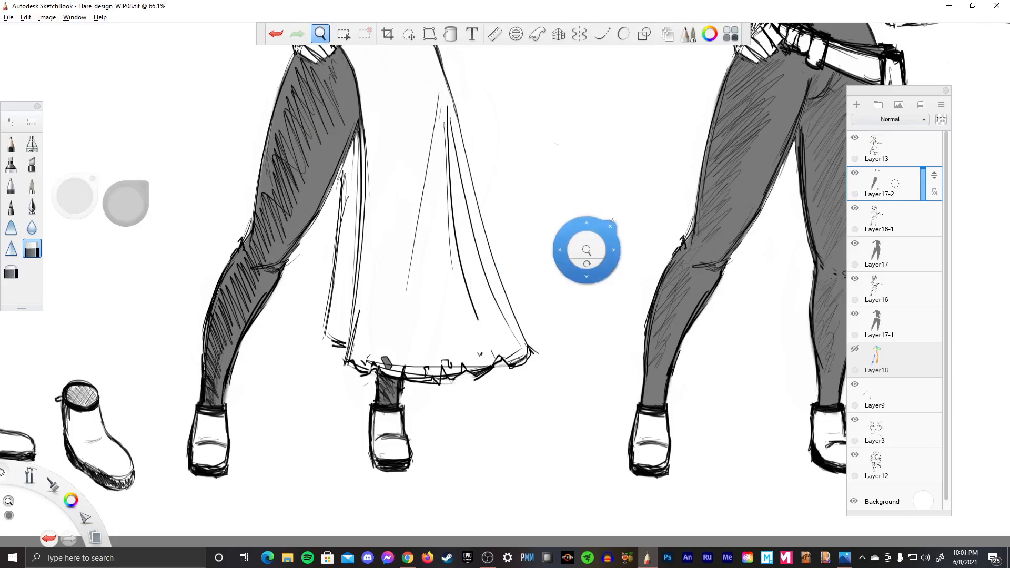
{"action": "left_click_drag", "start_coordinate": [600, 231], "coordinate": [596, 244]}
{"action": "key", "text": "space"}
{"action": "mouse_move", "coordinate": [484, 270]}
{"action": "left_mouse_down"}
{"action": "mouse_move", "coordinate": [529, 289]}
{"action": "mouse_move", "coordinate": [522, 302]}
{"action": "left_mouse_up"}
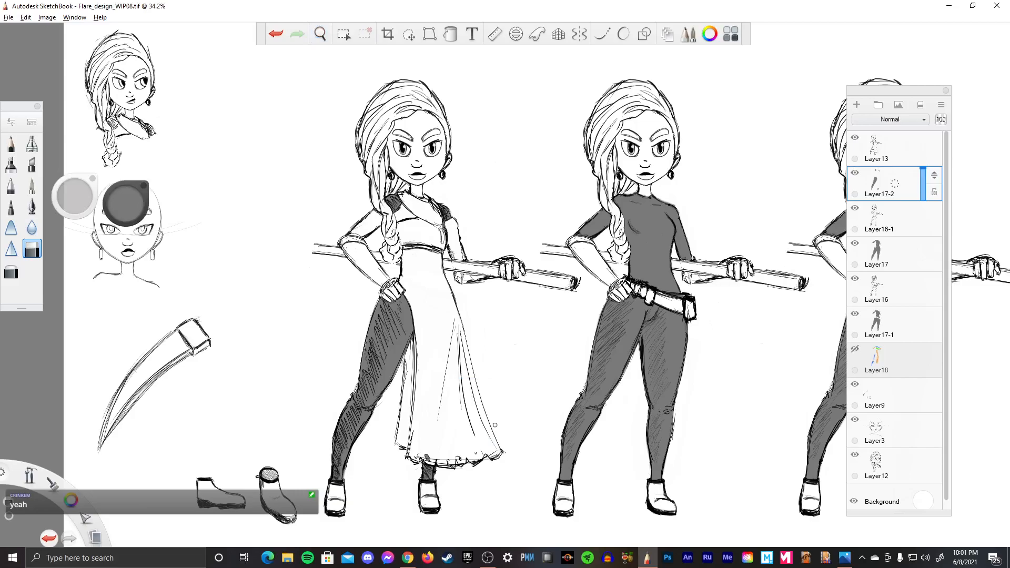
- Turn down the system volume of the background music
{"action": "key", "text": "XF86AudioLowerVolume"}
{"action": "key", "text": "XF86AudioLowerVolume"}
{"action": "key", "text": "XF86AudioLowerVolume"}
{"action": "key", "text": "XF86AudioLowerVolume"}
{"action": "key", "text": "XF86AudioLowerVolume"}
{"action": "key", "text": "XF86AudioLowerVolume"}
{"action": "key", "text": "XF86AudioLowerVolume"}
{"action": "key", "text": "XF86AudioLowerVolume"}
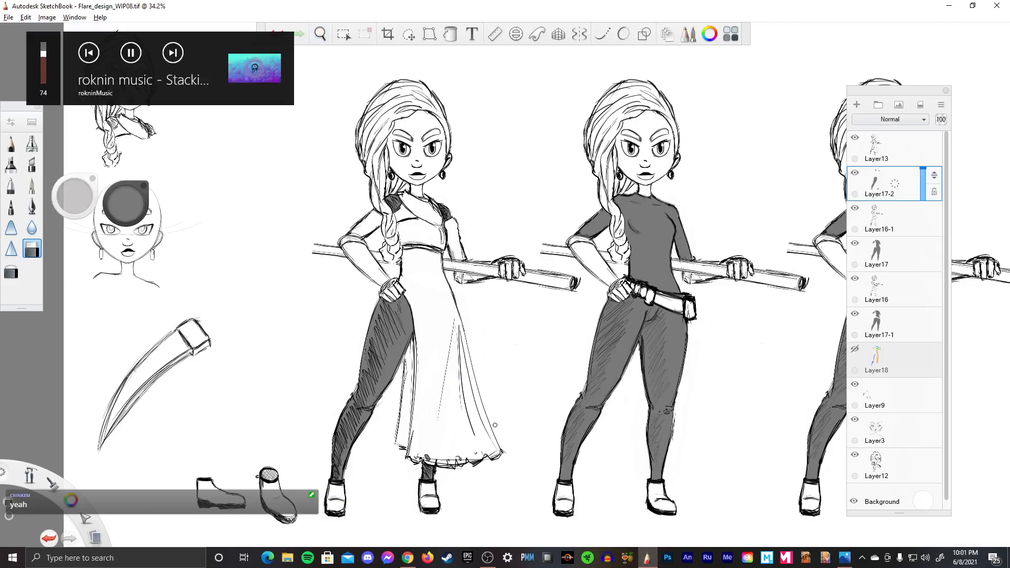
{"action": "key", "text": "XF86AudioLowerVolume"}
{"action": "key", "text": "XF86AudioLowerVolume"}
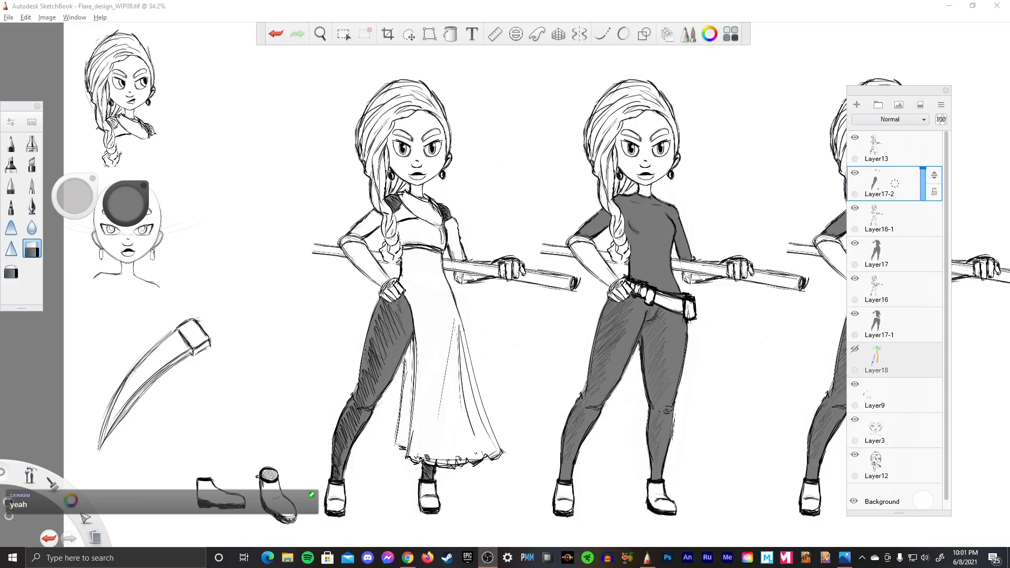
- Lower the system volume a few more levels
{"action": "key", "text": "XF86AudioLowerVolume"}
{"action": "key", "text": "XF86AudioLowerVolume"}
{"action": "key", "text": "XF86AudioLowerVolume"}
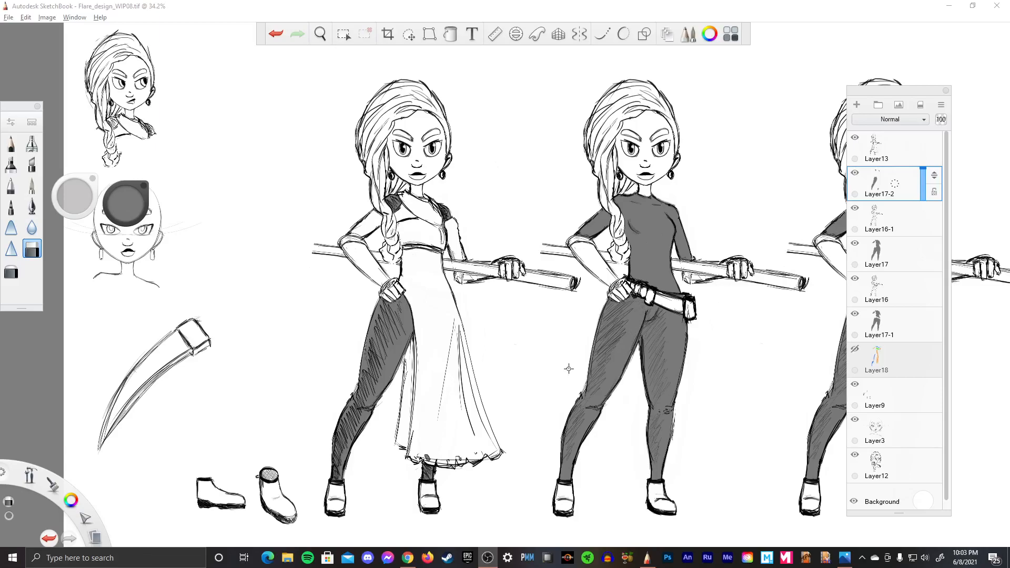
- Make a rectangular selection around the head studies, props and all three figures, leaving out the empty canvas beyond the third figure
{"action": "key", "text": "space"}
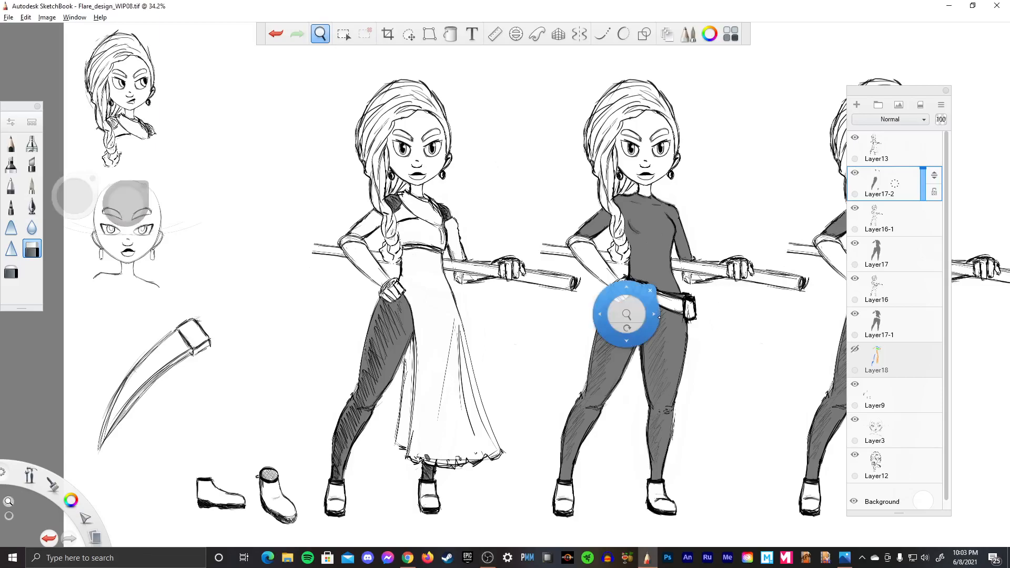
{"action": "left_click_drag", "start_coordinate": [659, 316], "coordinate": [641, 347]}
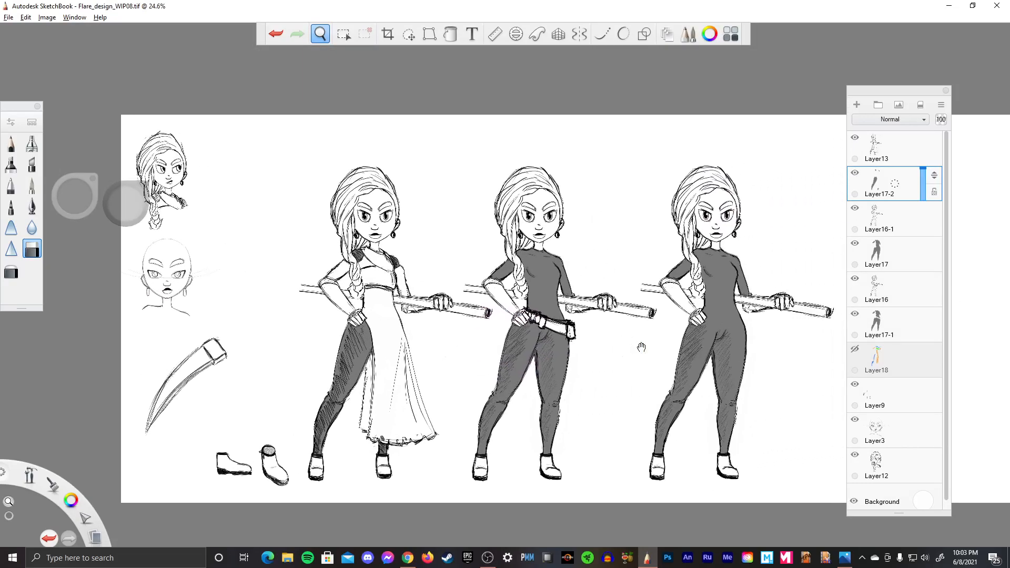
{"action": "key", "text": "space"}
{"action": "left_click_drag", "start_coordinate": [514, 349], "coordinate": [564, 386]}
{"action": "left_click", "coordinate": [343, 34]}
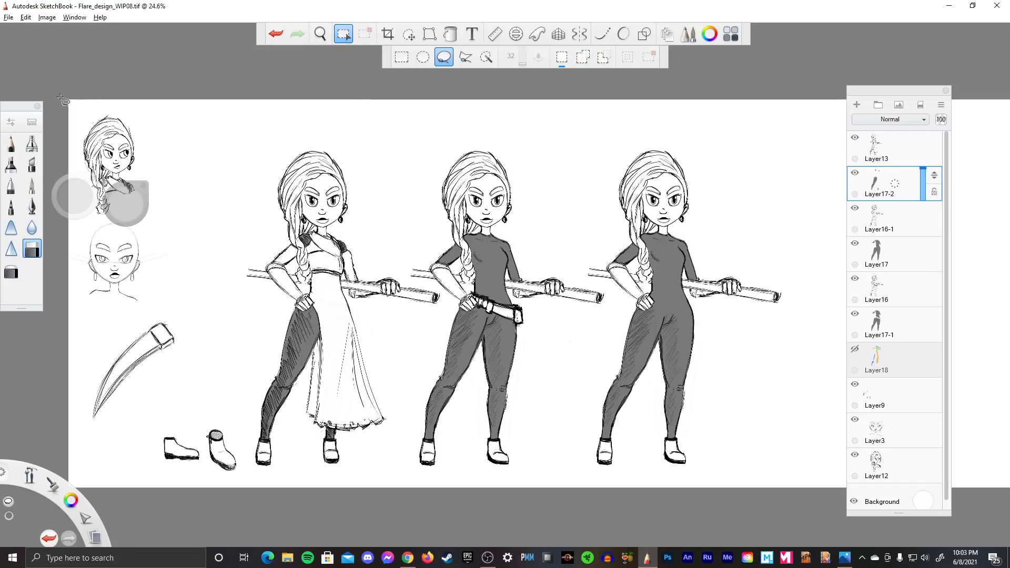
{"action": "mouse_move", "coordinate": [61, 99]}
{"action": "left_mouse_down"}
{"action": "mouse_move", "coordinate": [223, 187]}
{"action": "mouse_move", "coordinate": [379, 248]}
{"action": "mouse_move", "coordinate": [434, 189]}
{"action": "left_mouse_up"}
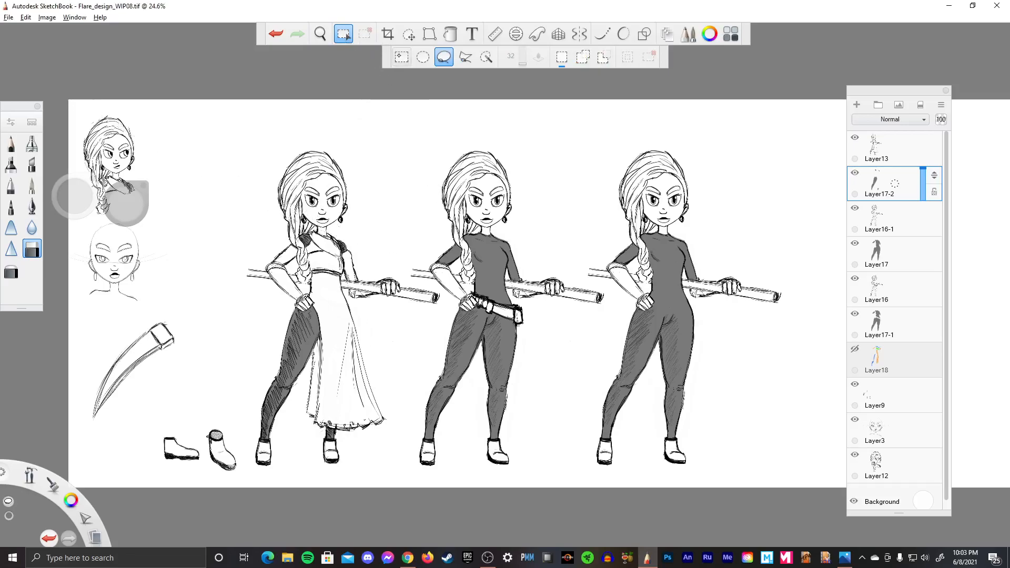
{"action": "left_click", "coordinate": [401, 57]}
{"action": "left_click_drag", "start_coordinate": [54, 88], "coordinate": [799, 487]}
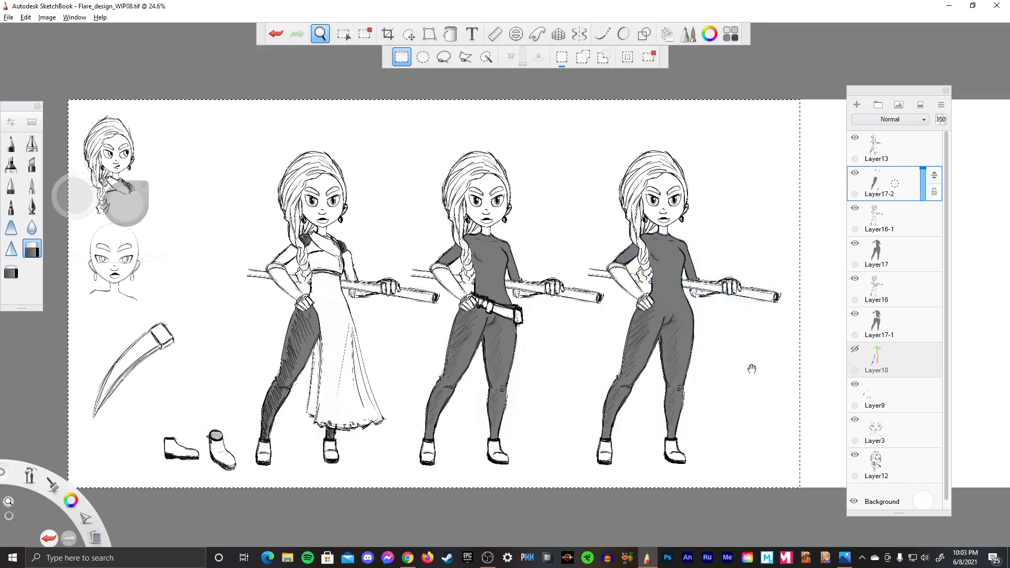
- Crop the canvas to the selected area at 5657 x 3000 px and save a new version as Flare_design_WIP10.tif
{"action": "scroll", "coordinate": [752, 368], "scroll_direction": "right", "scroll_amount": 10}
{"action": "scroll", "coordinate": [751, 368], "scroll_direction": "left", "scroll_amount": 10}
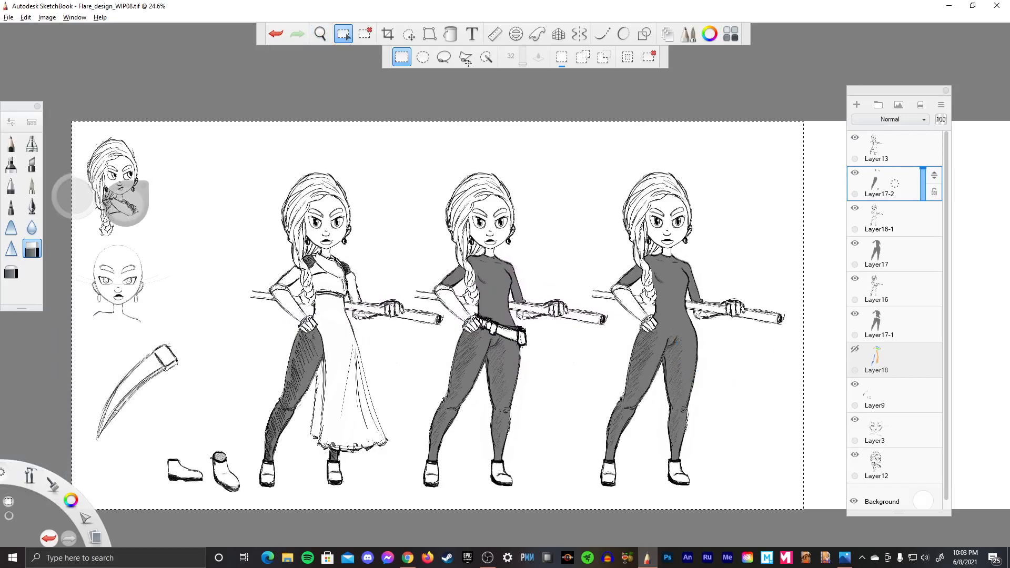
{"action": "left_click", "coordinate": [343, 35]}
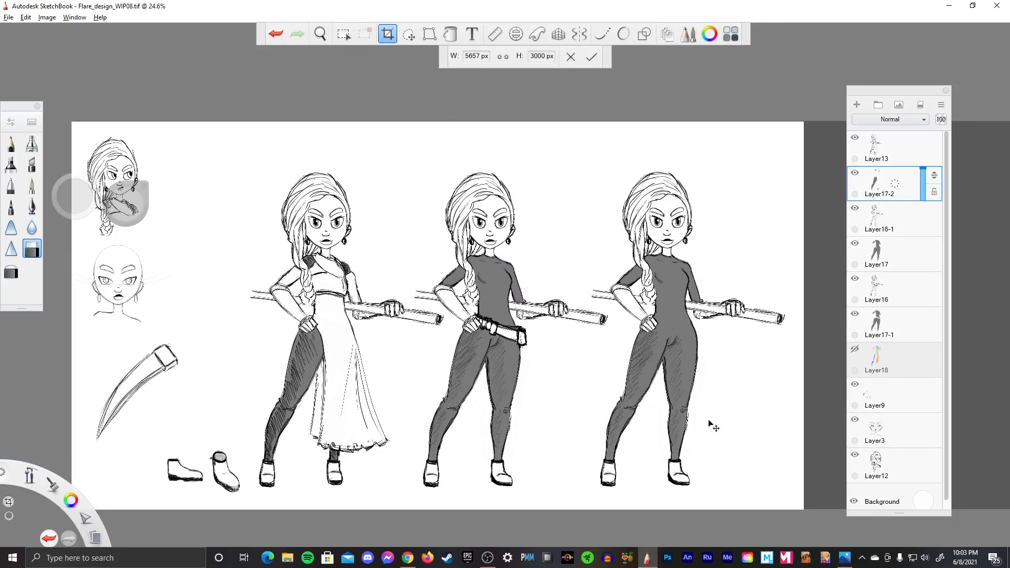
{"action": "key", "text": "space"}
{"action": "key", "text": "space"}
{"action": "left_click_drag", "start_coordinate": [622, 389], "coordinate": [649, 354]}
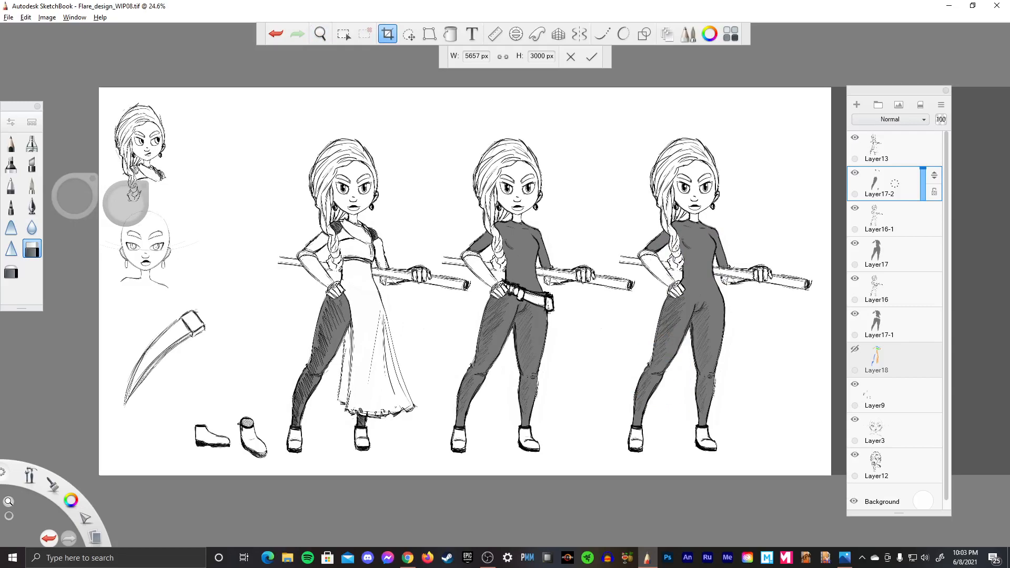
{"action": "key", "text": "ctrl+shift+s"}
{"action": "left_click", "coordinate": [416, 287]}
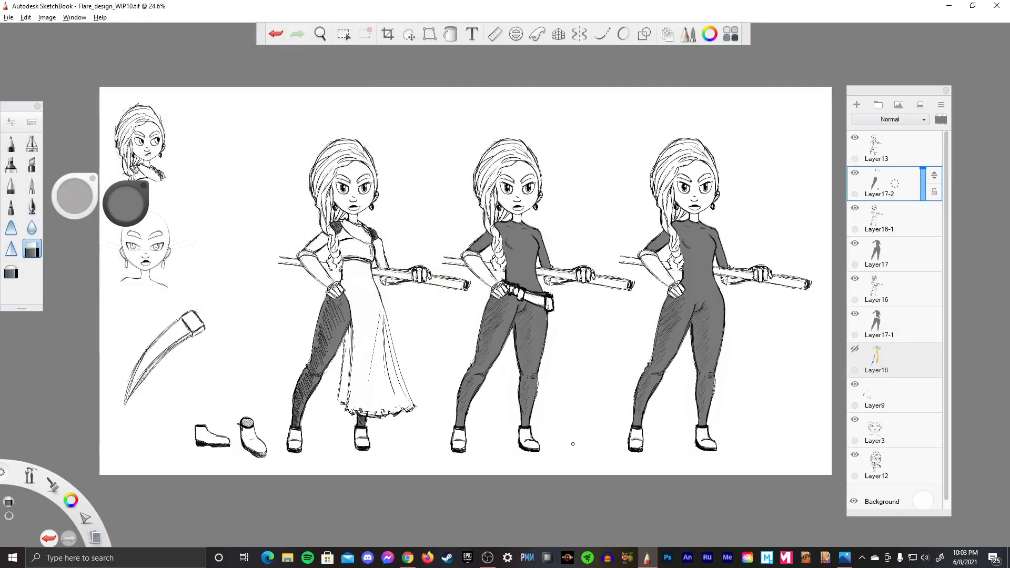
- Hide the interface panels, enlarge the whole design sheet to fill the window, and undo the stray stroke on the dress figure's leg
{"action": "key", "text": "Tab"}
{"action": "key", "text": "space"}
{"action": "mouse_move", "coordinate": [581, 331]}
{"action": "left_mouse_down"}
{"action": "mouse_move", "coordinate": [600, 357]}
{"action": "mouse_move", "coordinate": [572, 376]}
{"action": "left_mouse_up"}
{"action": "key", "text": "space"}
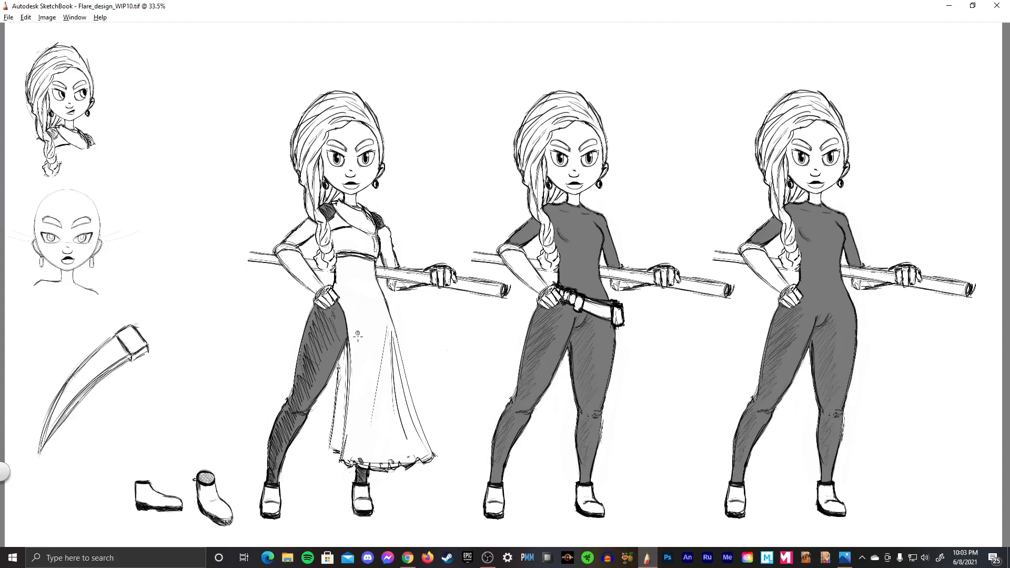
{"action": "left_click_drag", "start_coordinate": [284, 447], "coordinate": [271, 459]}
{"action": "key", "text": "ctrl"}
{"action": "key", "text": "ctrl+z"}
- Switch to Photos, close the drawing tools, and look through the earlier DragonHuntress images for the character's scythe designs
{"action": "key", "text": "alt+Tab"}
{"action": "key", "text": "alt+Tab"}
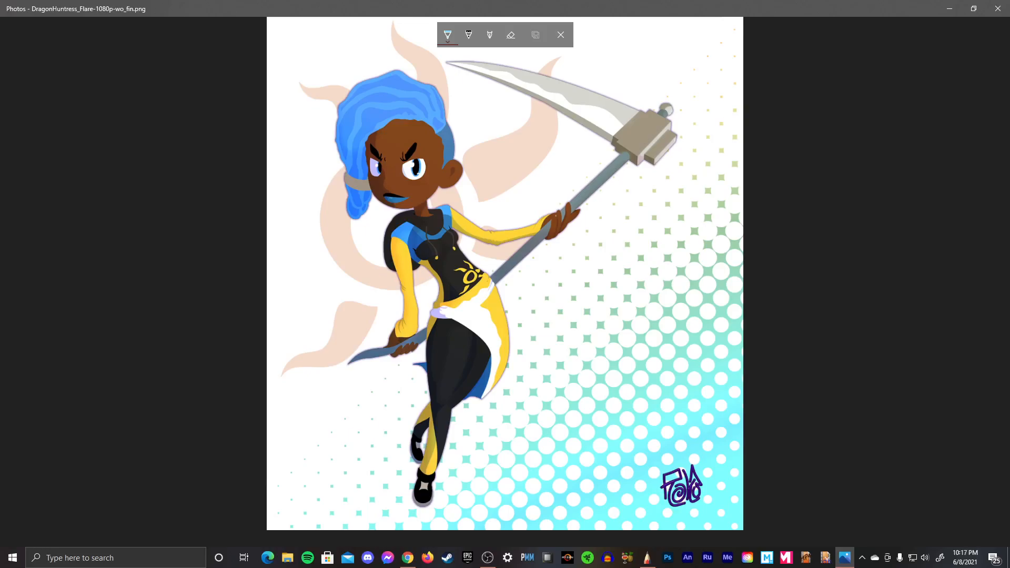
{"action": "key", "text": "Escape"}
{"action": "key", "text": "Right"}
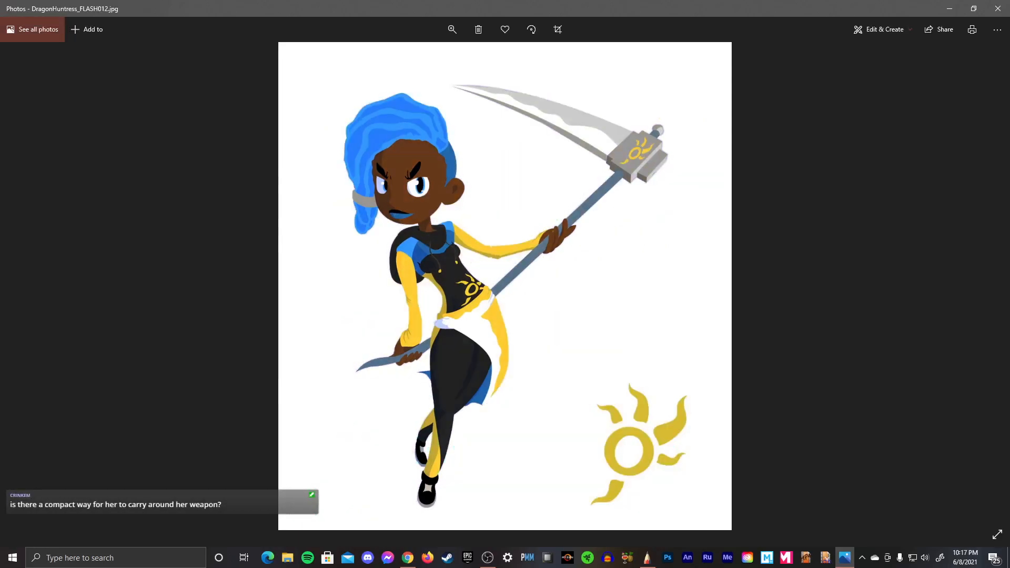
{"action": "key", "text": "Right"}
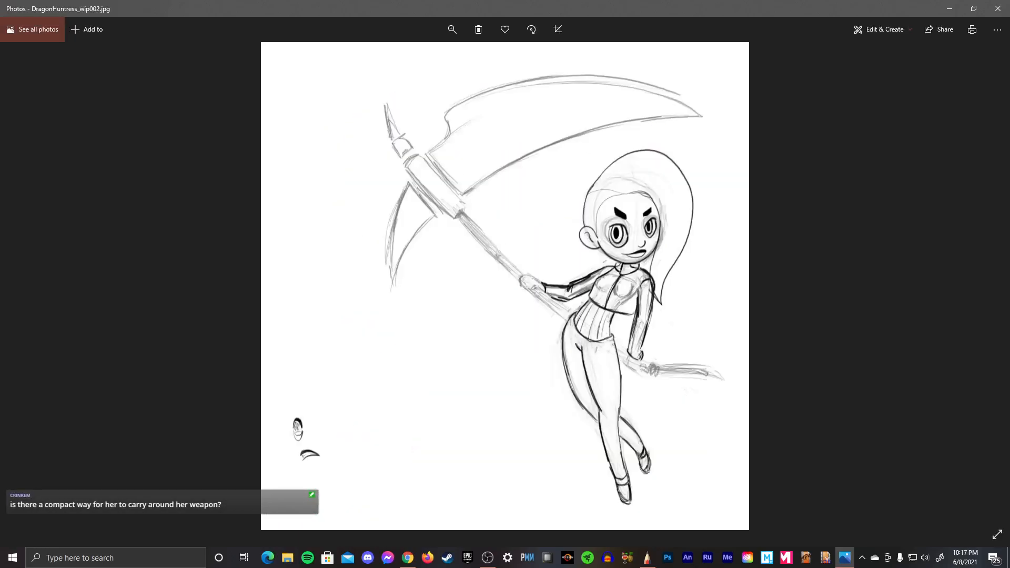
{"action": "key", "text": "Right"}
{"action": "key", "text": "Right"}
{"action": "key", "text": "Right"}
{"action": "key", "text": "Right"}
{"action": "key", "text": "Right"}
{"action": "key", "text": "Right"}
{"action": "key", "text": "Right"}
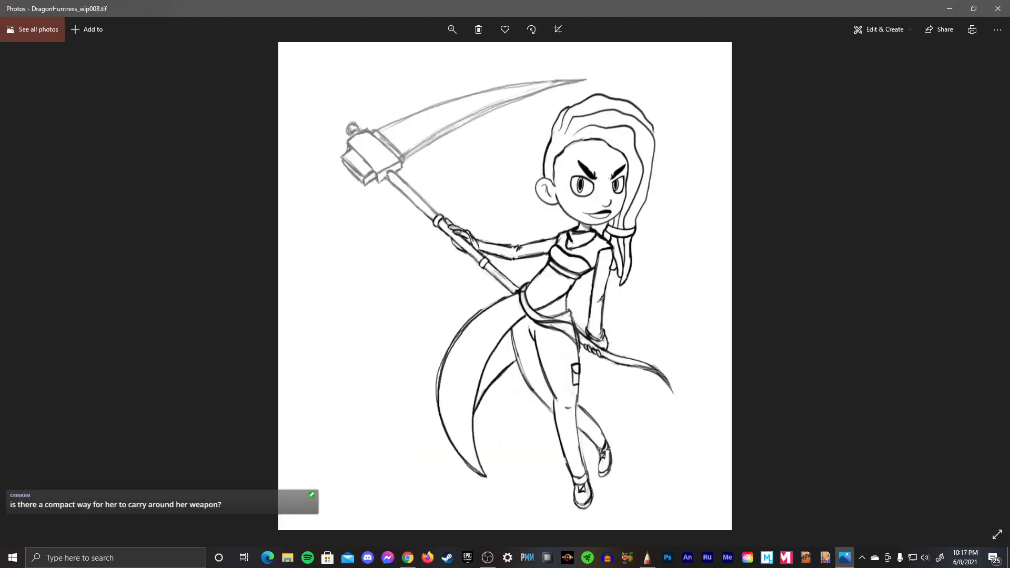
{"action": "key", "text": "Right"}
{"action": "key", "text": "Right"}
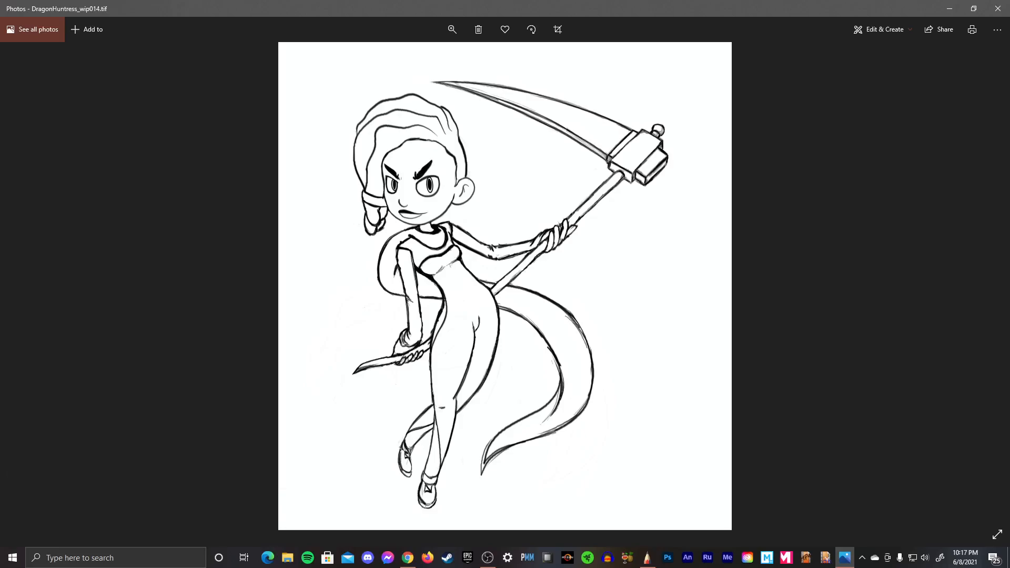
- Switch to Firefox, decline making it the default browser, and save the Dark theme
{"action": "key", "text": "alt+Tab"}
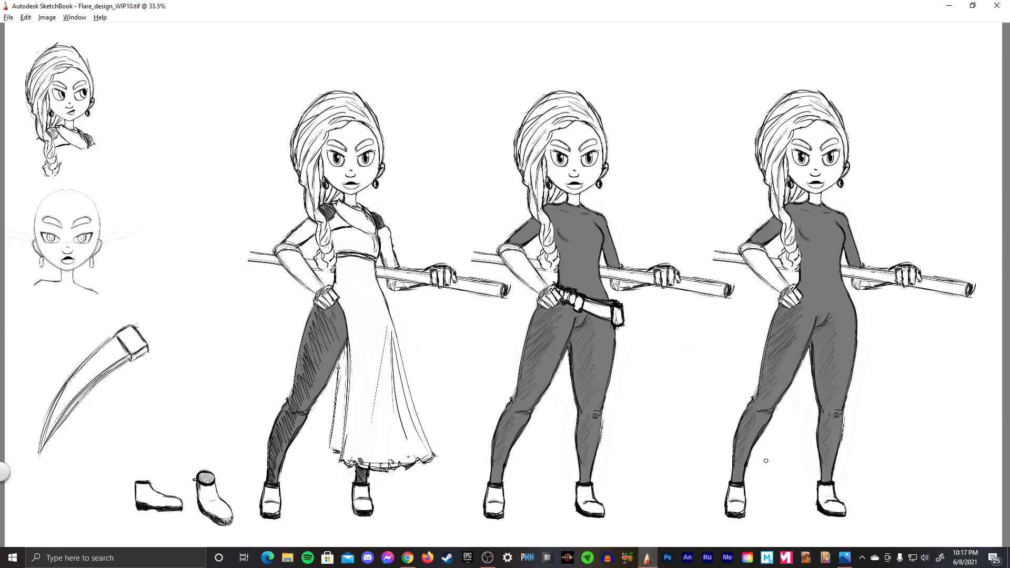
{"action": "key", "text": "super+9"}
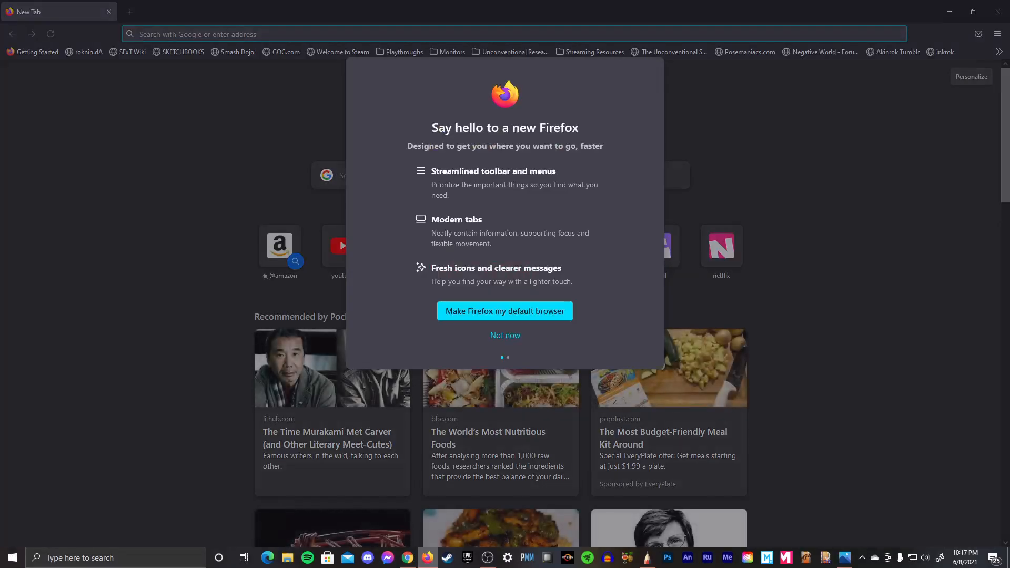
{"action": "left_click", "coordinate": [502, 337]}
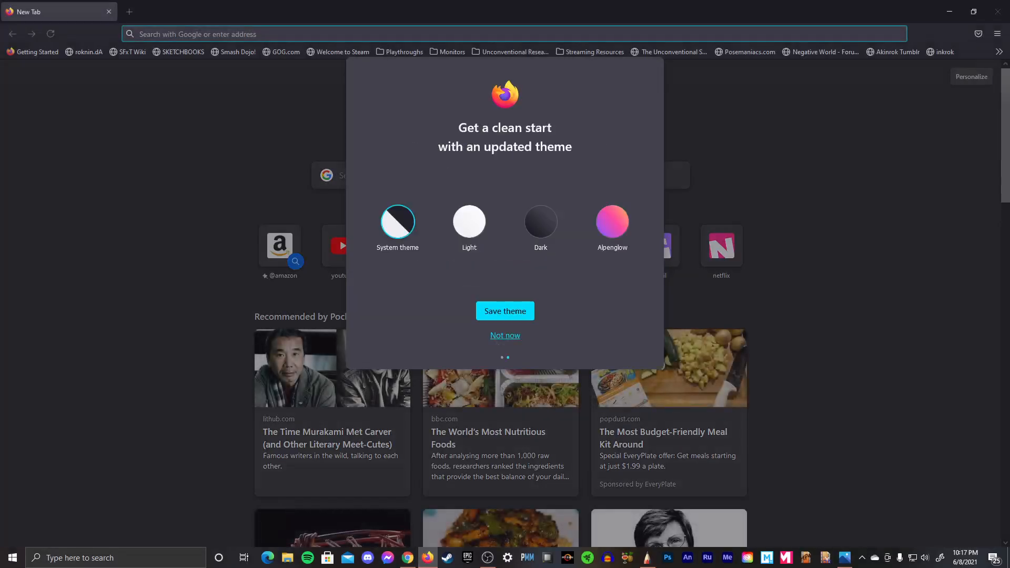
{"action": "left_click", "coordinate": [541, 231]}
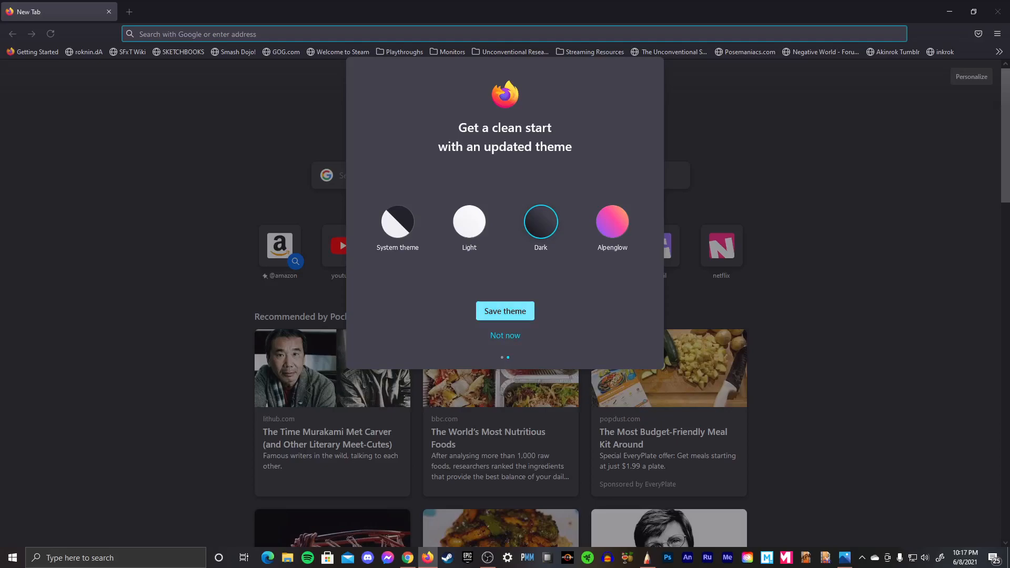
{"action": "left_click", "coordinate": [504, 310]}
- Search Google Images for "SCYTHE"
{"action": "left_click", "coordinate": [311, 33]}
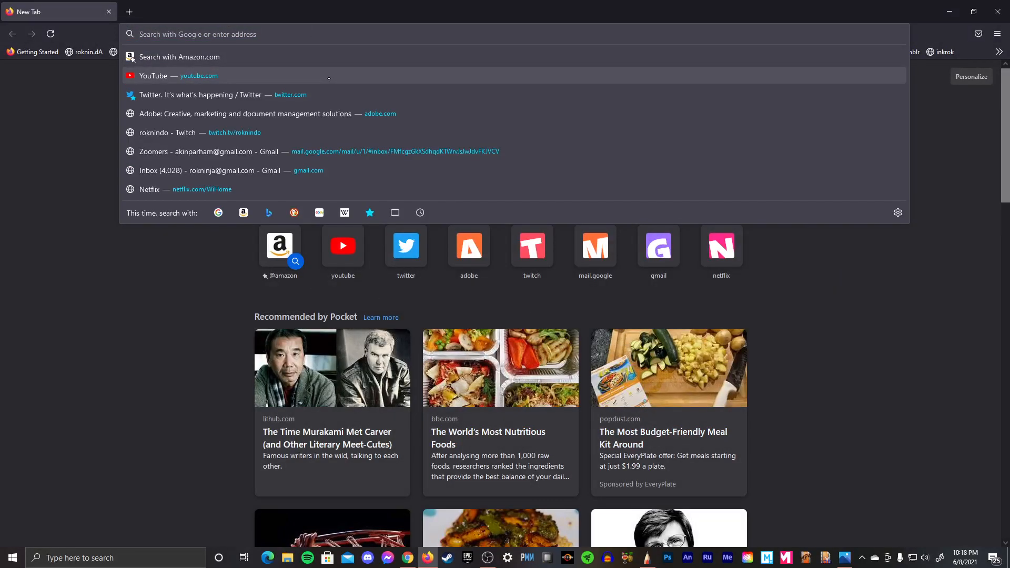
{"action": "type", "text": "SCYTHE"}
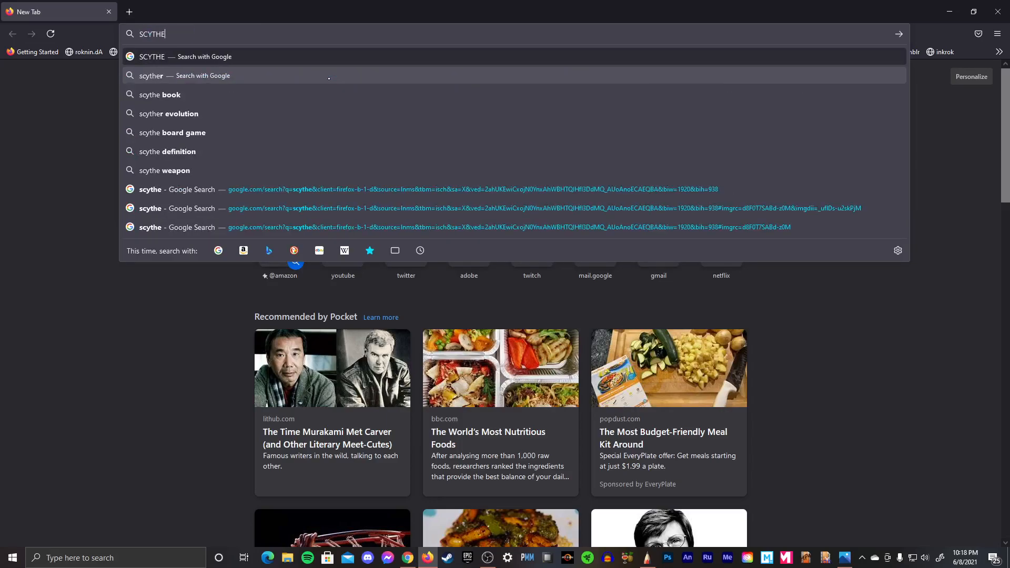
{"action": "key", "text": "Return"}
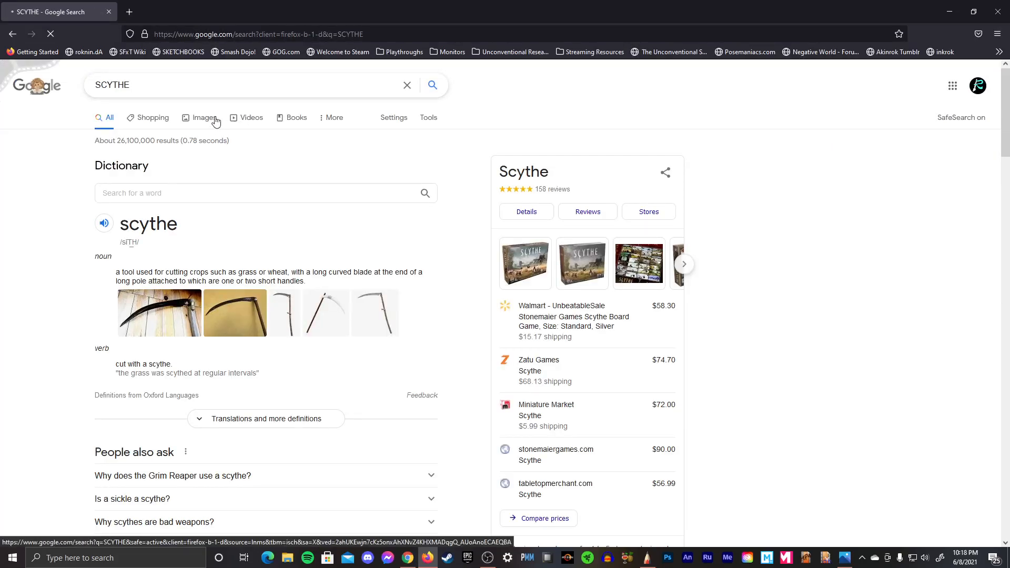
{"action": "left_click", "coordinate": [214, 119]}
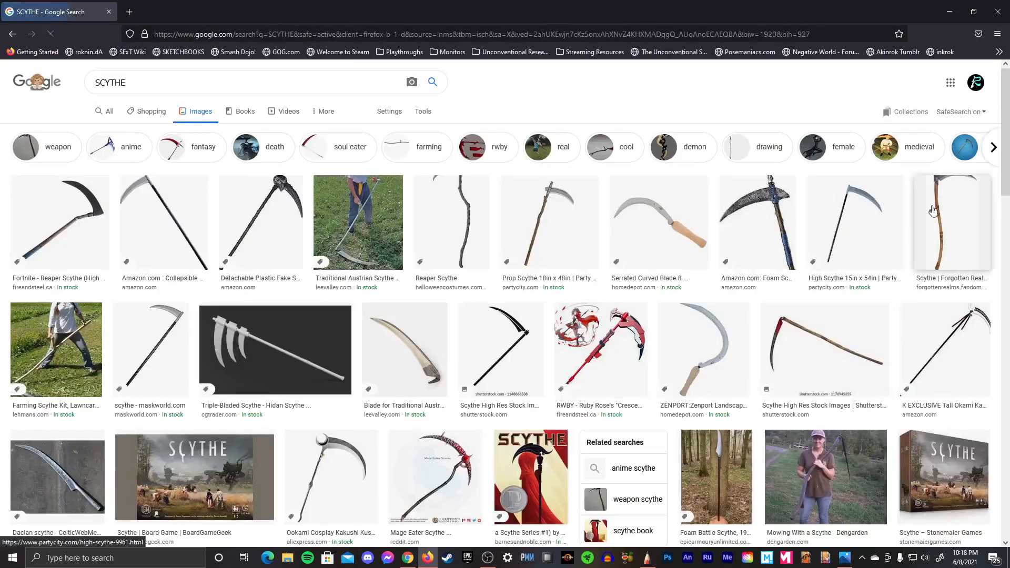
- Browse the scythe image results, preview RWBY's Crescent Rose scythe, and close the preview
{"action": "scroll", "coordinate": [1007, 183], "scroll_direction": "down", "scroll_amount": 2}
{"action": "left_click_drag", "start_coordinate": [1007, 183], "coordinate": [1004, 205]}
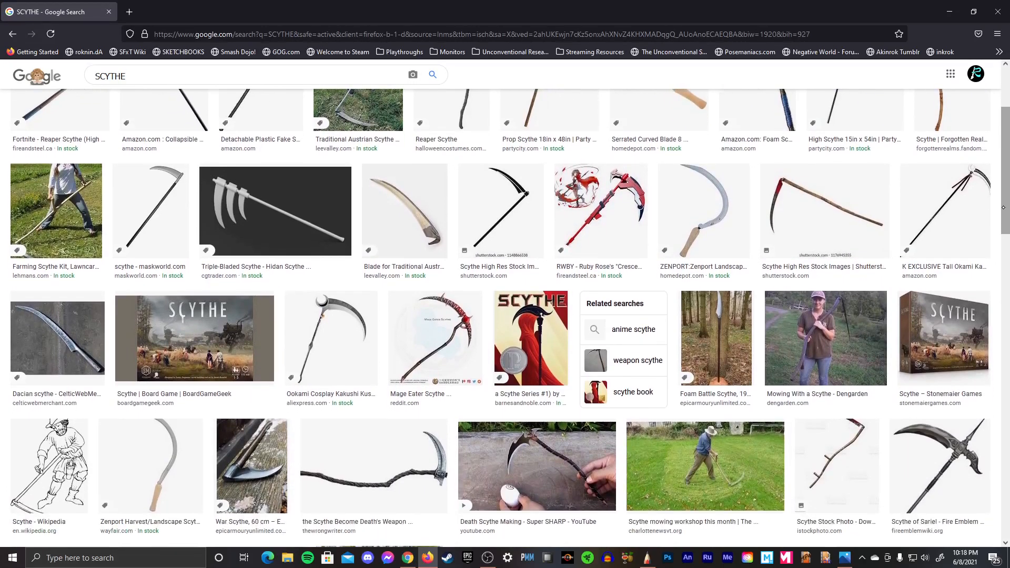
{"action": "left_click", "coordinate": [643, 207]}
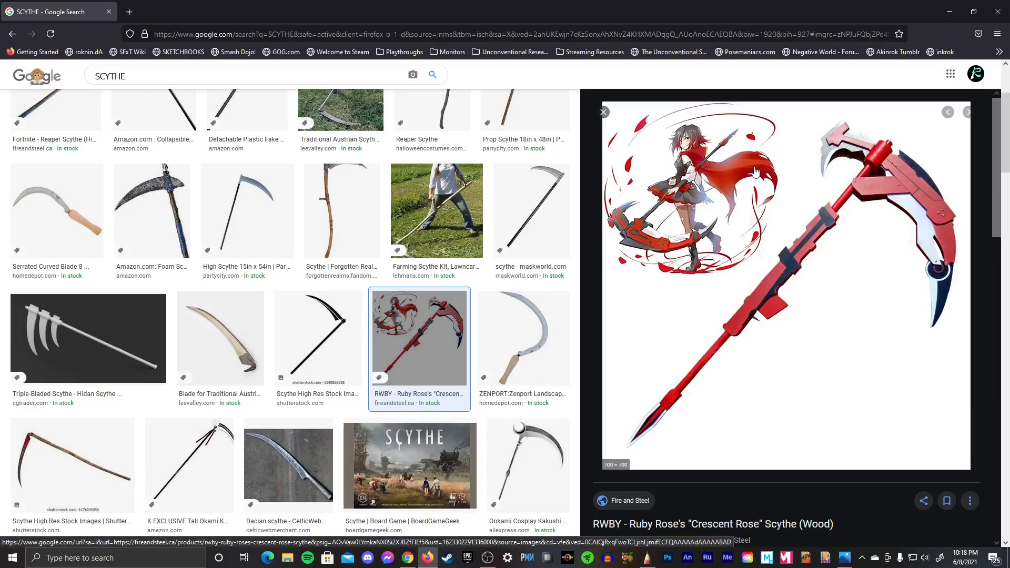
{"action": "left_click", "coordinate": [603, 113]}
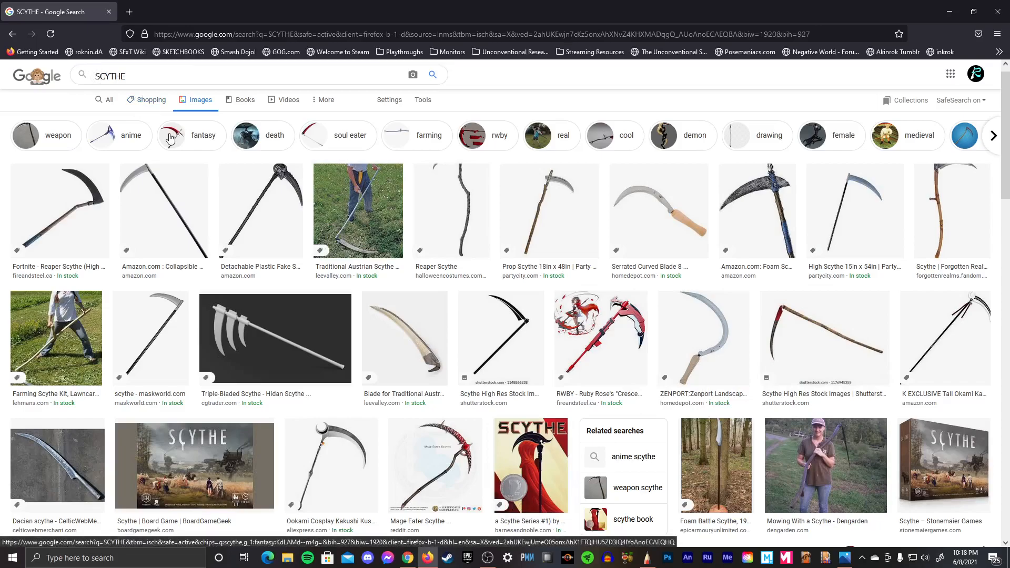
- Refine the image search to "energy SCYTHE", preview the Dragon Ball Sickle of Sorrow result, and close it
{"action": "type", "text": "energy"}
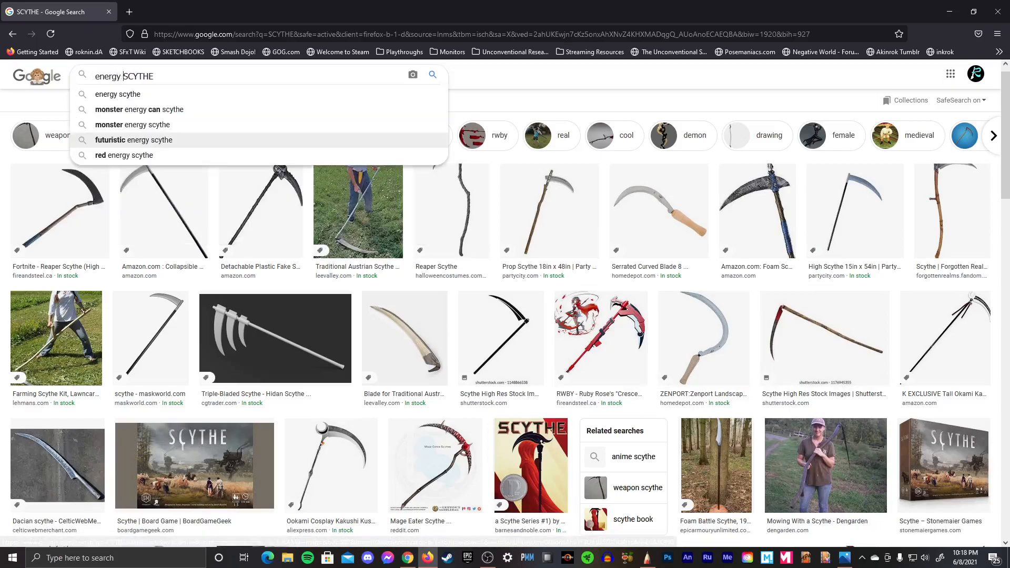
{"action": "key", "text": "Return"}
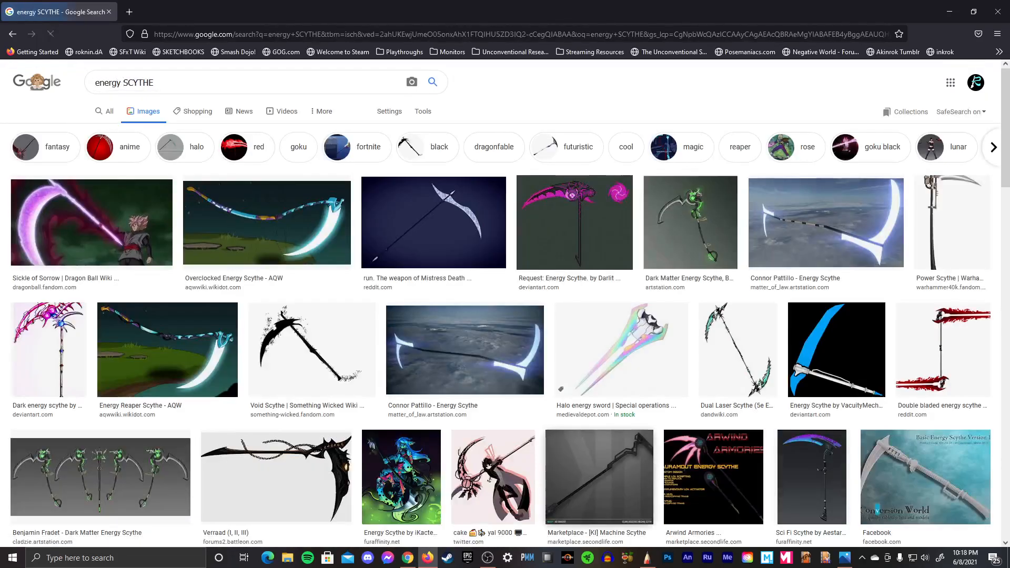
{"action": "left_click", "coordinate": [92, 223]}
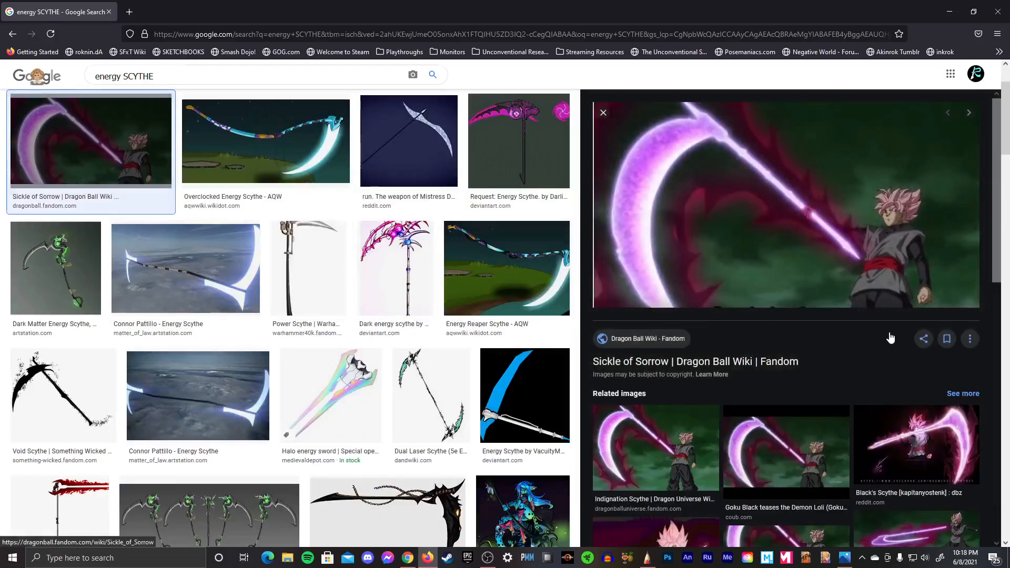
{"action": "left_click", "coordinate": [603, 113]}
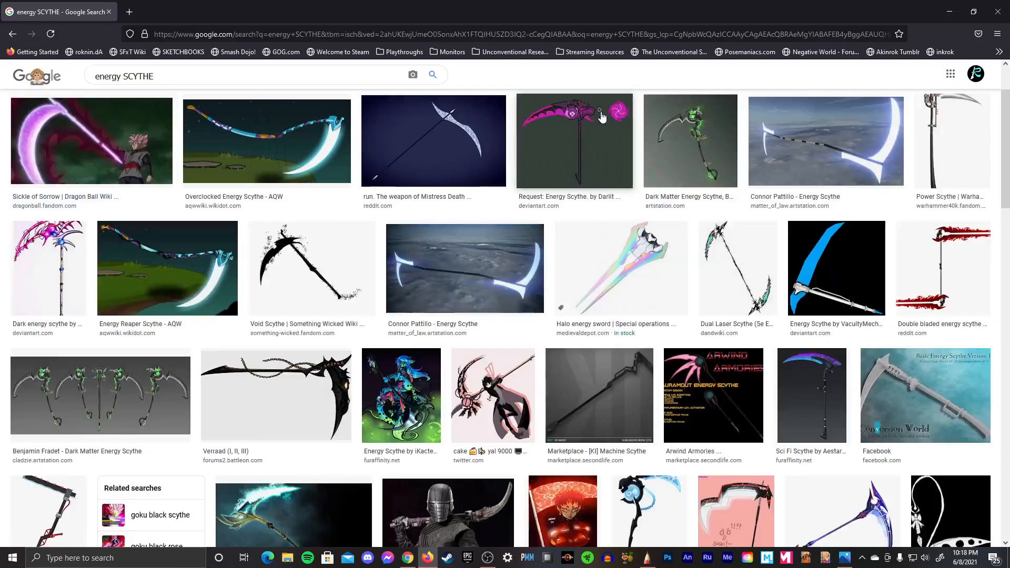
- Preview the pink pixel-art energy scythe, browse its related images, and open the Warframe forum image with three coloured scythes
{"action": "left_click", "coordinate": [589, 153]}
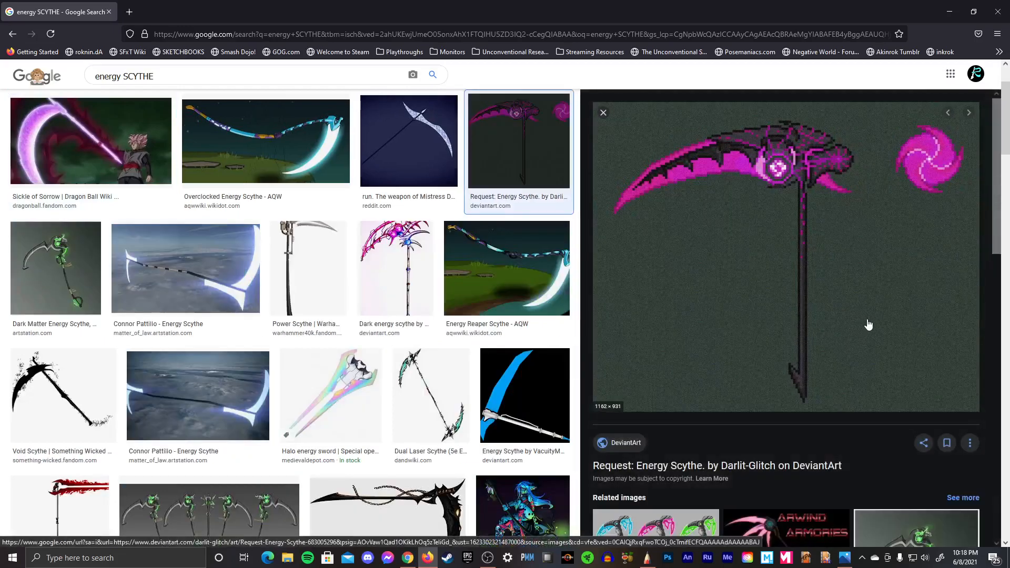
{"action": "scroll", "coordinate": [873, 326], "scroll_direction": "down", "scroll_amount": 3}
{"action": "scroll", "coordinate": [873, 326], "scroll_direction": "down", "scroll_amount": 6}
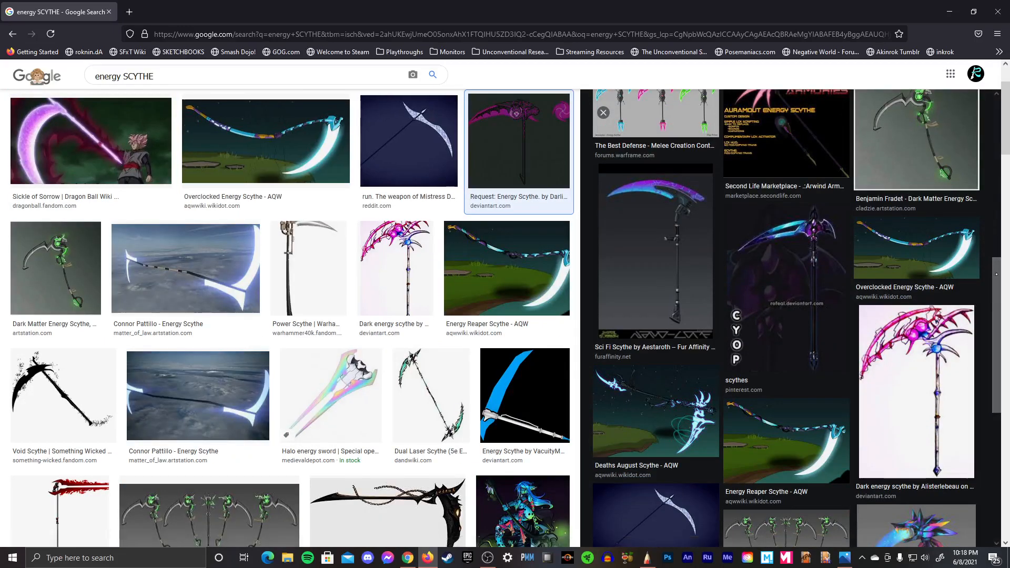
{"action": "scroll", "coordinate": [994, 264], "scroll_direction": "up", "scroll_amount": 1}
{"action": "scroll", "coordinate": [994, 265], "scroll_direction": "up", "scroll_amount": 3}
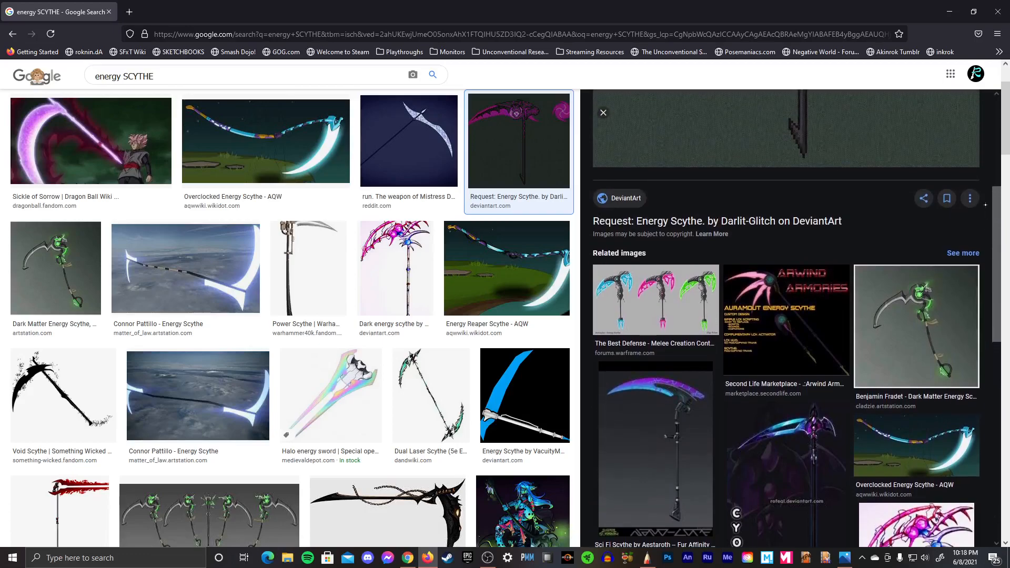
{"action": "left_click", "coordinate": [681, 317]}
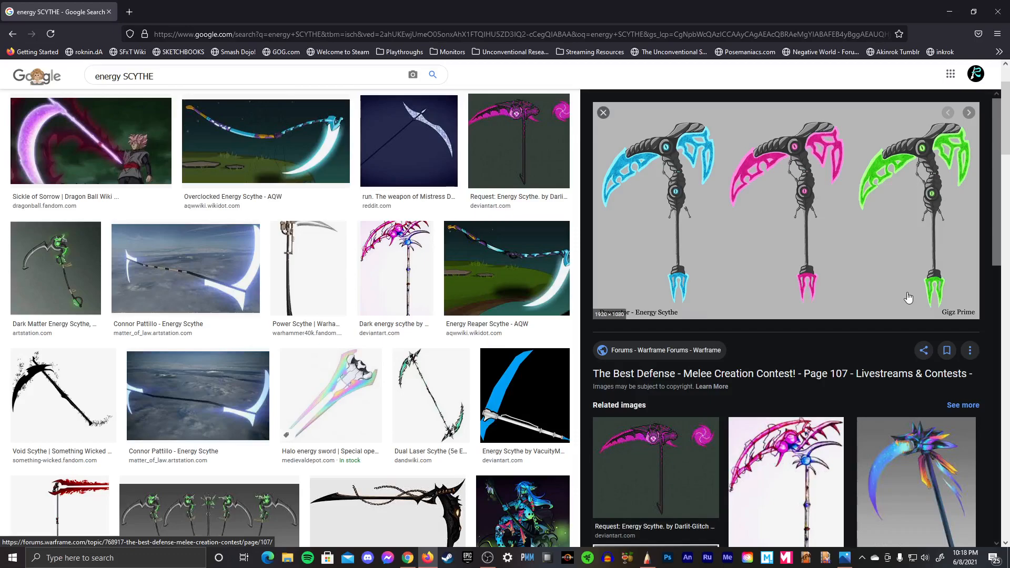
- Preview the blue-bladed DeviantArt energy scythe and the AQW Energy Reaper Scythe in the image results
{"action": "left_click", "coordinate": [547, 404]}
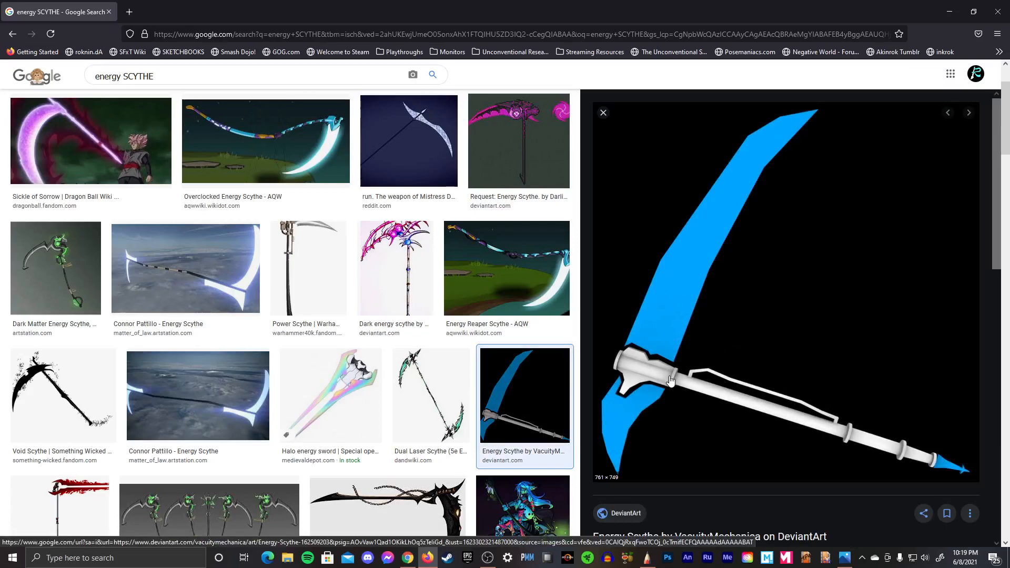
{"action": "left_click", "coordinate": [560, 312]}
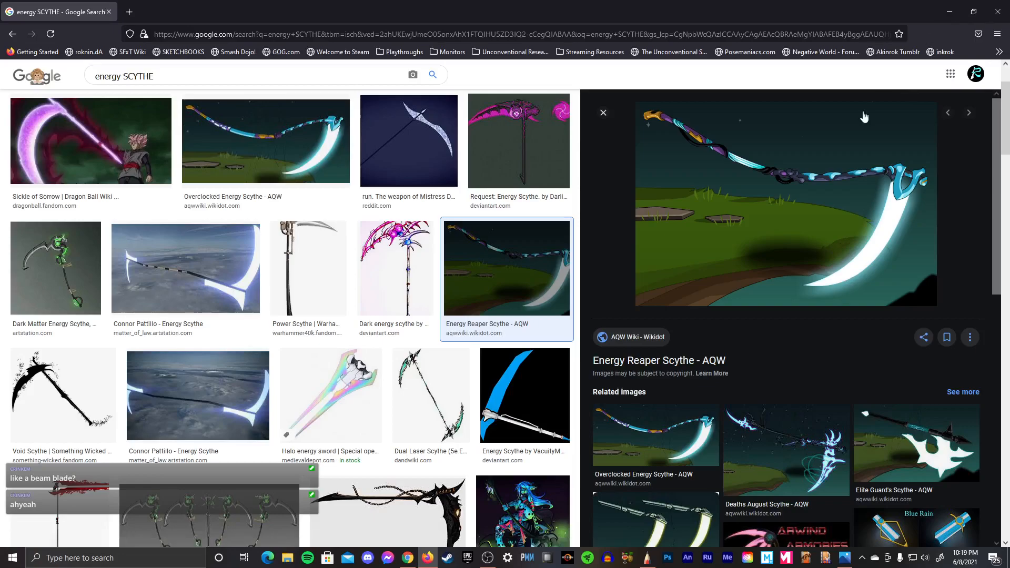
- Switch to Autodesk SketchBook and roughly sketch a folded scythe, its blade housing beside a long vertical shaft, in the blank area right of the head studies
{"action": "key", "text": "alt+Tab"}
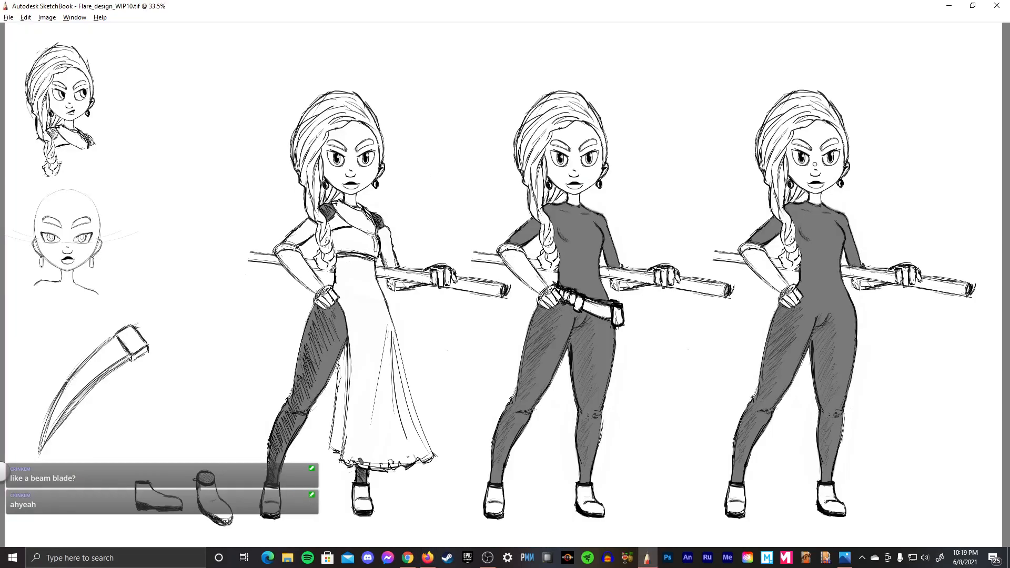
{"action": "key", "text": "space"}
{"action": "mouse_move", "coordinate": [544, 252]}
{"action": "left_mouse_down"}
{"action": "mouse_move", "coordinate": [363, 314]}
{"action": "mouse_move", "coordinate": [484, 309]}
{"action": "mouse_move", "coordinate": [901, 412]}
{"action": "mouse_move", "coordinate": [514, 329]}
{"action": "mouse_move", "coordinate": [479, 341]}
{"action": "left_mouse_up"}
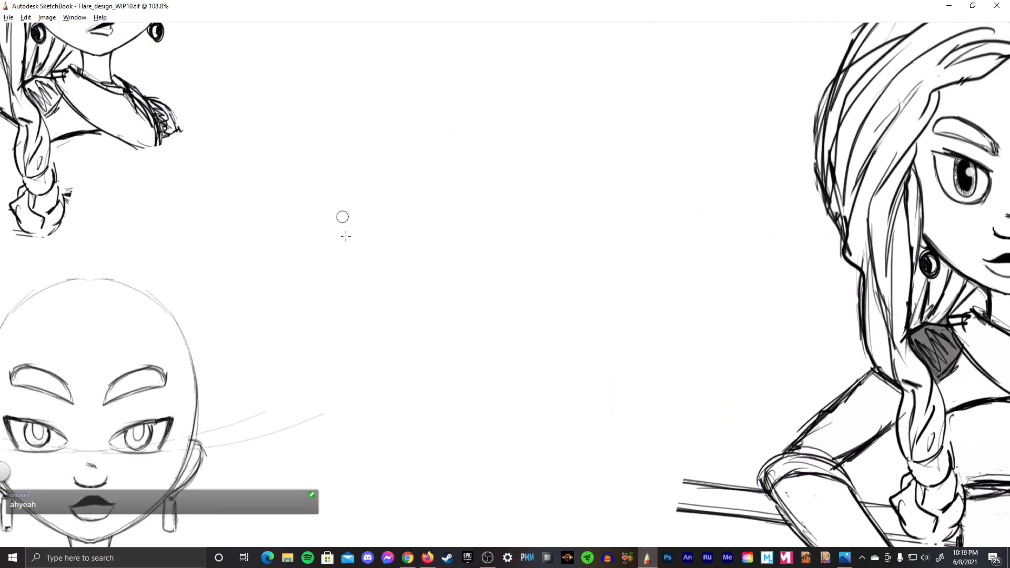
{"action": "key", "text": "Tab"}
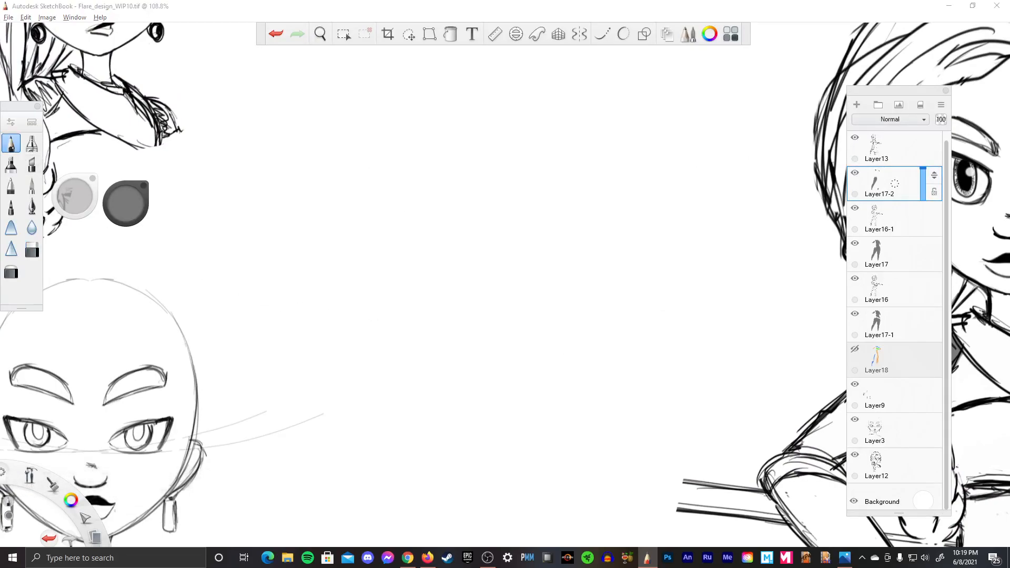
{"action": "key", "text": "Tab"}
{"action": "left_click_drag", "start_coordinate": [305, 153], "coordinate": [306, 235]}
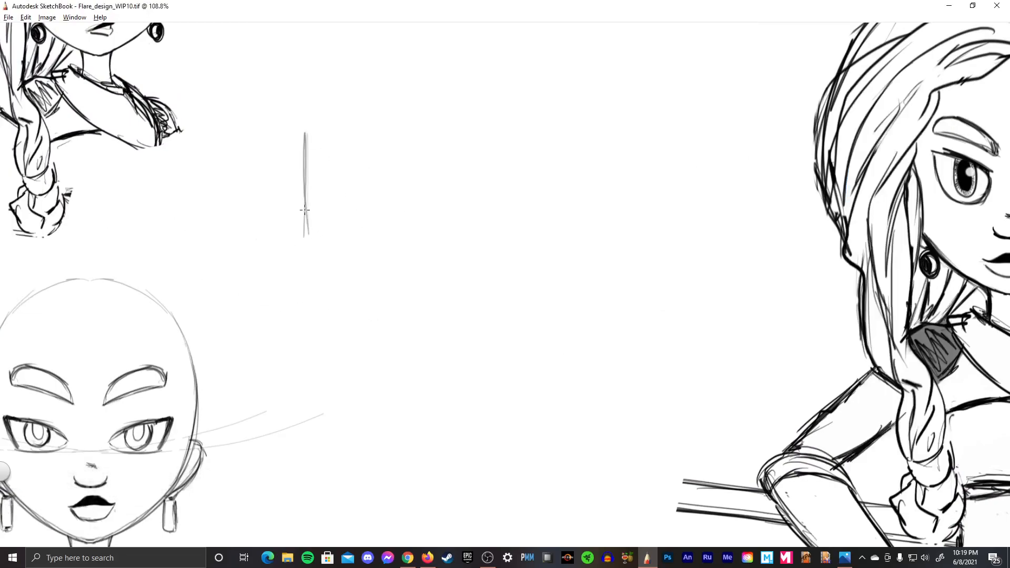
{"action": "left_click_drag", "start_coordinate": [304, 121], "coordinate": [303, 267]}
{"action": "mouse_move", "coordinate": [303, 116]}
{"action": "left_mouse_down"}
{"action": "mouse_move", "coordinate": [334, 115]}
{"action": "mouse_move", "coordinate": [331, 184]}
{"action": "left_mouse_up"}
{"action": "mouse_move", "coordinate": [326, 183]}
{"action": "left_mouse_down"}
{"action": "mouse_move", "coordinate": [329, 243]}
{"action": "mouse_move", "coordinate": [307, 277]}
{"action": "left_mouse_up"}
{"action": "left_click_drag", "start_coordinate": [319, 120], "coordinate": [318, 138]}
{"action": "mouse_move", "coordinate": [315, 95]}
{"action": "left_mouse_down"}
{"action": "mouse_move", "coordinate": [348, 94]}
{"action": "mouse_move", "coordinate": [319, 101]}
{"action": "mouse_move", "coordinate": [348, 151]}
{"action": "left_mouse_up"}
{"action": "left_click_drag", "start_coordinate": [357, 101], "coordinate": [351, 475]}
{"action": "left_click_drag", "start_coordinate": [342, 108], "coordinate": [347, 247]}
{"action": "left_click_drag", "start_coordinate": [354, 135], "coordinate": [355, 497]}
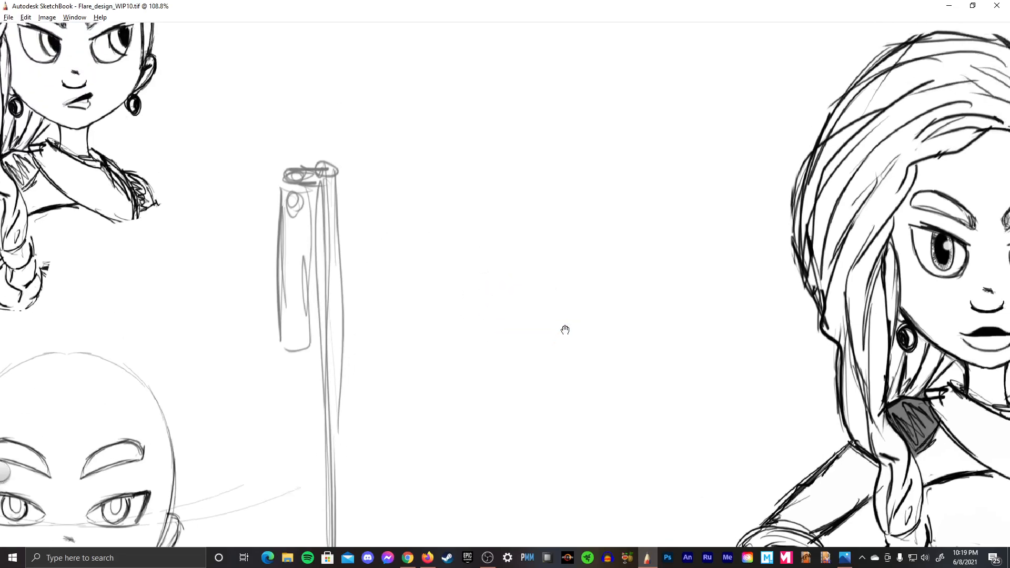
- Sketch a second long vertical shaft with a small pivot circle on top, to the right of the folded scythe
{"action": "left_click_drag", "start_coordinate": [508, 513], "coordinate": [503, 210]}
{"action": "mouse_move", "coordinate": [502, 229]}
{"action": "left_mouse_down"}
{"action": "mouse_move", "coordinate": [497, 516]}
{"action": "mouse_move", "coordinate": [500, 142]}
{"action": "mouse_move", "coordinate": [504, 294]}
{"action": "left_mouse_up"}
{"action": "mouse_move", "coordinate": [503, 132]}
{"action": "left_mouse_down"}
{"action": "mouse_move", "coordinate": [510, 115]}
{"action": "mouse_move", "coordinate": [503, 136]}
{"action": "left_mouse_up"}
- Try a tilted blade mount above the second shaft's pivot, with a long blade curving down to the left
{"action": "left_click_drag", "start_coordinate": [497, 111], "coordinate": [465, 42]}
{"action": "mouse_move", "coordinate": [465, 43]}
{"action": "left_mouse_down"}
{"action": "mouse_move", "coordinate": [484, 113]}
{"action": "mouse_move", "coordinate": [493, 76]}
{"action": "mouse_move", "coordinate": [499, 95]}
{"action": "left_mouse_up"}
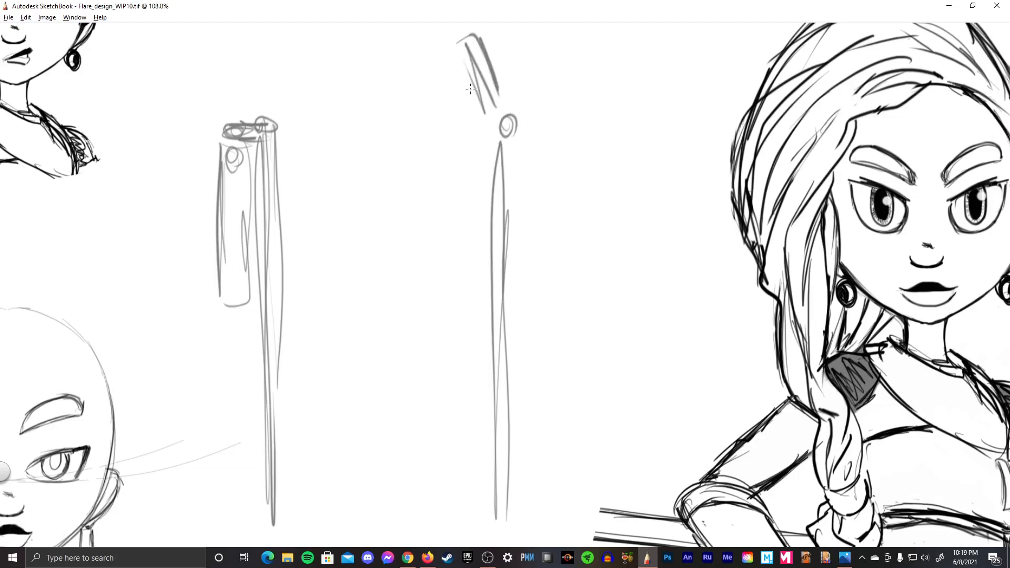
{"action": "mouse_move", "coordinate": [452, 62]}
{"action": "left_mouse_down"}
{"action": "mouse_move", "coordinate": [464, 104]}
{"action": "mouse_move", "coordinate": [398, 92]}
{"action": "mouse_move", "coordinate": [330, 154]}
{"action": "mouse_move", "coordinate": [306, 230]}
{"action": "mouse_move", "coordinate": [423, 83]}
{"action": "mouse_move", "coordinate": [454, 67]}
{"action": "mouse_move", "coordinate": [310, 213]}
{"action": "mouse_move", "coordinate": [415, 150]}
{"action": "left_mouse_up"}
{"action": "left_click_drag", "start_coordinate": [456, 64], "coordinate": [460, 101]}
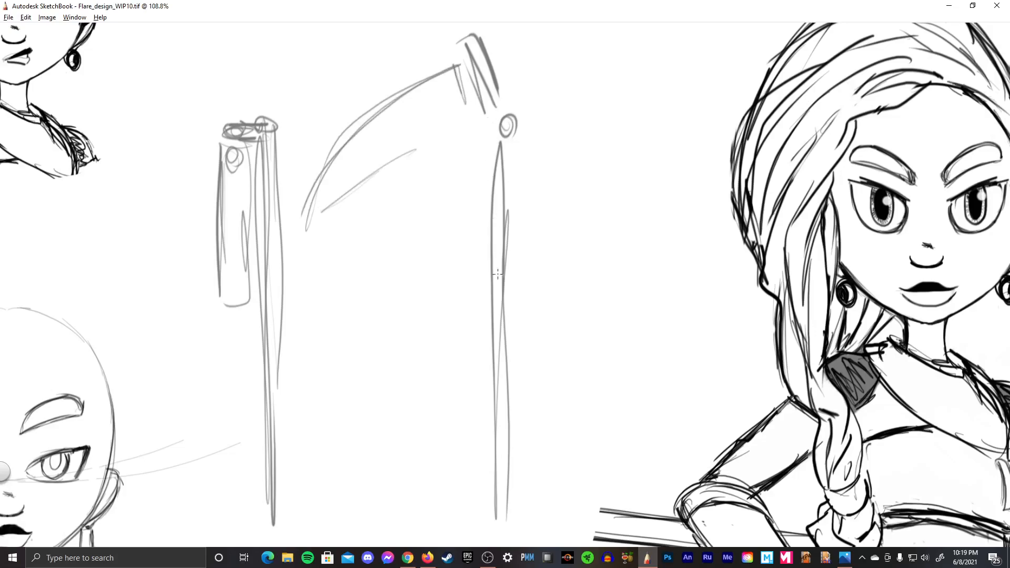
- Undo the tilted mount and curved blade strokes above the second shaft
{"action": "key", "text": "ctrl+z"}
{"action": "key", "text": "ctrl+z"}
{"action": "key", "text": "ctrl+z"}
{"action": "key", "text": "ctrl+z"}
{"action": "key", "text": "ctrl+z"}
{"action": "key", "text": "ctrl+z"}
{"action": "key", "text": "ctrl+z"}
{"action": "key", "text": "ctrl+z"}
{"action": "key", "text": "ctrl+z"}
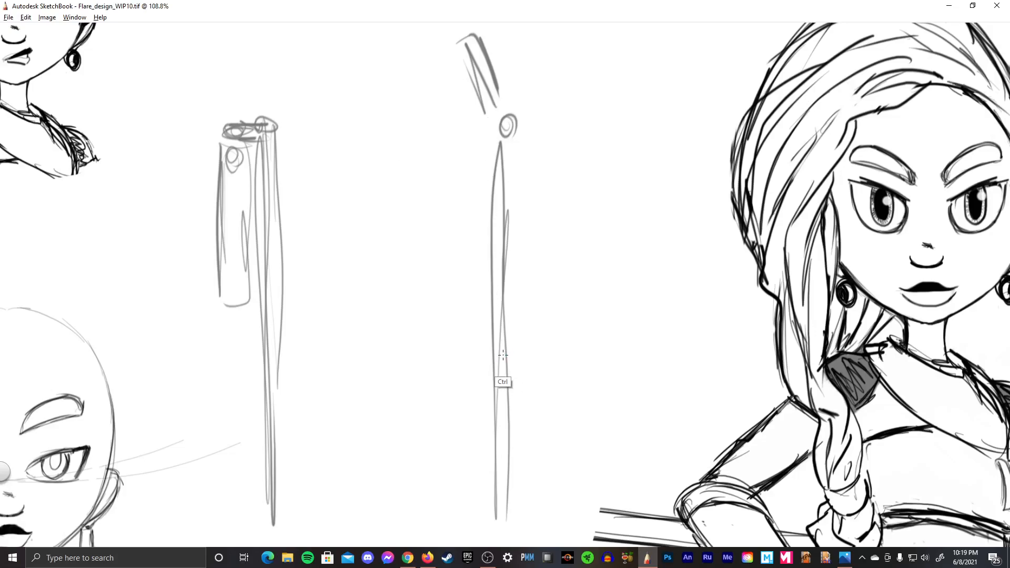
- Sketch overlapping hinge circles atop the second shaft, a long unfolded blade extending left from them, and a curved arc behind the hinge
{"action": "left_click_drag", "start_coordinate": [507, 138], "coordinate": [509, 124]}
{"action": "left_click_drag", "start_coordinate": [502, 122], "coordinate": [500, 141]}
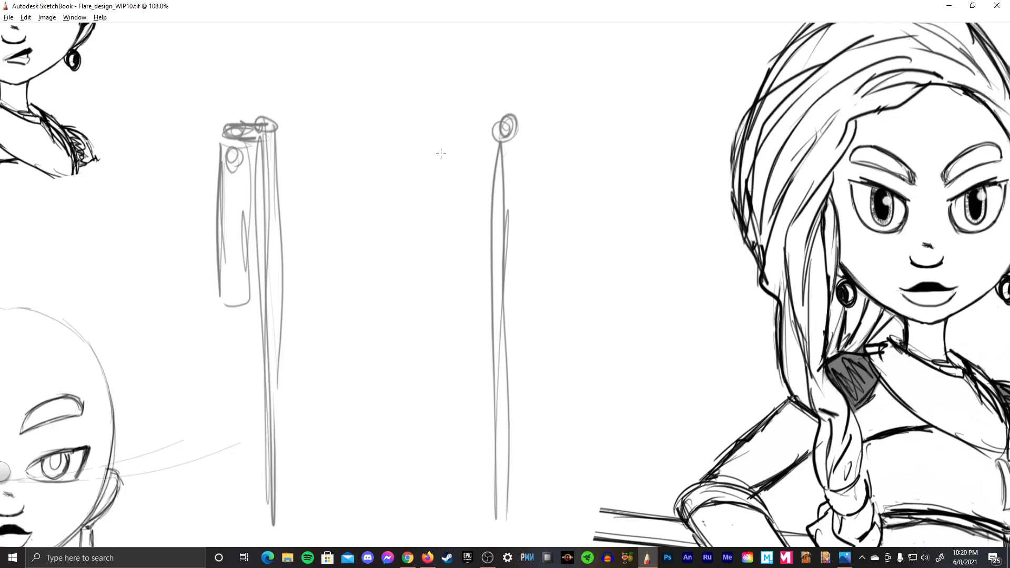
{"action": "mouse_move", "coordinate": [492, 94]}
{"action": "left_mouse_down"}
{"action": "mouse_move", "coordinate": [424, 112]}
{"action": "mouse_move", "coordinate": [335, 176]}
{"action": "mouse_move", "coordinate": [497, 120]}
{"action": "mouse_move", "coordinate": [502, 108]}
{"action": "mouse_move", "coordinate": [534, 101]}
{"action": "mouse_move", "coordinate": [535, 119]}
{"action": "left_mouse_up"}
{"action": "mouse_move", "coordinate": [492, 88]}
{"action": "left_mouse_down"}
{"action": "mouse_move", "coordinate": [435, 90]}
{"action": "mouse_move", "coordinate": [302, 158]}
{"action": "left_mouse_up"}
{"action": "left_click_drag", "start_coordinate": [304, 240], "coordinate": [480, 153]}
{"action": "mouse_move", "coordinate": [529, 131]}
{"action": "left_mouse_down"}
{"action": "mouse_move", "coordinate": [579, 92]}
{"action": "mouse_move", "coordinate": [549, 69]}
{"action": "left_mouse_up"}
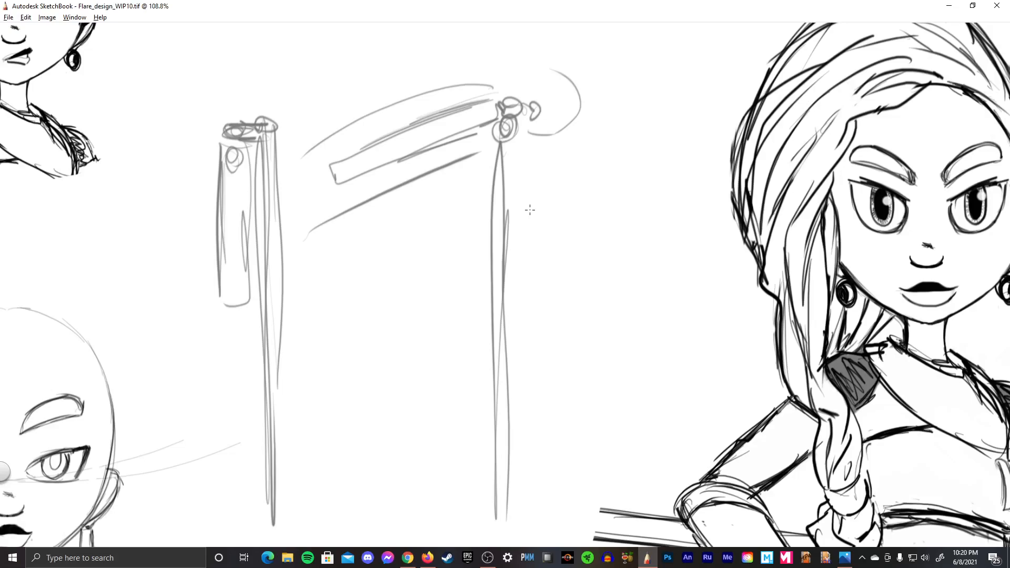
- Switch to Firefox, close the Energy Reaper Scythe preview, and browse further through the energy scythe image results
{"action": "key", "text": "alt+Tab"}
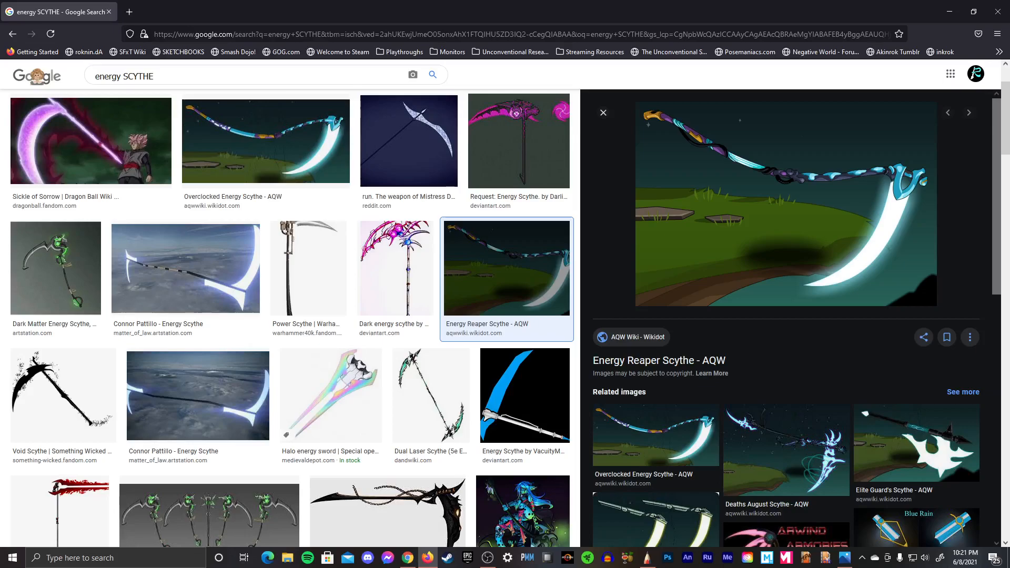
{"action": "left_click", "coordinate": [604, 112]}
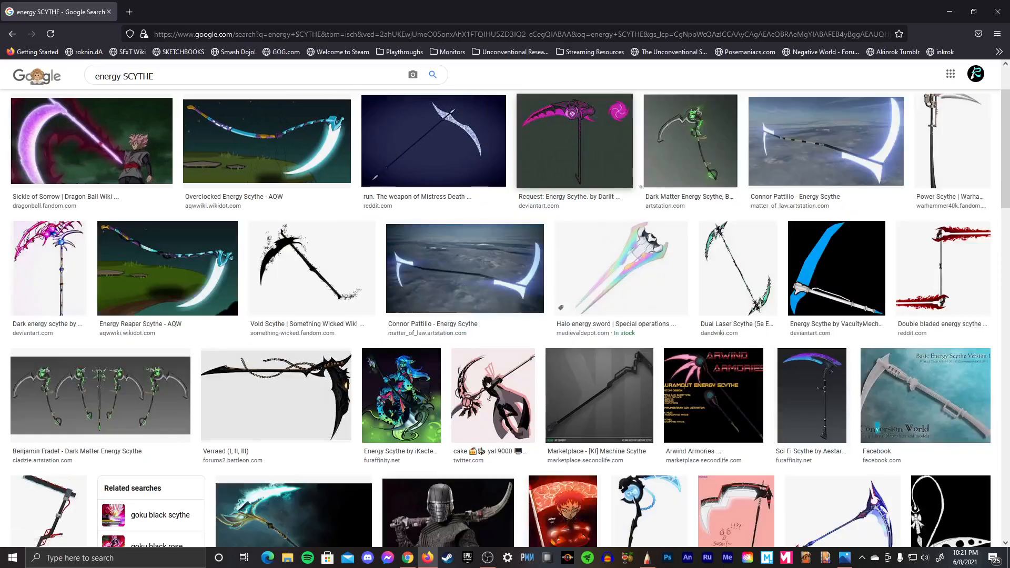
{"action": "scroll", "coordinate": [993, 203], "scroll_direction": "down", "scroll_amount": 3}
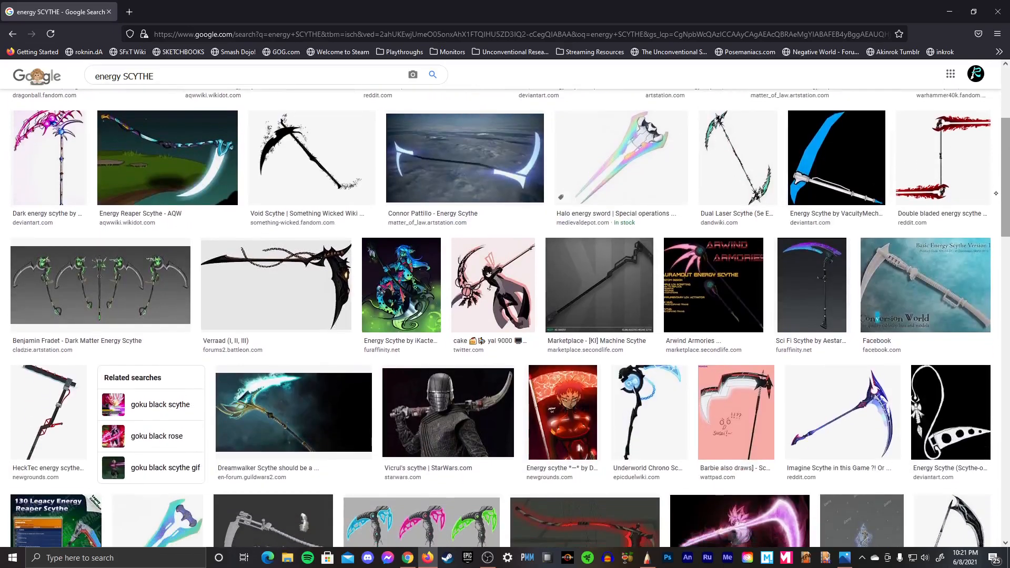
{"action": "scroll", "coordinate": [992, 203], "scroll_direction": "down", "scroll_amount": 2}
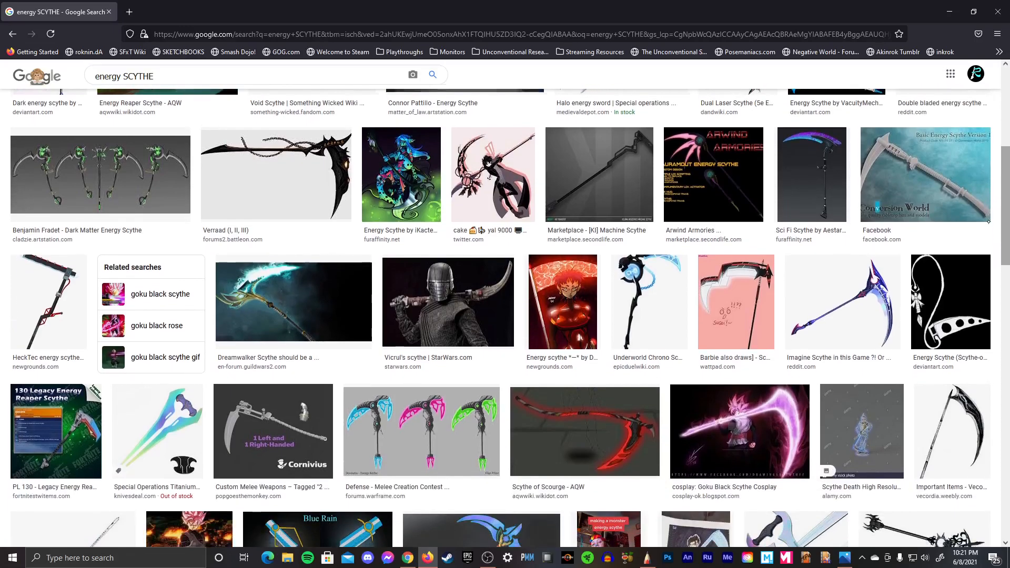
{"action": "scroll", "coordinate": [984, 234], "scroll_direction": "down", "scroll_amount": 2}
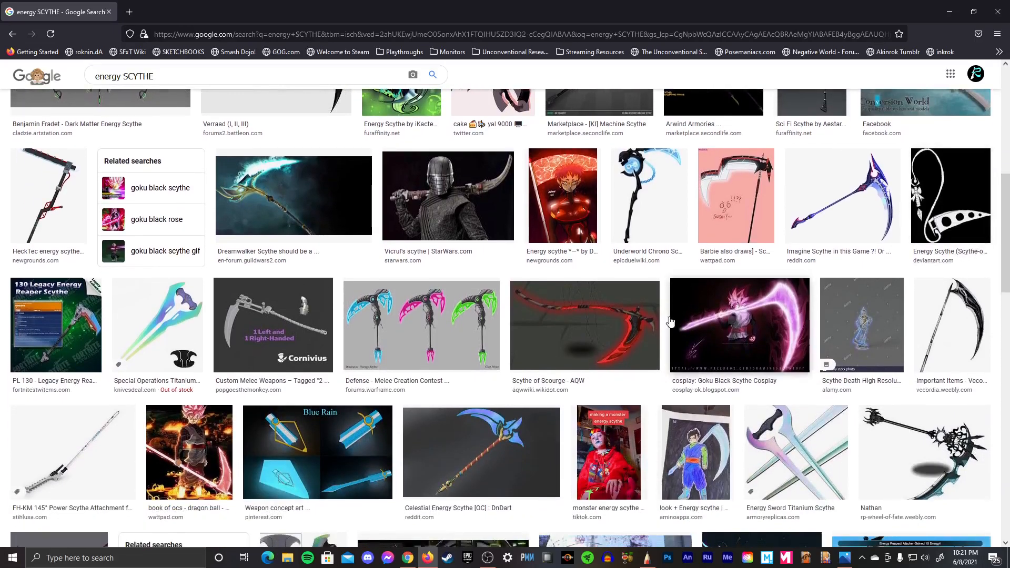
- Preview the red AQW Scythe of Scourge, open its source page, and close both the page and the preview
{"action": "left_click", "coordinate": [635, 341]}
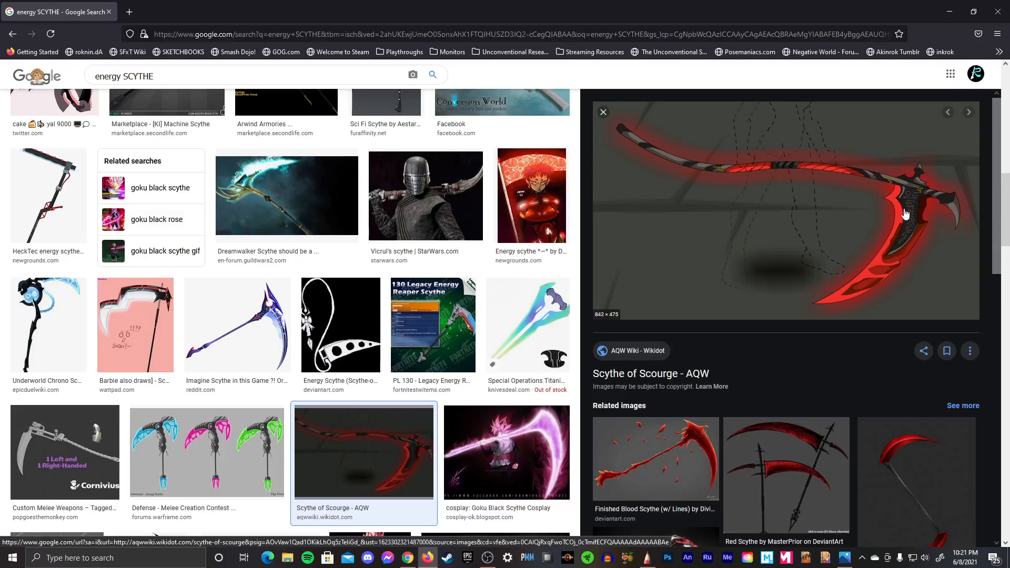
{"action": "left_click", "coordinate": [896, 195]}
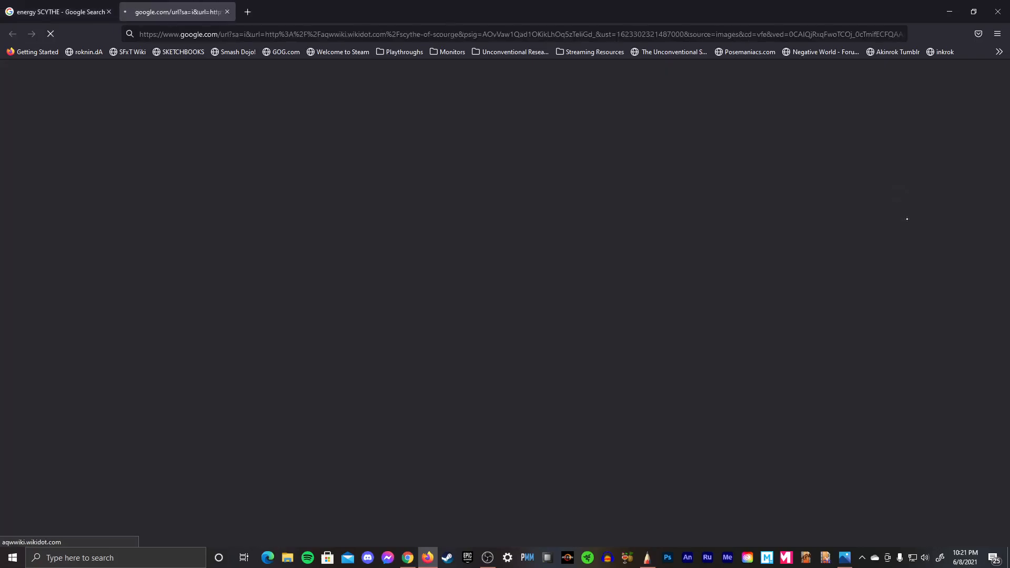
{"action": "left_click", "coordinate": [227, 12]}
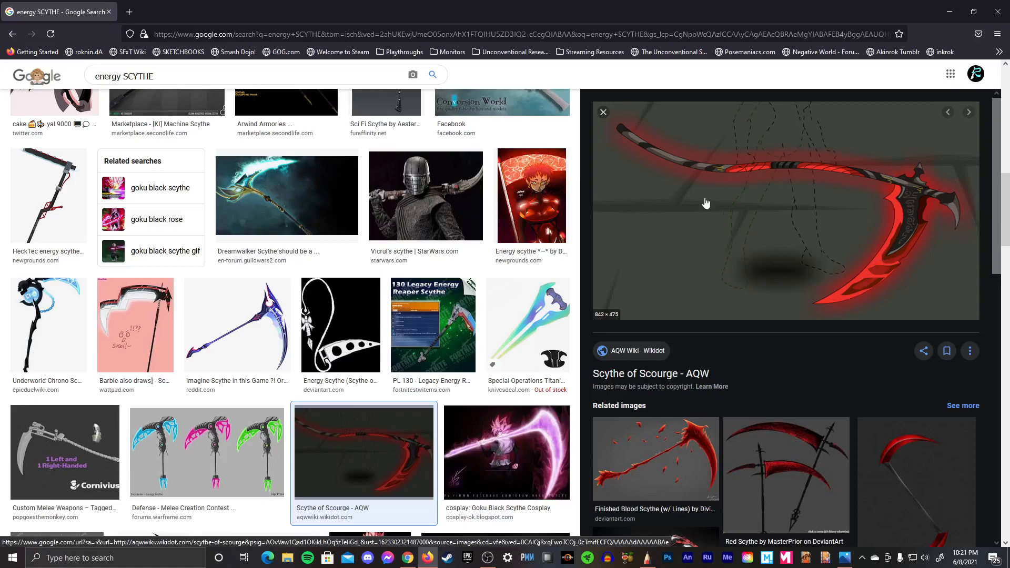
{"action": "left_click", "coordinate": [603, 112]}
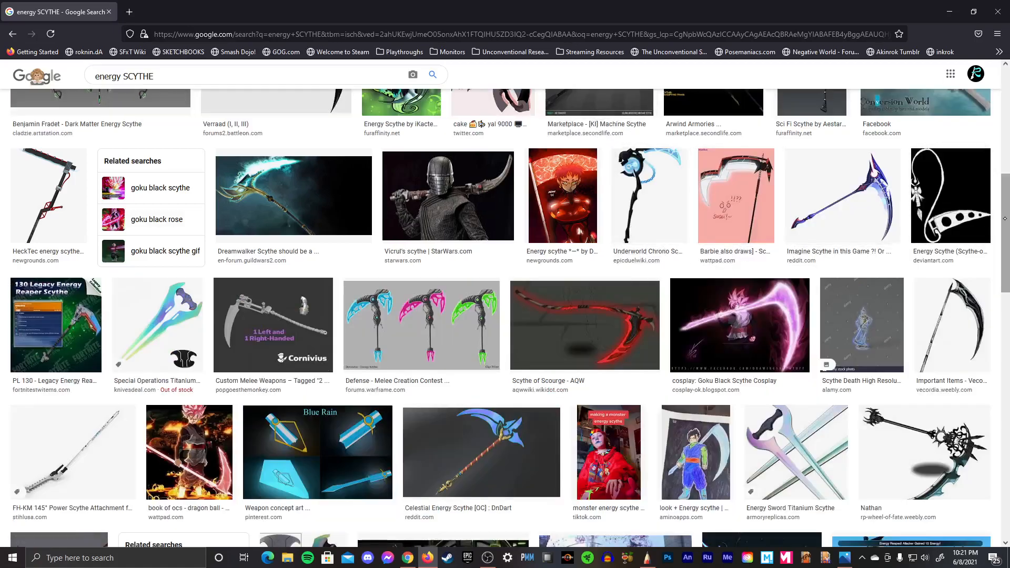
- Preview the Celestial Energy Scythe, browse its related images, and open the Soaring Heart Scythe
{"action": "scroll", "coordinate": [1002, 261], "scroll_direction": "down", "scroll_amount": 3}
{"action": "left_click", "coordinate": [512, 275]}
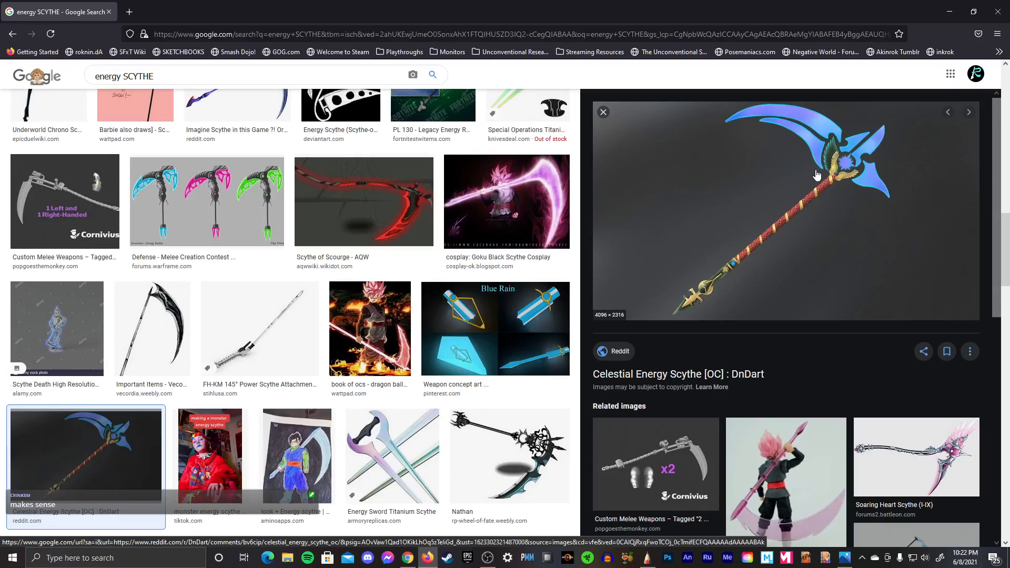
{"action": "scroll", "coordinate": [995, 314], "scroll_direction": "up", "scroll_amount": 1}
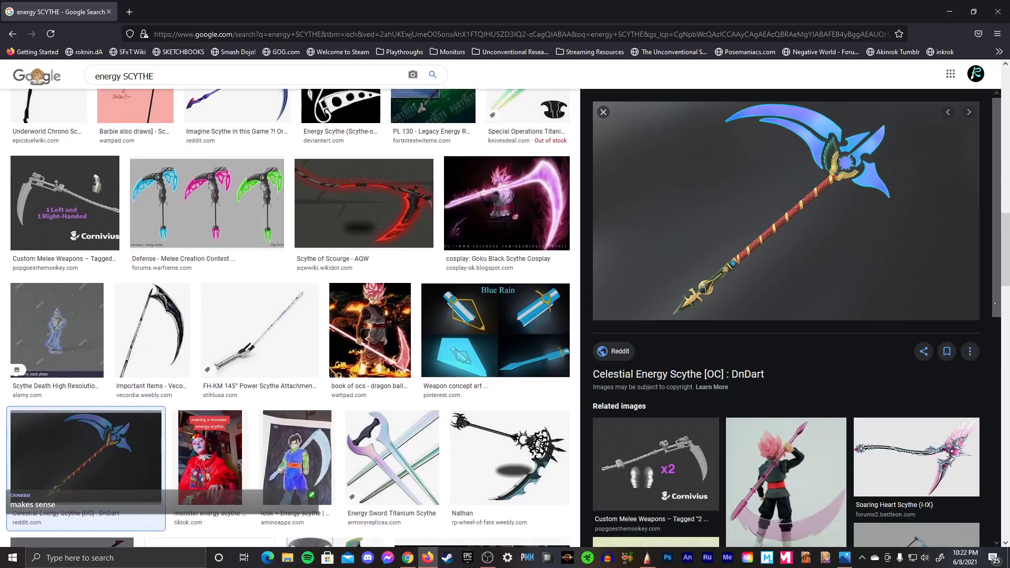
{"action": "left_click_drag", "start_coordinate": [995, 315], "coordinate": [986, 421]}
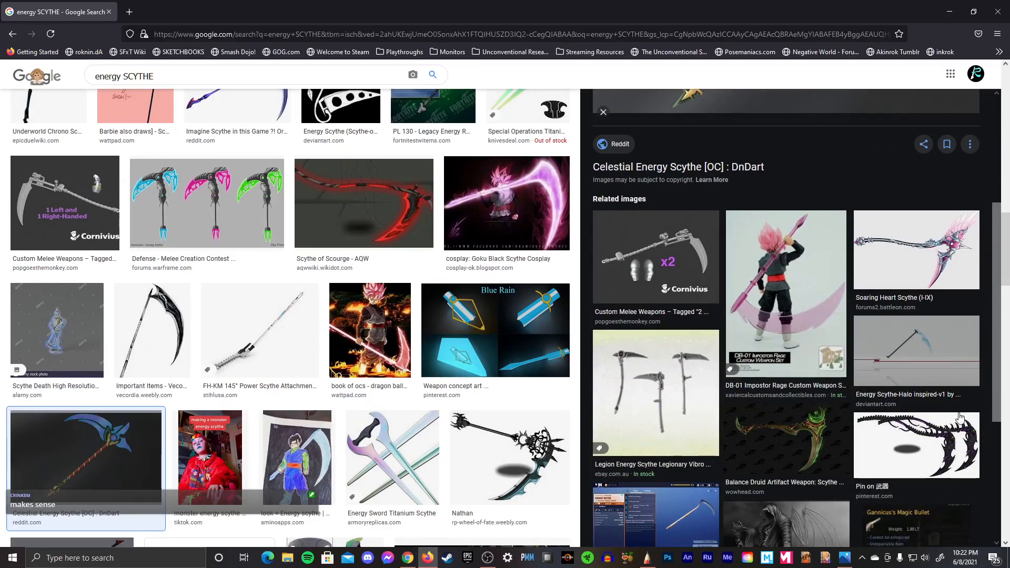
{"action": "left_click", "coordinate": [935, 255]}
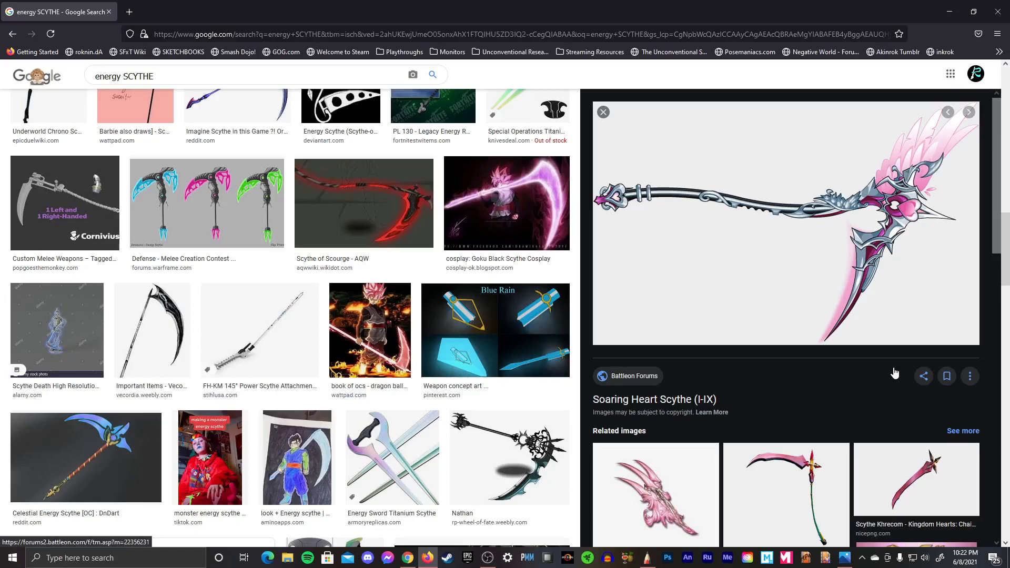
- Go back to view the two Goku Black scythe images, and close the preview
{"action": "key", "text": "alt+Left"}
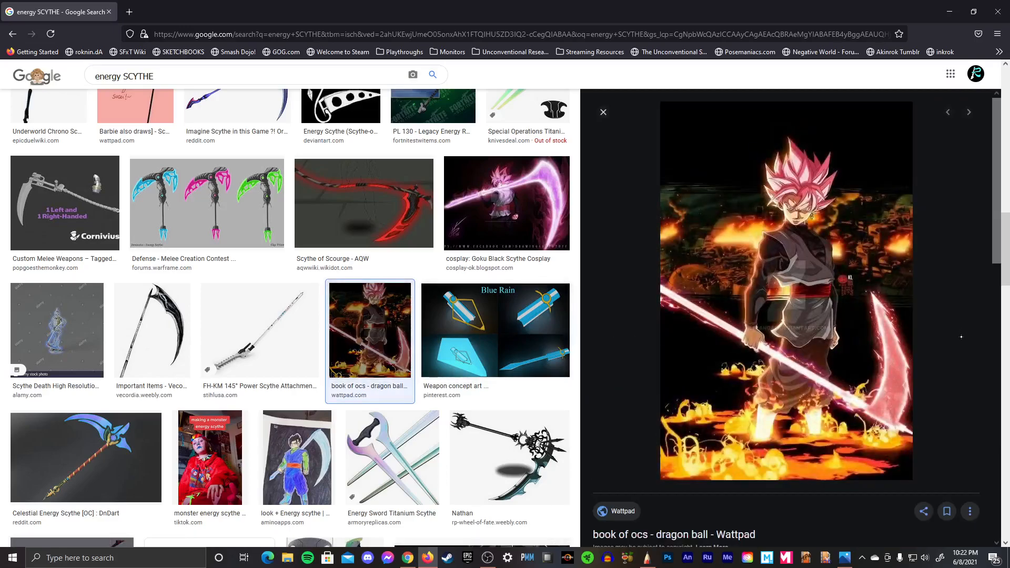
{"action": "key", "text": "alt+Left"}
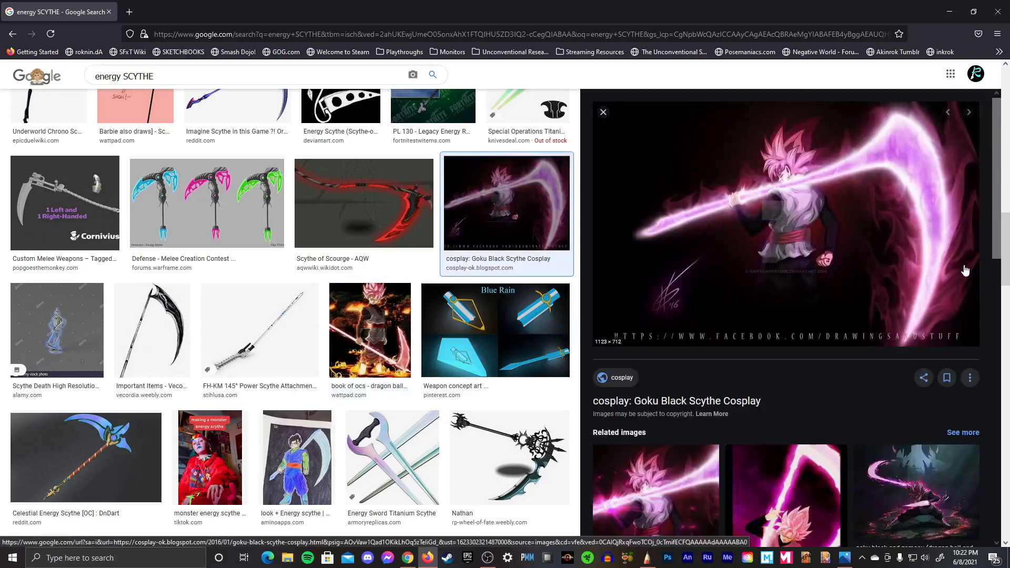
{"action": "left_click", "coordinate": [604, 112]}
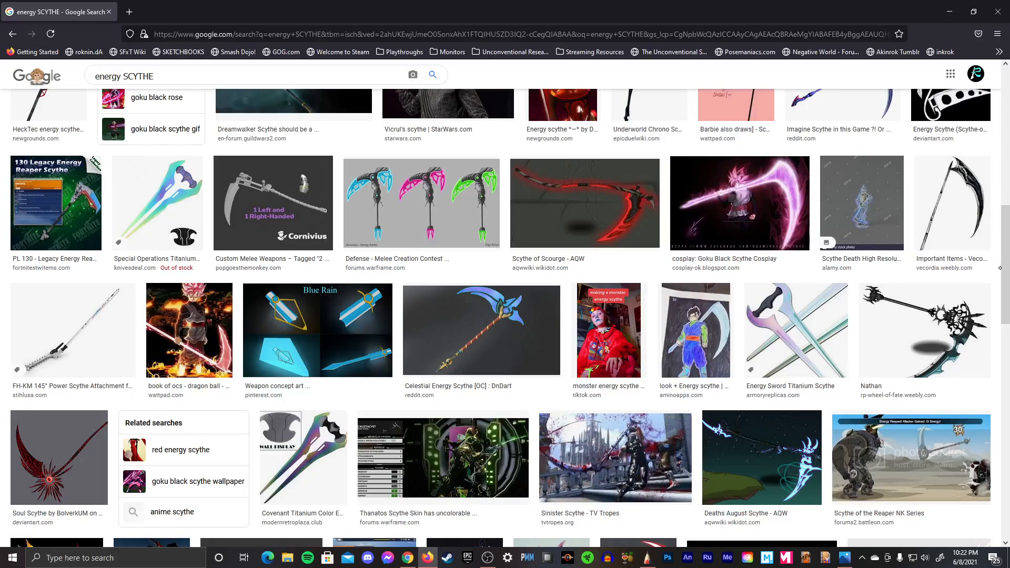
- Preview the Red Lantern blood reaper scythe further down the results, and open its related black-and-red Roblox DevForum scythe
{"action": "left_click_drag", "start_coordinate": [999, 268], "coordinate": [973, 343]}
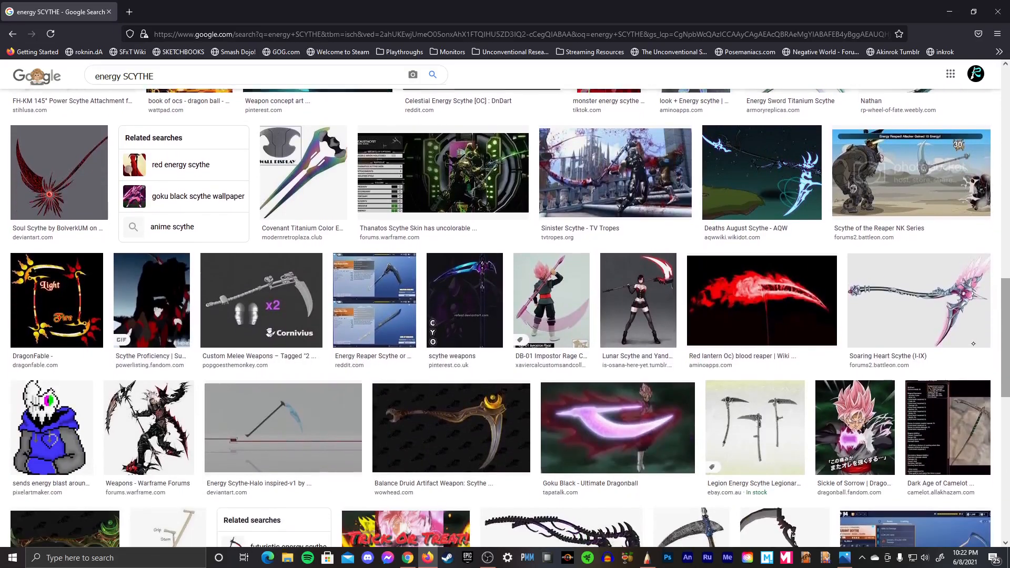
{"action": "left_click", "coordinate": [800, 288]}
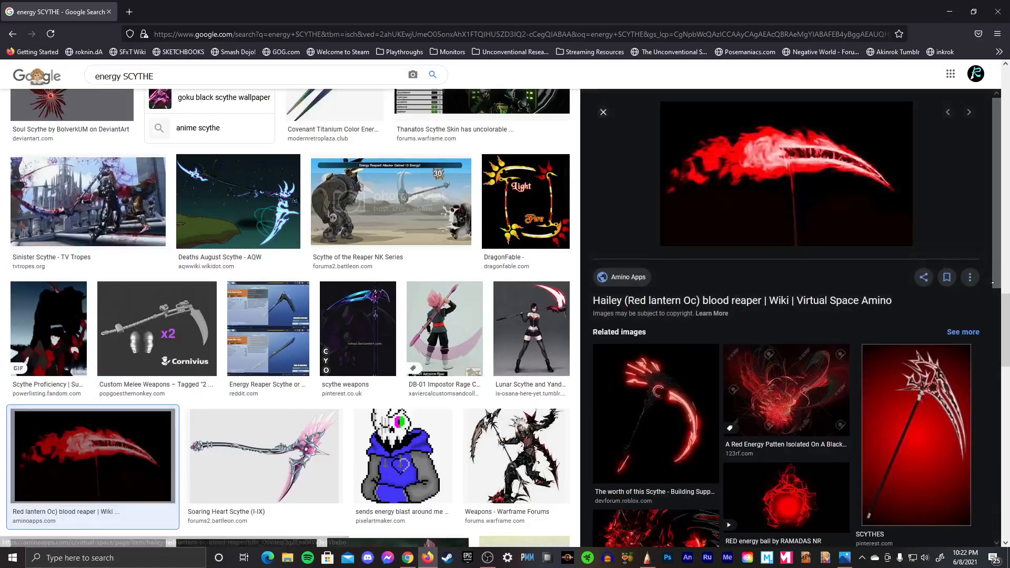
{"action": "left_click", "coordinate": [693, 405]}
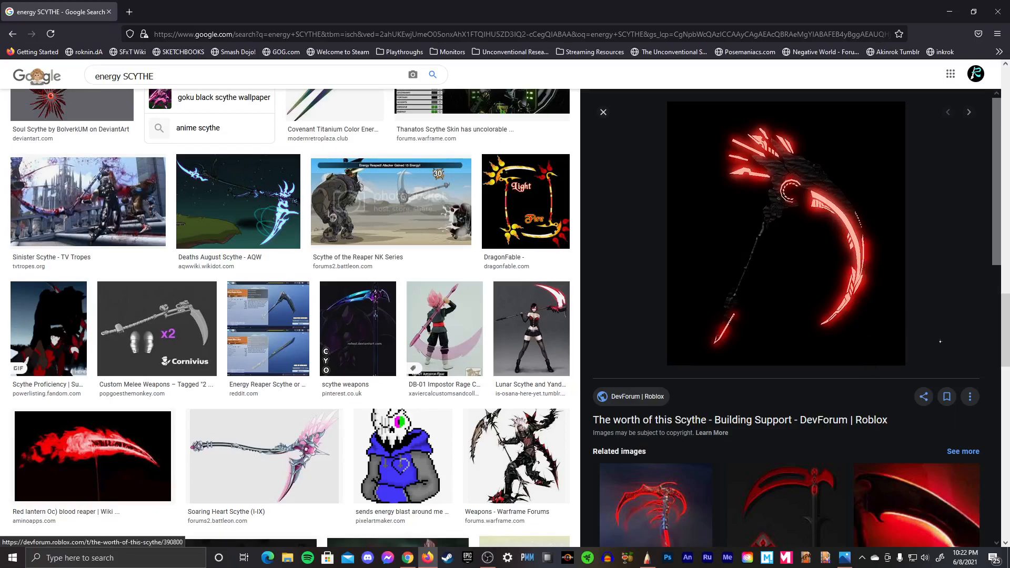
- Browse the Roblox scythe's related images, preview the flaming red "Ace" scythe from High School DXD Universe Amino, and close the browser
{"action": "scroll", "coordinate": [997, 234], "scroll_direction": "down", "scroll_amount": 15}
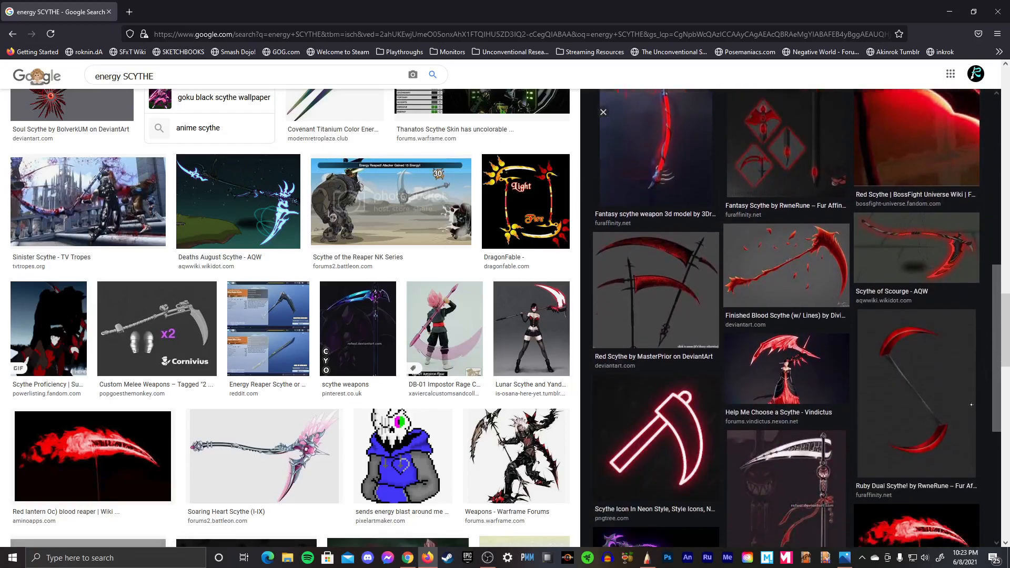
{"action": "scroll", "coordinate": [942, 431], "scroll_direction": "down", "scroll_amount": 2}
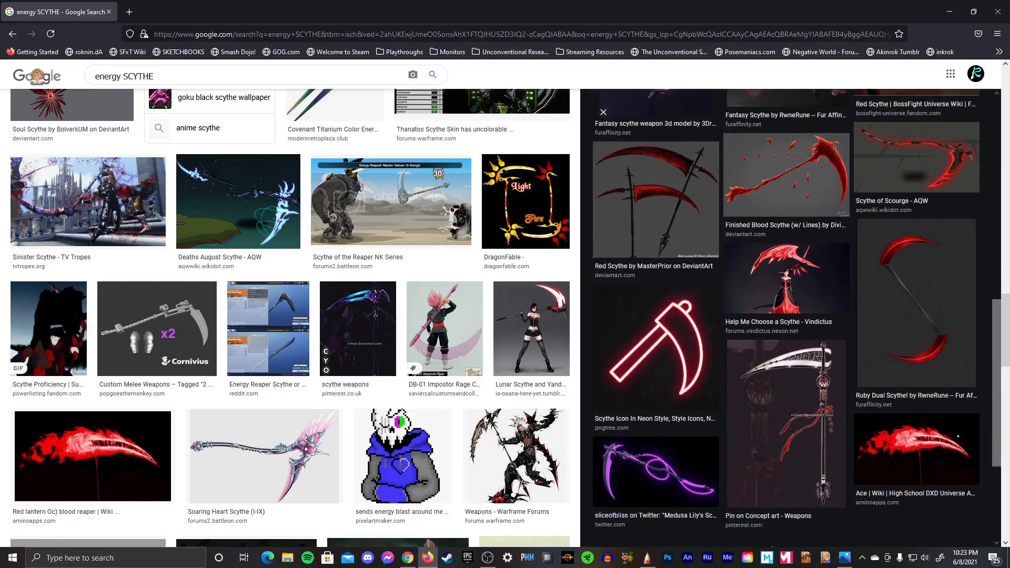
{"action": "left_click", "coordinate": [919, 448]}
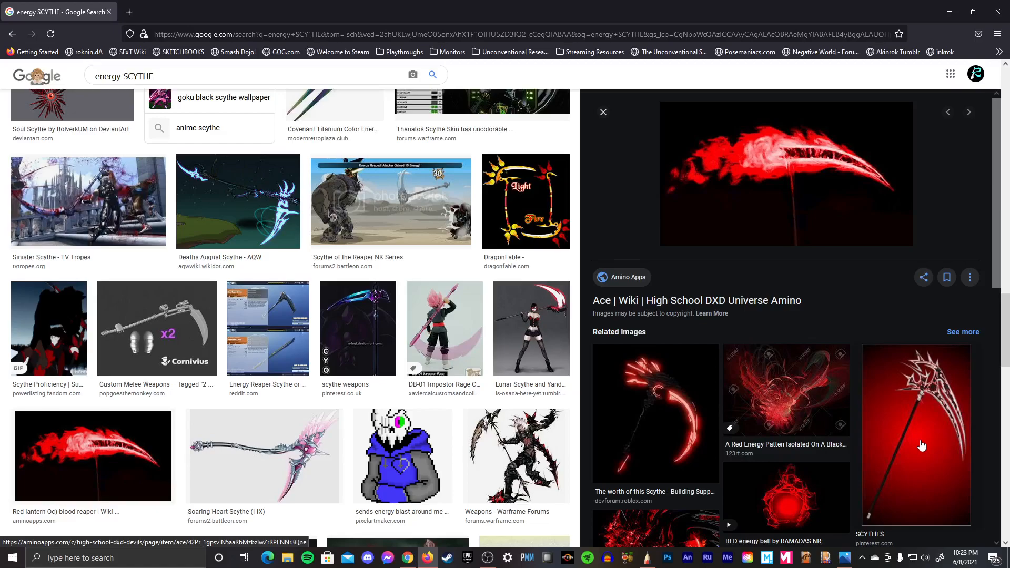
{"action": "left_click", "coordinate": [997, 11]}
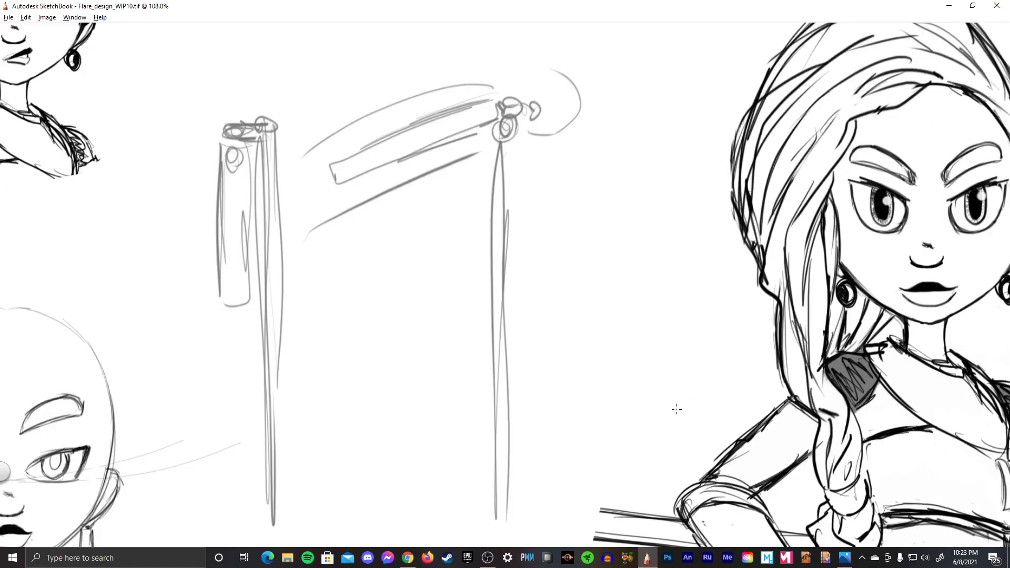
- Lasso the two rough folding-scythe sketches beside the heads, delete them, and clear the selection
{"action": "scroll", "coordinate": [631, 329], "scroll_direction": "down", "scroll_amount": 5}
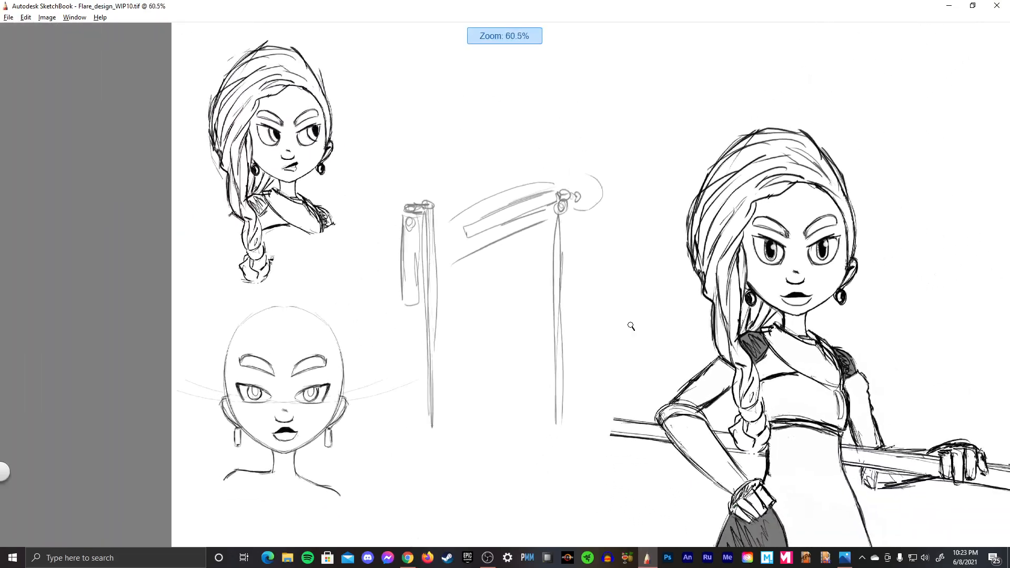
{"action": "left_click_drag", "start_coordinate": [731, 432], "coordinate": [617, 428]}
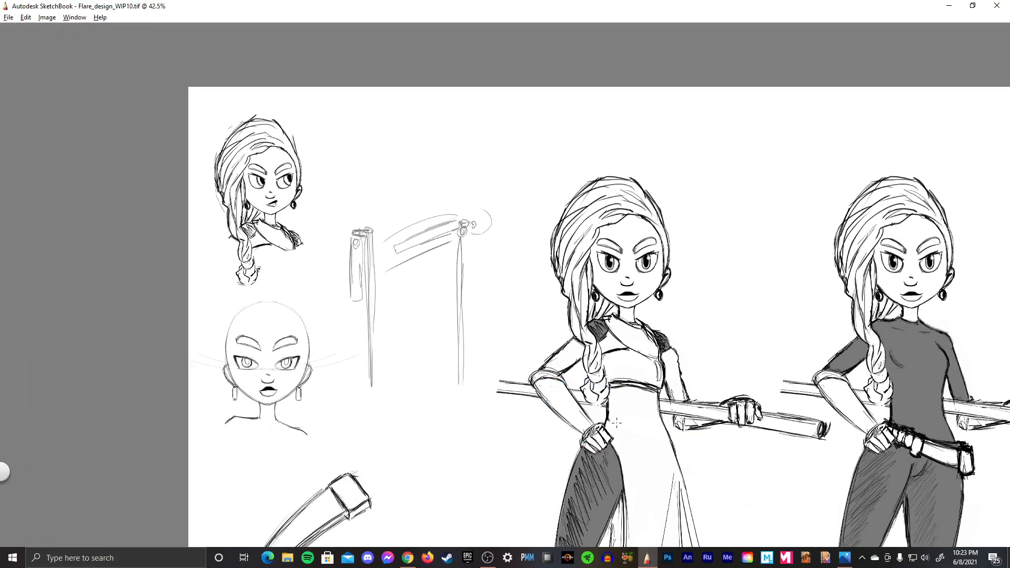
{"action": "mouse_move", "coordinate": [459, 189]}
{"action": "left_mouse_down"}
{"action": "mouse_move", "coordinate": [432, 189]}
{"action": "mouse_move", "coordinate": [345, 218]}
{"action": "mouse_move", "coordinate": [337, 305]}
{"action": "mouse_move", "coordinate": [347, 389]}
{"action": "left_mouse_up"}
{"action": "left_click_drag", "start_coordinate": [463, 195], "coordinate": [502, 185]}
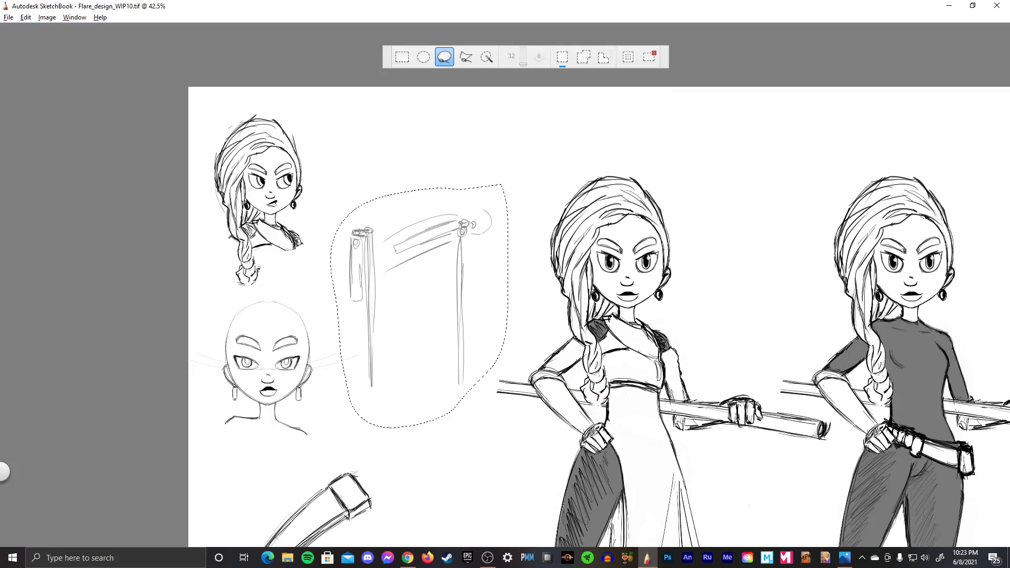
{"action": "key", "text": "Delete"}
{"action": "key", "text": "Tab"}
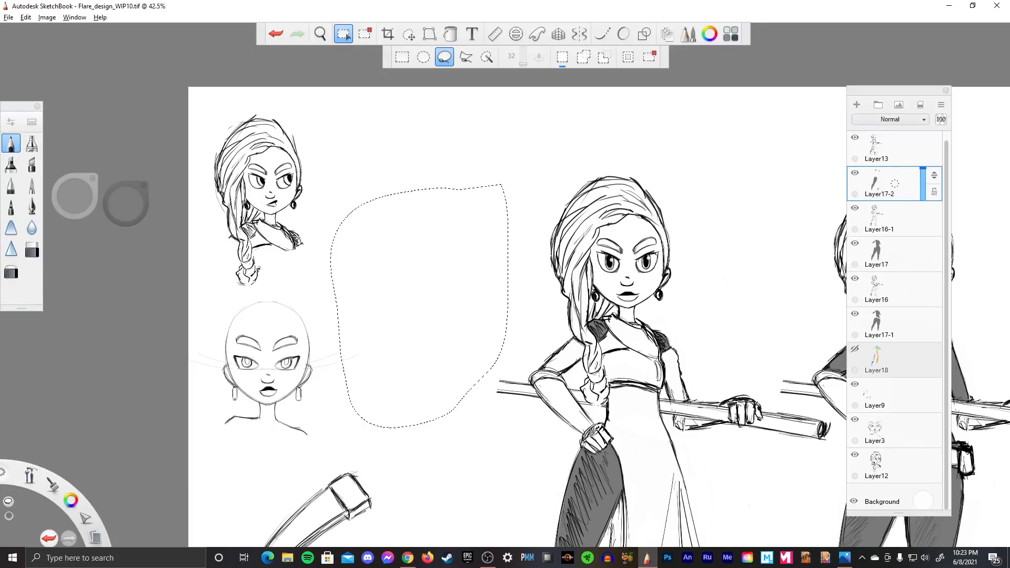
{"action": "key", "text": "ctrl+d"}
{"action": "left_click", "coordinate": [345, 34]}
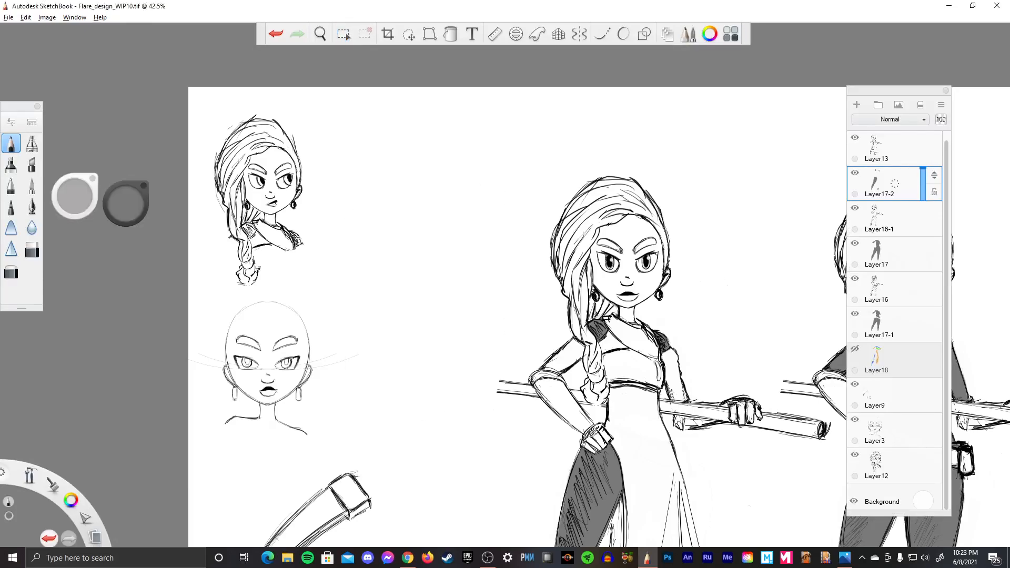
- On Layer13, sketch a separate cylindrical end section onto the staff behind the dress-outfit character's elbow
{"action": "left_click", "coordinate": [876, 147]}
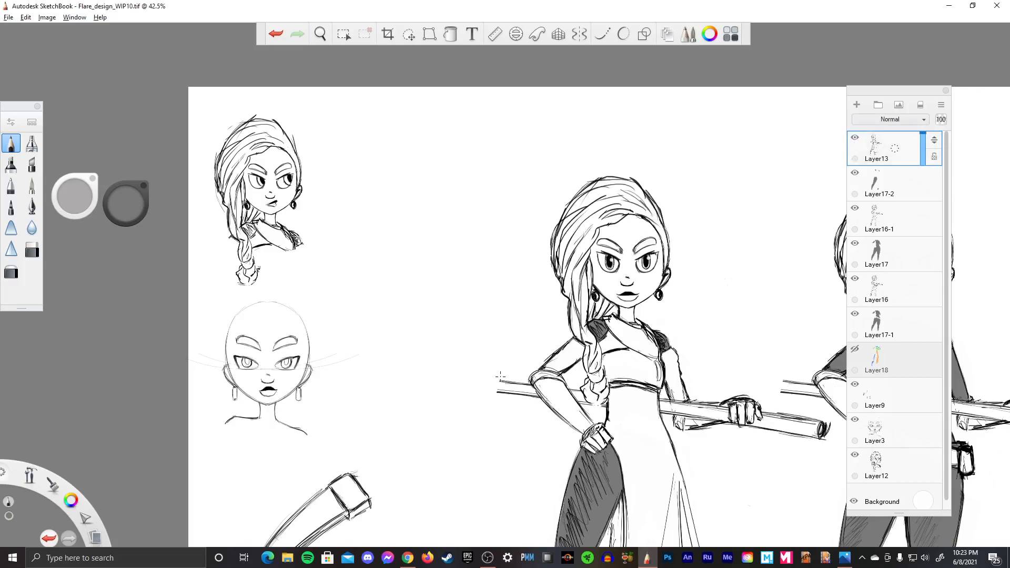
{"action": "key", "text": "space"}
{"action": "mouse_move", "coordinate": [514, 345]}
{"action": "left_mouse_down"}
{"action": "mouse_move", "coordinate": [524, 345]}
{"action": "mouse_move", "coordinate": [525, 385]}
{"action": "left_mouse_up"}
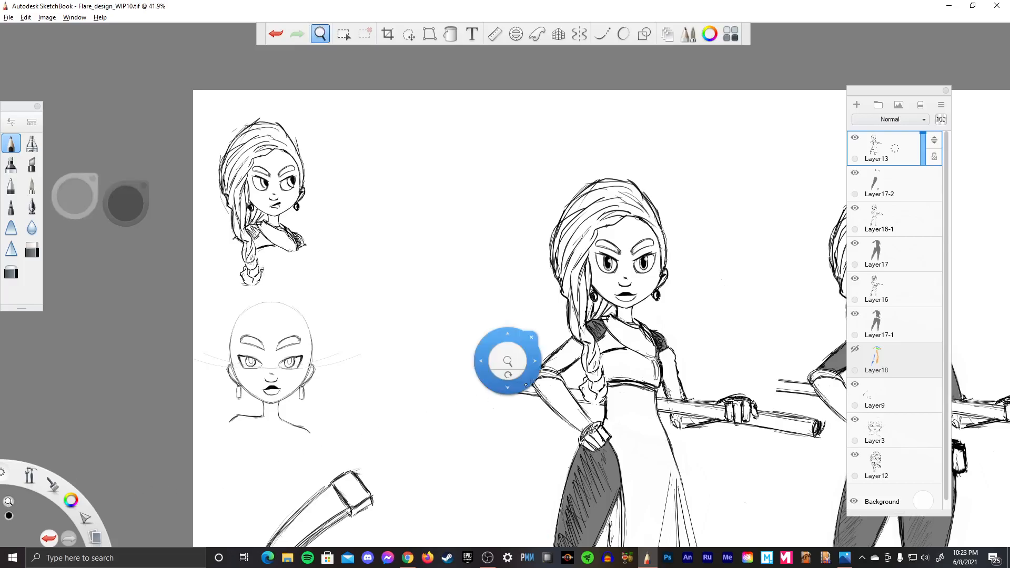
{"action": "key", "text": "Tab"}
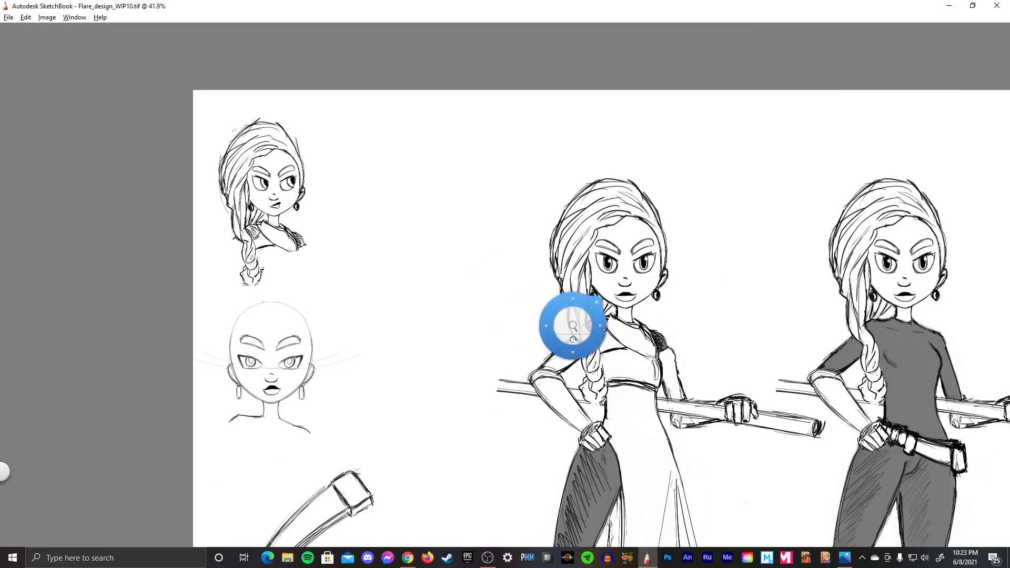
{"action": "mouse_move", "coordinate": [573, 339]}
{"action": "left_mouse_down"}
{"action": "mouse_move", "coordinate": [547, 347]}
{"action": "mouse_move", "coordinate": [515, 336]}
{"action": "mouse_move", "coordinate": [541, 350]}
{"action": "mouse_move", "coordinate": [505, 285]}
{"action": "mouse_move", "coordinate": [626, 232]}
{"action": "mouse_move", "coordinate": [472, 268]}
{"action": "mouse_move", "coordinate": [462, 290]}
{"action": "mouse_move", "coordinate": [477, 279]}
{"action": "mouse_move", "coordinate": [473, 291]}
{"action": "mouse_move", "coordinate": [481, 265]}
{"action": "mouse_move", "coordinate": [450, 325]}
{"action": "mouse_move", "coordinate": [458, 326]}
{"action": "left_mouse_up"}
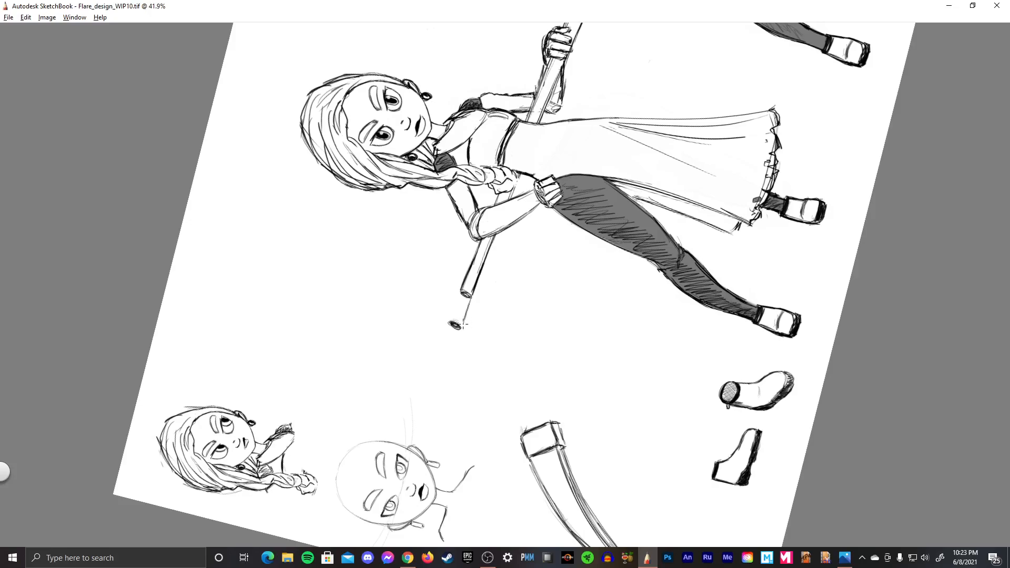
{"action": "left_click_drag", "start_coordinate": [458, 295], "coordinate": [450, 319]}
{"action": "left_click_drag", "start_coordinate": [465, 295], "coordinate": [463, 292]}
{"action": "key", "text": "space"}
- Draw a short flat hinge arm projecting from the staff's end section, with a round pivot at its outer end
{"action": "scroll", "coordinate": [507, 297], "scroll_direction": "up", "scroll_amount": 10}
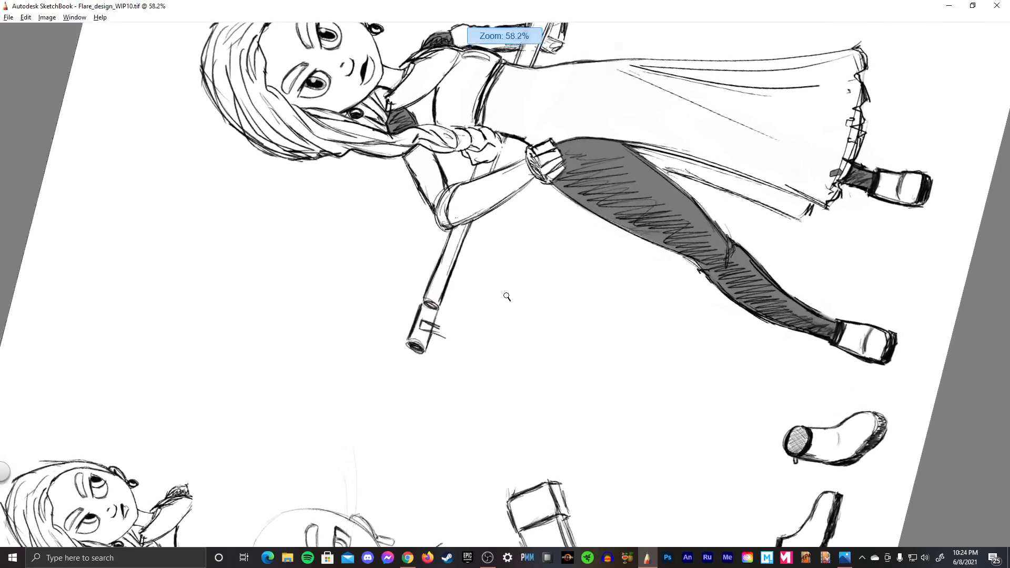
{"action": "left_click_drag", "start_coordinate": [621, 307], "coordinate": [887, 250]}
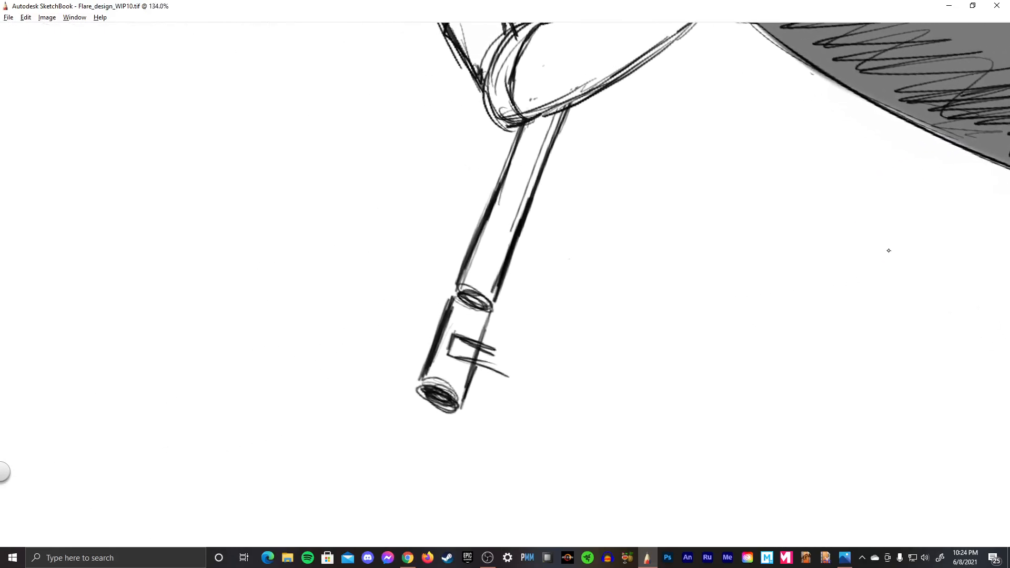
{"action": "left_click_drag", "start_coordinate": [462, 359], "coordinate": [518, 377]}
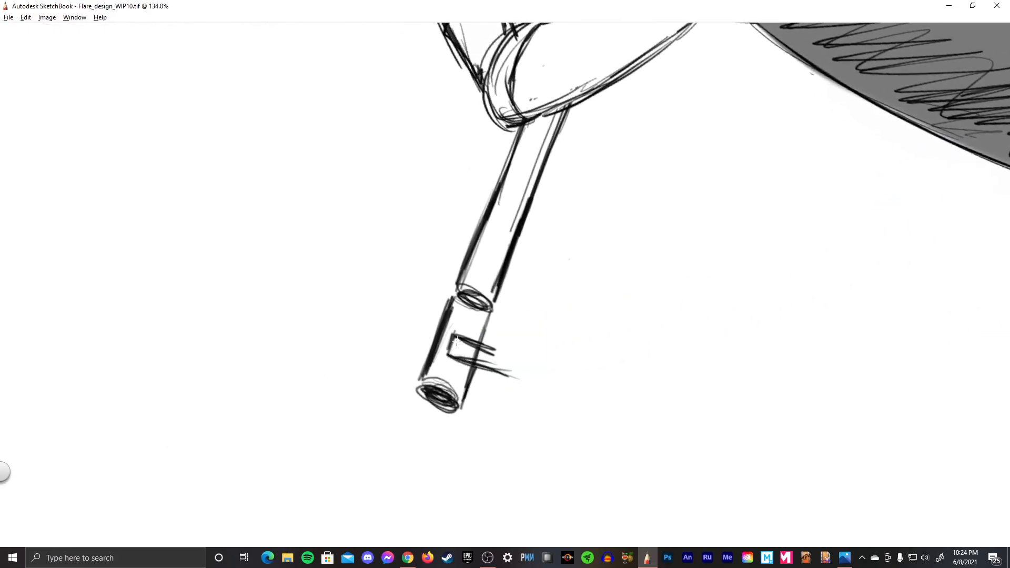
{"action": "mouse_move", "coordinate": [454, 336]}
{"action": "left_mouse_down"}
{"action": "mouse_move", "coordinate": [480, 342]}
{"action": "mouse_move", "coordinate": [463, 336]}
{"action": "mouse_move", "coordinate": [548, 386]}
{"action": "left_mouse_up"}
{"action": "mouse_move", "coordinate": [475, 365]}
{"action": "left_mouse_down"}
{"action": "mouse_move", "coordinate": [547, 387]}
{"action": "mouse_move", "coordinate": [456, 333]}
{"action": "mouse_move", "coordinate": [526, 354]}
{"action": "mouse_move", "coordinate": [481, 339]}
{"action": "mouse_move", "coordinate": [470, 351]}
{"action": "mouse_move", "coordinate": [511, 355]}
{"action": "left_mouse_up"}
{"action": "mouse_move", "coordinate": [459, 337]}
{"action": "left_mouse_down"}
{"action": "mouse_move", "coordinate": [504, 351]}
{"action": "mouse_move", "coordinate": [498, 369]}
{"action": "mouse_move", "coordinate": [543, 364]}
{"action": "left_mouse_up"}
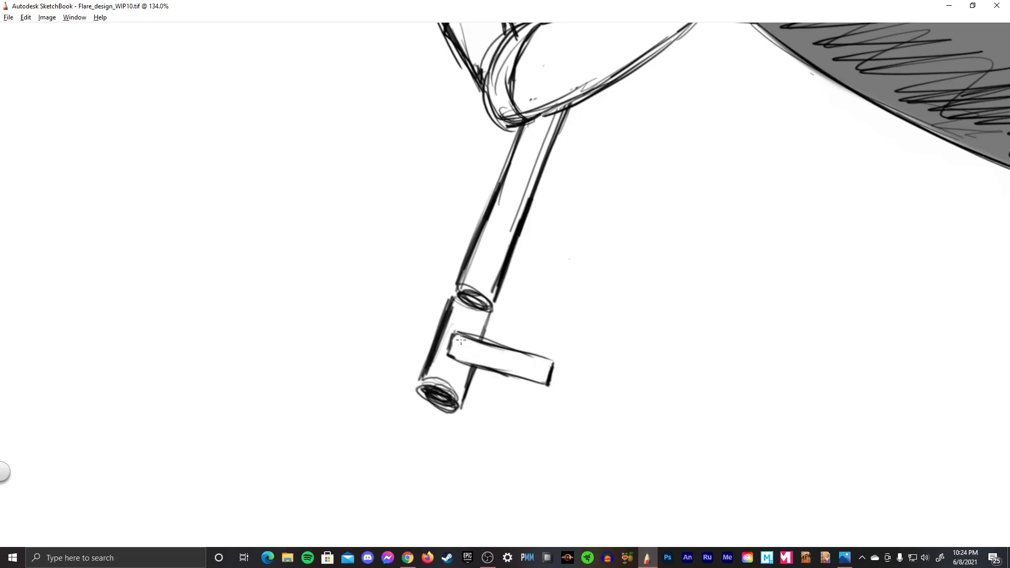
{"action": "mouse_move", "coordinate": [449, 336]}
{"action": "left_mouse_down"}
{"action": "mouse_move", "coordinate": [451, 353]}
{"action": "mouse_move", "coordinate": [476, 365]}
{"action": "mouse_move", "coordinate": [548, 387]}
{"action": "mouse_move", "coordinate": [489, 340]}
{"action": "mouse_move", "coordinate": [547, 358]}
{"action": "mouse_move", "coordinate": [552, 371]}
{"action": "mouse_move", "coordinate": [578, 375]}
{"action": "mouse_move", "coordinate": [559, 379]}
{"action": "mouse_move", "coordinate": [582, 384]}
{"action": "mouse_move", "coordinate": [561, 389]}
{"action": "mouse_move", "coordinate": [583, 379]}
{"action": "mouse_move", "coordinate": [558, 371]}
{"action": "left_mouse_up"}
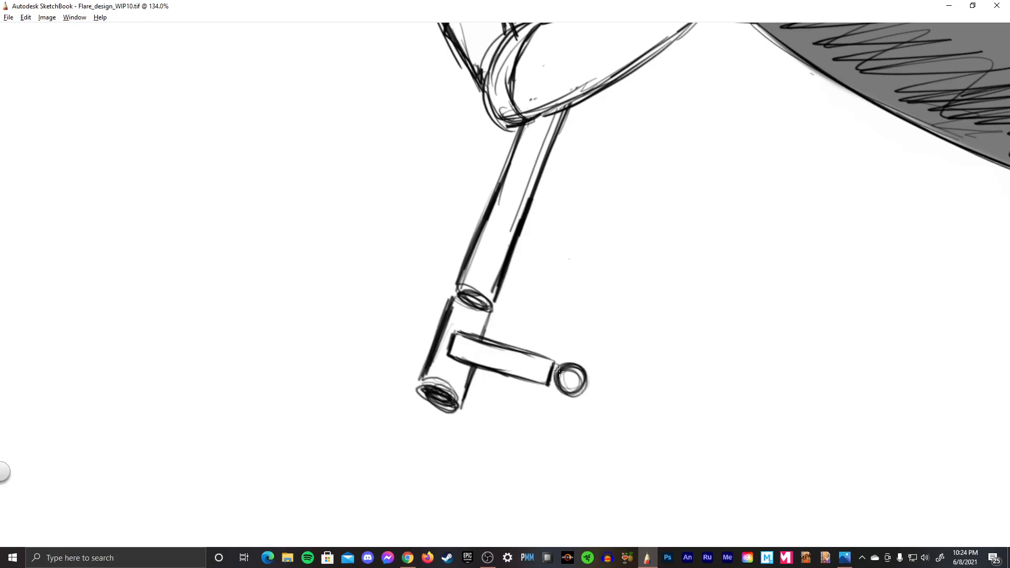
{"action": "mouse_move", "coordinate": [558, 383]}
{"action": "left_mouse_down"}
{"action": "mouse_move", "coordinate": [573, 389]}
{"action": "mouse_move", "coordinate": [568, 371]}
{"action": "mouse_move", "coordinate": [576, 383]}
{"action": "mouse_move", "coordinate": [568, 364]}
{"action": "left_mouse_up"}
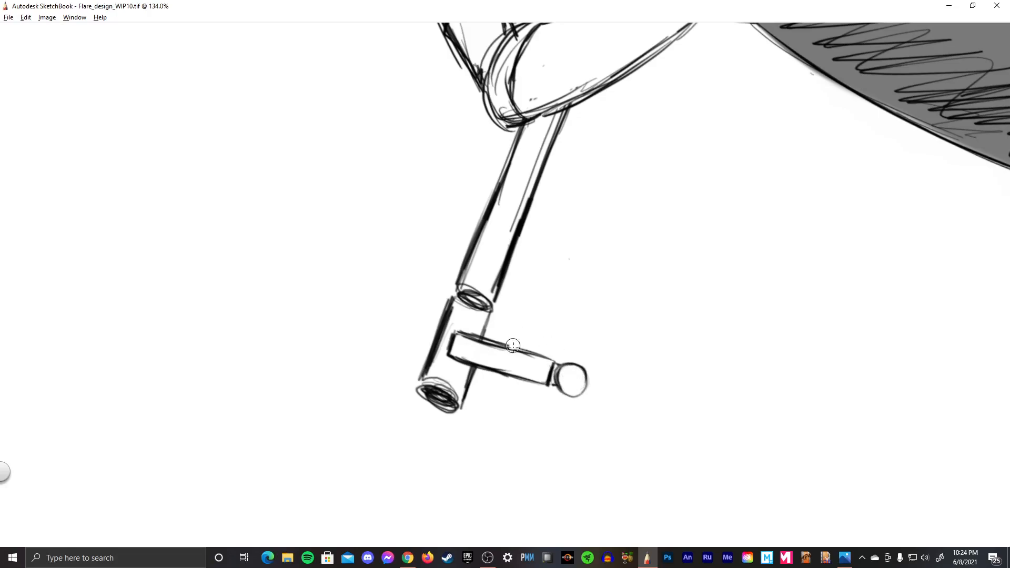
- Draw the folded blade housing's inner long edge parallel to the staff, from the forearm to past the hinge arm
{"action": "left_click_drag", "start_coordinate": [518, 346], "coordinate": [565, 210]}
{"action": "left_click_drag", "start_coordinate": [568, 176], "coordinate": [526, 324]}
{"action": "left_click_drag", "start_coordinate": [575, 158], "coordinate": [536, 295]}
{"action": "mouse_move", "coordinate": [585, 139]}
{"action": "left_mouse_down"}
{"action": "mouse_move", "coordinate": [527, 316]}
{"action": "mouse_move", "coordinate": [554, 235]}
{"action": "mouse_move", "coordinate": [539, 281]}
{"action": "left_mouse_up"}
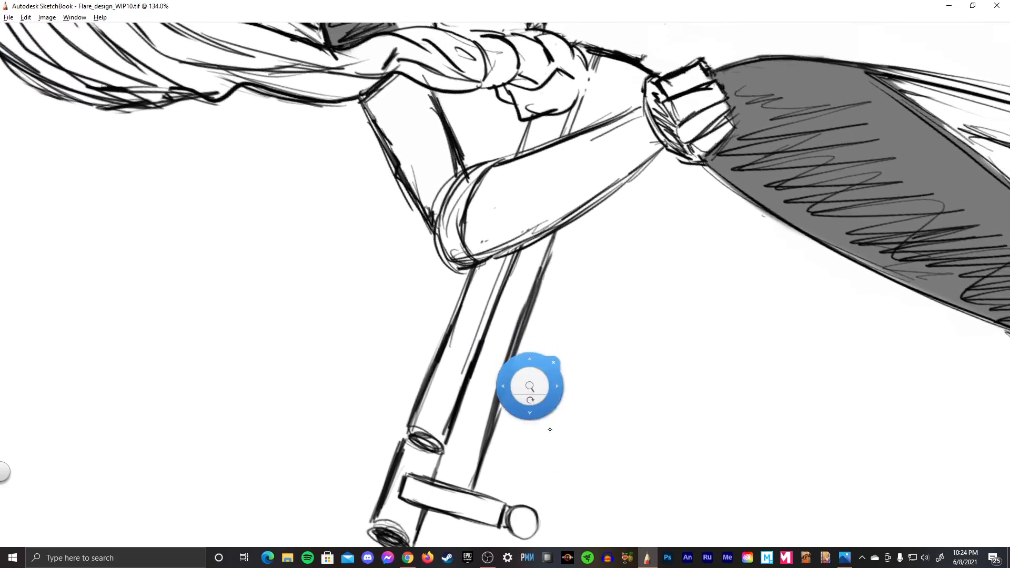
{"action": "mouse_move", "coordinate": [529, 388]}
{"action": "left_mouse_down"}
{"action": "mouse_move", "coordinate": [563, 453]}
{"action": "mouse_move", "coordinate": [500, 280]}
{"action": "mouse_move", "coordinate": [495, 290]}
{"action": "left_mouse_up"}
{"action": "left_click_drag", "start_coordinate": [510, 245], "coordinate": [475, 357]}
{"action": "left_click_drag", "start_coordinate": [488, 320], "coordinate": [474, 364]}
- Draw the blade housing's square end and its long outer edge, and cap it with a curved edge near the forearm
{"action": "mouse_move", "coordinate": [474, 365]}
{"action": "left_mouse_down"}
{"action": "mouse_move", "coordinate": [488, 327]}
{"action": "mouse_move", "coordinate": [477, 377]}
{"action": "mouse_move", "coordinate": [515, 390]}
{"action": "left_mouse_up"}
{"action": "mouse_move", "coordinate": [482, 339]}
{"action": "left_mouse_down"}
{"action": "mouse_move", "coordinate": [473, 374]}
{"action": "mouse_move", "coordinate": [566, 408]}
{"action": "left_mouse_up"}
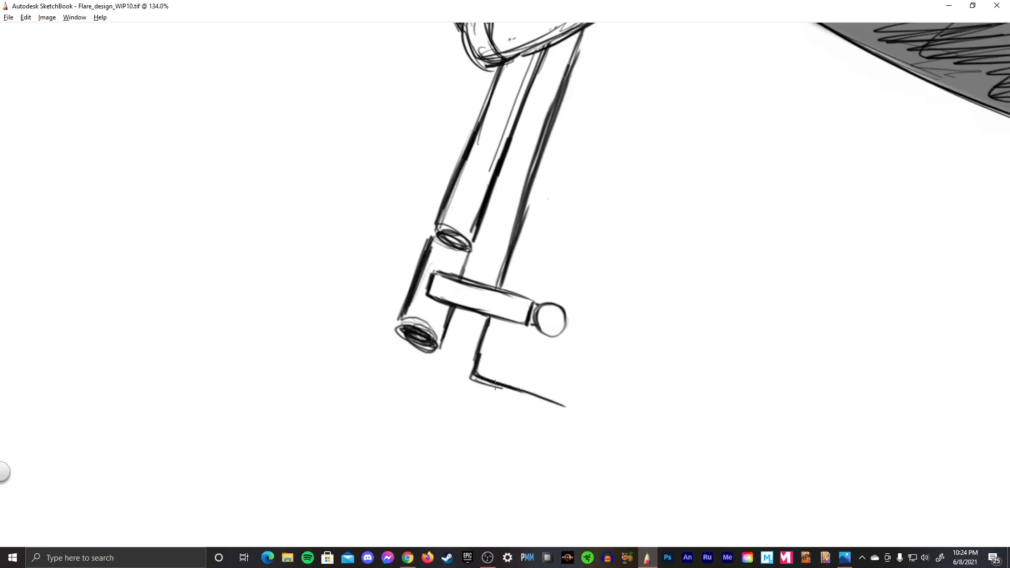
{"action": "left_click_drag", "start_coordinate": [478, 375], "coordinate": [584, 406]}
{"action": "mouse_move", "coordinate": [585, 386]}
{"action": "left_mouse_down"}
{"action": "mouse_move", "coordinate": [581, 406]}
{"action": "mouse_move", "coordinate": [611, 301]}
{"action": "left_mouse_up"}
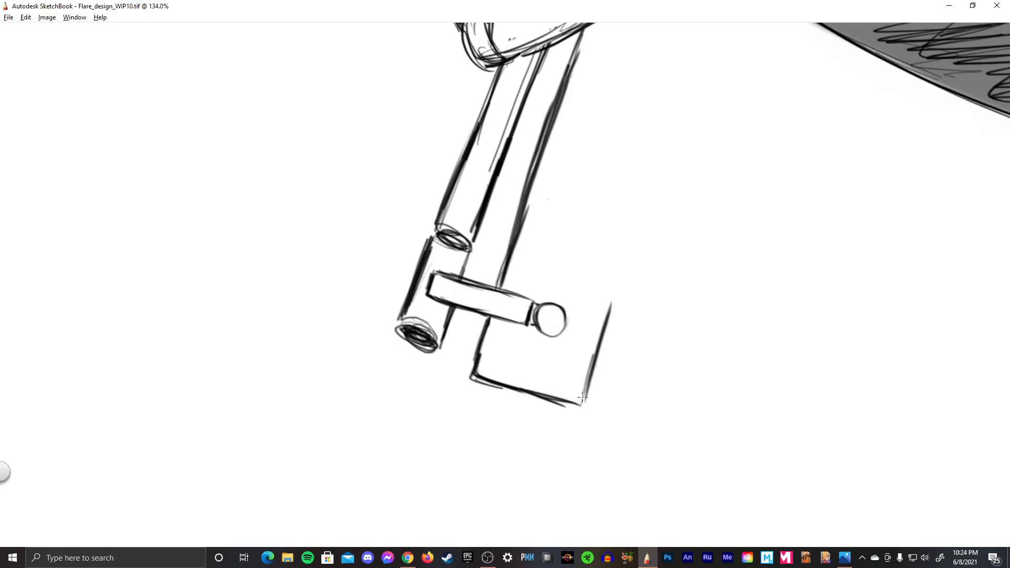
{"action": "left_click_drag", "start_coordinate": [593, 353], "coordinate": [628, 233]}
{"action": "left_click_drag", "start_coordinate": [582, 397], "coordinate": [676, 78]}
{"action": "left_click_drag", "start_coordinate": [650, 185], "coordinate": [679, 66]}
{"action": "left_click_drag", "start_coordinate": [628, 245], "coordinate": [693, 48]}
{"action": "mouse_move", "coordinate": [701, 133]}
{"action": "left_mouse_down"}
{"action": "mouse_move", "coordinate": [639, 350]}
{"action": "mouse_move", "coordinate": [637, 262]}
{"action": "left_mouse_up"}
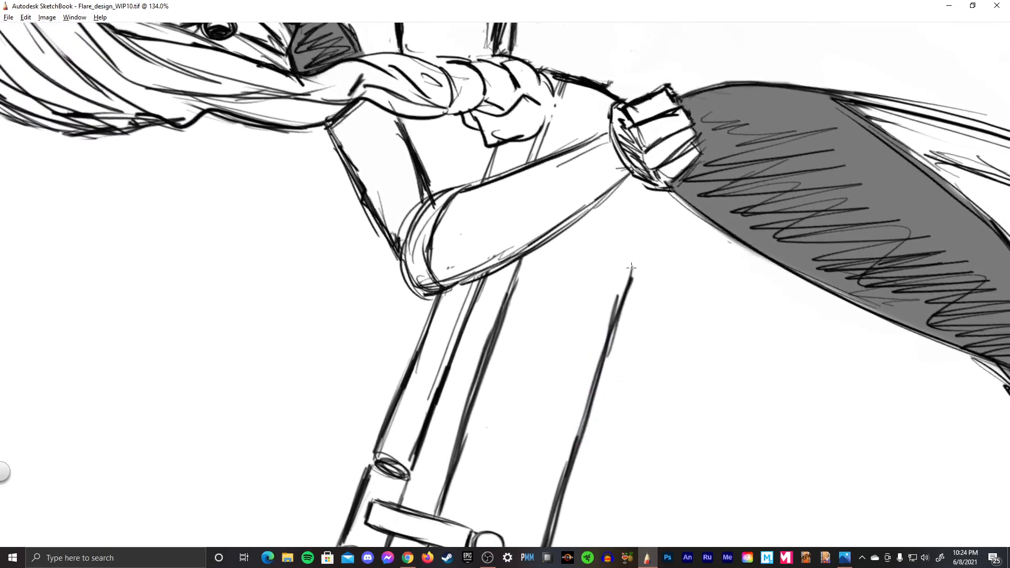
{"action": "left_click_drag", "start_coordinate": [610, 334], "coordinate": [640, 256]}
{"action": "mouse_move", "coordinate": [568, 225]}
{"action": "left_mouse_down"}
{"action": "mouse_move", "coordinate": [629, 251]}
{"action": "mouse_move", "coordinate": [613, 242]}
{"action": "mouse_move", "coordinate": [638, 261]}
{"action": "mouse_move", "coordinate": [566, 231]}
{"action": "mouse_move", "coordinate": [645, 268]}
{"action": "mouse_move", "coordinate": [565, 232]}
{"action": "mouse_move", "coordinate": [639, 268]}
{"action": "left_mouse_up"}
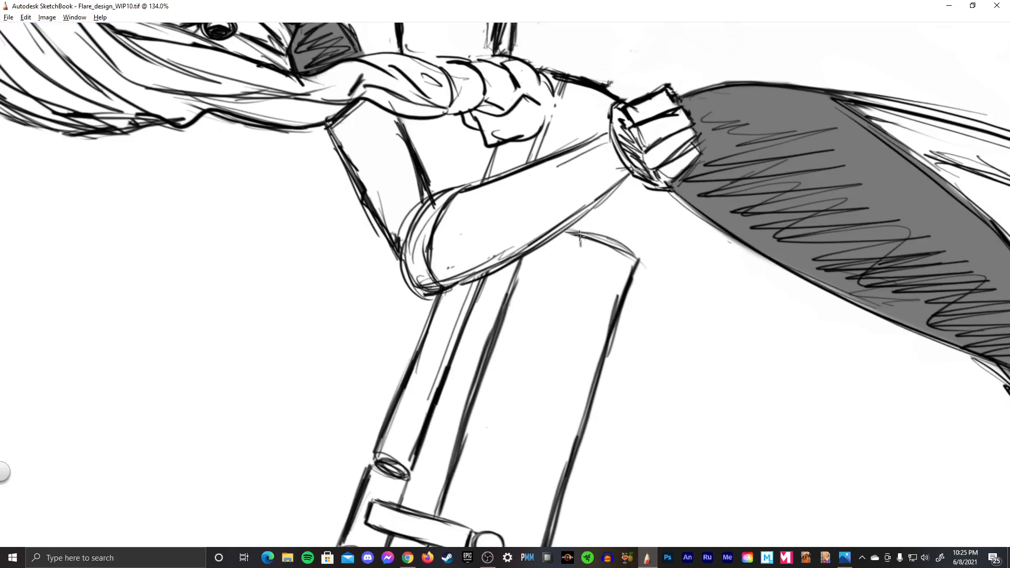
- Draw a bold angled line across the blade housing's outer side so that it tapers toward the forearm
{"action": "left_click_drag", "start_coordinate": [579, 240], "coordinate": [567, 476]}
{"action": "left_click_drag", "start_coordinate": [579, 337], "coordinate": [573, 429]}
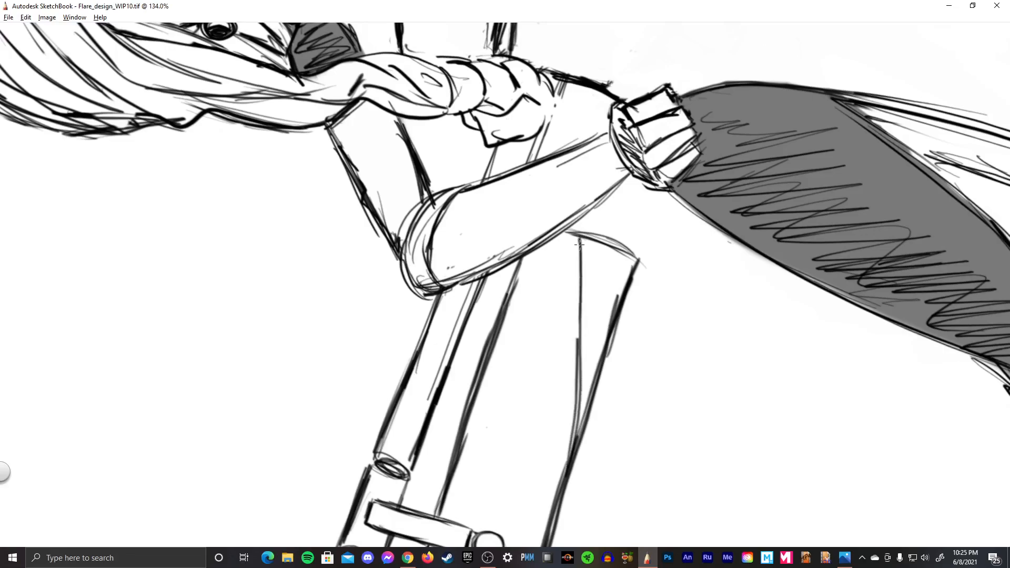
{"action": "left_click_drag", "start_coordinate": [578, 244], "coordinate": [577, 344]}
{"action": "mouse_move", "coordinate": [580, 235]}
{"action": "left_mouse_down"}
{"action": "mouse_move", "coordinate": [575, 413]}
{"action": "mouse_move", "coordinate": [558, 484]}
{"action": "left_mouse_up"}
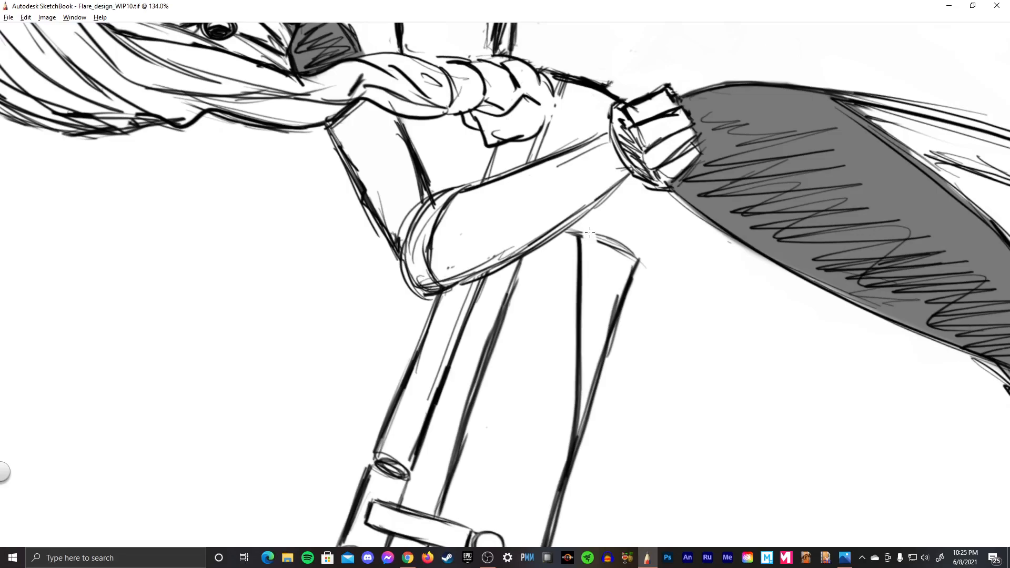
- Erase the curved cap and the part of the old outer edge lying outside the blade housing's angled line
{"action": "left_click_drag", "start_coordinate": [595, 235], "coordinate": [617, 251]}
{"action": "left_click_drag", "start_coordinate": [610, 320], "coordinate": [581, 446]}
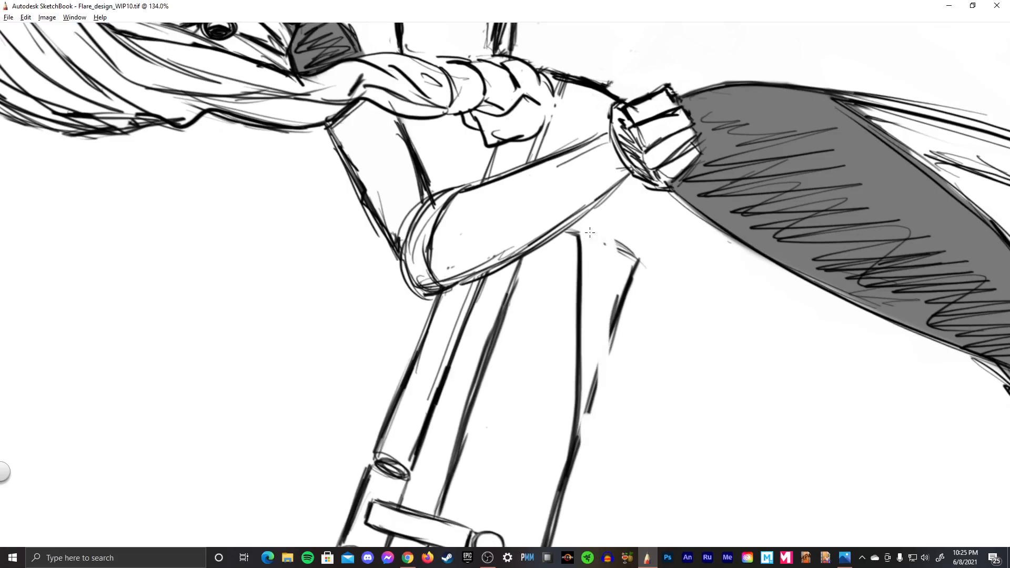
{"action": "left_click_drag", "start_coordinate": [584, 412], "coordinate": [575, 456]}
{"action": "left_click_drag", "start_coordinate": [599, 363], "coordinate": [585, 414]}
{"action": "left_click_drag", "start_coordinate": [622, 290], "coordinate": [608, 355]}
{"action": "left_click_drag", "start_coordinate": [615, 240], "coordinate": [634, 260]}
{"action": "left_click_drag", "start_coordinate": [637, 263], "coordinate": [624, 307]}
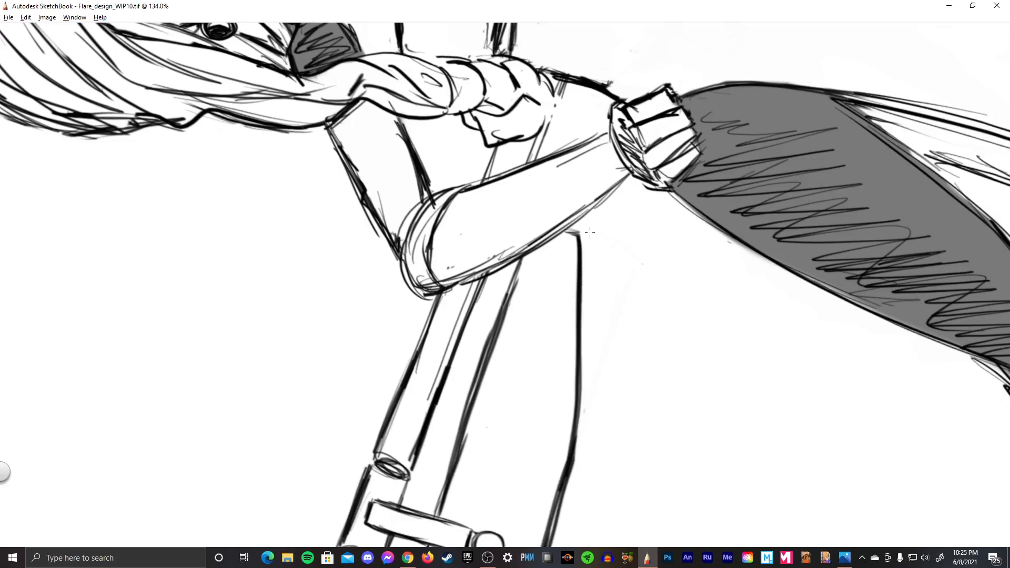
- Darken the collar ring joining the staff to its end section, and draw a stepped, tapered cap on the tip
{"action": "key", "text": "space"}
{"action": "mouse_move", "coordinate": [572, 343]}
{"action": "left_mouse_down"}
{"action": "mouse_move", "coordinate": [526, 422]}
{"action": "mouse_move", "coordinate": [571, 339]}
{"action": "mouse_move", "coordinate": [530, 332]}
{"action": "mouse_move", "coordinate": [556, 344]}
{"action": "mouse_move", "coordinate": [524, 326]}
{"action": "mouse_move", "coordinate": [539, 318]}
{"action": "mouse_move", "coordinate": [550, 331]}
{"action": "left_mouse_up"}
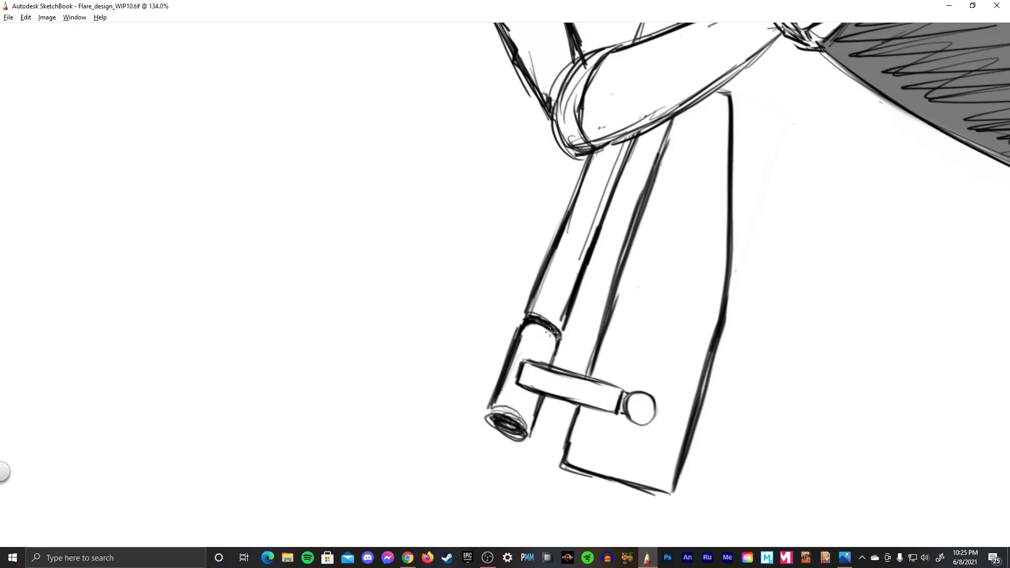
{"action": "mouse_move", "coordinate": [510, 421]}
{"action": "left_mouse_down"}
{"action": "mouse_move", "coordinate": [502, 431]}
{"action": "mouse_move", "coordinate": [521, 428]}
{"action": "mouse_move", "coordinate": [497, 421]}
{"action": "mouse_move", "coordinate": [486, 437]}
{"action": "mouse_move", "coordinate": [489, 453]}
{"action": "mouse_move", "coordinate": [505, 455]}
{"action": "mouse_move", "coordinate": [492, 449]}
{"action": "mouse_move", "coordinate": [492, 463]}
{"action": "mouse_move", "coordinate": [487, 428]}
{"action": "mouse_move", "coordinate": [484, 445]}
{"action": "mouse_move", "coordinate": [519, 445]}
{"action": "left_mouse_up"}
{"action": "key", "text": "space"}
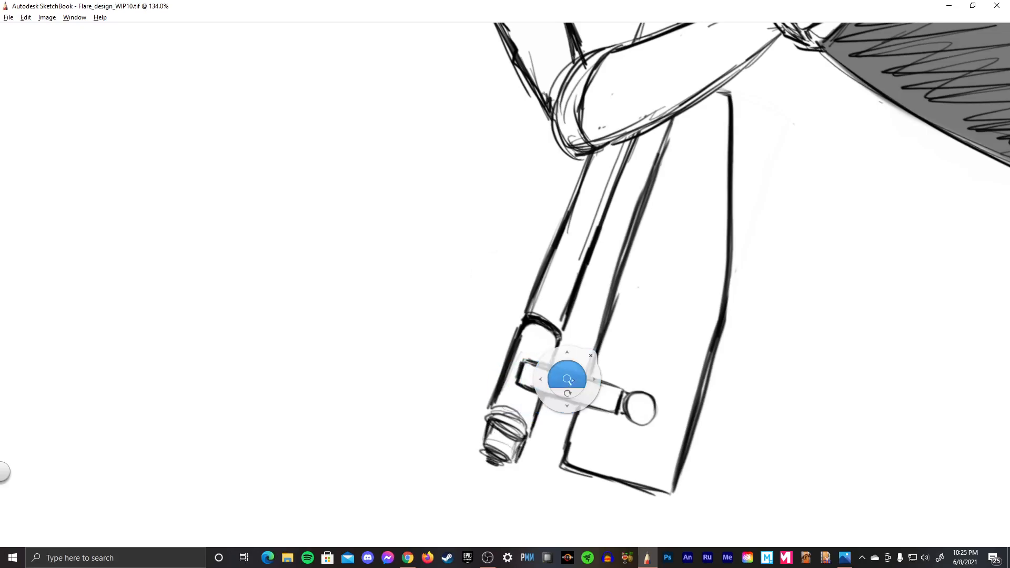
{"action": "mouse_move", "coordinate": [576, 376]}
{"action": "left_mouse_down"}
{"action": "mouse_move", "coordinate": [573, 396]}
{"action": "mouse_move", "coordinate": [565, 316]}
{"action": "mouse_move", "coordinate": [615, 321]}
{"action": "left_mouse_up"}
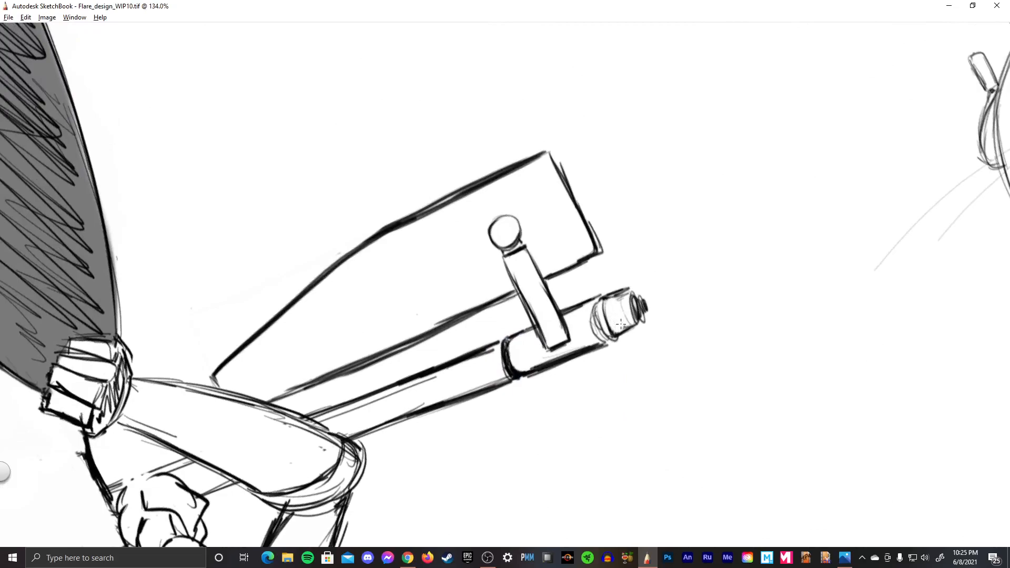
{"action": "mouse_move", "coordinate": [602, 301]}
{"action": "left_mouse_down"}
{"action": "mouse_move", "coordinate": [604, 339]}
{"action": "mouse_move", "coordinate": [640, 309]}
{"action": "mouse_move", "coordinate": [636, 299]}
{"action": "mouse_move", "coordinate": [639, 315]}
{"action": "mouse_move", "coordinate": [634, 293]}
{"action": "left_mouse_up"}
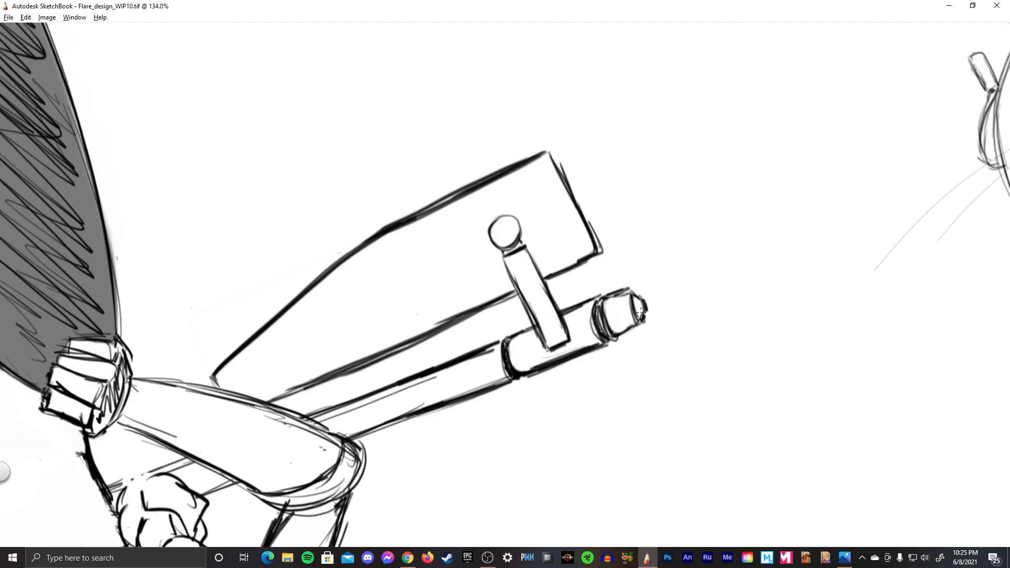
{"action": "left_click_drag", "start_coordinate": [629, 291], "coordinate": [600, 303]}
- Ink the hinge arm's edges, shade its round pivot around a white star, and round the other end with a dark diamond
{"action": "left_click_drag", "start_coordinate": [506, 248], "coordinate": [523, 302]}
{"action": "mouse_move", "coordinate": [504, 216]}
{"action": "left_mouse_down"}
{"action": "mouse_move", "coordinate": [494, 241]}
{"action": "mouse_move", "coordinate": [497, 227]}
{"action": "mouse_move", "coordinate": [503, 237]}
{"action": "mouse_move", "coordinate": [493, 226]}
{"action": "mouse_move", "coordinate": [506, 251]}
{"action": "mouse_move", "coordinate": [514, 243]}
{"action": "mouse_move", "coordinate": [506, 251]}
{"action": "mouse_move", "coordinate": [497, 230]}
{"action": "mouse_move", "coordinate": [493, 239]}
{"action": "left_mouse_up"}
{"action": "mouse_move", "coordinate": [499, 235]}
{"action": "left_mouse_down"}
{"action": "mouse_move", "coordinate": [507, 222]}
{"action": "mouse_move", "coordinate": [511, 233]}
{"action": "left_mouse_up"}
{"action": "left_click_drag", "start_coordinate": [506, 227], "coordinate": [499, 220]}
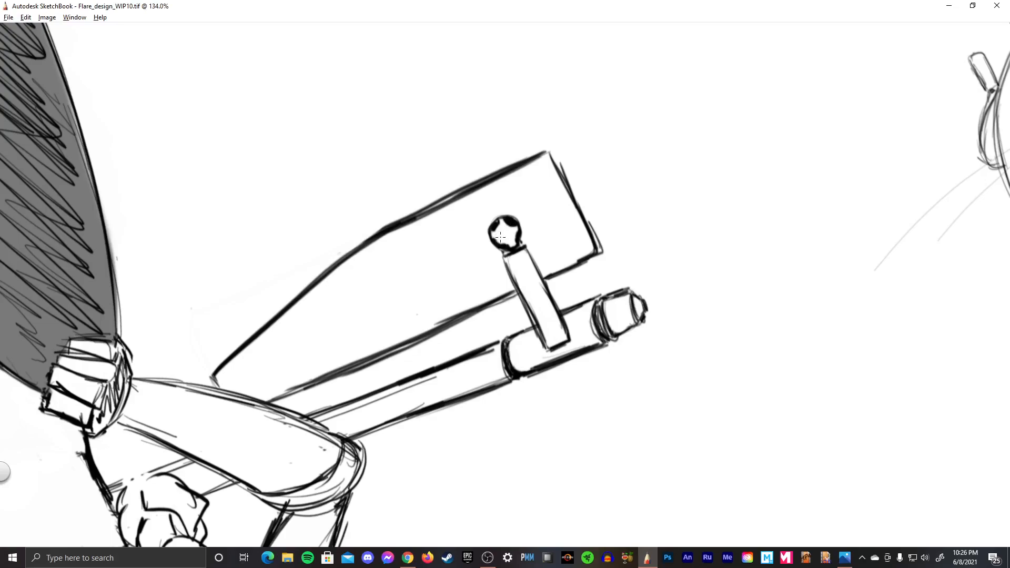
{"action": "left_click", "coordinate": [500, 237]}
{"action": "mouse_move", "coordinate": [508, 241]}
{"action": "left_mouse_down"}
{"action": "mouse_move", "coordinate": [495, 226]}
{"action": "mouse_move", "coordinate": [497, 245]}
{"action": "left_mouse_up"}
{"action": "left_click_drag", "start_coordinate": [517, 240], "coordinate": [500, 248]}
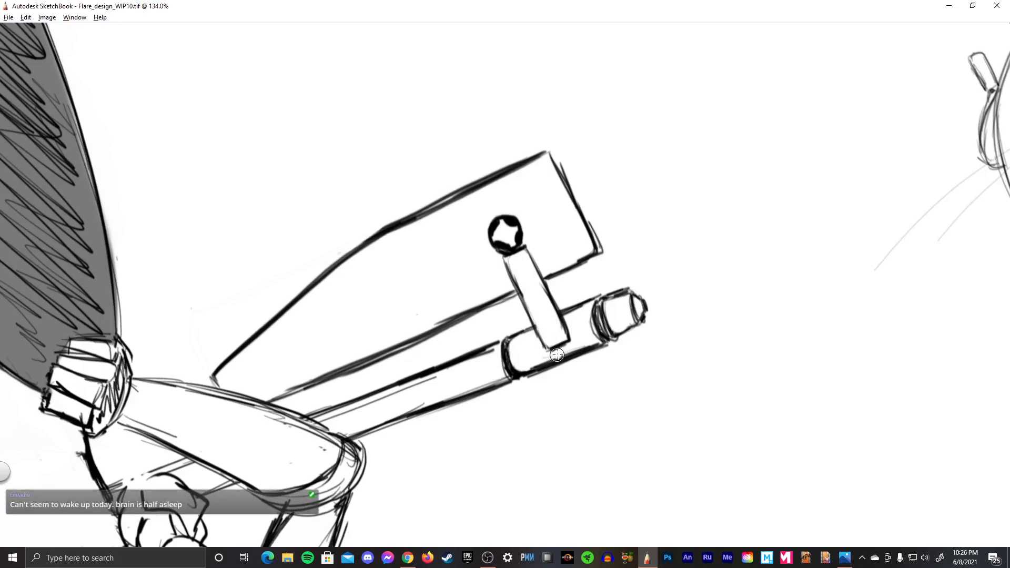
{"action": "left_click_drag", "start_coordinate": [557, 355], "coordinate": [556, 345]}
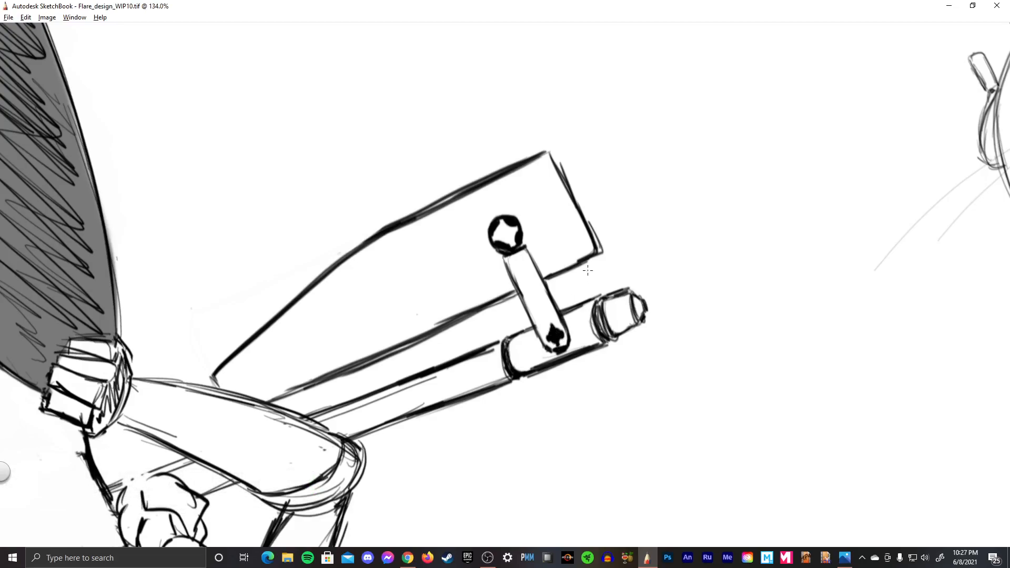
- Clean up the staff's plain end beyond her gripping hand, and undo the last strokes made there
{"action": "key", "text": "space"}
{"action": "left_click_drag", "start_coordinate": [547, 286], "coordinate": [558, 293]}
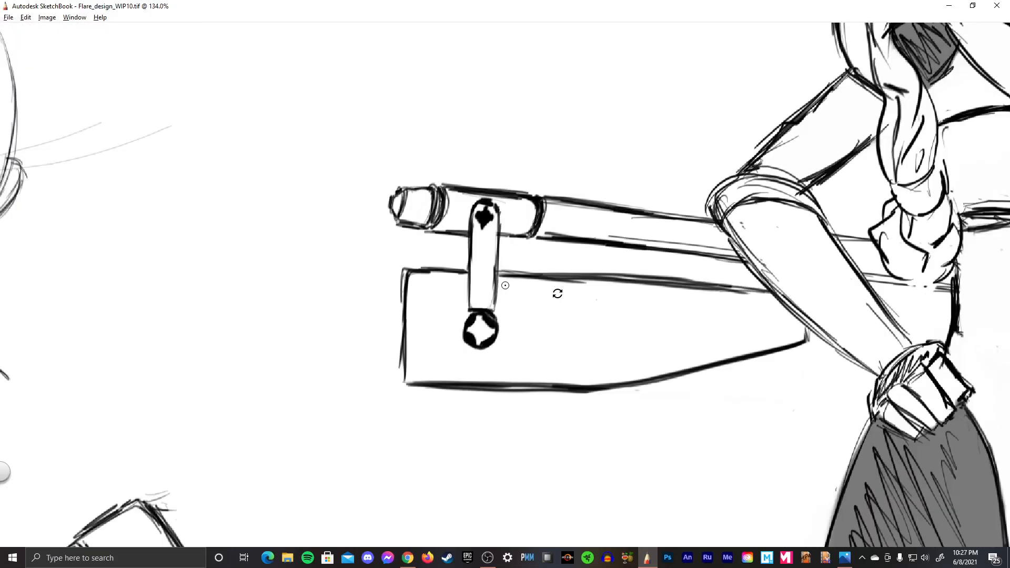
{"action": "key", "text": "space"}
{"action": "mouse_move", "coordinate": [504, 285]}
{"action": "left_mouse_down"}
{"action": "mouse_move", "coordinate": [562, 309]}
{"action": "mouse_move", "coordinate": [541, 252]}
{"action": "left_mouse_up"}
{"action": "key", "text": "space"}
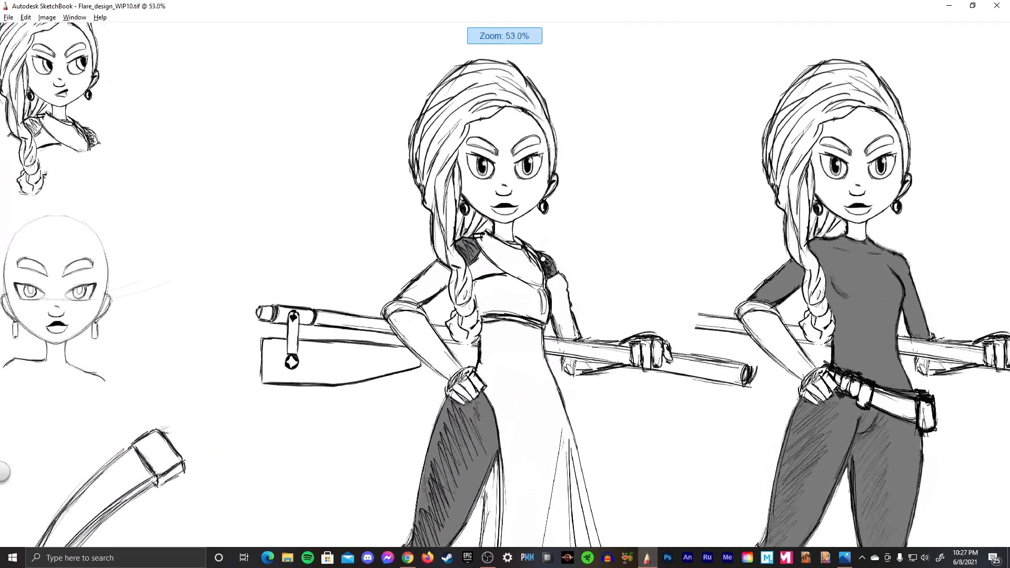
{"action": "key", "text": "space"}
{"action": "left_click_drag", "start_coordinate": [592, 295], "coordinate": [592, 286]}
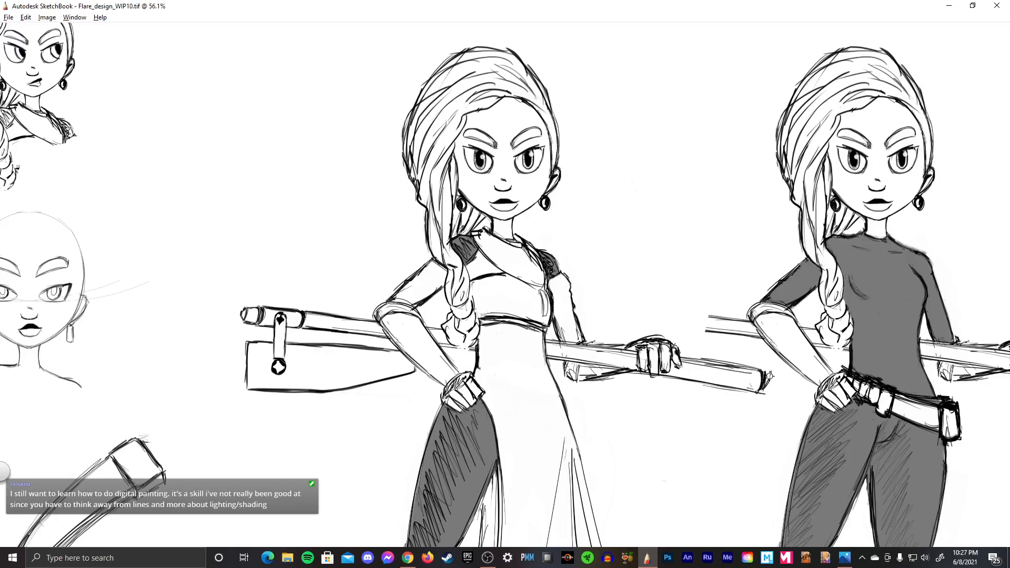
{"action": "key", "text": "ctrl+z"}
{"action": "key", "text": "ctrl+z"}
{"action": "key", "text": "ctrl+z"}
{"action": "key", "text": "ctrl+z"}
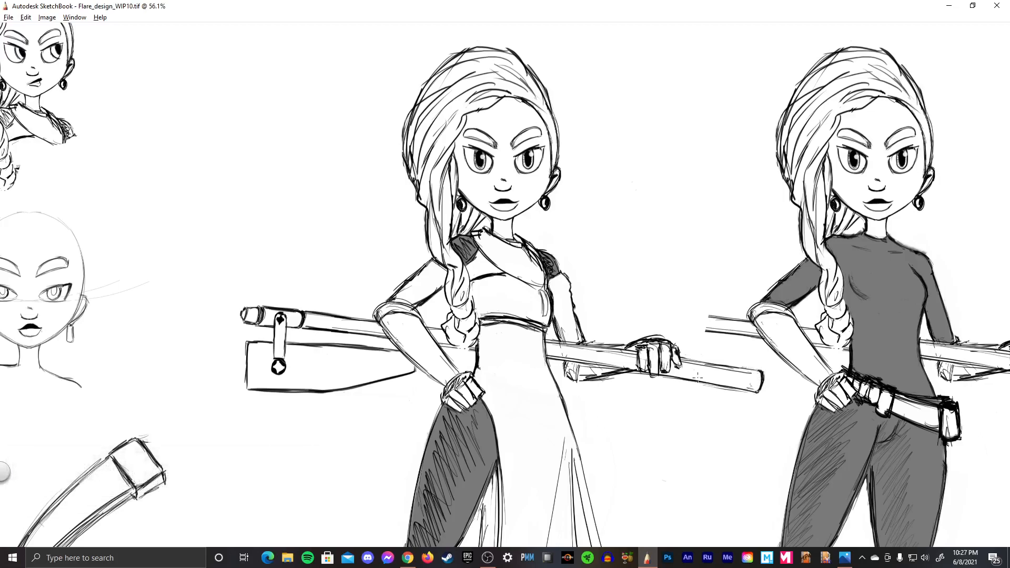
- Ink the staff's edges around her gripping hand, touch up the fingers, and darken the forearm outline behind the staff
{"action": "left_click_drag", "start_coordinate": [678, 354], "coordinate": [724, 364]}
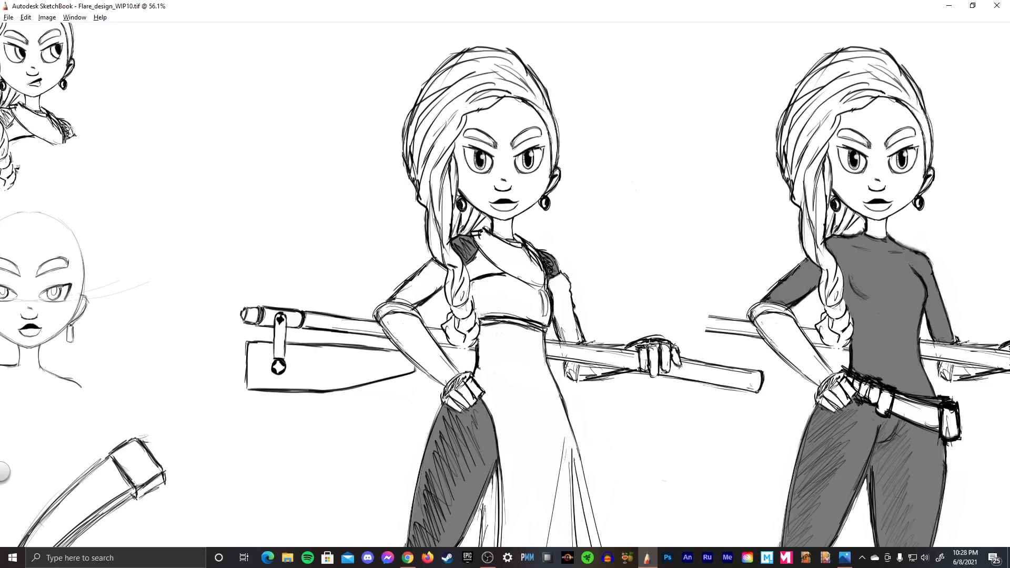
{"action": "left_click_drag", "start_coordinate": [645, 340], "coordinate": [649, 349]}
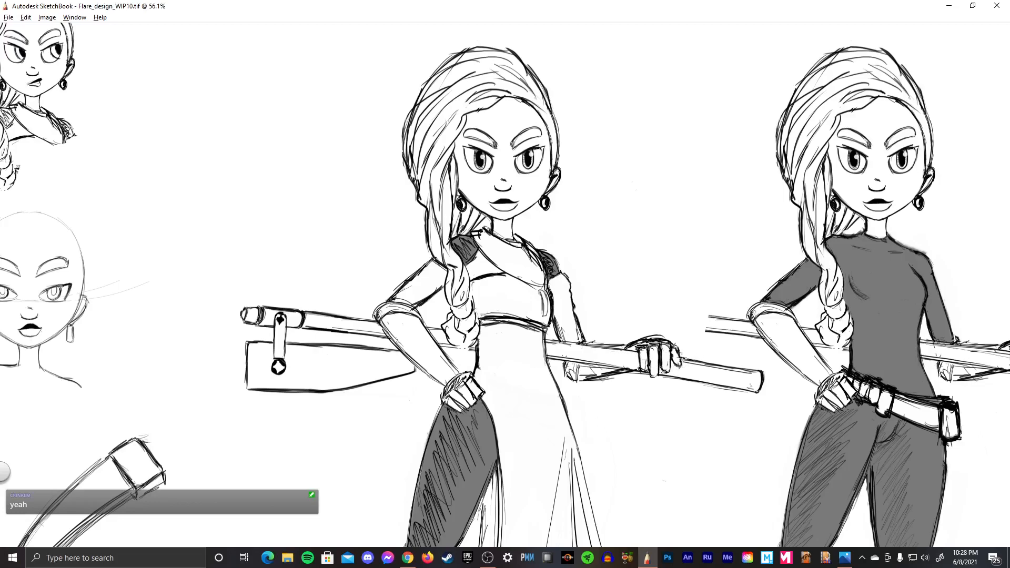
{"action": "mouse_move", "coordinate": [628, 351]}
{"action": "left_mouse_down"}
{"action": "mouse_move", "coordinate": [553, 341]}
{"action": "mouse_move", "coordinate": [577, 344]}
{"action": "mouse_move", "coordinate": [571, 361]}
{"action": "mouse_move", "coordinate": [599, 364]}
{"action": "left_mouse_up"}
{"action": "left_click_drag", "start_coordinate": [580, 362], "coordinate": [656, 376]}
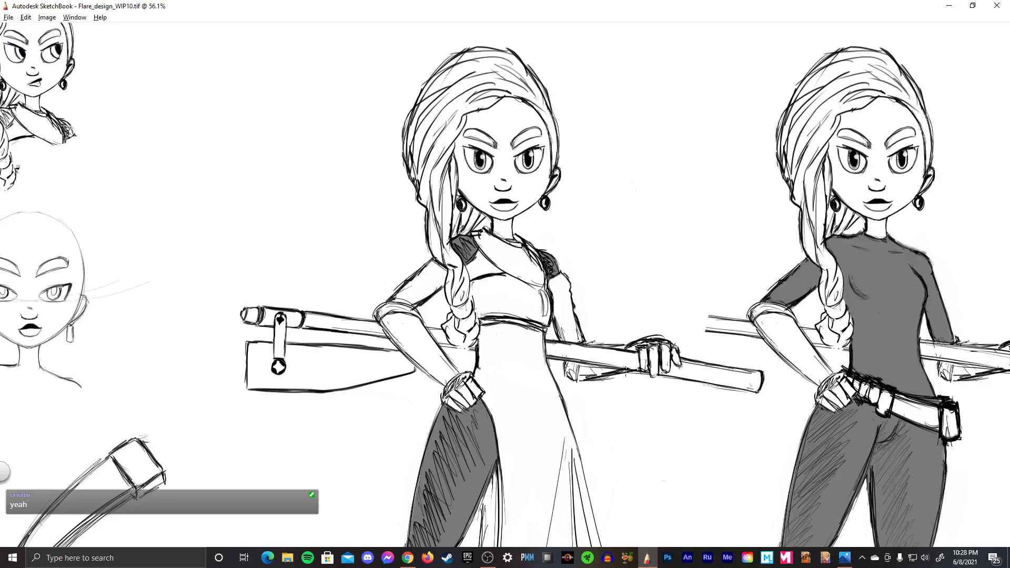
- Darken the elbow and upper arm outline of the staff-holding arm, then shade the braid's tie and ink its tail
{"action": "mouse_move", "coordinate": [579, 378]}
{"action": "left_mouse_down"}
{"action": "mouse_move", "coordinate": [576, 363]}
{"action": "mouse_move", "coordinate": [565, 362]}
{"action": "mouse_move", "coordinate": [581, 373]}
{"action": "left_mouse_up"}
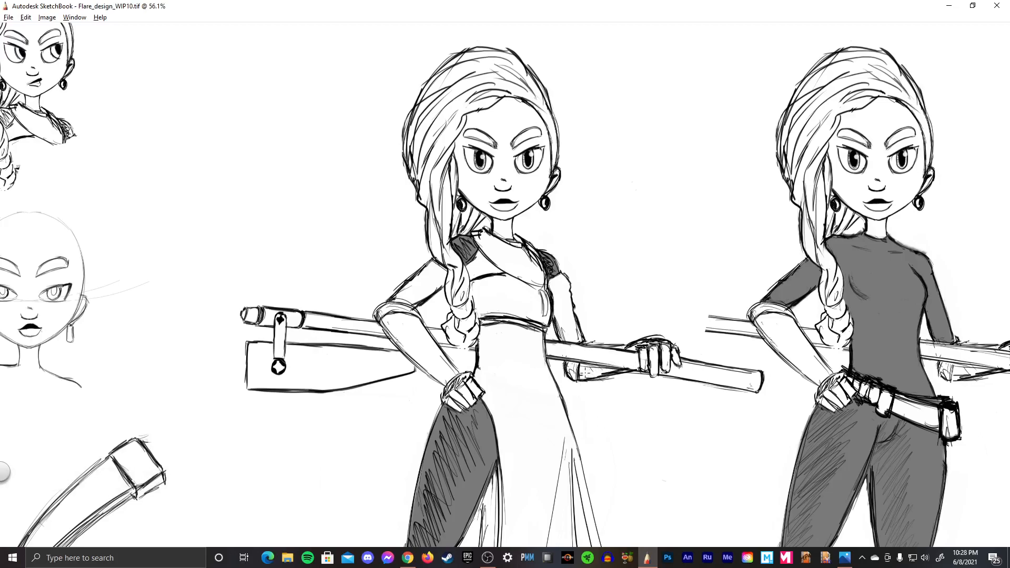
{"action": "left_click_drag", "start_coordinate": [584, 373], "coordinate": [607, 372]}
{"action": "left_click_drag", "start_coordinate": [583, 338], "coordinate": [576, 315]}
{"action": "mouse_move", "coordinate": [439, 329]}
{"action": "left_mouse_down"}
{"action": "mouse_move", "coordinate": [455, 351]}
{"action": "mouse_move", "coordinate": [468, 347]}
{"action": "mouse_move", "coordinate": [452, 331]}
{"action": "mouse_move", "coordinate": [458, 350]}
{"action": "mouse_move", "coordinate": [465, 345]}
{"action": "mouse_move", "coordinate": [444, 329]}
{"action": "mouse_move", "coordinate": [467, 349]}
{"action": "mouse_move", "coordinate": [445, 330]}
{"action": "mouse_move", "coordinate": [450, 347]}
{"action": "mouse_move", "coordinate": [465, 332]}
{"action": "mouse_move", "coordinate": [466, 308]}
{"action": "left_mouse_up"}
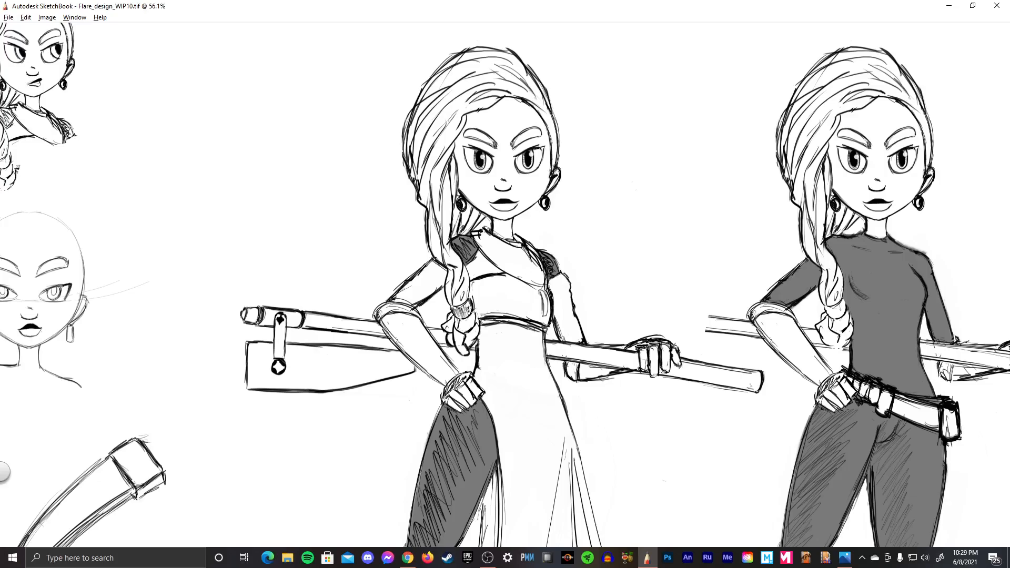
- Add dark bands on the staff around her gripping hand and at its end, and hatch a wrapped grip between the outer bands
{"action": "key", "text": "space"}
{"action": "left_click_drag", "start_coordinate": [618, 282], "coordinate": [576, 301]}
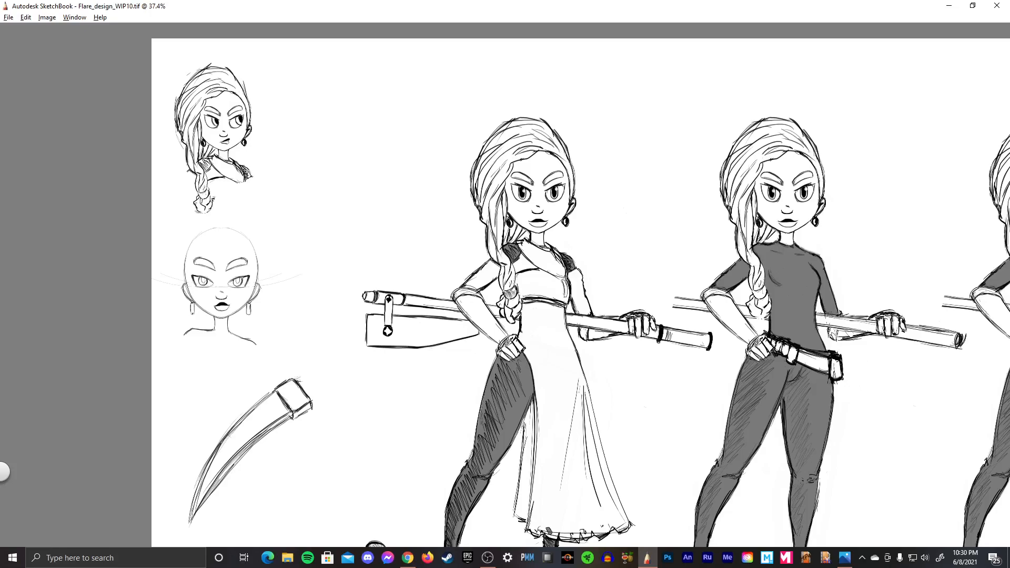
{"action": "left_click_drag", "start_coordinate": [671, 340], "coordinate": [695, 339]}
{"action": "left_click_drag", "start_coordinate": [715, 335], "coordinate": [716, 348]}
- Touch up the staff's tapered tip cap and draw an inner line parallel to the blade housing's blunt end
{"action": "scroll", "coordinate": [699, 270], "scroll_direction": "down", "scroll_amount": 3}
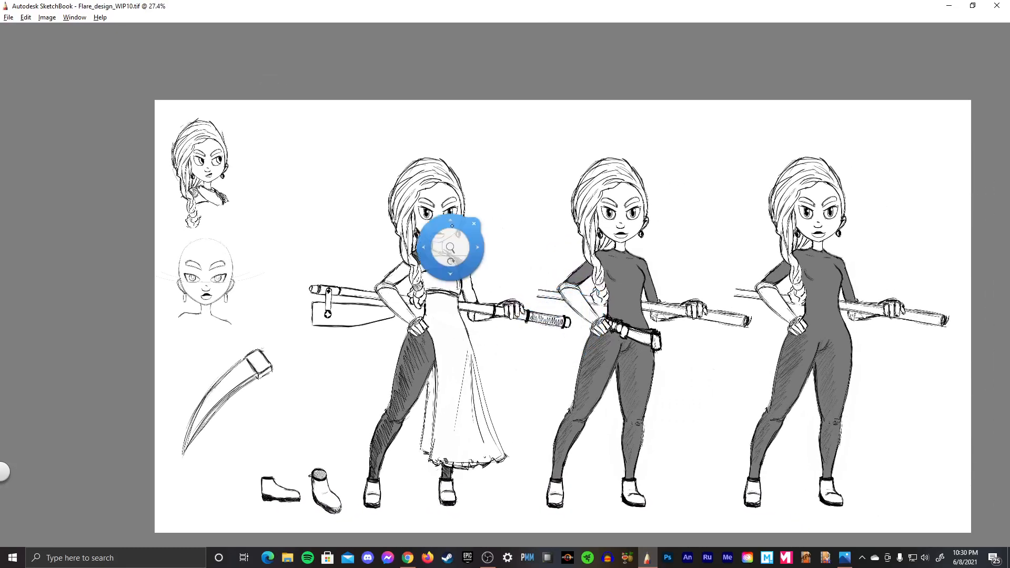
{"action": "scroll", "coordinate": [456, 242], "scroll_direction": "up", "scroll_amount": 1}
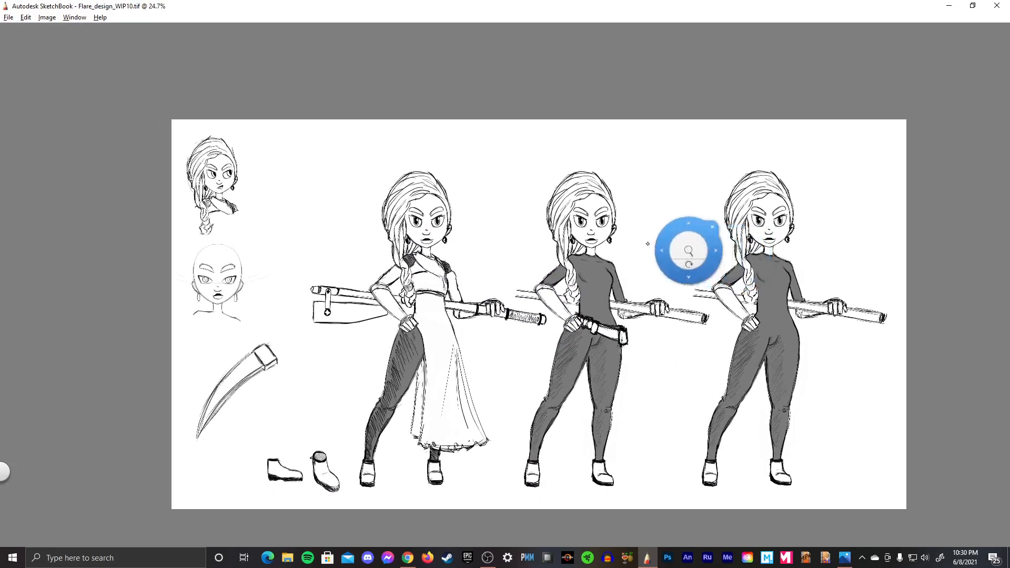
{"action": "scroll", "coordinate": [559, 229], "scroll_direction": "up", "scroll_amount": 5}
{"action": "mouse_move", "coordinate": [547, 316]}
{"action": "left_mouse_down"}
{"action": "mouse_move", "coordinate": [676, 304]}
{"action": "mouse_move", "coordinate": [457, 295]}
{"action": "mouse_move", "coordinate": [513, 342]}
{"action": "left_mouse_up"}
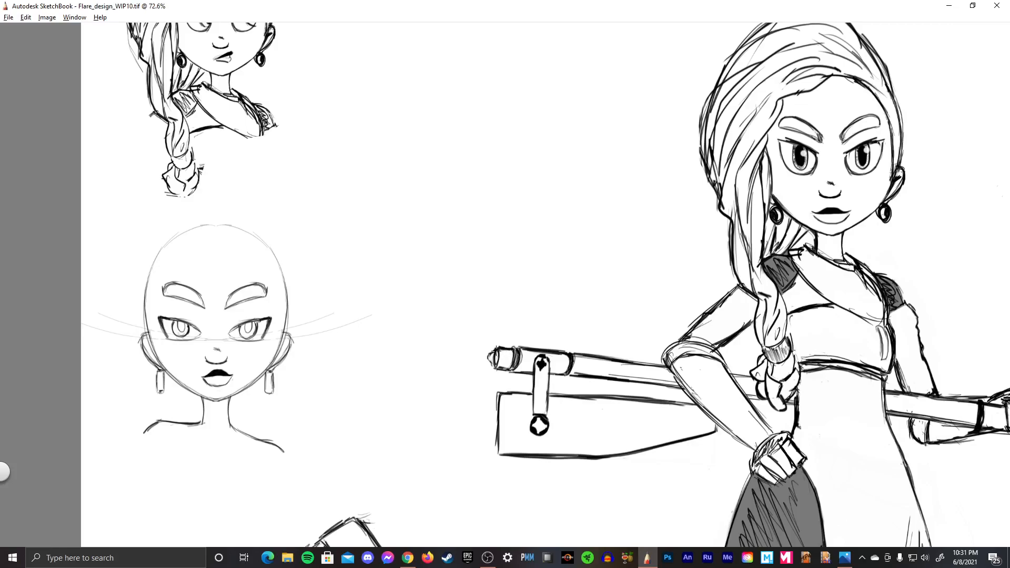
{"action": "left_click_drag", "start_coordinate": [493, 354], "coordinate": [499, 366]}
{"action": "mouse_move", "coordinate": [506, 403]}
{"action": "left_mouse_down"}
{"action": "mouse_move", "coordinate": [506, 430]}
{"action": "mouse_move", "coordinate": [502, 393]}
{"action": "mouse_move", "coordinate": [499, 455]}
{"action": "mouse_move", "coordinate": [498, 410]}
{"action": "left_mouse_up"}
- Sketch a small hinge study beside the dress figure: staff end, pivoted arm, vertical blade edges and wavy lines on both sides
{"action": "left_click", "coordinate": [592, 334], "text": "ctrl+alt"}
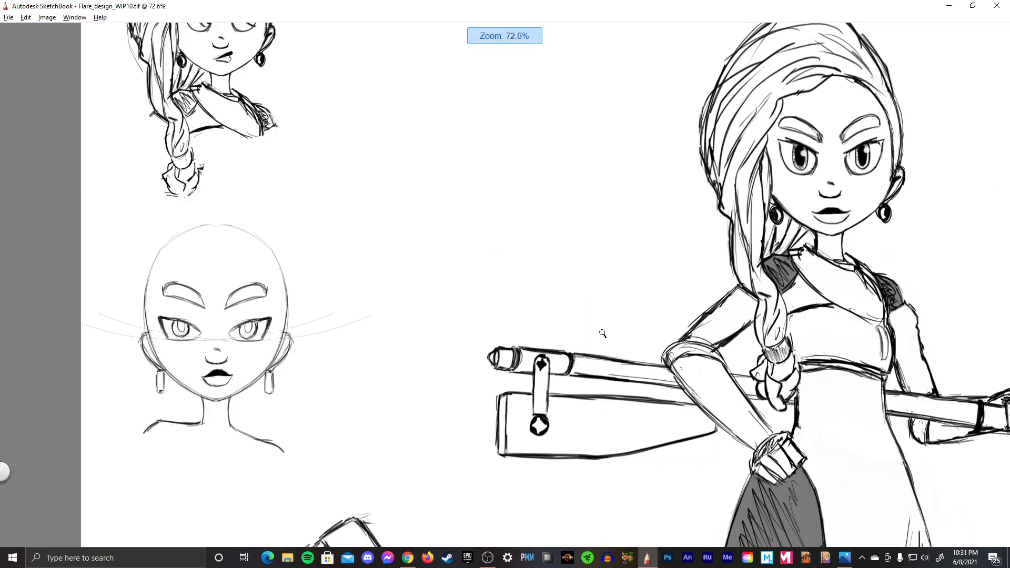
{"action": "left_click_drag", "start_coordinate": [602, 333], "coordinate": [556, 420]}
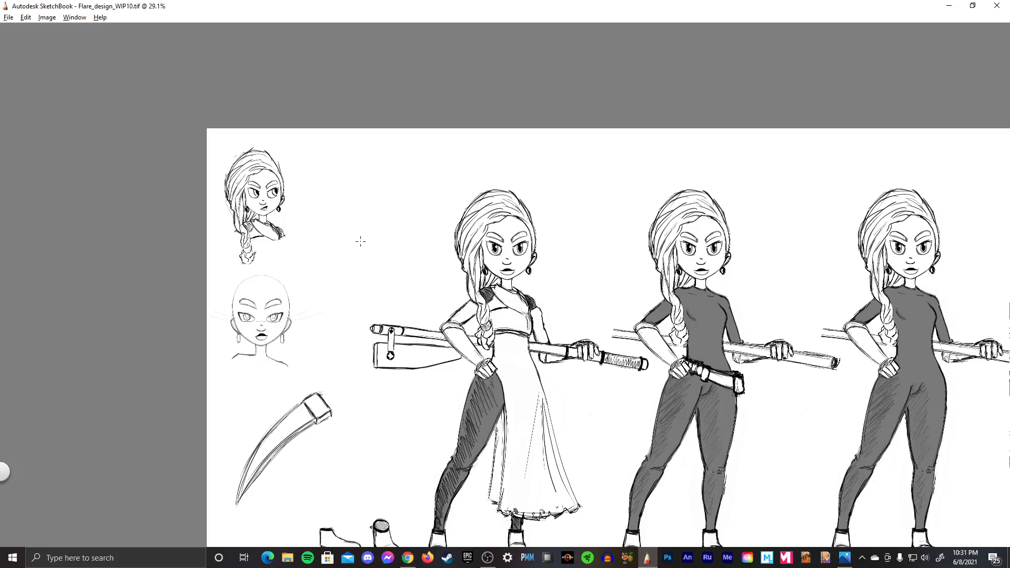
{"action": "mouse_move", "coordinate": [393, 251]}
{"action": "left_mouse_down"}
{"action": "mouse_move", "coordinate": [365, 248]}
{"action": "mouse_move", "coordinate": [411, 246]}
{"action": "left_mouse_up"}
{"action": "mouse_move", "coordinate": [410, 253]}
{"action": "left_mouse_down"}
{"action": "mouse_move", "coordinate": [382, 250]}
{"action": "mouse_move", "coordinate": [365, 287]}
{"action": "left_mouse_up"}
{"action": "mouse_move", "coordinate": [367, 252]}
{"action": "left_mouse_down"}
{"action": "mouse_move", "coordinate": [364, 288]}
{"action": "mouse_move", "coordinate": [391, 288]}
{"action": "left_mouse_up"}
{"action": "mouse_move", "coordinate": [386, 244]}
{"action": "left_mouse_down"}
{"action": "mouse_move", "coordinate": [378, 272]}
{"action": "mouse_move", "coordinate": [393, 291]}
{"action": "left_mouse_up"}
{"action": "left_click_drag", "start_coordinate": [356, 245], "coordinate": [343, 303]}
{"action": "left_click_drag", "start_coordinate": [408, 263], "coordinate": [405, 303]}
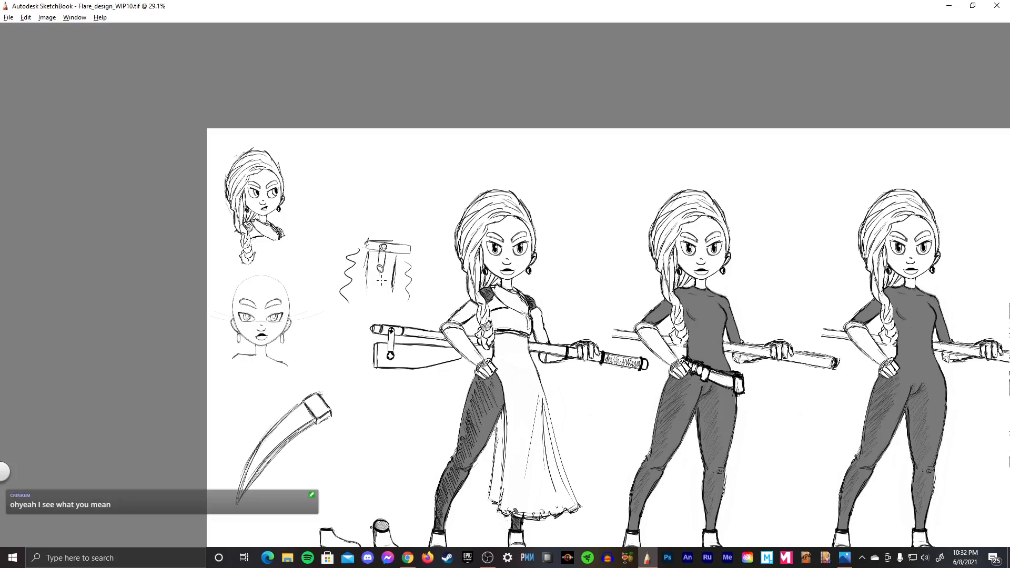
{"action": "left_click_drag", "start_coordinate": [343, 369], "coordinate": [365, 359]}
{"action": "left_click_drag", "start_coordinate": [358, 356], "coordinate": [361, 366]}
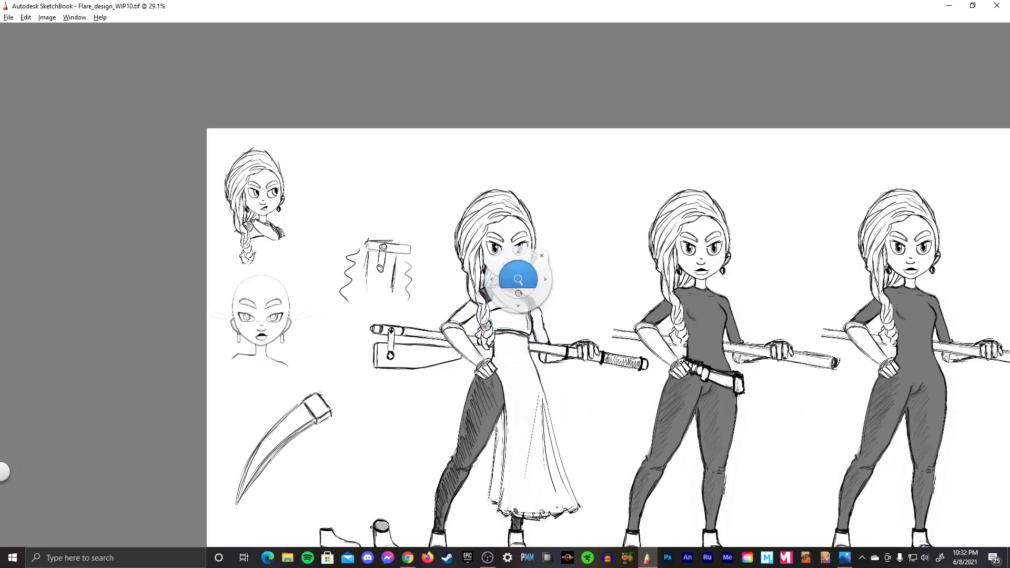
- Redraw the braid's tail below the tie on the dress figure with cleaner, darker strands over the staff
{"action": "scroll", "coordinate": [521, 284], "scroll_direction": "up", "scroll_amount": 5}
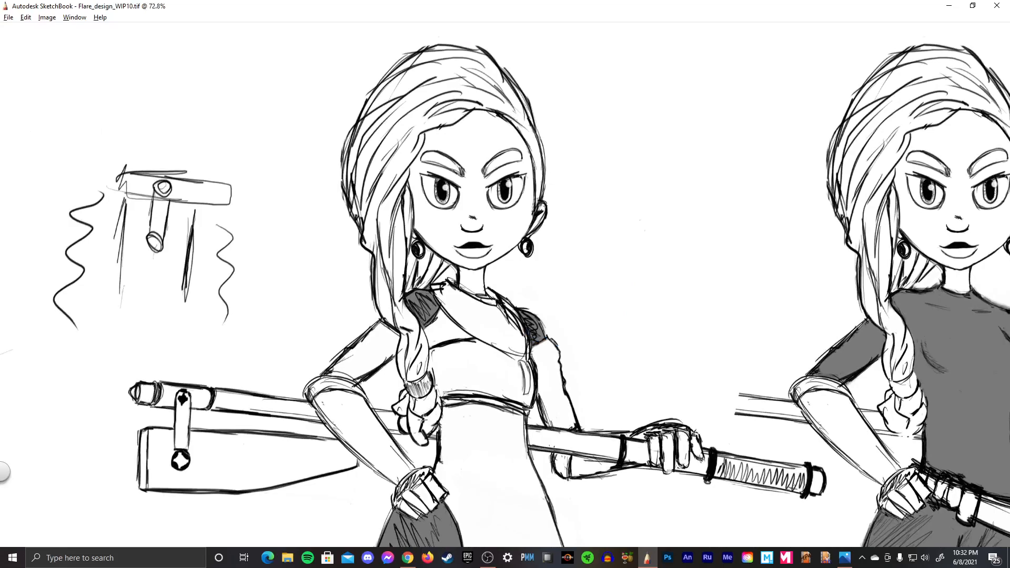
{"action": "mouse_move", "coordinate": [424, 402]}
{"action": "left_mouse_down"}
{"action": "mouse_move", "coordinate": [422, 425]}
{"action": "mouse_move", "coordinate": [424, 407]}
{"action": "left_mouse_up"}
{"action": "left_click_drag", "start_coordinate": [421, 396], "coordinate": [412, 421]}
{"action": "mouse_move", "coordinate": [420, 434]}
{"action": "left_mouse_down"}
{"action": "mouse_move", "coordinate": [421, 400]}
{"action": "mouse_move", "coordinate": [426, 421]}
{"action": "mouse_move", "coordinate": [444, 387]}
{"action": "mouse_move", "coordinate": [433, 394]}
{"action": "left_mouse_up"}
{"action": "mouse_move", "coordinate": [432, 390]}
{"action": "left_mouse_down"}
{"action": "mouse_move", "coordinate": [429, 431]}
{"action": "mouse_move", "coordinate": [437, 397]}
{"action": "mouse_move", "coordinate": [443, 405]}
{"action": "left_mouse_up"}
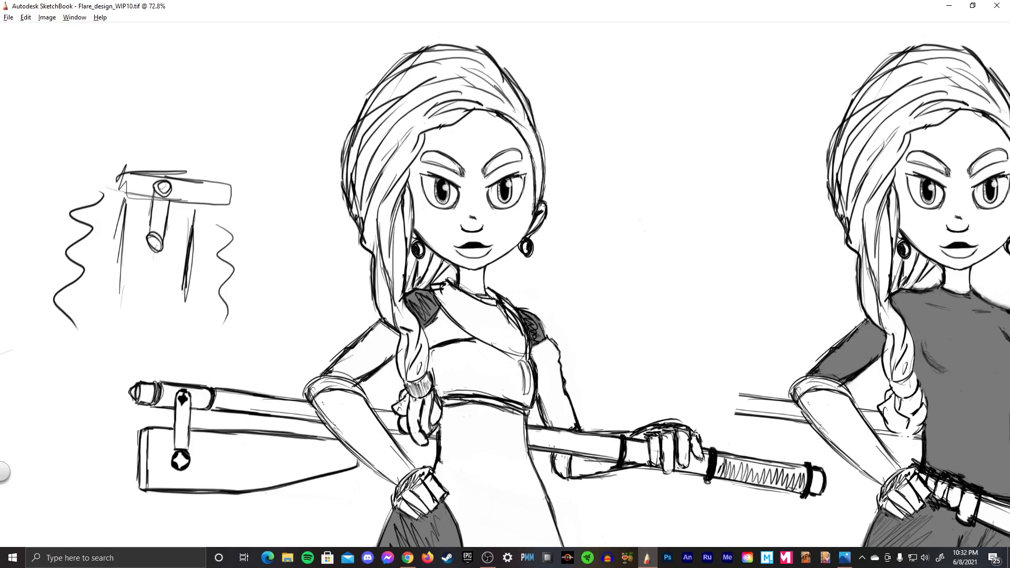
- Save the character design sheet and bring all three outfit figures into view
{"action": "scroll", "coordinate": [463, 316], "scroll_direction": "down", "scroll_amount": 1}
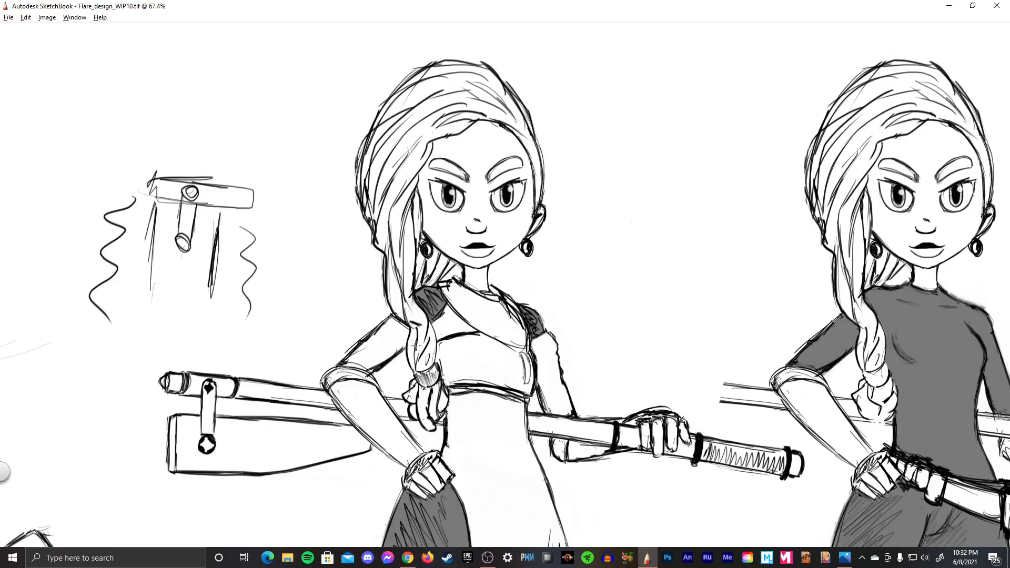
{"action": "scroll", "coordinate": [416, 345], "scroll_direction": "down", "scroll_amount": 5}
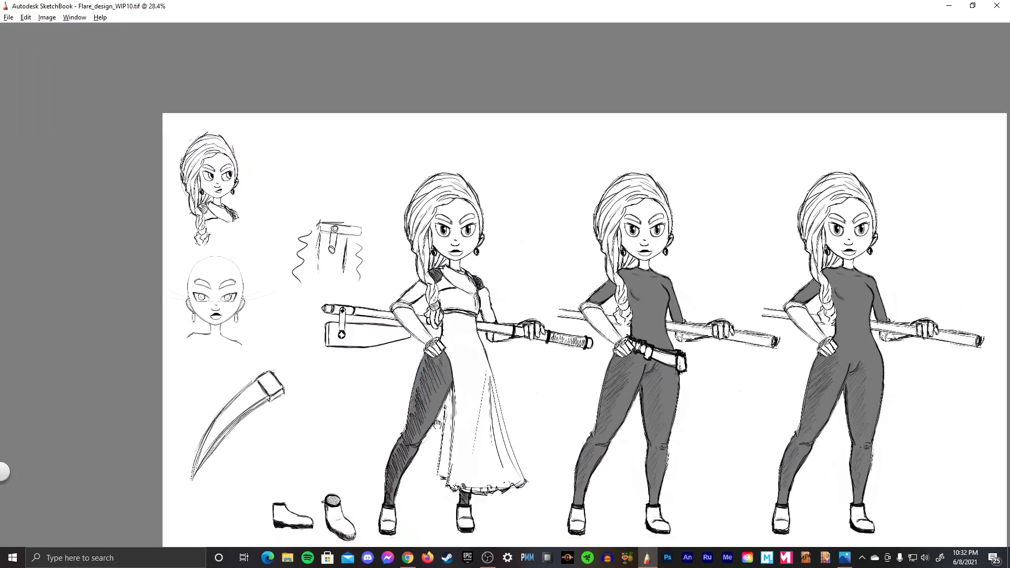
{"action": "left_click_drag", "start_coordinate": [436, 423], "coordinate": [392, 375]}
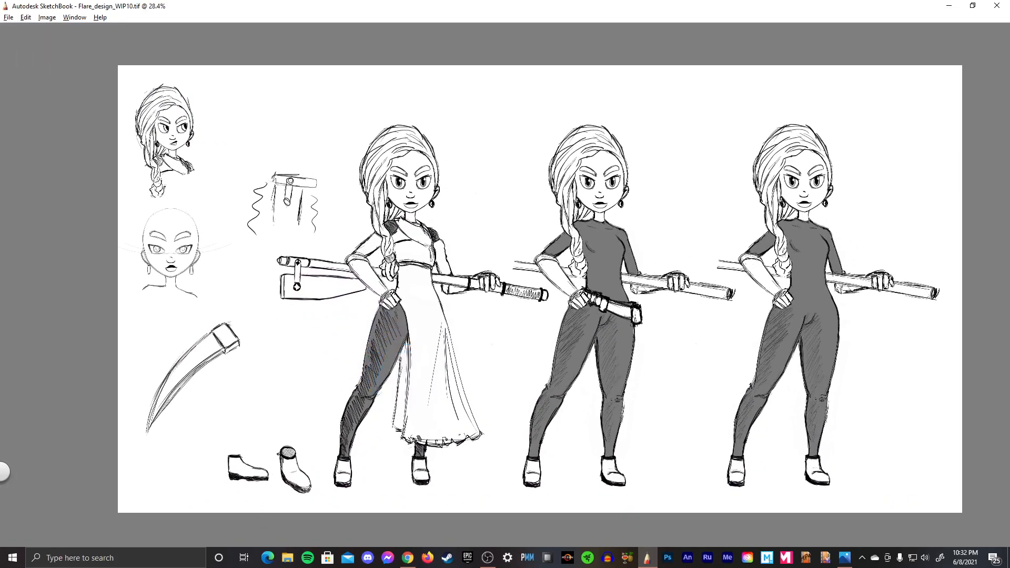
{"action": "key", "text": "ctrl+s"}
{"action": "scroll", "coordinate": [568, 368], "scroll_direction": "up", "scroll_amount": 2}
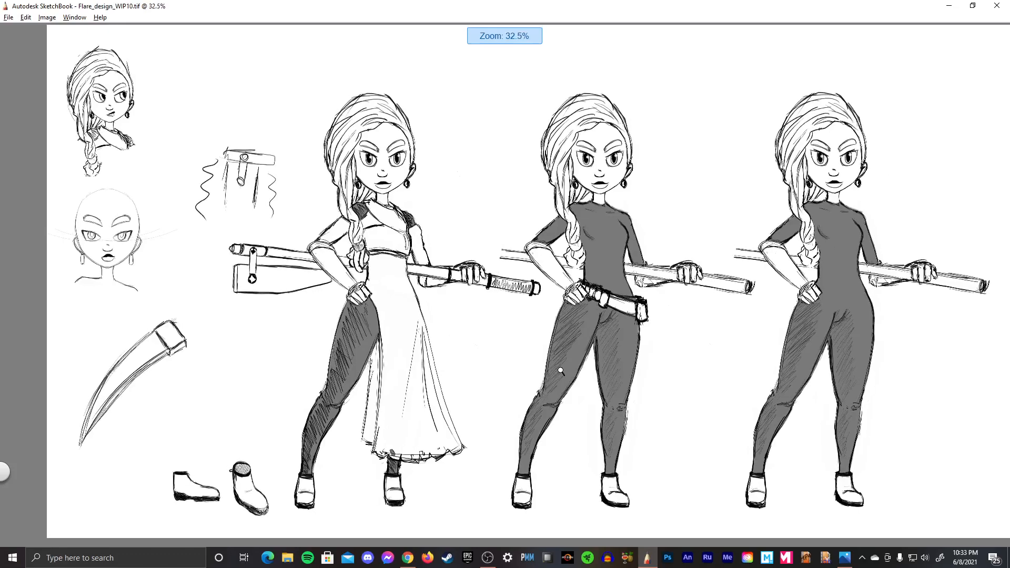
{"action": "left_click_drag", "start_coordinate": [579, 367], "coordinate": [580, 410]}
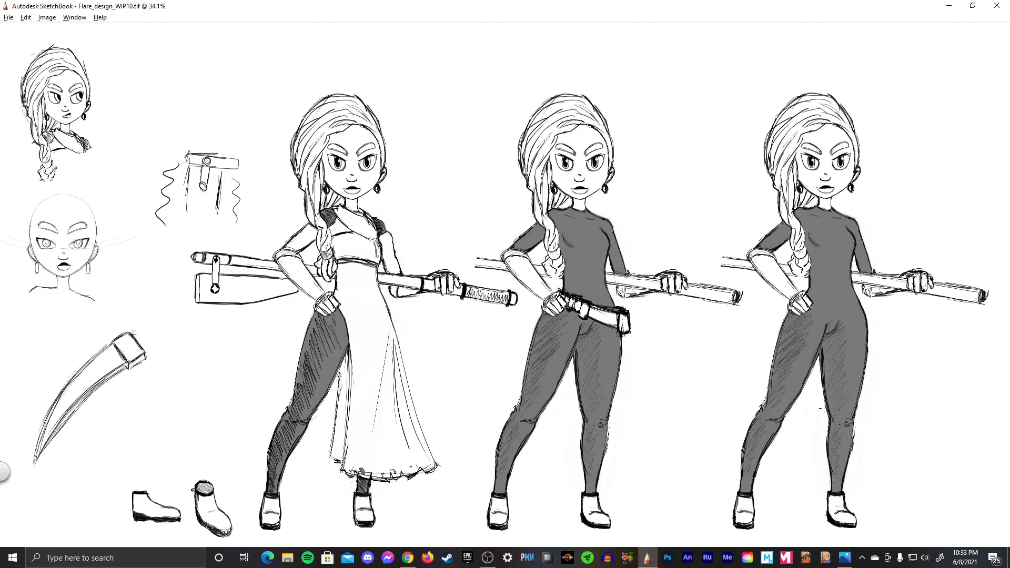
- Switch to Photos and browse back through the DragonHuntress images to DragonHuntress_Flare-2kres_fin.png
{"action": "key", "text": "alt+Tab"}
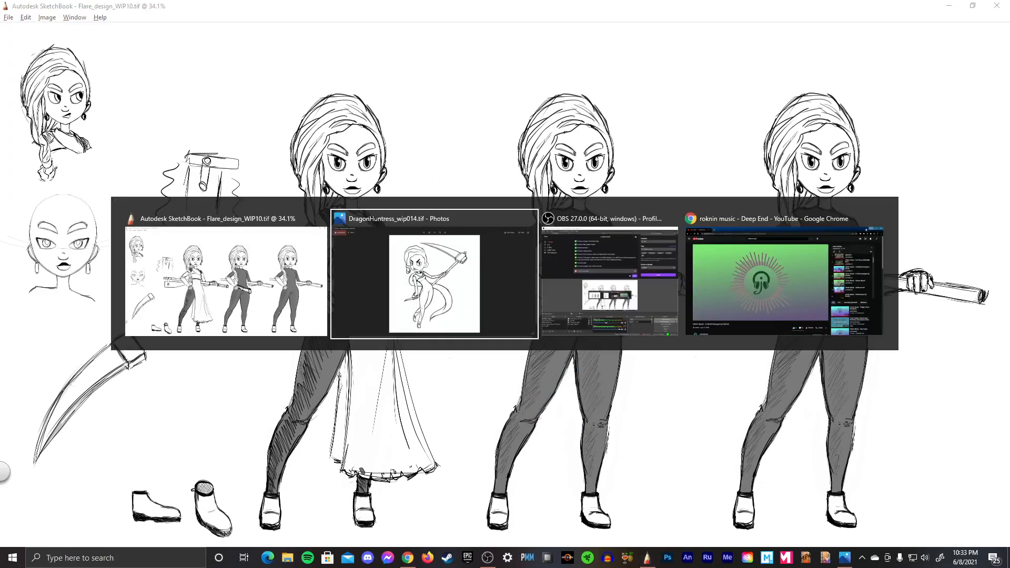
{"action": "key", "text": "alt+Tab"}
{"action": "key", "text": "alt+Tab"}
{"action": "key", "text": "alt+Tab"}
{"action": "key", "text": "alt+Tab"}
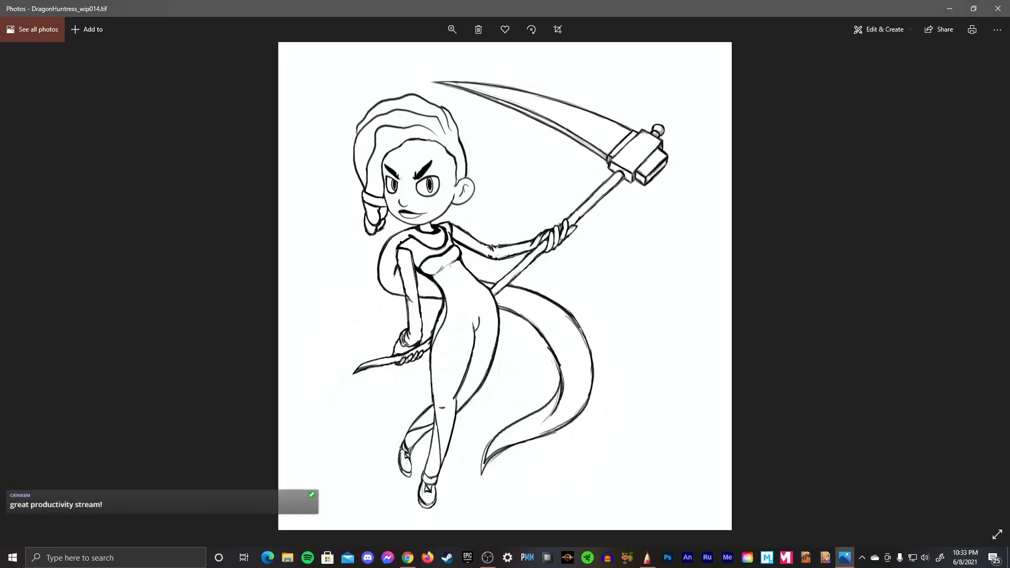
{"action": "key", "text": "Left"}
{"action": "key", "text": "Left"}
{"action": "key", "text": "Left"}
{"action": "key", "text": "Left"}
{"action": "key", "text": "Left"}
{"action": "key", "text": "Left"}
{"action": "key", "text": "Left"}
{"action": "key", "text": "Left"}
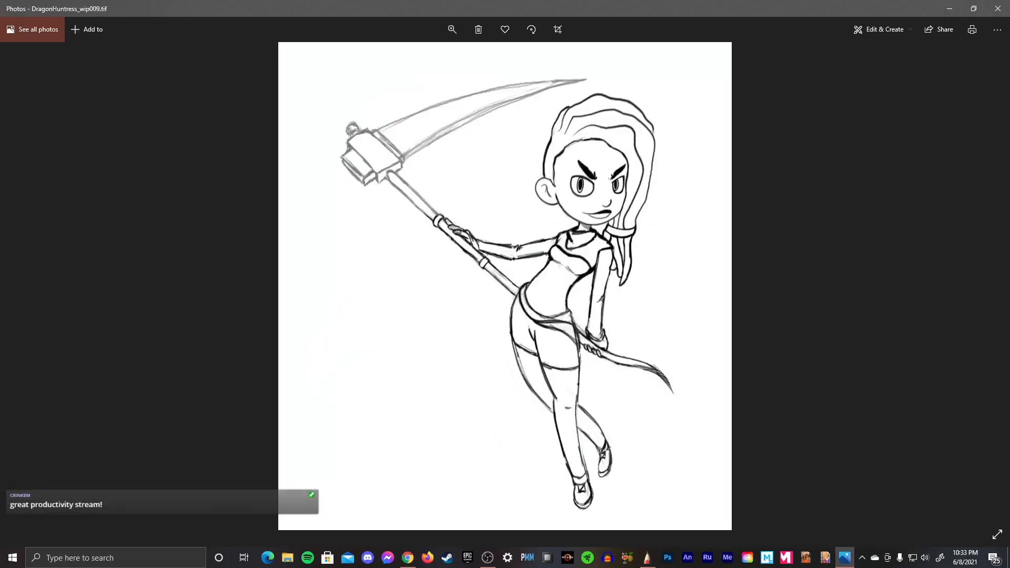
{"action": "key", "text": "Left"}
{"action": "key", "text": "Left"}
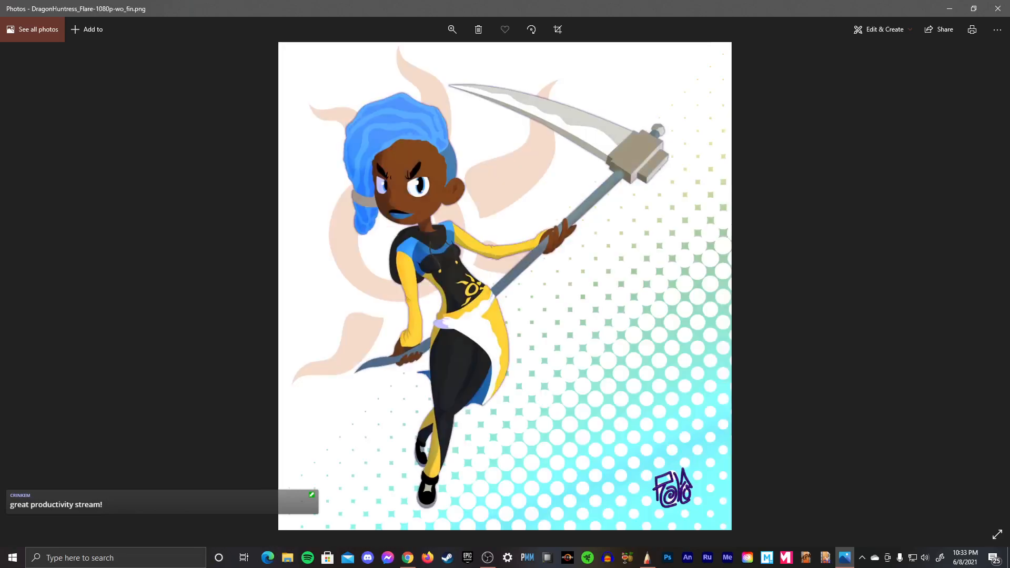
{"action": "key", "text": "Left"}
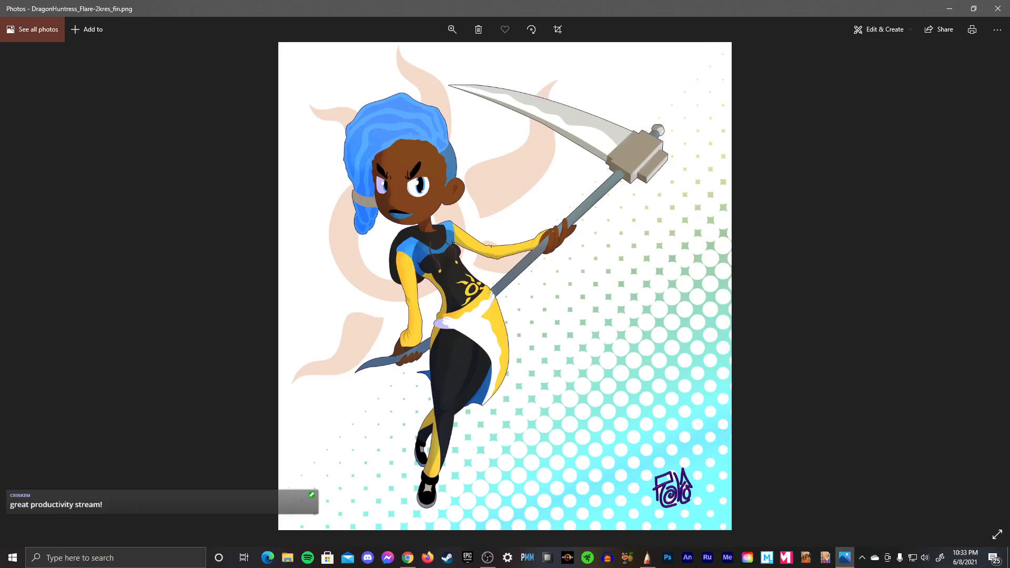
- Compare the coloured Flare illustration in Photos with the new outfit design sheet in SketchBook
{"action": "key", "text": "alt+Tab"}
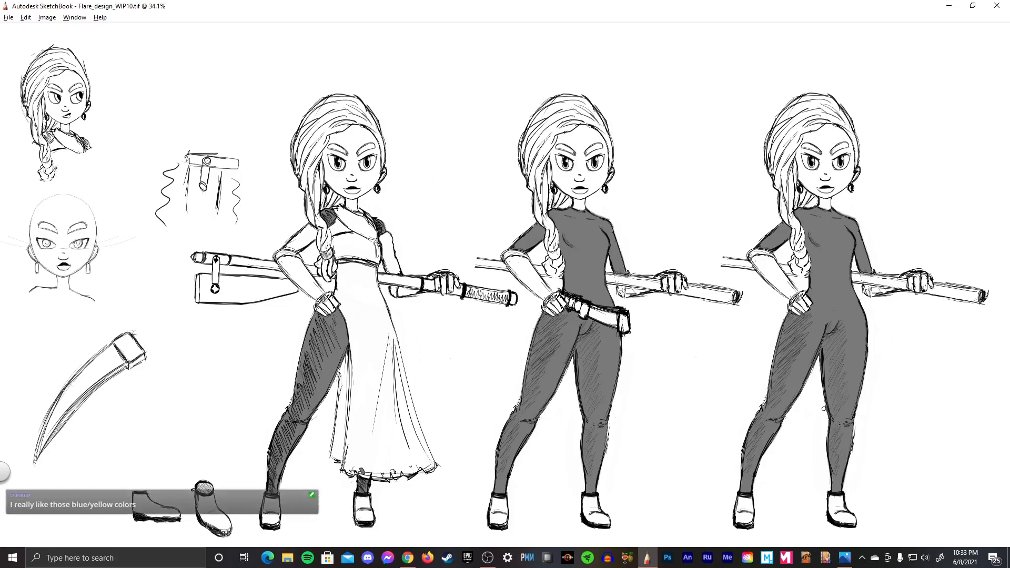
{"action": "key", "text": "alt+Tab"}
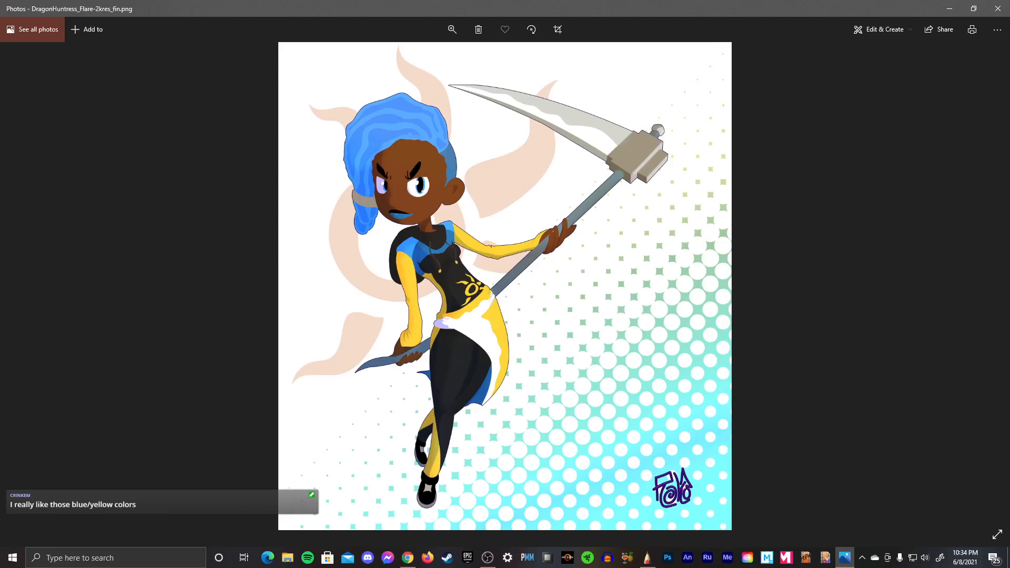
{"action": "key", "text": "alt+Tab"}
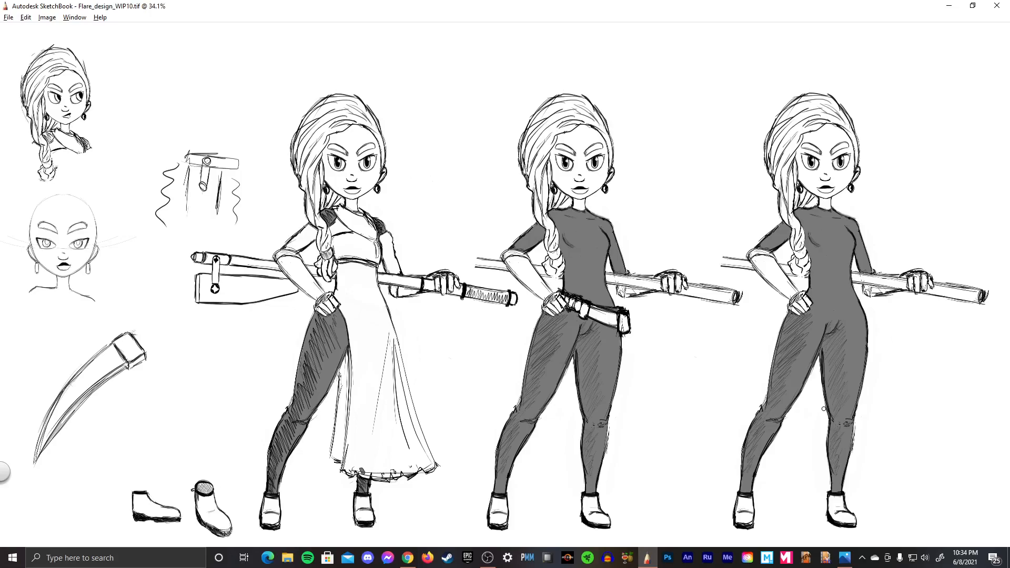
{"action": "key", "text": "alt+Tab"}
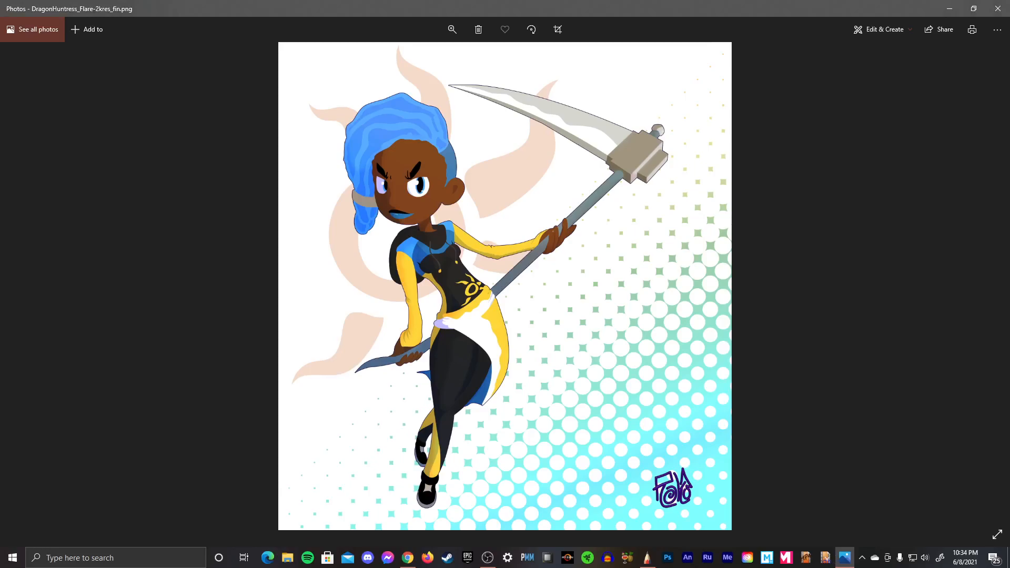
{"action": "key", "text": "alt+Tab"}
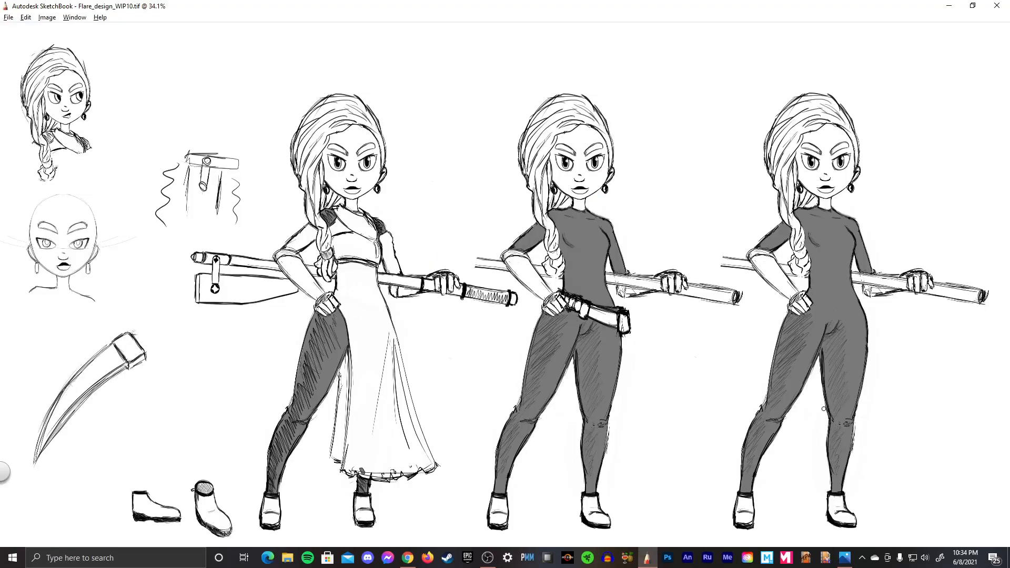
{"action": "key", "text": "alt+Tab"}
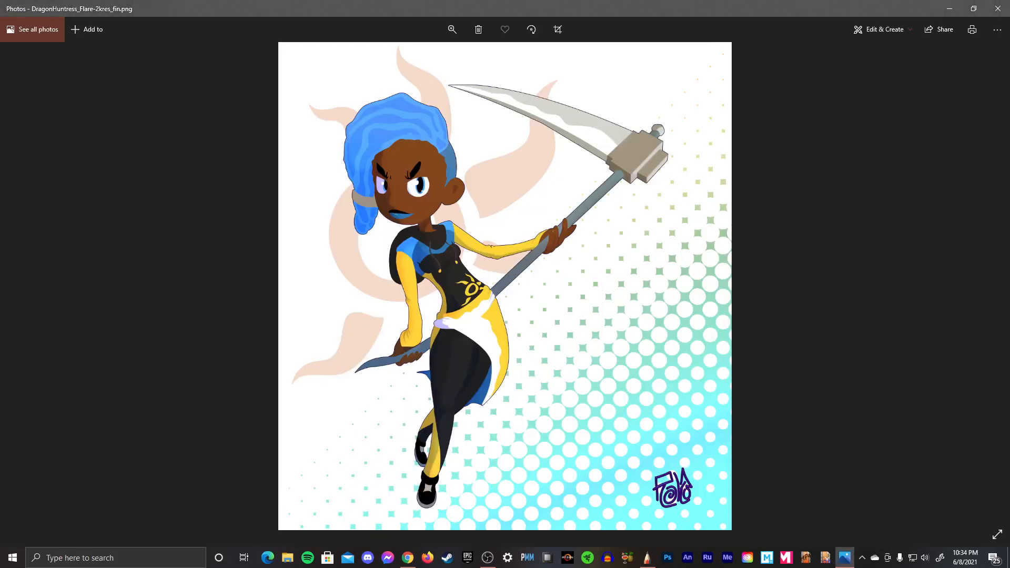
{"action": "key", "text": "alt+Tab"}
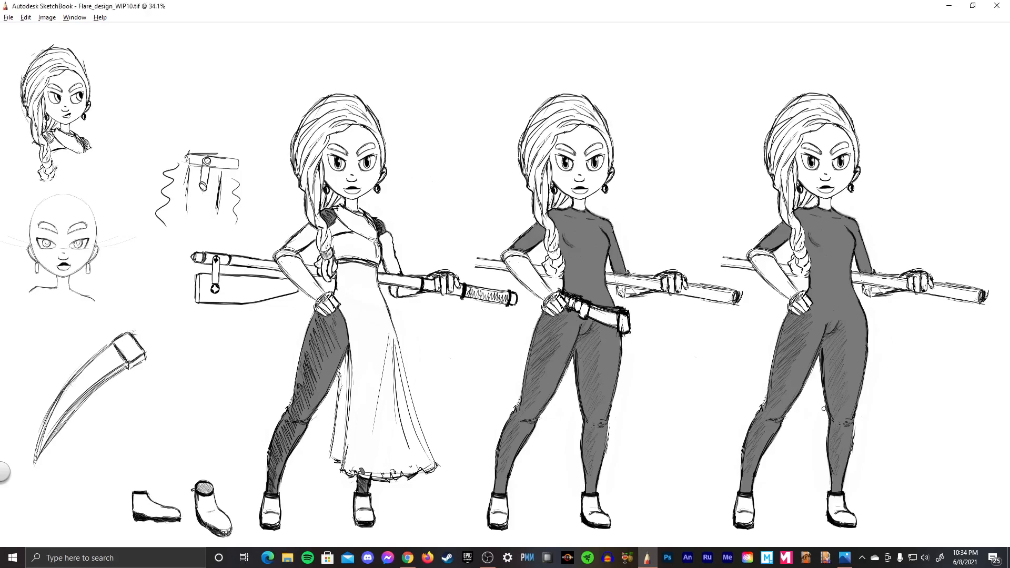
{"action": "key", "text": "alt+Tab"}
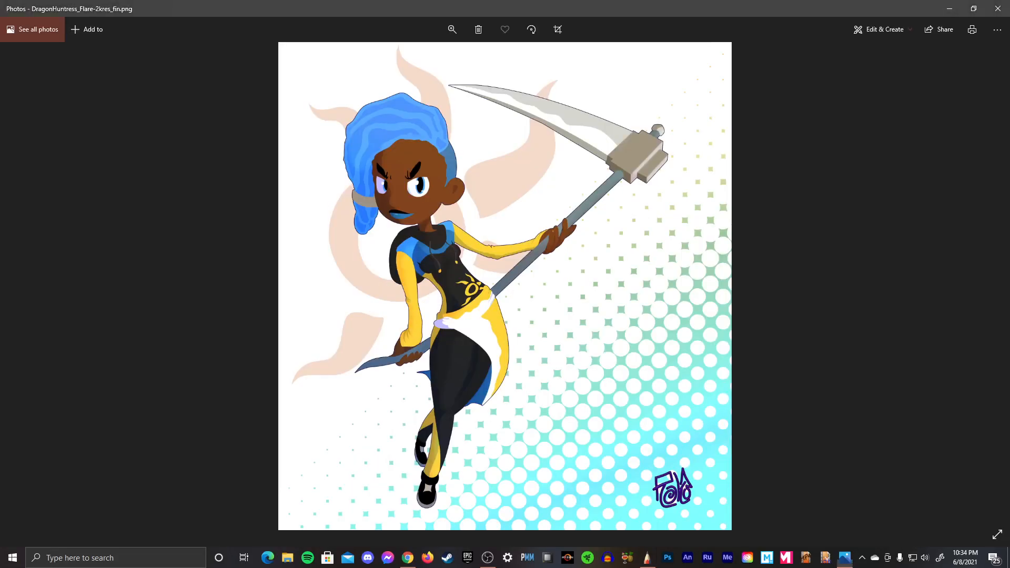
{"action": "key", "text": "alt+Tab"}
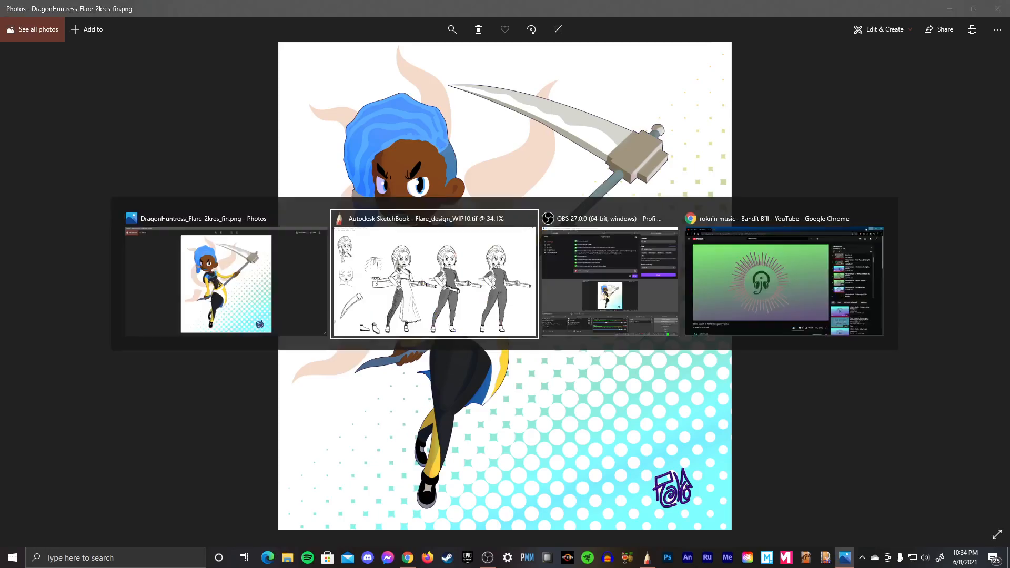
{"action": "key", "text": "alt+Tab"}
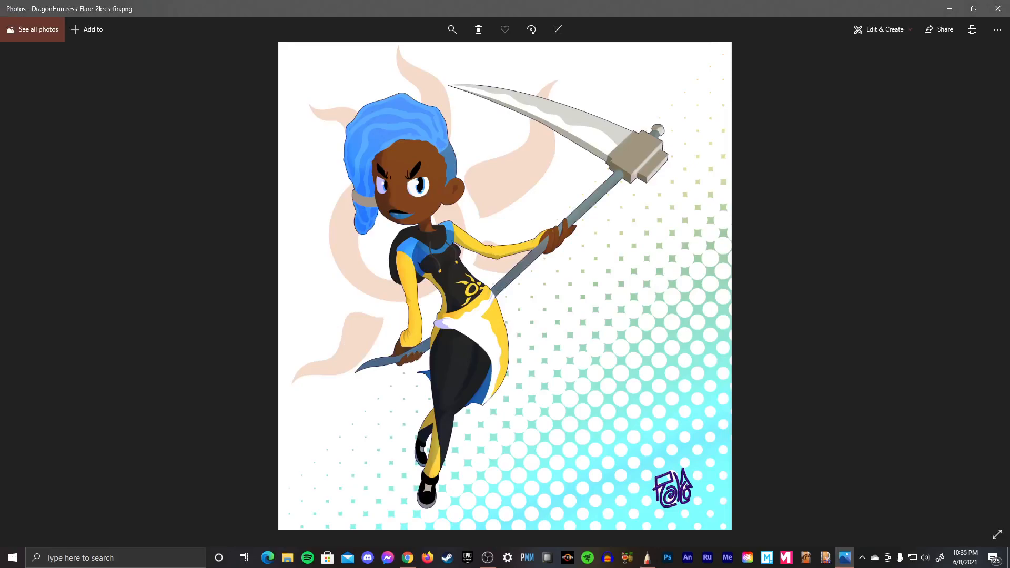
- Switch between SketchBook and Photos to check the three outfit figures against the older coloured Flare illustration, finishing on the design sheet
{"action": "key", "text": "alt+Tab"}
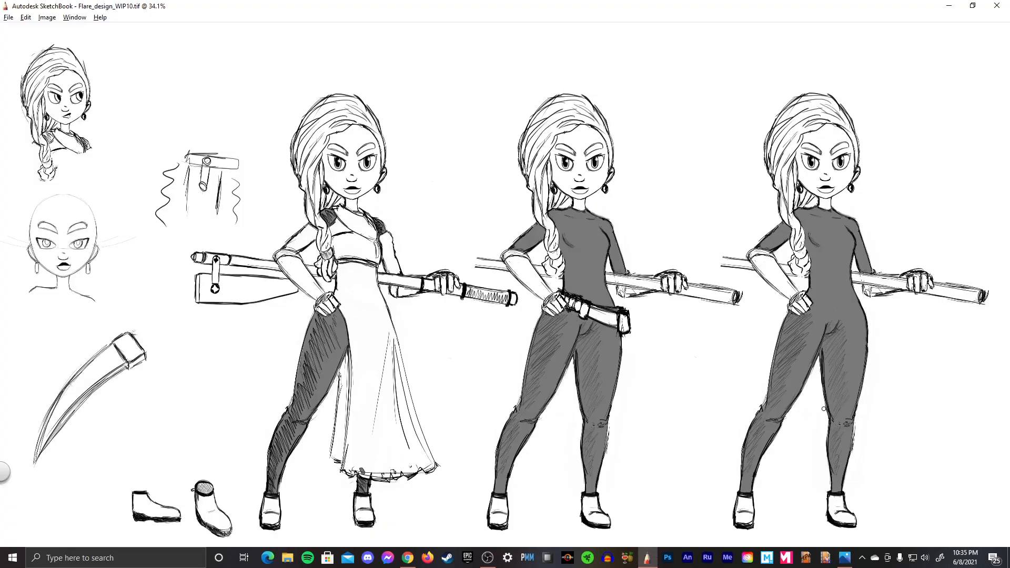
{"action": "key", "text": "alt+Tab"}
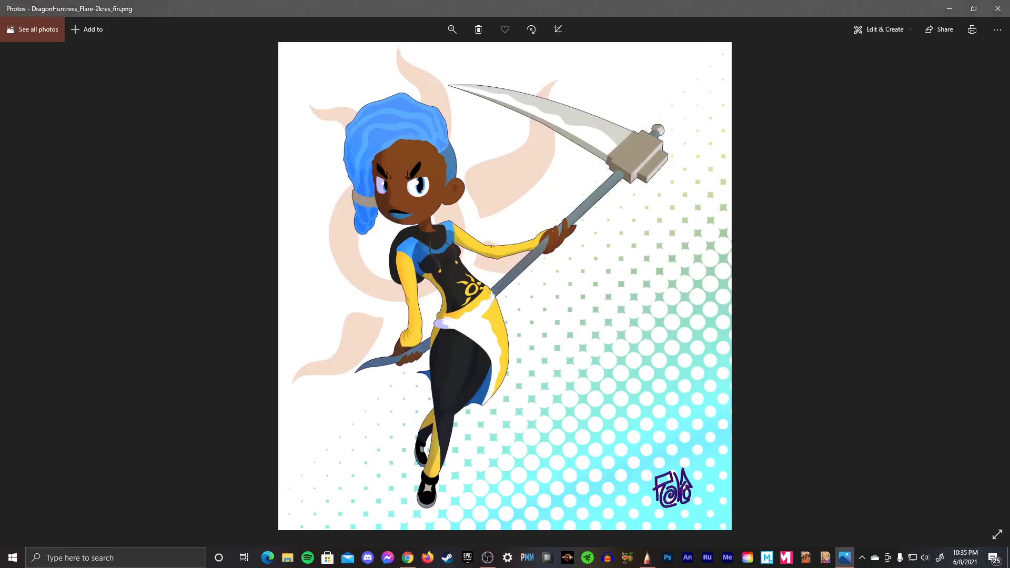
{"action": "key", "text": "ctrl+d"}
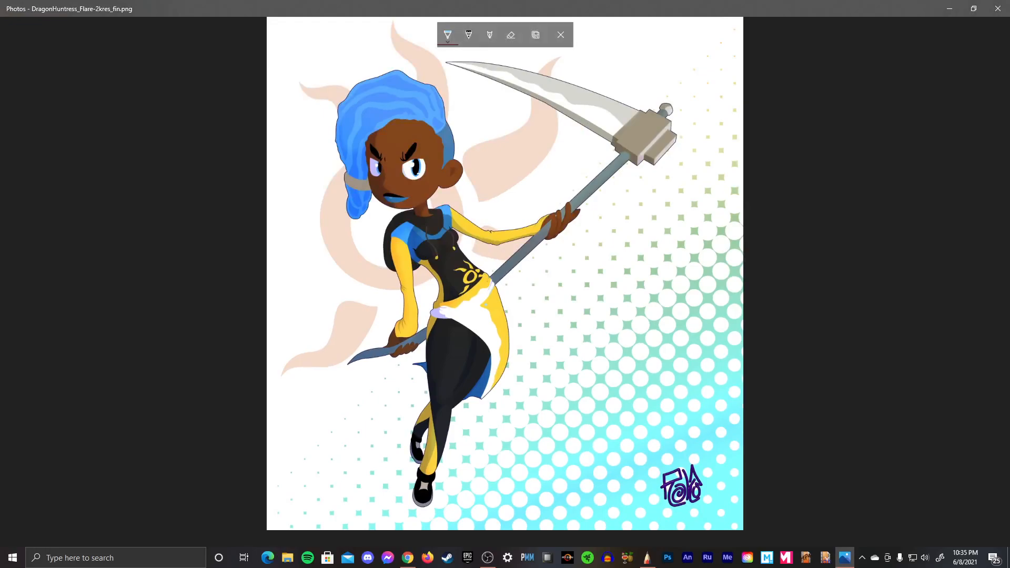
{"action": "key", "text": "alt+Tab"}
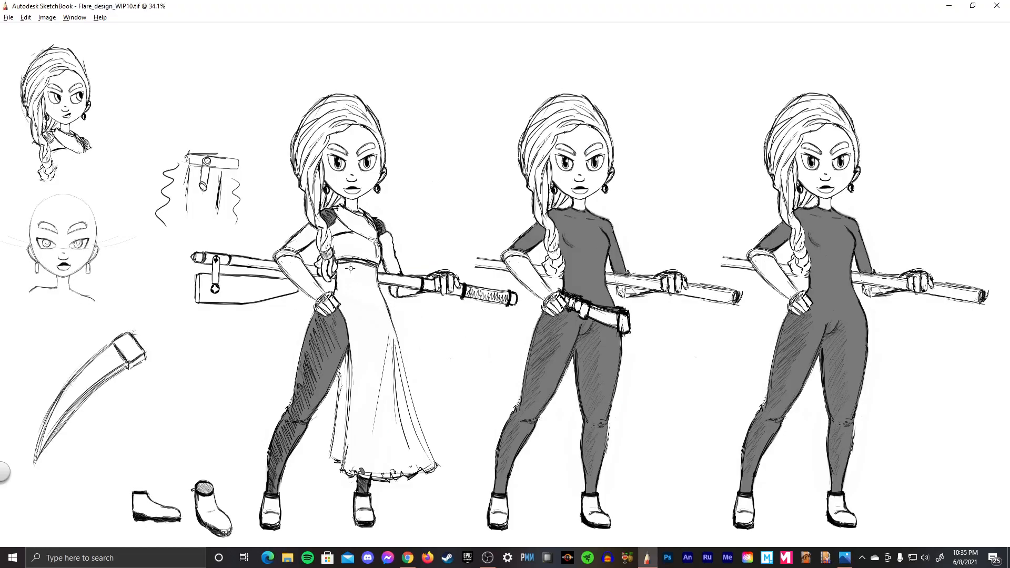
{"action": "key", "text": "Tab"}
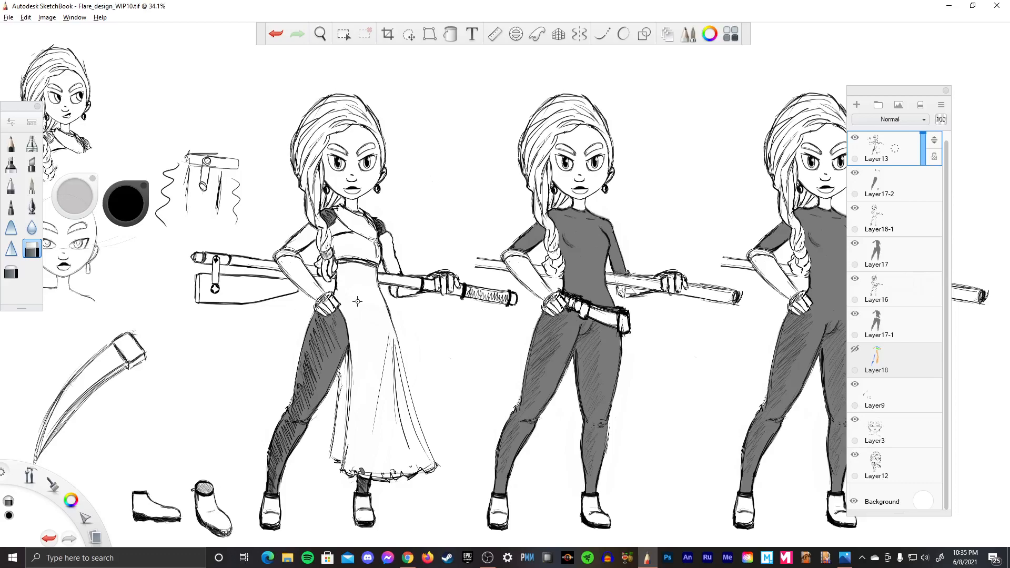
{"action": "key", "text": "Tab"}
{"action": "key", "text": "Tab"}
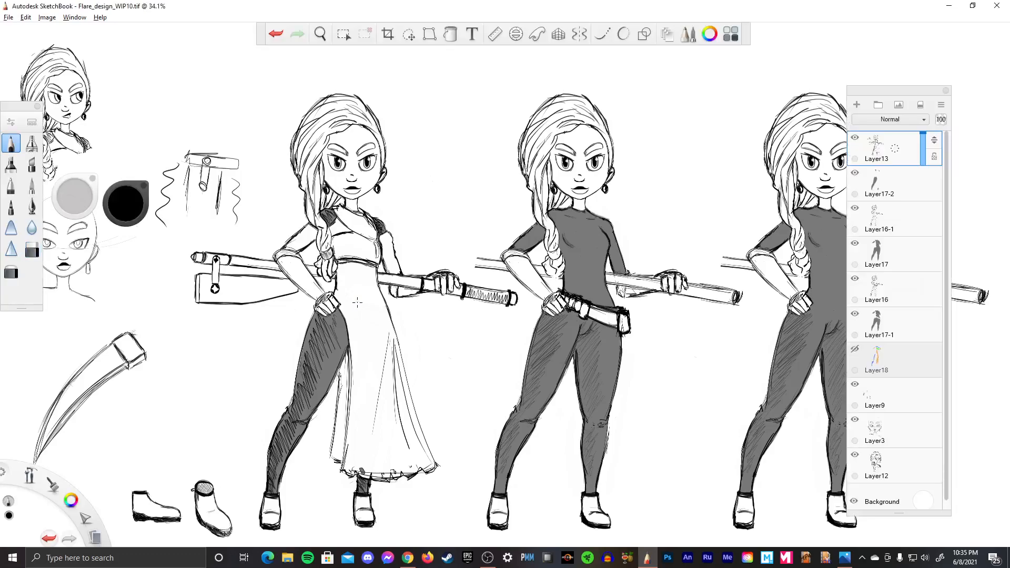
{"action": "left_click_drag", "start_coordinate": [357, 297], "coordinate": [398, 467]}
{"action": "key", "text": "ctrl+z"}
{"action": "key", "text": "ctrl+z"}
- Save the character design sheet as a new TIFF version named Flare_design_WIP11
{"action": "key", "text": "ctrl+shift+s"}
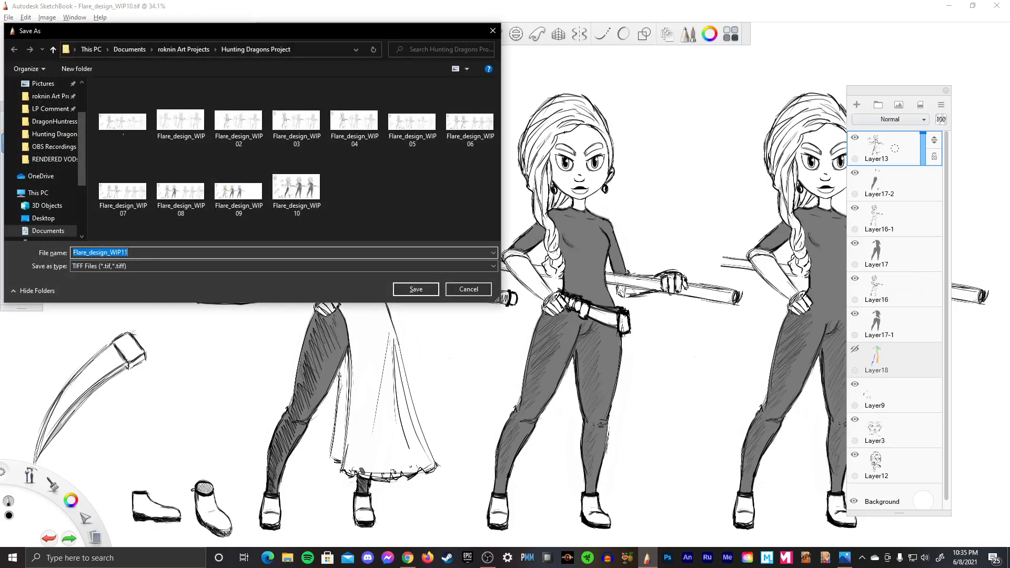
{"action": "key", "text": "Return"}
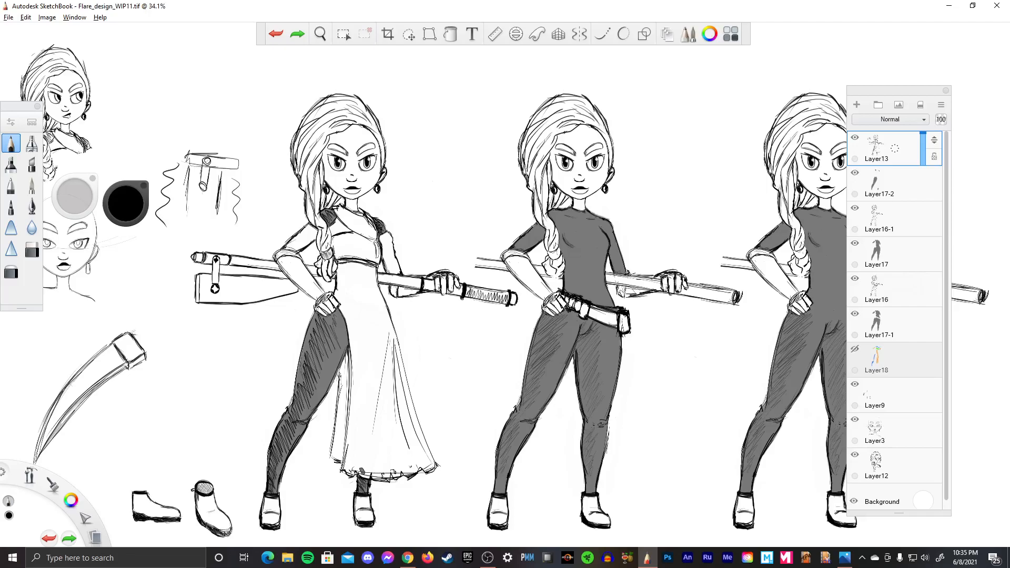
- Switch to Chrome, browse the roknin Music playlist on YouTube, pause Bandit Bill and return to SketchBook
{"action": "left_click", "coordinate": [407, 558]}
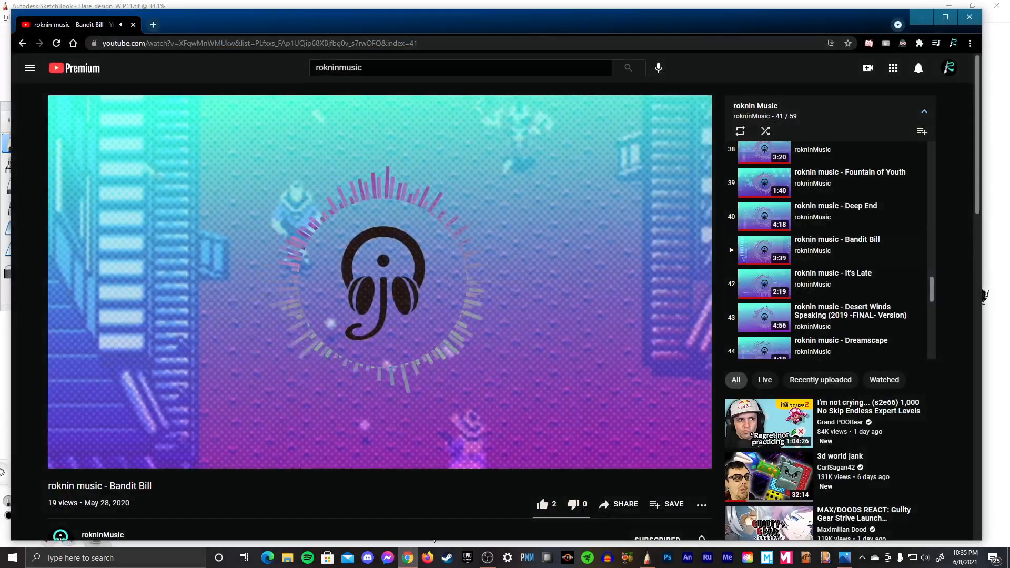
{"action": "scroll", "coordinate": [831, 249], "scroll_direction": "down", "scroll_amount": 1}
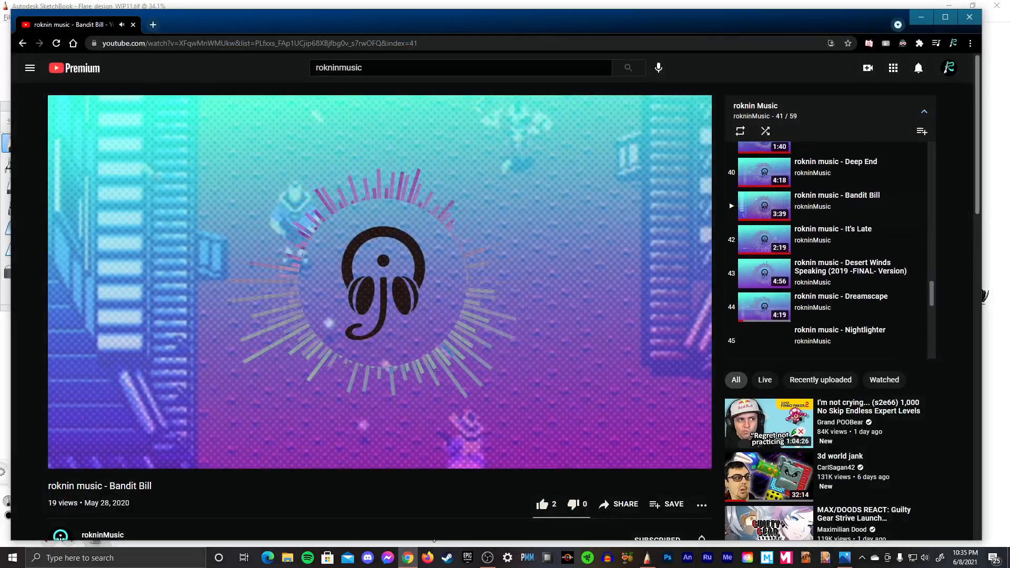
{"action": "scroll", "coordinate": [831, 250], "scroll_direction": "down", "scroll_amount": 9}
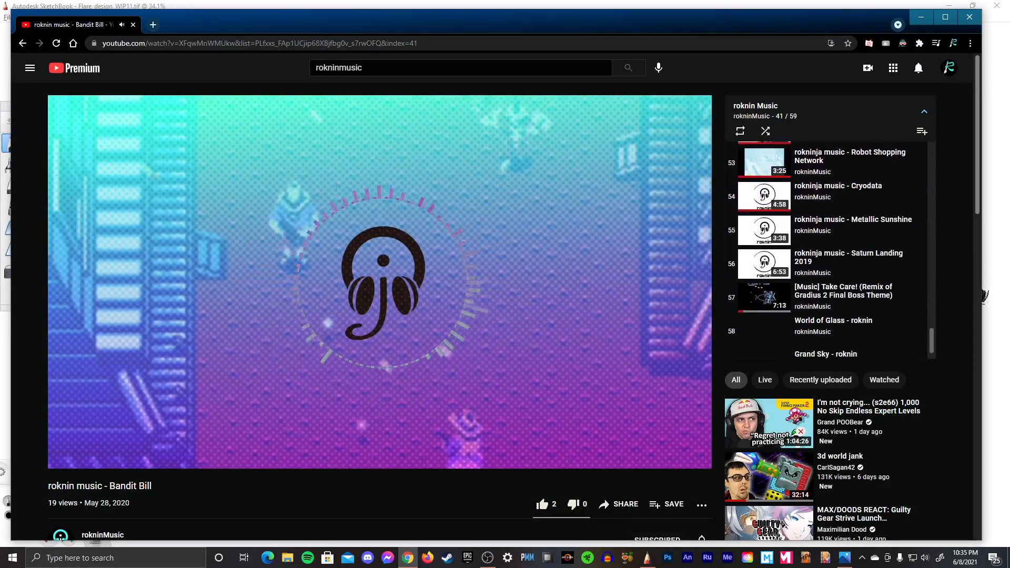
{"action": "scroll", "coordinate": [831, 250], "scroll_direction": "up", "scroll_amount": 10}
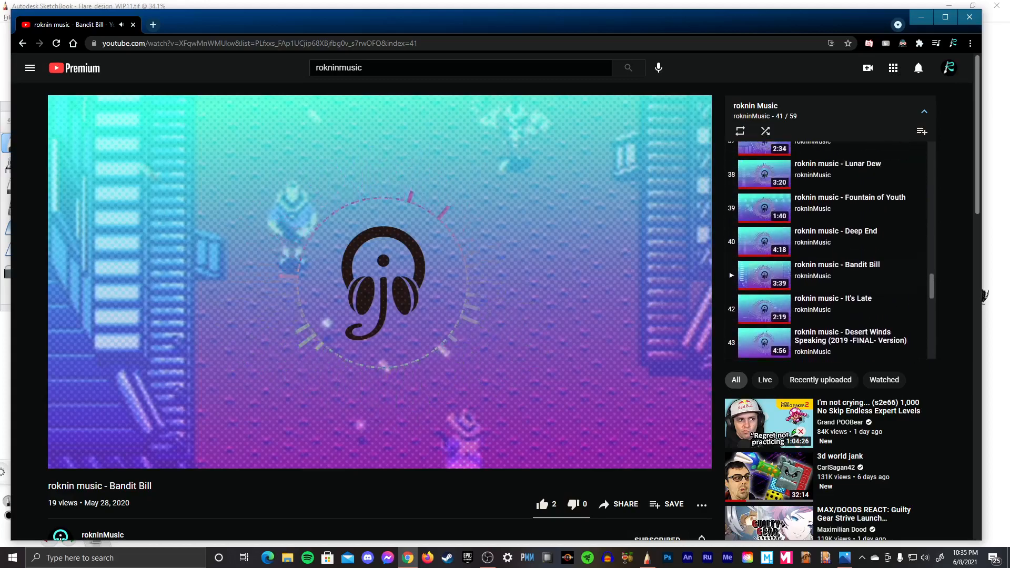
{"action": "scroll", "coordinate": [831, 250], "scroll_direction": "down", "scroll_amount": 10}
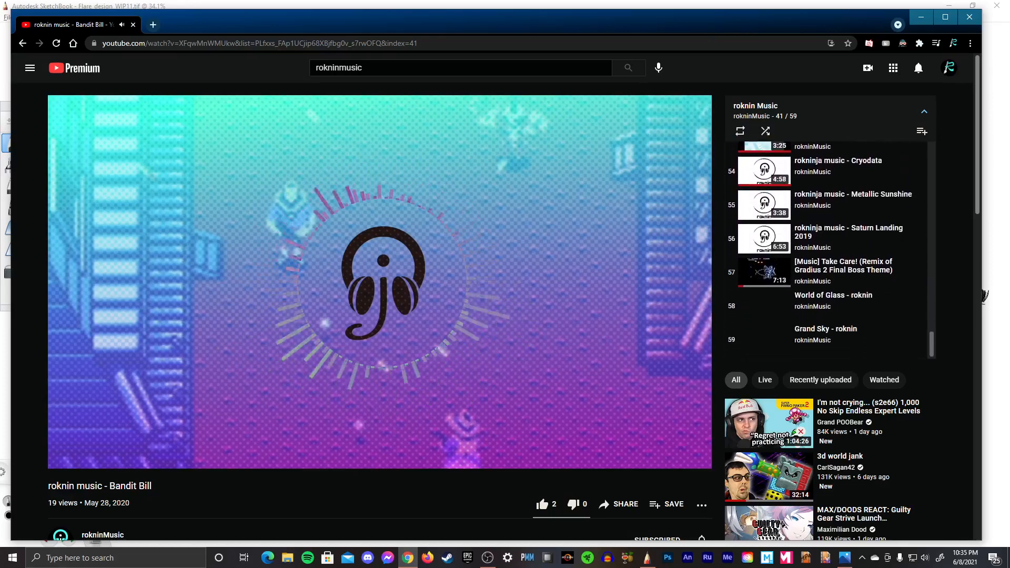
{"action": "scroll", "coordinate": [831, 250], "scroll_direction": "up", "scroll_amount": 10}
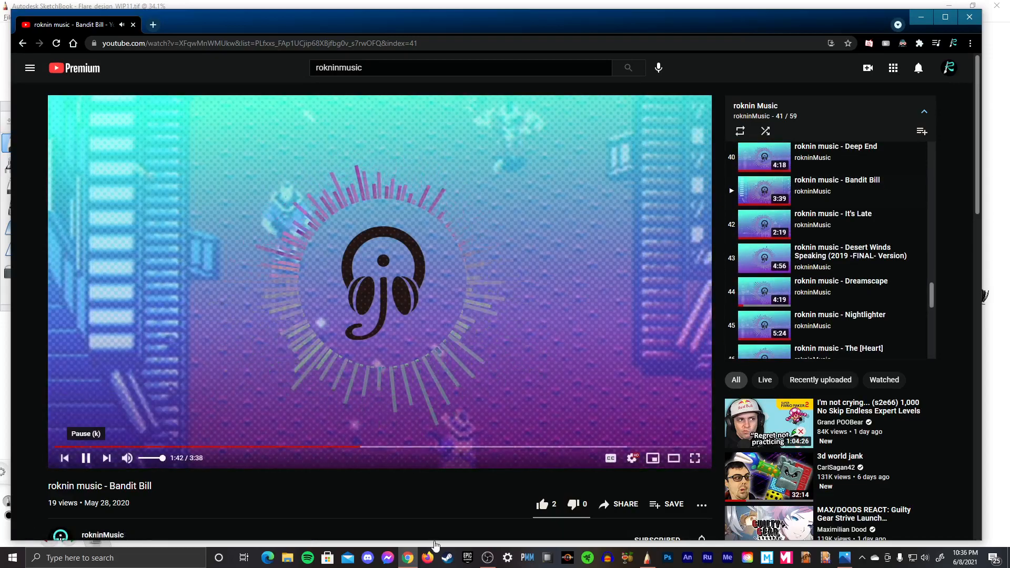
{"action": "left_click", "coordinate": [86, 458]}
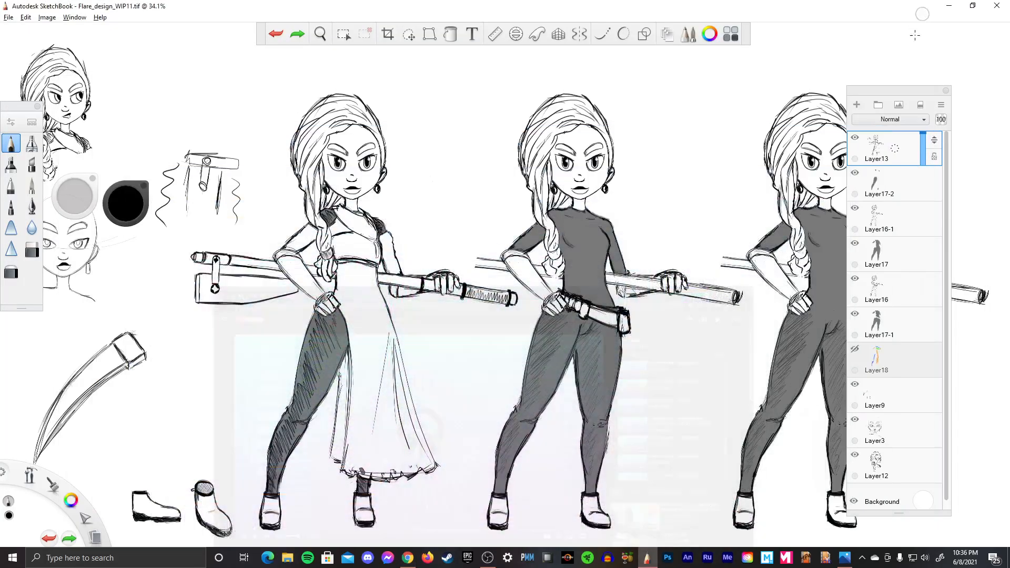
{"action": "left_click", "coordinate": [920, 16]}
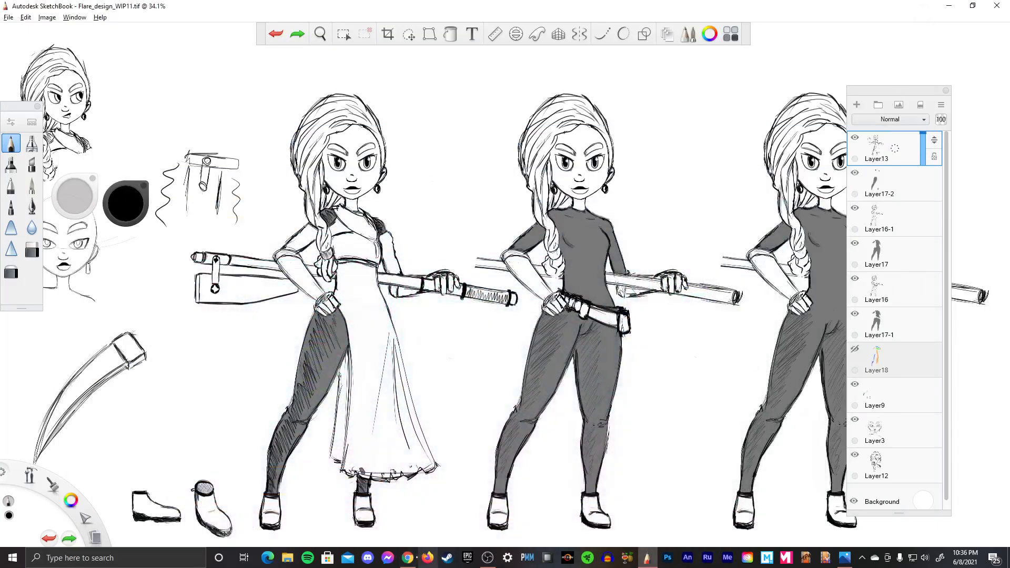
- Show the rokninMusic channel page from the Bandit Bill video in Chrome, and return to SketchBook
{"action": "left_click", "coordinate": [408, 557]}
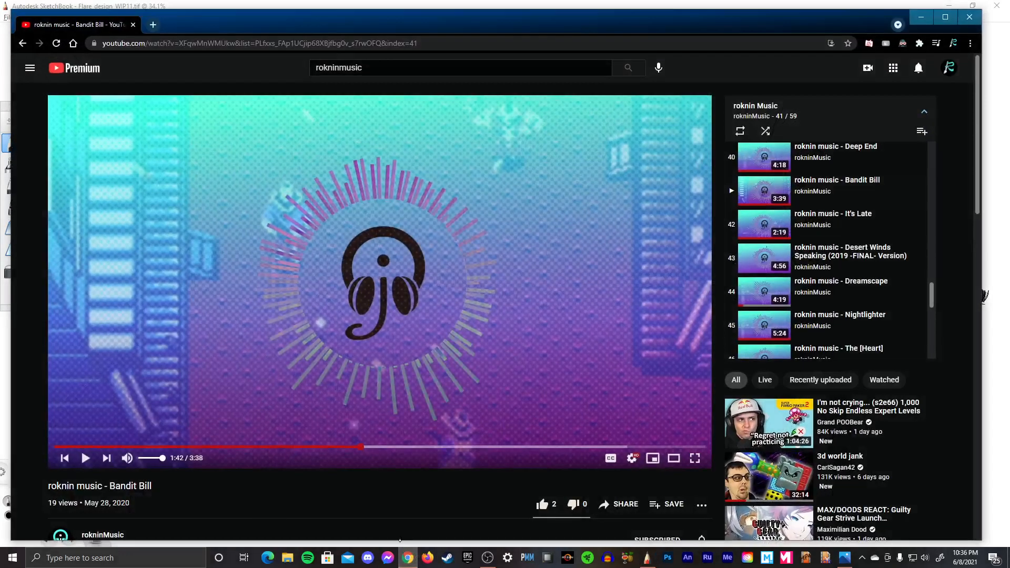
{"action": "scroll", "coordinate": [400, 536], "scroll_direction": "down", "scroll_amount": 2}
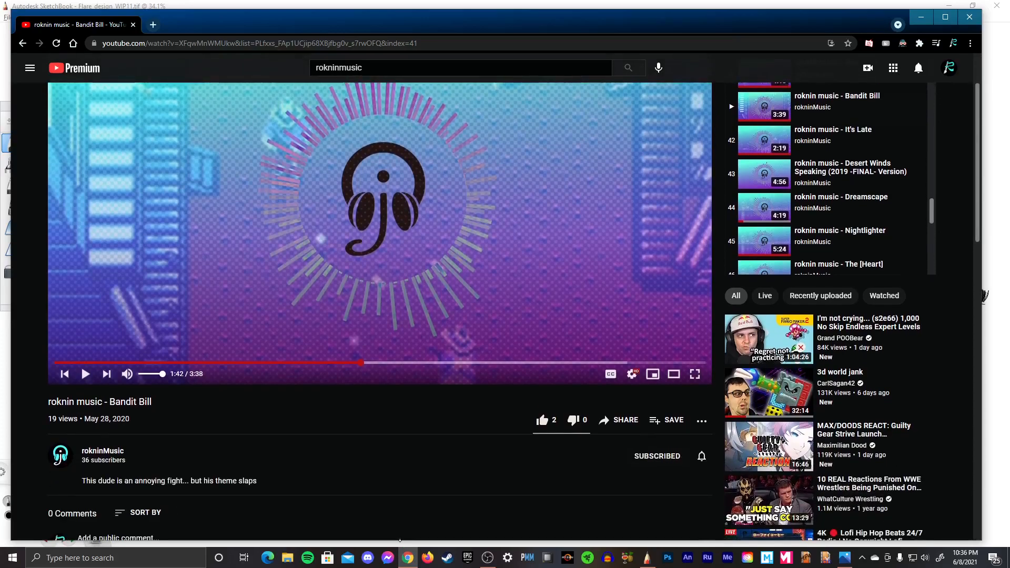
{"action": "left_click", "coordinate": [61, 456]}
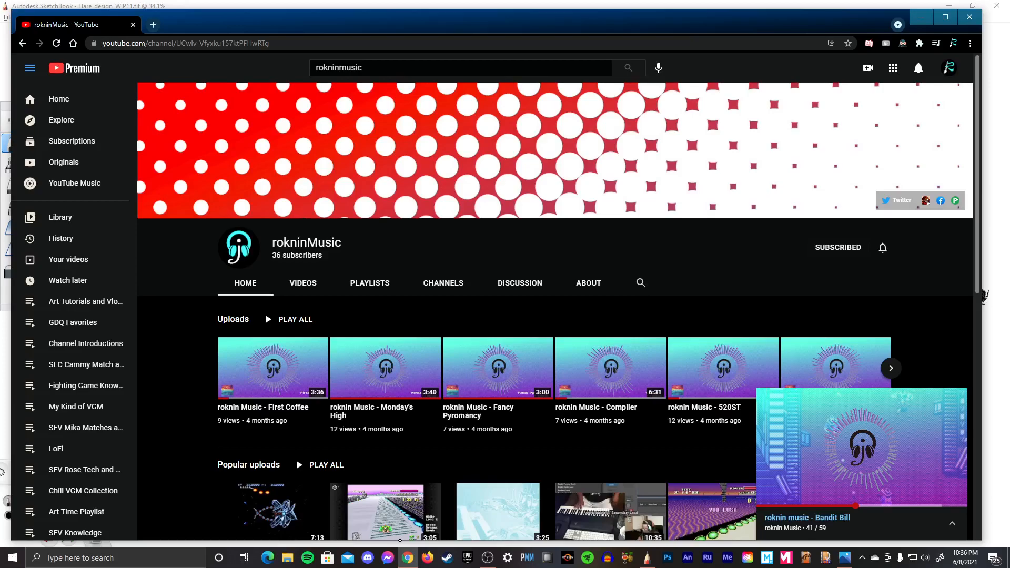
{"action": "left_click", "coordinate": [920, 17]}
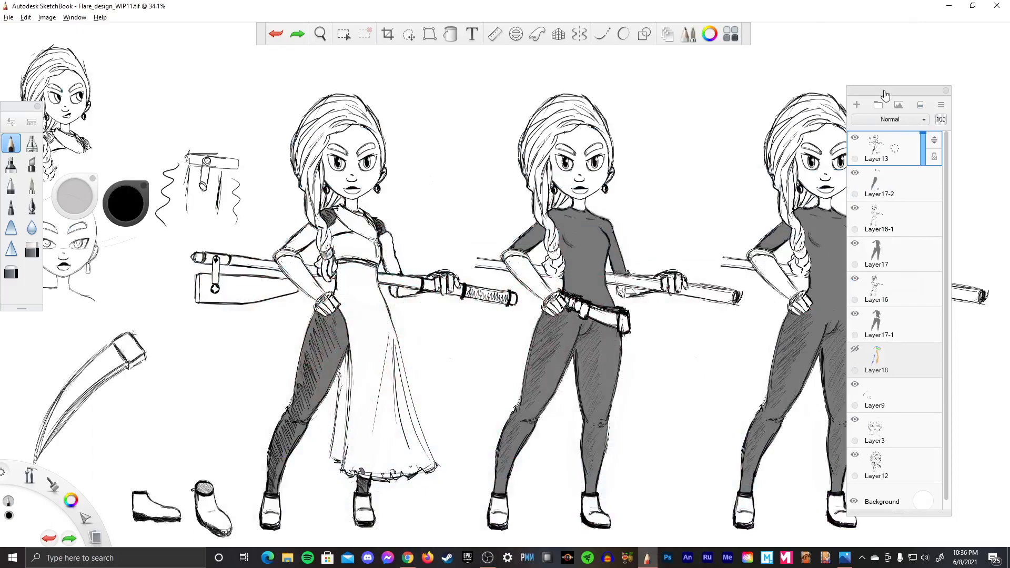
- Move the layer list clear of the third figure's body and hide the interface to present the whole design sheet
{"action": "left_click_drag", "start_coordinate": [883, 95], "coordinate": [926, 66]}
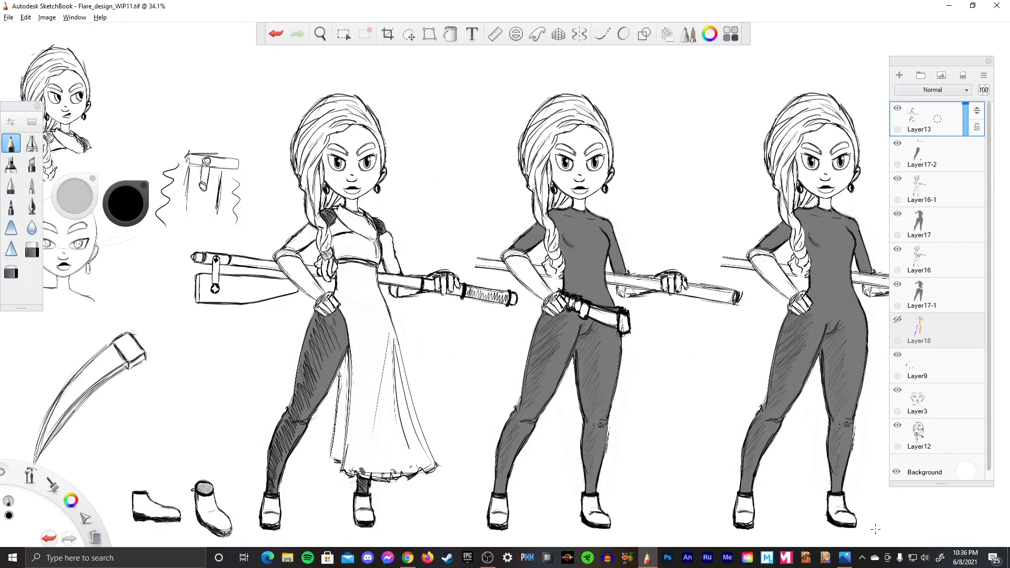
{"action": "key", "text": "Tab"}
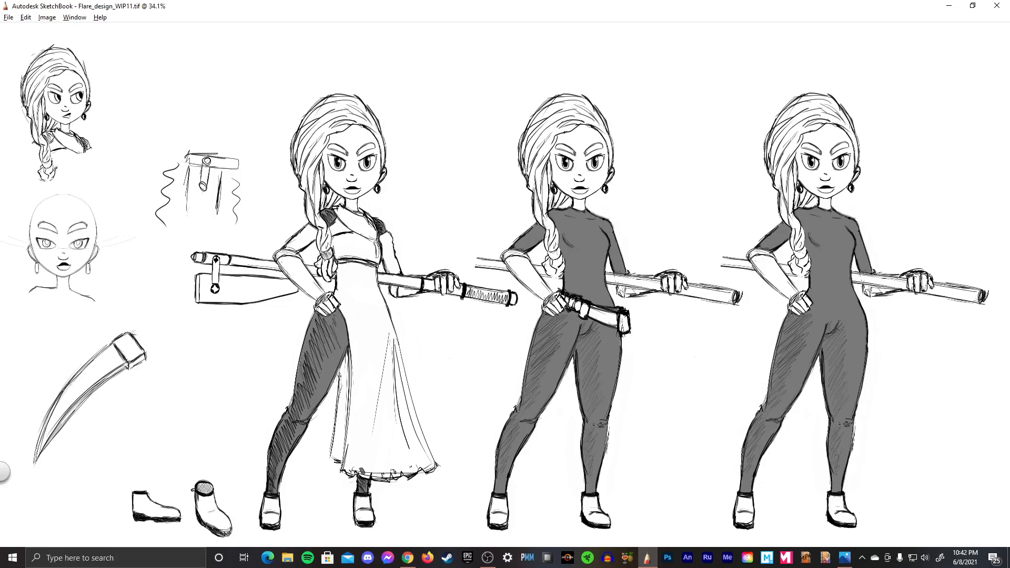
- Resume Bandit Bill in the YouTube mini player in Chrome and bring the design sheet in SketchBook back into view
{"action": "key", "text": "alt+Tab"}
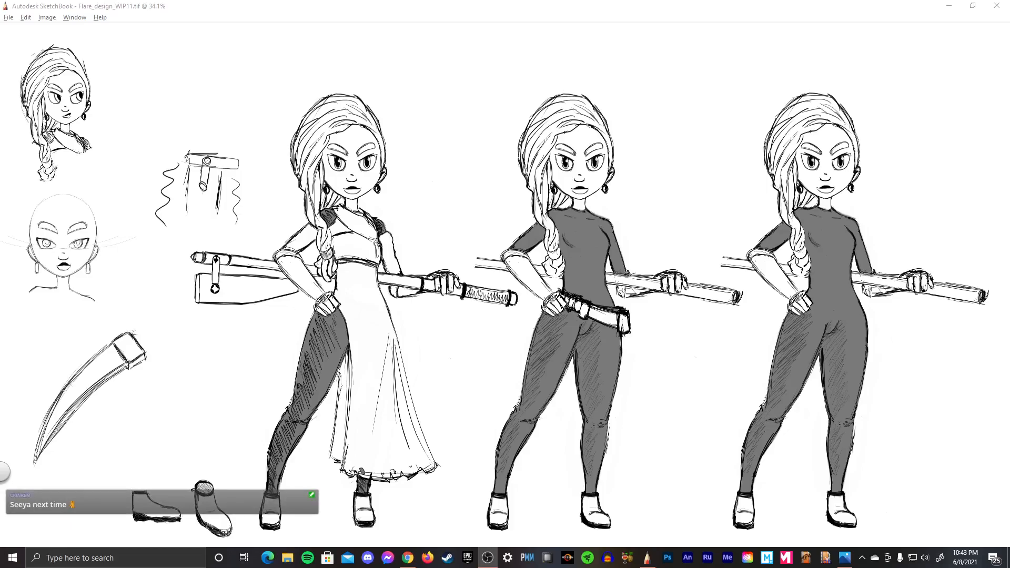
{"action": "key", "text": "alt+Tab"}
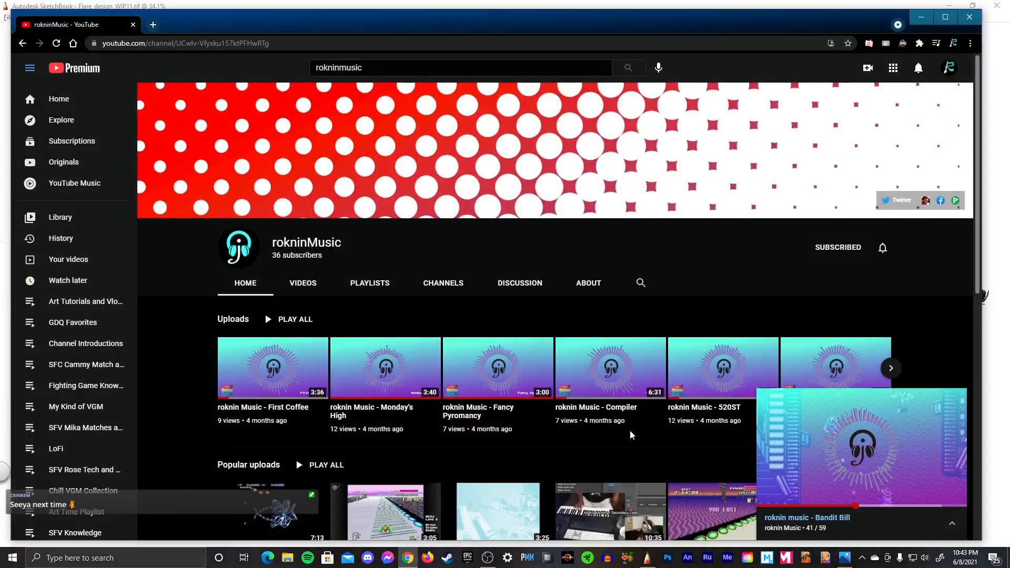
{"action": "mouse_move", "coordinate": [856, 506]}
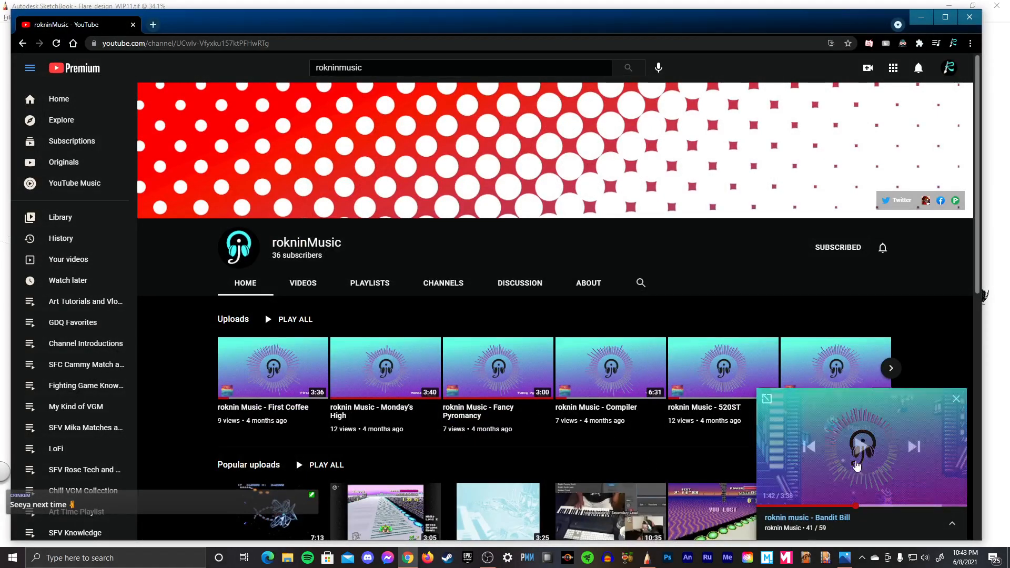
{"action": "left_click", "coordinate": [868, 447]}
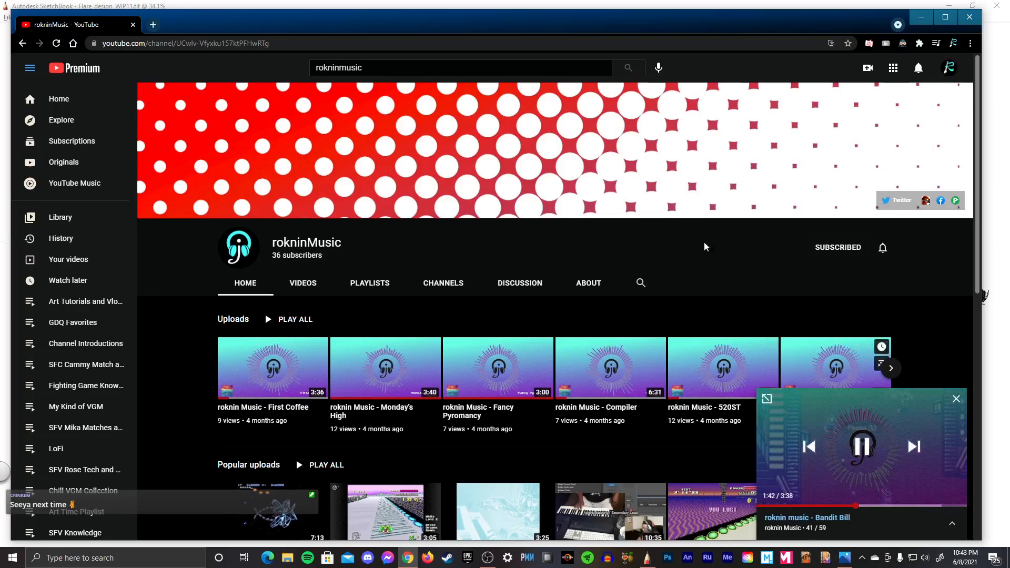
{"action": "left_click", "coordinate": [925, 20]}
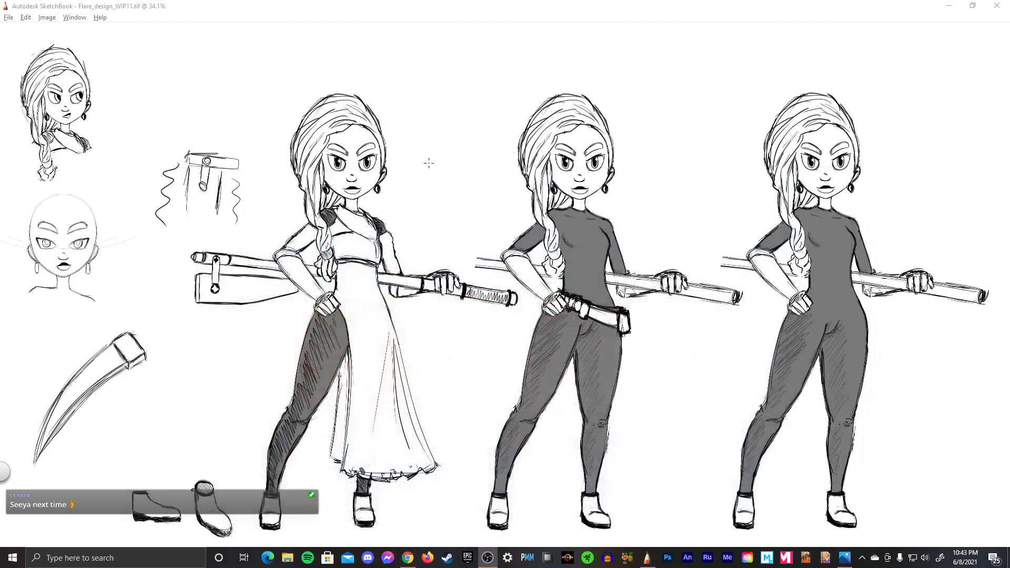